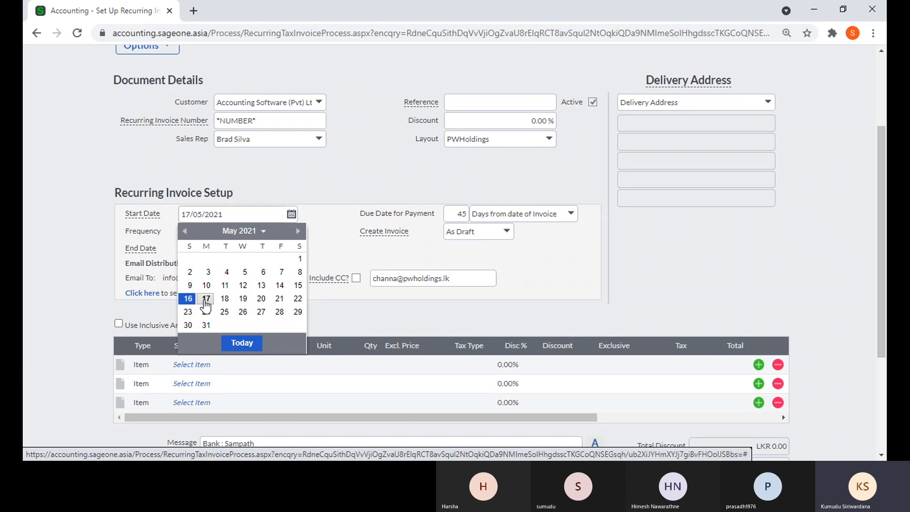
Set the recurring invoice's start date to 17/05/2021 and look through the Frequency and End Date choices
click(206, 298)
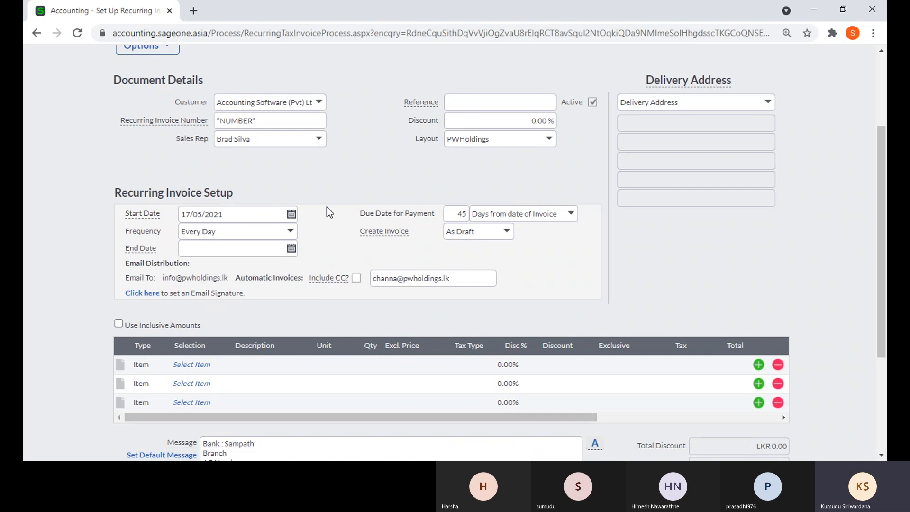
click(293, 237)
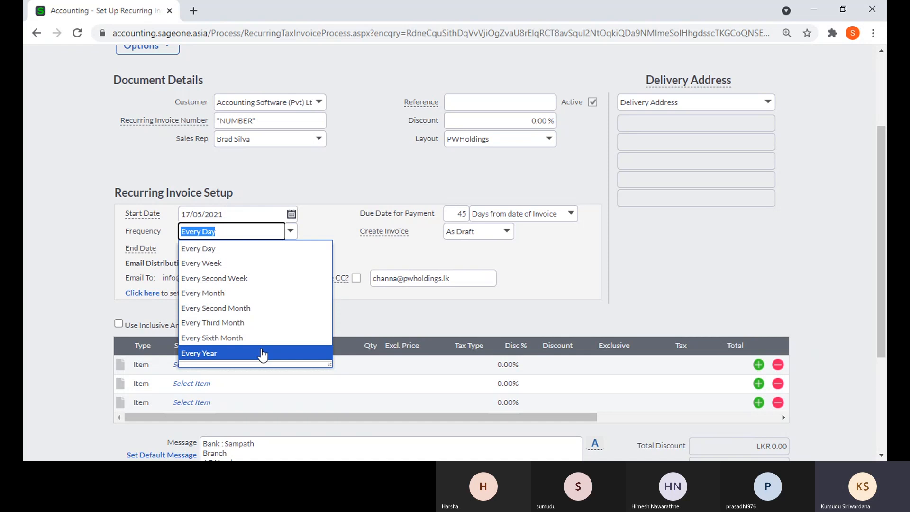
click(328, 170)
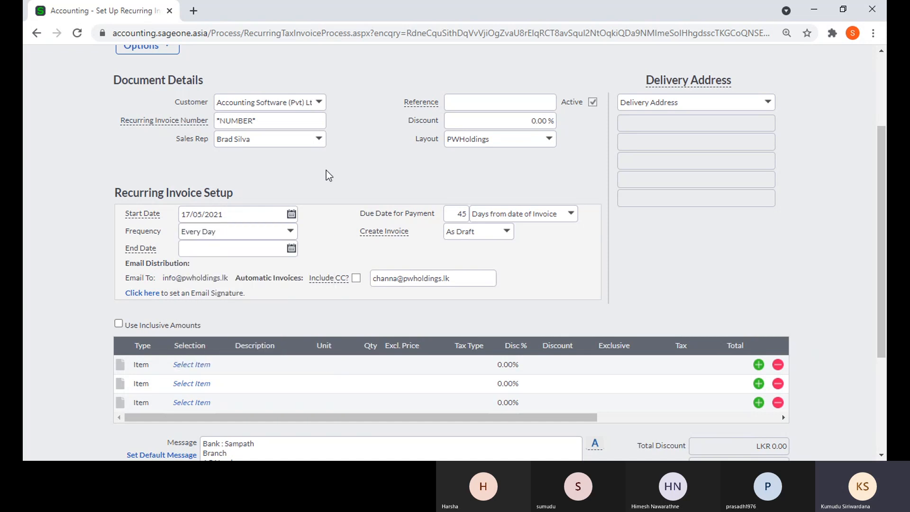
click(294, 251)
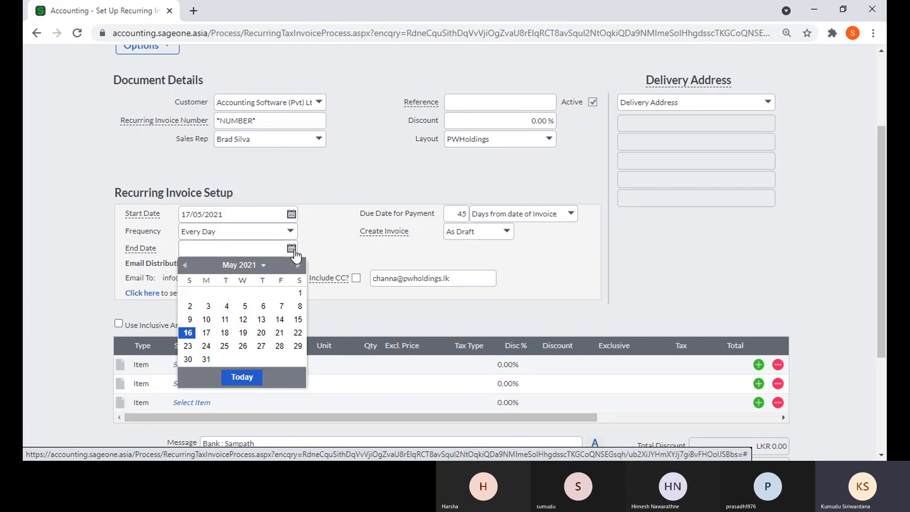
click(331, 187)
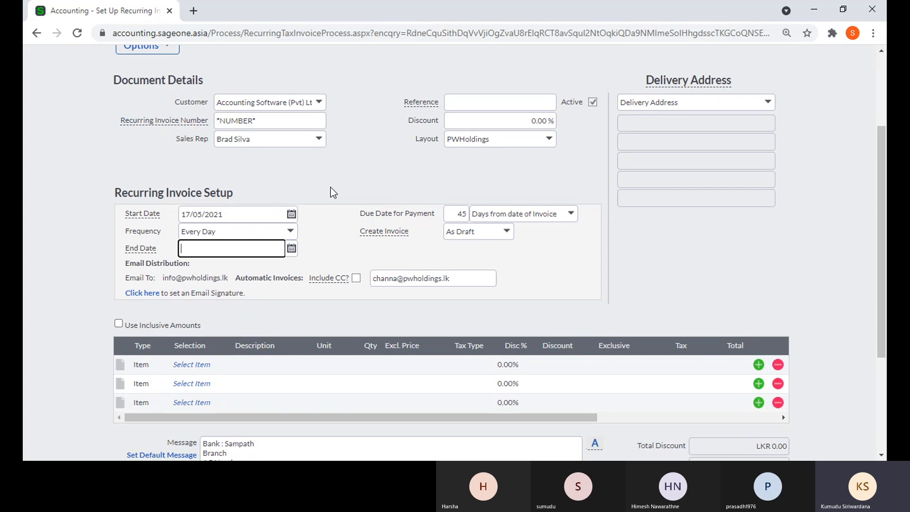
Select the Finance & Accounting Outsourcing (FAO) item for the first invoice line
click(213, 364)
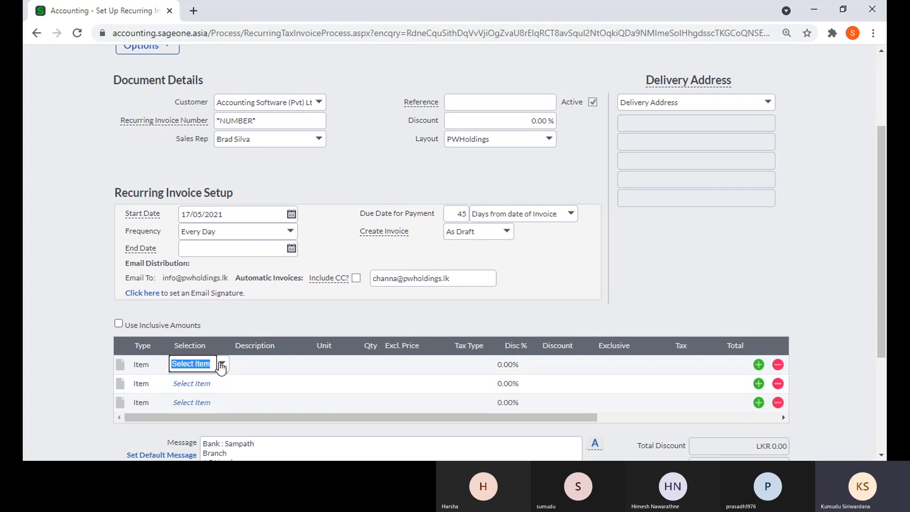
click(221, 365)
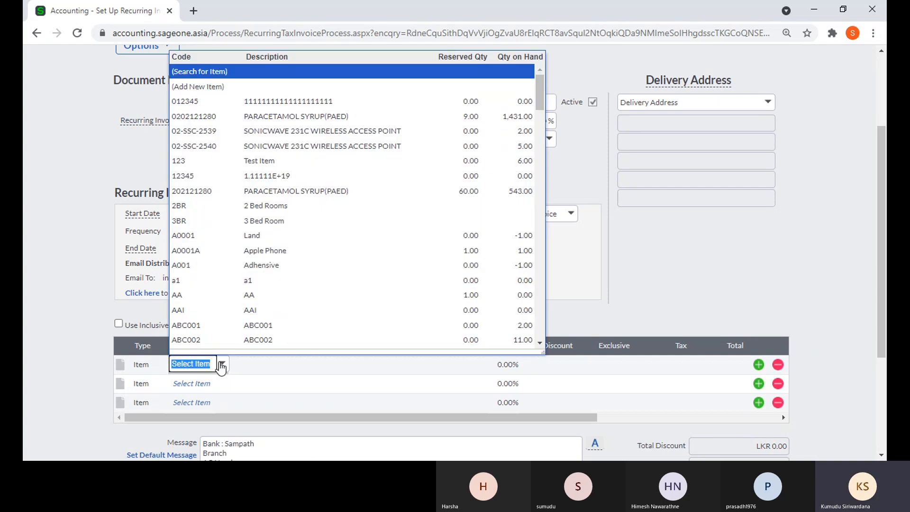
scroll(221, 368, down, 1)
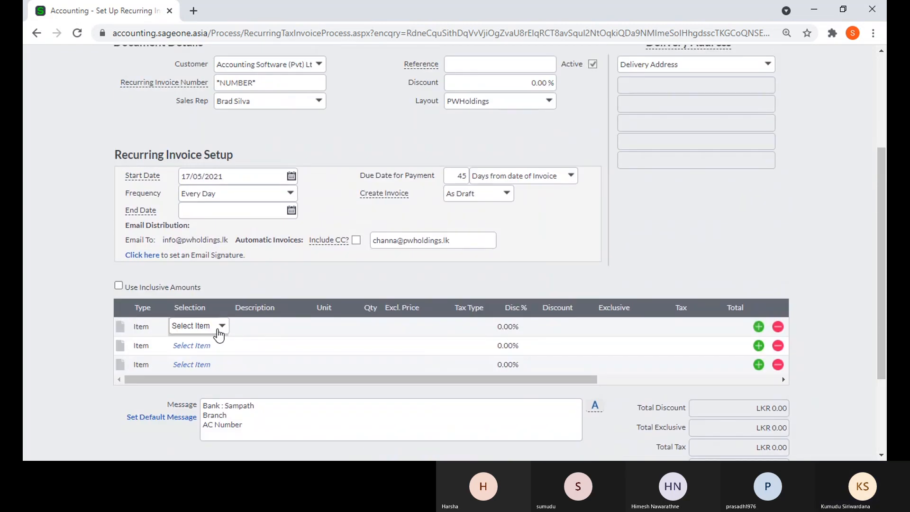
click(219, 330)
scroll(275, 242, down, 3)
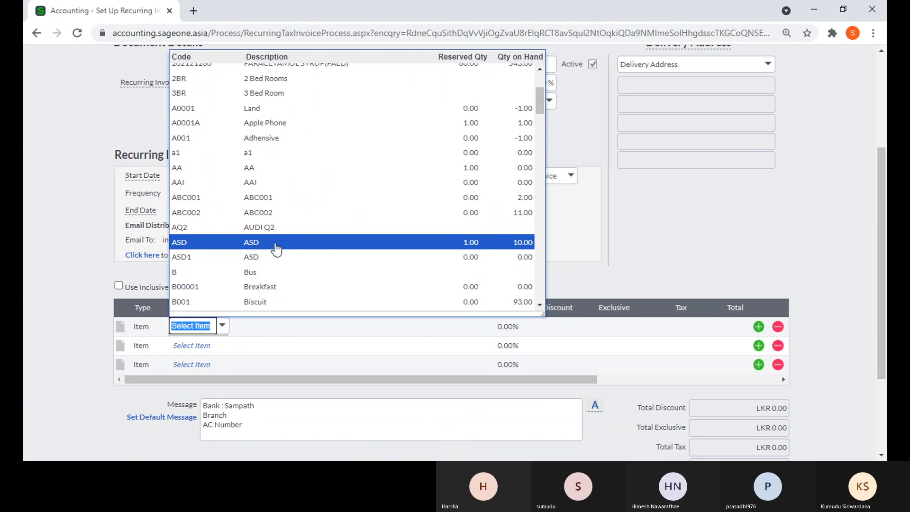
scroll(275, 247, down, 4)
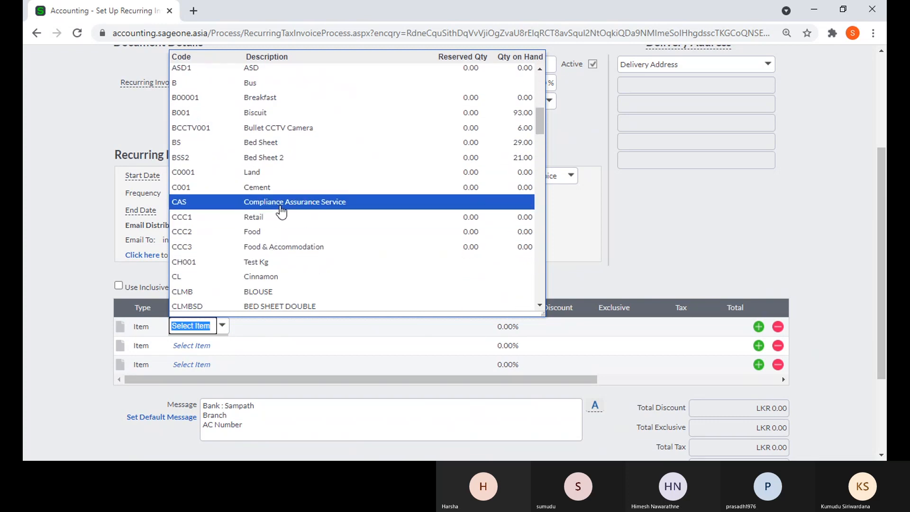
scroll(284, 246, down, 3)
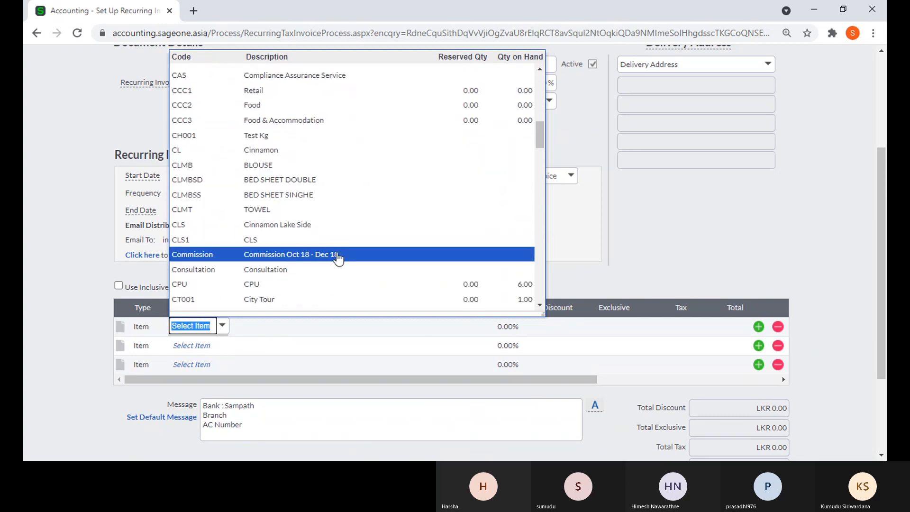
scroll(343, 246, down, 3)
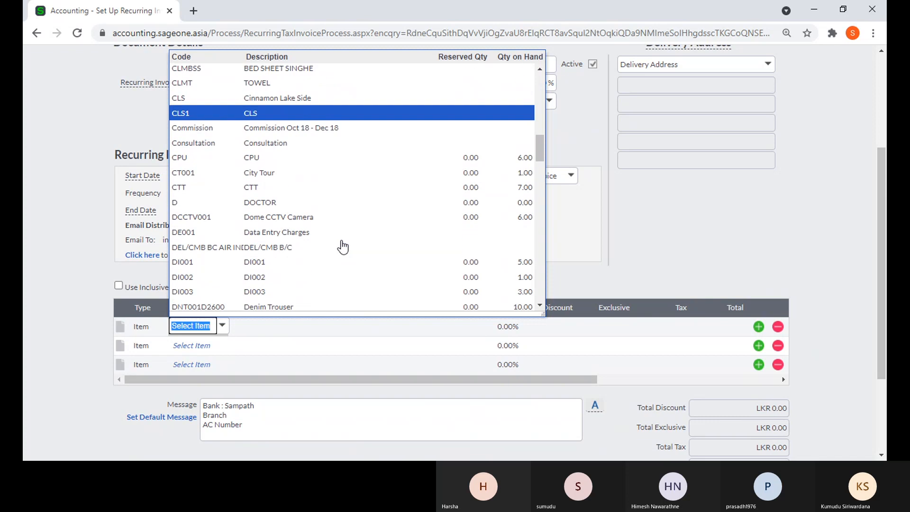
scroll(343, 246, down, 5)
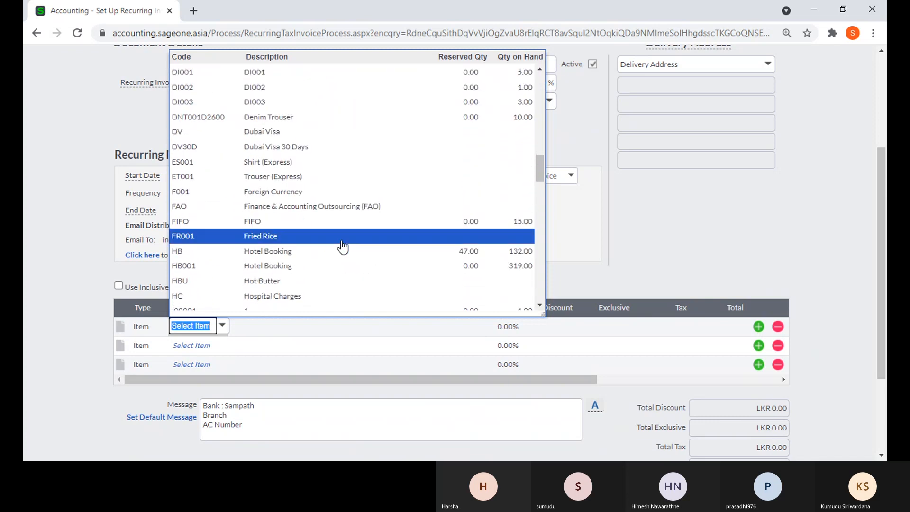
click(335, 207)
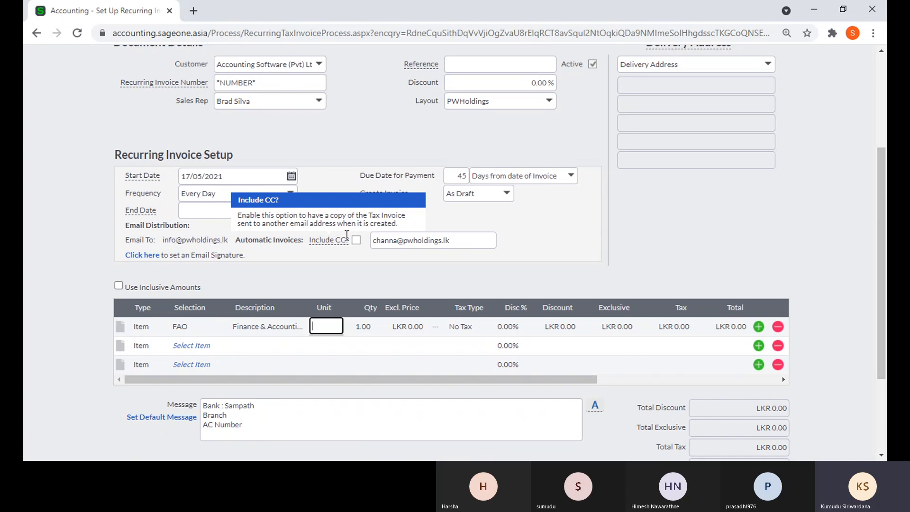
Set the exclusive price of the FAO line to 100000
key(Tab)
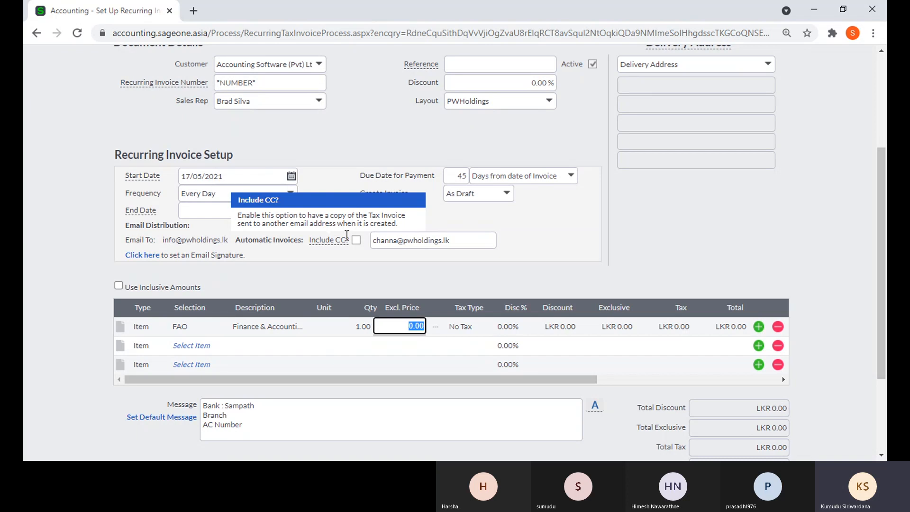
key(Right)
key(Home)
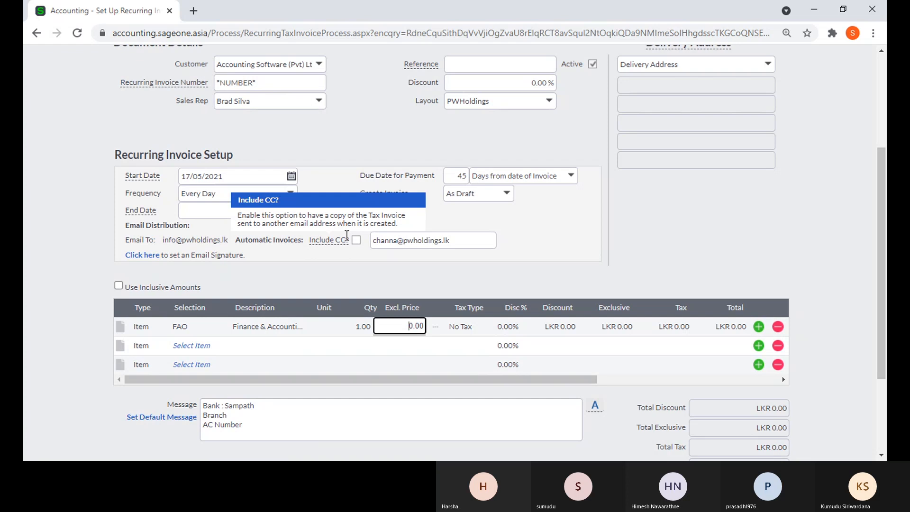
key(End)
key(Left)
key(Home)
key(BackSpace)
key(BackSpace)
key(BackSpace)
key(BackSpace)
text(100000)
key(Tab)
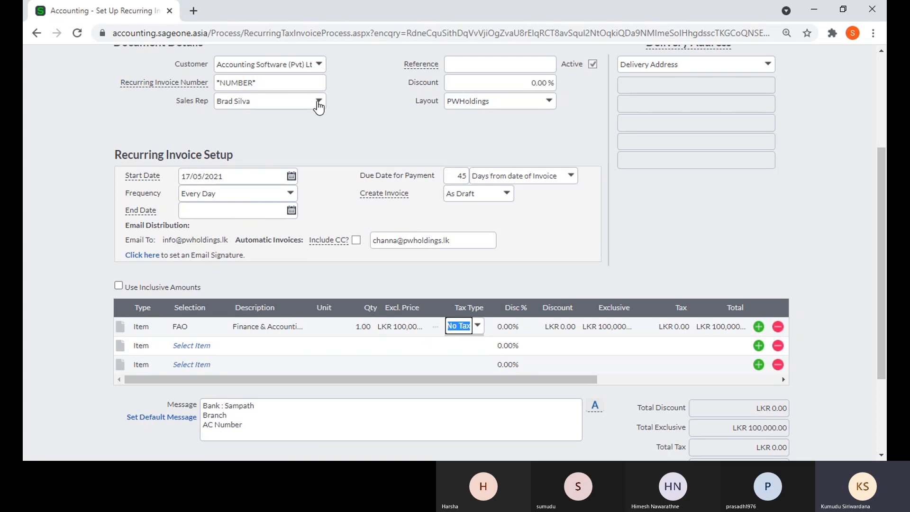
Set the recurring invoice's start date to 01/06/2021 and its frequency to Every Month
click(291, 176)
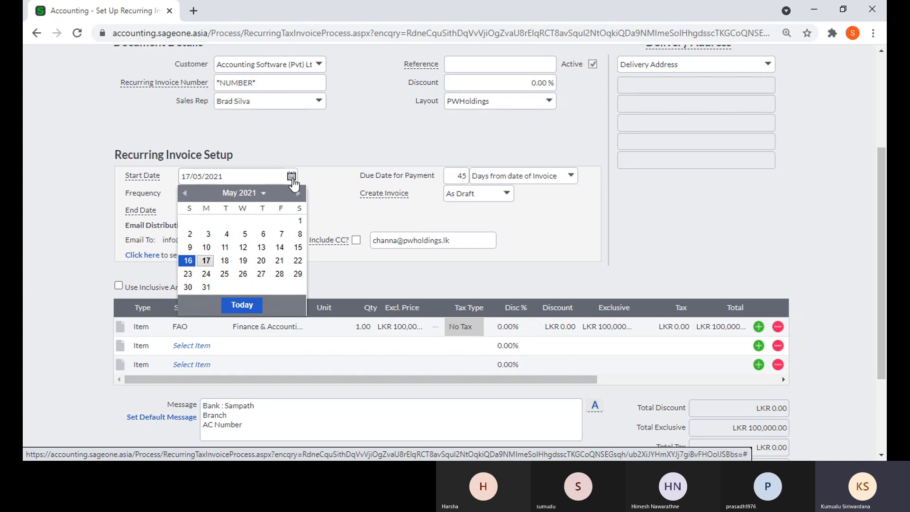
click(298, 193)
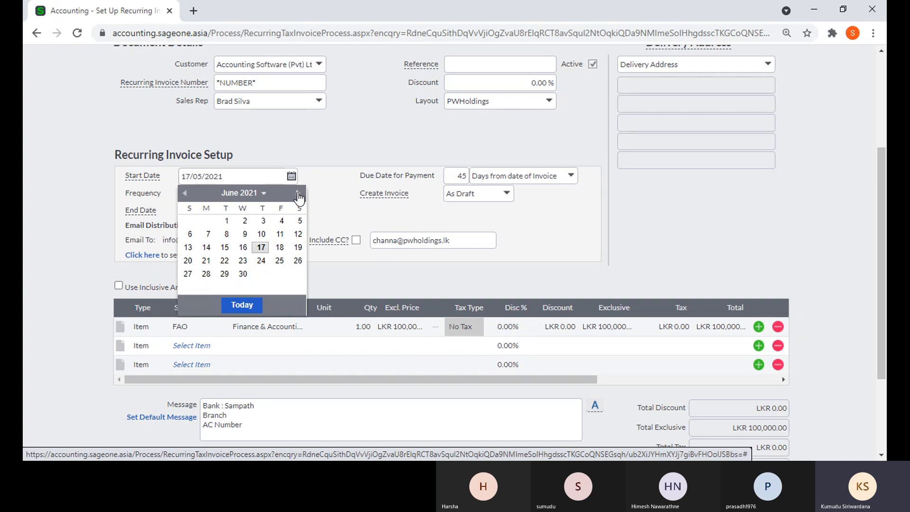
click(225, 221)
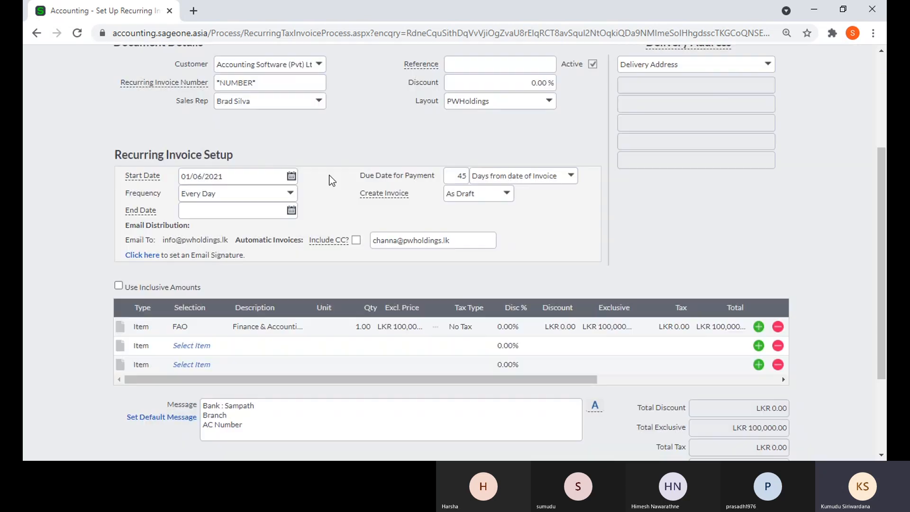
click(291, 193)
click(277, 257)
Set the recurring invoice's end date to 31/05/2022 and check the available frequency choices
click(291, 211)
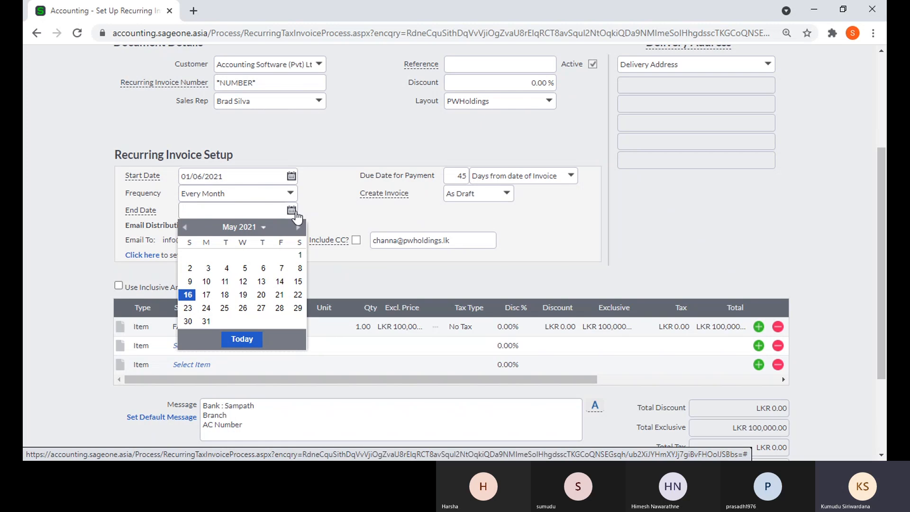
click(239, 227)
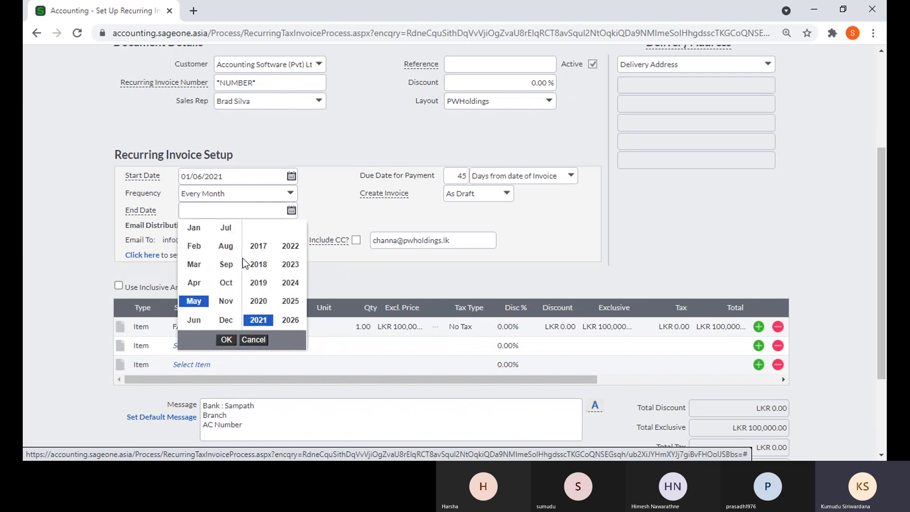
click(291, 246)
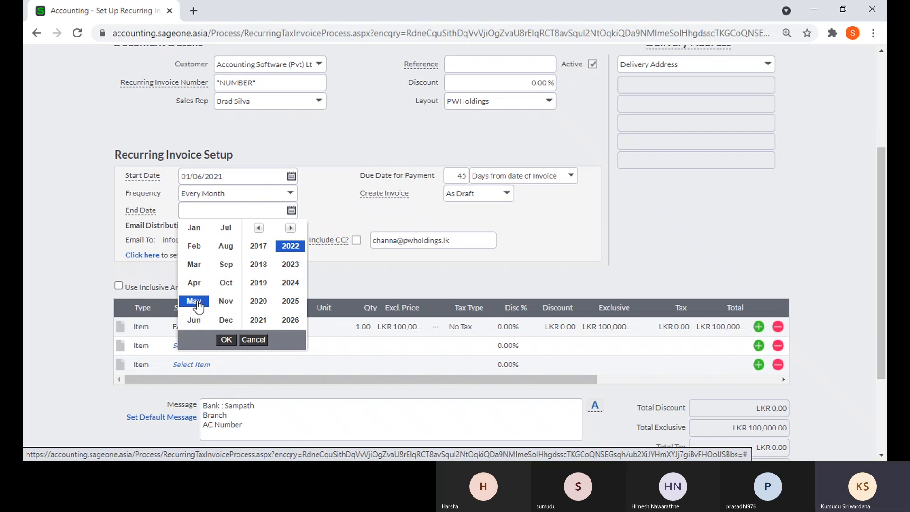
click(226, 339)
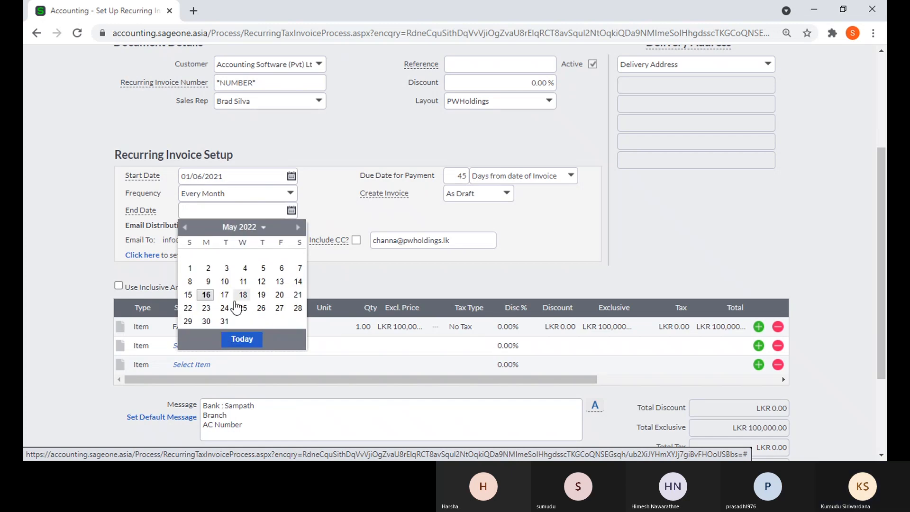
click(225, 321)
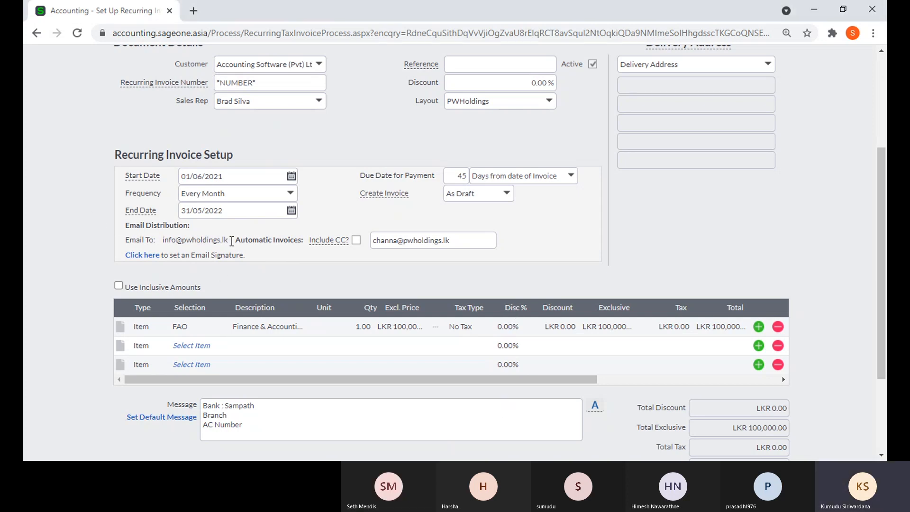
click(298, 193)
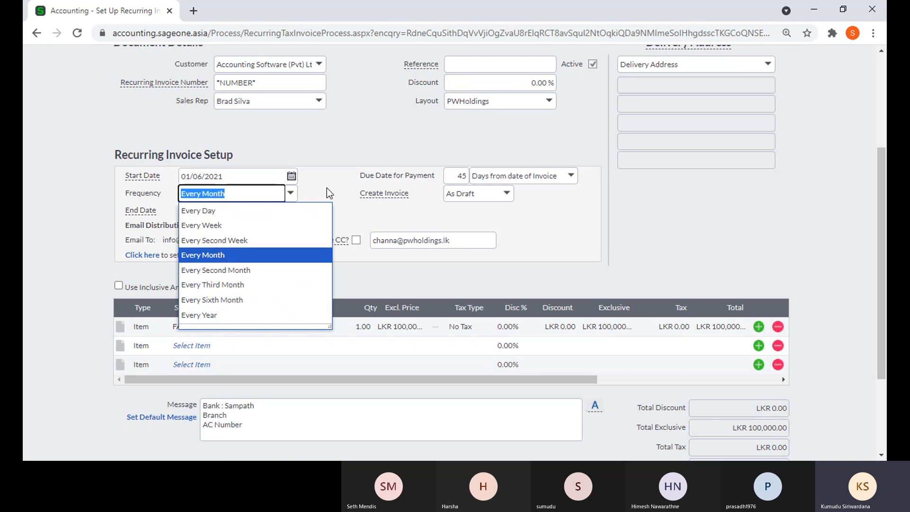
click(317, 193)
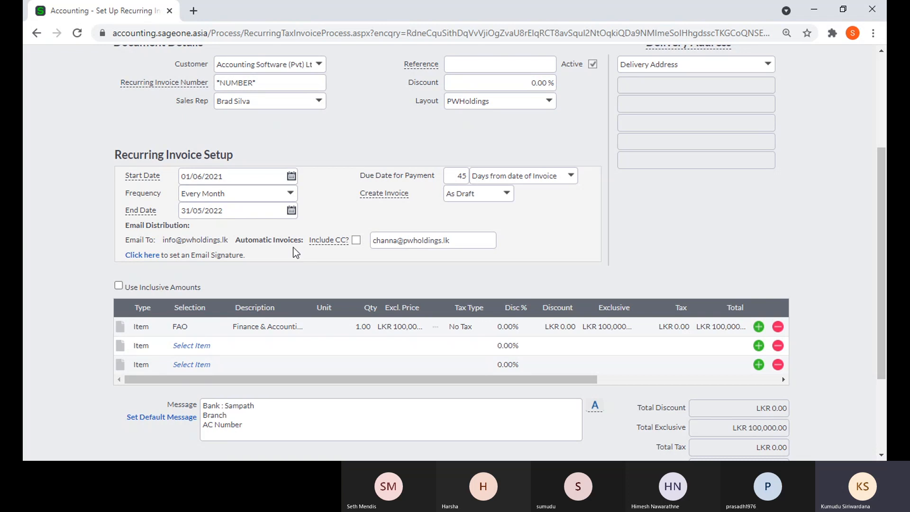
Enable the Include CC option for automatic invoices in the email distribution settings
click(357, 241)
mouse_move(387, 189)
click(455, 178)
click(417, 198)
Switch the Create Invoice setting between Automatically and As Draft, finishing on As Draft
click(507, 199)
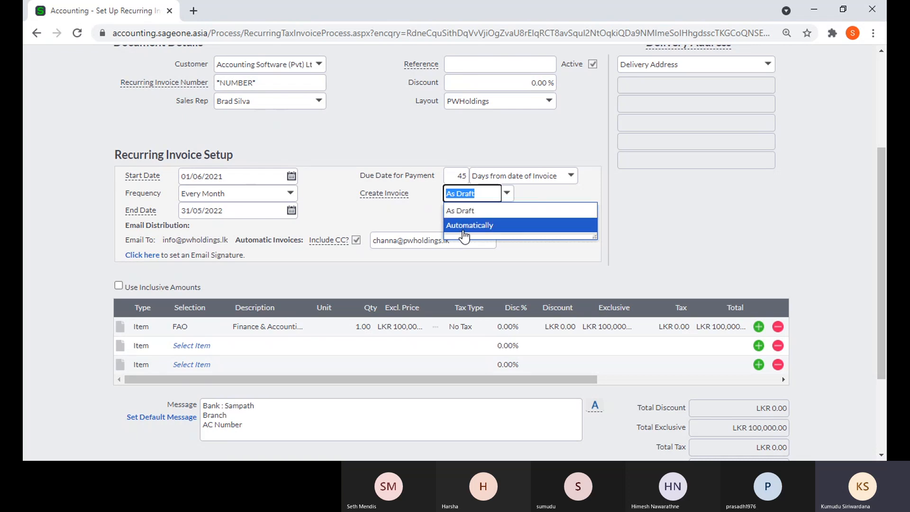
click(483, 230)
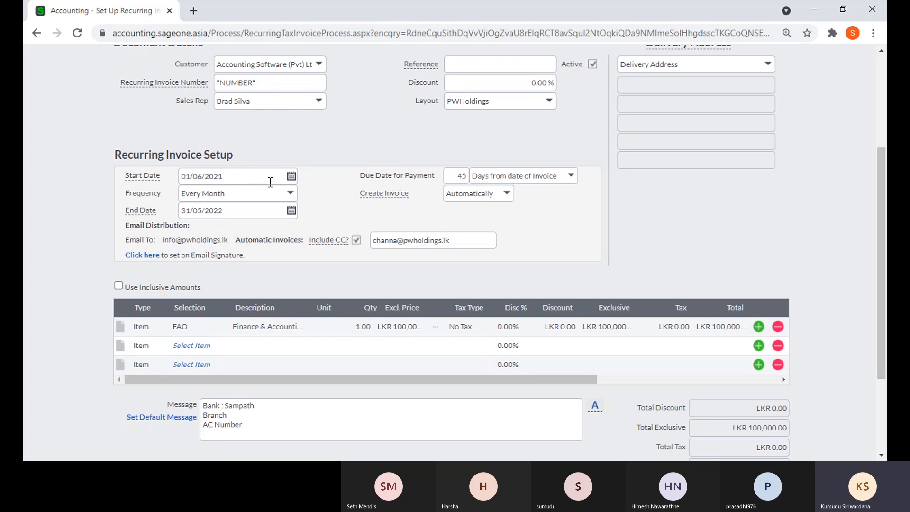
click(506, 195)
click(489, 210)
click(507, 193)
click(504, 224)
click(523, 234)
click(508, 199)
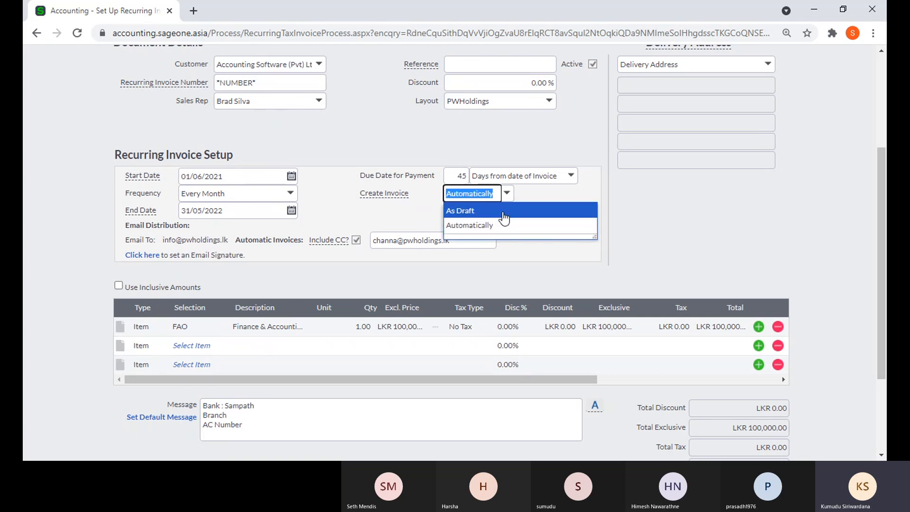
click(495, 211)
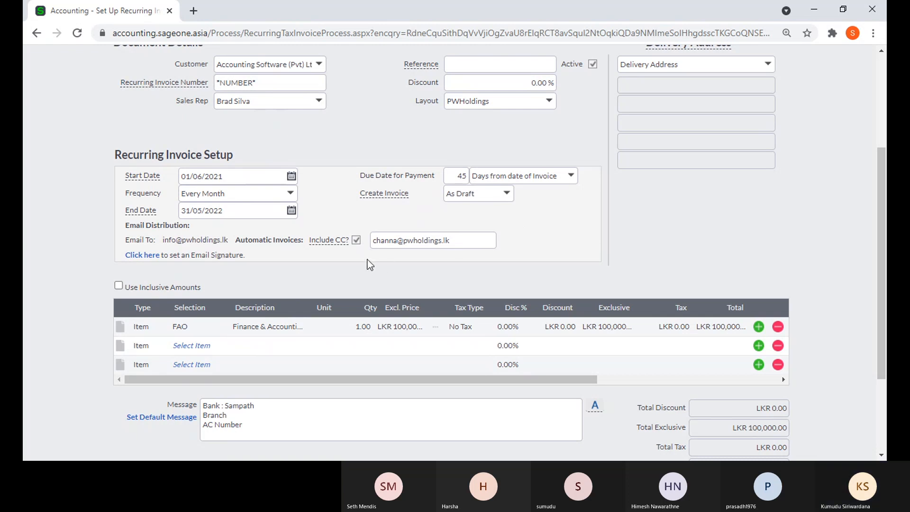
Set the FAO line's quantity to 2 and its exclusive price to 50000
scroll(370, 264, down, 1)
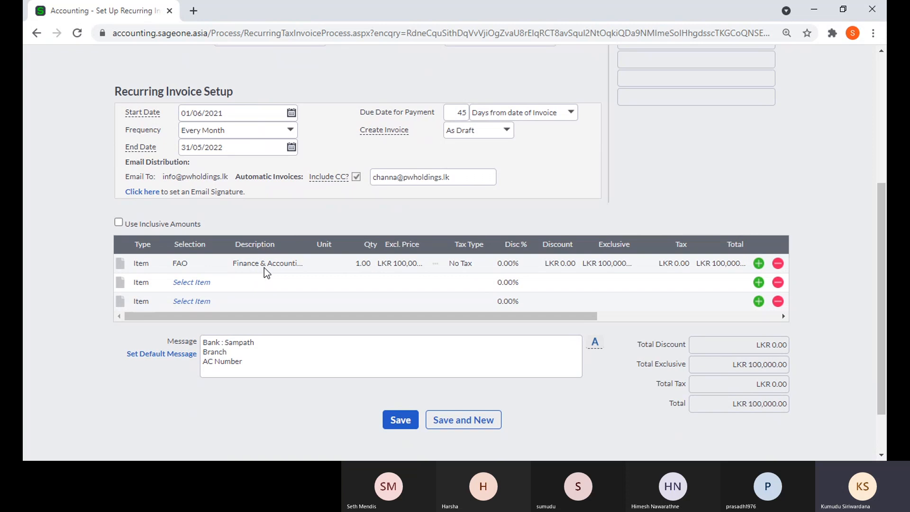
click(359, 264)
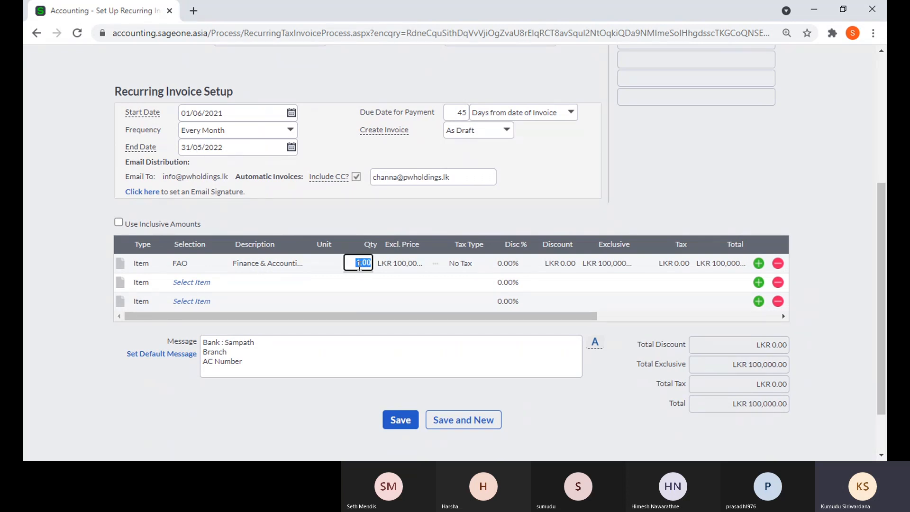
click(407, 269)
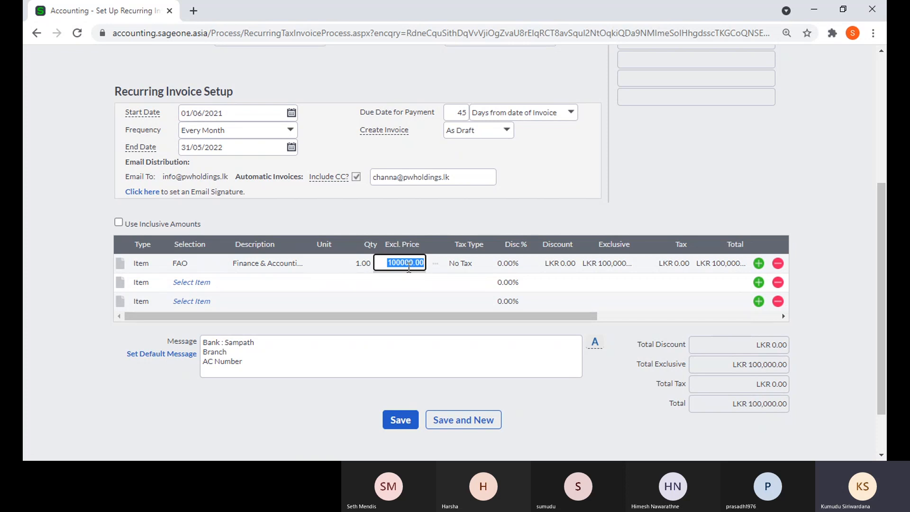
click(362, 264)
text(2)
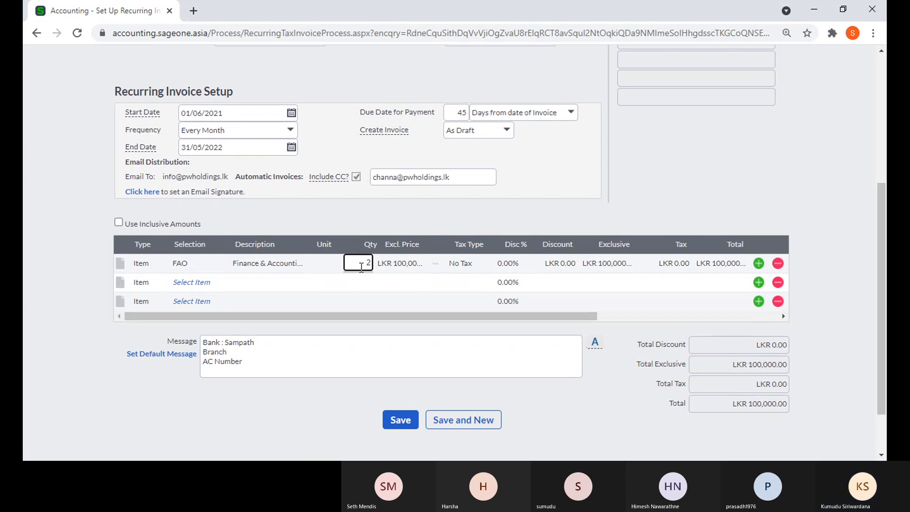
key(Tab)
text(50000)
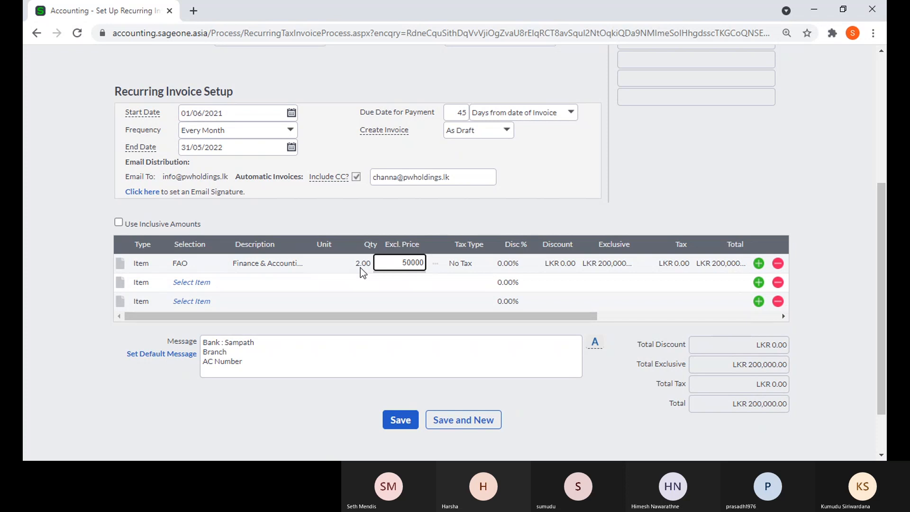
key(Tab)
key(Tab)
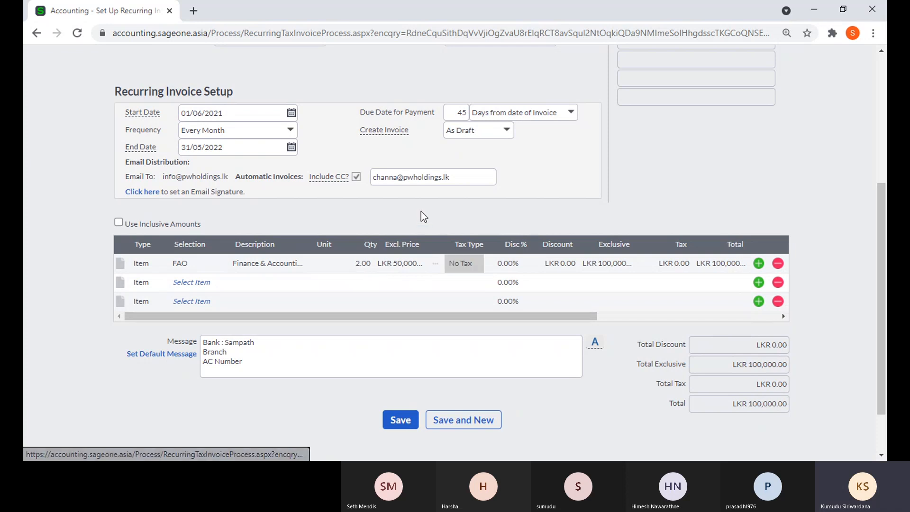
Set the recurring invoice's frequency to Every Third Month
scroll(421, 218, up, 3)
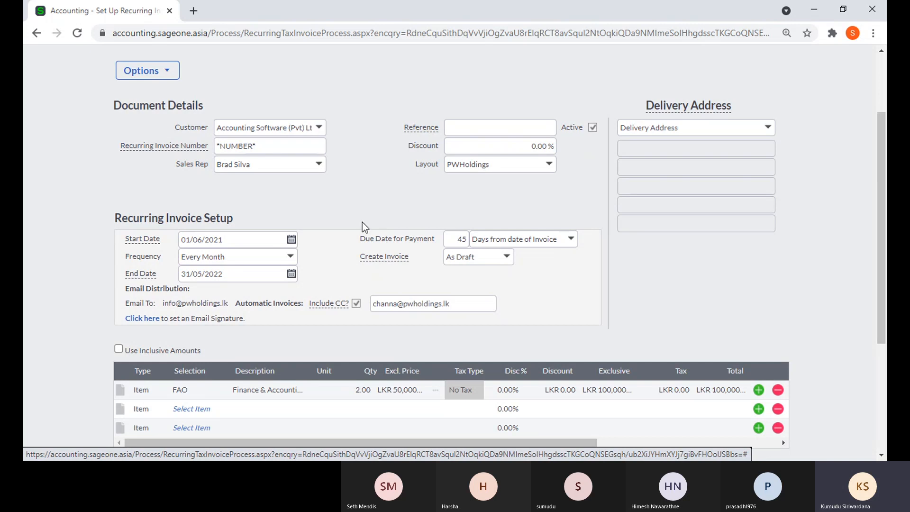
scroll(363, 223, up, 3)
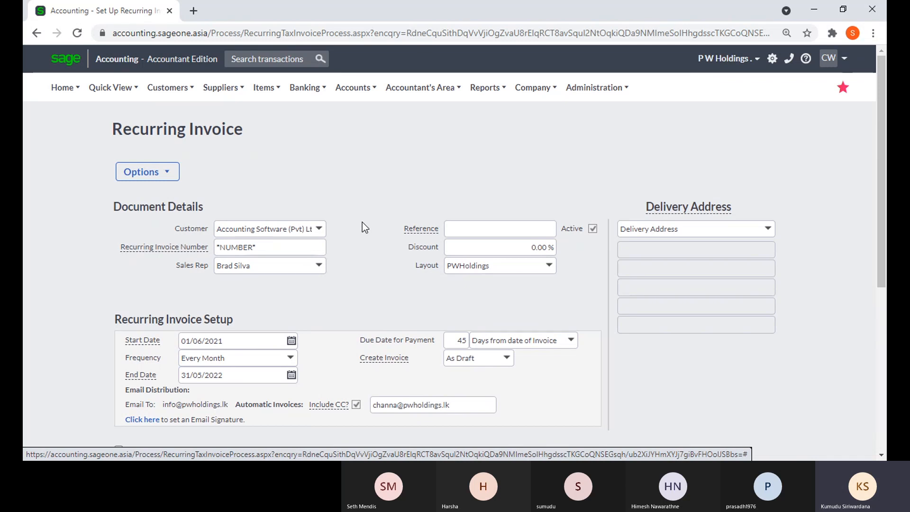
scroll(363, 227, down, 1)
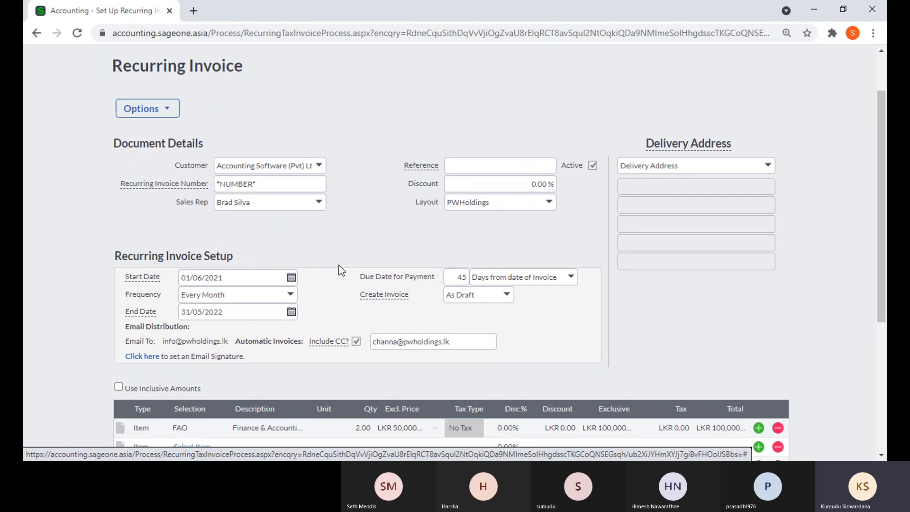
scroll(342, 270, down, 1)
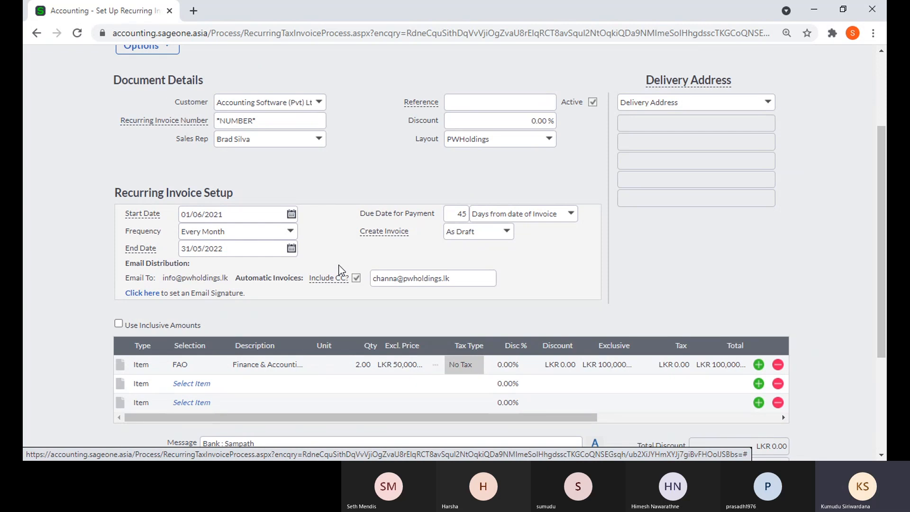
click(294, 235)
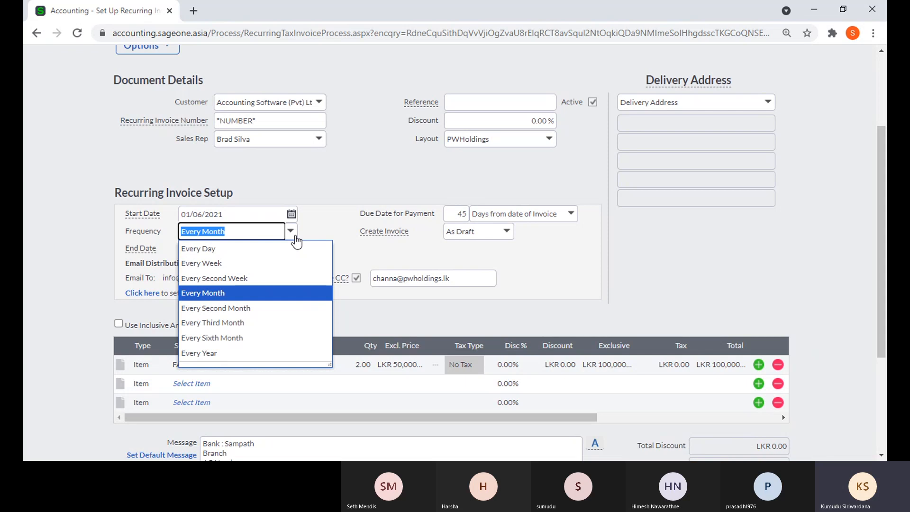
click(289, 327)
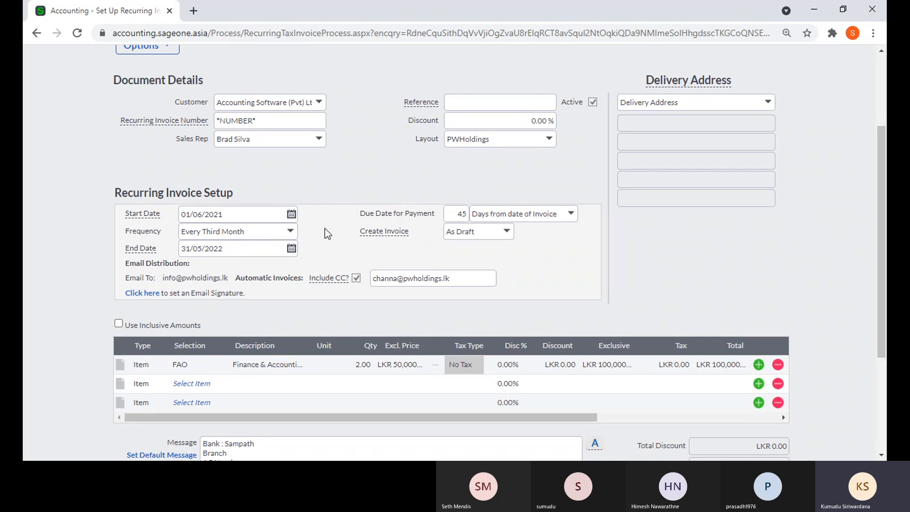
Review the invoice's message text, totals and setup details, selecting all of the message
scroll(326, 229, down, 3)
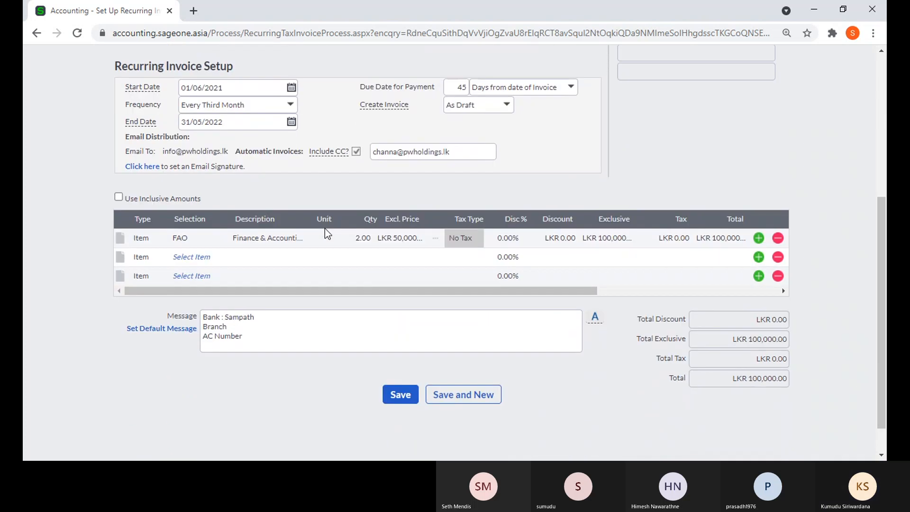
click(293, 335)
key(ctrl+a)
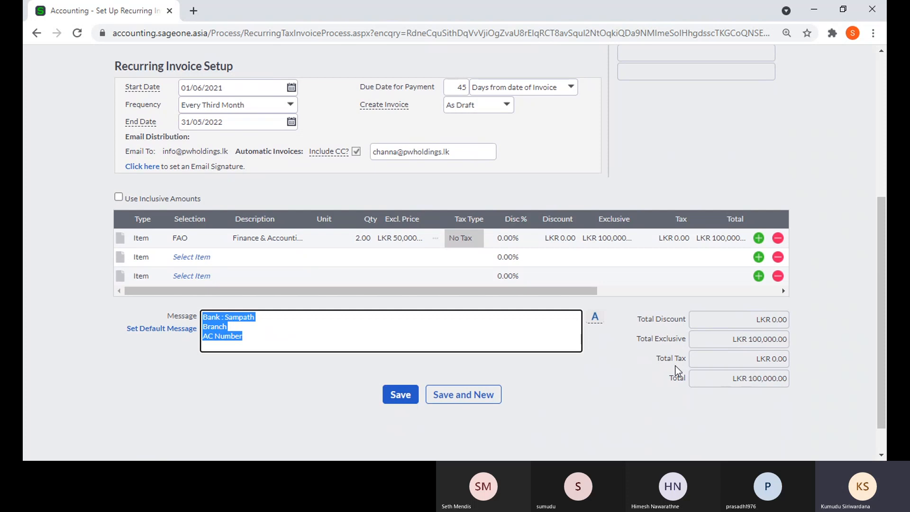
scroll(676, 366, up, 4)
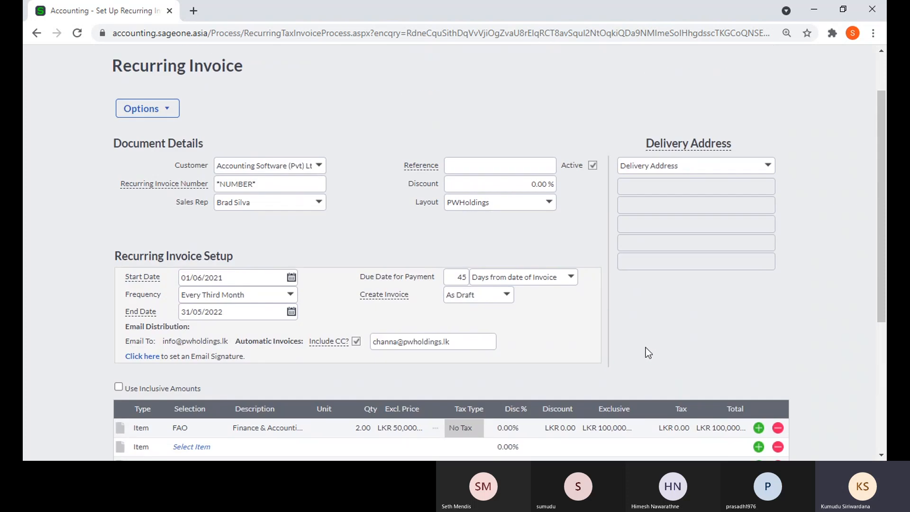
scroll(650, 353, down, 4)
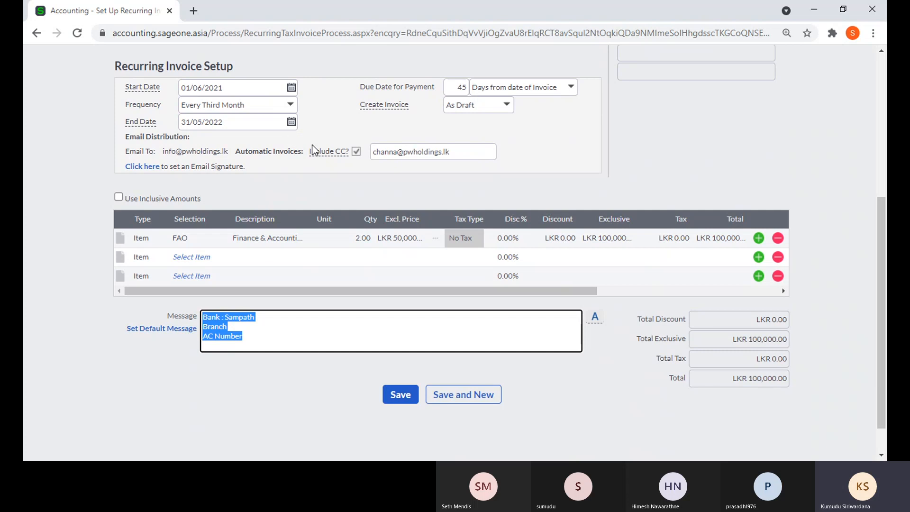
Show the recurring invoice's user defined fields, then close them without entering values
scroll(312, 149, up, 5)
click(150, 173)
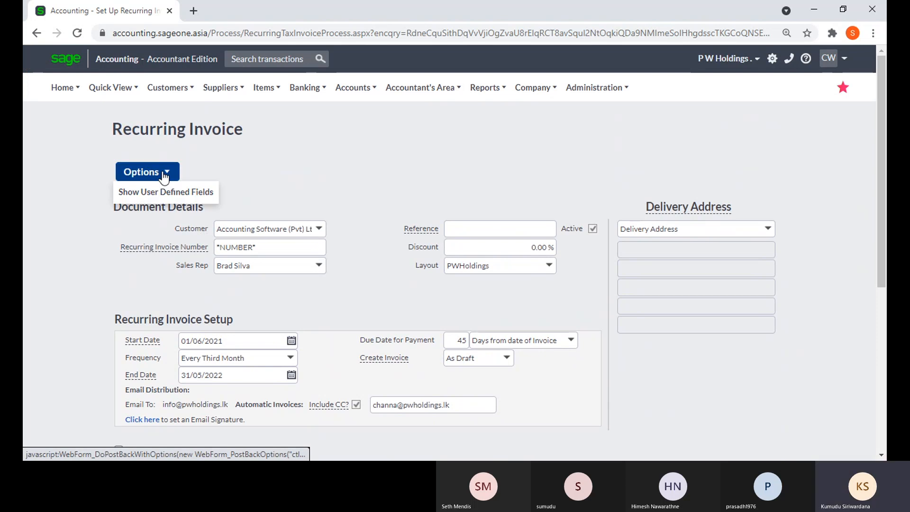
click(168, 192)
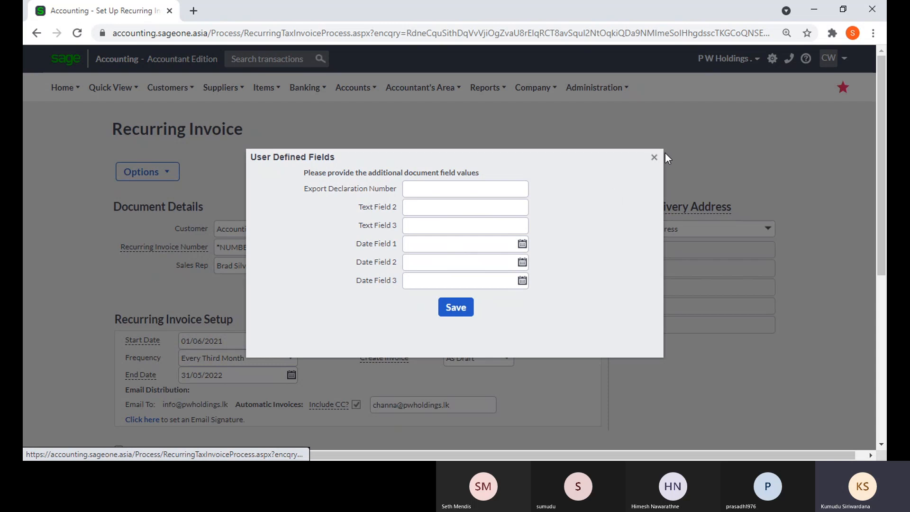
click(654, 157)
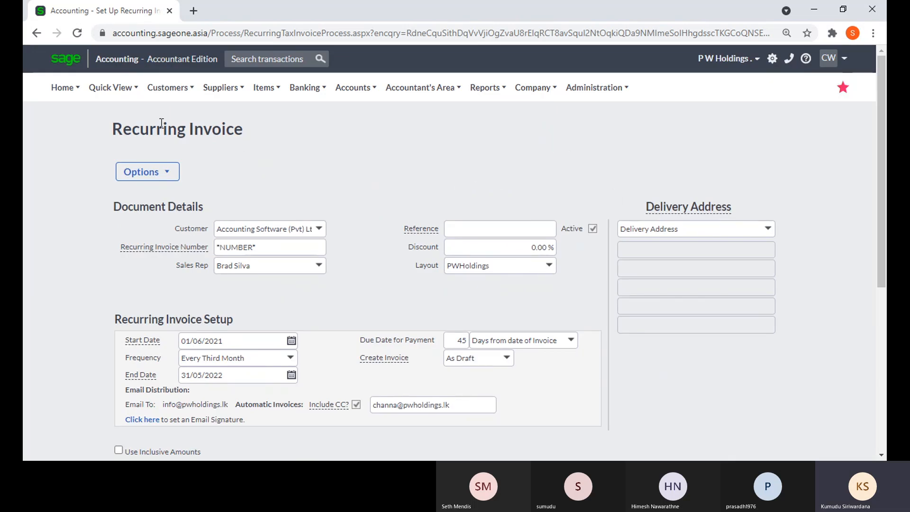
Leave the unsaved invoice for the customer recurring invoices list and add a new recurring invoice
mouse_move(160, 93)
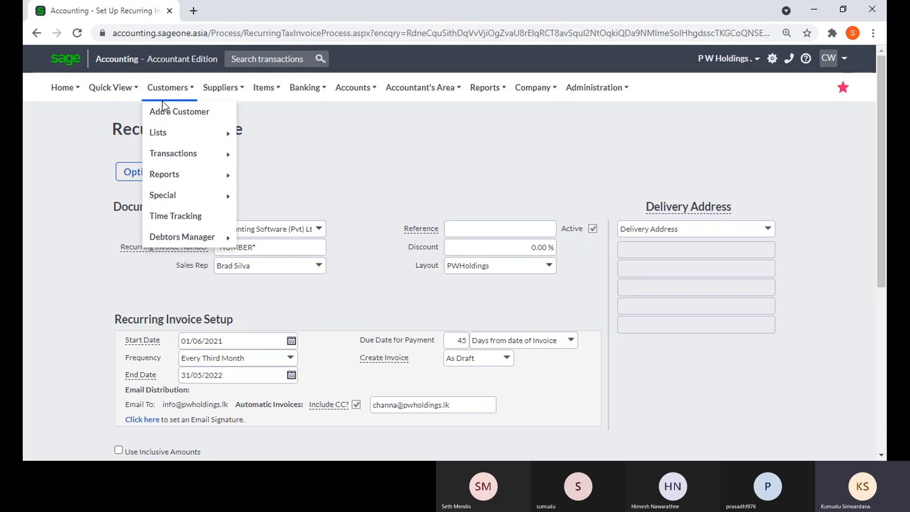
mouse_move(170, 154)
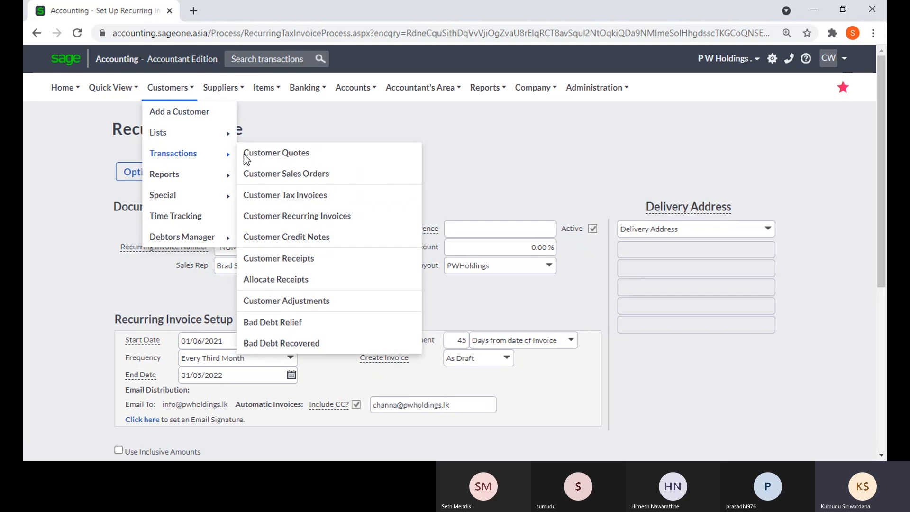
click(328, 217)
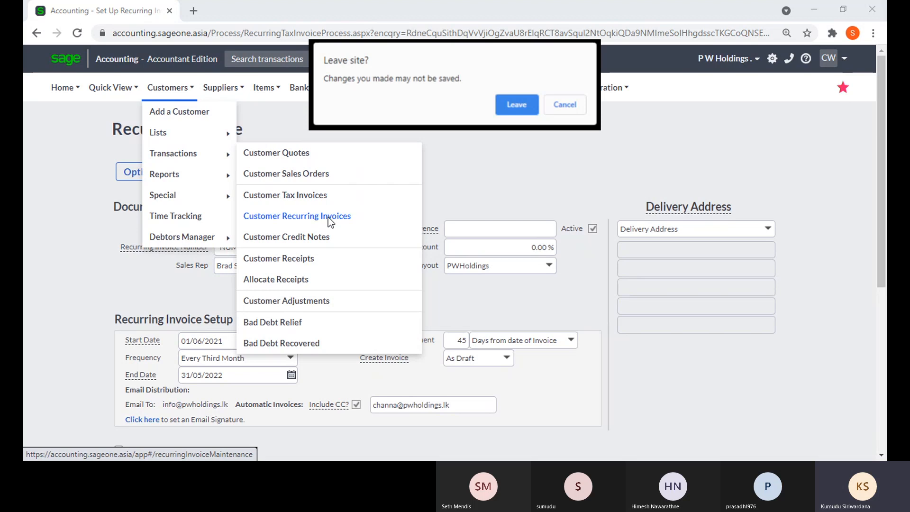
click(521, 109)
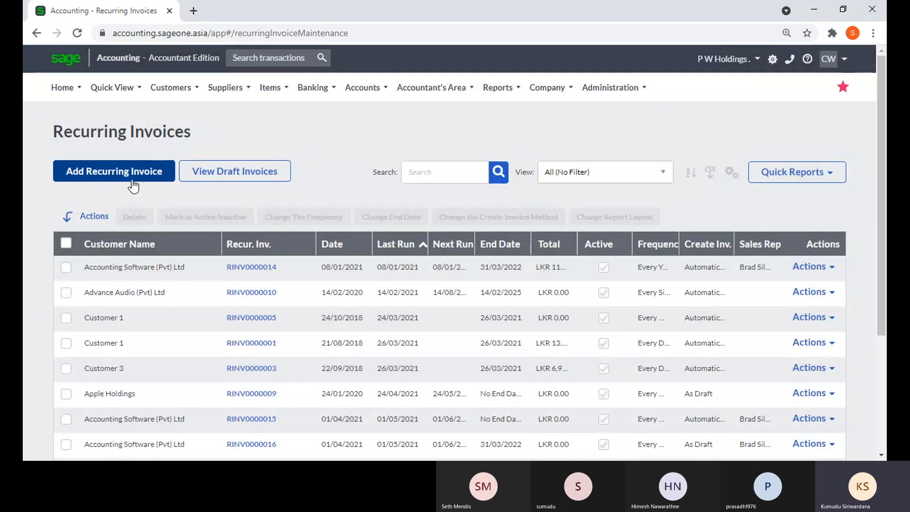
click(133, 185)
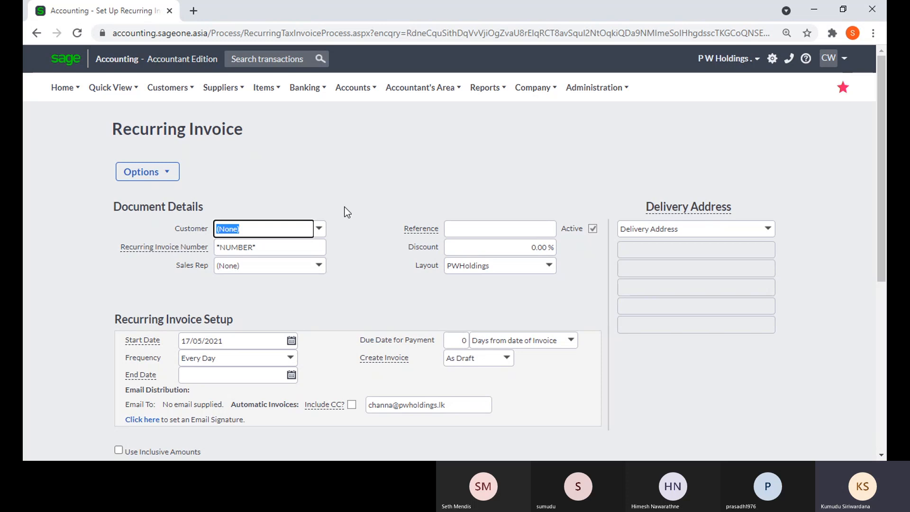
Choose Accounting Software (Pvt) Ltd as the customer of the new recurring invoice
click(319, 231)
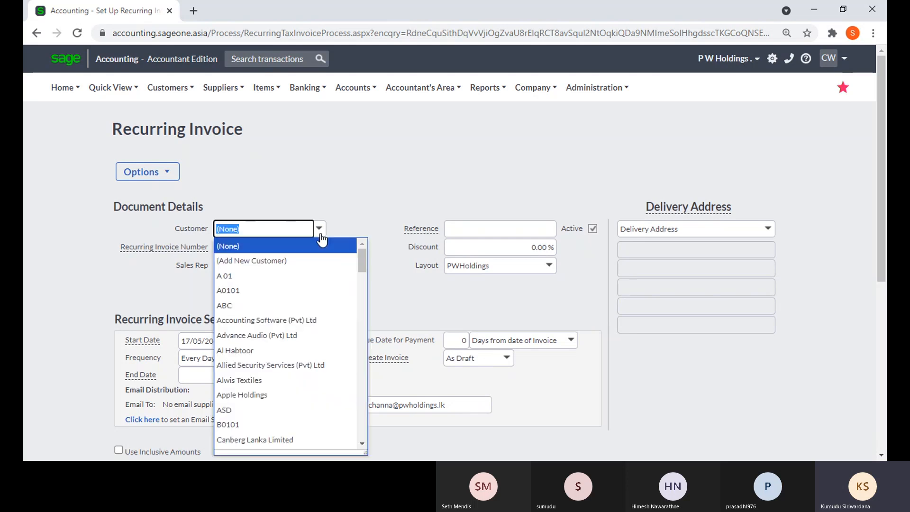
text(A 01)
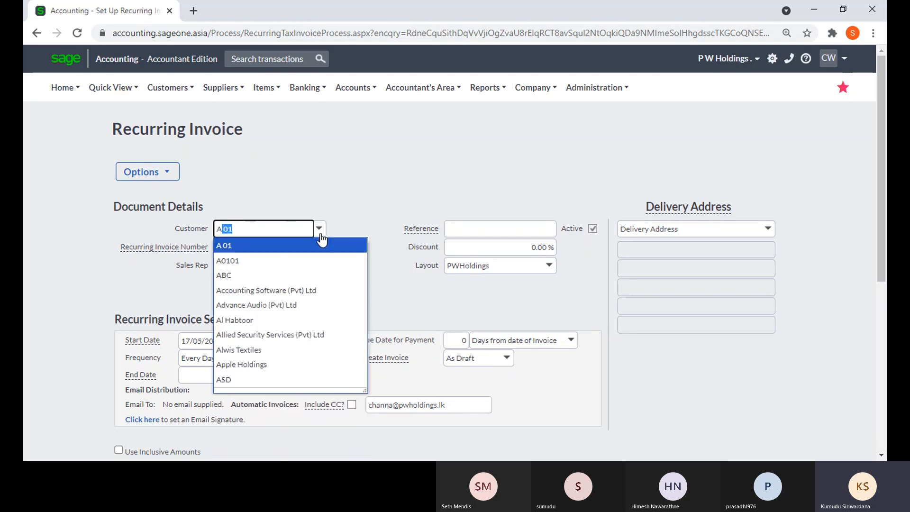
key(Down)
key(Down)
key(Down)
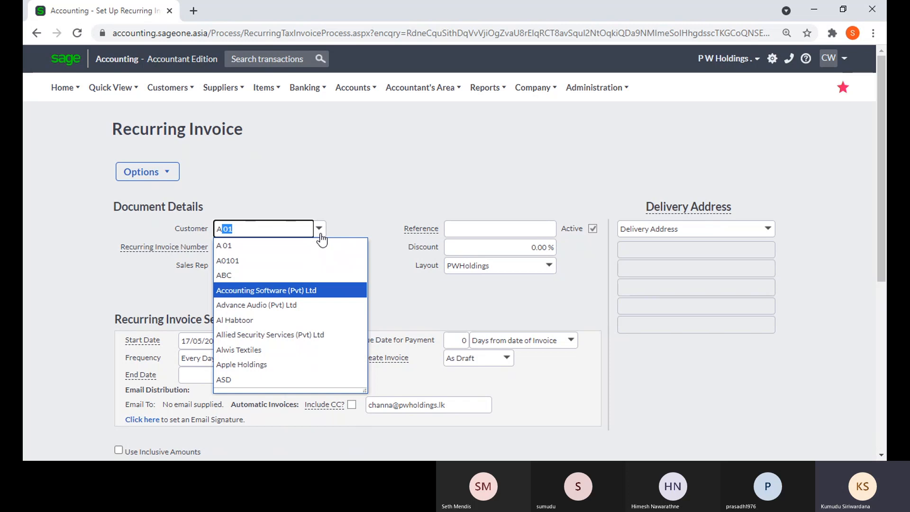
key(Return)
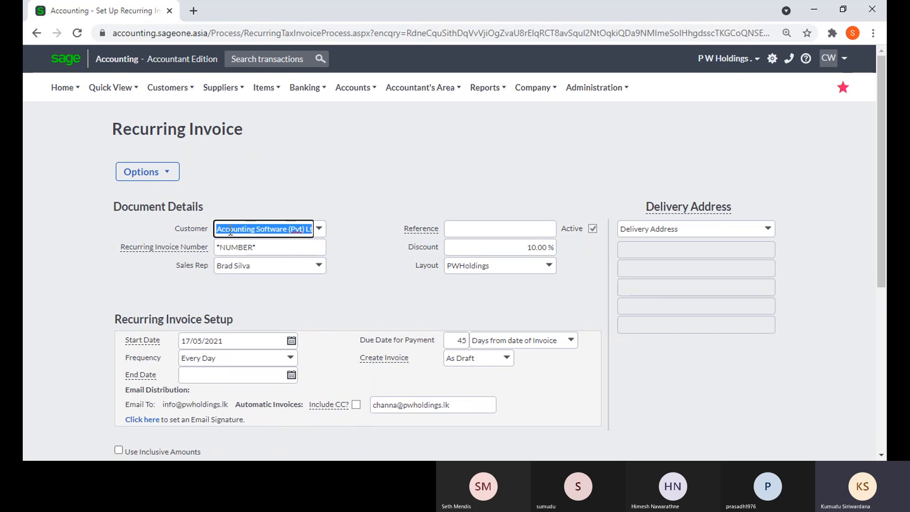
Examine the recurring invoice number, reference and discount fields in the document details
mouse_move(177, 250)
click(478, 228)
click(491, 199)
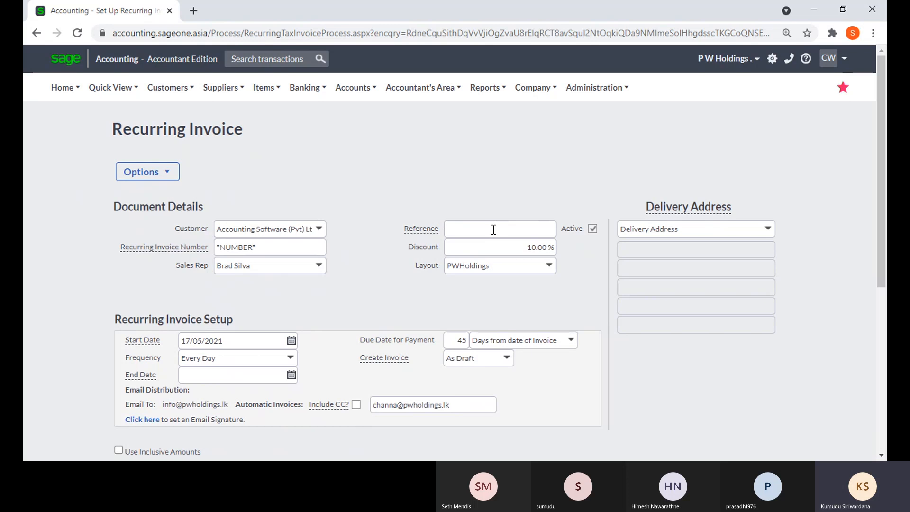
click(501, 247)
click(491, 201)
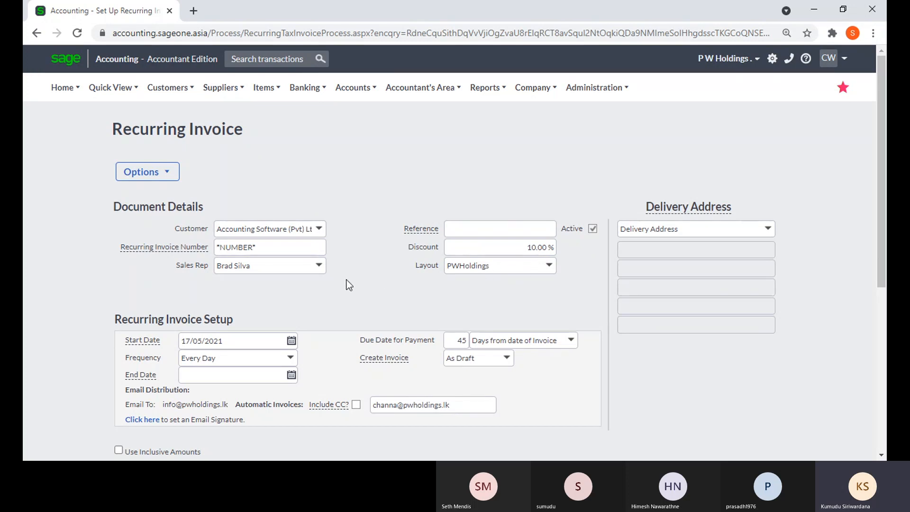
Set the new recurring invoice's start date to 01/06/2021
scroll(346, 280, down, 1)
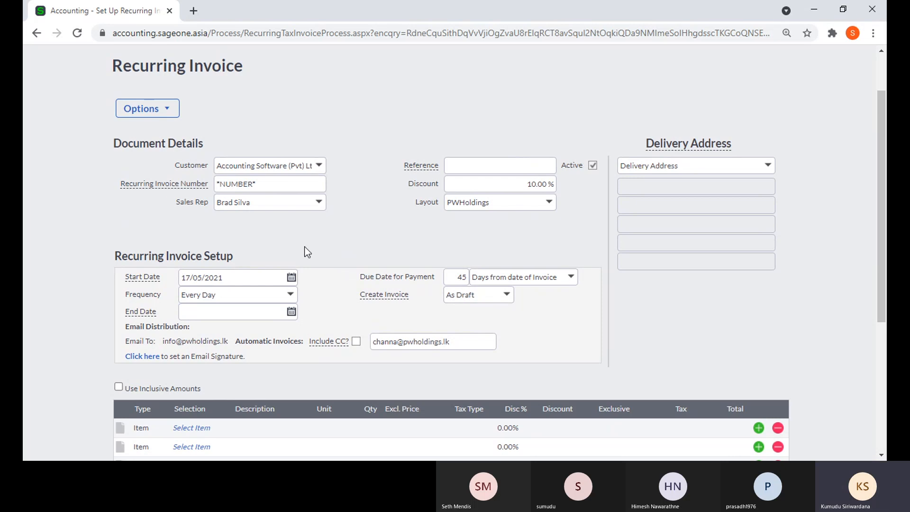
click(292, 278)
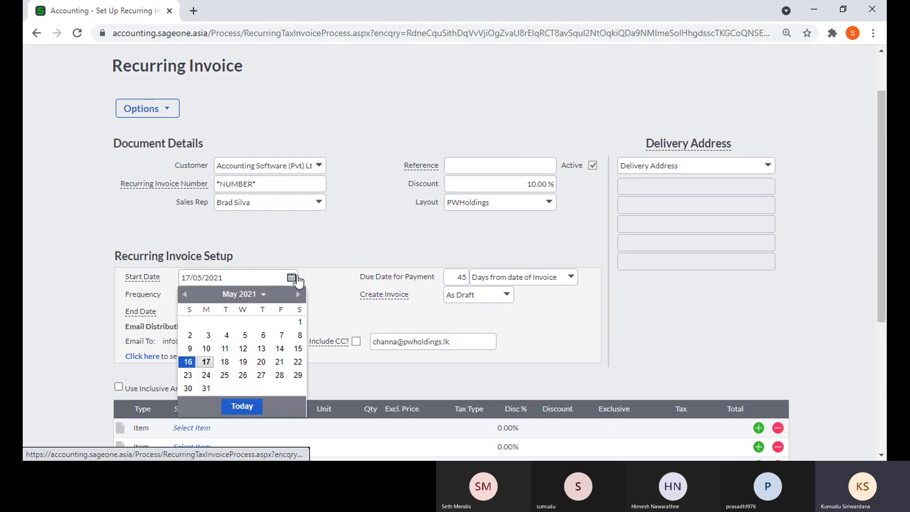
click(298, 294)
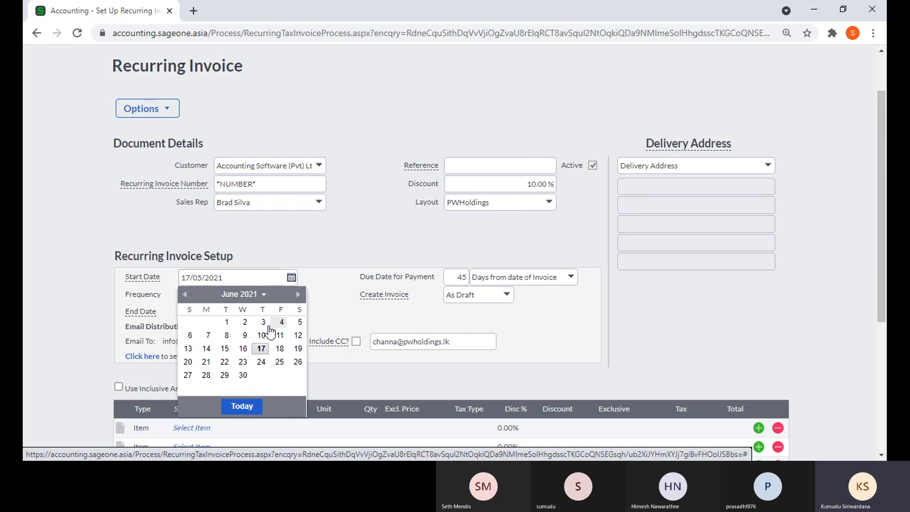
click(226, 322)
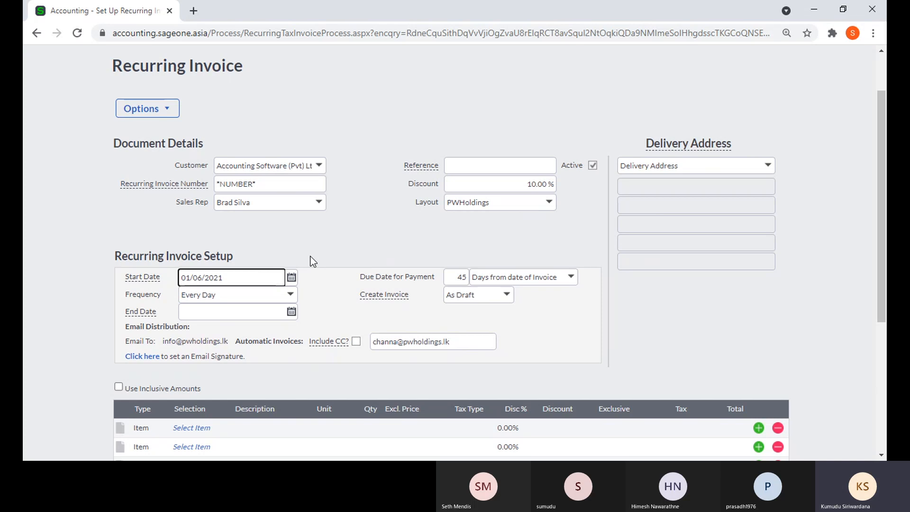
click(313, 261)
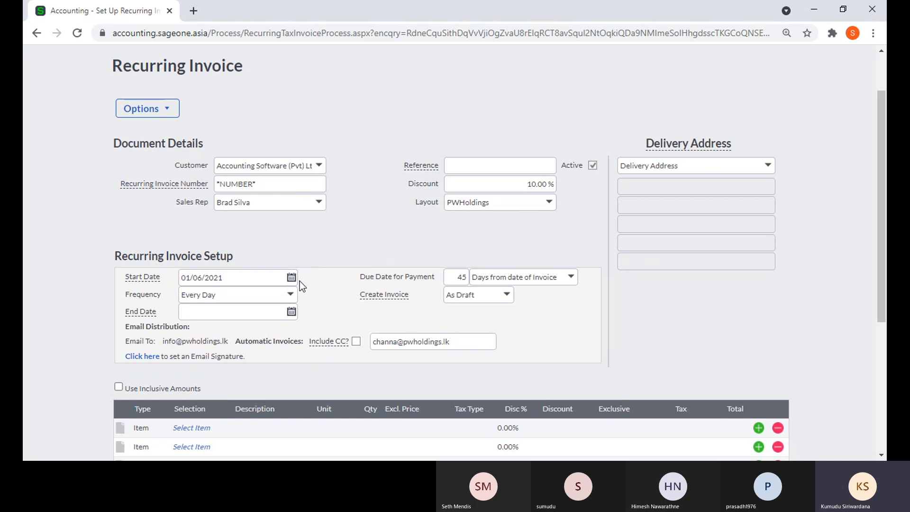
Set the frequency of the recurring invoice to Every Month
click(291, 296)
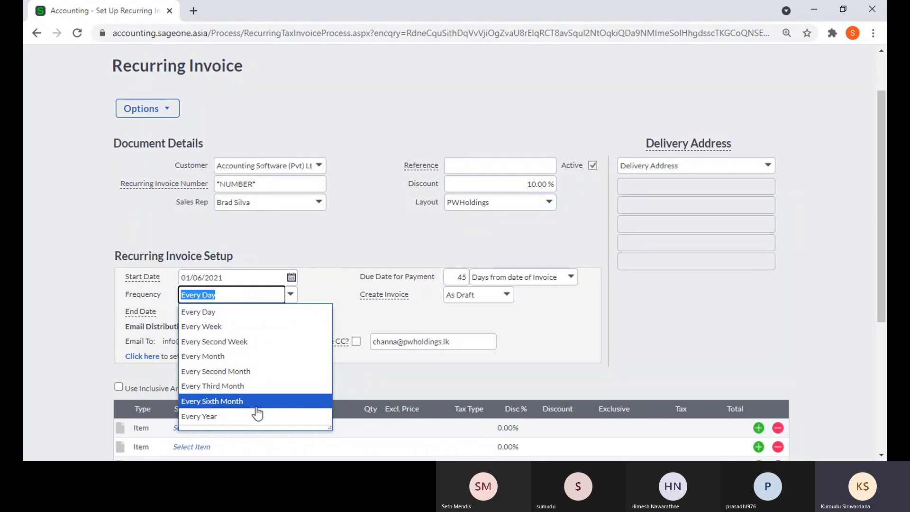
click(244, 359)
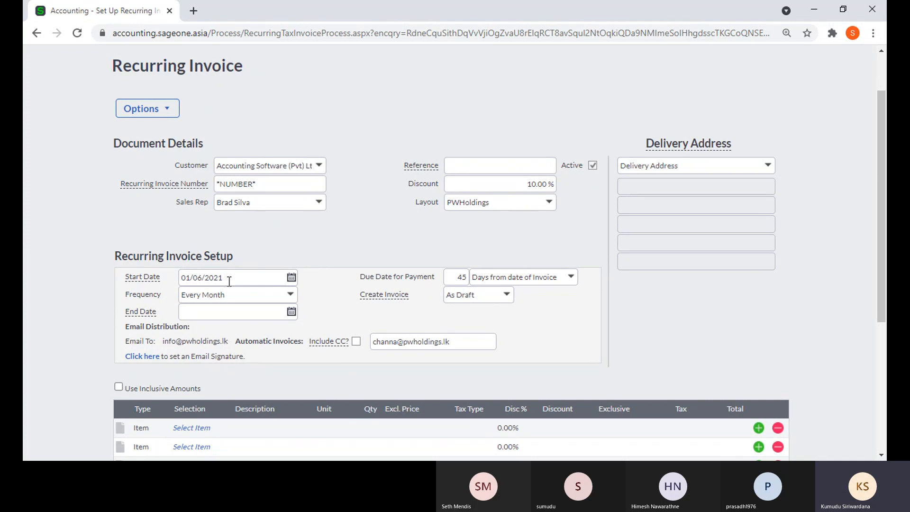
Set the recurring invoice's start date to 31/05/2021
click(292, 278)
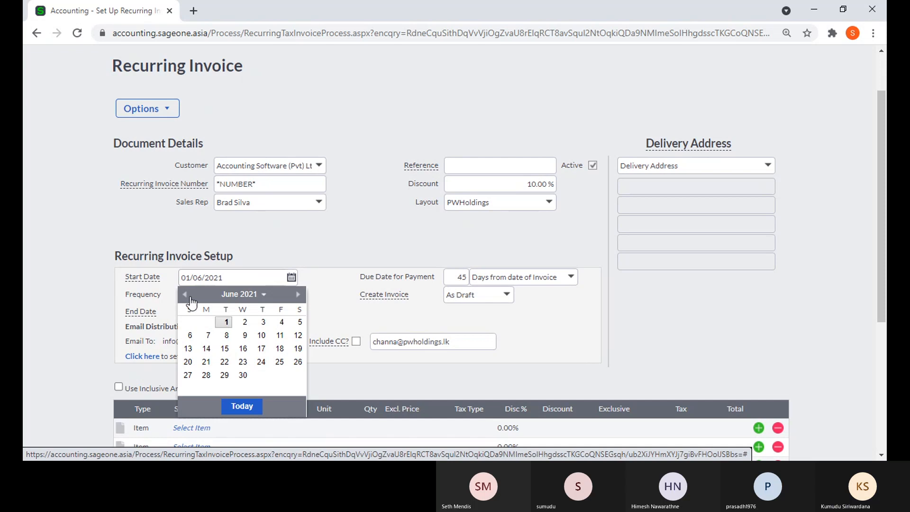
click(185, 295)
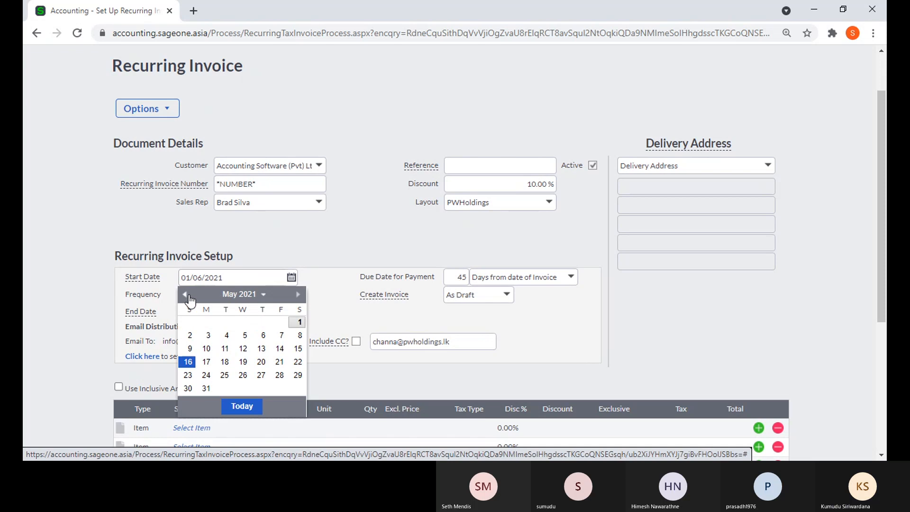
click(207, 389)
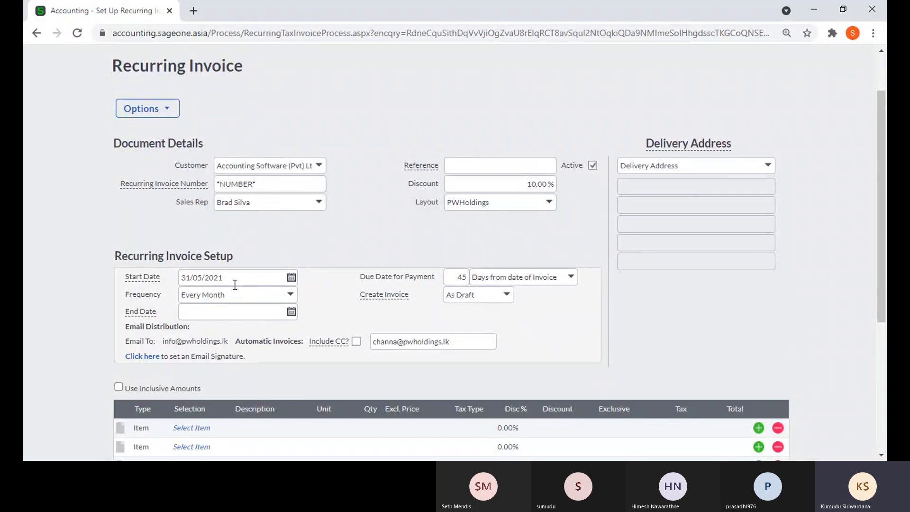
Change the recurring invoice's start date to 20/05/2021
click(290, 280)
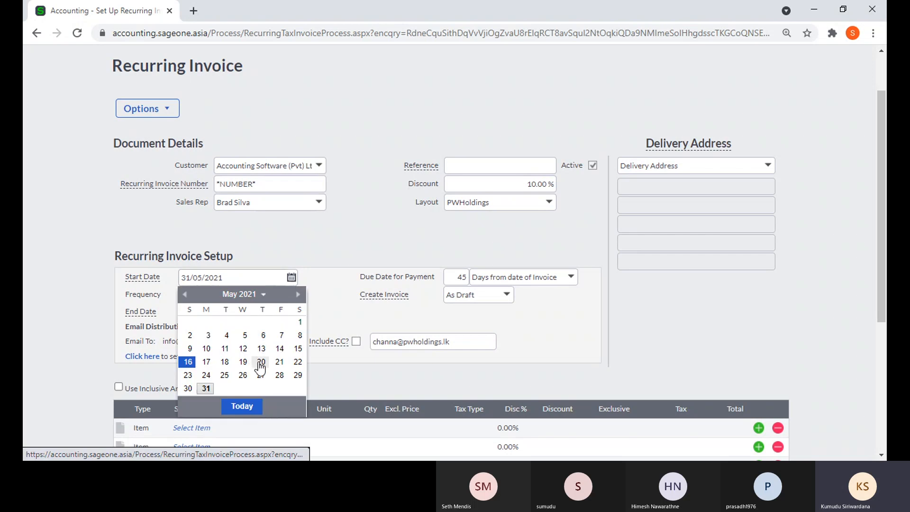
click(260, 364)
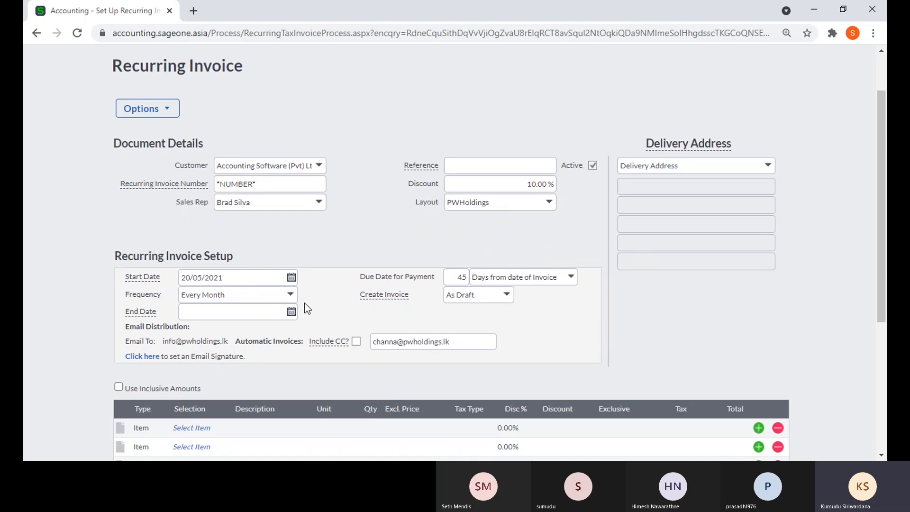
Add the Finance & Accounting Outsourcing (FAO) item on the first invoice line with quantity 2 and an exclusive price of 50,000
scroll(322, 303, down, 3)
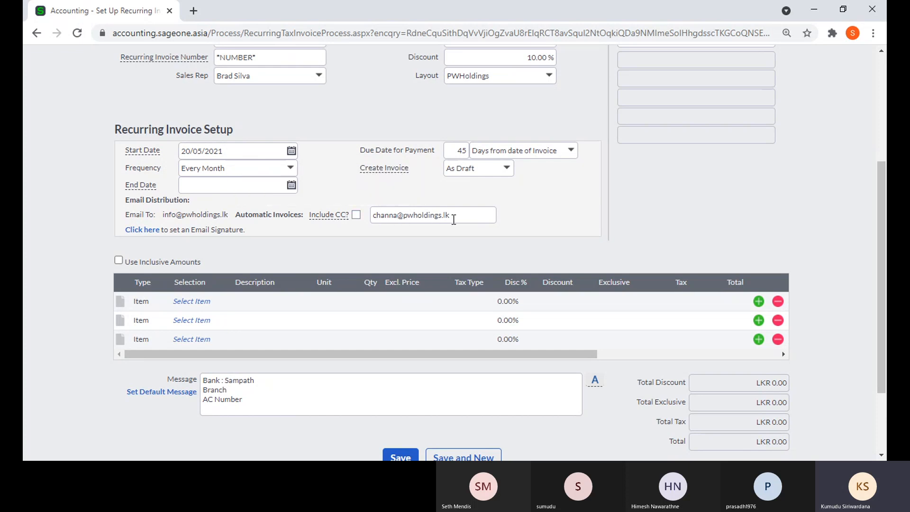
scroll(357, 224, down, 2)
click(202, 243)
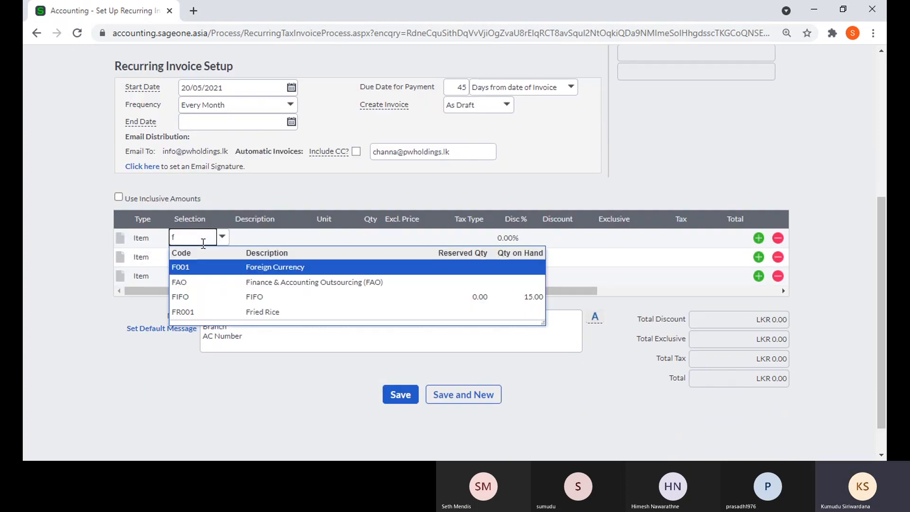
click(289, 282)
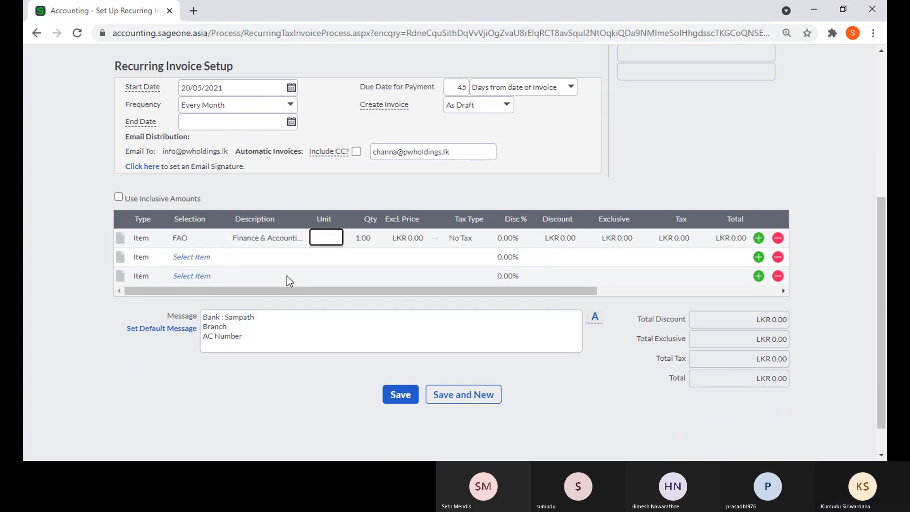
key(Tab)
text(2)
key(Tab)
text(50,000)
key(Tab)
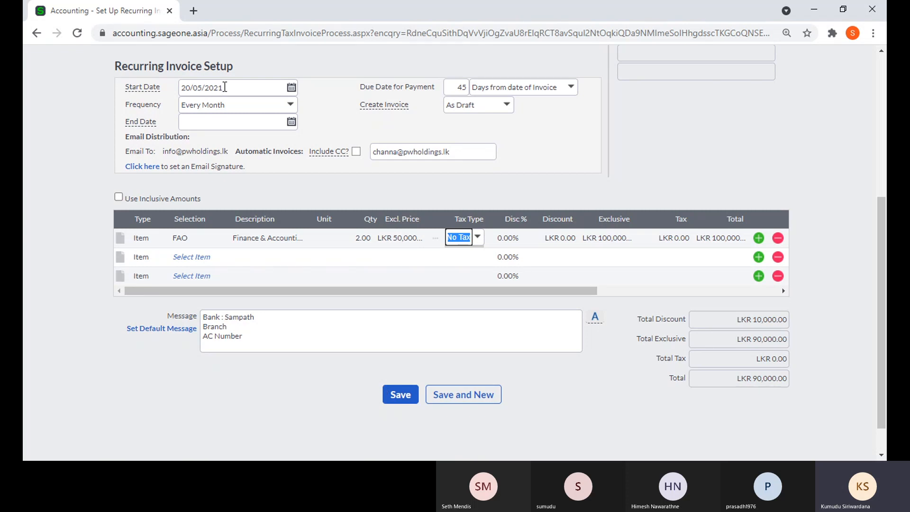
Review the completed recurring invoice for Accounting Software (Pvt) Ltd and save it
scroll(251, 335, up, 5)
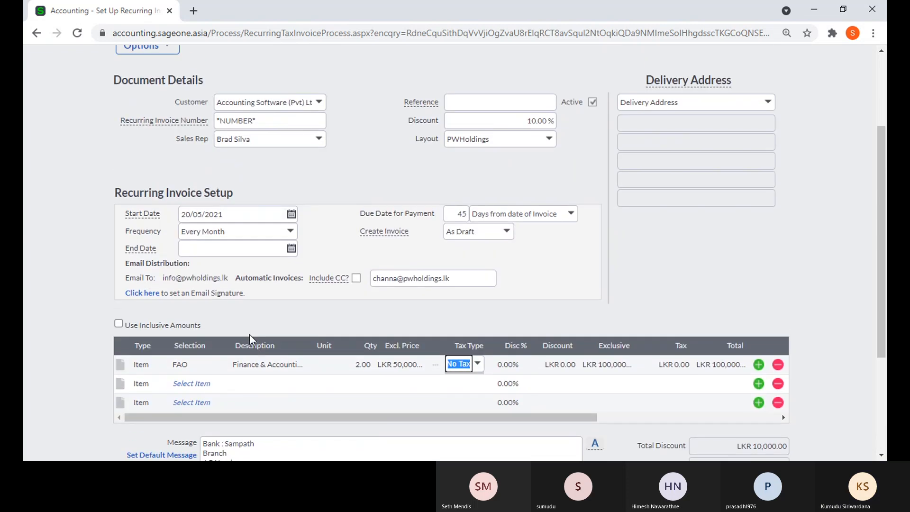
scroll(251, 335, down, 6)
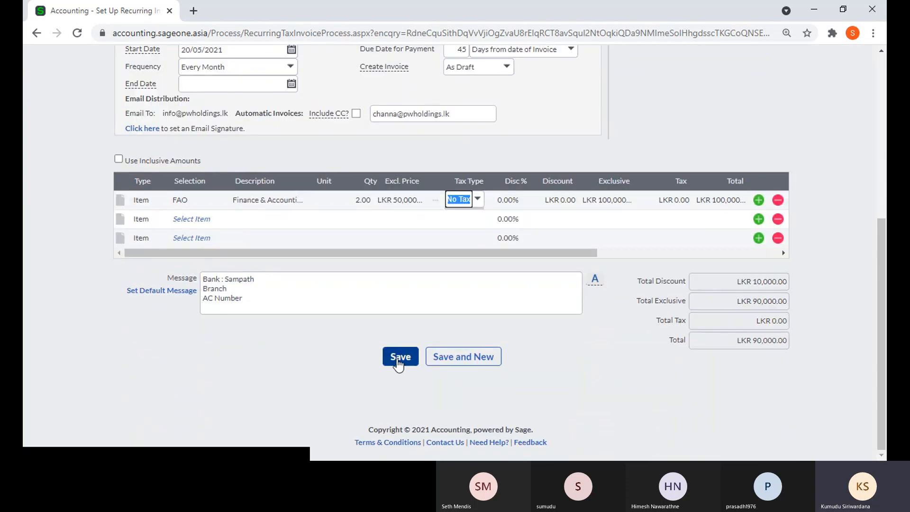
click(398, 358)
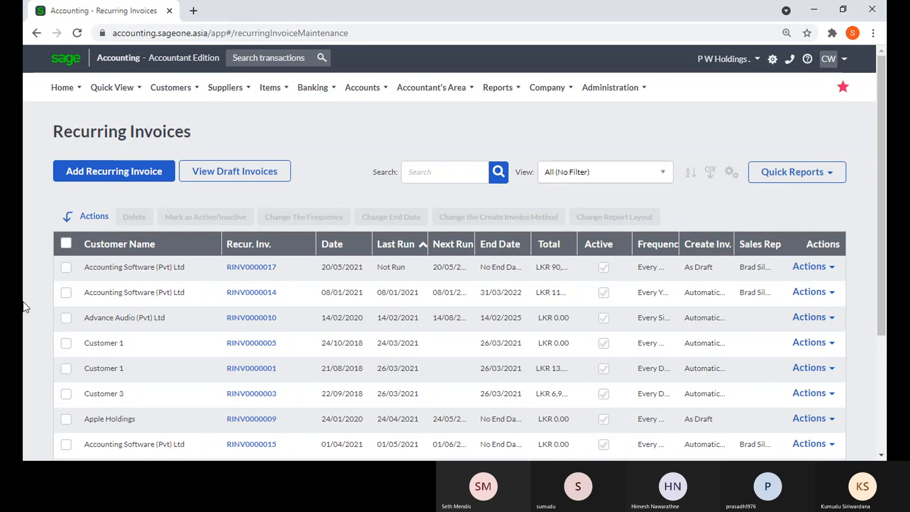
click(304, 470)
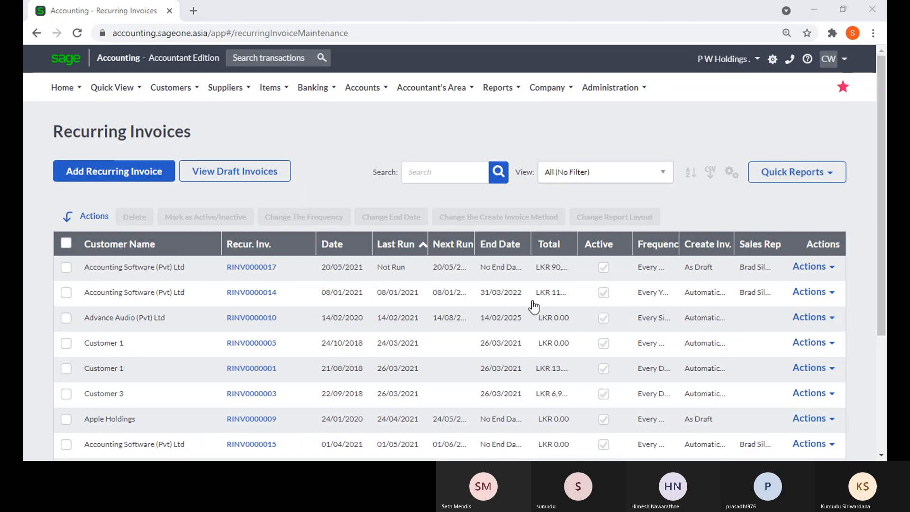
click(35, 285)
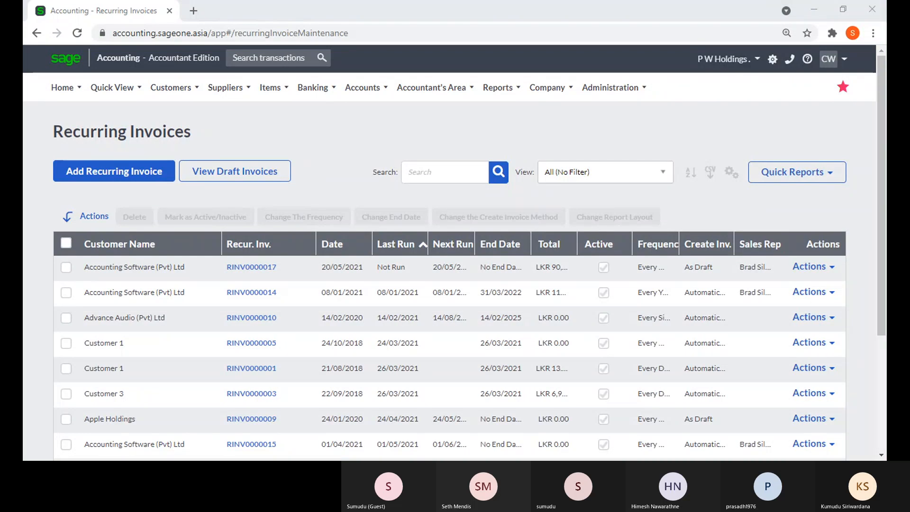
click(39, 307)
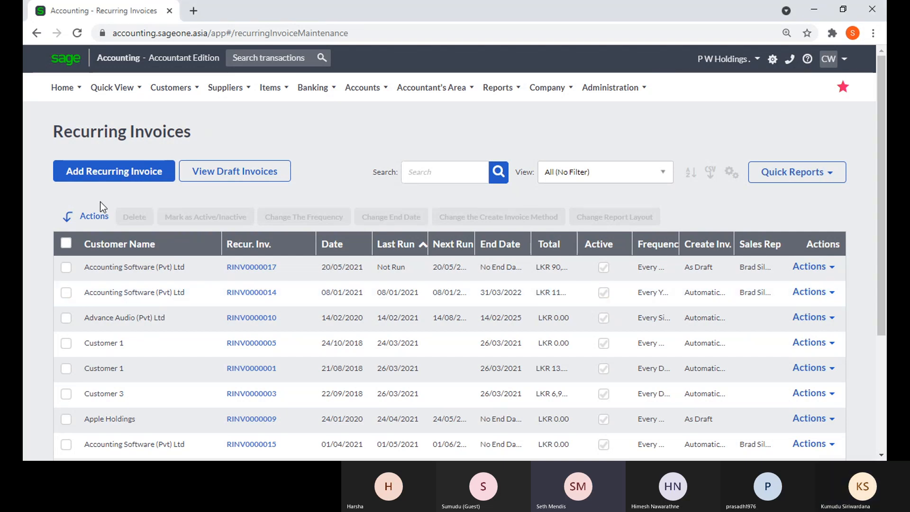
Start another recurring invoice and set its Create Invoice option to Automatically
click(108, 184)
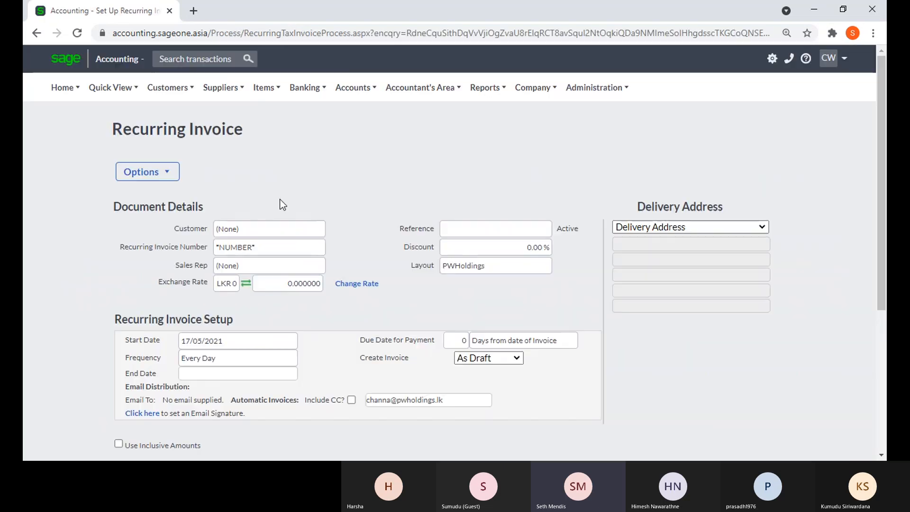
click(507, 358)
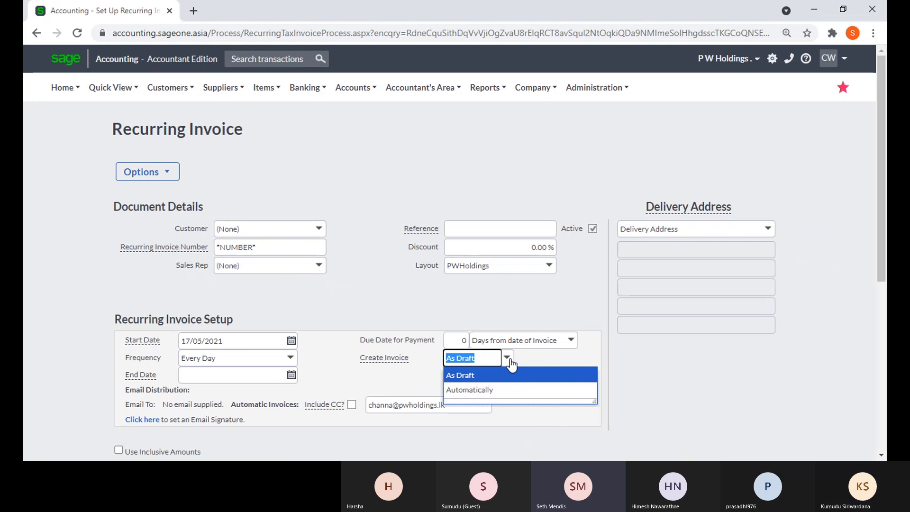
click(512, 388)
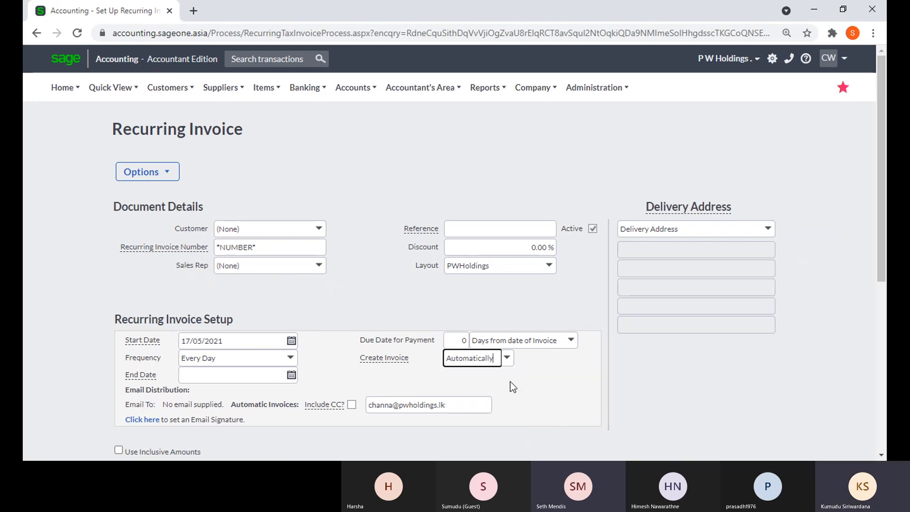
click(464, 295)
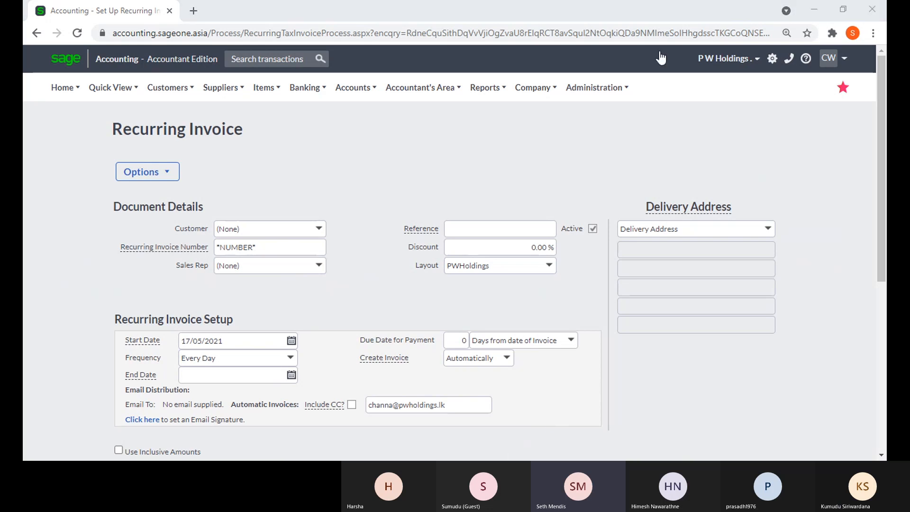
click(61, 183)
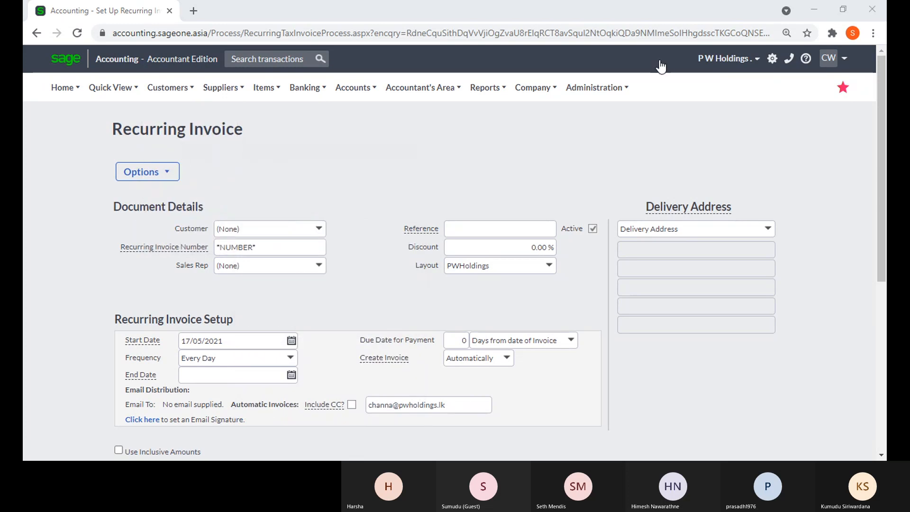
Leave the unsaved recurring invoice and return to the customer recurring invoices list
mouse_move(168, 88)
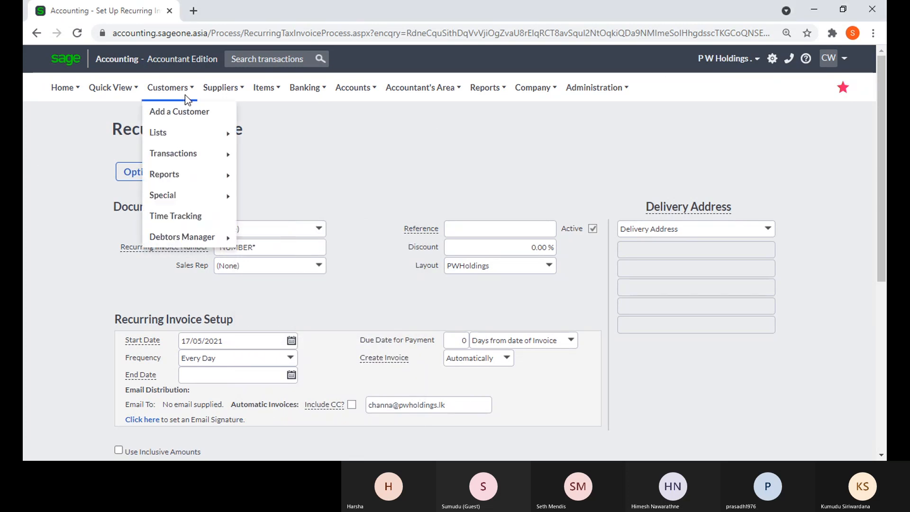
mouse_move(193, 174)
mouse_move(192, 156)
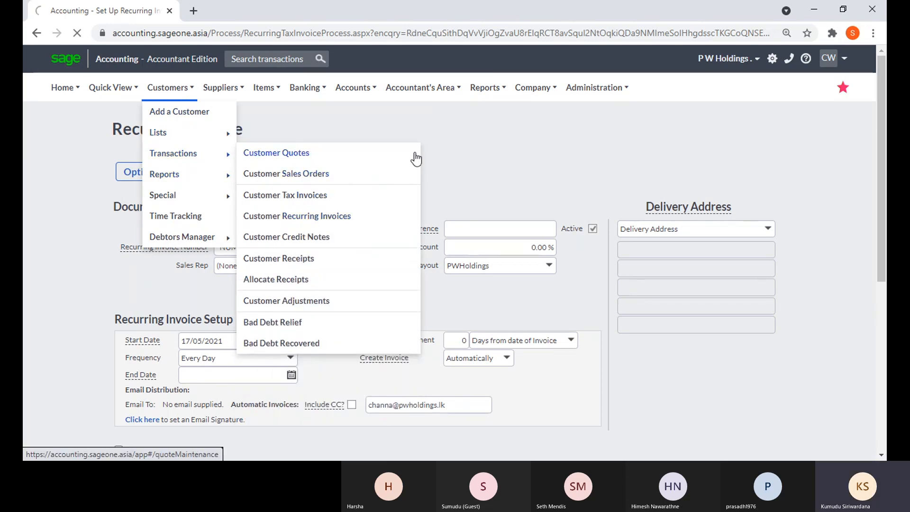
click(324, 217)
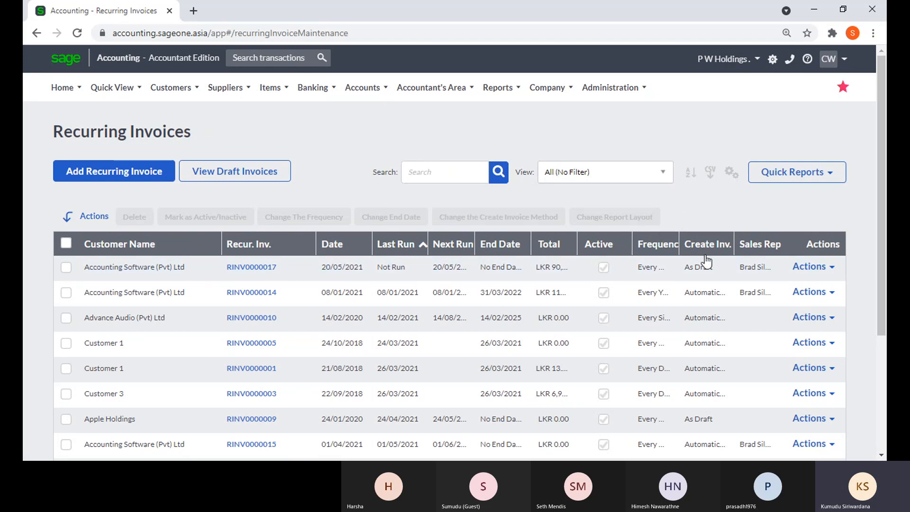
Examine the column choices for the recurring invoices grid and close them without saving
mouse_move(731, 246)
mouse_down()
mouse_move(747, 246)
mouse_move(728, 246)
mouse_up()
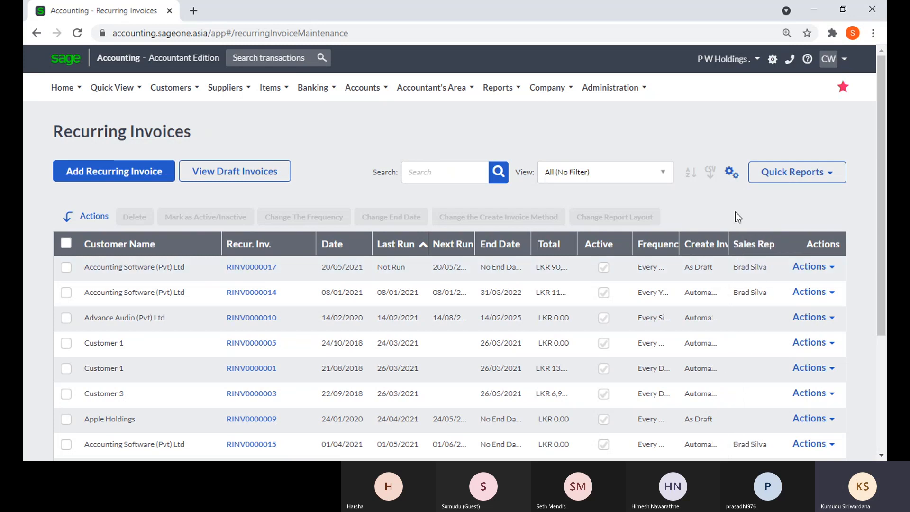
click(732, 173)
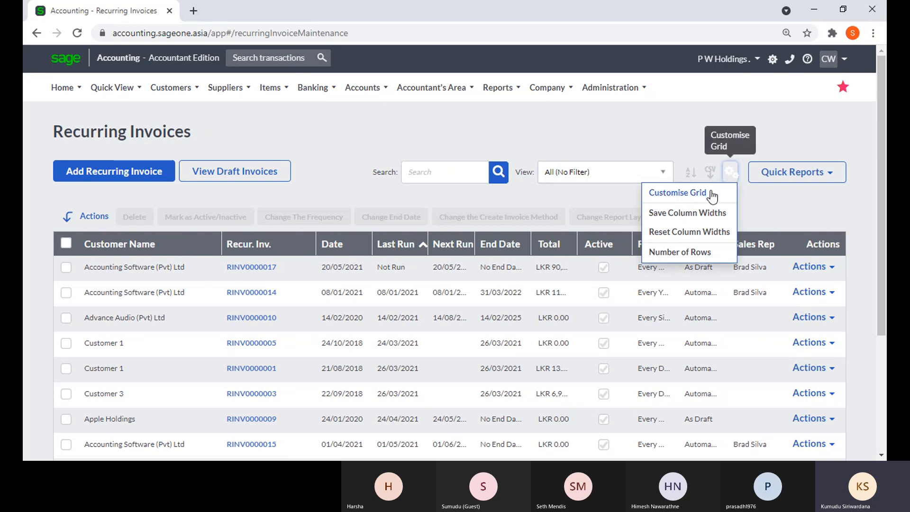
click(711, 194)
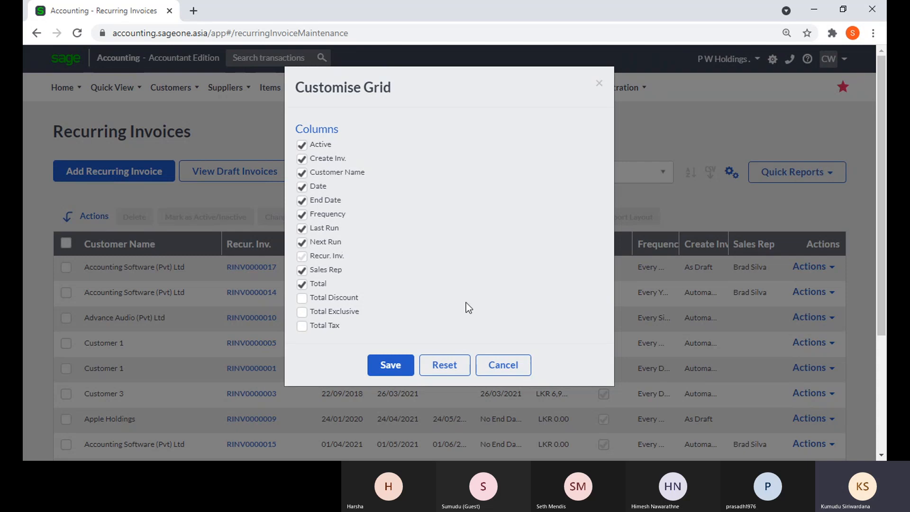
click(523, 364)
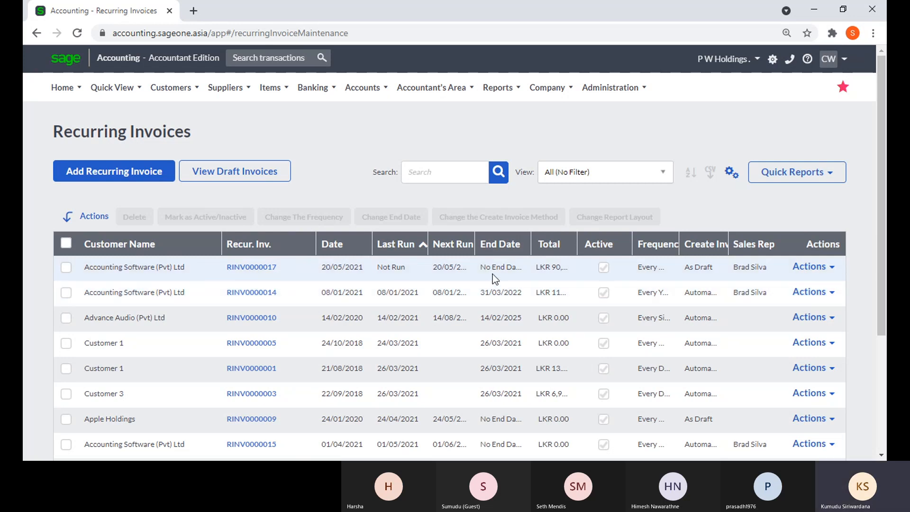
Widen the Next Run, Frequency and Create Inv. columns so their full values can be read
drag(474, 249, 492, 249)
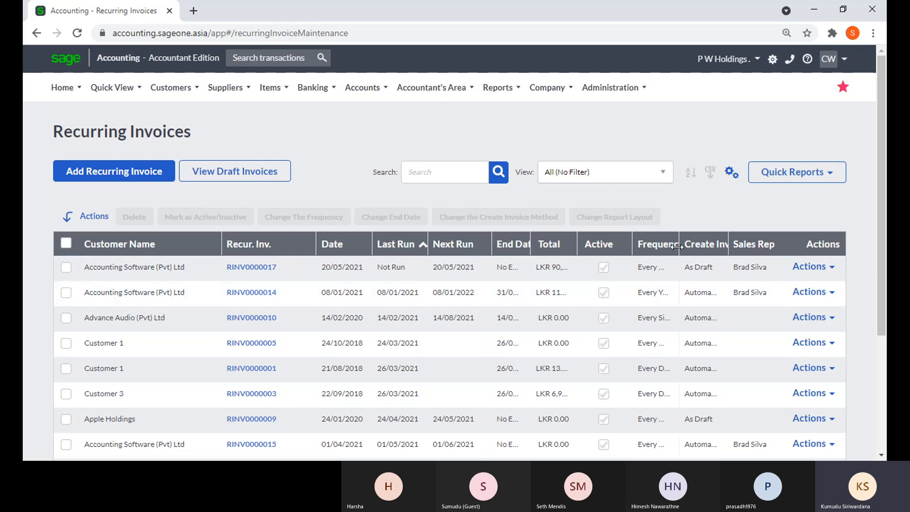
drag(679, 246, 691, 245)
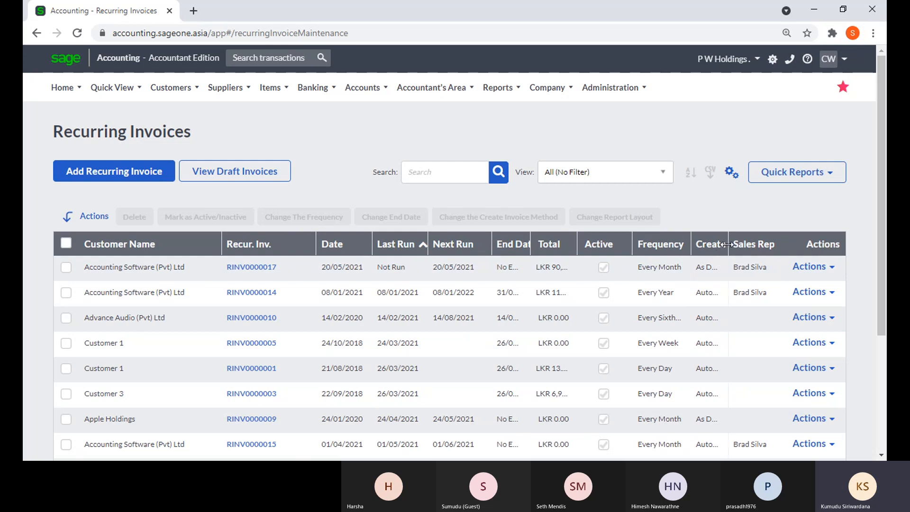
drag(729, 244, 750, 243)
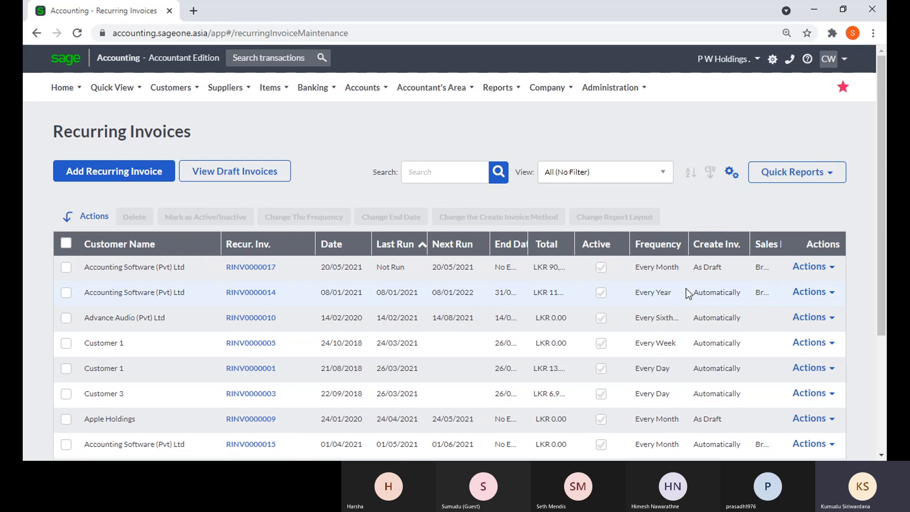
View the draft invoices and open the Accounting Software (Pvt) Ltd draft dated 14/05/2021 for editing
click(225, 188)
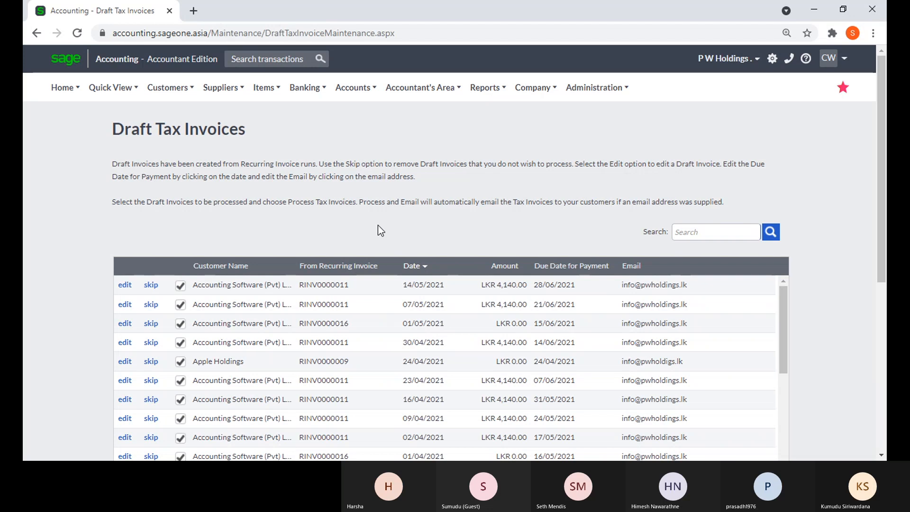
scroll(789, 311, down, 1)
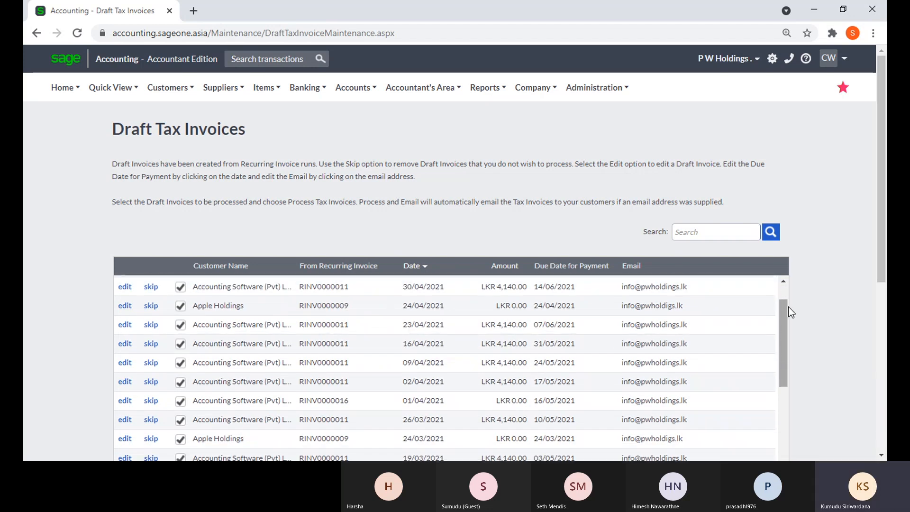
scroll(789, 311, up, 1)
click(125, 286)
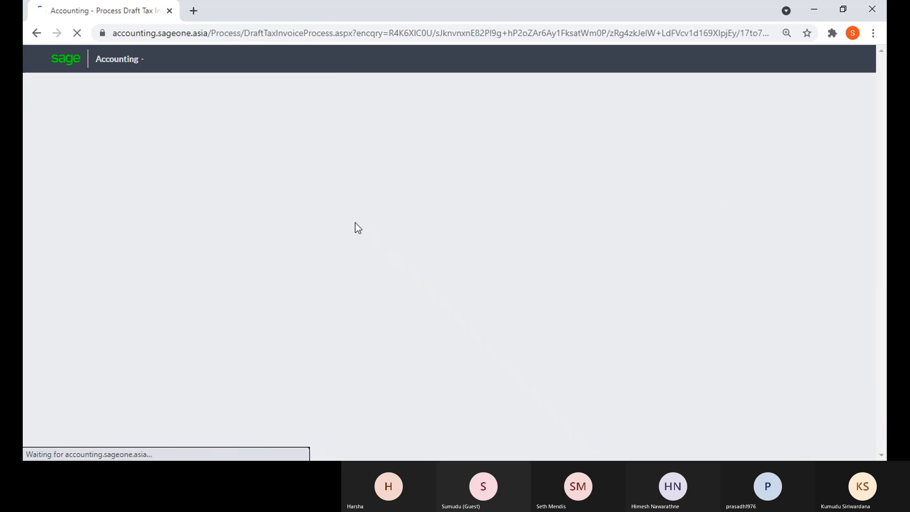
Review the opened draft's details and totals, leave it unchanged and return to the draft tax invoices list
scroll(354, 222, down, 3)
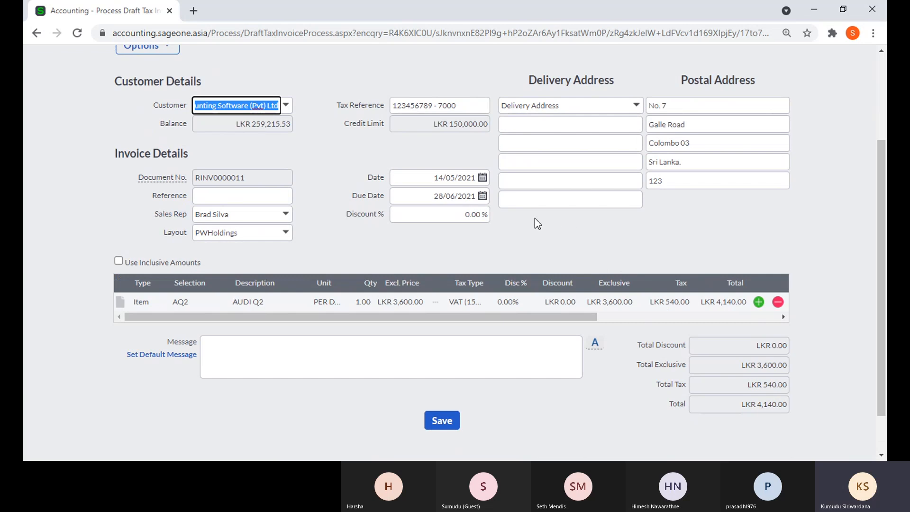
click(36, 33)
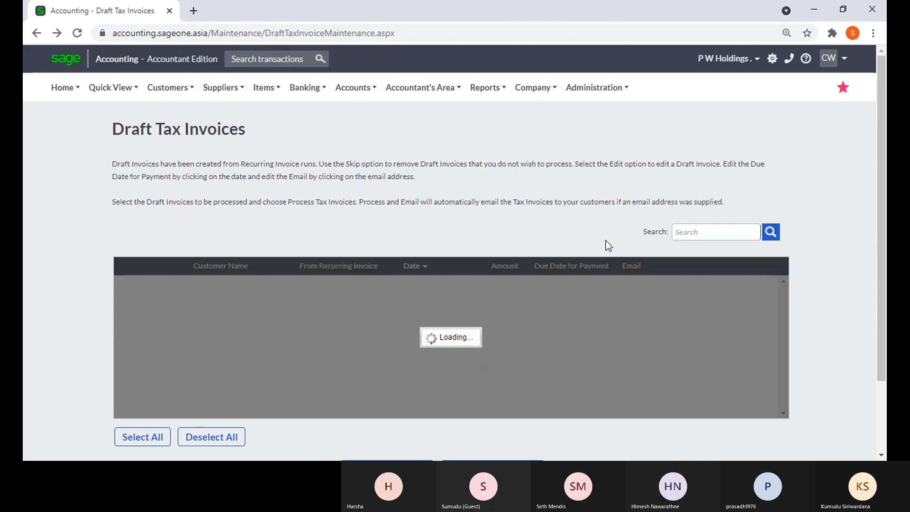
scroll(605, 241, down, 5)
scroll(633, 254, down, 5)
scroll(813, 263, down, 10)
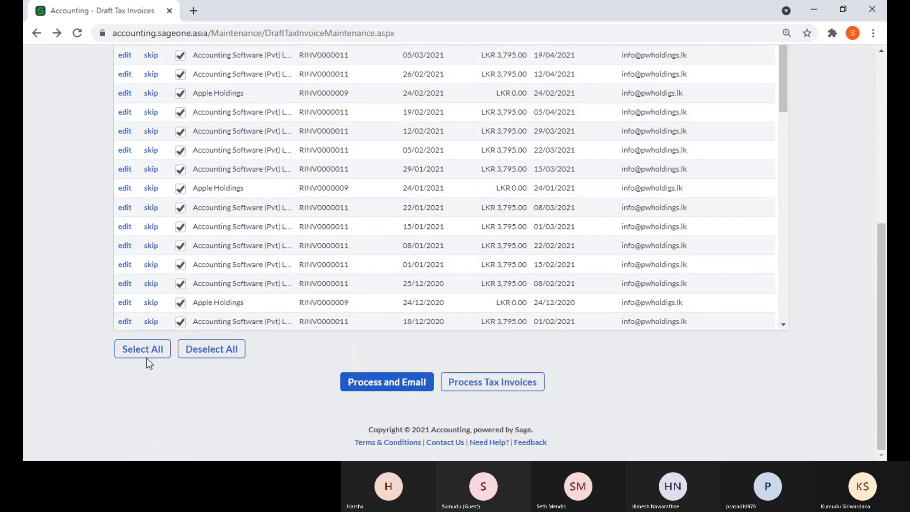
Deselect all draft tax invoices and select only the Accounting Software (Pvt) Ltd draft dated 14/05/2021
click(195, 353)
scroll(323, 327, up, 3)
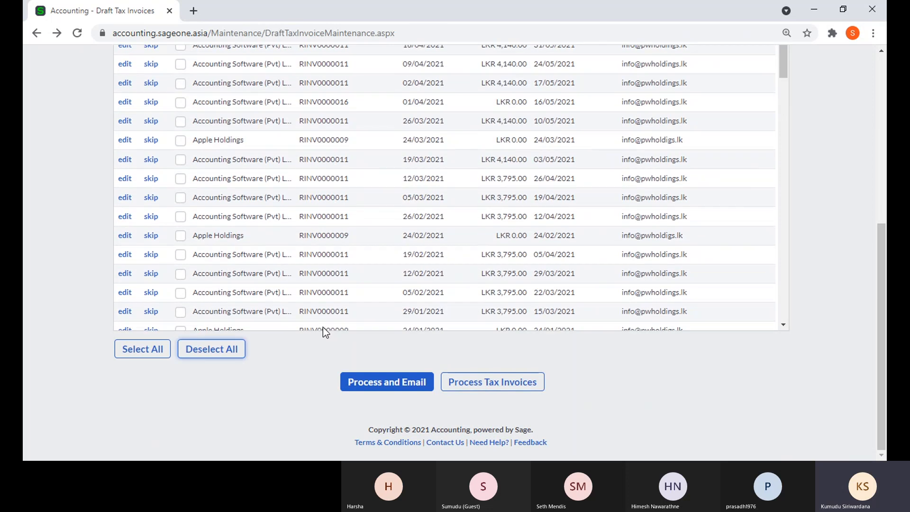
scroll(323, 327, up, 3)
scroll(235, 273, up, 10)
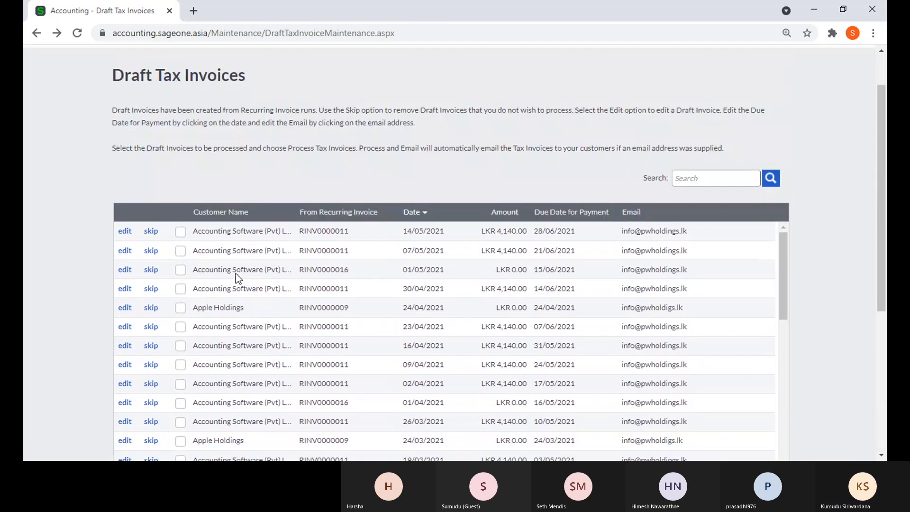
click(181, 231)
scroll(811, 270, down, 2)
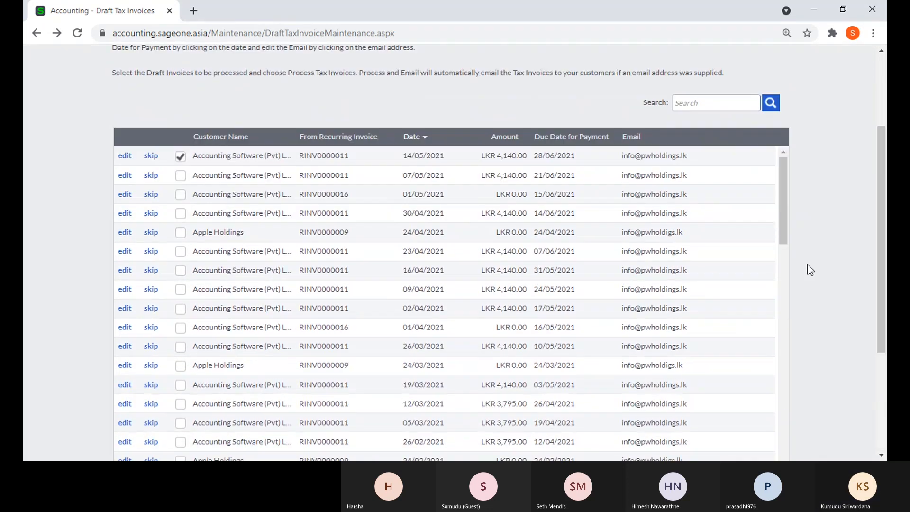
Examine the options for processing the selected draft invoice, with or without emailing it, without processing anything
scroll(810, 270, down, 4)
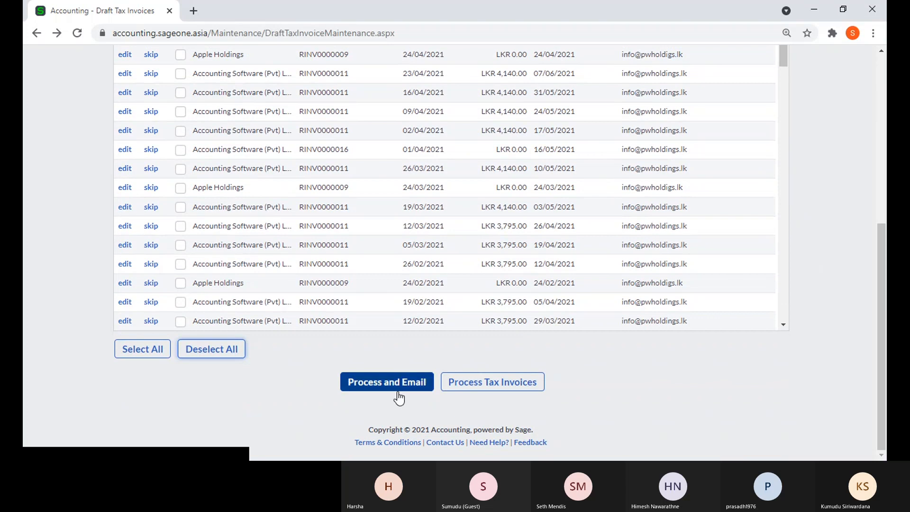
scroll(247, 266, up, 10)
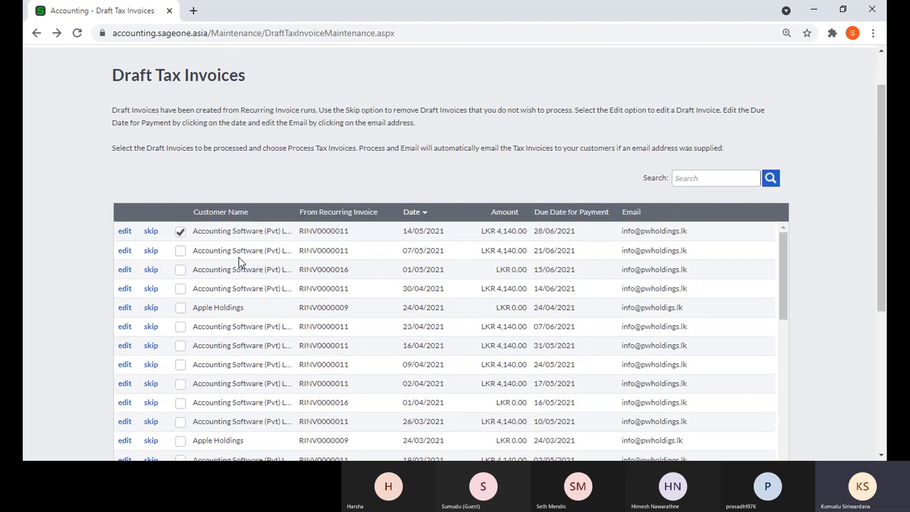
scroll(223, 254, down, 10)
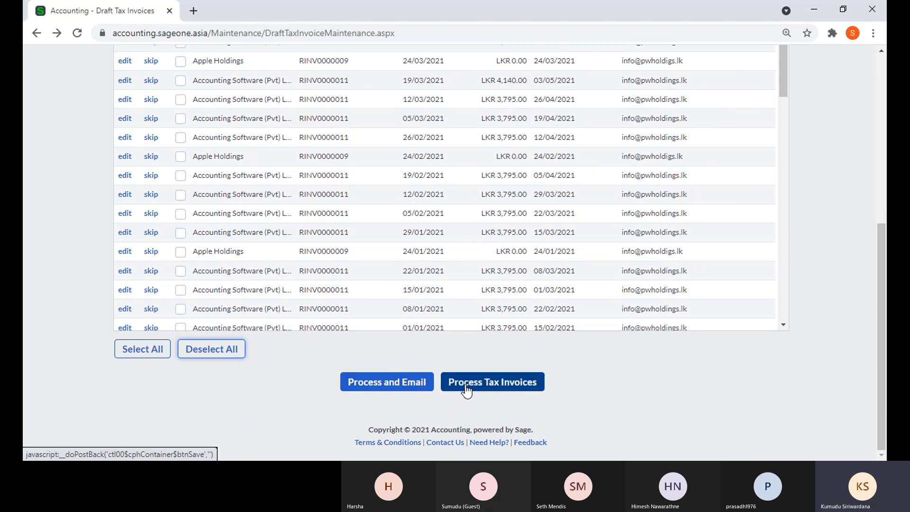
scroll(459, 356, up, 5)
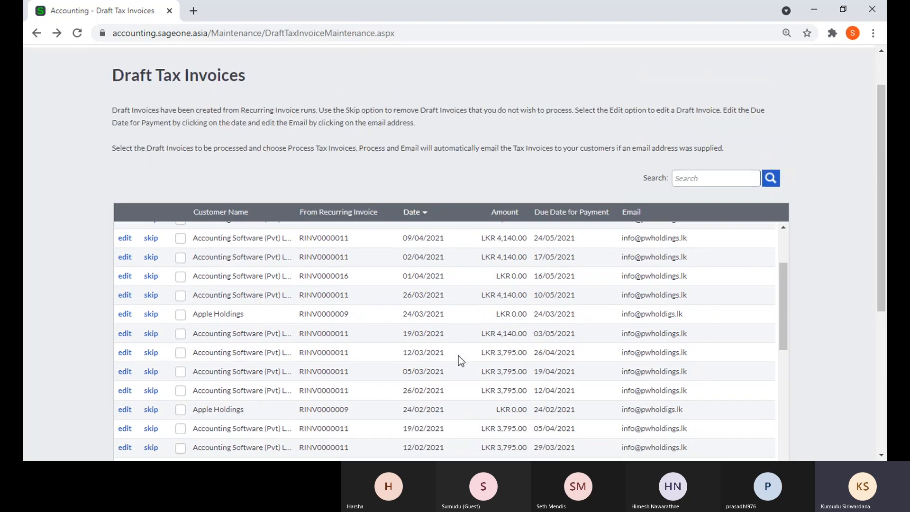
scroll(459, 360, up, 3)
scroll(459, 361, up, 2)
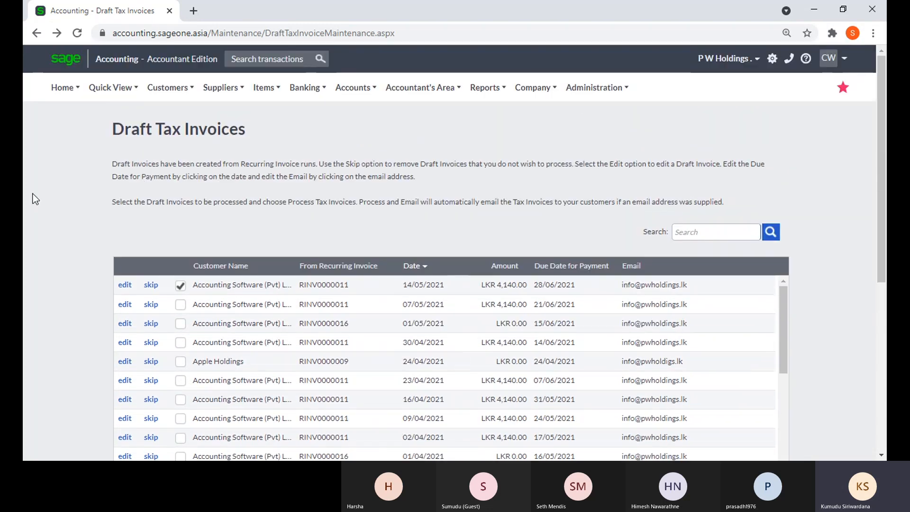
Open the customer recurring invoices list and look through its entries
click(168, 88)
mouse_move(180, 164)
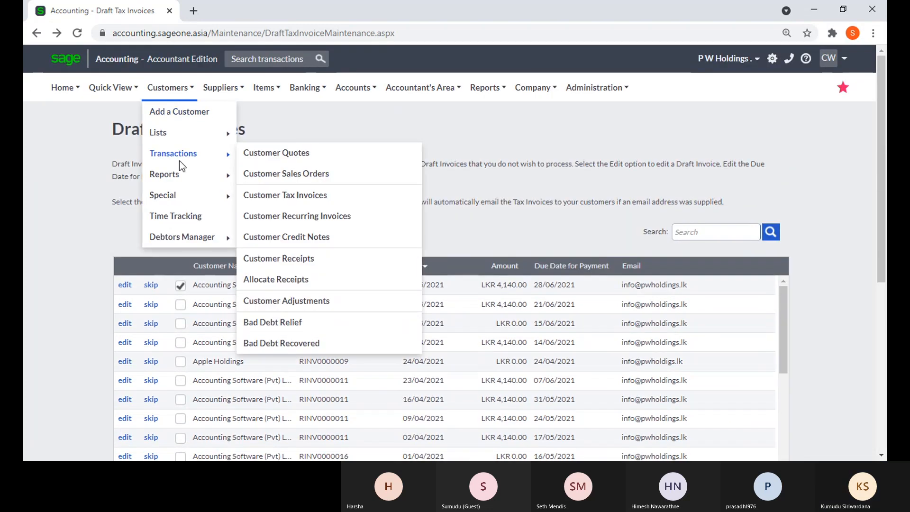
click(329, 219)
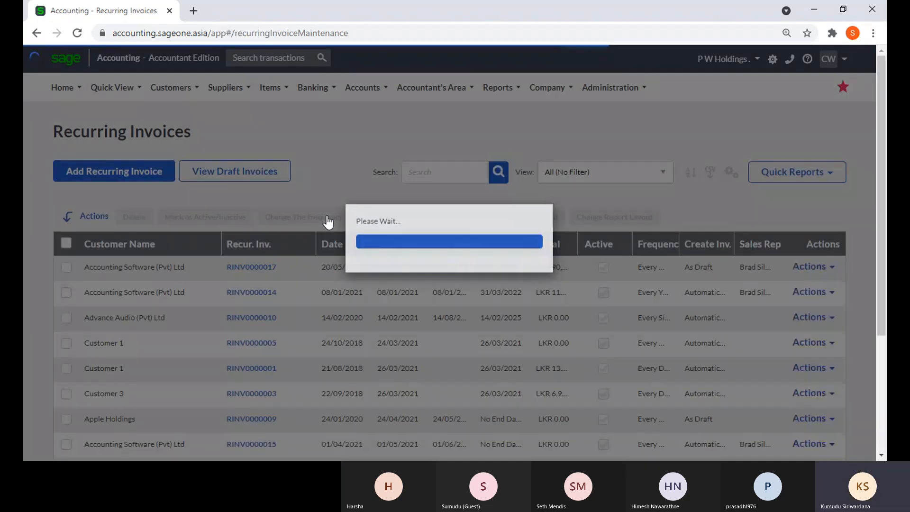
scroll(329, 221, down, 1)
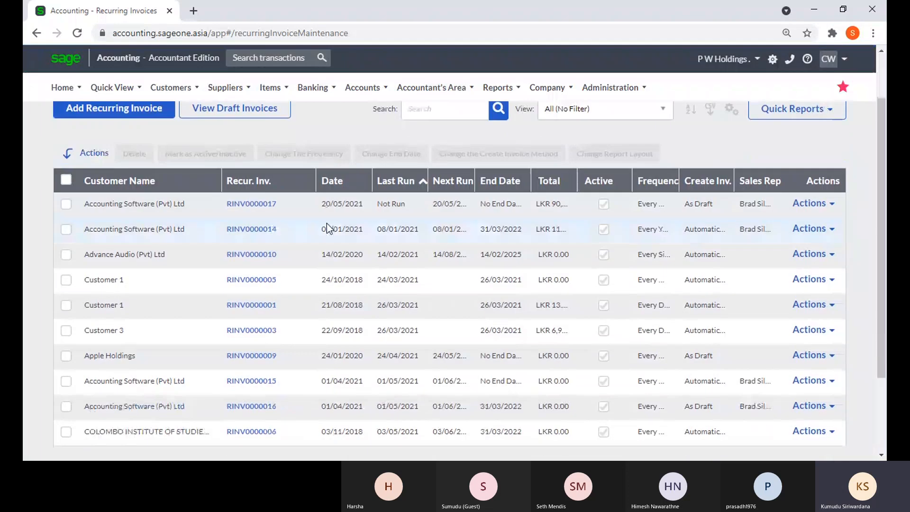
scroll(315, 263, up, 1)
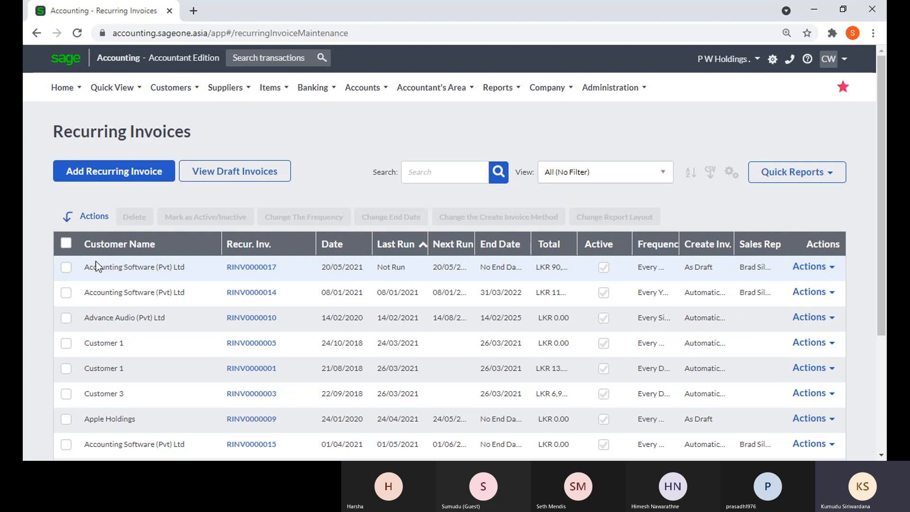
Select the first three recurring invoices, view the bulk active/inactive setting and cancel it without changes
click(66, 268)
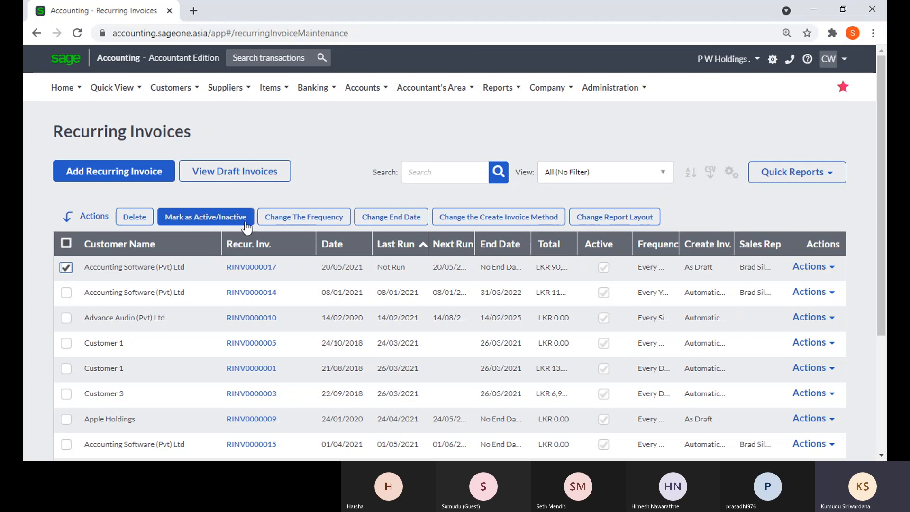
click(65, 293)
click(65, 293)
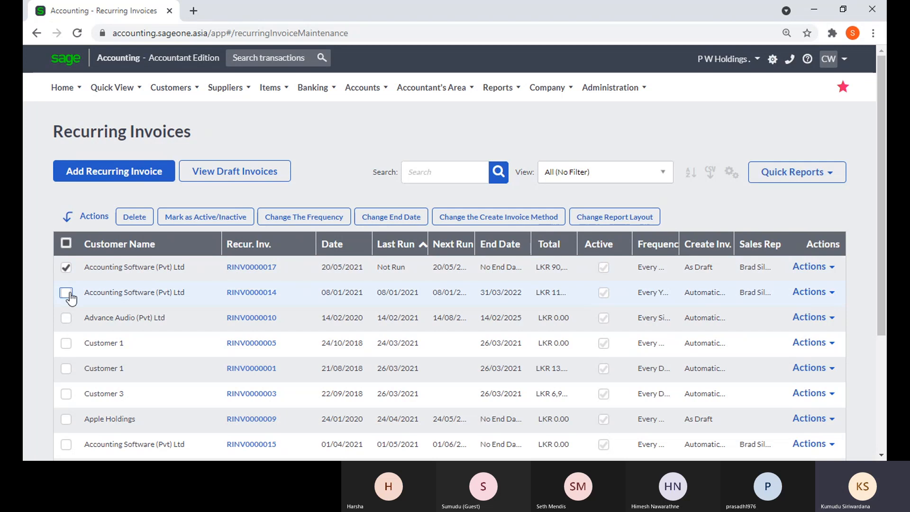
click(67, 294)
click(67, 318)
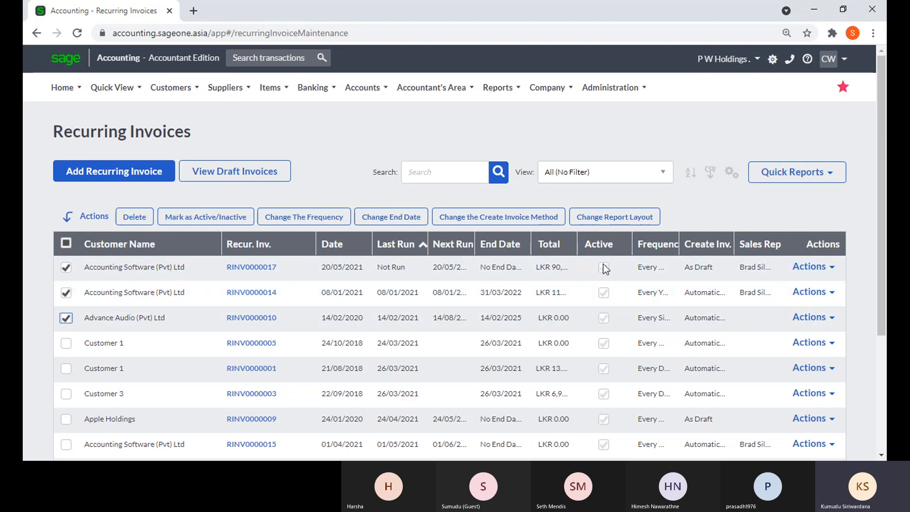
click(210, 222)
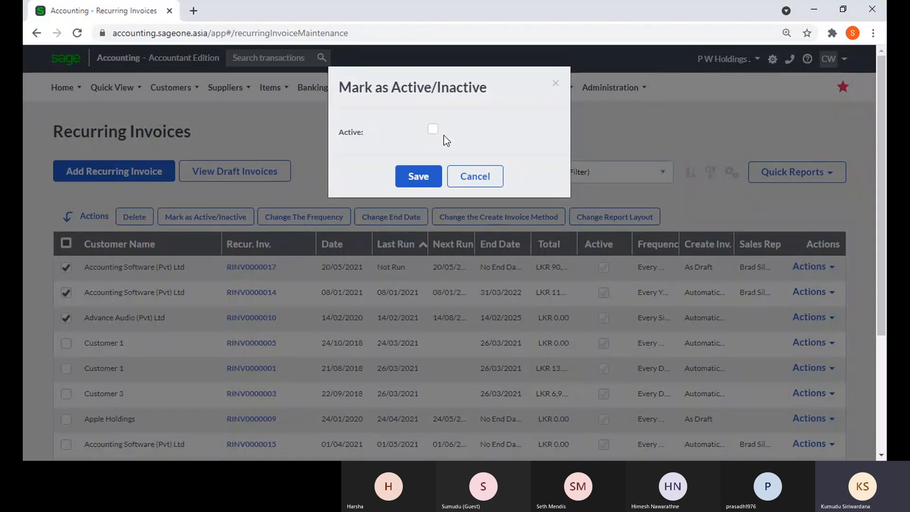
click(474, 175)
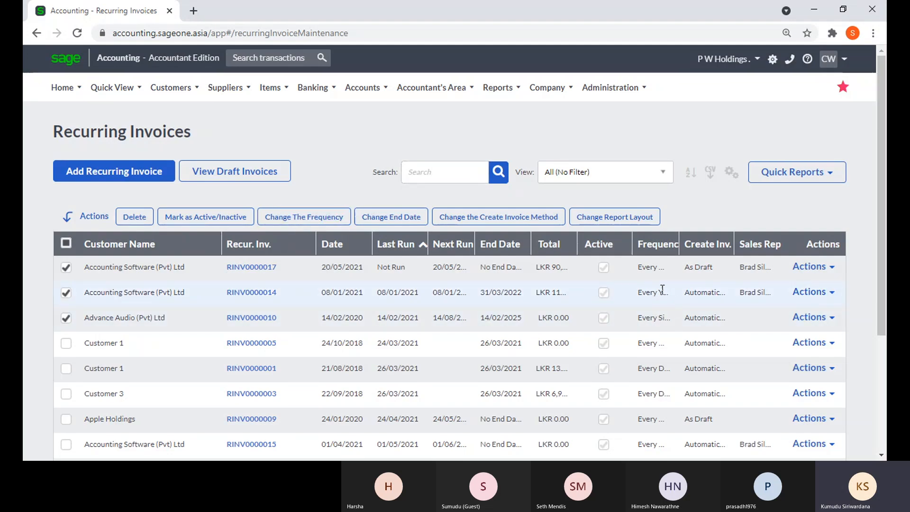
Widen the Frequency column, view the frequency choices for the selected recurring invoices and close them without saving
drag(672, 254, 701, 254)
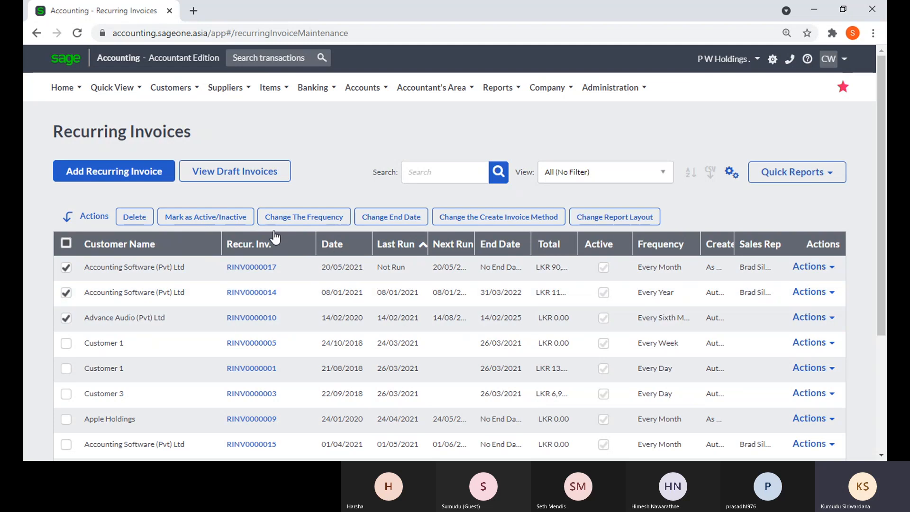
click(297, 221)
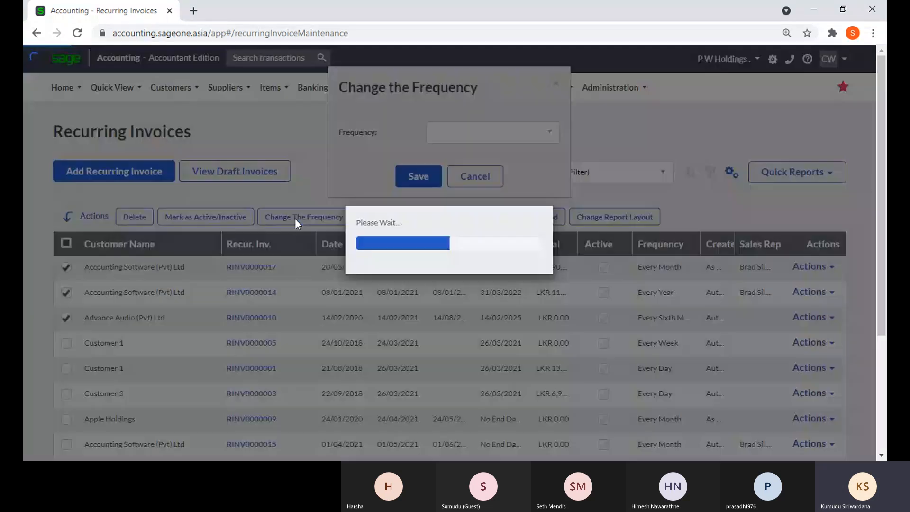
click(548, 137)
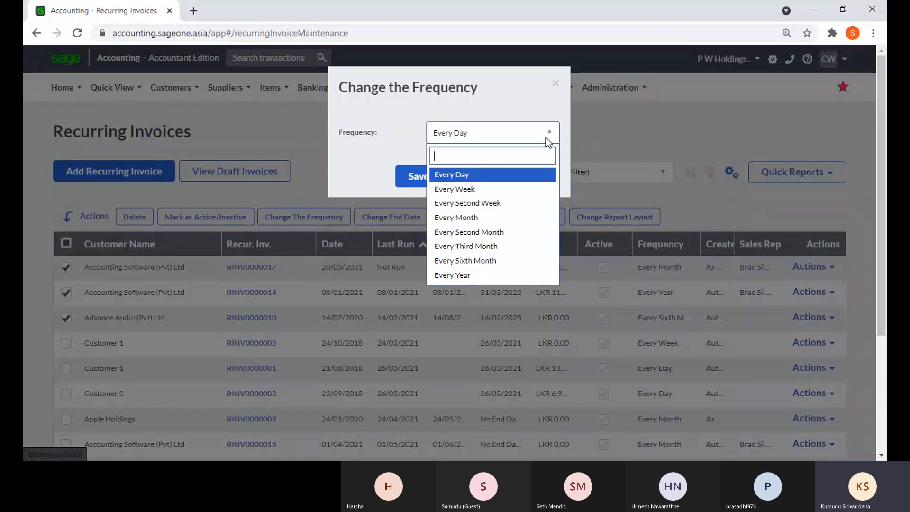
click(366, 166)
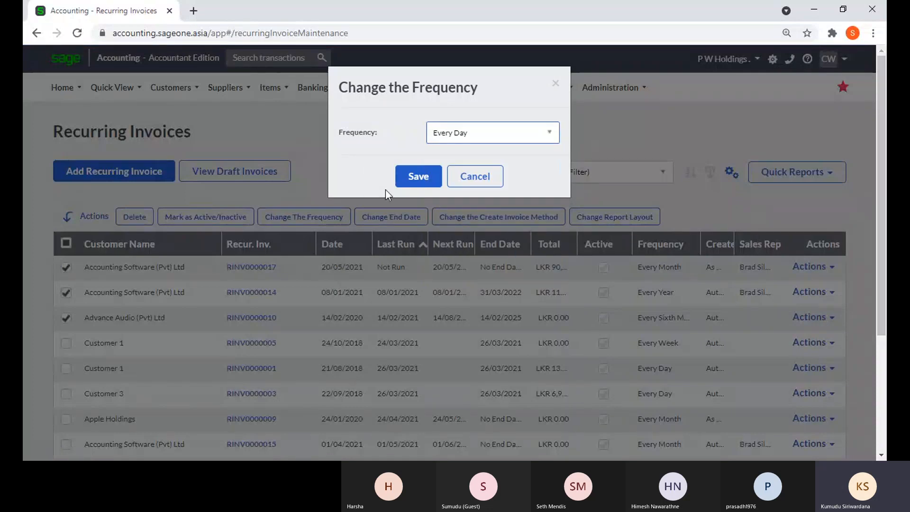
click(560, 84)
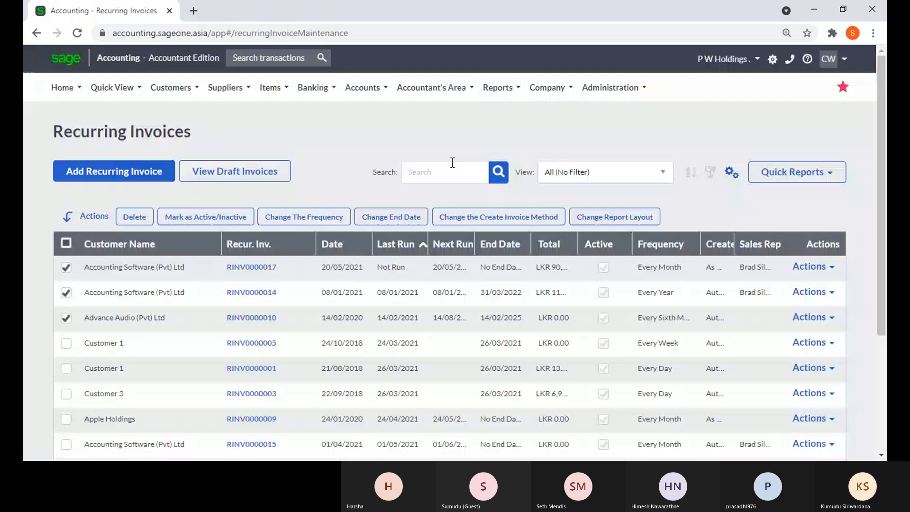
Deselect the two Accounting Software (Pvt) Ltd recurring invoices and the Advance Audio (Pvt) Ltd one
click(66, 268)
click(66, 293)
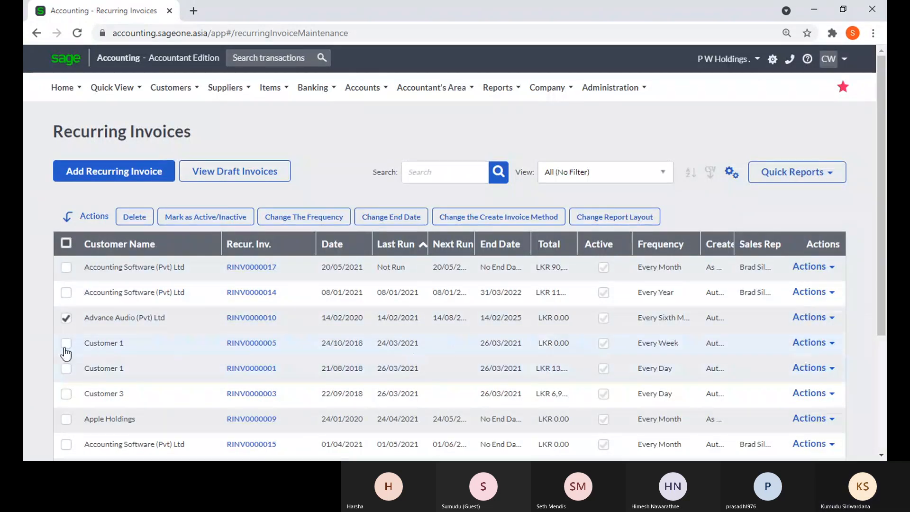
click(66, 318)
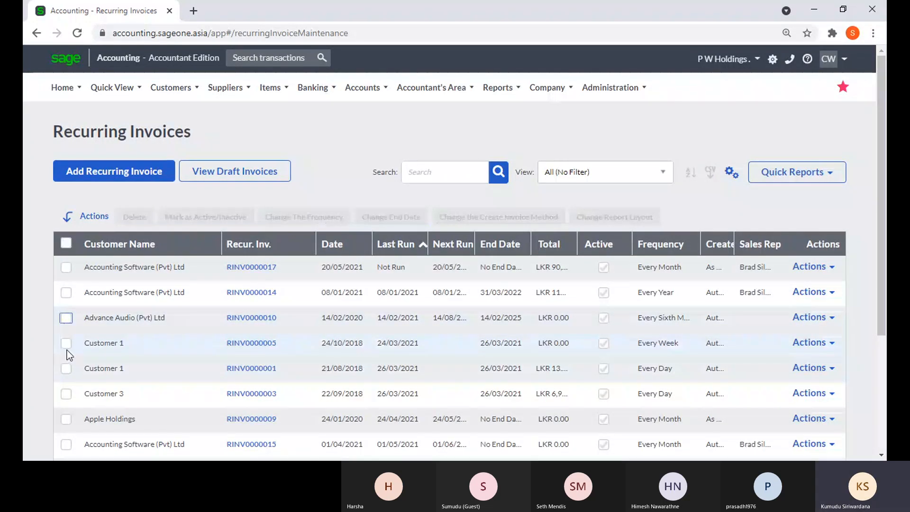
Change the frequency of both Customer 1 recurring invoices to Every Month and save it
click(66, 343)
click(66, 368)
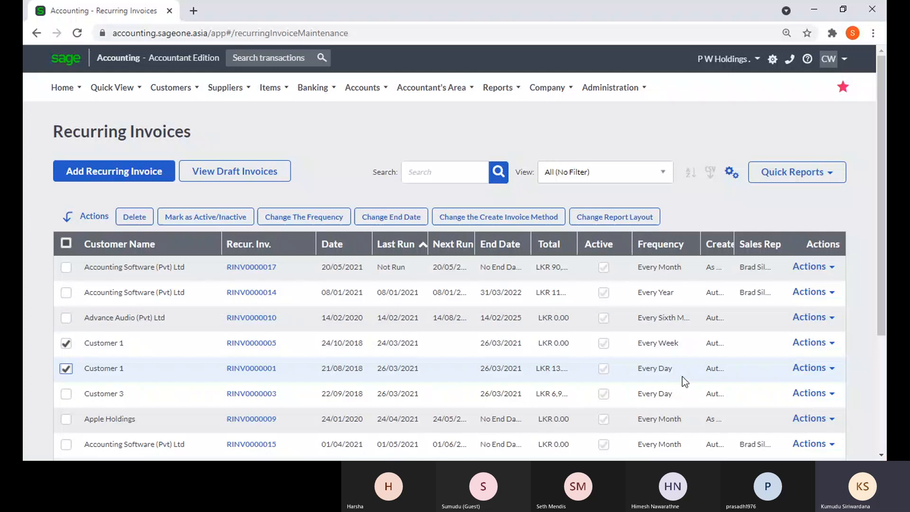
click(299, 216)
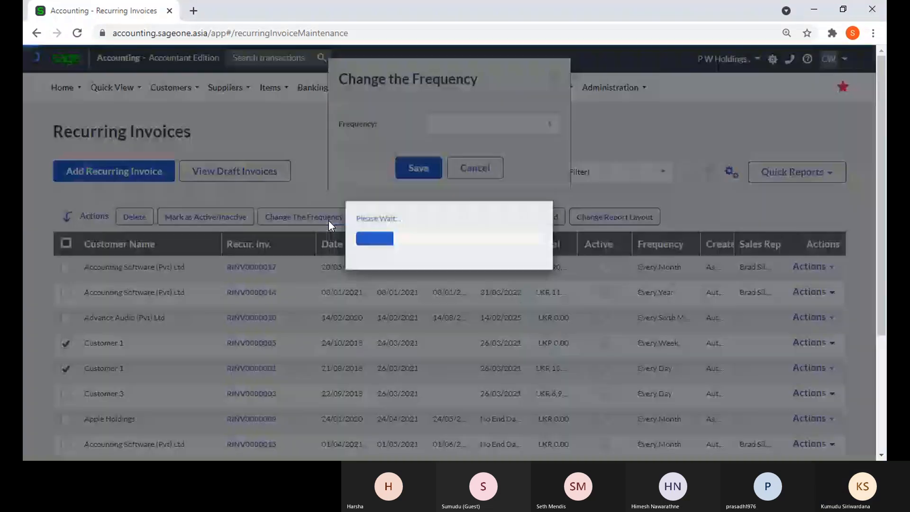
click(550, 138)
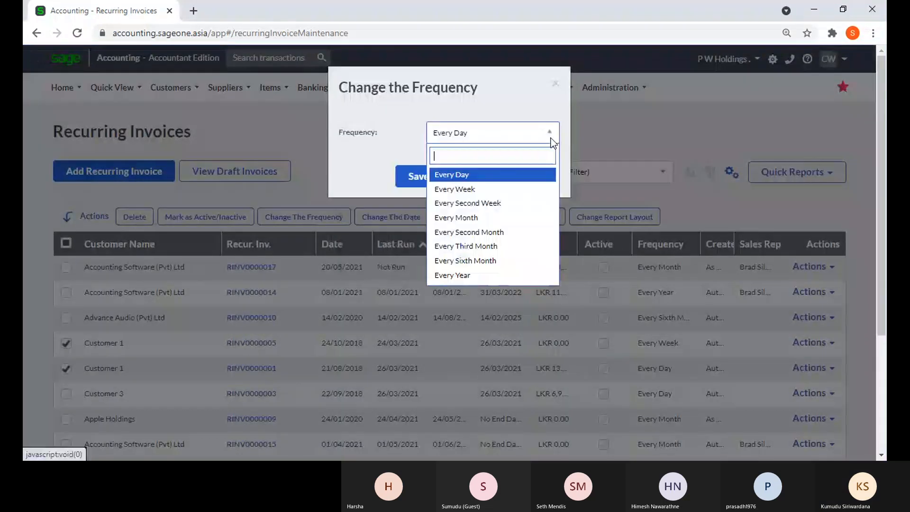
click(496, 217)
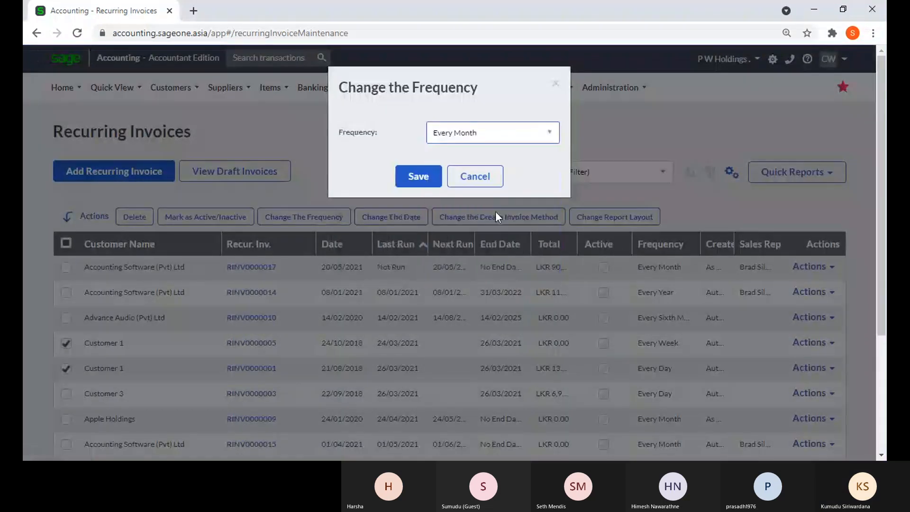
click(429, 184)
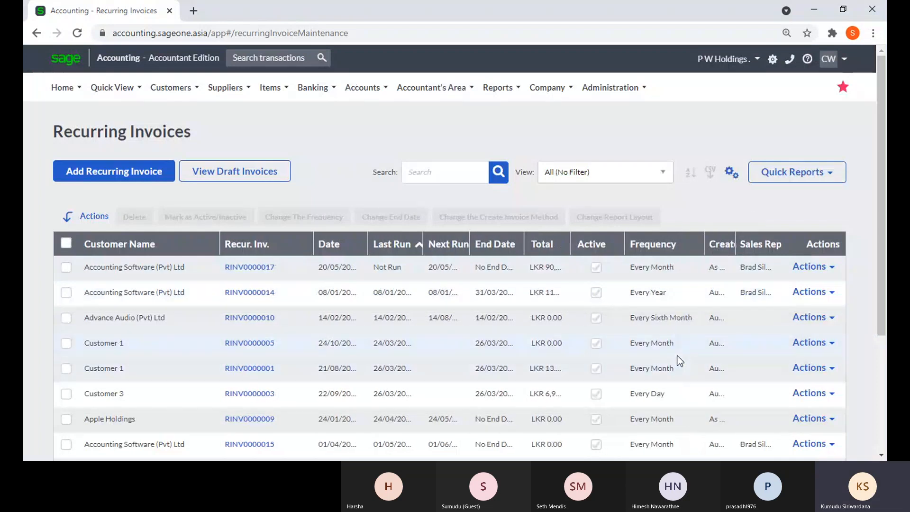
Select both Customer 1 recurring invoices again, view the bulk end date setting and cancel it without changes
click(66, 344)
click(66, 368)
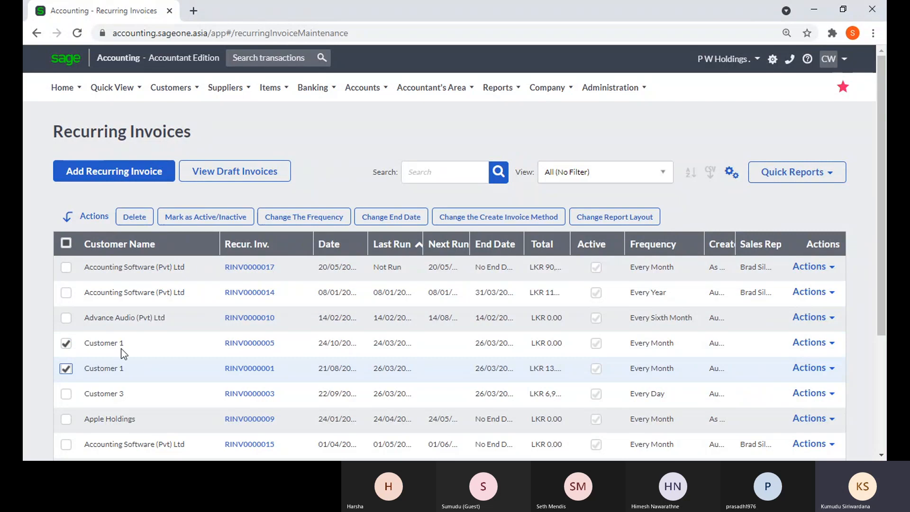
click(392, 224)
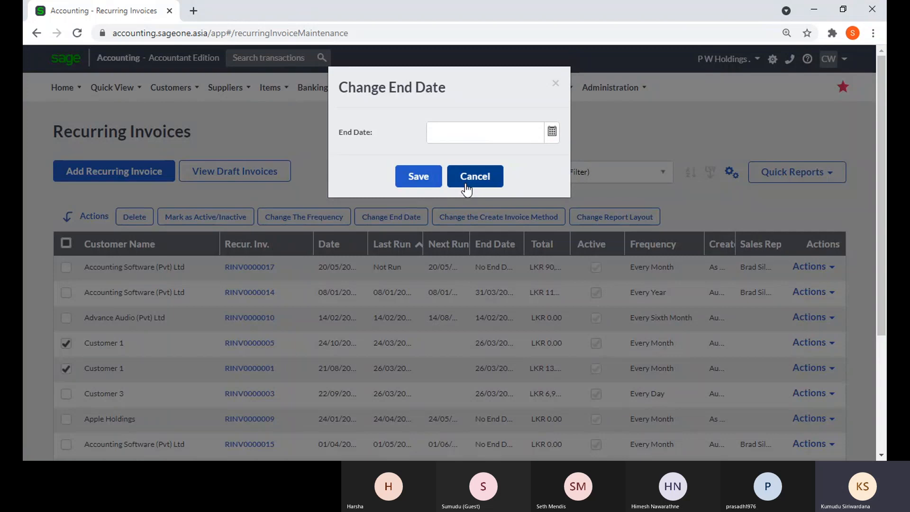
click(467, 187)
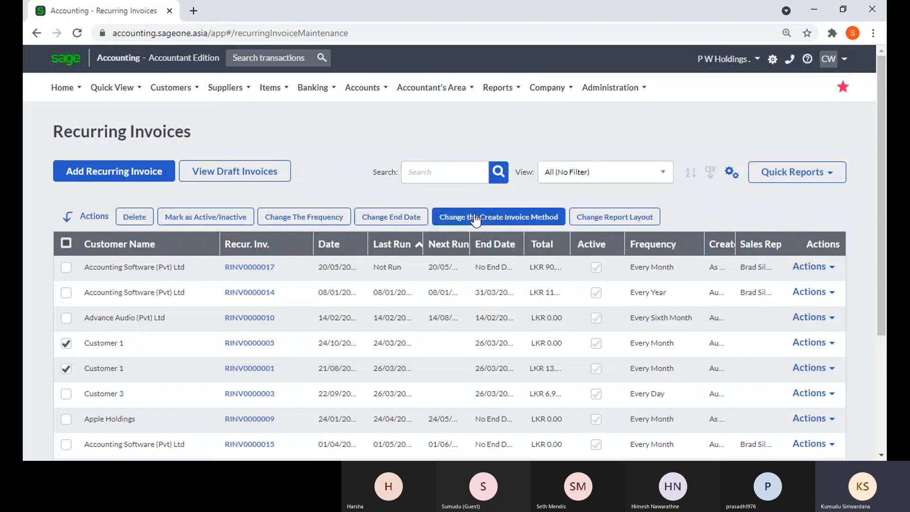
View the create invoice method choices for both selected Customer 1 recurring invoices and cancel without saving
click(474, 214)
click(540, 136)
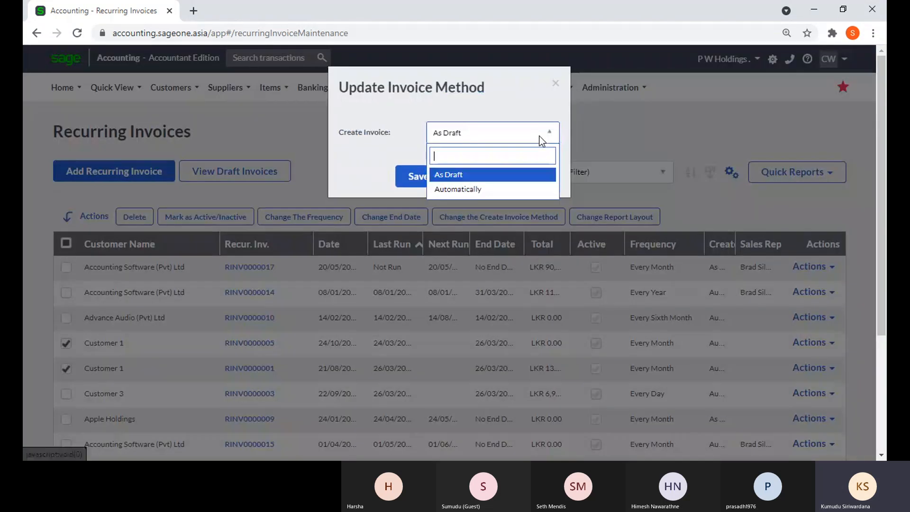
click(378, 166)
click(487, 178)
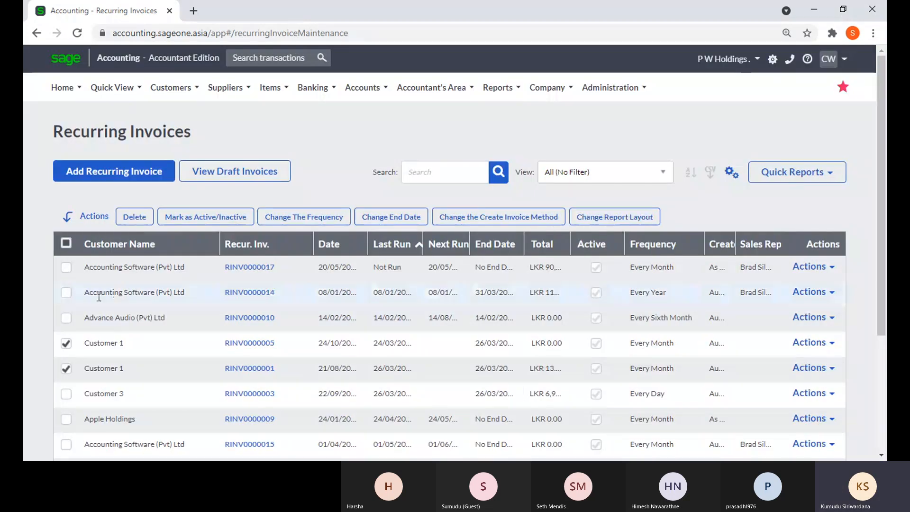
Deselect both Customer 1 recurring invoices, leaving the Advance Audio (Pvt) Ltd one unselected too
click(66, 318)
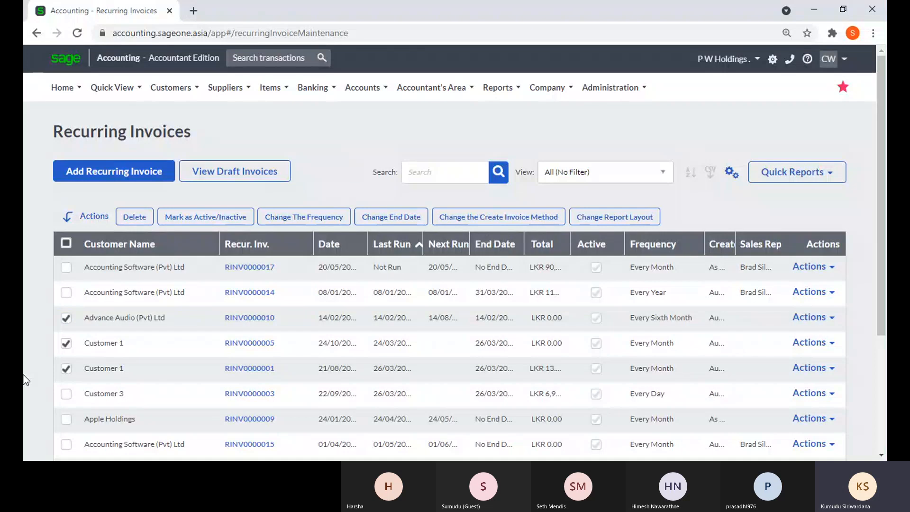
click(66, 318)
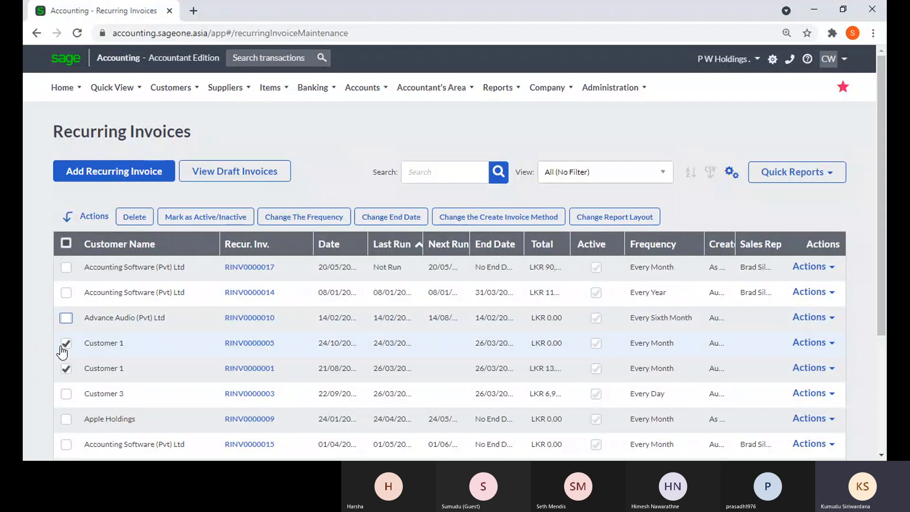
click(66, 343)
click(65, 368)
View the filter choices available for the recurring invoices list and close them without changing the filter
click(418, 172)
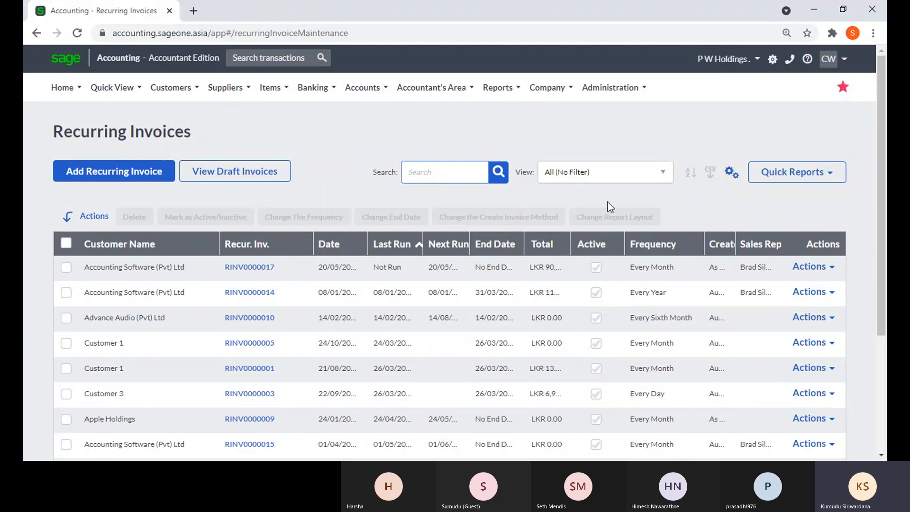
click(663, 174)
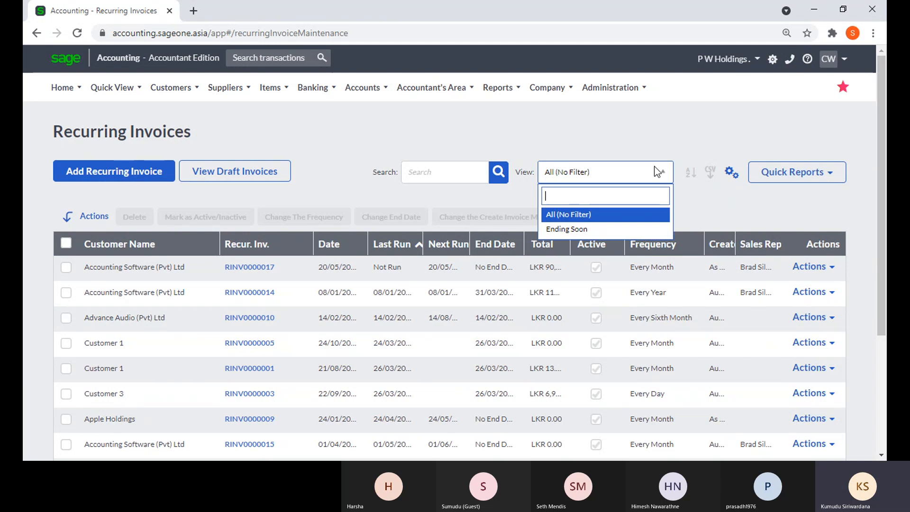
click(657, 143)
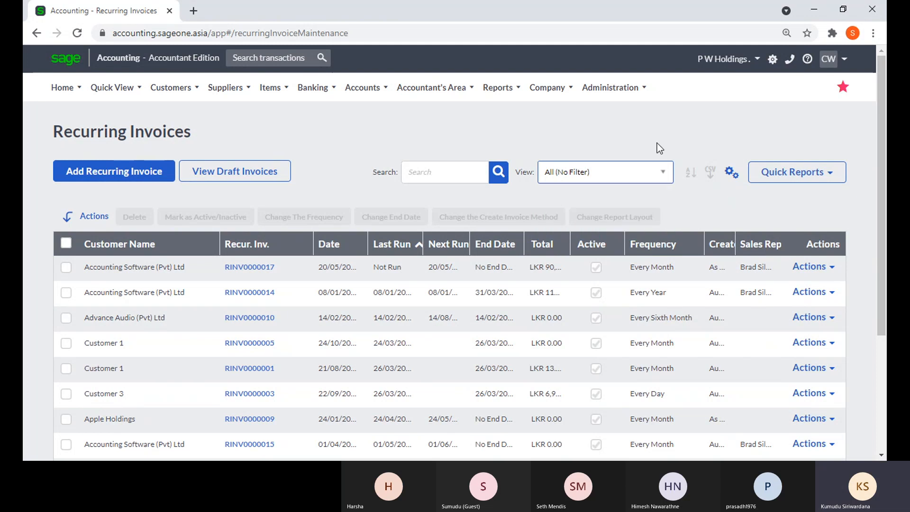
Sort the recurring invoices on two levels, by Customer Name from A to Z and by End Date from Oldest to Newest
click(691, 175)
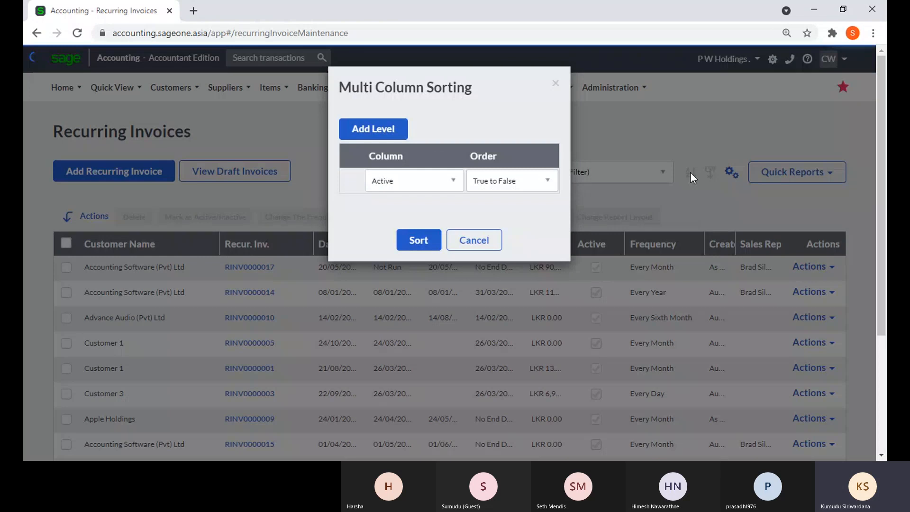
click(382, 130)
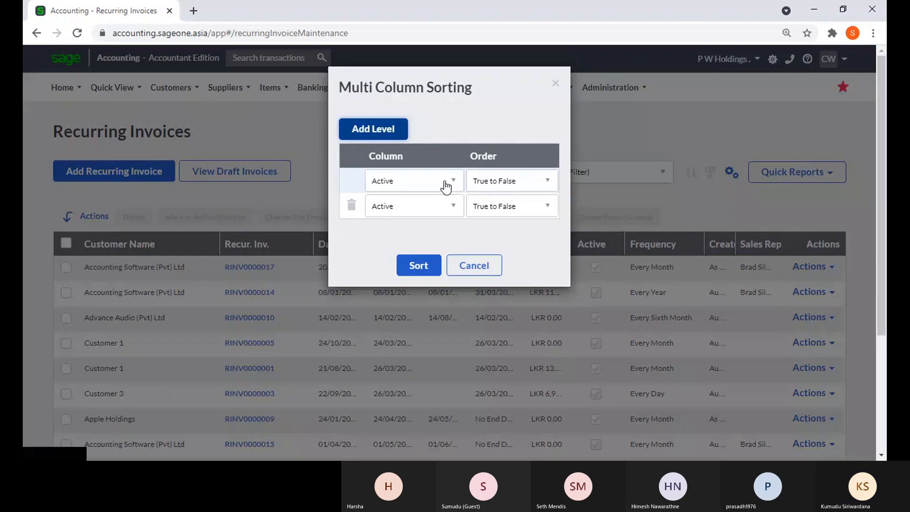
click(446, 186)
click(427, 252)
click(447, 213)
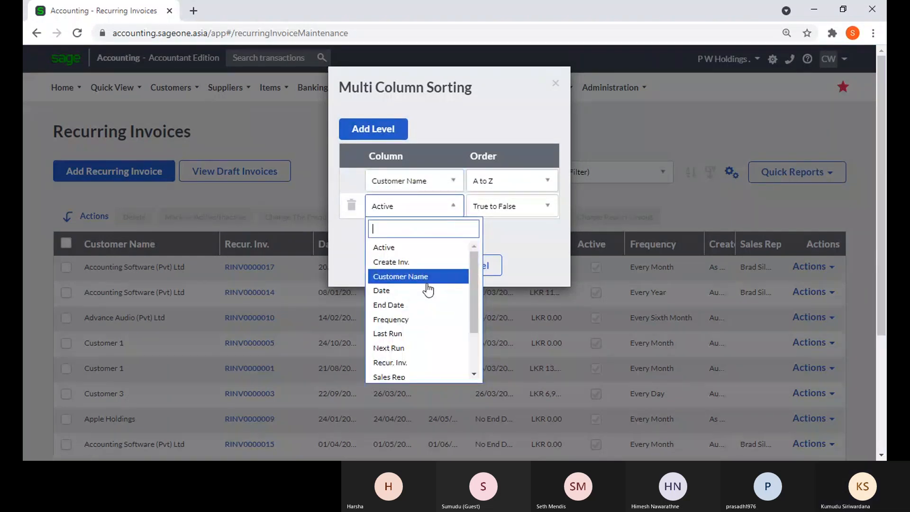
click(427, 304)
click(419, 266)
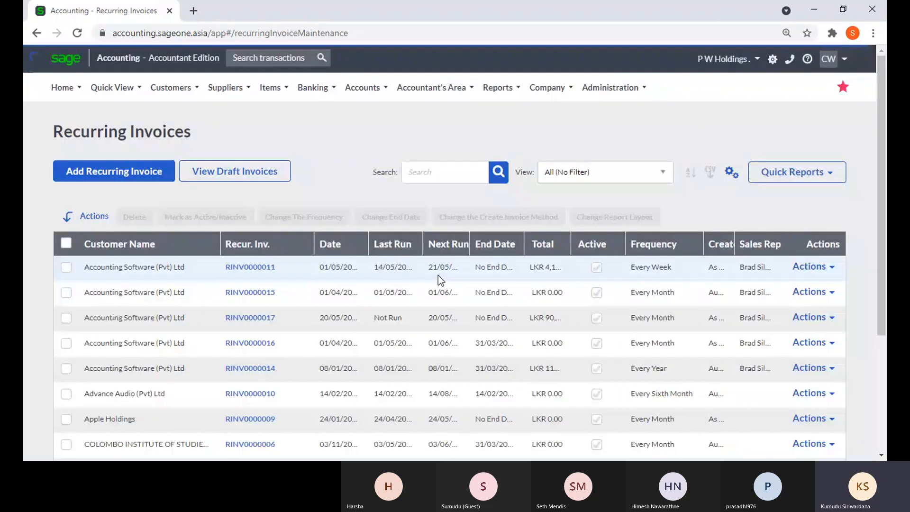
Check the multi-column sorting levels, cancel without changes, and sort the recurring invoices by Last Run instead
click(691, 176)
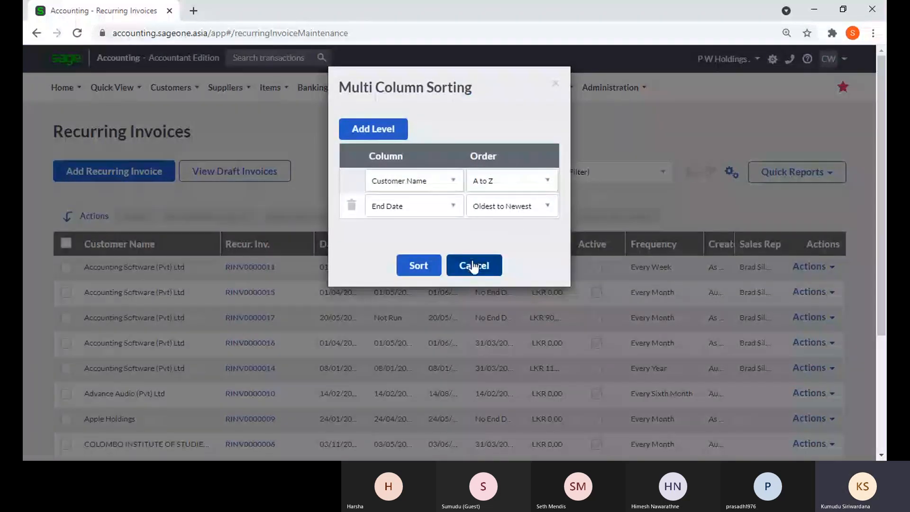
click(474, 267)
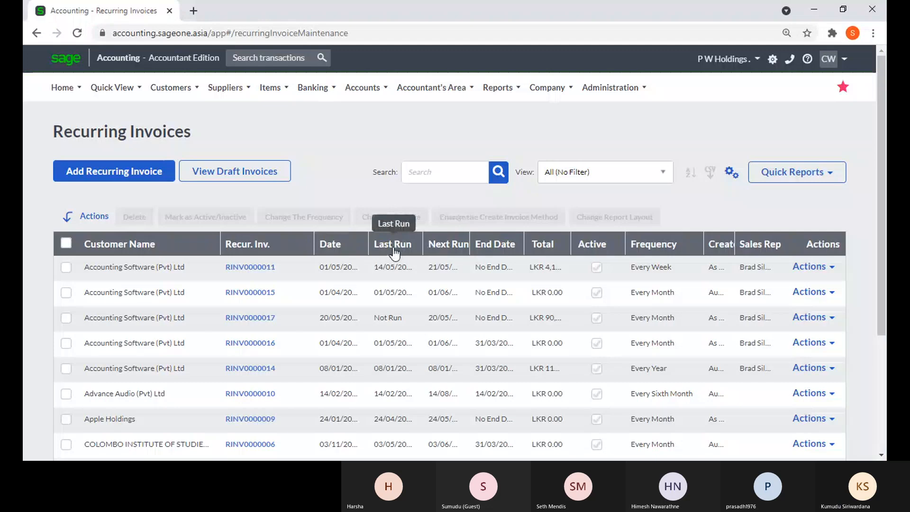
click(395, 243)
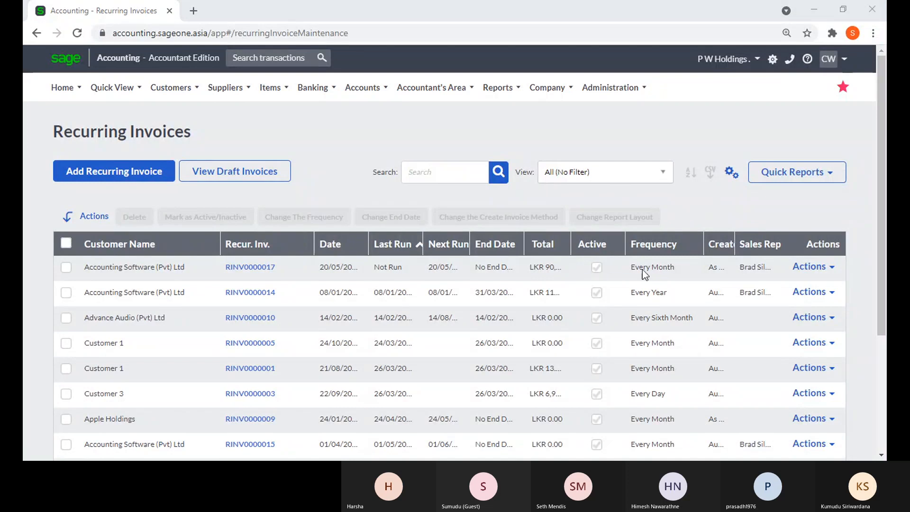
click(48, 311)
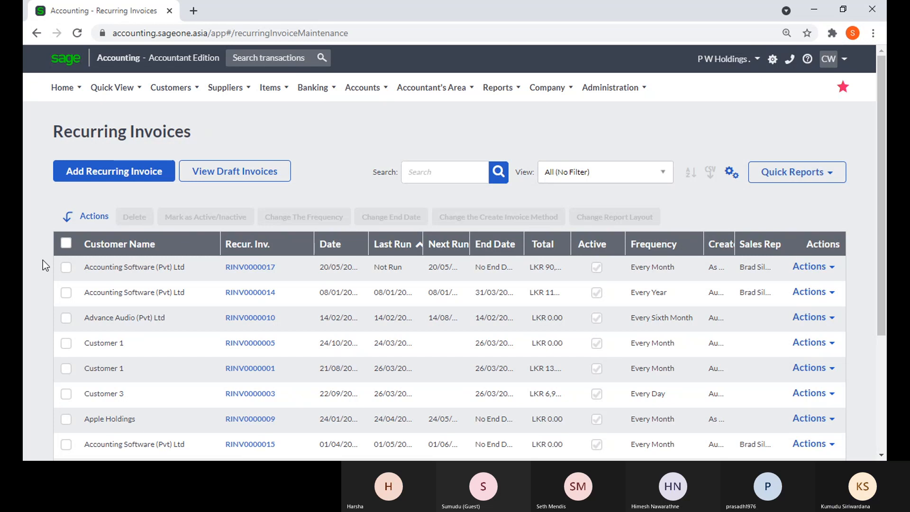
mouse_move(204, 95)
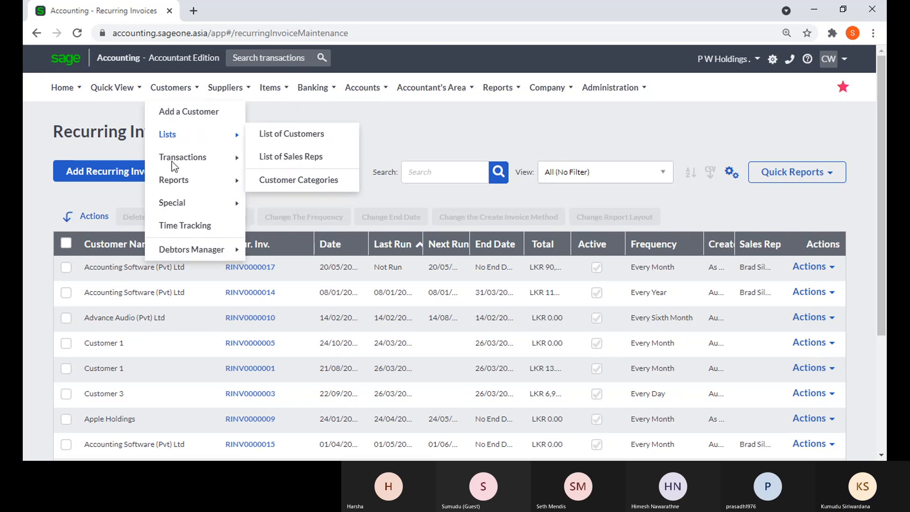
mouse_move(171, 162)
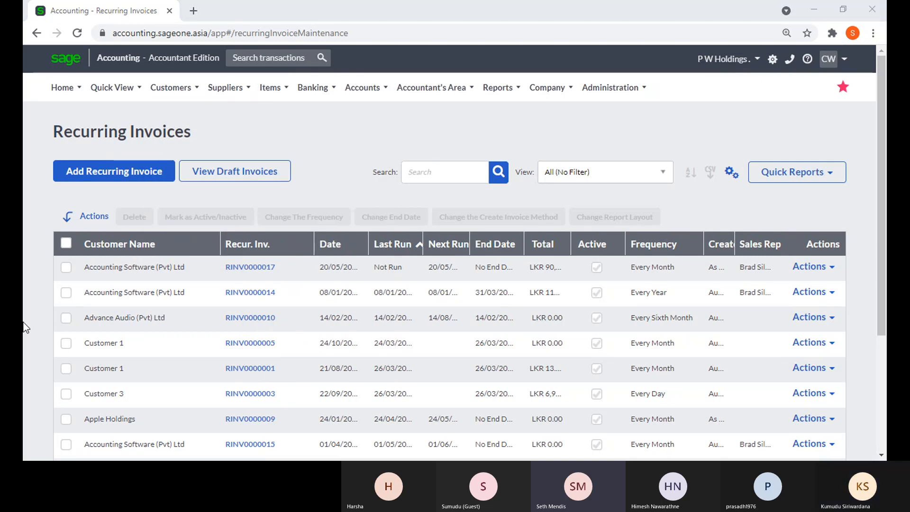
click(36, 324)
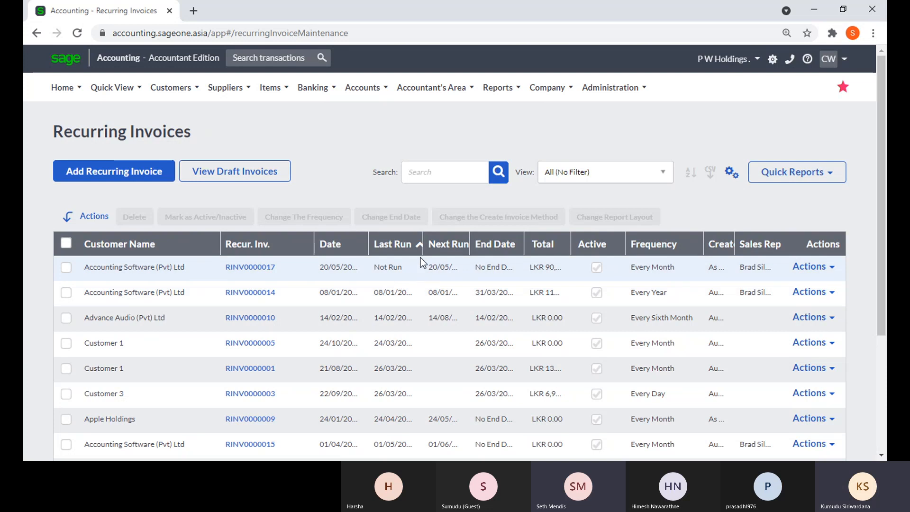
Widen the Last Run column, view the setup of Accounting Software (Pvt) Ltd's yearly recurring invoice and return to the list
drag(423, 243, 442, 245)
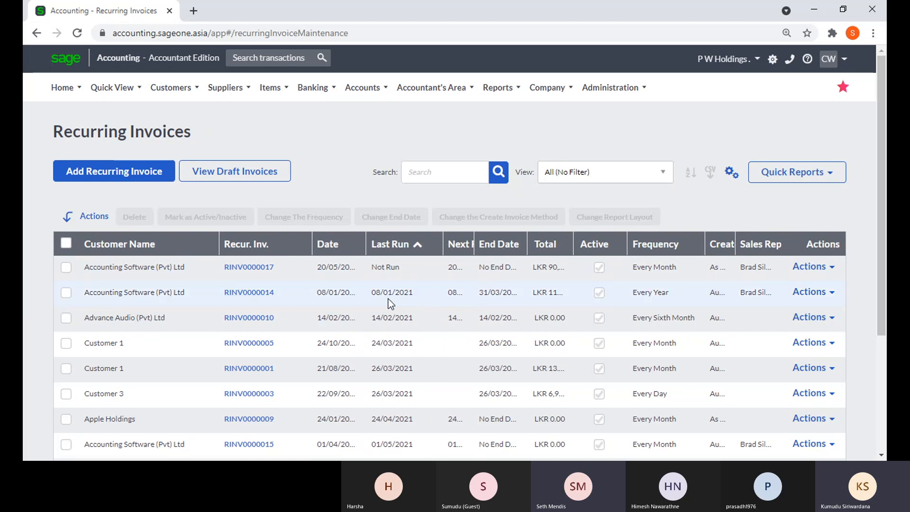
click(259, 293)
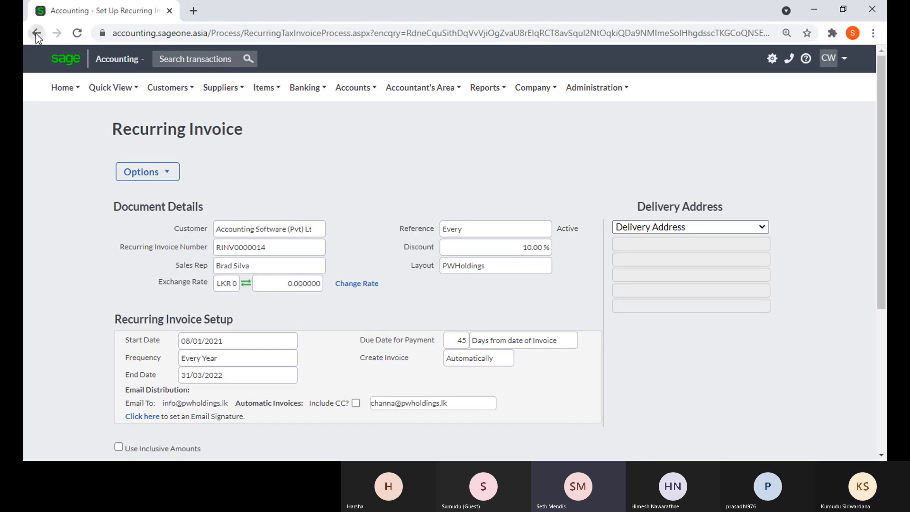
click(37, 34)
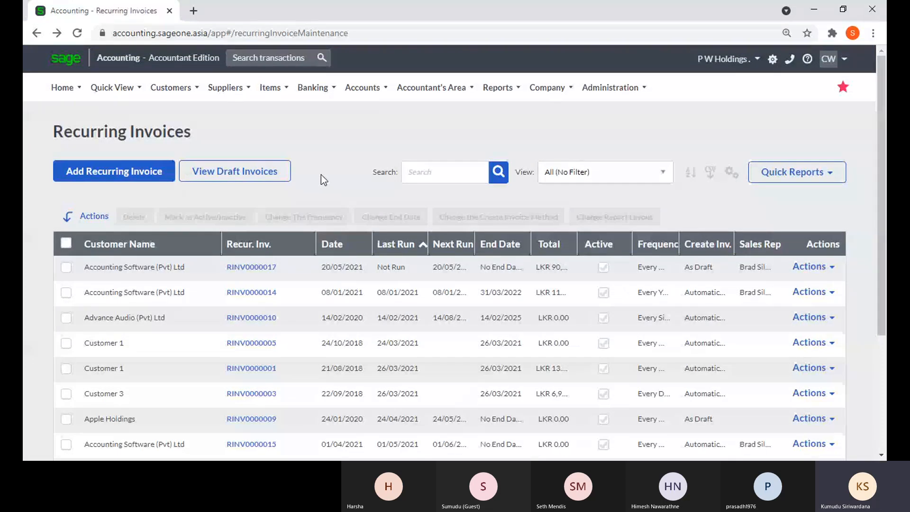
Start a new customer credit note from the credit notes list and select Accounting Software (Pvt) Ltd as the customer
click(171, 87)
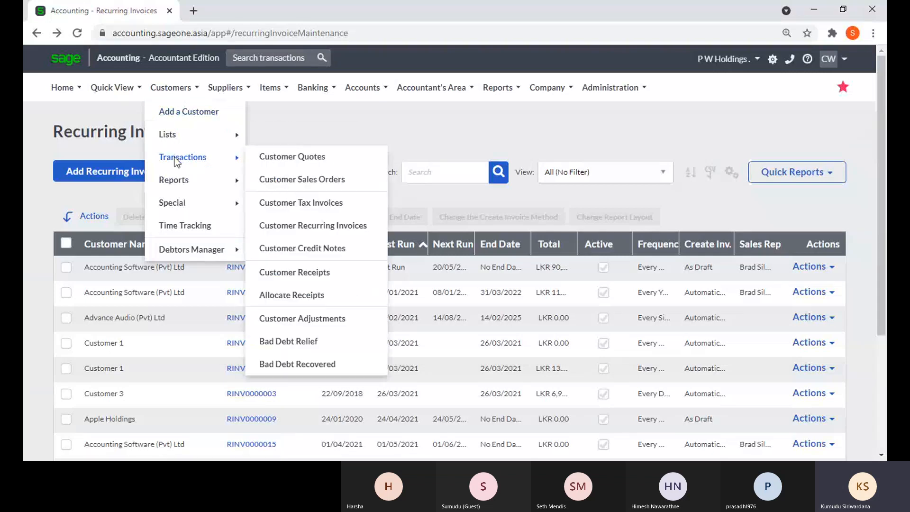
click(319, 251)
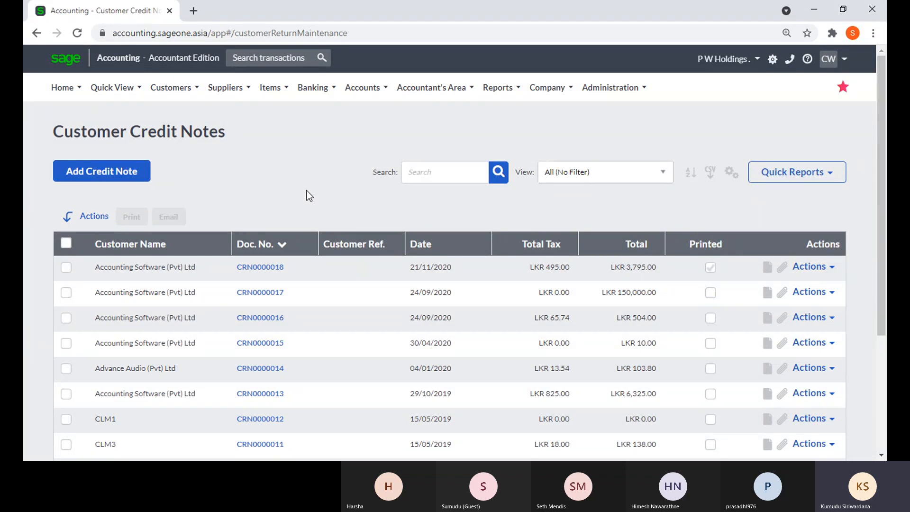
click(176, 93)
click(135, 177)
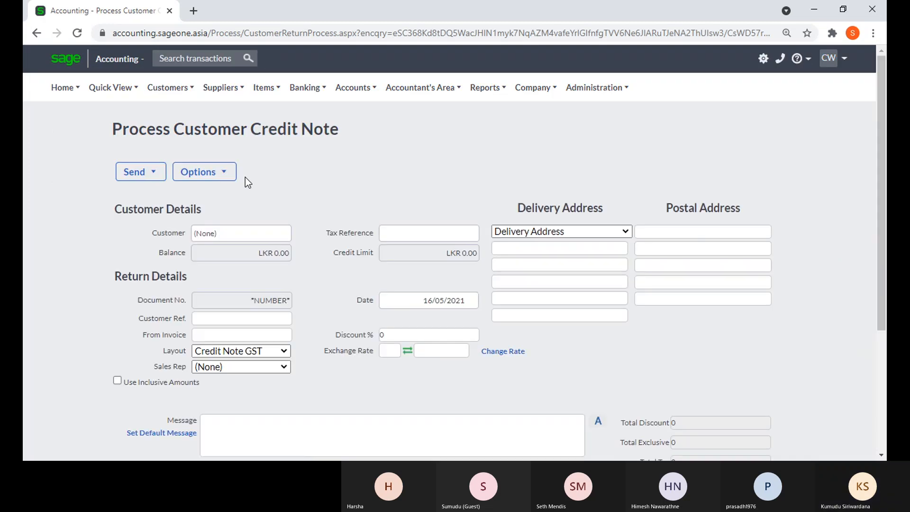
click(290, 234)
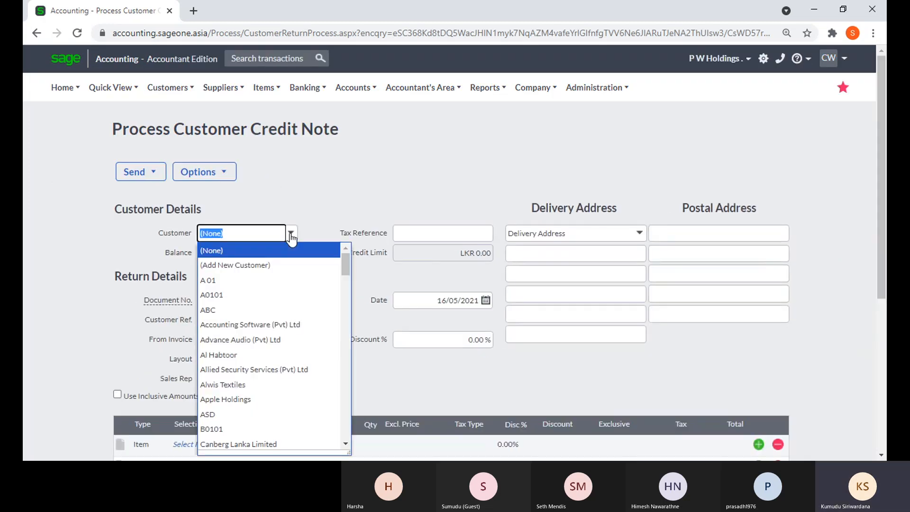
click(289, 326)
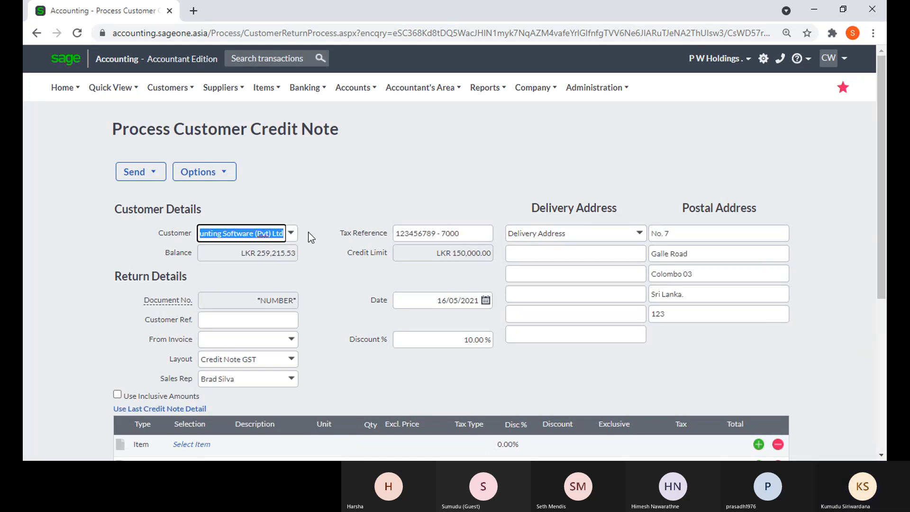
scroll(310, 236, down, 1)
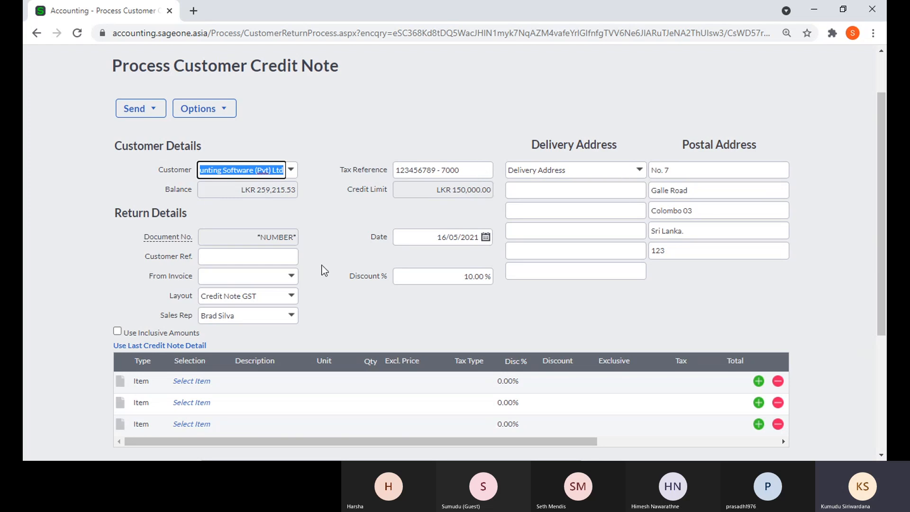
scroll(318, 267, down, 1)
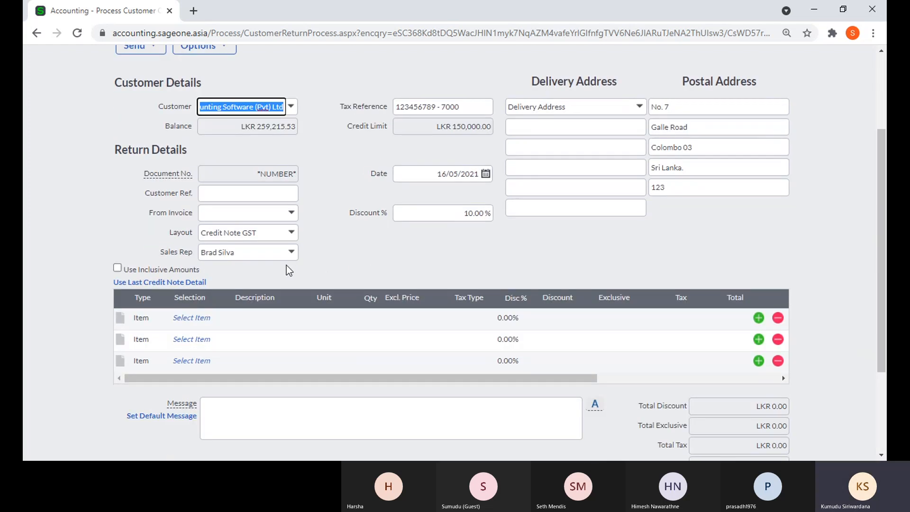
click(210, 317)
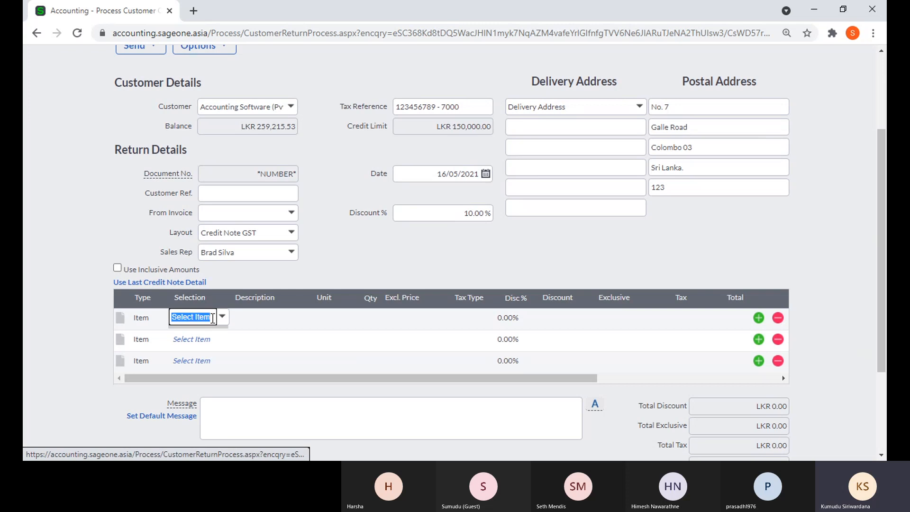
click(221, 319)
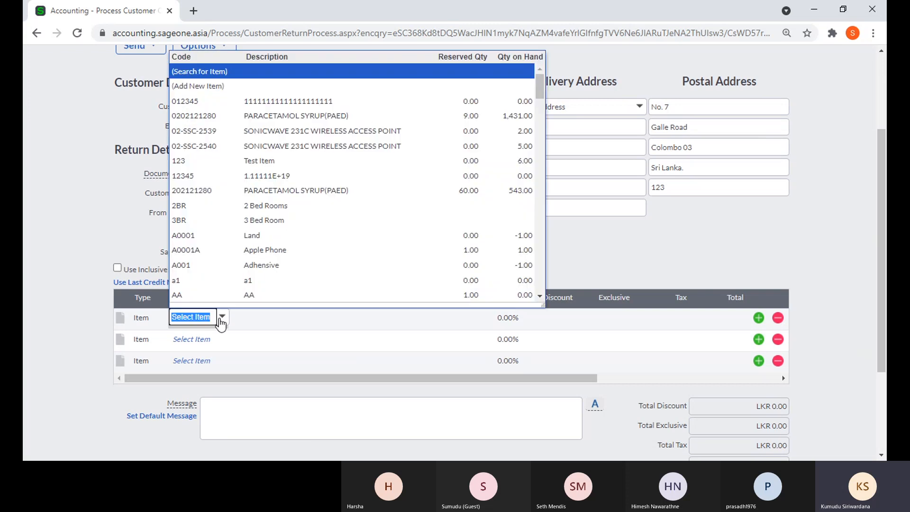
click(280, 122)
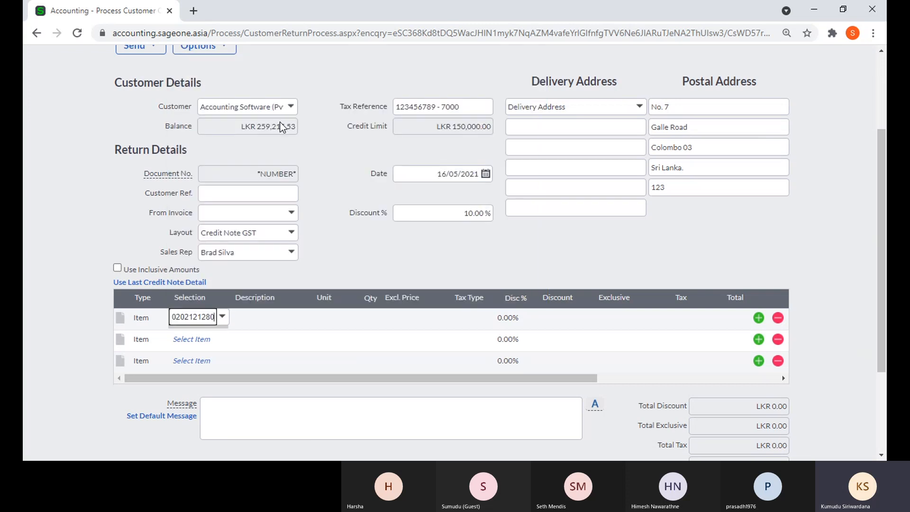
key(Tab)
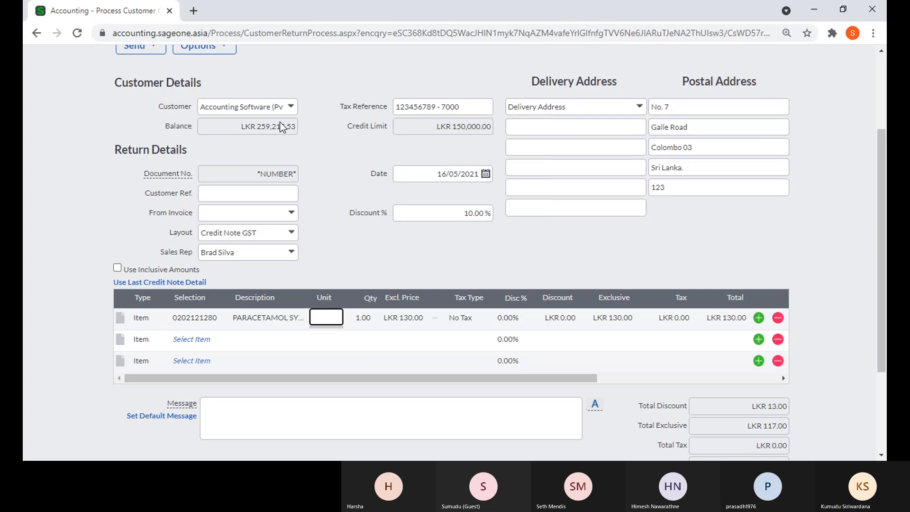
key(Tab)
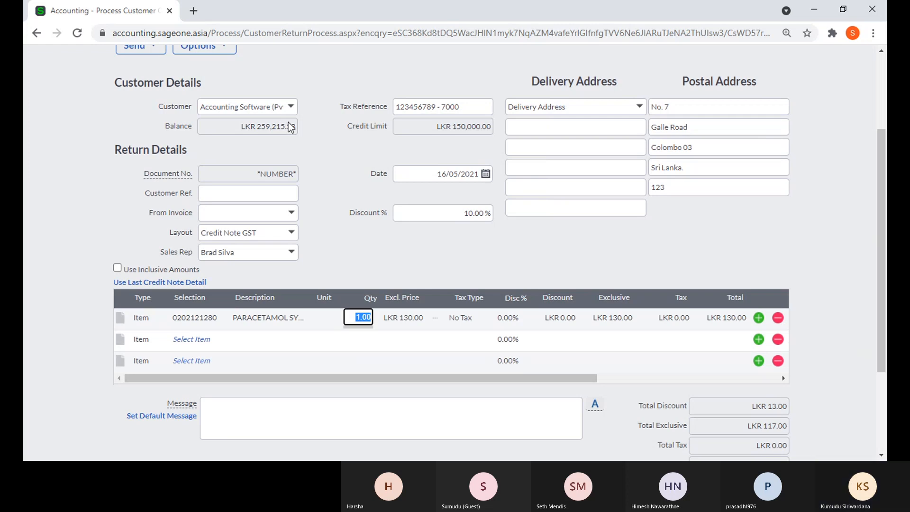
text(2)
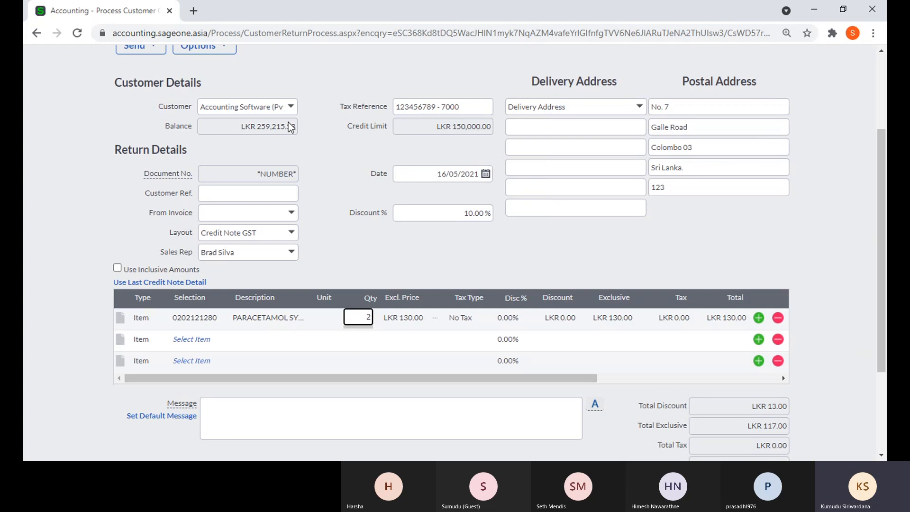
key(Tab)
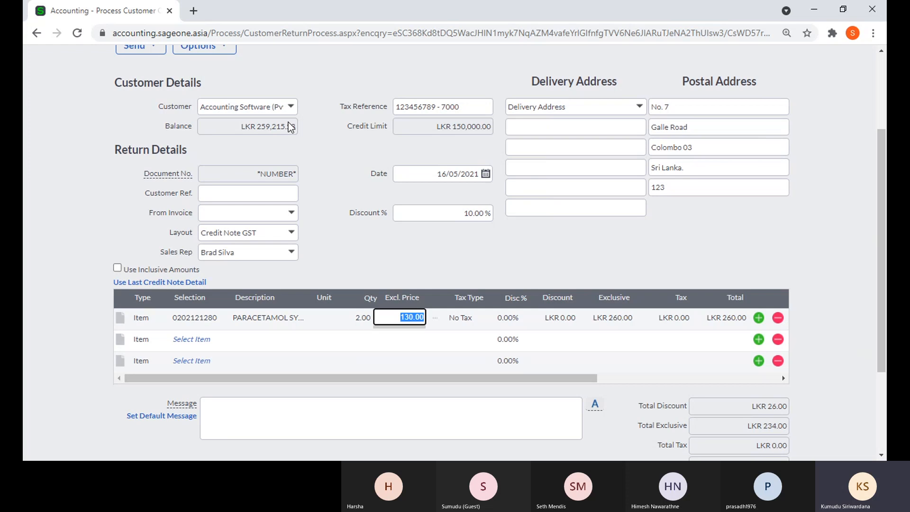
Check the credit note totals, discard the unsaved credit note and return to the customer credit notes list
scroll(369, 249, down, 3)
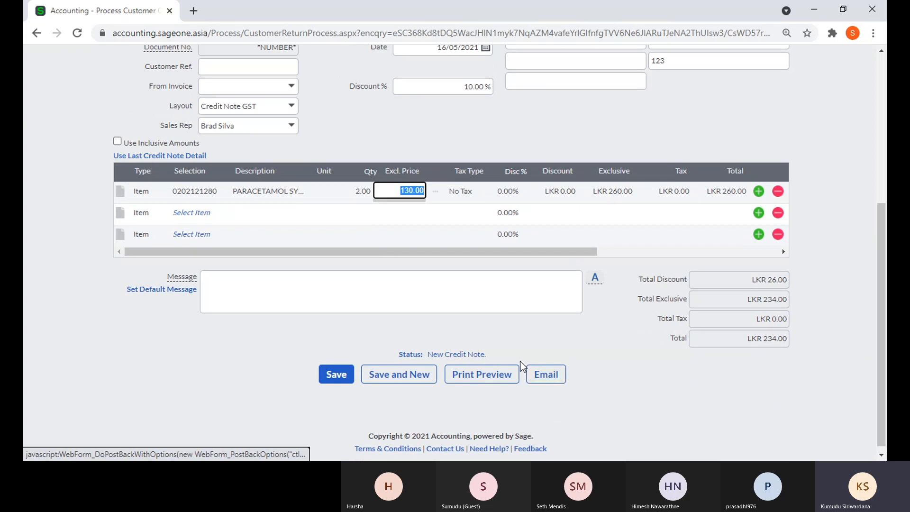
scroll(382, 301, up, 1)
scroll(382, 301, up, 3)
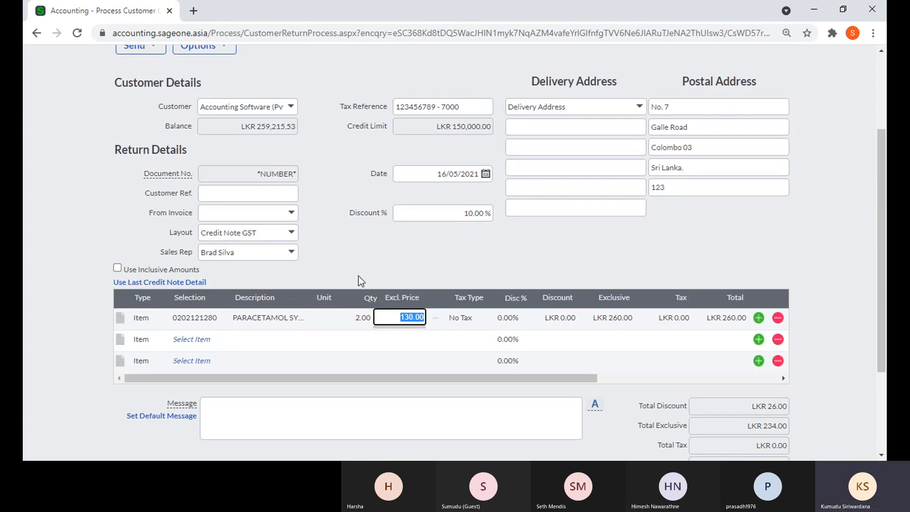
click(359, 276)
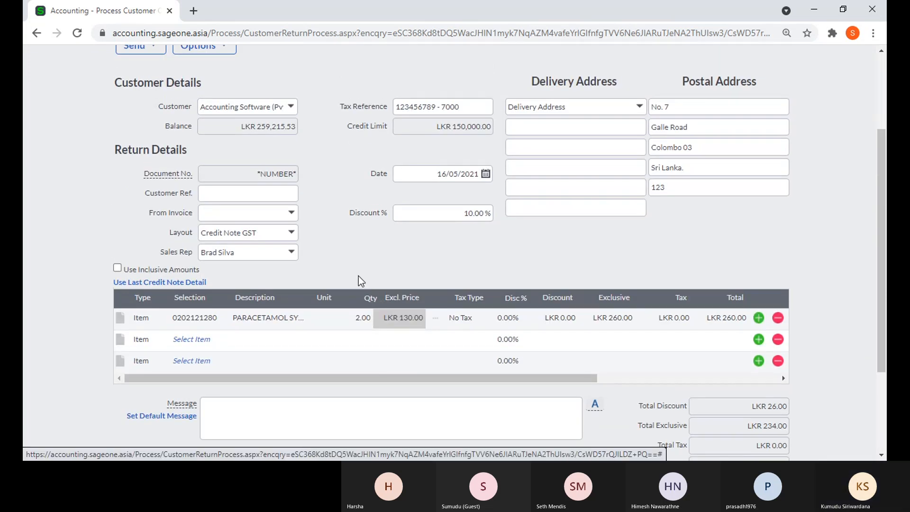
scroll(358, 275, up, 3)
mouse_move(144, 95)
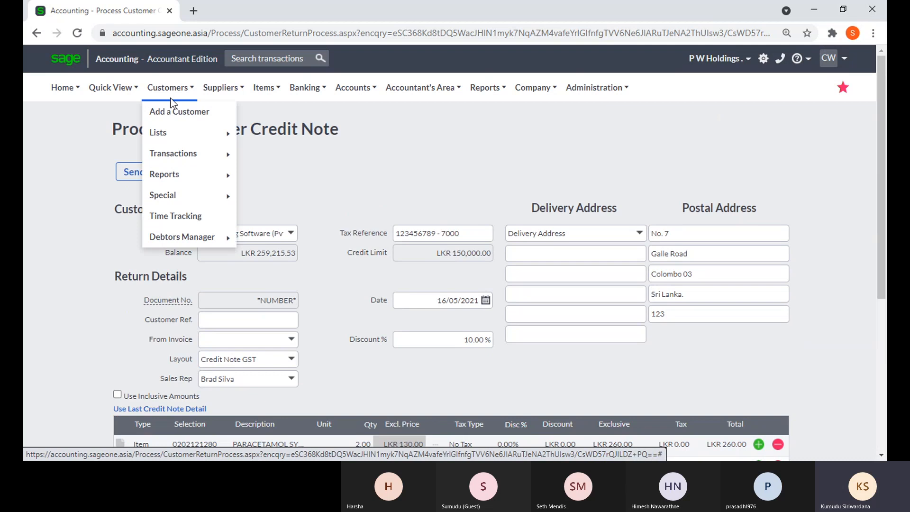
mouse_move(179, 154)
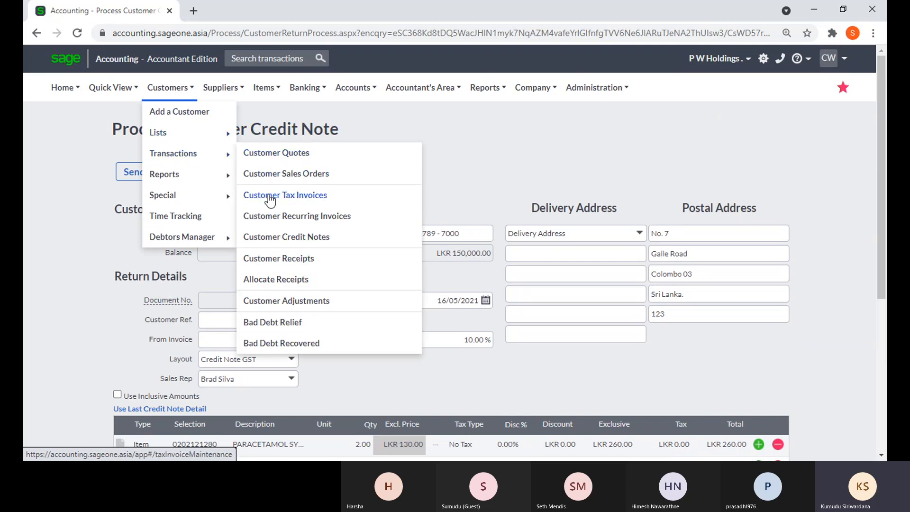
click(268, 239)
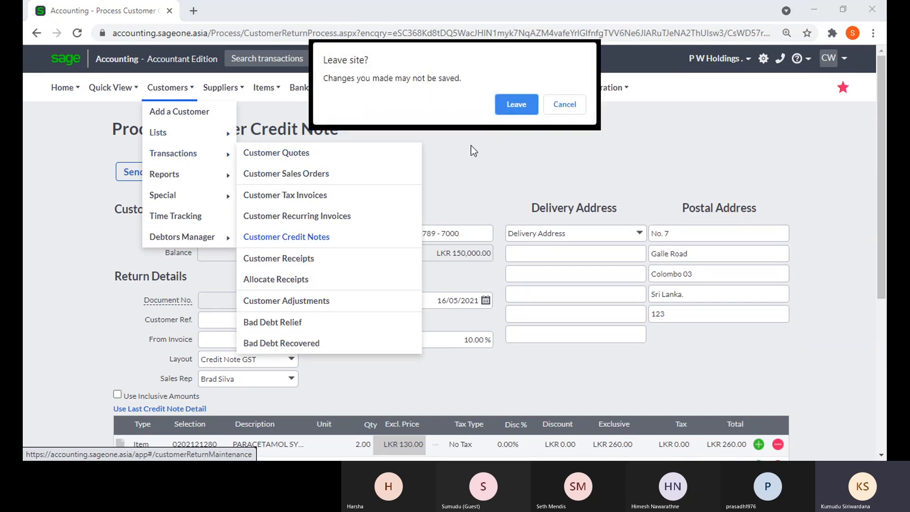
click(523, 110)
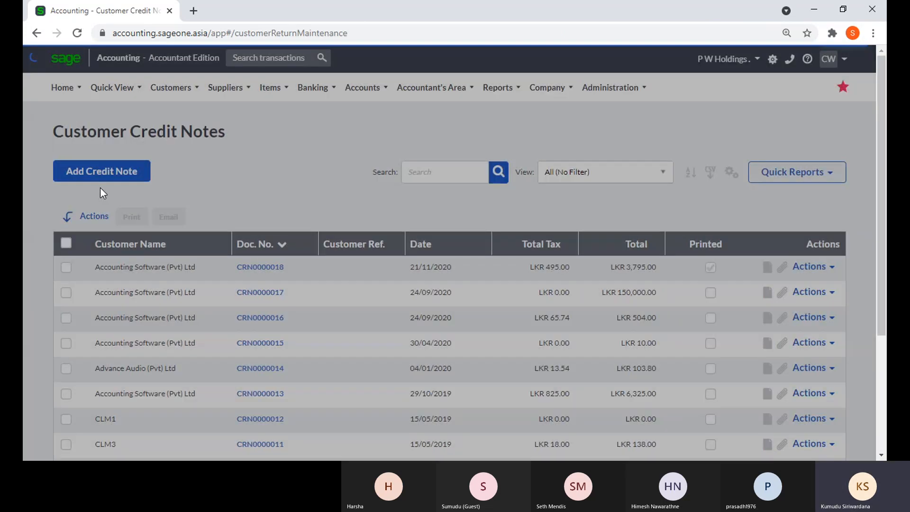
Start a new credit note for Accounting Software (Pvt) Ltd and fill its lines from invoice INV0002511
click(101, 176)
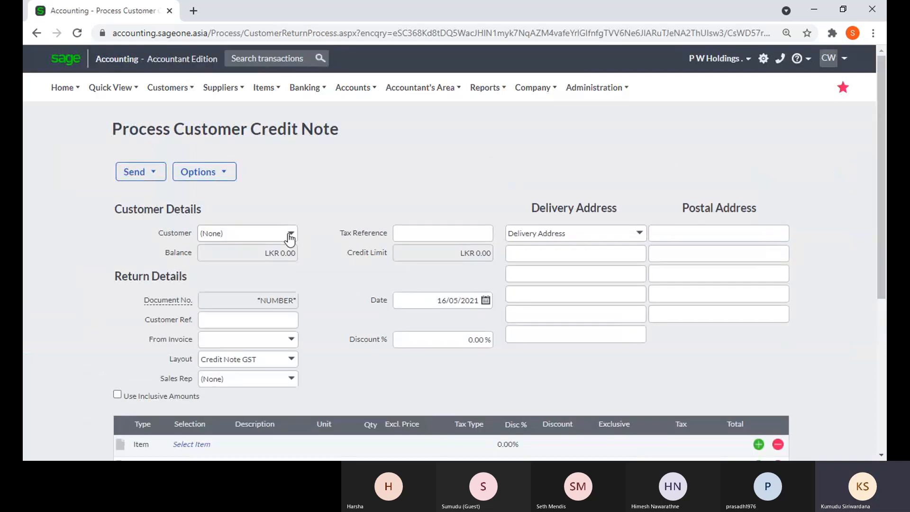
click(291, 234)
click(284, 325)
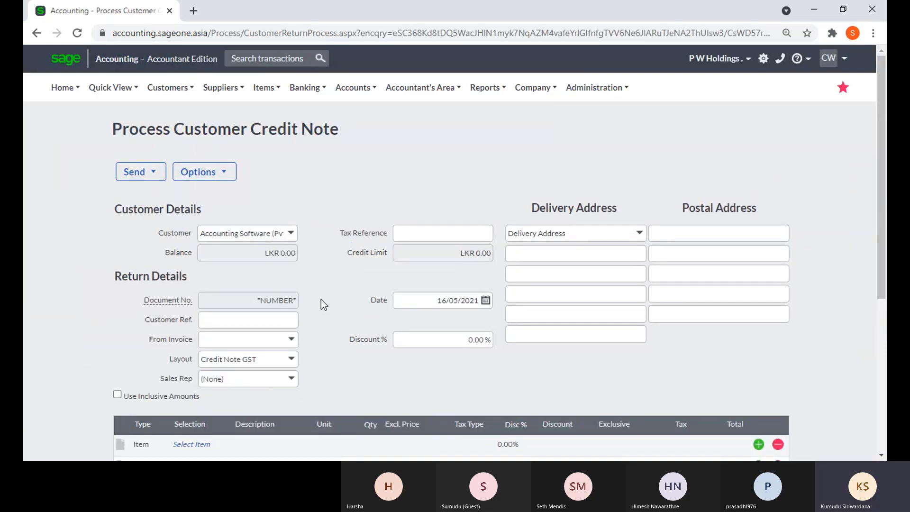
click(290, 341)
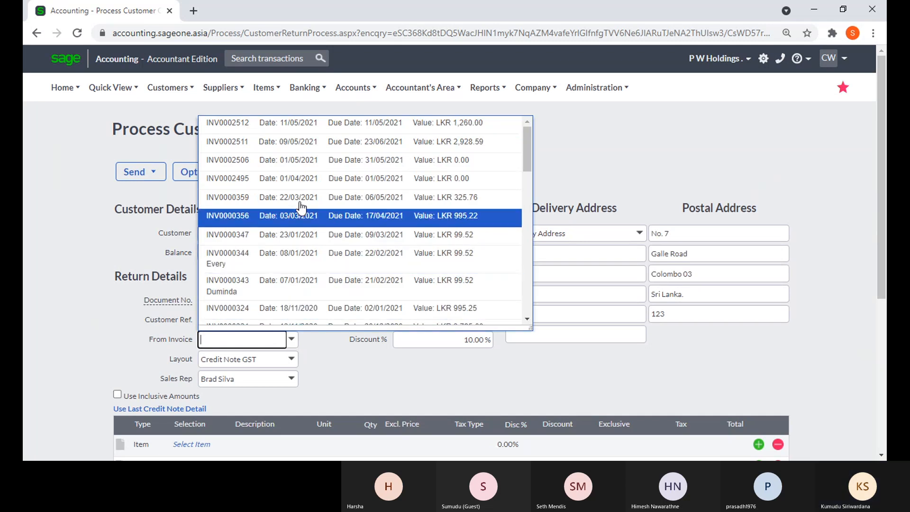
click(301, 145)
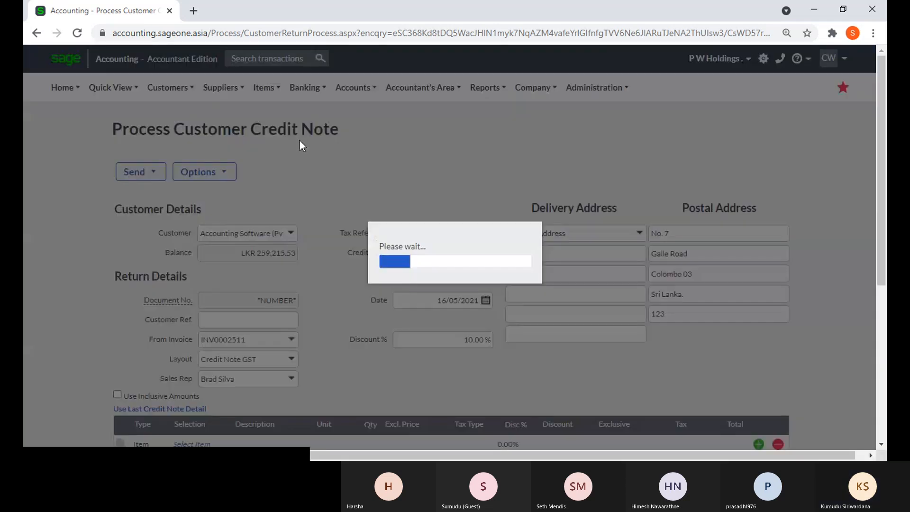
scroll(320, 186, down, 1)
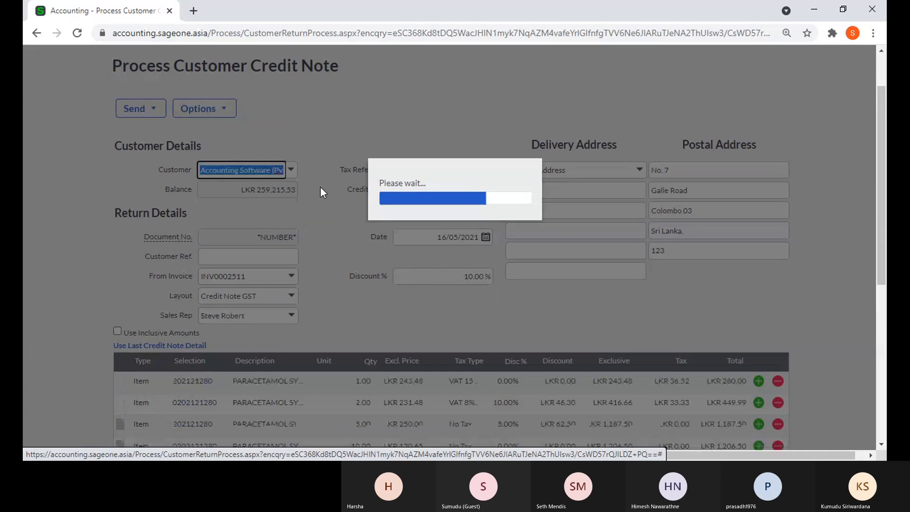
scroll(321, 258, down, 2)
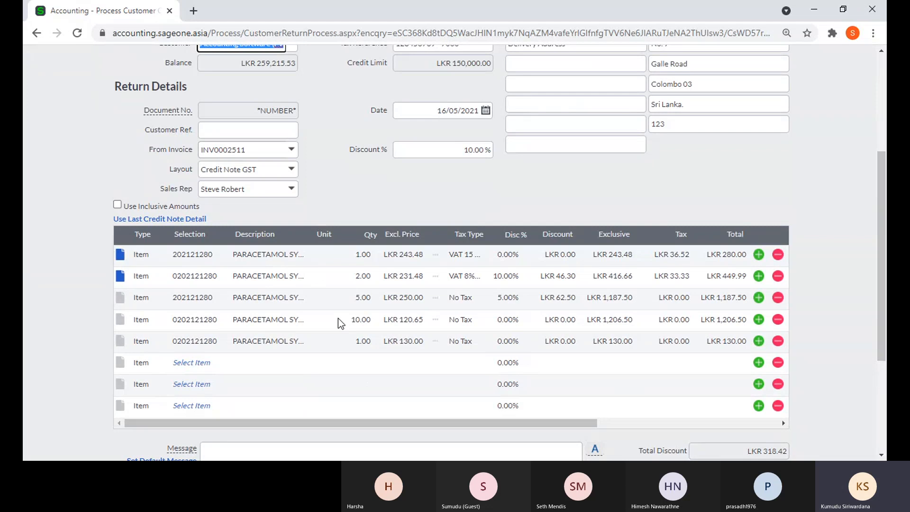
click(357, 320)
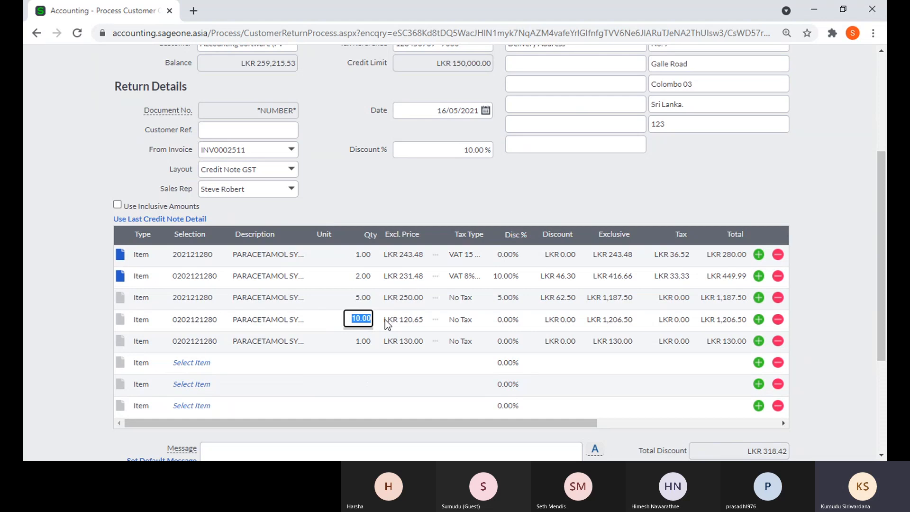
text(2)
click(360, 191)
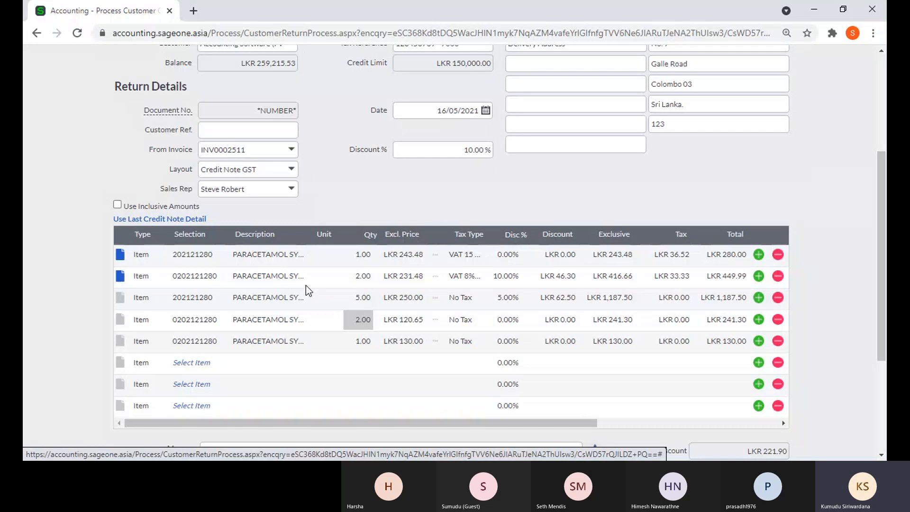
click(352, 322)
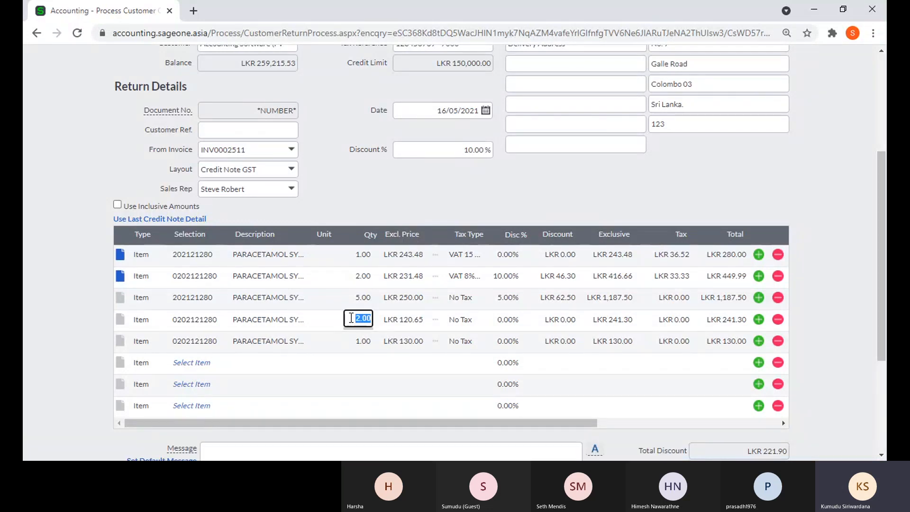
scroll(330, 303, down, 4)
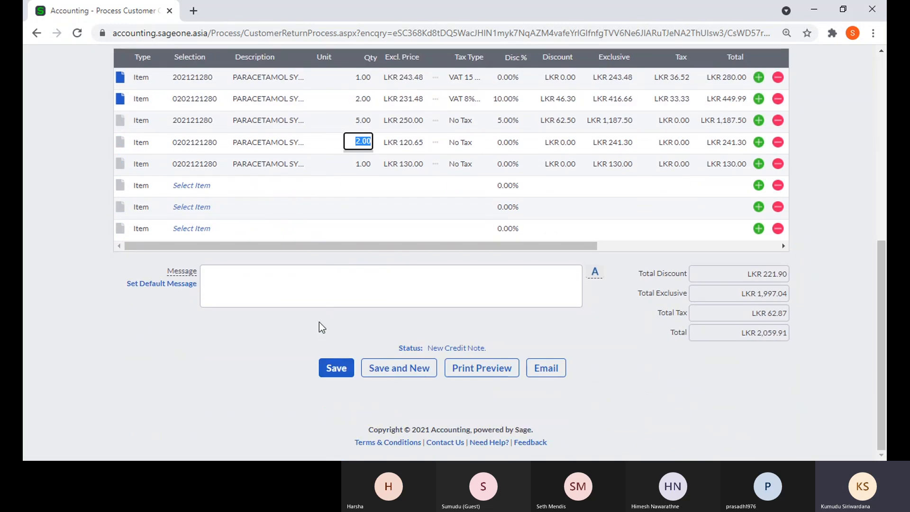
scroll(316, 317, up, 1)
scroll(316, 321, up, 1)
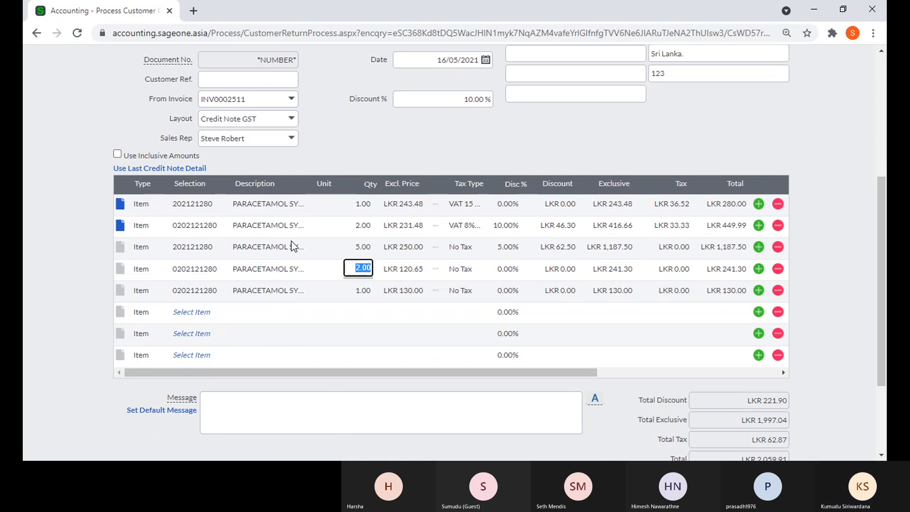
scroll(294, 247, down, 2)
scroll(294, 247, up, 5)
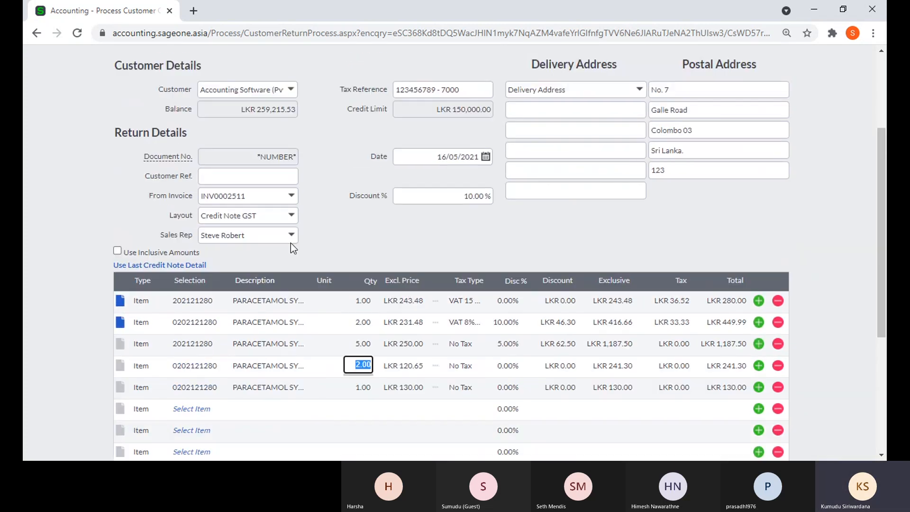
Leave the credit note created from the invoice without saving and open the customer tax invoices list
scroll(293, 247, up, 5)
mouse_move(164, 97)
mouse_move(179, 153)
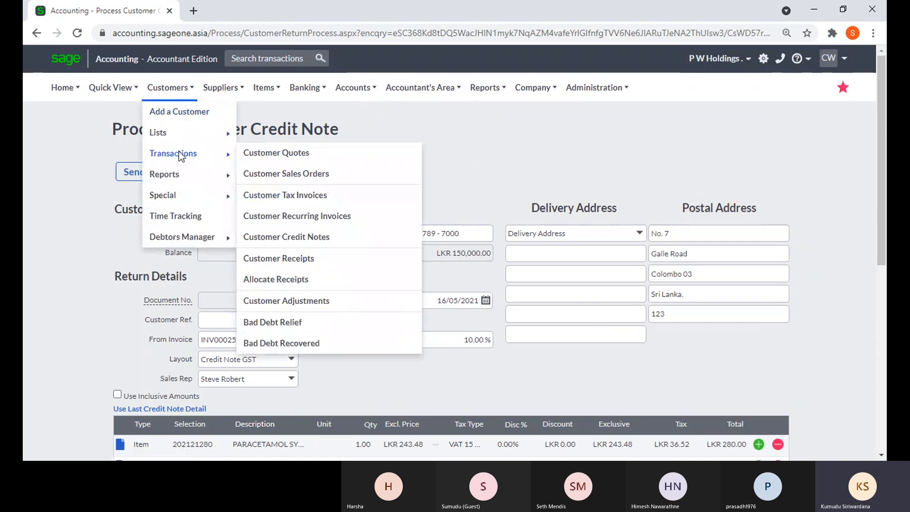
scroll(311, 201, down, 7)
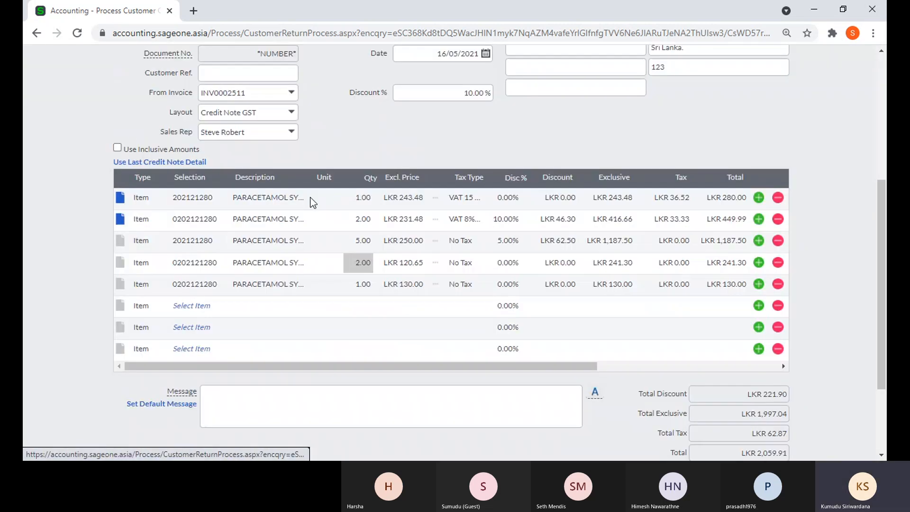
scroll(287, 143, up, 1)
scroll(283, 147, up, 6)
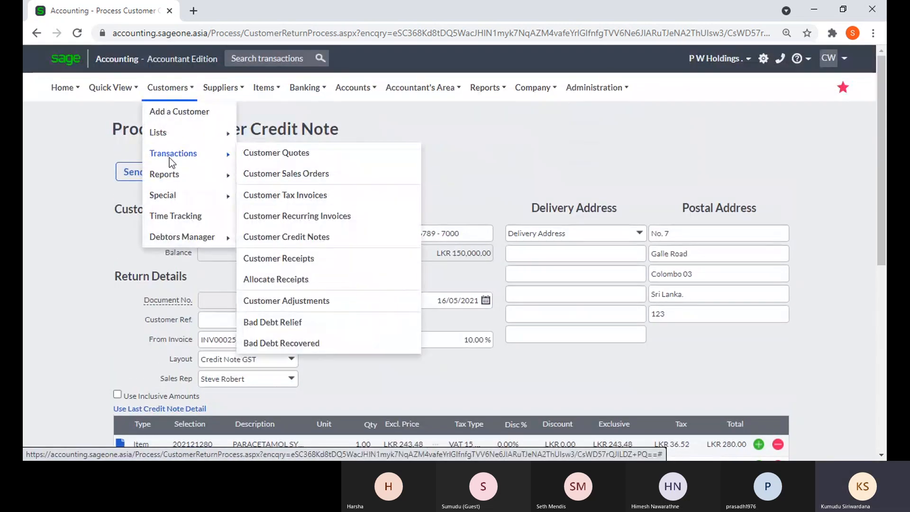
click(326, 196)
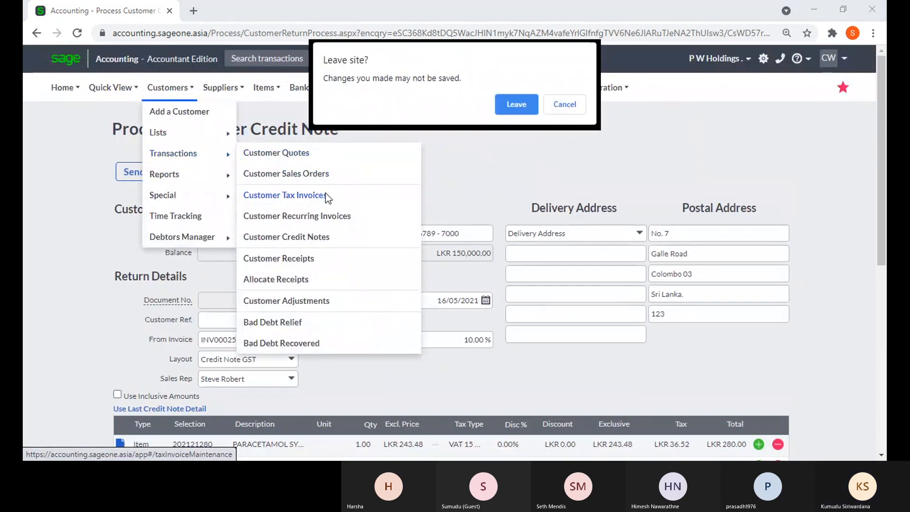
click(511, 105)
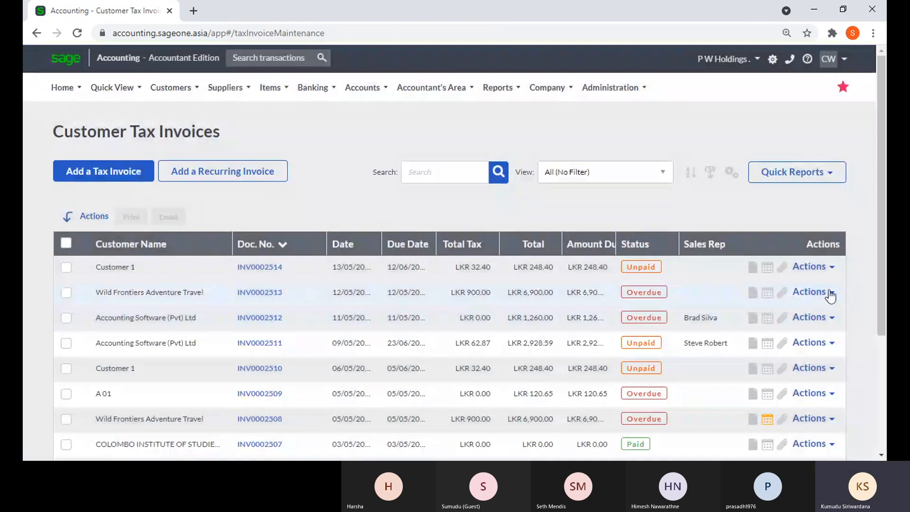
Create a credit note directly from Wild Frontiers Adventure Travel's invoice INV0002513 and review its line and totals
click(831, 294)
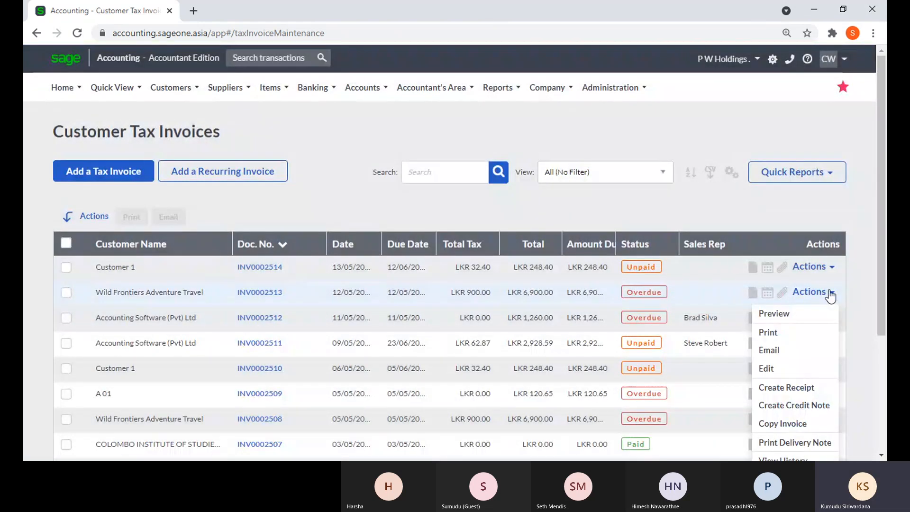
click(804, 408)
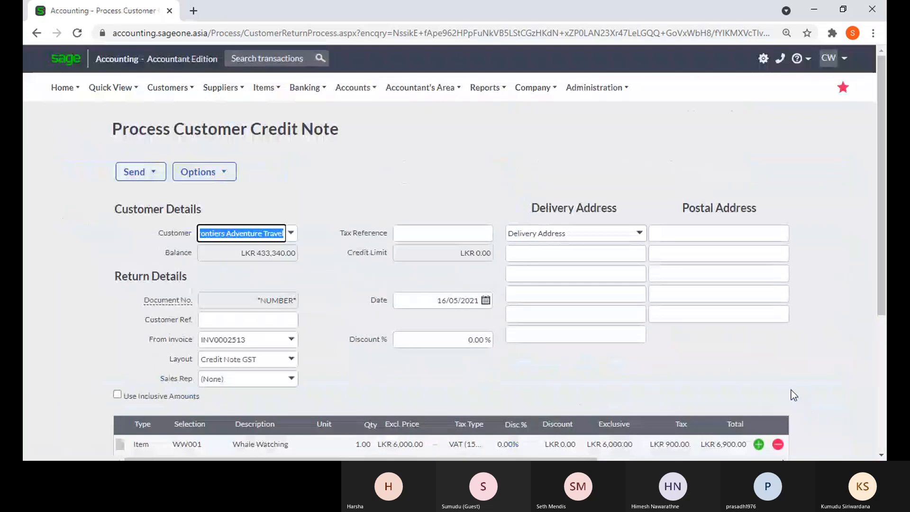
scroll(792, 392, down, 2)
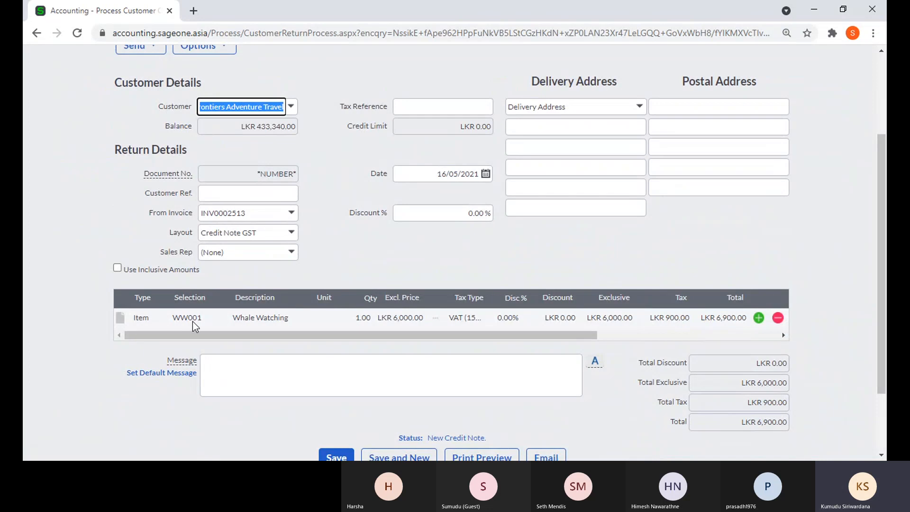
scroll(517, 331, down, 2)
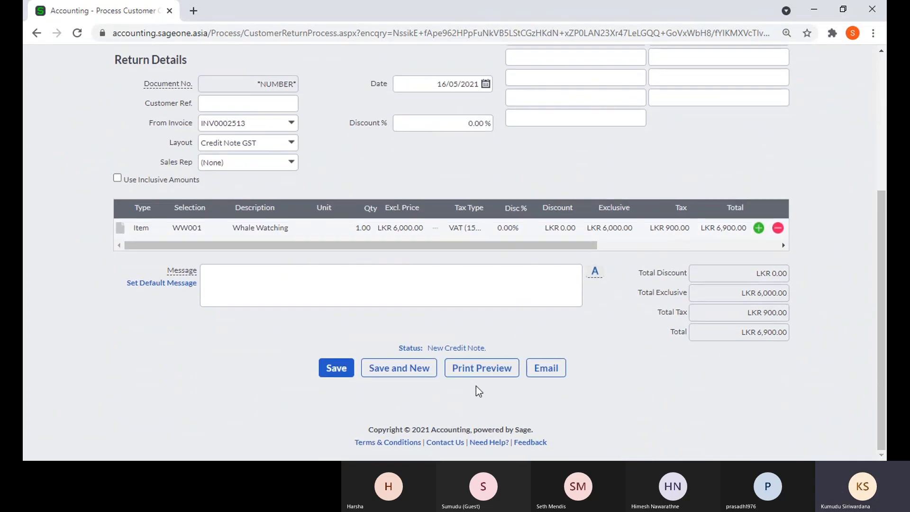
scroll(477, 396, up, 2)
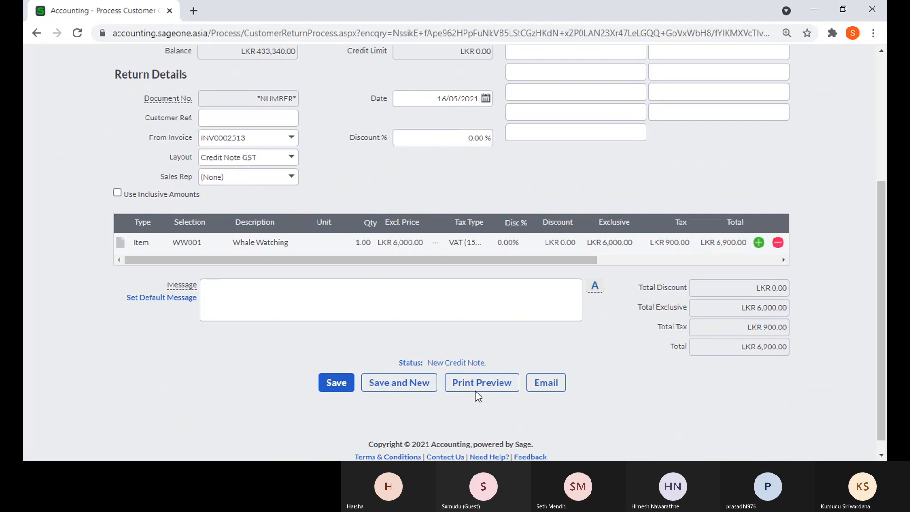
Discard the Wild Frontiers Adventure Travel credit note and go back to the customer credit notes list
scroll(370, 298, up, 2)
scroll(373, 301, up, 1)
click(168, 58)
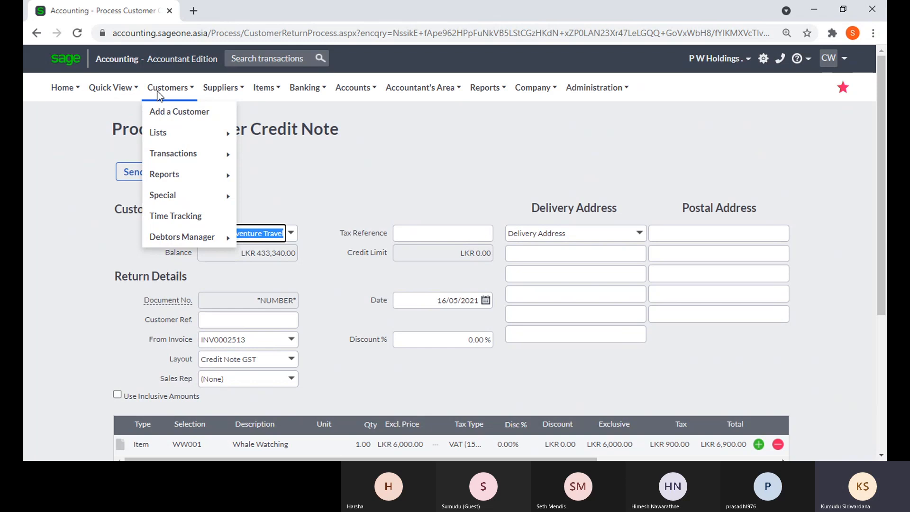
mouse_move(178, 156)
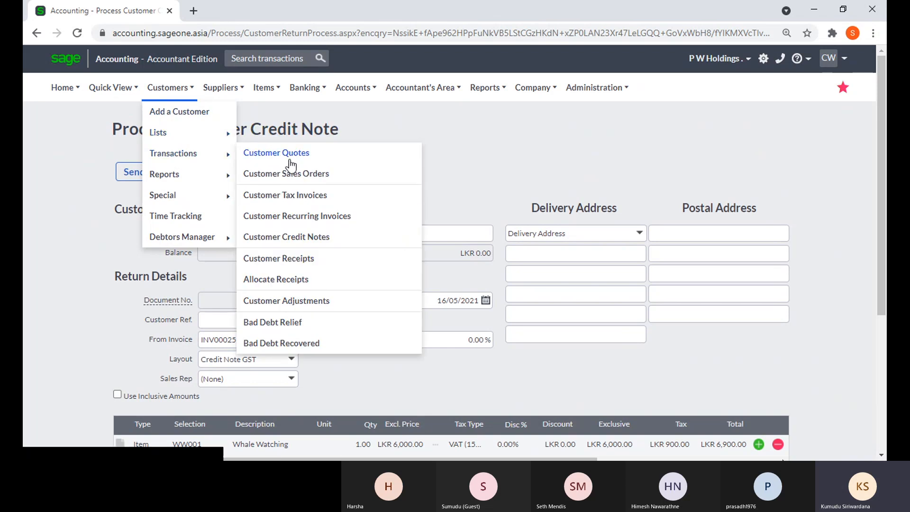
click(298, 237)
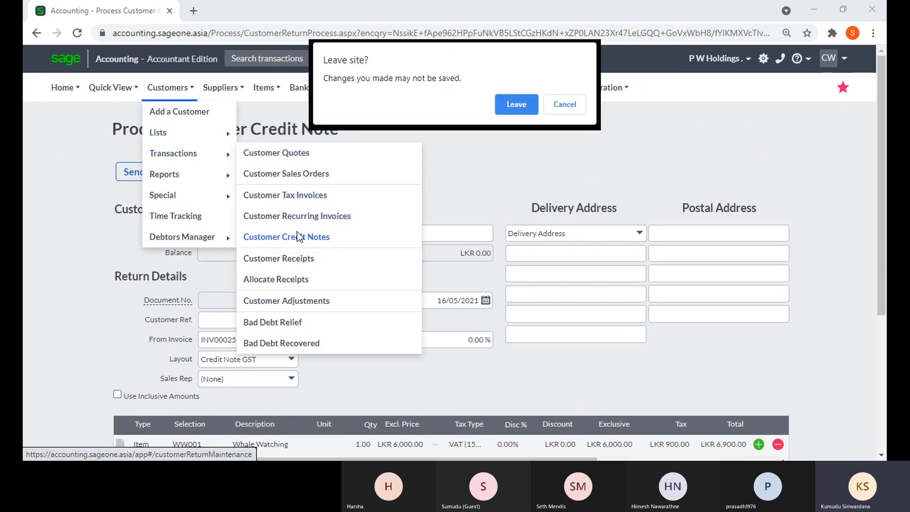
click(519, 97)
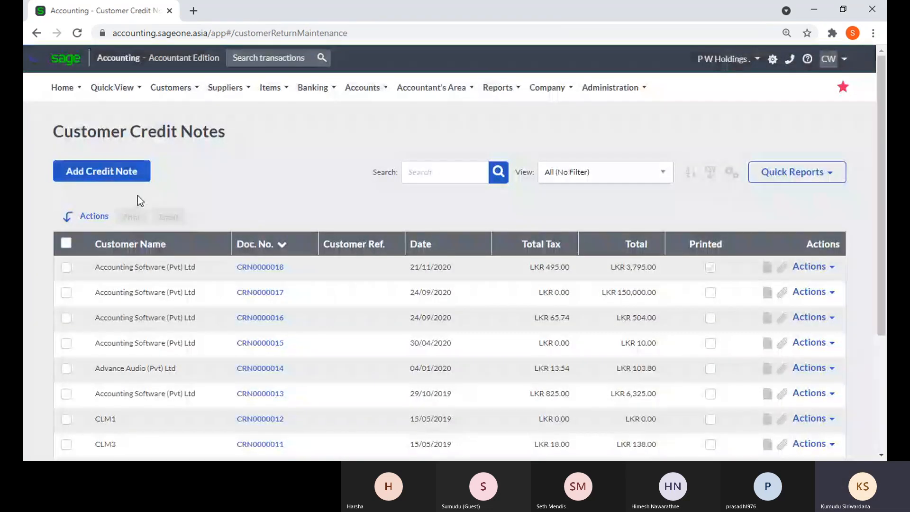
click(121, 178)
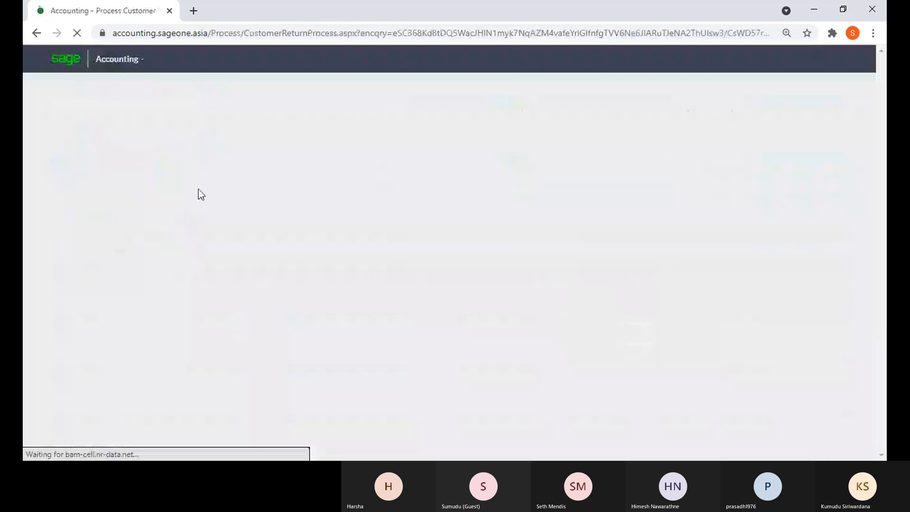
click(291, 233)
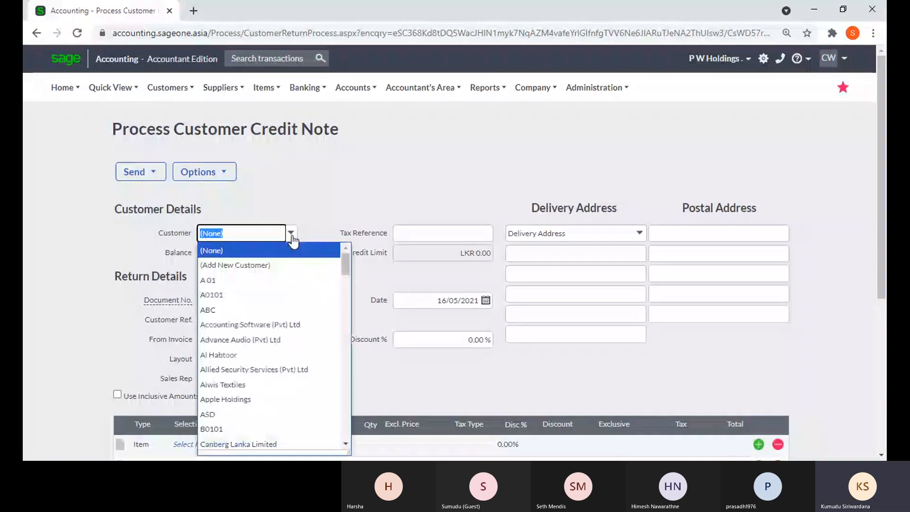
click(285, 324)
scroll(316, 223, down, 5)
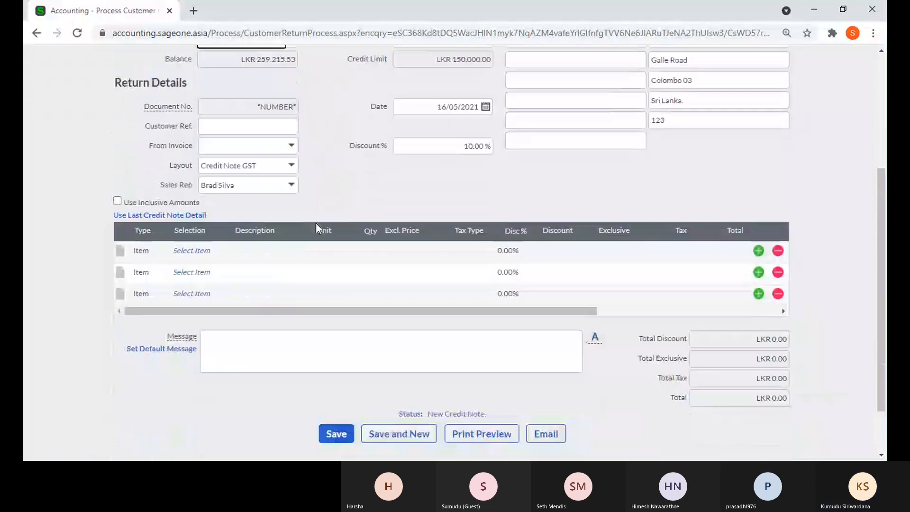
click(209, 191)
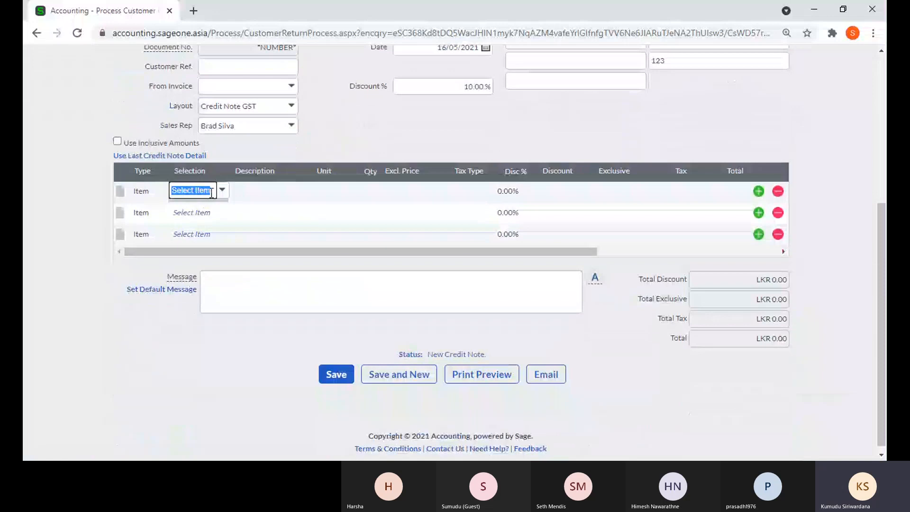
key(ctrl+v)
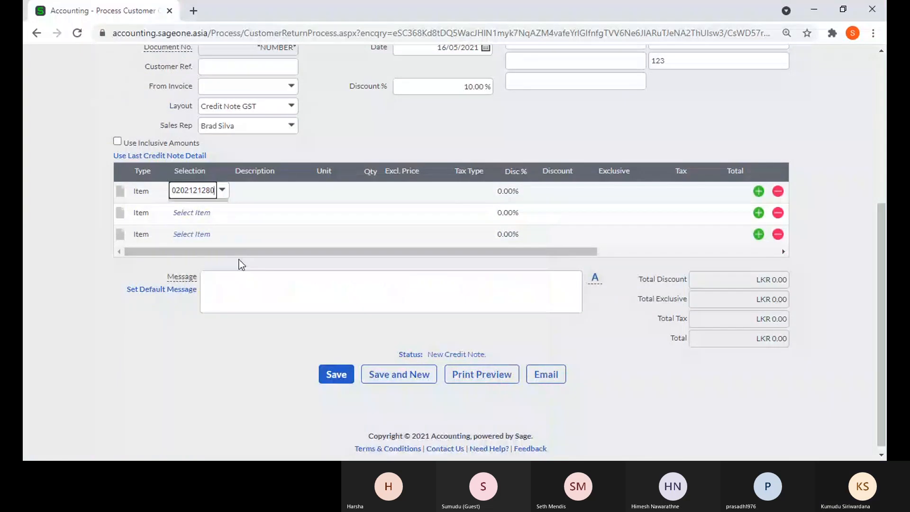
key(Tab)
key(Tab)
key(Tab)
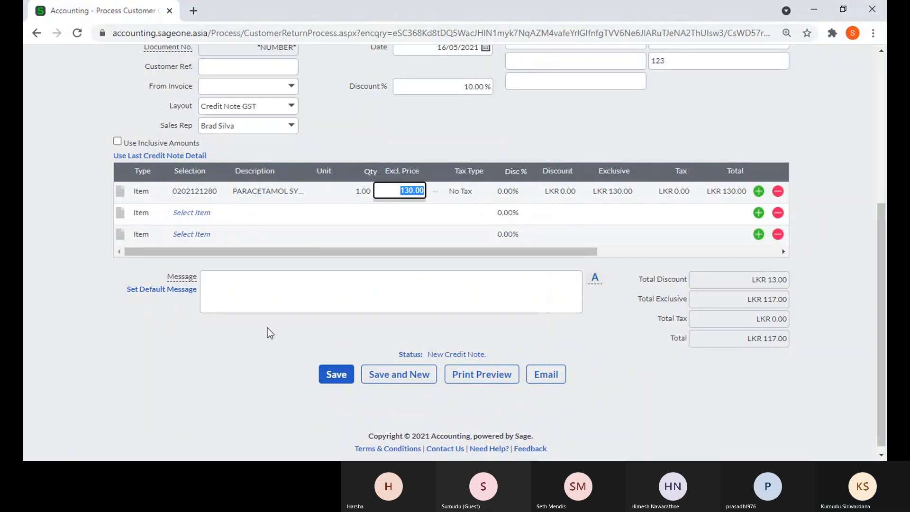
Leave the manually entered credit note without saving and return to the customer credit notes list
scroll(268, 329, up, 2)
scroll(267, 328, up, 5)
mouse_move(164, 96)
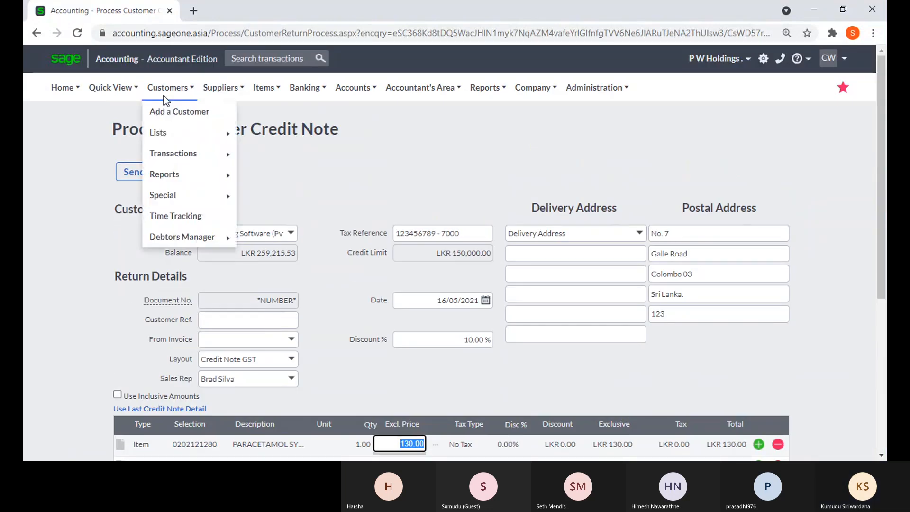
mouse_move(219, 157)
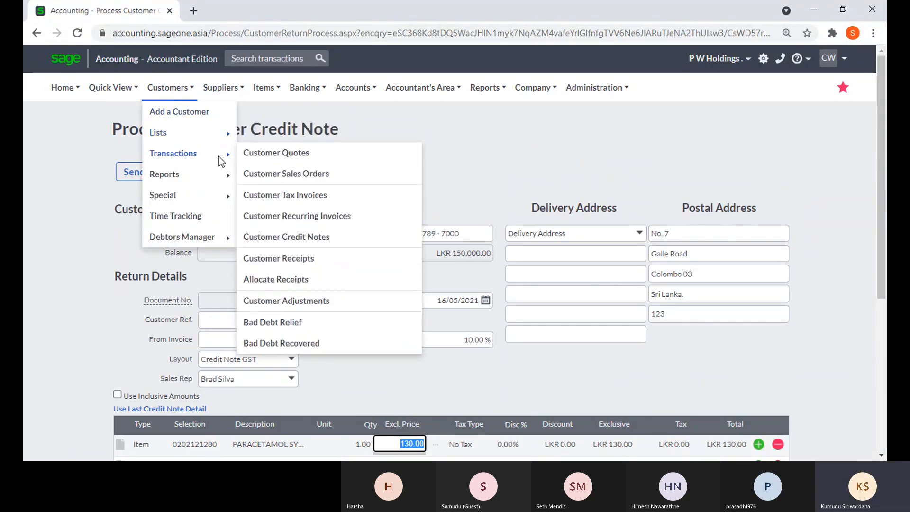
click(300, 237)
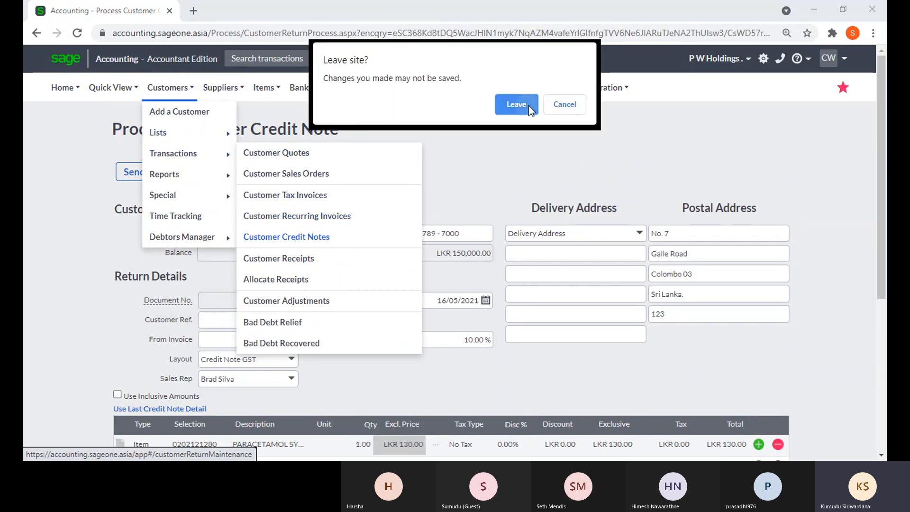
click(528, 107)
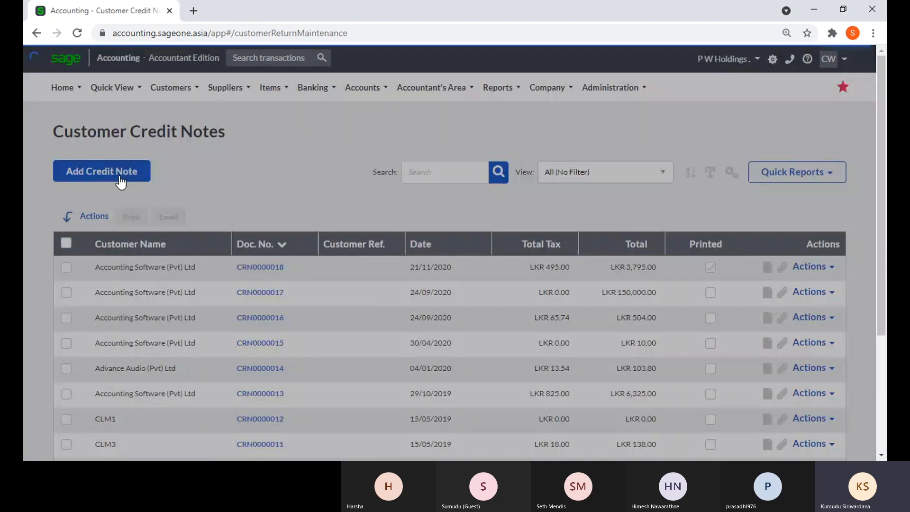
Start a new credit note for Accounting Software (Pvt) Ltd, load it from invoice INV0002511, and review the lines and totals
click(119, 177)
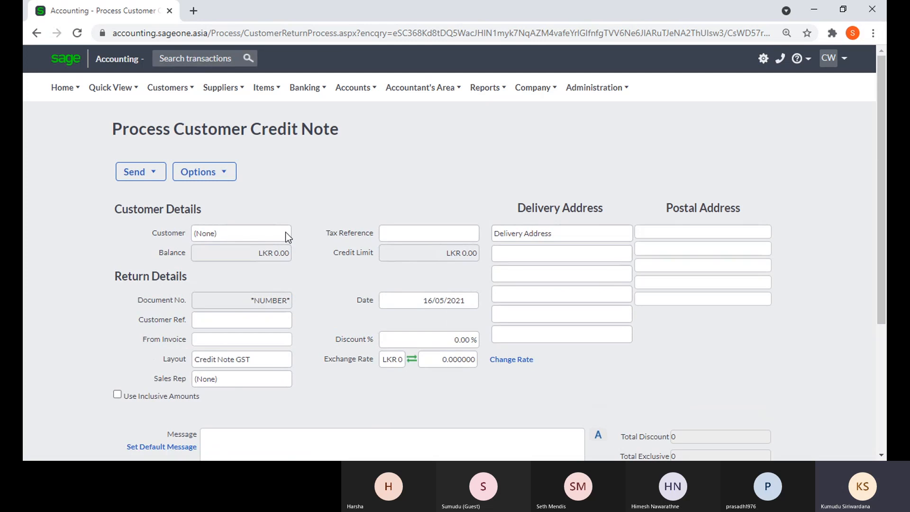
click(289, 239)
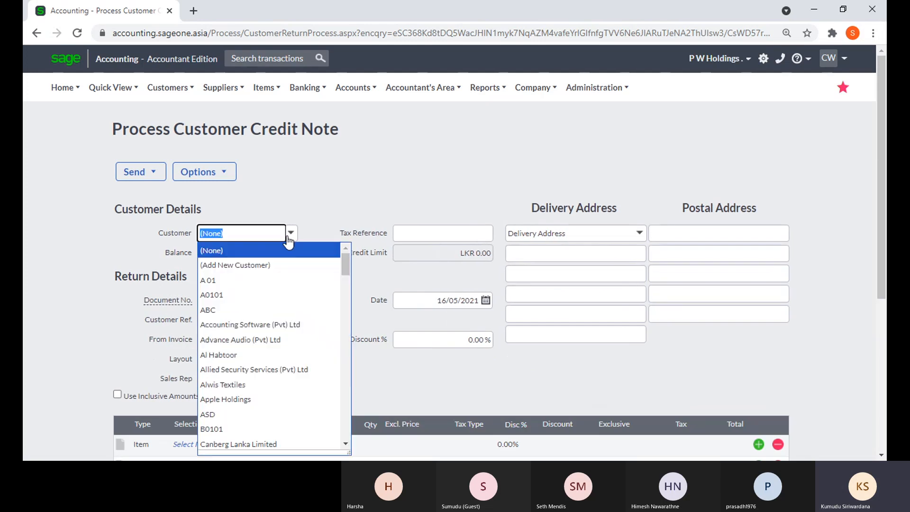
click(278, 321)
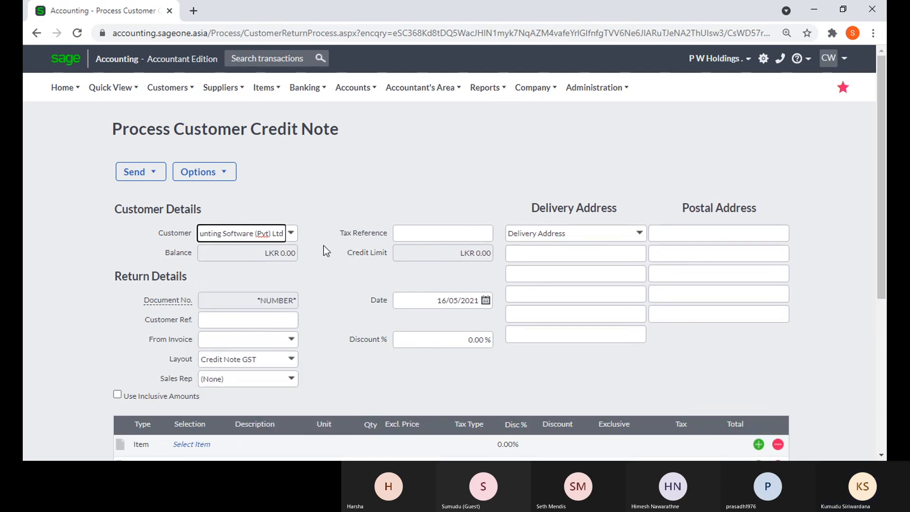
scroll(313, 291, down, 1)
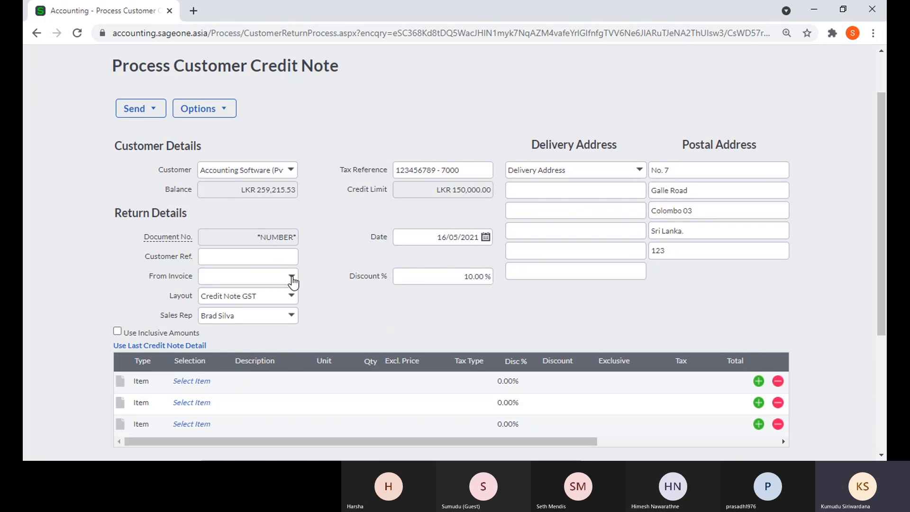
click(292, 279)
click(346, 81)
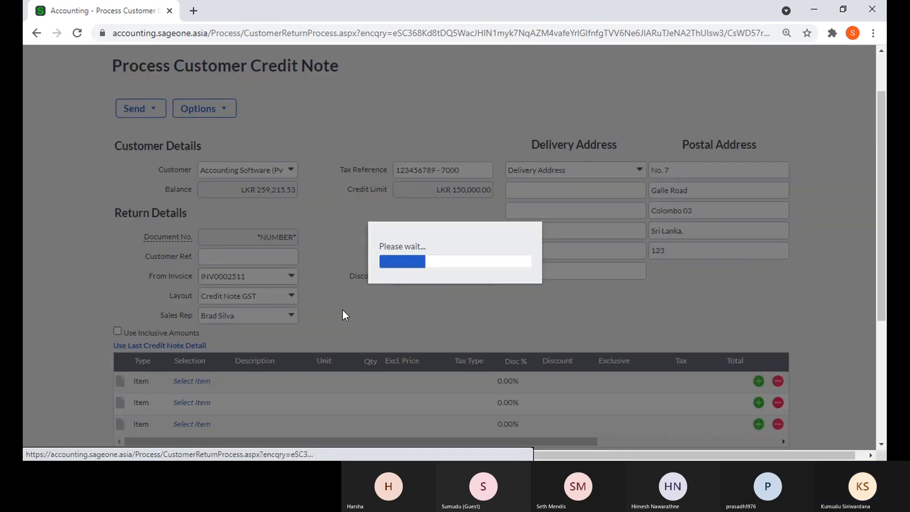
scroll(342, 315, down, 3)
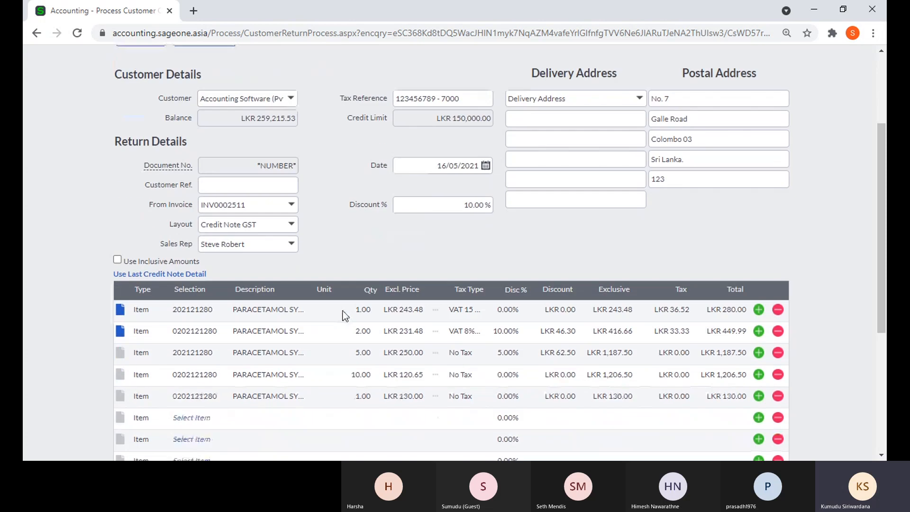
scroll(501, 328, down, 3)
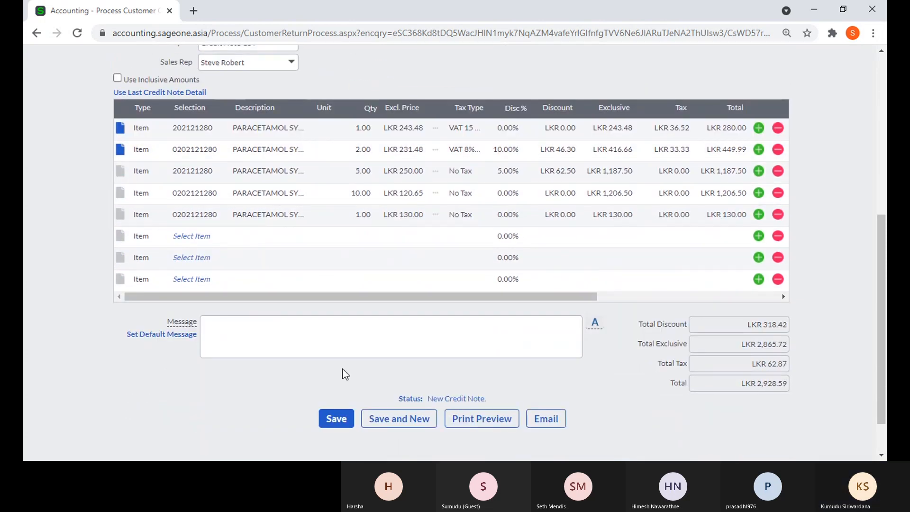
scroll(349, 369, up, 3)
scroll(345, 374, up, 5)
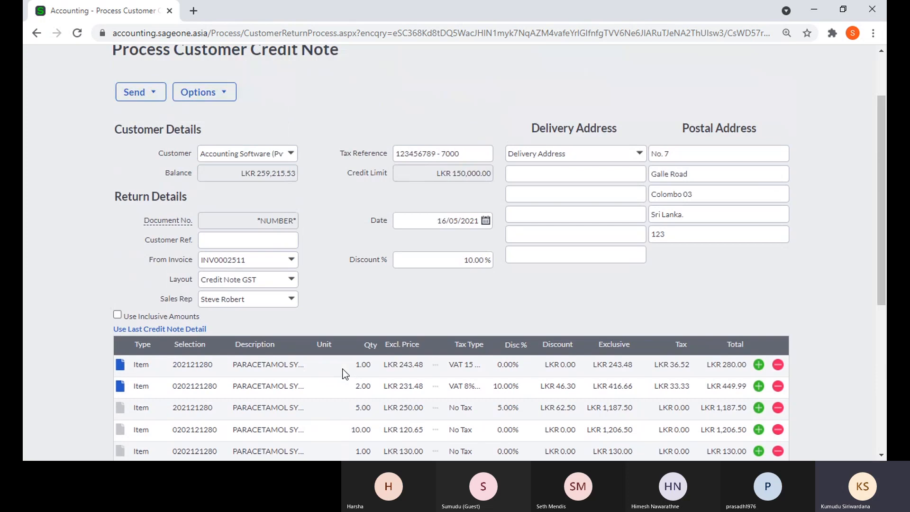
Discard the credit note based on INV0002511 and open the customer tax invoices list
click(152, 89)
mouse_move(160, 141)
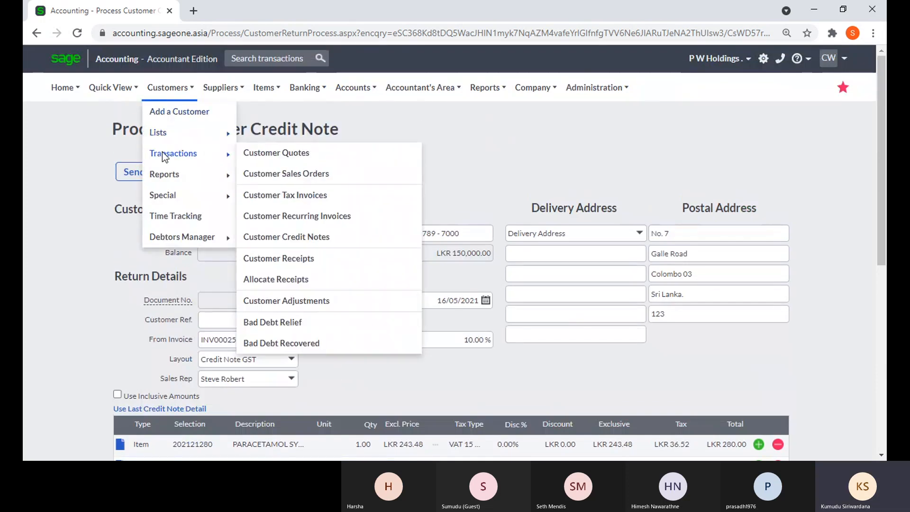
click(294, 199)
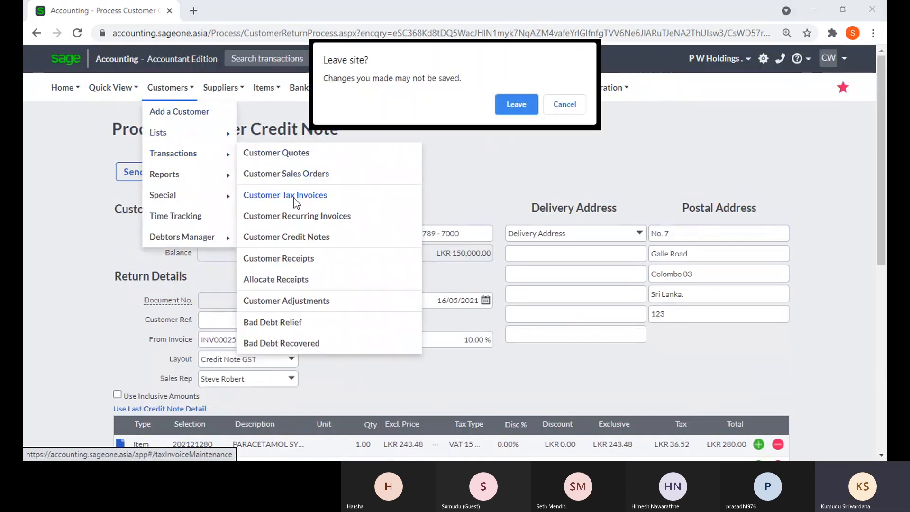
click(521, 101)
mouse_move(521, 100)
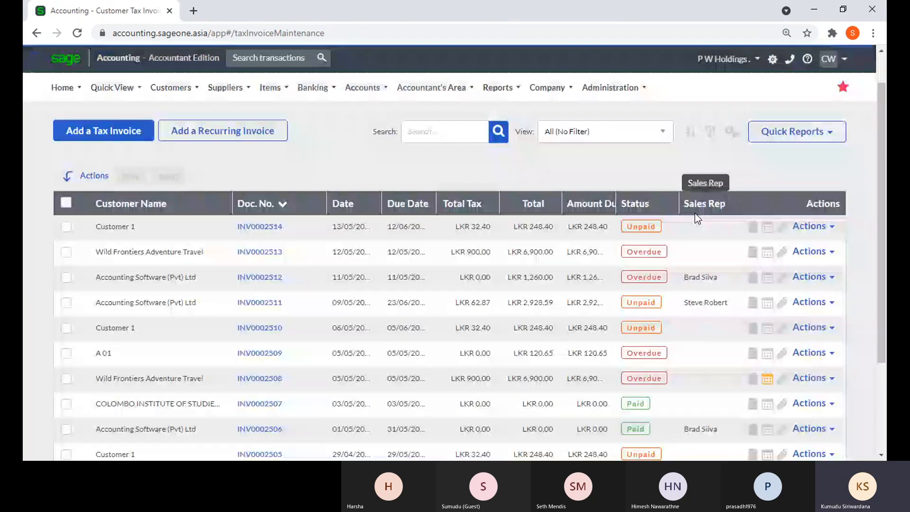
Create a credit note directly from Wild Frontiers Adventure Travel's invoice INV0002513 and review its line and totals
scroll(701, 220, down, 1)
click(810, 229)
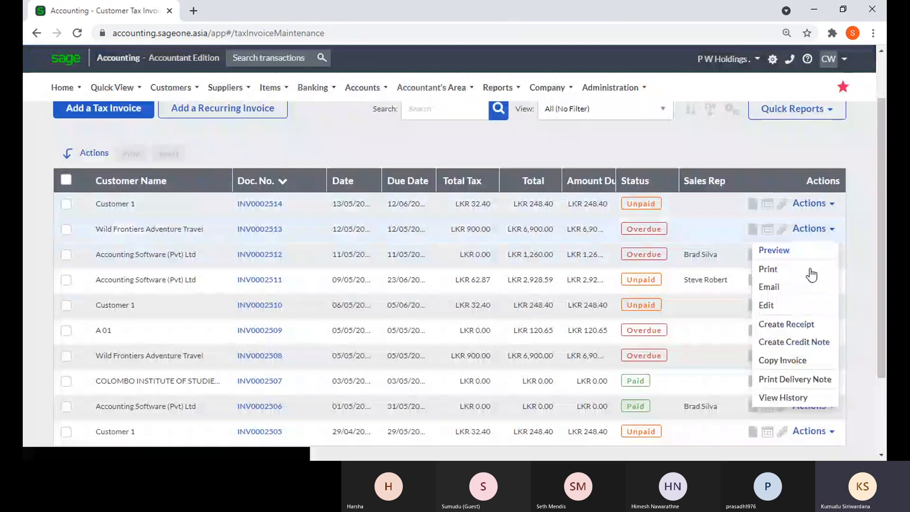
click(826, 345)
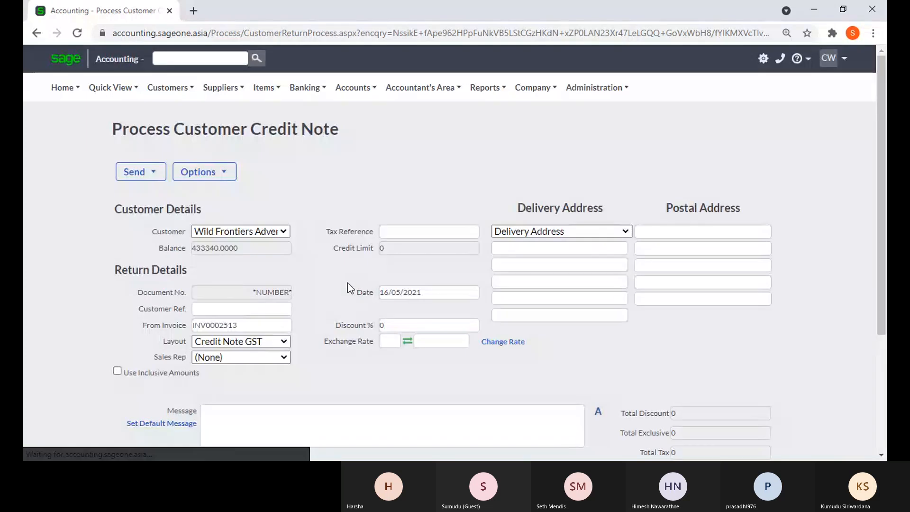
scroll(336, 162, down, 1)
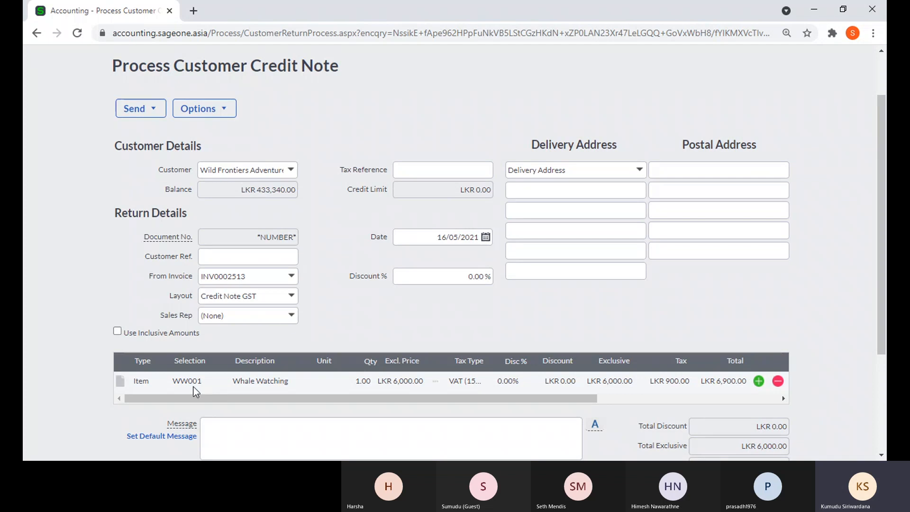
scroll(425, 337, down, 3)
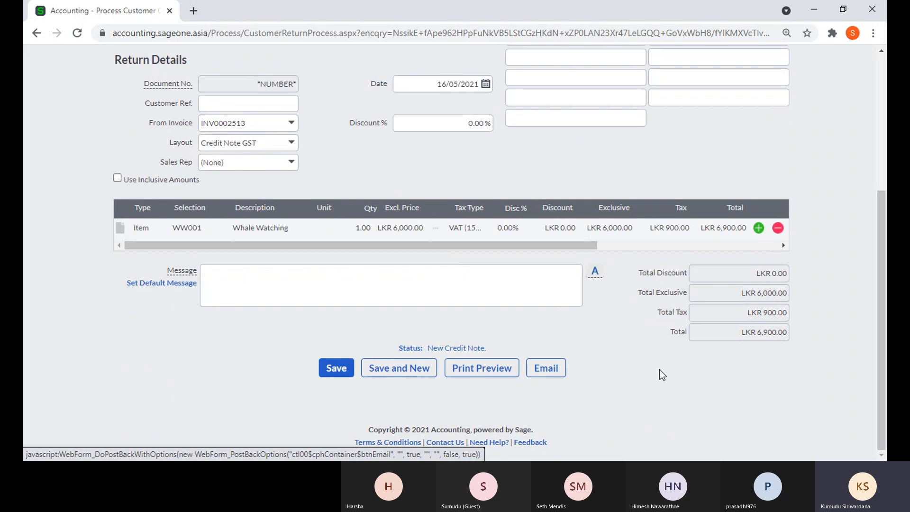
scroll(662, 375, up, 1)
scroll(659, 370, up, 2)
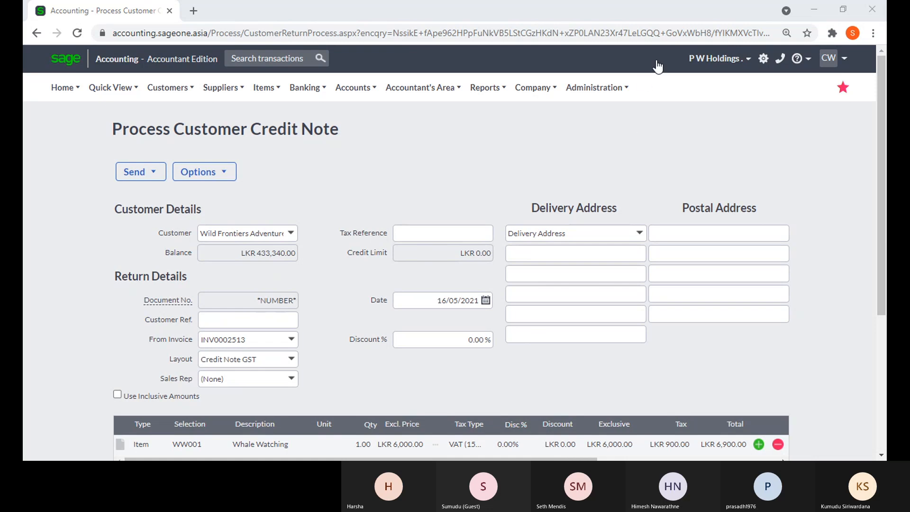
Leave the Wild Frontiers Adventure Travel credit note without saving and open the customer credit notes list
click(840, 149)
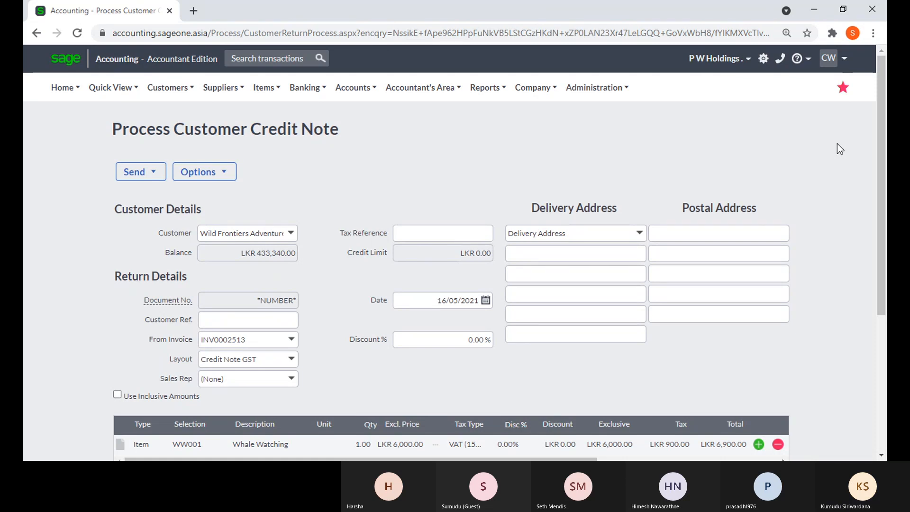
mouse_move(167, 80)
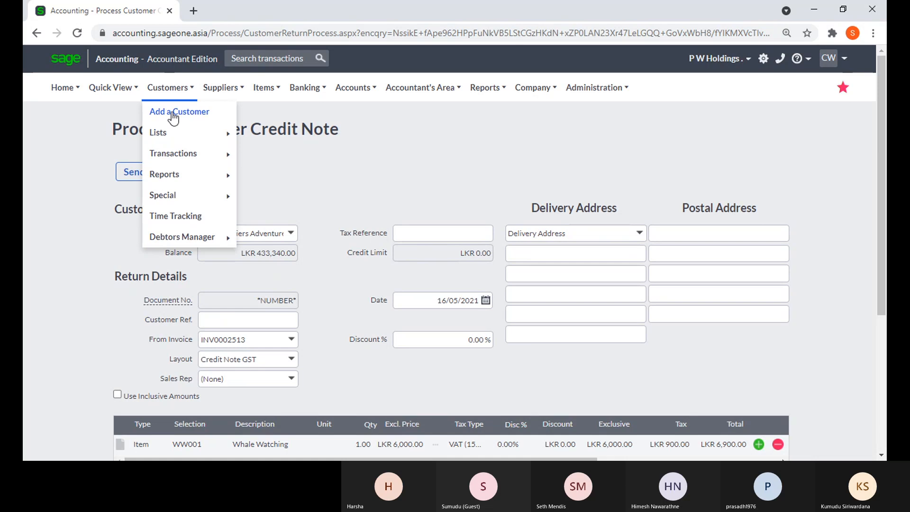
mouse_move(175, 159)
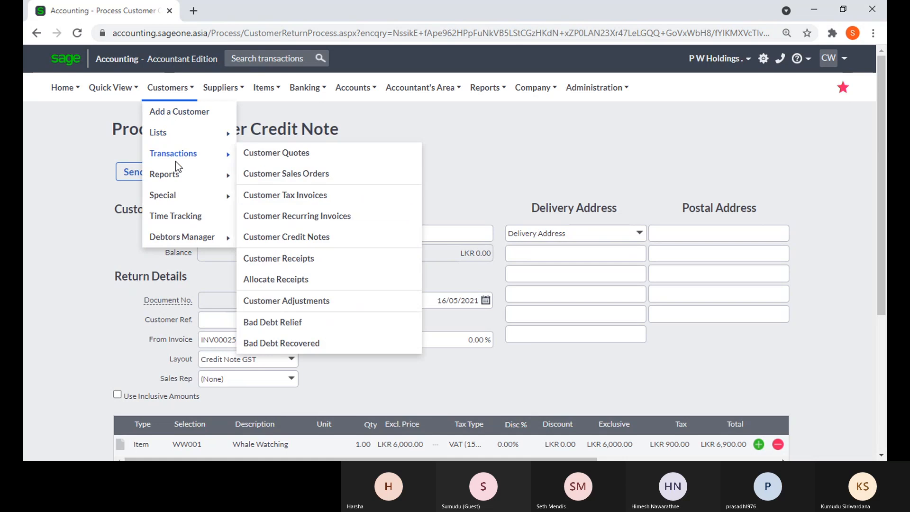
click(304, 244)
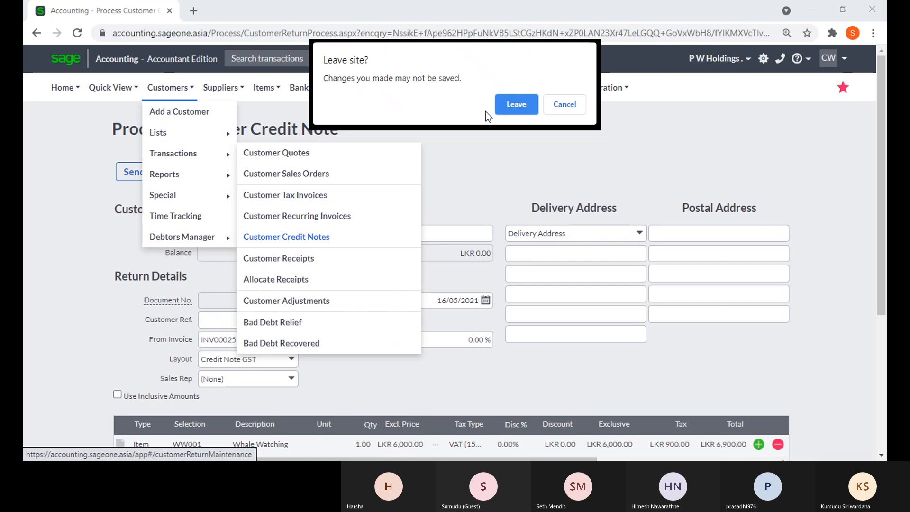
click(505, 110)
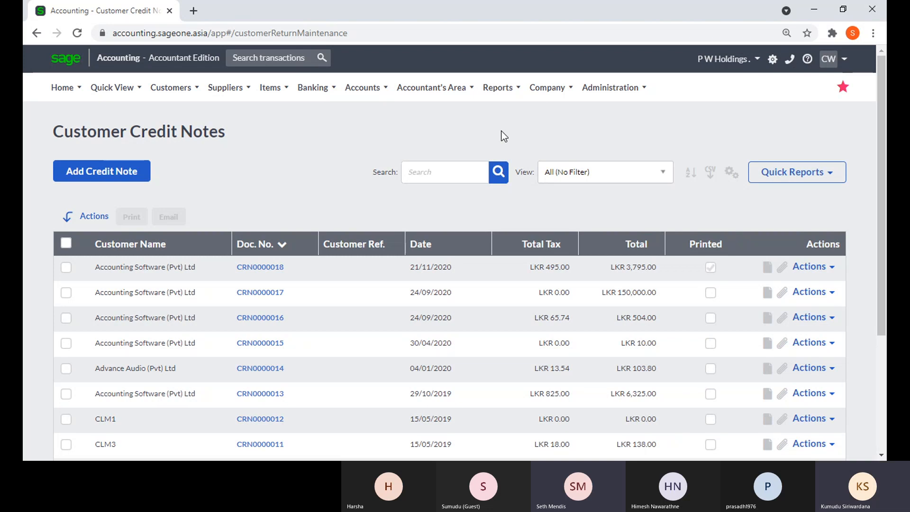
Open the customer tax invoices list and look through the invoices and their payment statuses
click(166, 93)
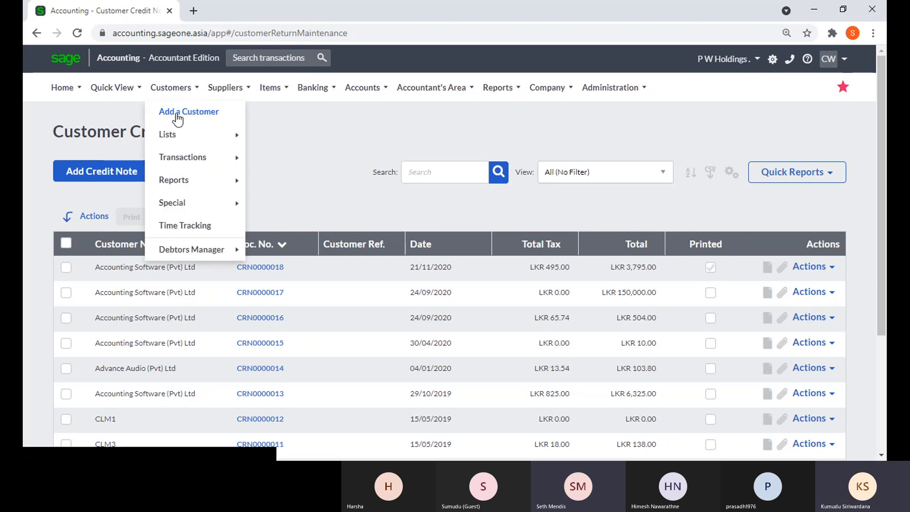
mouse_move(237, 158)
click(299, 199)
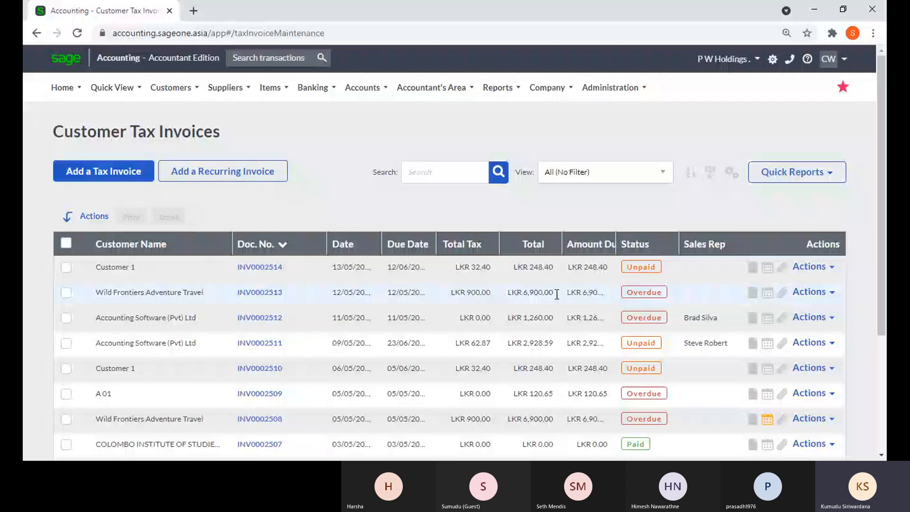
scroll(616, 296, down, 2)
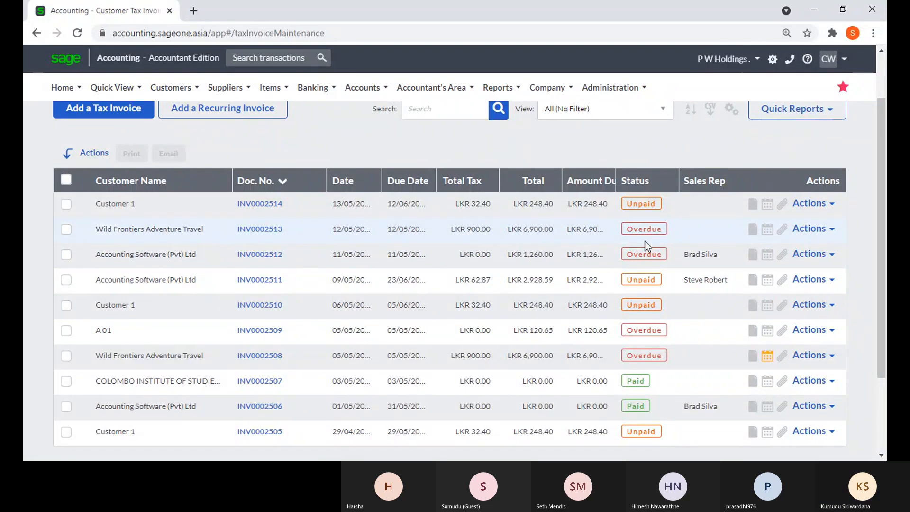
scroll(647, 245, down, 3)
scroll(647, 245, up, 3)
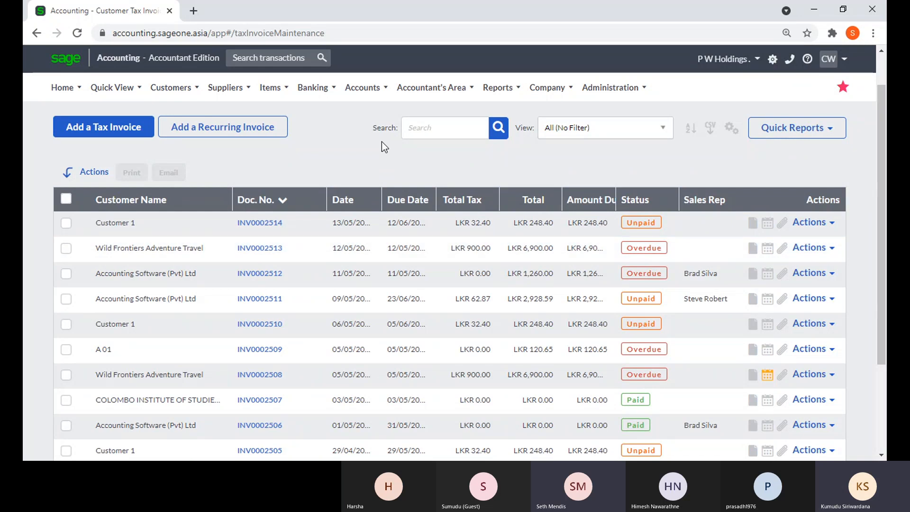
Open the customer receipt allocations and load all outstanding invoices for Accounting Software (Pvt) Ltd
mouse_move(173, 96)
mouse_move(181, 155)
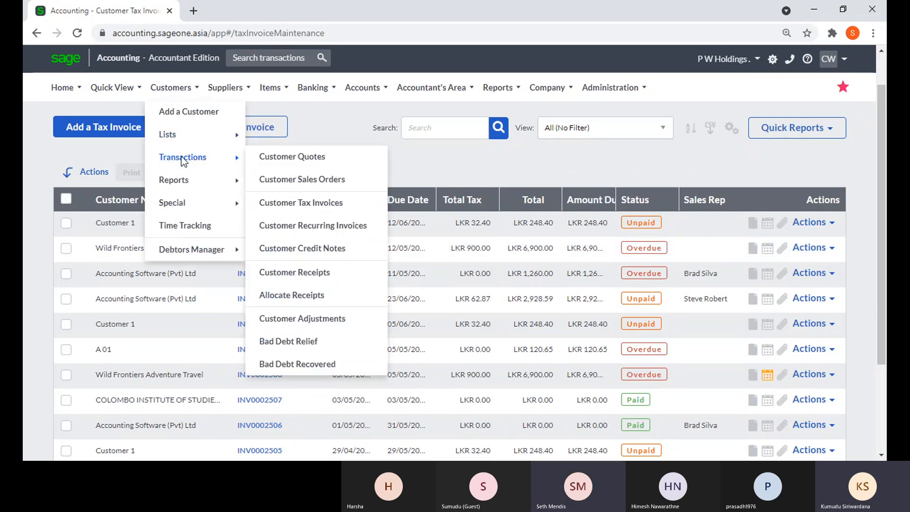
click(287, 301)
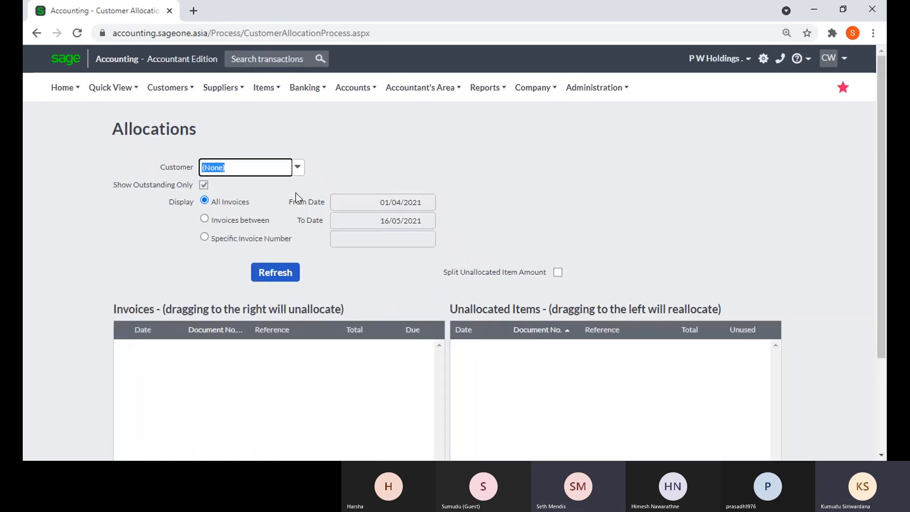
click(300, 176)
click(251, 244)
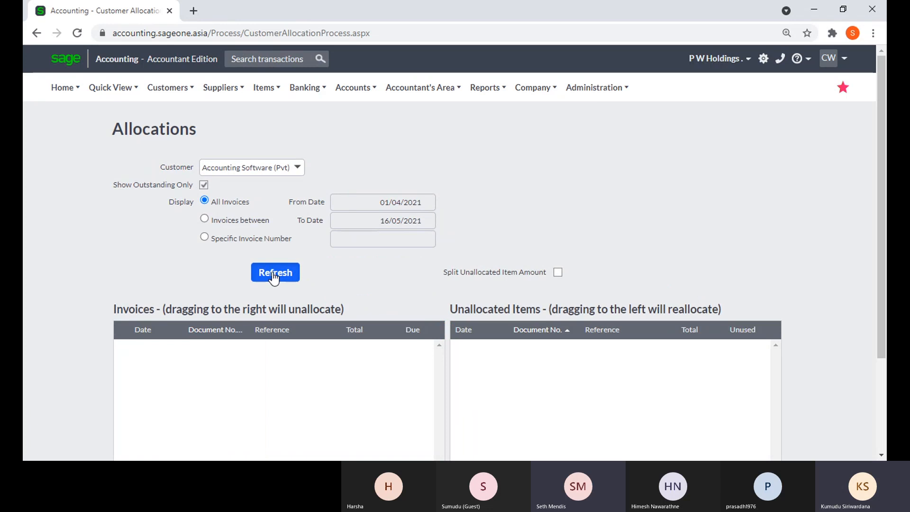
click(273, 274)
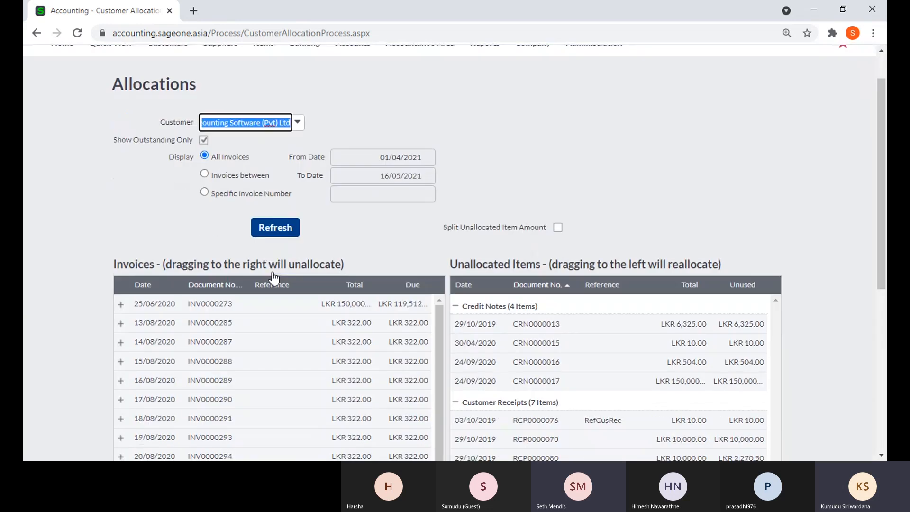
Allocate credit note CRN0000015 to invoice INV0000285 and collapse the invoice's allocation details
scroll(110, 243, down, 3)
click(121, 242)
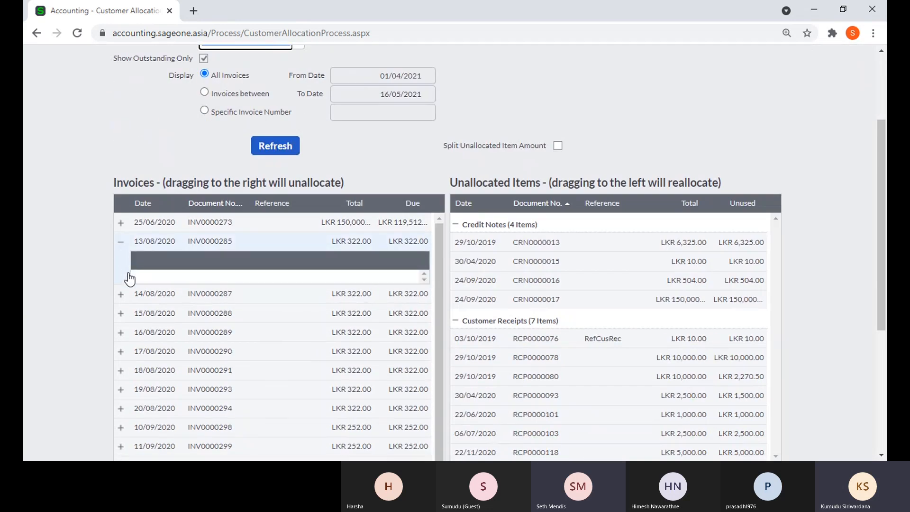
click(121, 242)
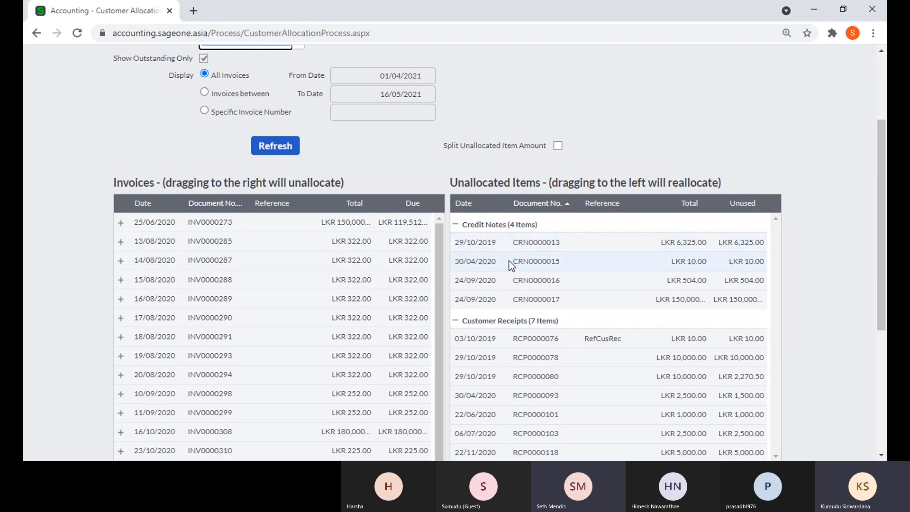
drag(509, 261, 416, 242)
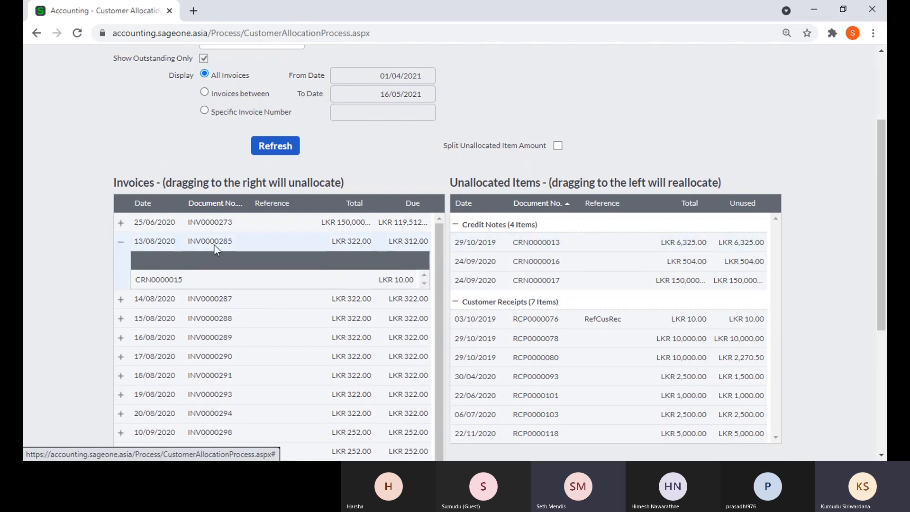
click(121, 241)
Leave the allocations and open the customer credit notes list
scroll(236, 258, up, 1)
scroll(236, 257, up, 2)
click(167, 87)
mouse_move(173, 153)
click(297, 237)
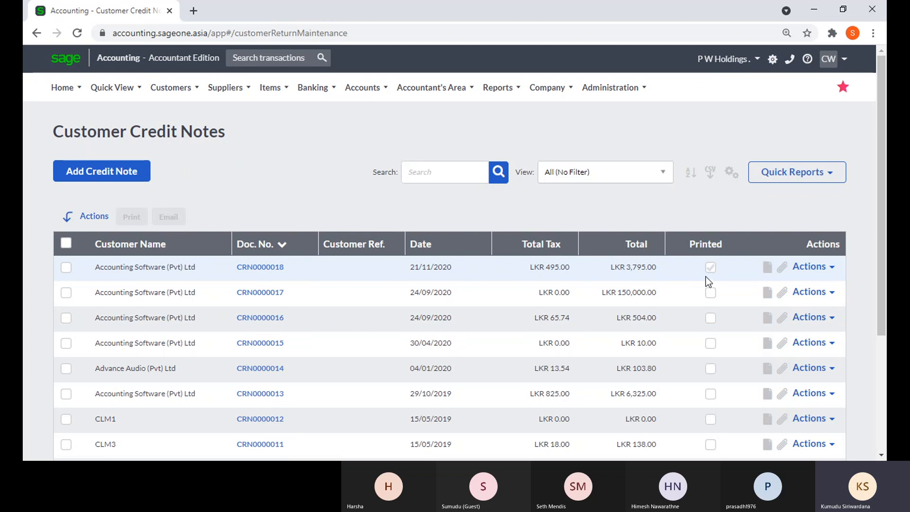
Examine the columns available for customising the credit notes grid and cancel without saving
click(727, 180)
click(693, 197)
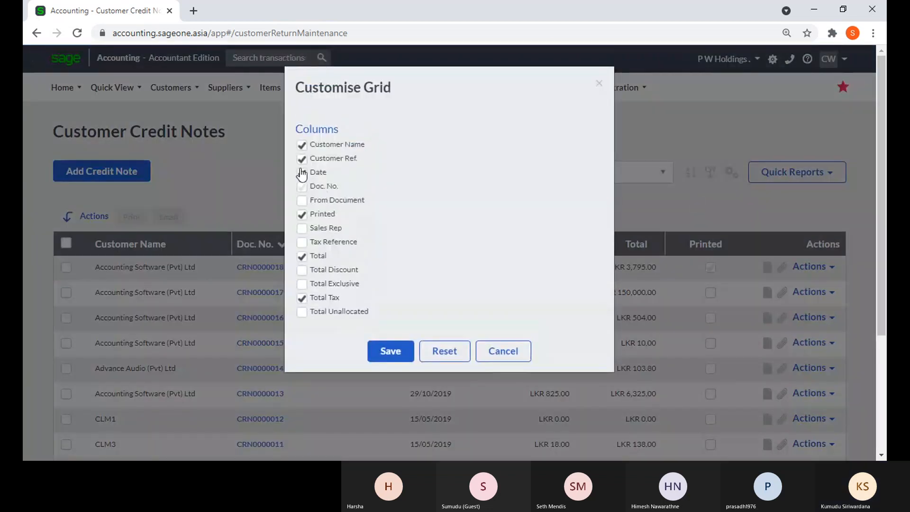
click(302, 173)
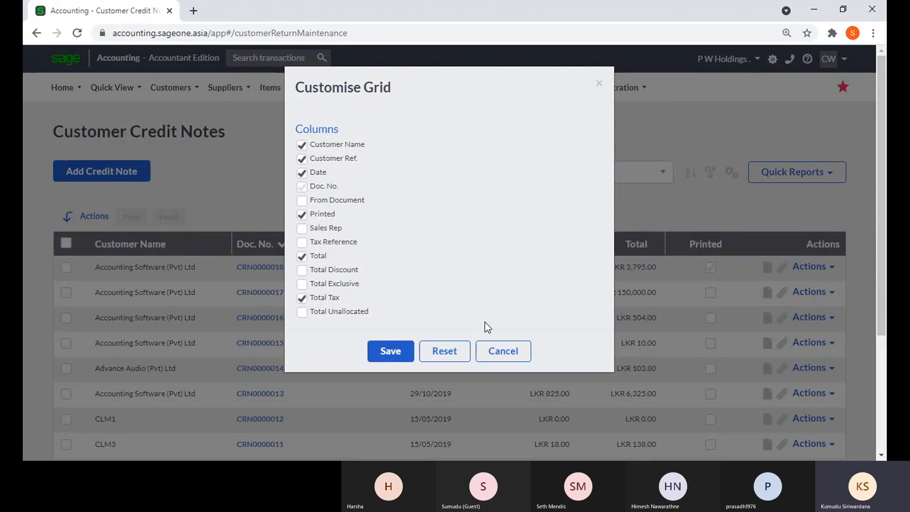
click(498, 353)
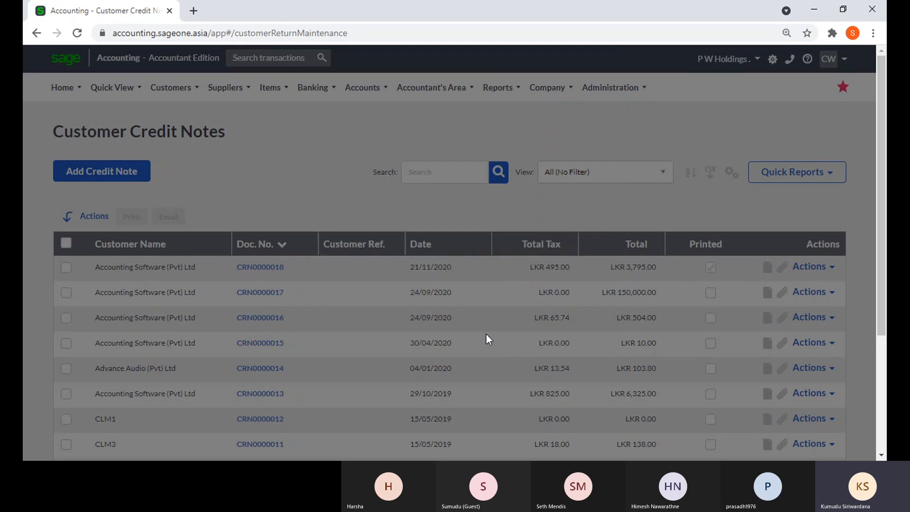
Search the credit notes for "clm" and clear the search to show the full list again
click(427, 171)
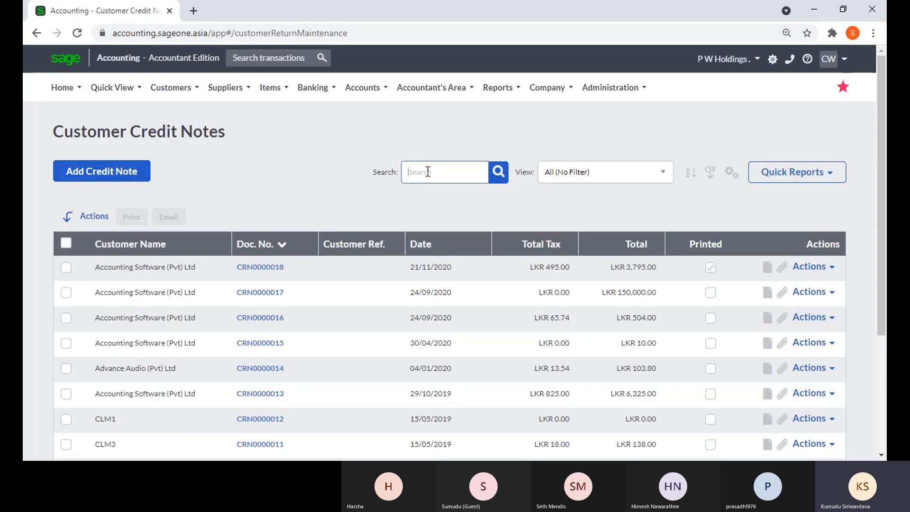
text(clm)
key(Return)
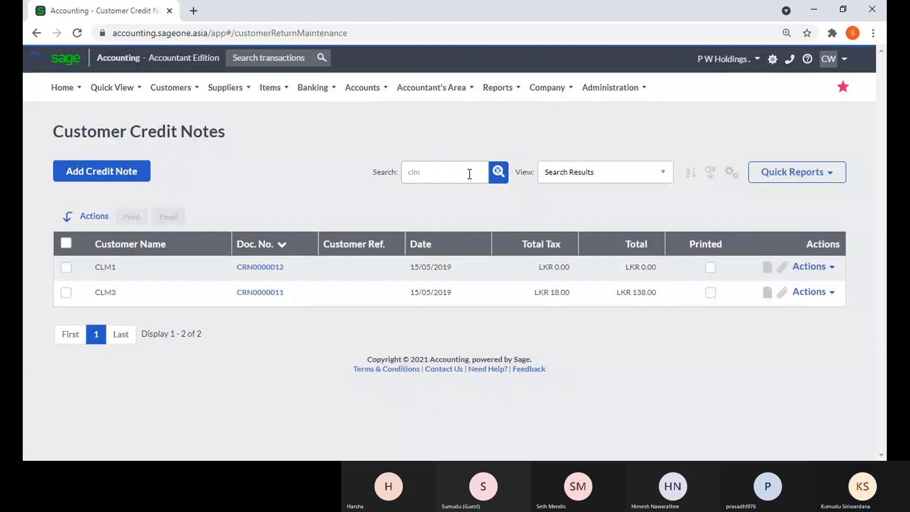
click(649, 178)
click(497, 176)
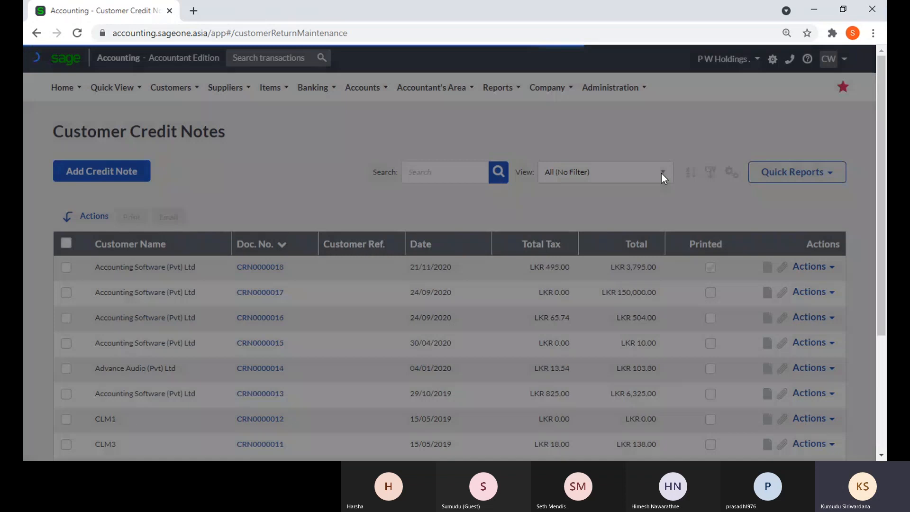
Examine the credit note view filters and the multi-column sorting options without applying any
click(662, 173)
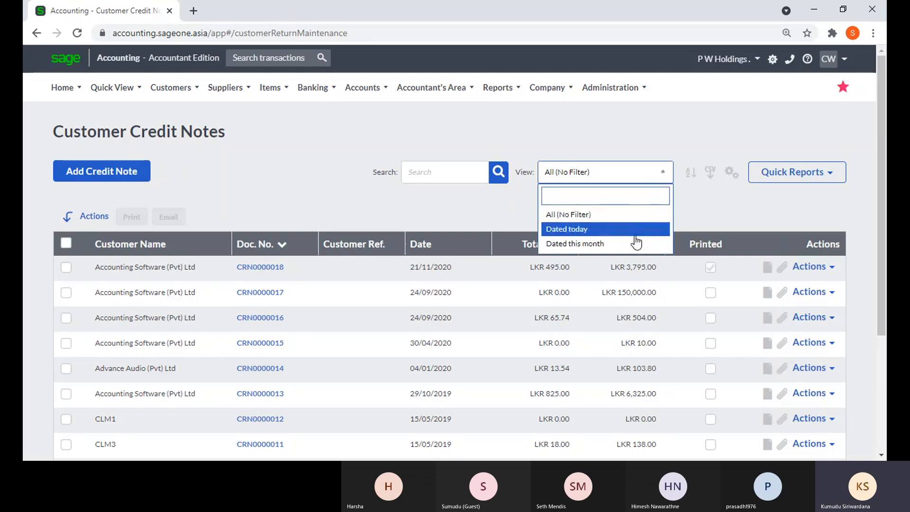
click(633, 168)
click(691, 174)
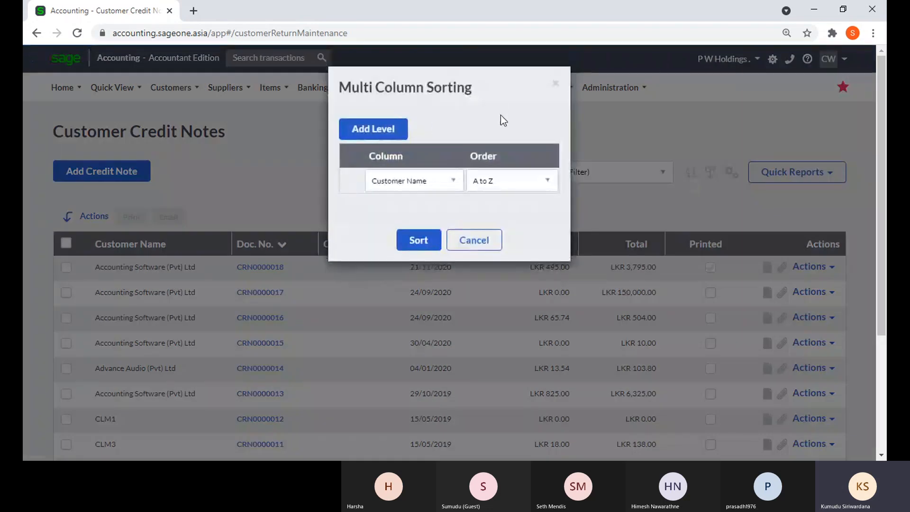
click(555, 85)
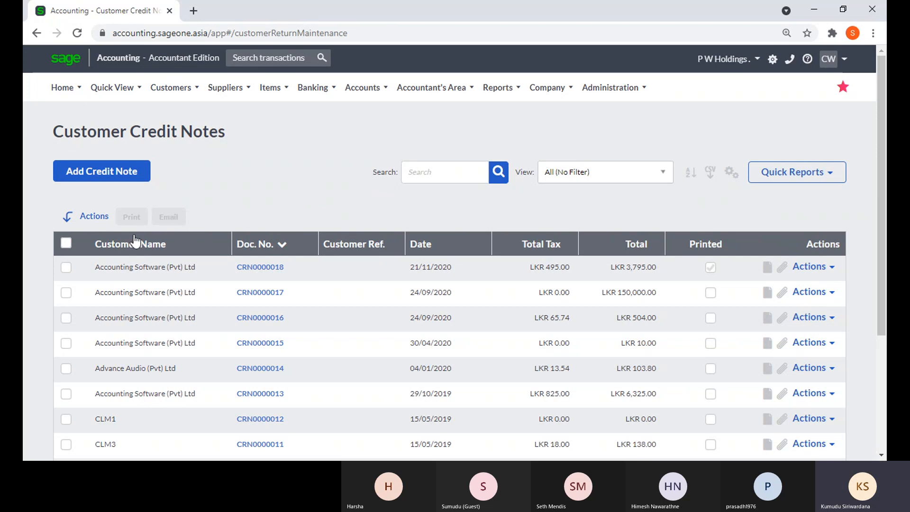
Mark credit notes CRN0000018 to CRN0000014 for batch printing or emailing and clear the selection again
click(66, 268)
click(66, 293)
click(66, 317)
click(67, 344)
click(66, 371)
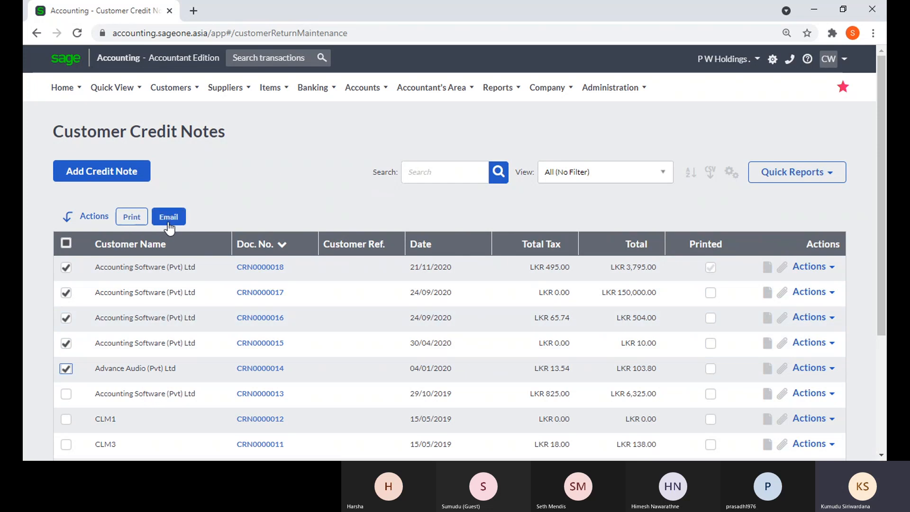
click(67, 267)
click(67, 293)
click(66, 318)
click(66, 344)
click(67, 369)
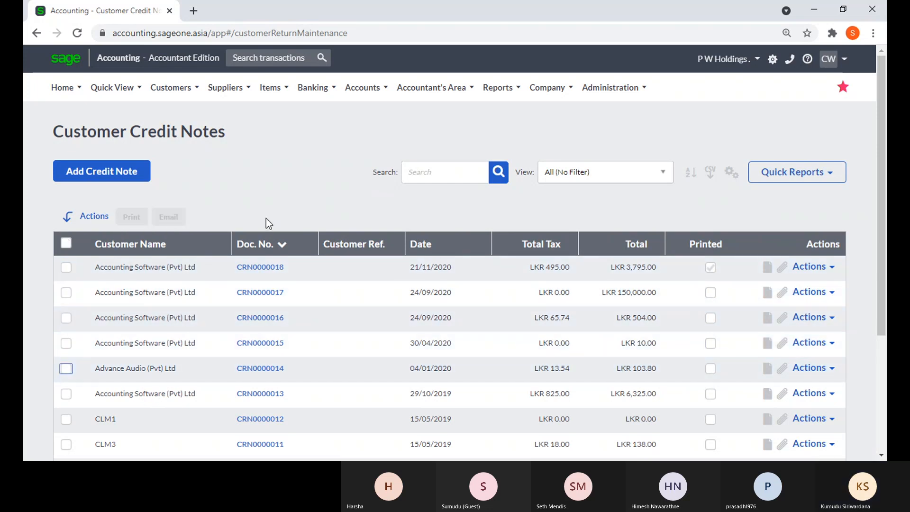
Look through the first and second pages of the customer credit notes list
scroll(353, 228, down, 3)
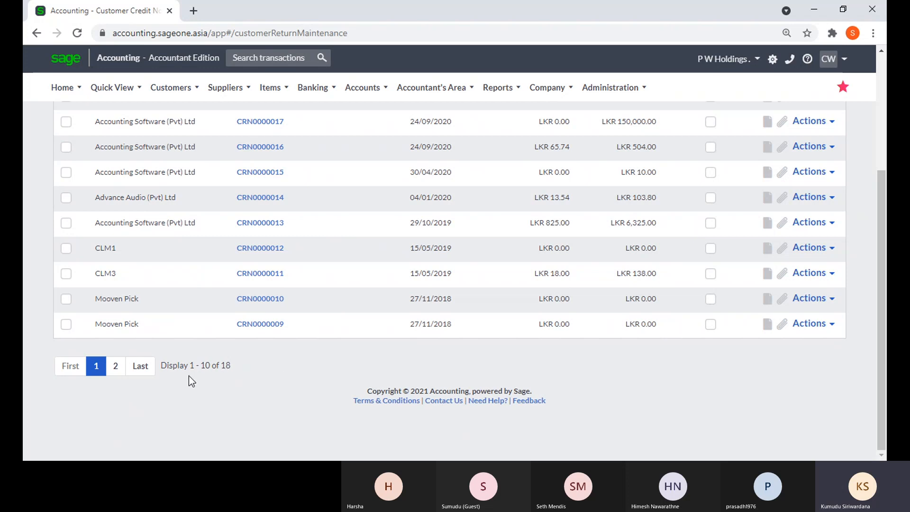
scroll(188, 375, up, 4)
scroll(211, 353, down, 4)
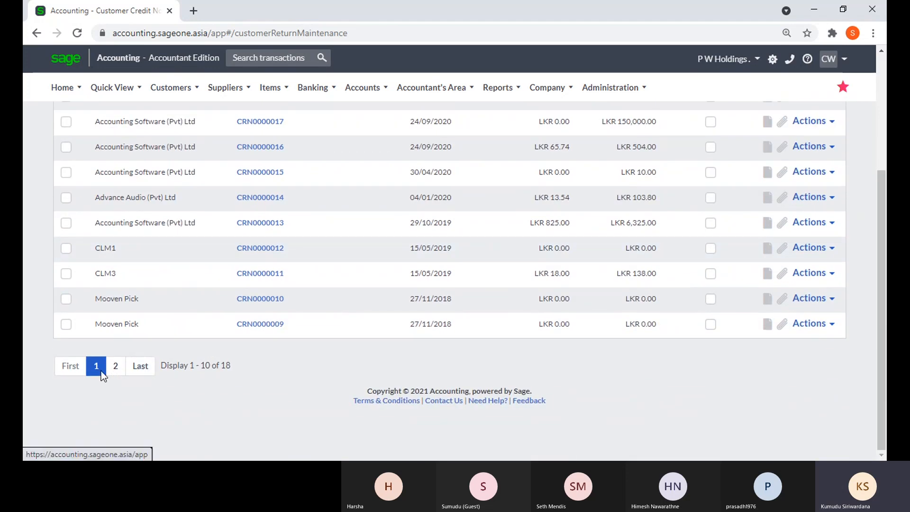
scroll(226, 274, up, 1)
scroll(226, 274, up, 1)
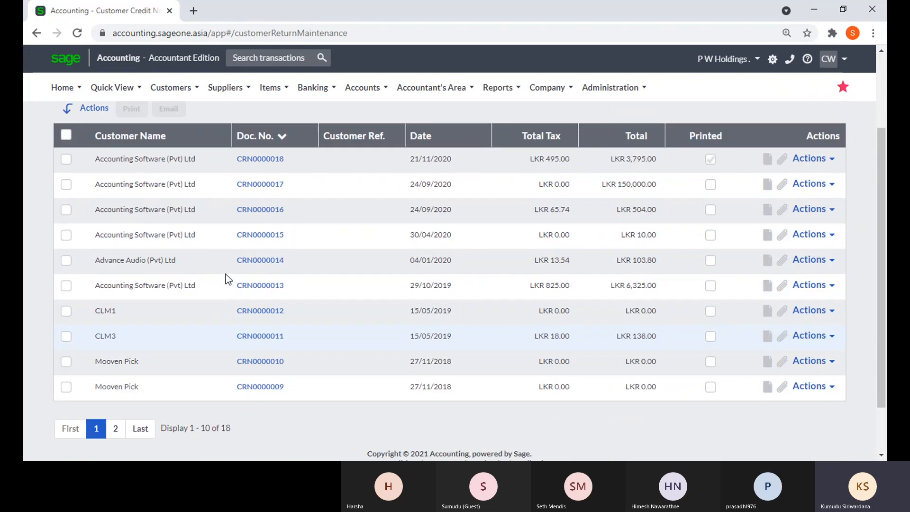
scroll(222, 321, down, 2)
click(116, 366)
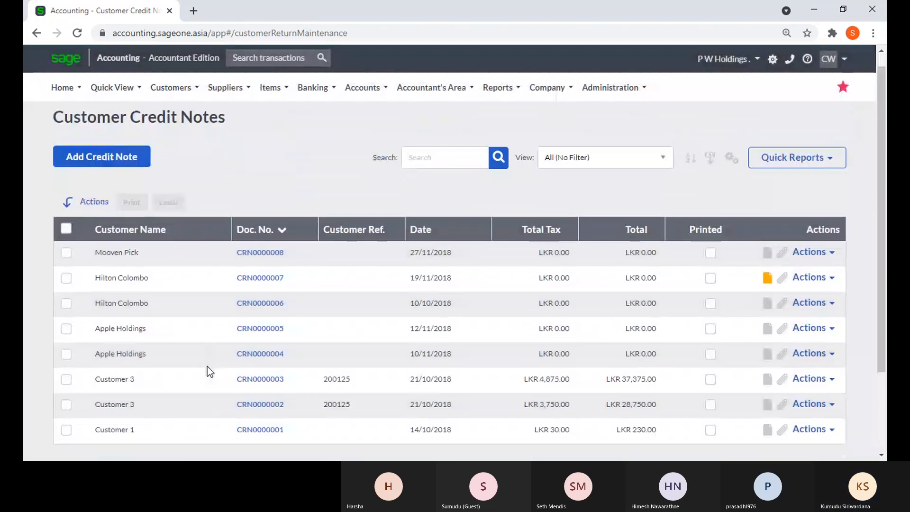
scroll(207, 366, down, 1)
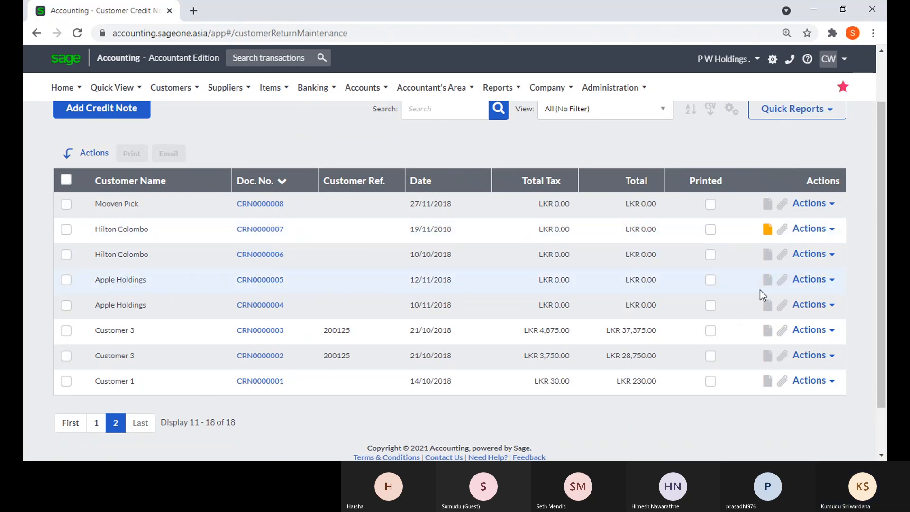
View the document notes attached to Hilton Colombo's credit note CRN0000007 and close them
click(767, 232)
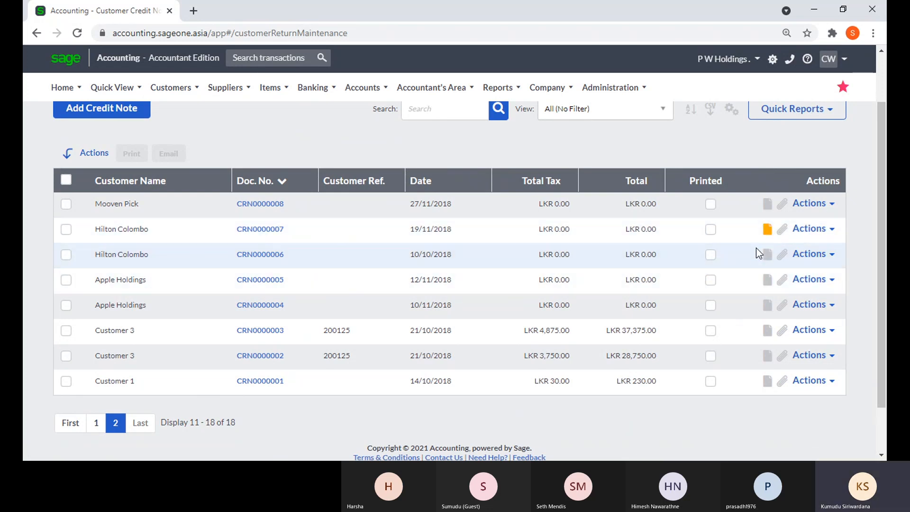
click(766, 231)
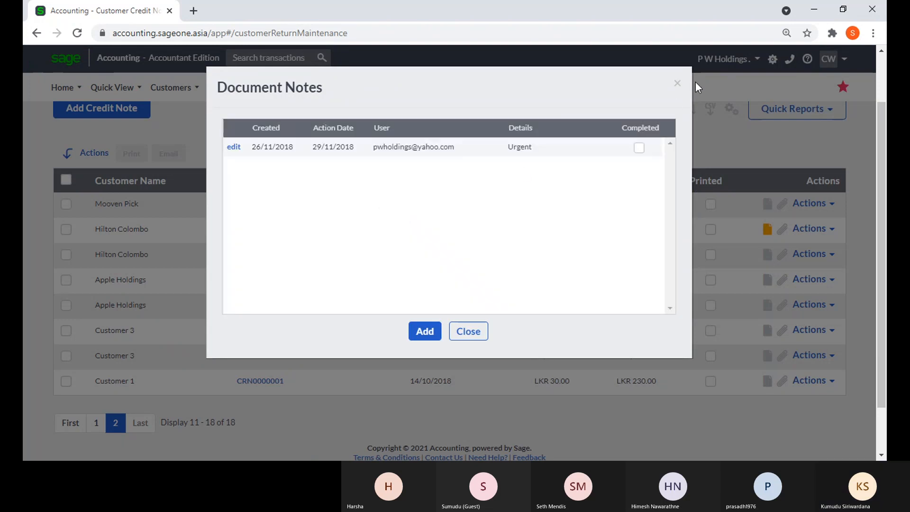
click(678, 85)
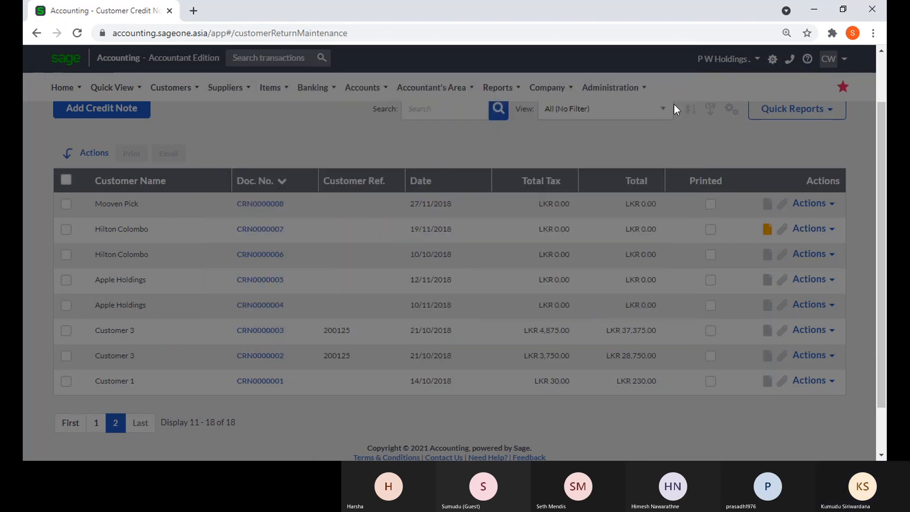
scroll(438, 320, up, 2)
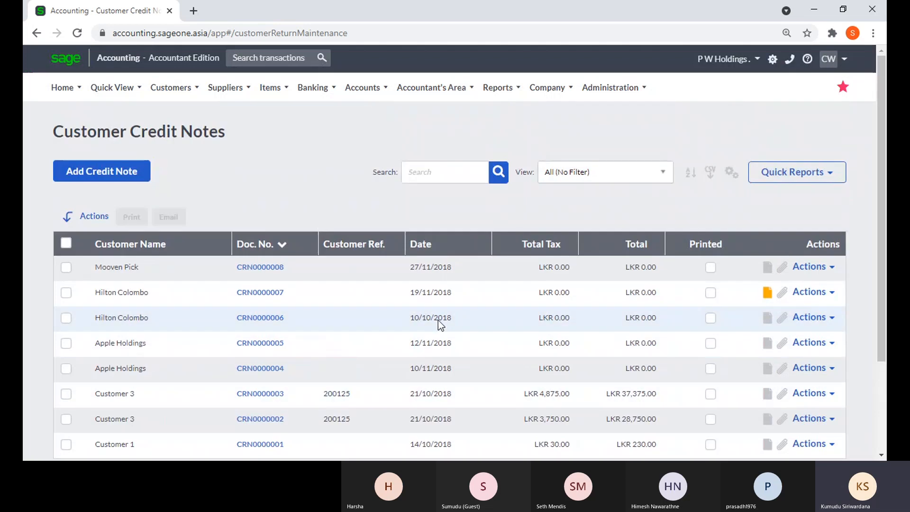
Open Mooven Pick's credit note CRN0000008, view its credit note history and close it
click(256, 269)
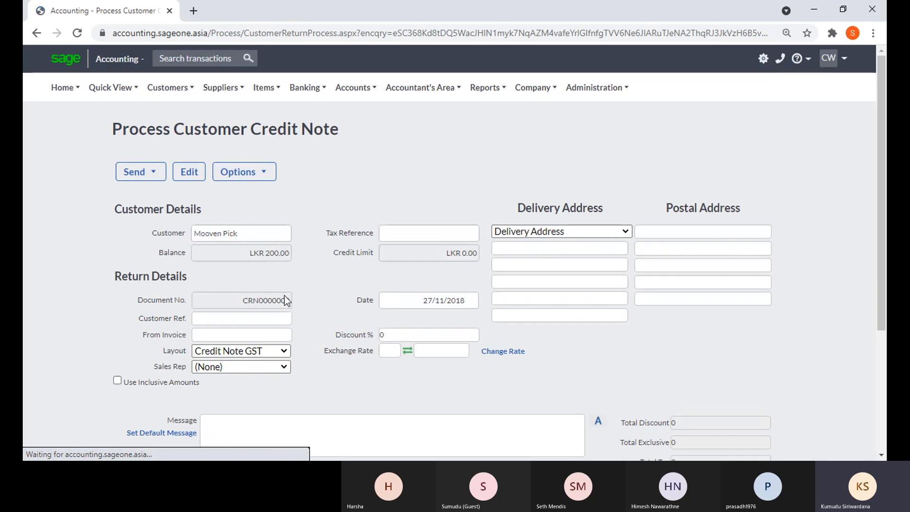
click(244, 172)
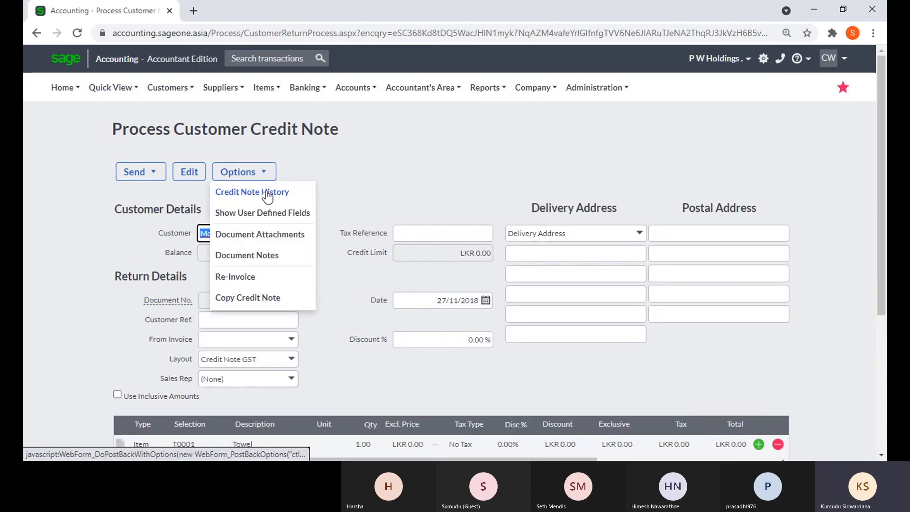
click(267, 194)
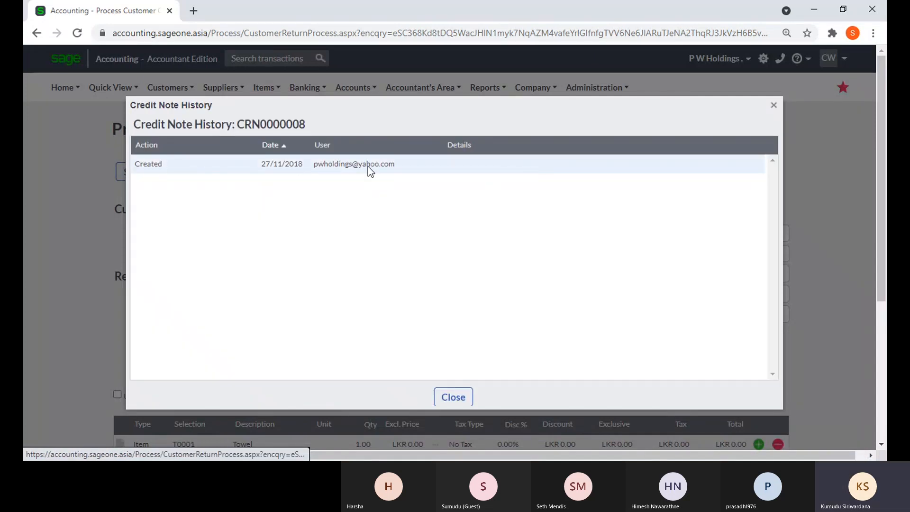
click(772, 106)
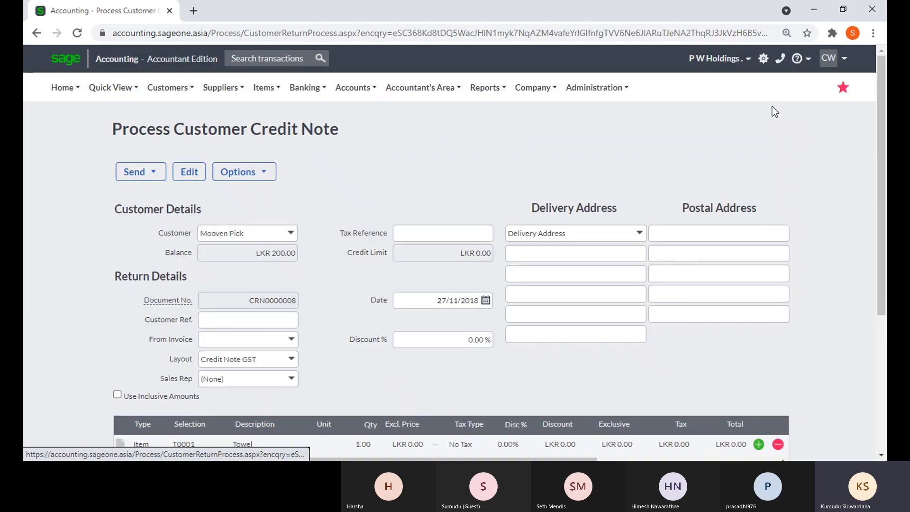
Examine the user defined fields of the Mooven Pick credit note and close them without saving
click(265, 173)
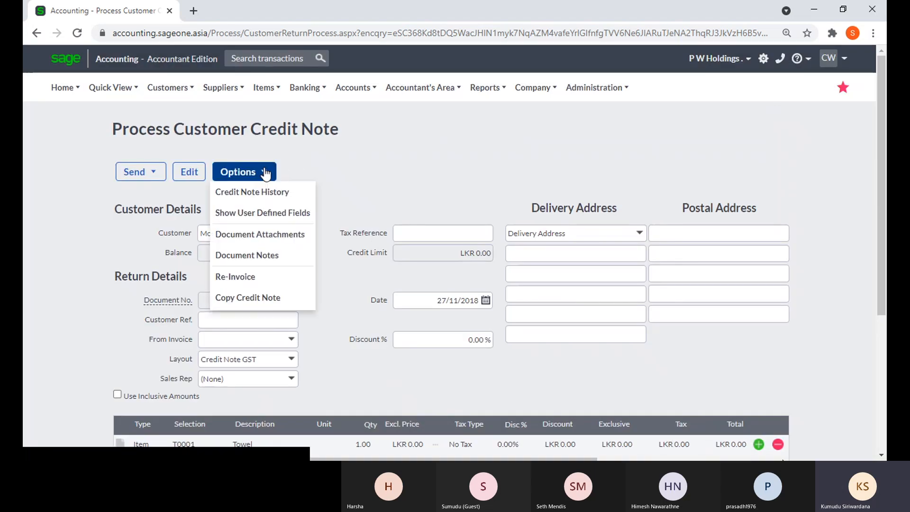
click(285, 212)
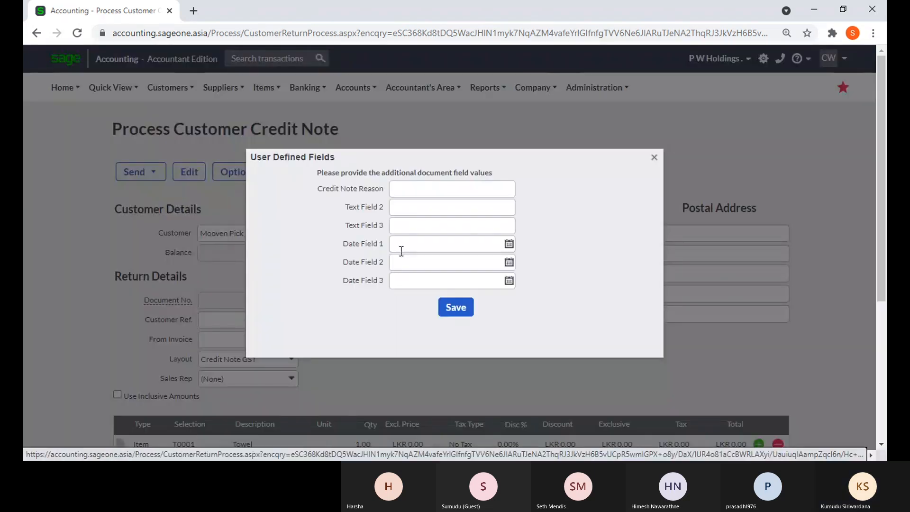
click(654, 156)
View the document attachments of the Mooven Pick credit note and close them without adding a file
click(246, 174)
click(250, 235)
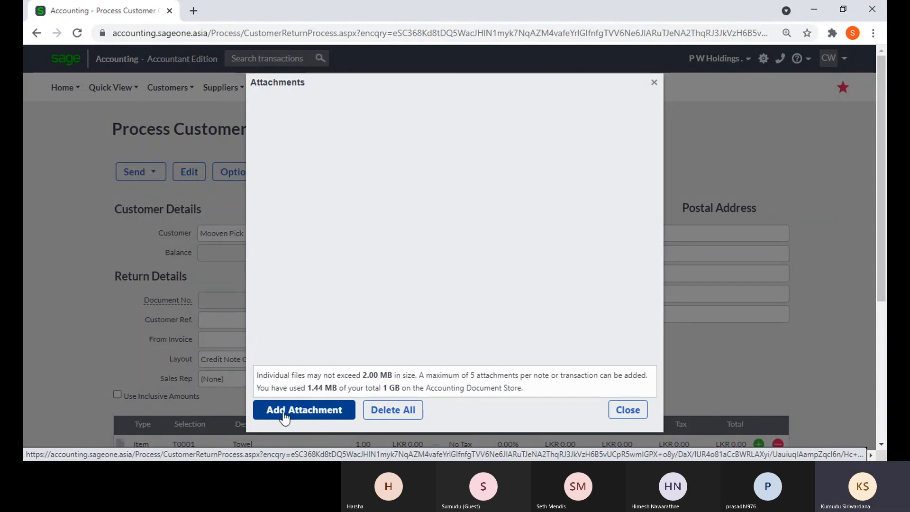
click(625, 417)
Open the credit note's document notes, view the blank form for a new note, and close both without saving
click(239, 172)
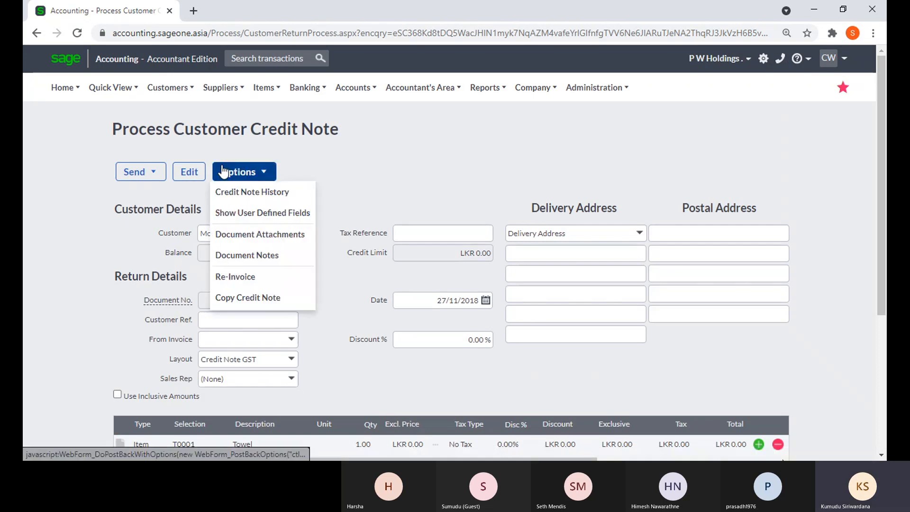
click(257, 259)
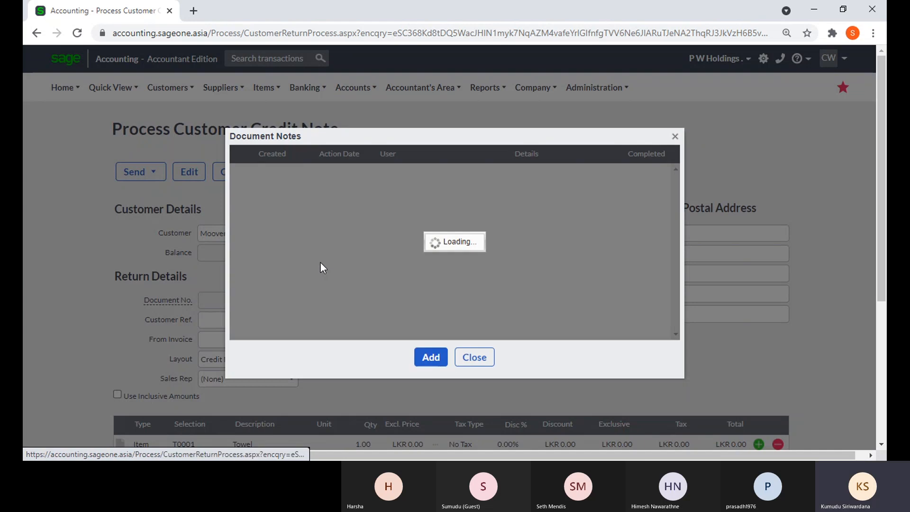
click(429, 364)
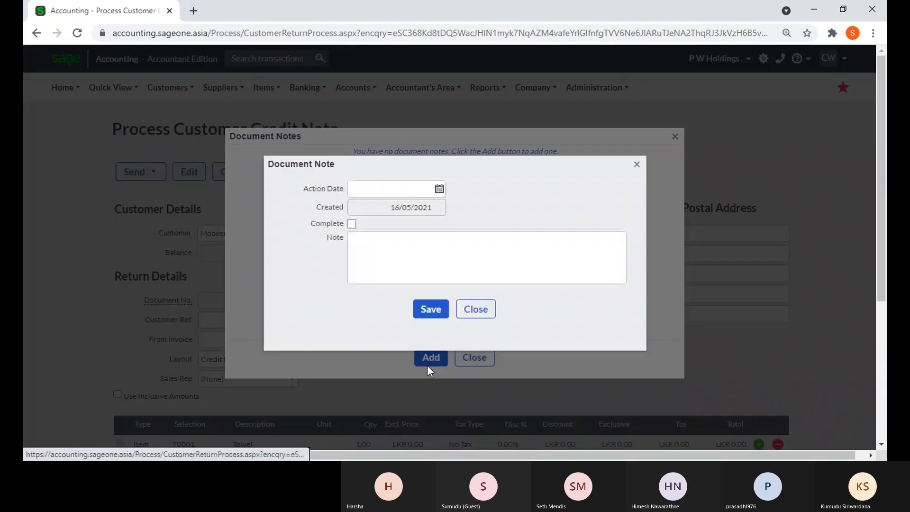
click(637, 164)
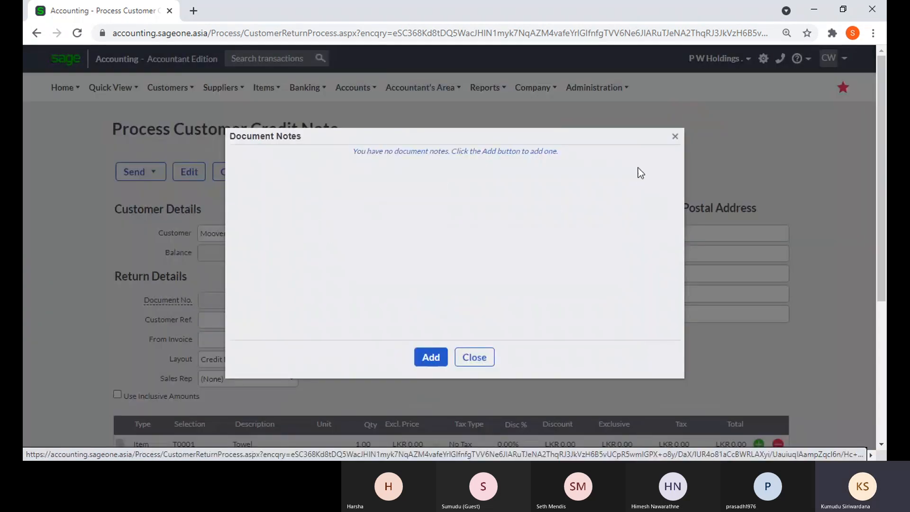
click(675, 137)
Review the credit note's re-invoice and copy options and its saving options, and return to the customer credit notes list
click(244, 171)
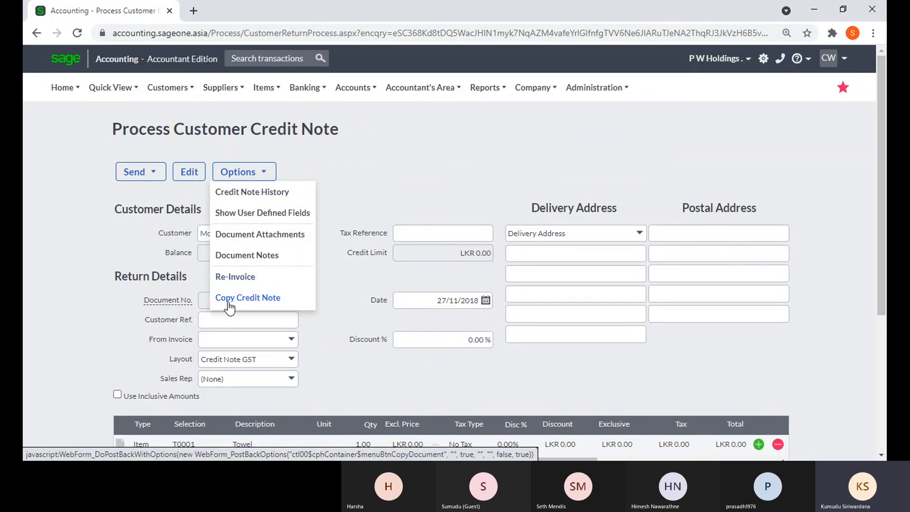
click(281, 309)
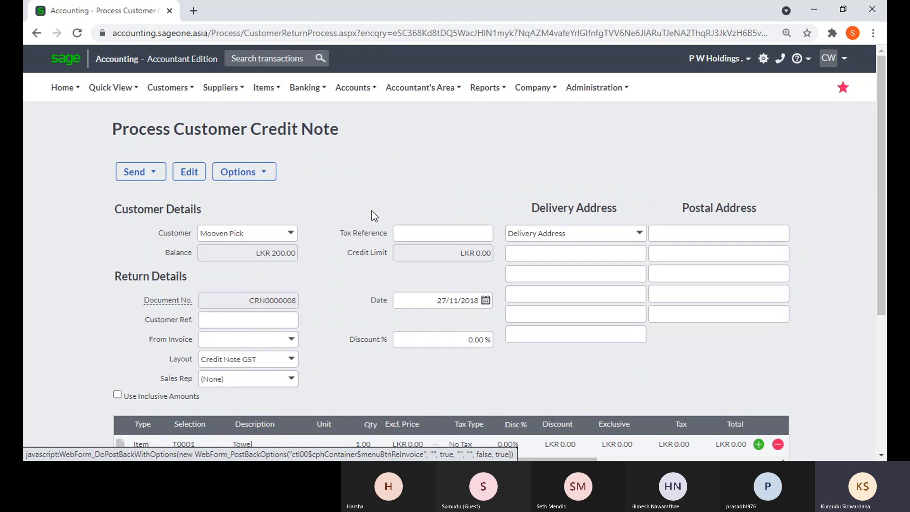
scroll(374, 197, down, 5)
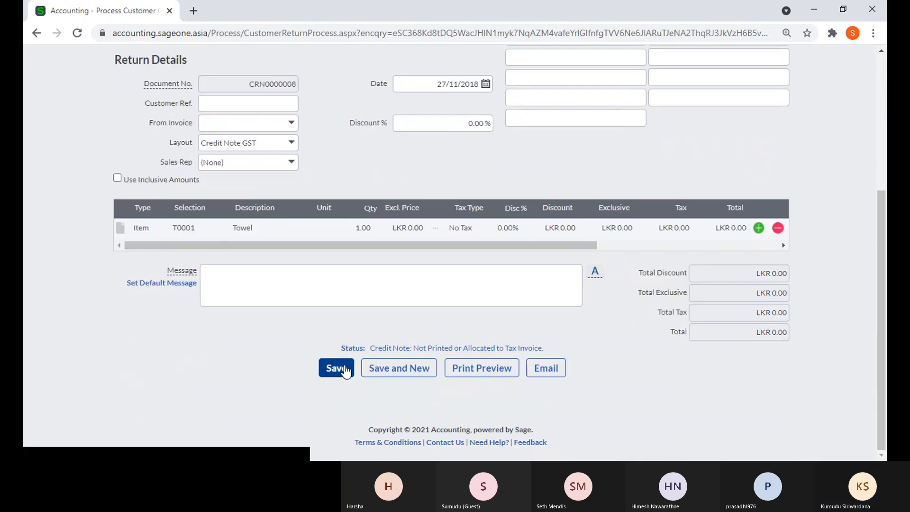
click(336, 368)
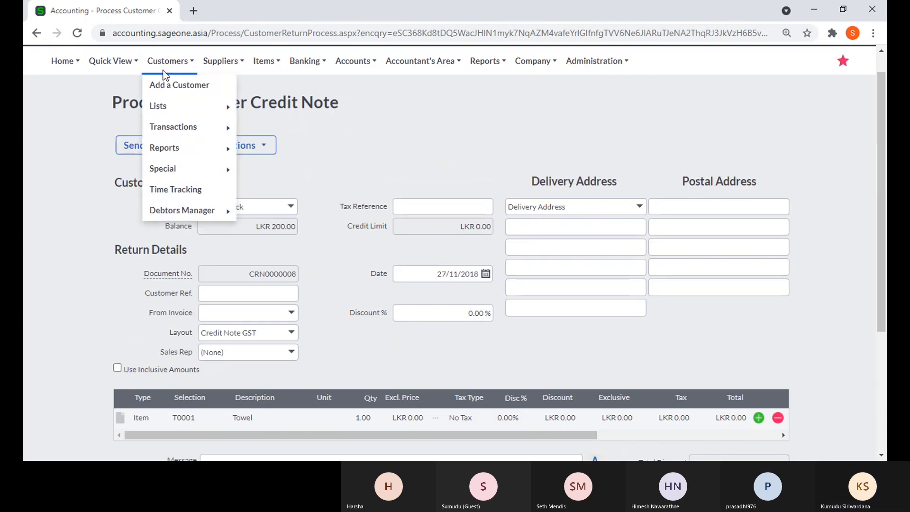
click(36, 33)
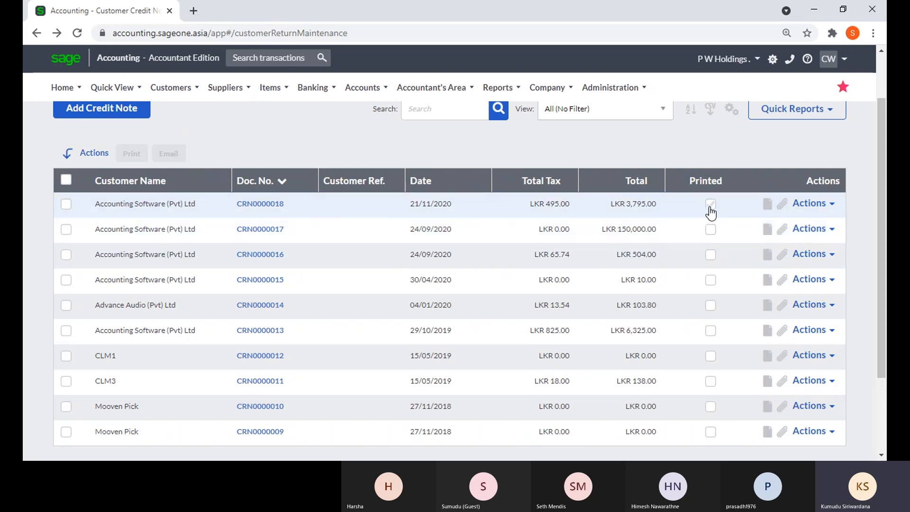
Sort the customer credit notes list by printed status, first in ascending and finally in descending order
scroll(709, 215, down, 2)
scroll(716, 215, up, 1)
click(709, 136)
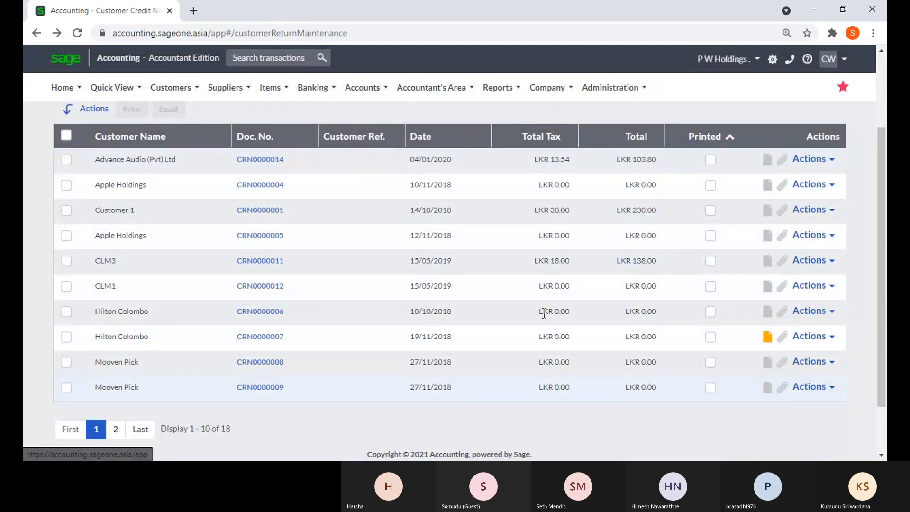
click(709, 143)
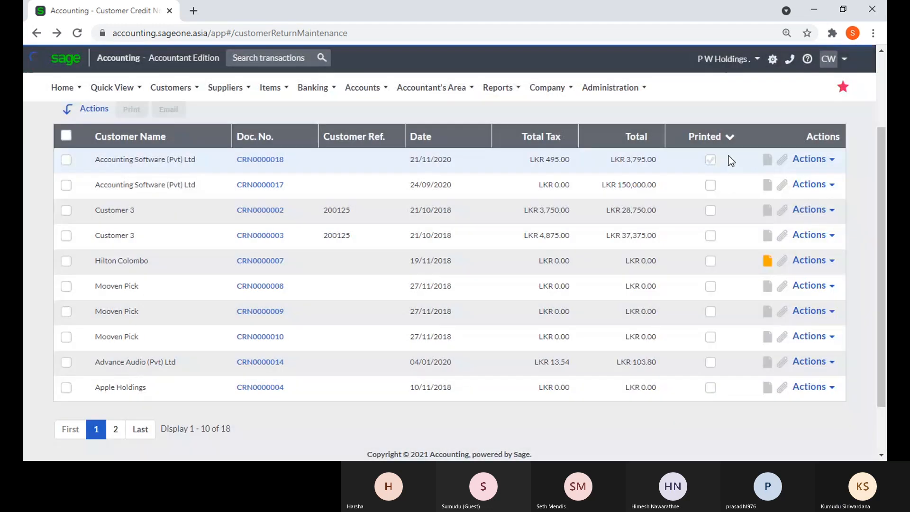
Sort the customer credit notes list by document number, switching between both directions and ending in ascending order
click(262, 137)
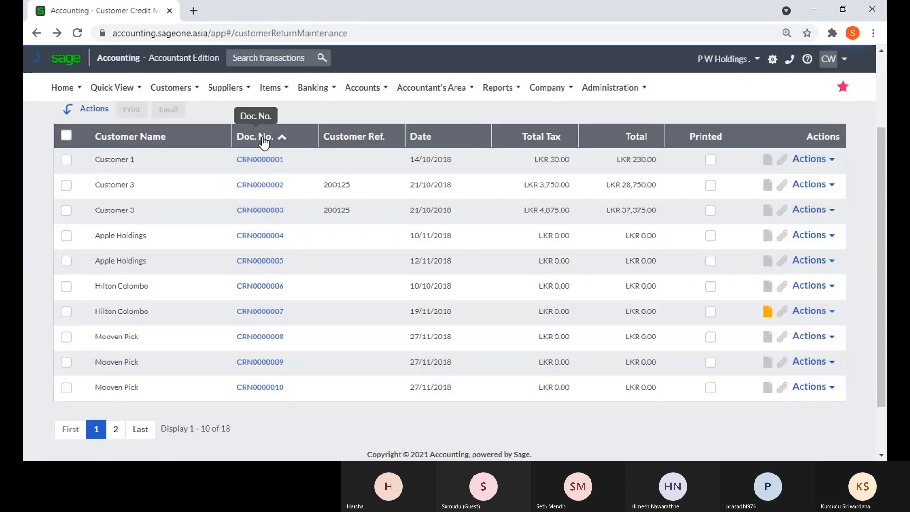
click(260, 137)
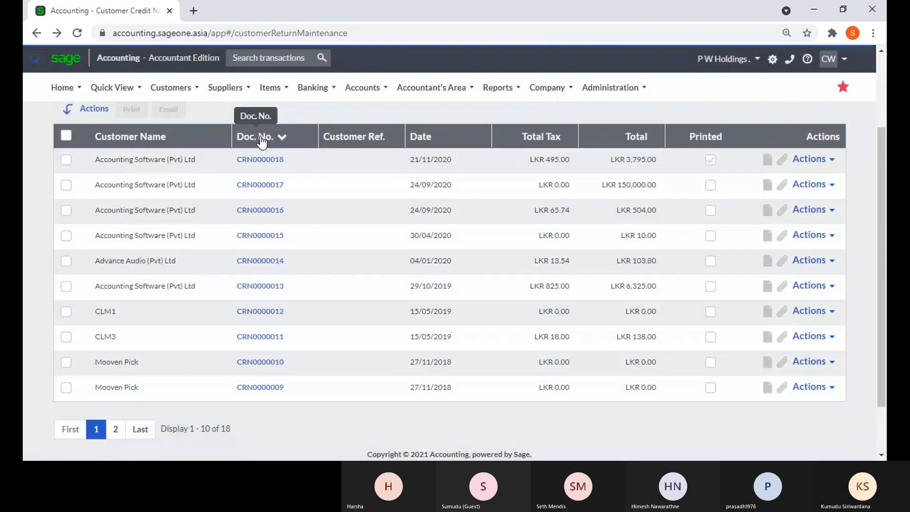
click(260, 135)
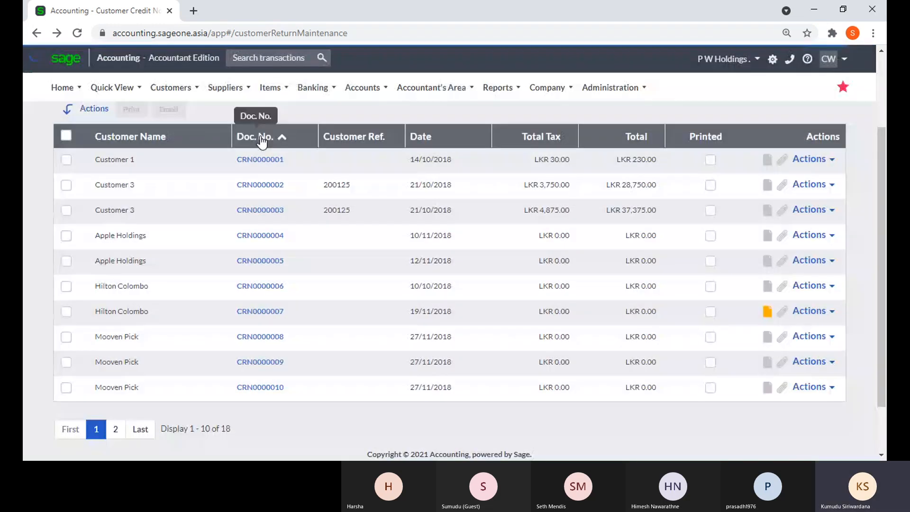
Open the customer receipts list and look over the available customer transaction types
scroll(260, 137, up, 3)
mouse_move(174, 88)
mouse_move(187, 183)
mouse_move(186, 159)
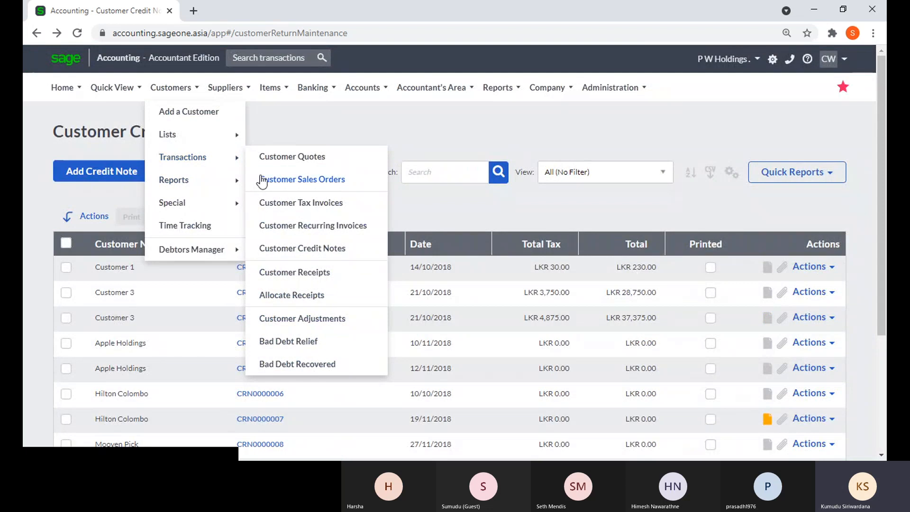
click(289, 273)
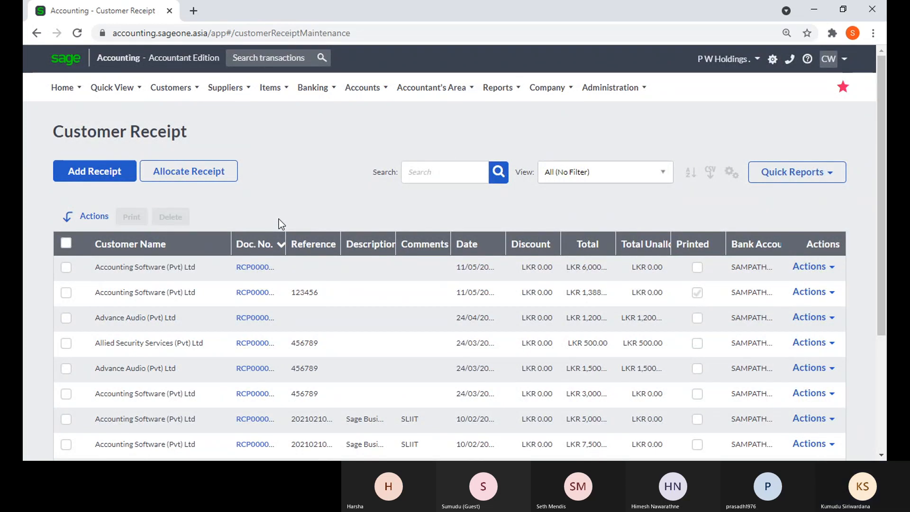
click(168, 89)
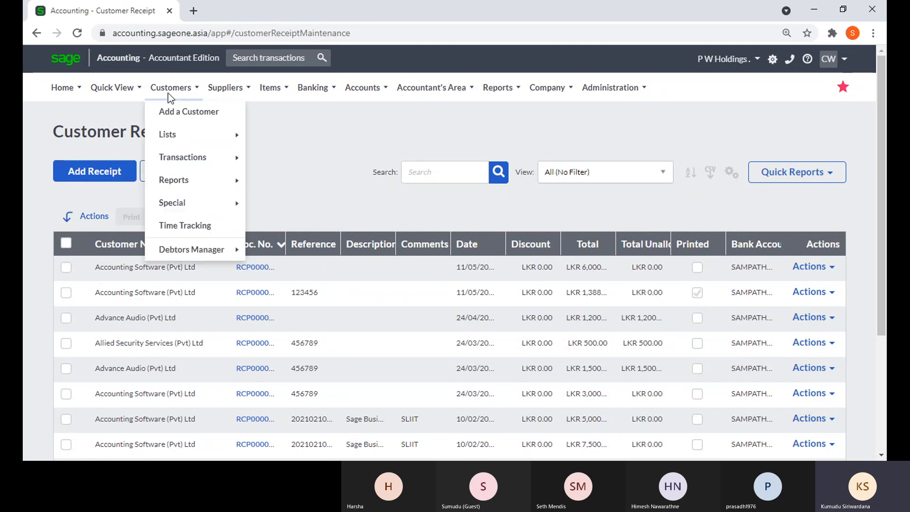
mouse_move(199, 156)
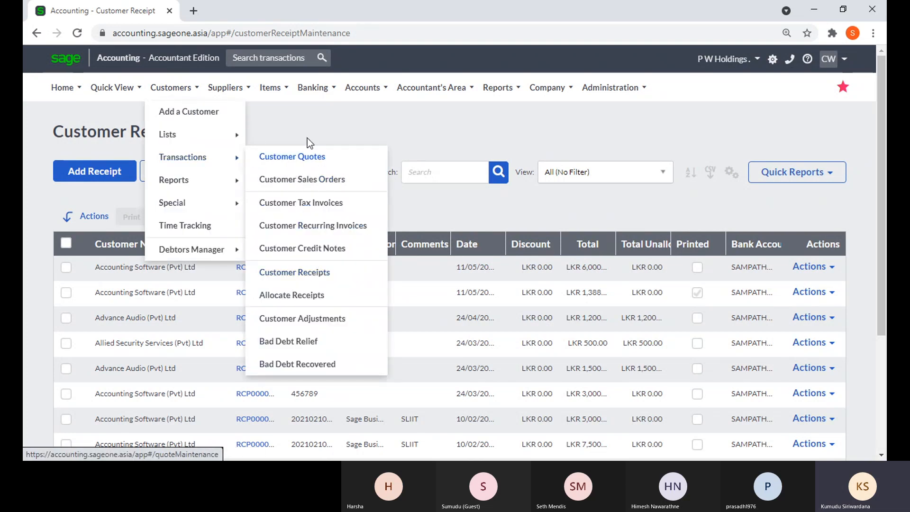
Start a new customer receipt for Accounting Software (Pvt) Ltd and look over its unpaid invoices
click(94, 180)
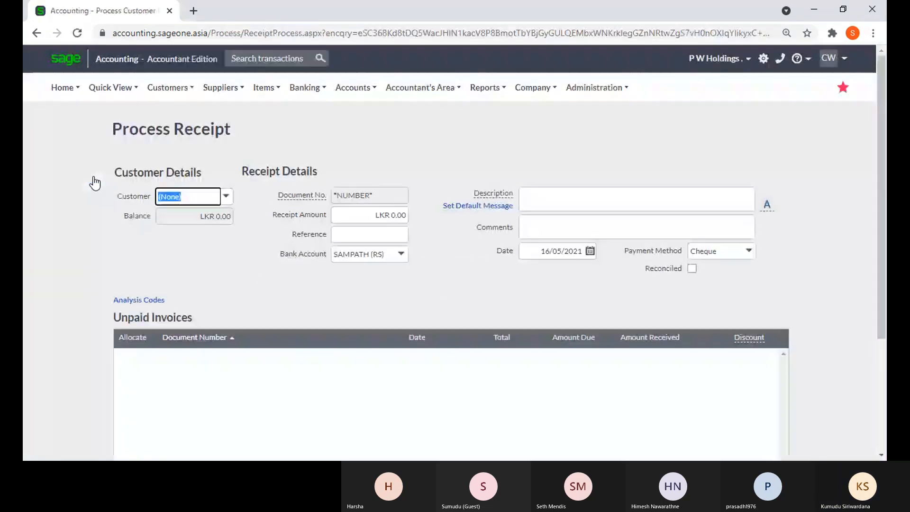
click(226, 198)
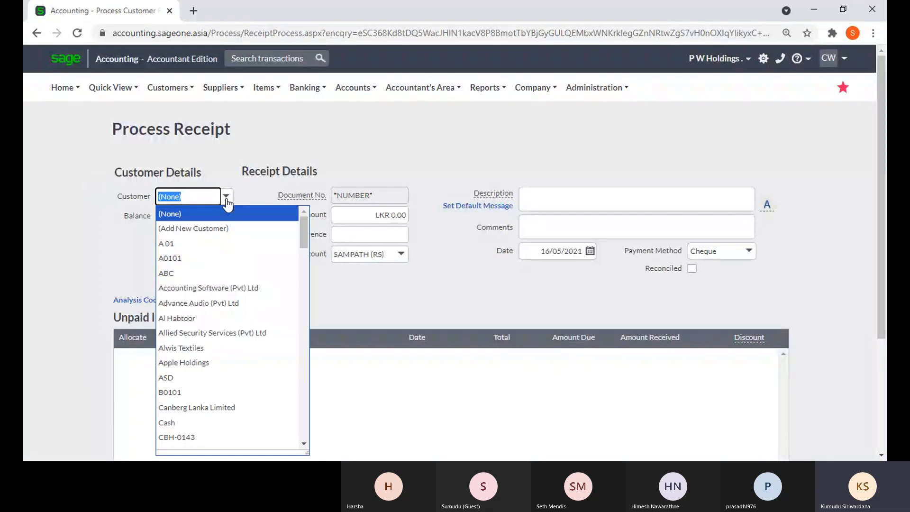
click(223, 284)
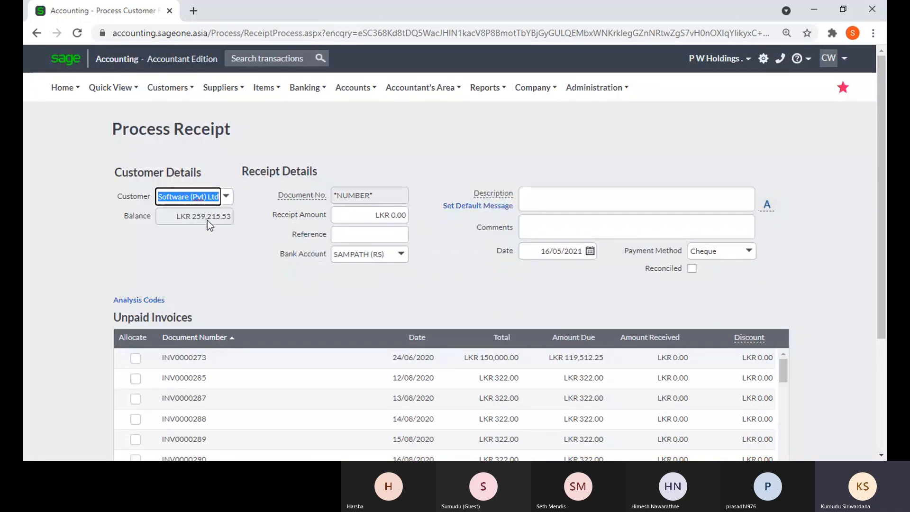
scroll(220, 222, down, 3)
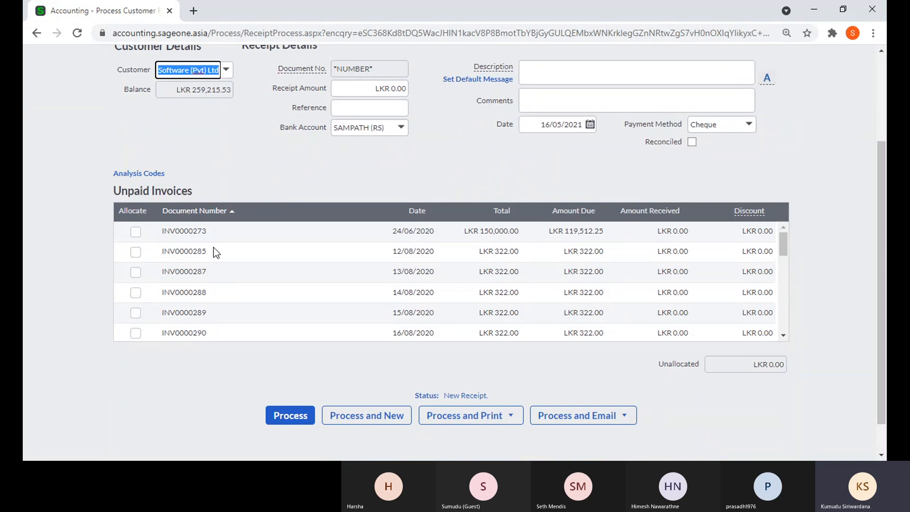
click(248, 179)
scroll(248, 175, up, 2)
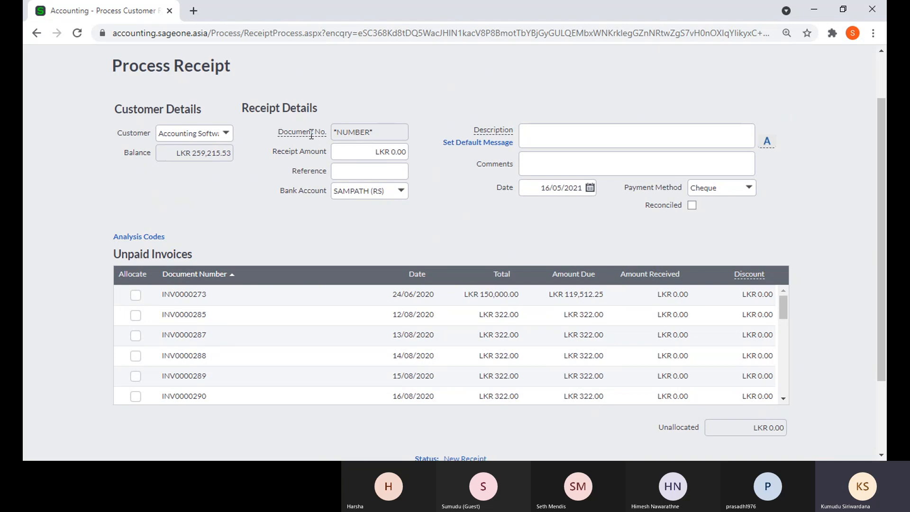
Examine the receipt's document number explanation, reference suggestions and payment method choices without changing them
mouse_move(311, 135)
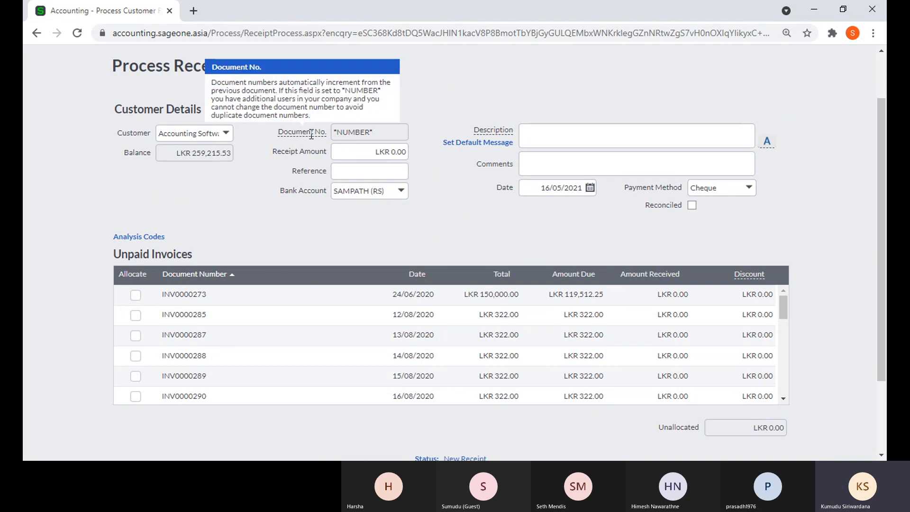
click(353, 169)
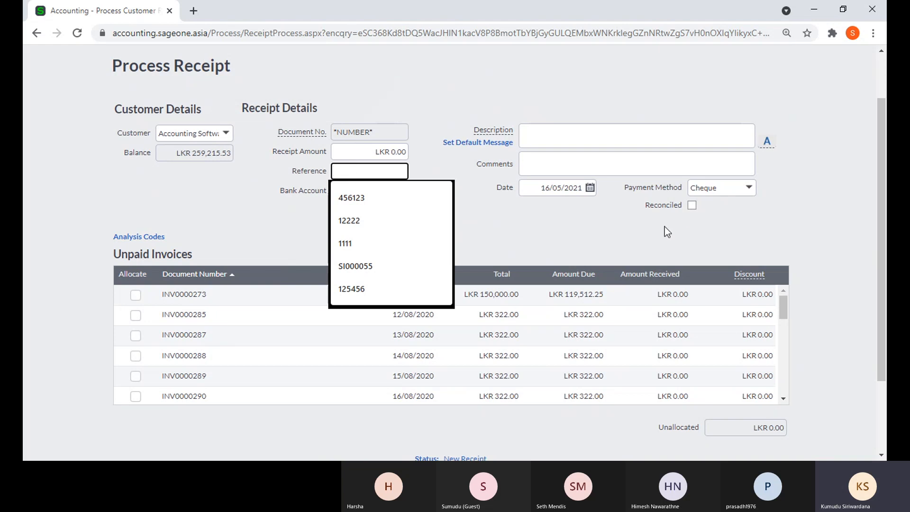
click(682, 227)
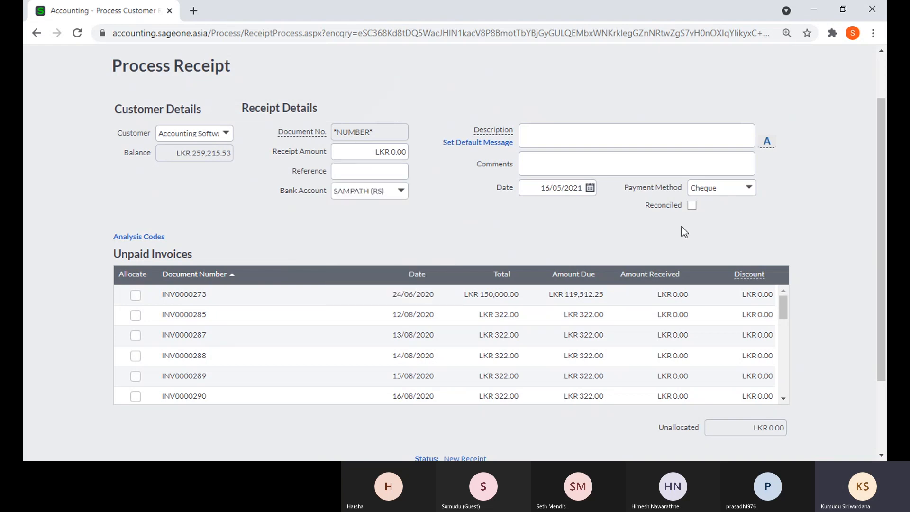
click(749, 189)
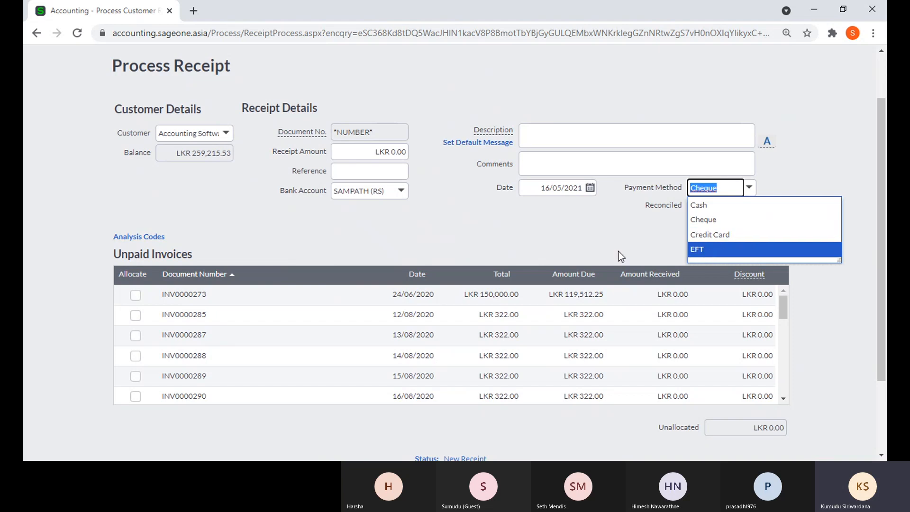
click(582, 242)
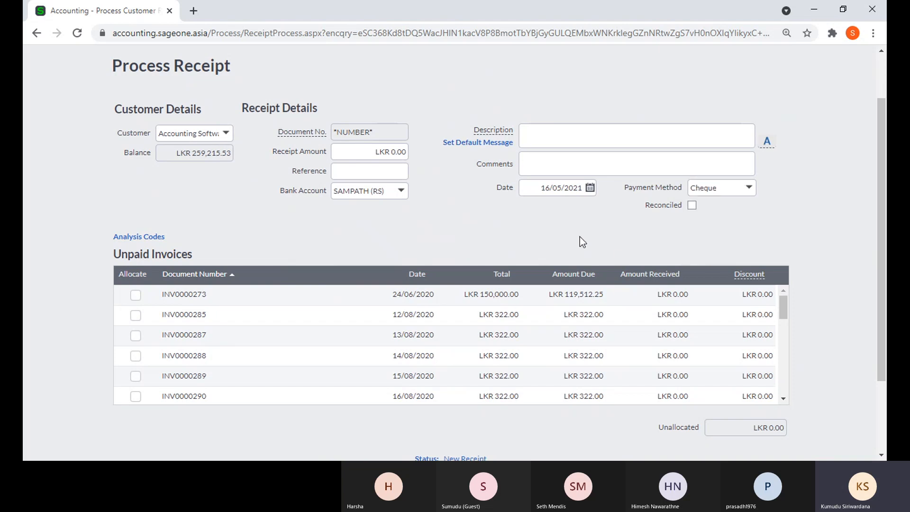
Set the receipt's payment method to Credit Card and view the bank account choices without changing the account
click(362, 174)
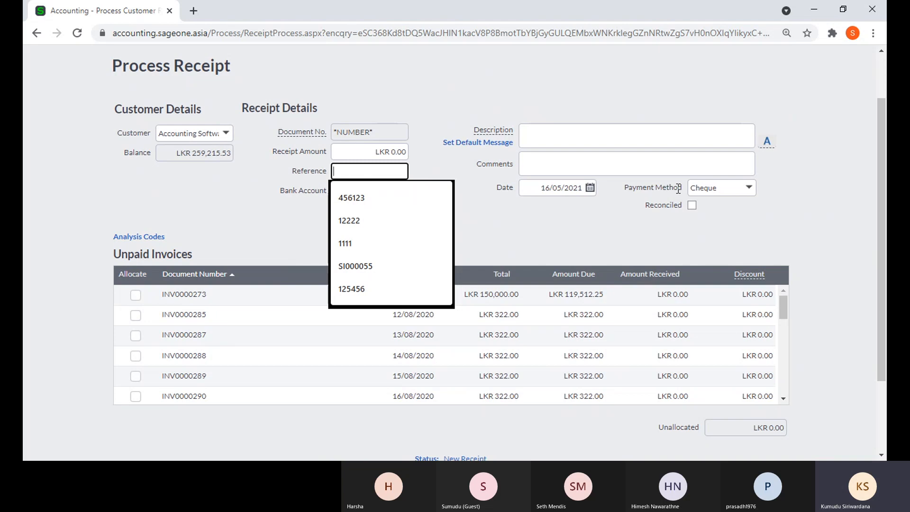
click(749, 189)
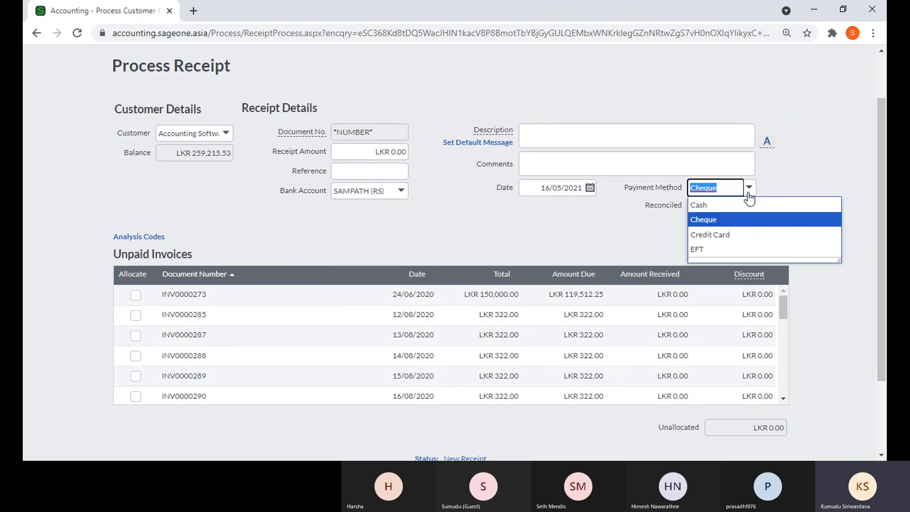
click(735, 235)
click(404, 171)
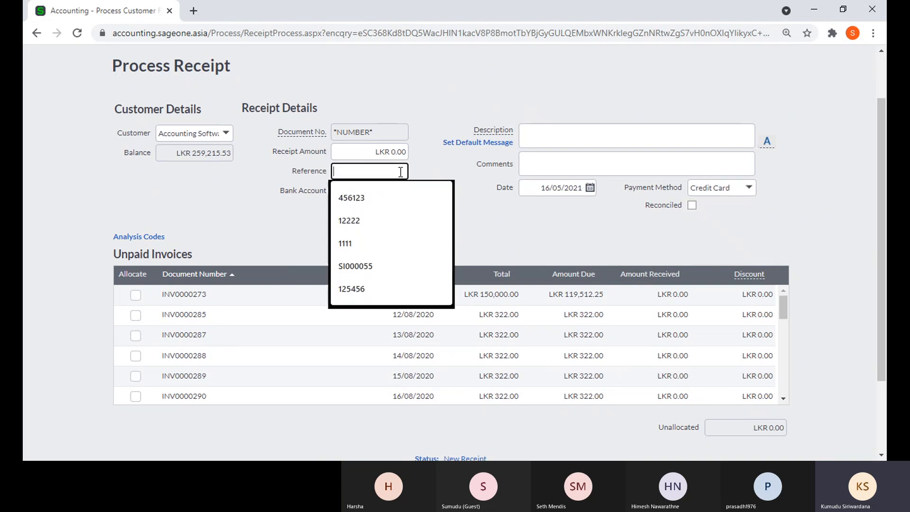
click(473, 180)
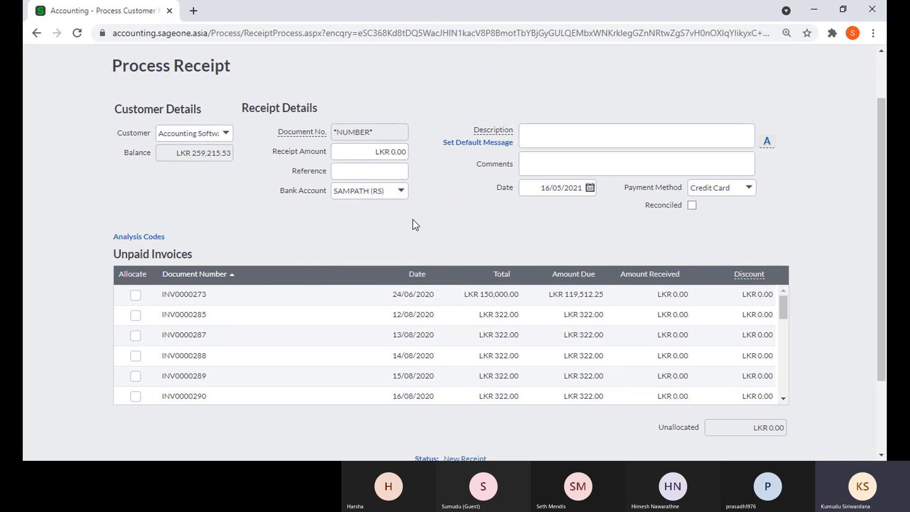
click(402, 193)
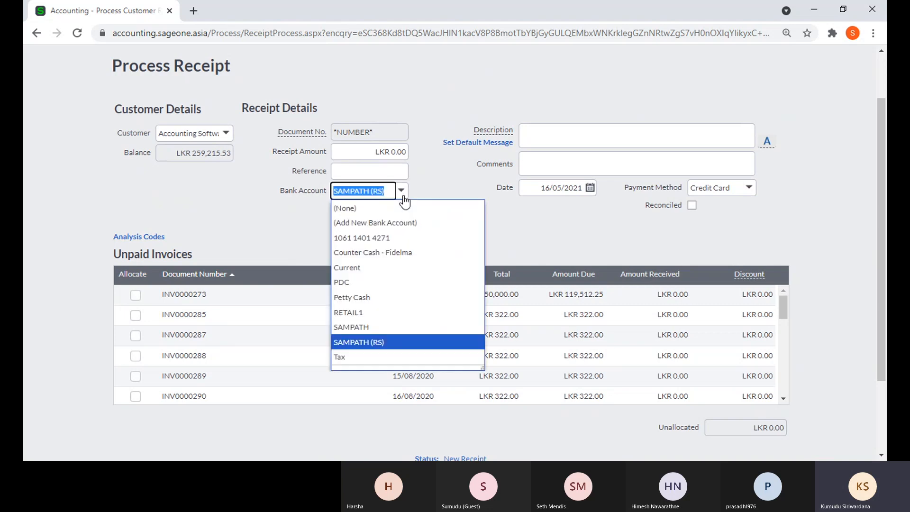
click(434, 187)
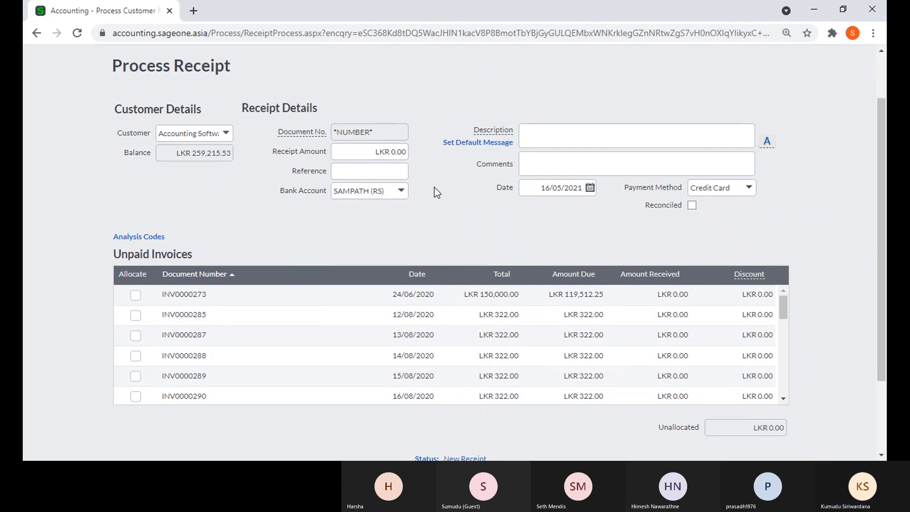
Look over the receipt's description field and its Department, Job and Loan analysis codes without changing them
click(530, 133)
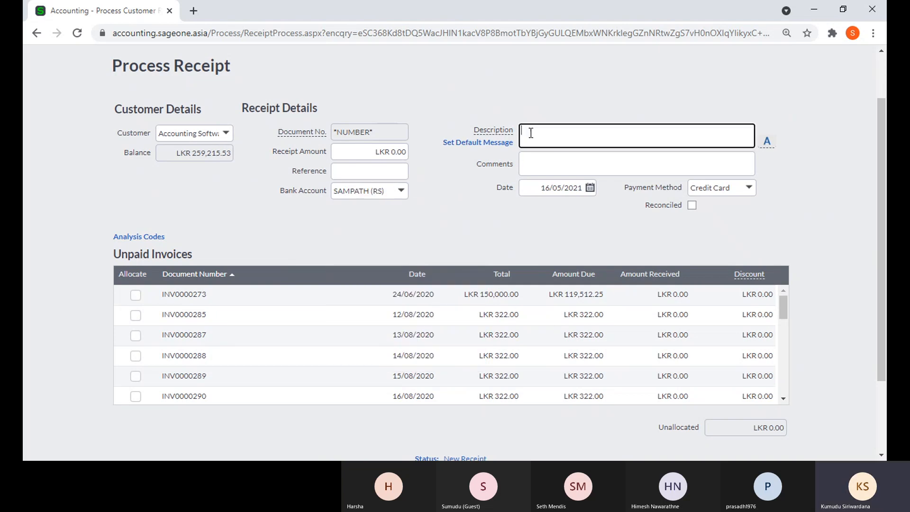
click(486, 235)
scroll(467, 226, down, 1)
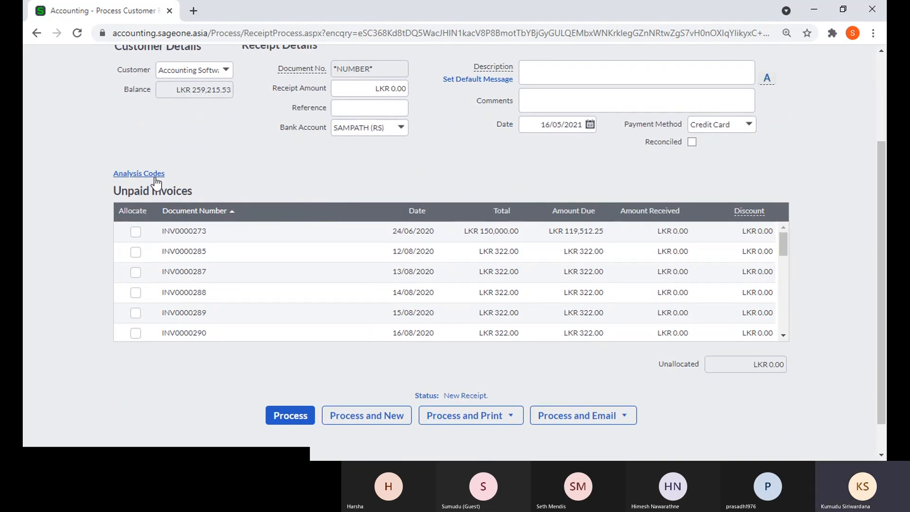
click(151, 175)
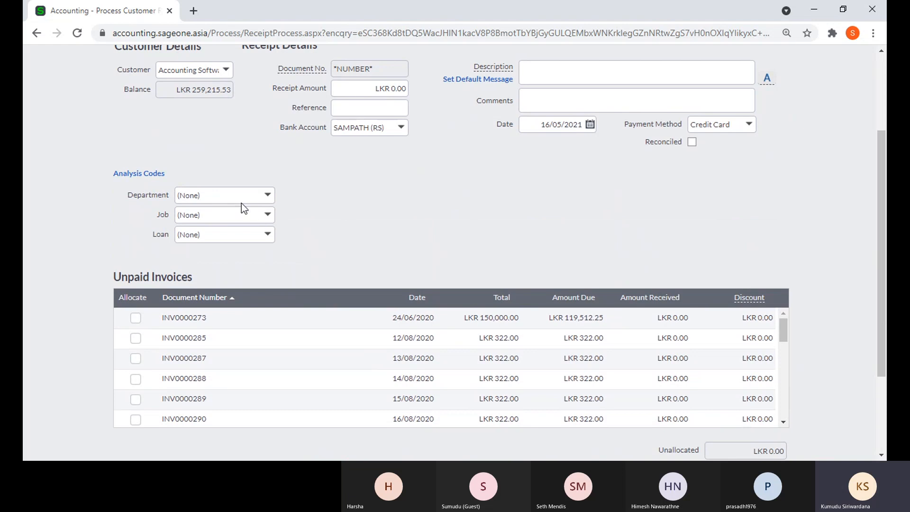
click(134, 176)
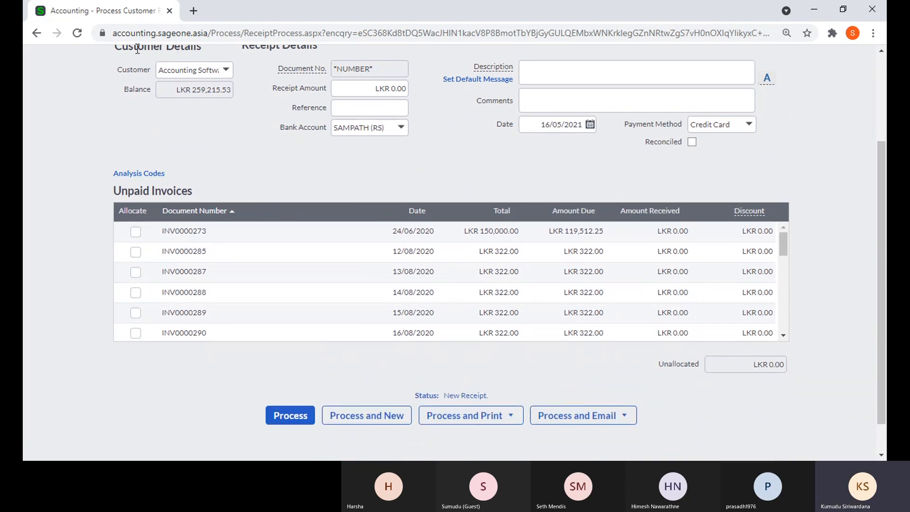
Change the receipt's customer to Allied Security Services (Pvt) Ltd
right_click(121, 15)
click(382, 177)
click(226, 69)
click(212, 133)
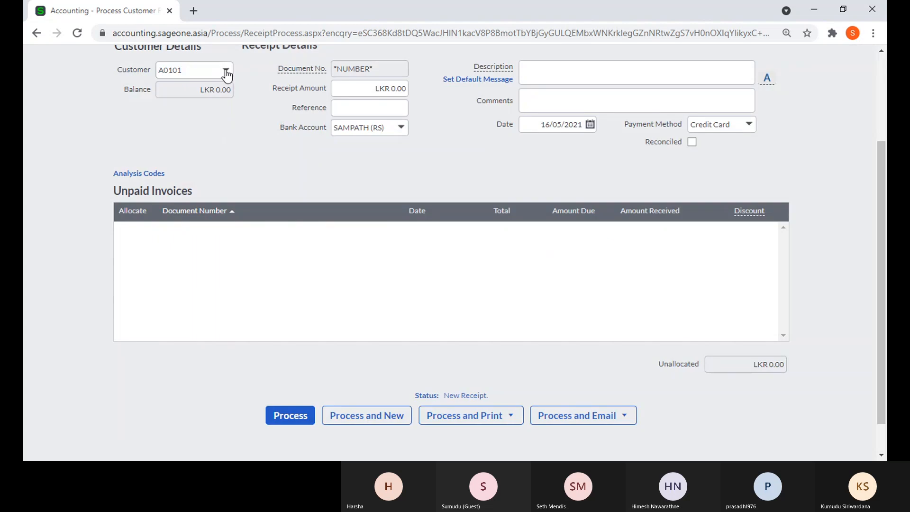
click(225, 71)
click(226, 206)
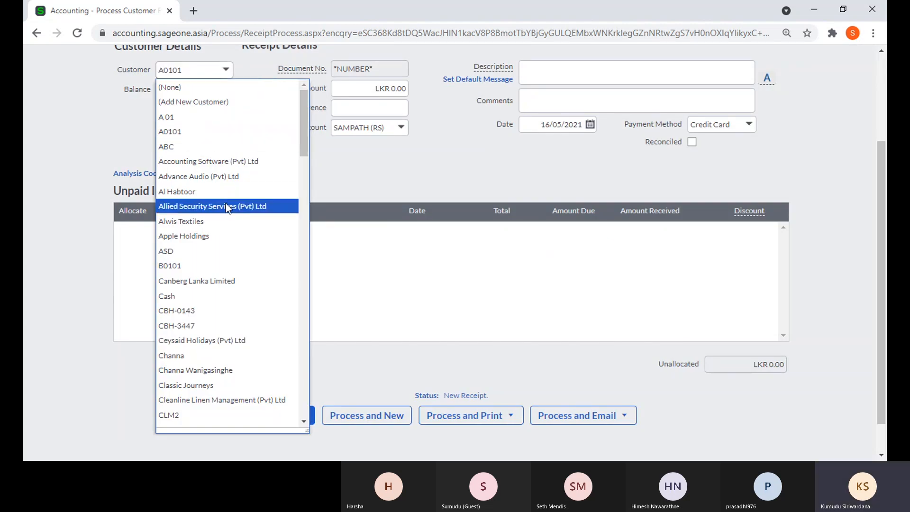
Set the receipt amount to LKR 1,000 and allocate it to invoice DI0047 first, with the remainder to DI0008
click(349, 89)
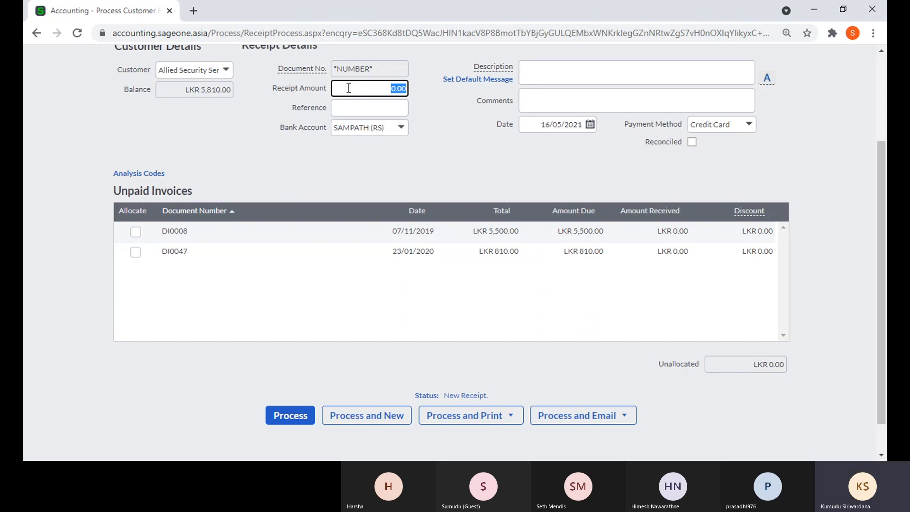
text(1000)
click(427, 160)
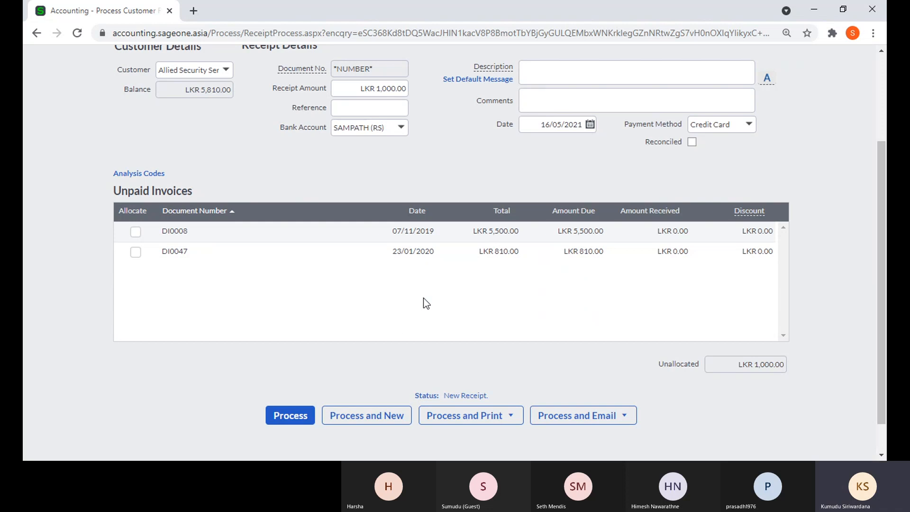
click(134, 255)
click(136, 254)
click(136, 255)
click(136, 232)
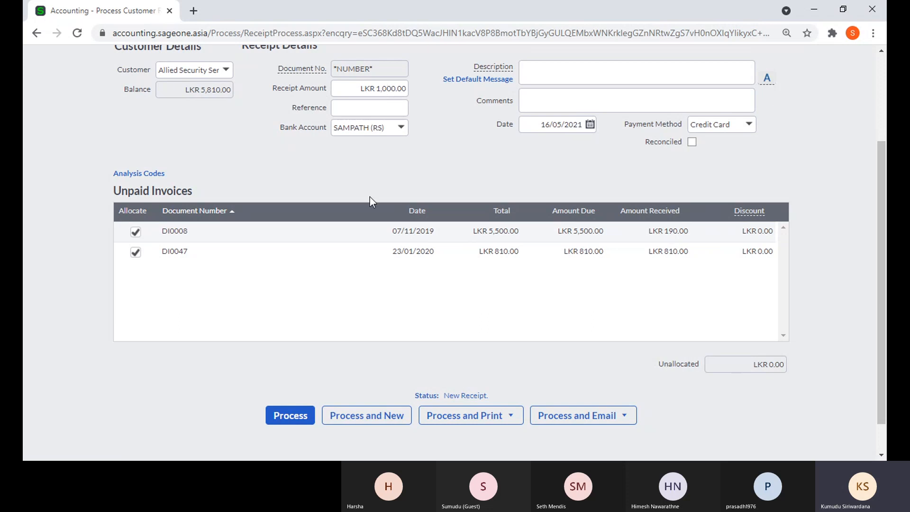
click(136, 231)
click(133, 233)
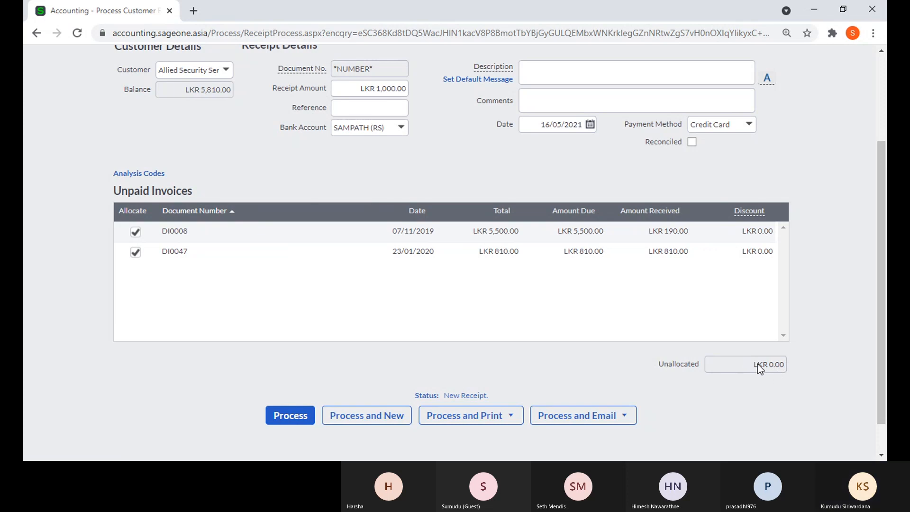
Try allocating invoices DI0008 and DI0047 in different orders, leave both unallocated and clear the receipt amount
click(135, 232)
click(135, 251)
click(136, 232)
click(136, 252)
click(135, 232)
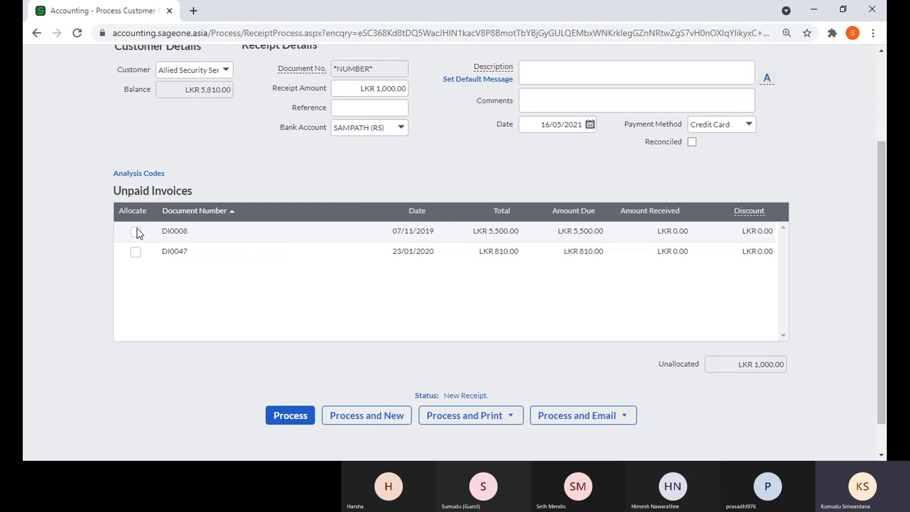
click(136, 232)
click(135, 252)
click(135, 233)
click(135, 252)
click(400, 92)
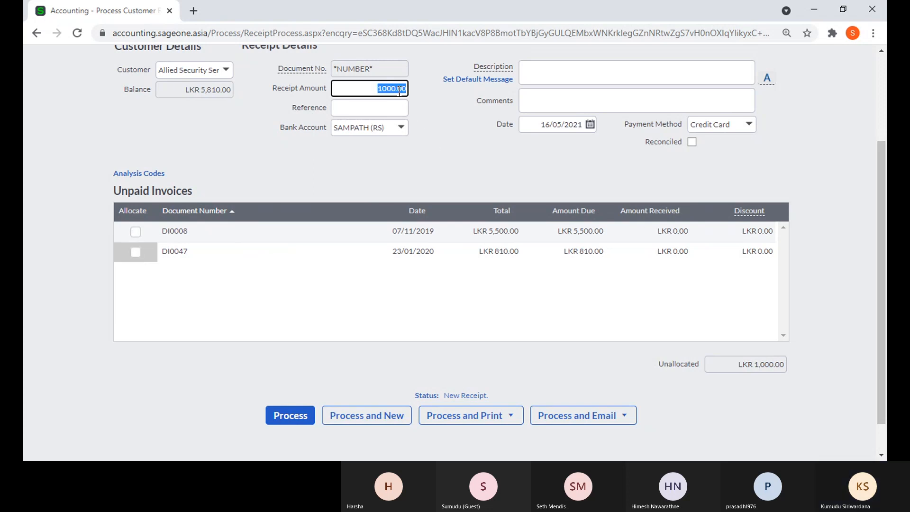
key(BackSpace)
click(385, 152)
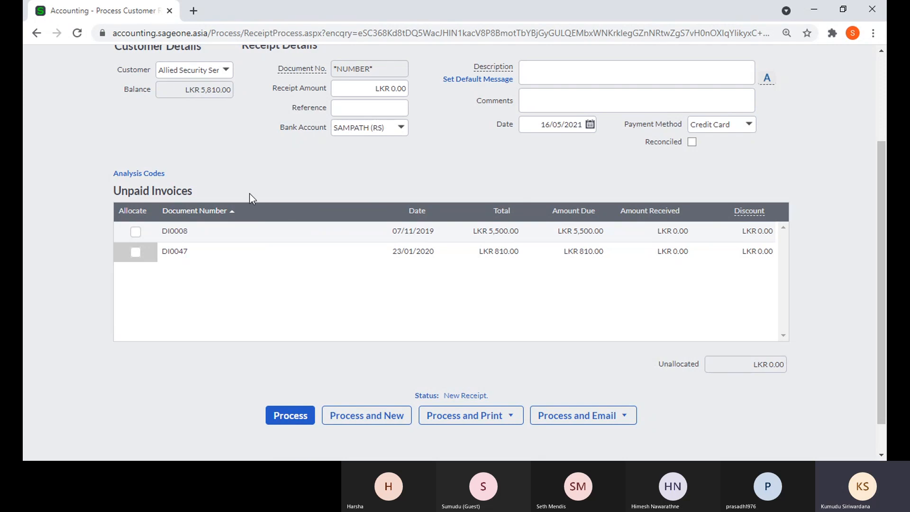
Try allocating invoices DI0008 and DI0047 in full without entering a receipt amount, and remove both allocations again
click(136, 232)
click(136, 254)
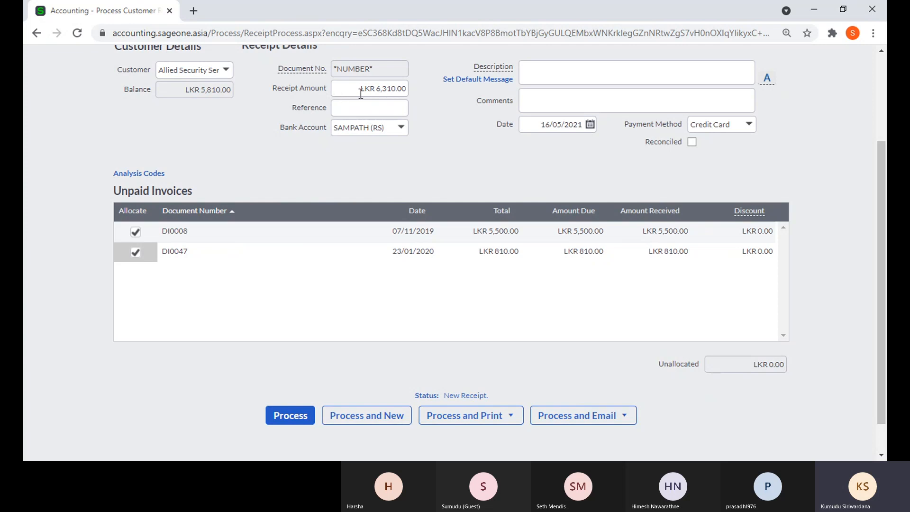
click(136, 231)
click(137, 253)
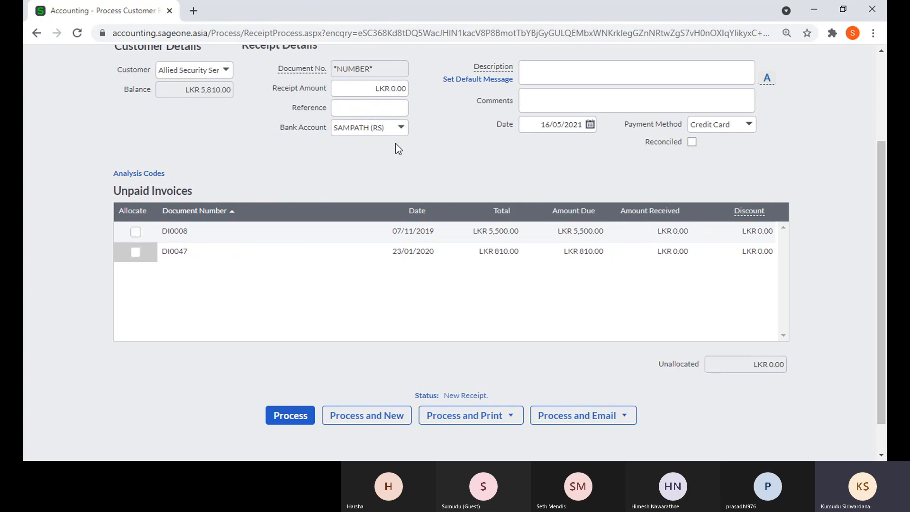
click(362, 90)
click(367, 172)
click(138, 233)
click(136, 253)
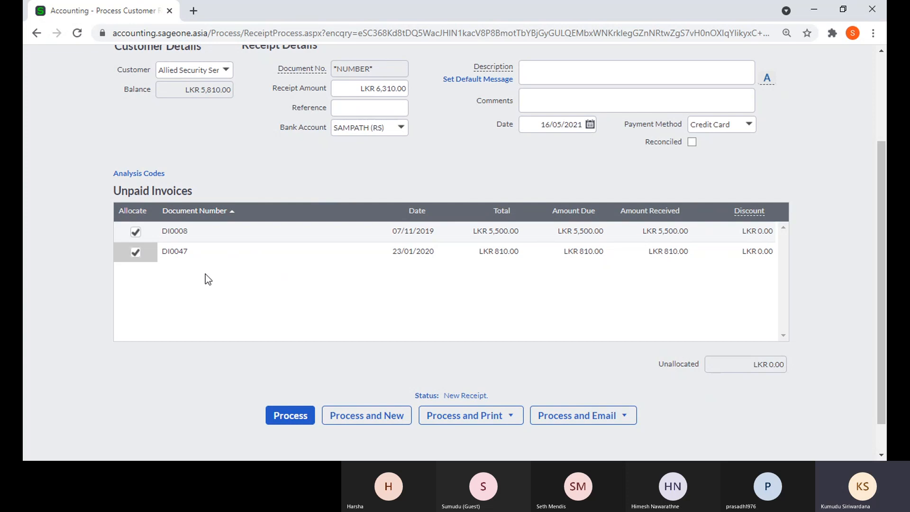
click(137, 252)
click(134, 232)
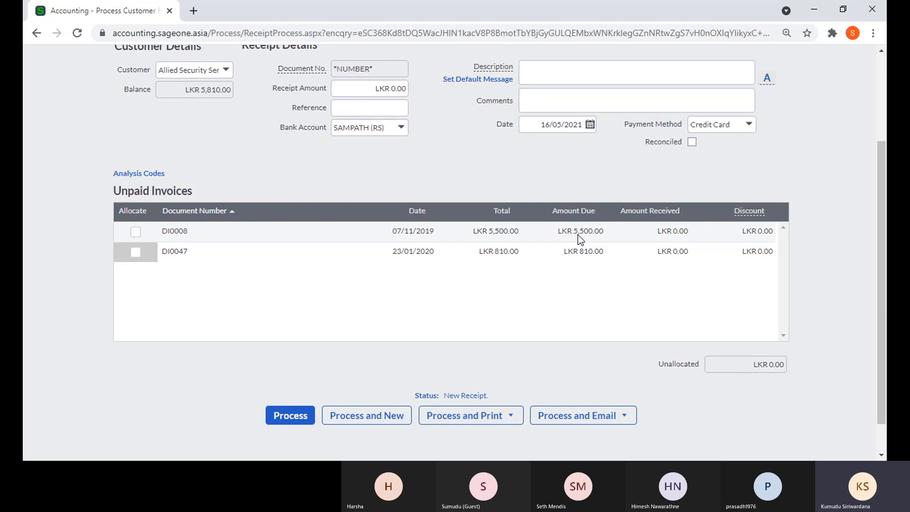
Enter an amount received of LKR 5,000 and a discount of LKR 500 for invoice DI0008
click(659, 232)
text(500)
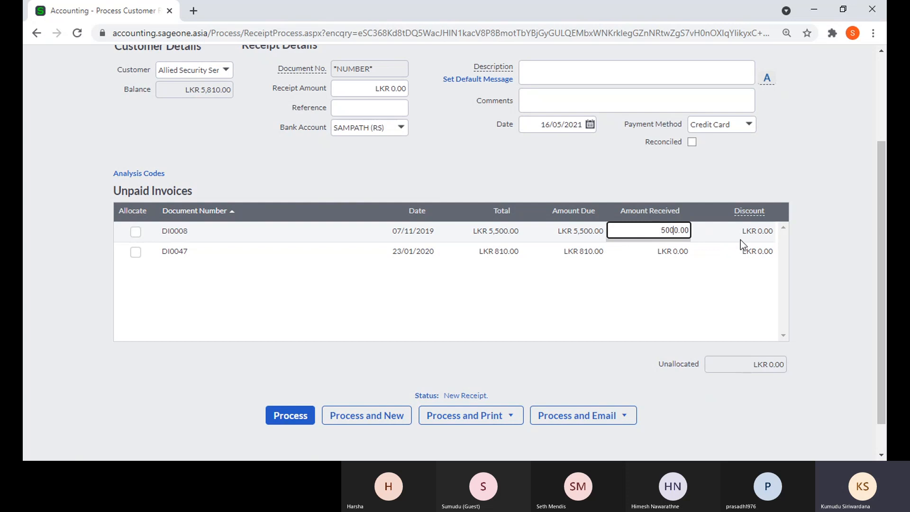
click(752, 231)
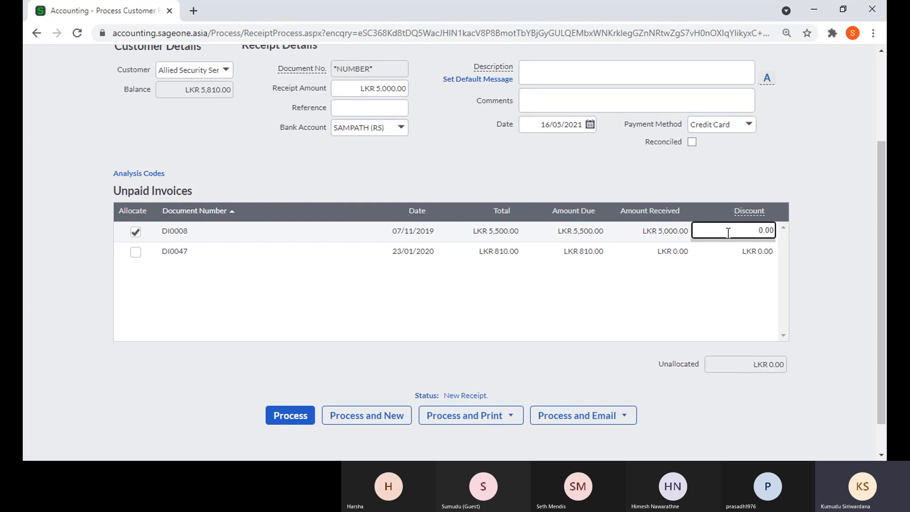
text(50)
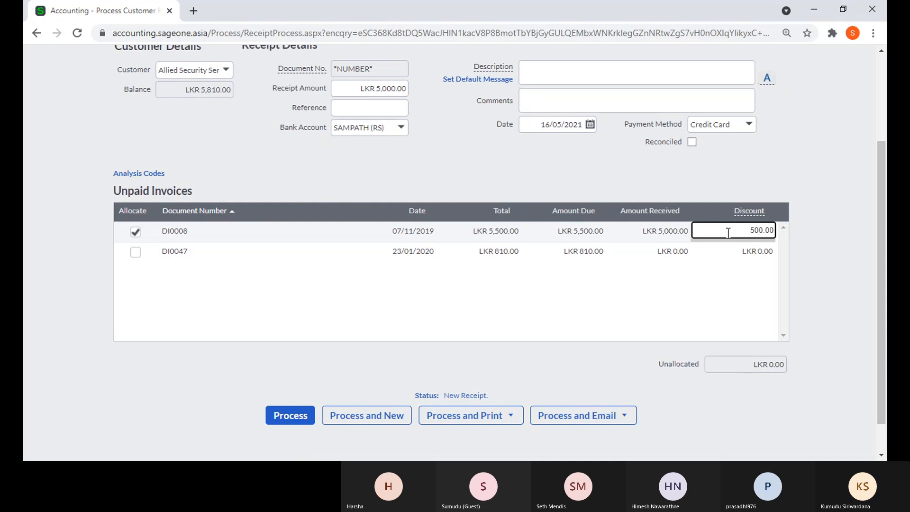
click(712, 185)
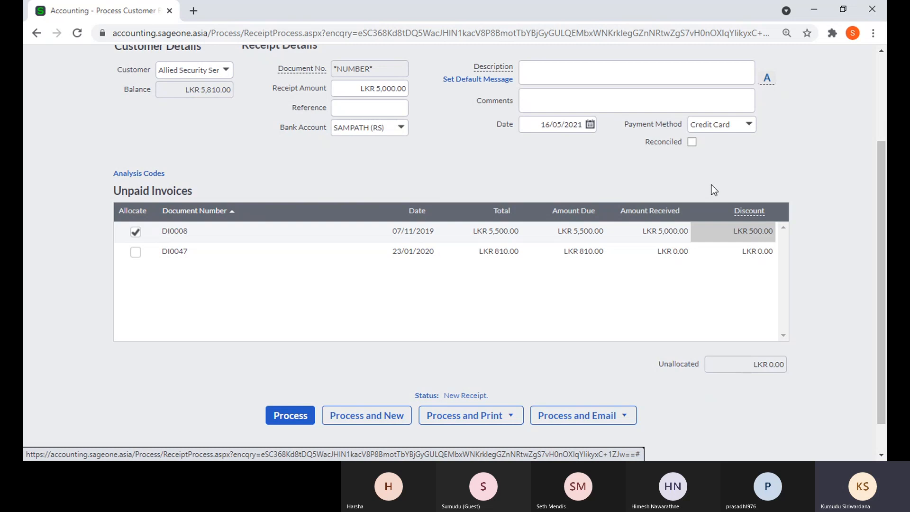
mouse_move(746, 216)
click(759, 233)
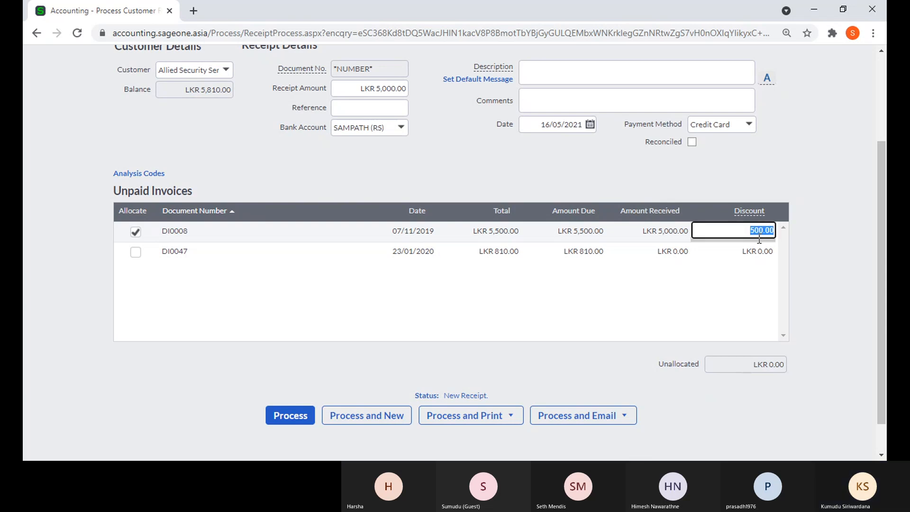
click(808, 250)
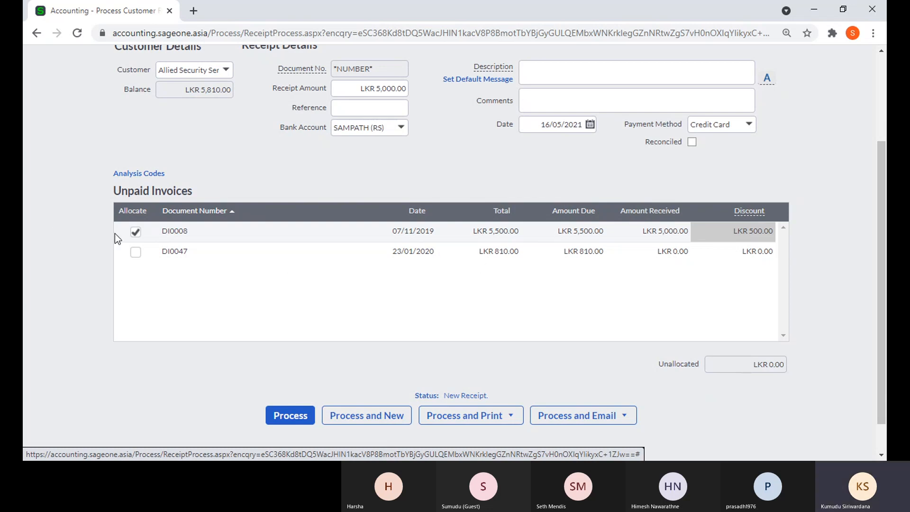
Remove the allocation from invoice DI0008 and set its discount to 0
click(136, 232)
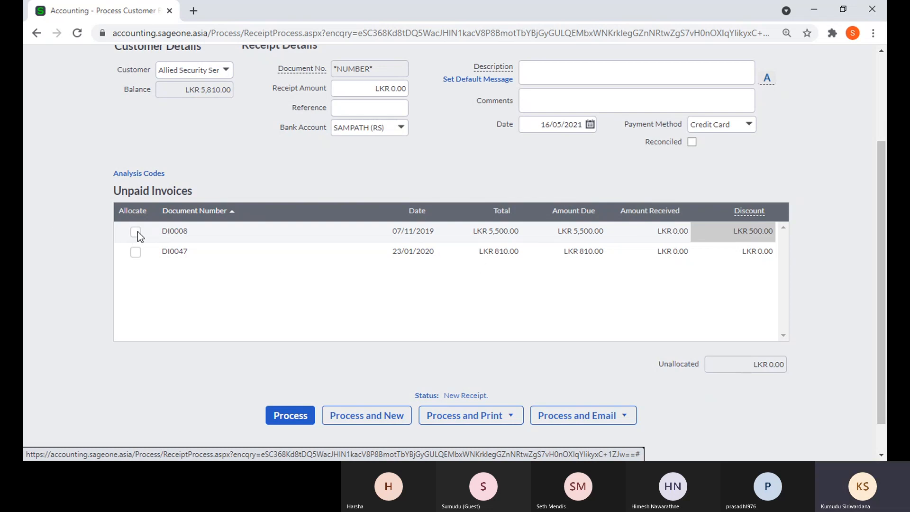
click(761, 230)
text(0)
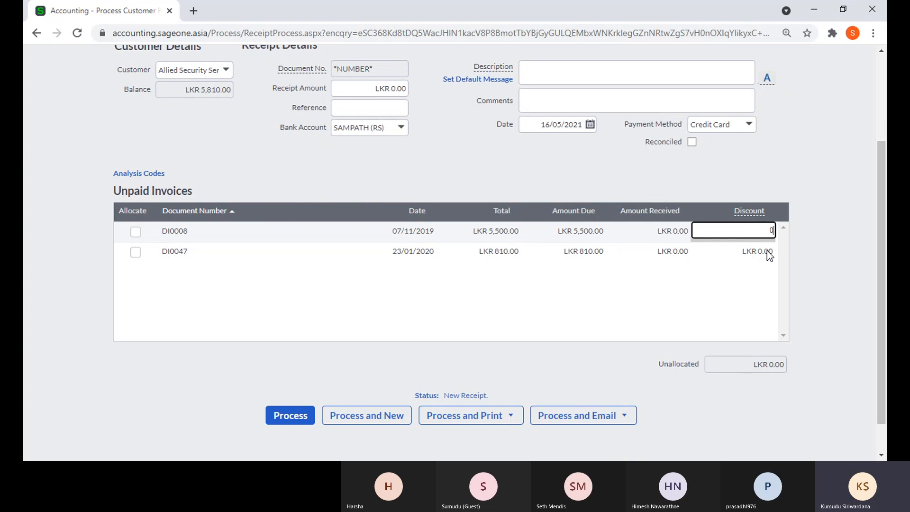
click(440, 176)
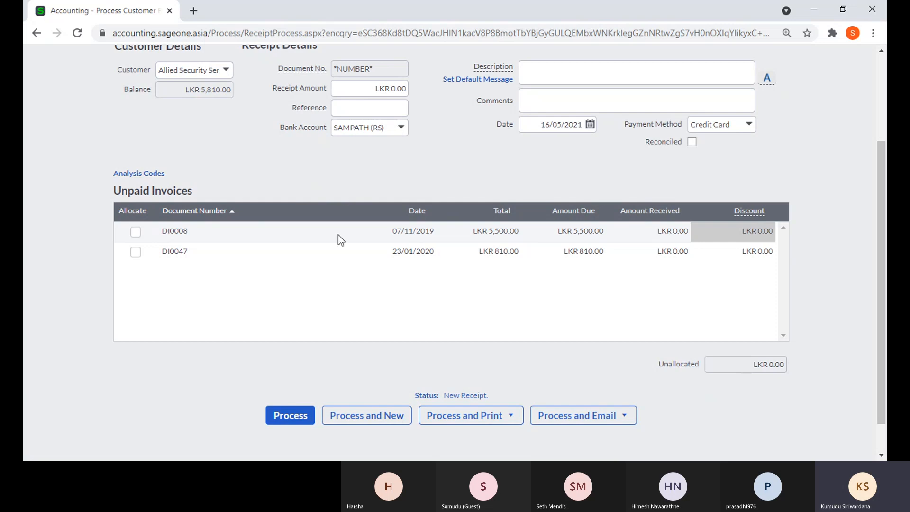
Set the receipt amount to LKR 10,000, leaving invoices DI0008 and DI0047 unallocated, and review the receipt
click(342, 90)
text(10,000)
click(468, 165)
scroll(414, 171, up, 3)
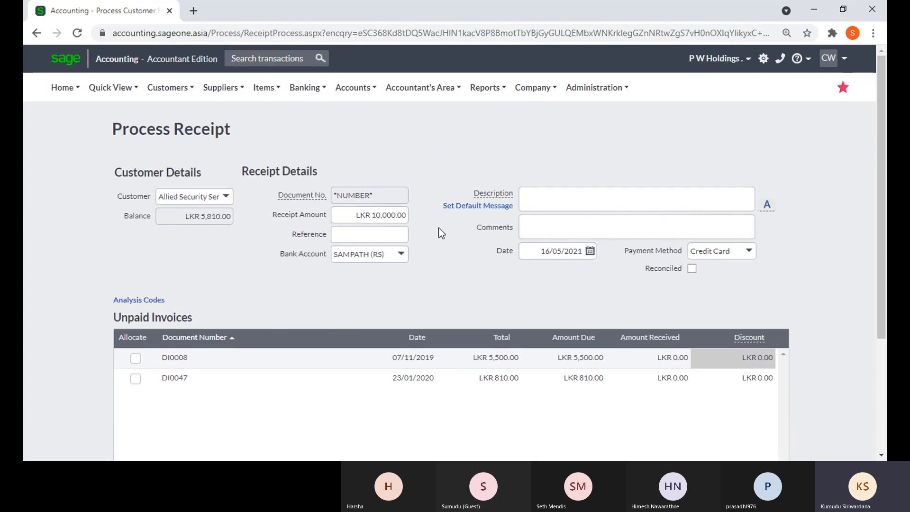
scroll(439, 232, down, 2)
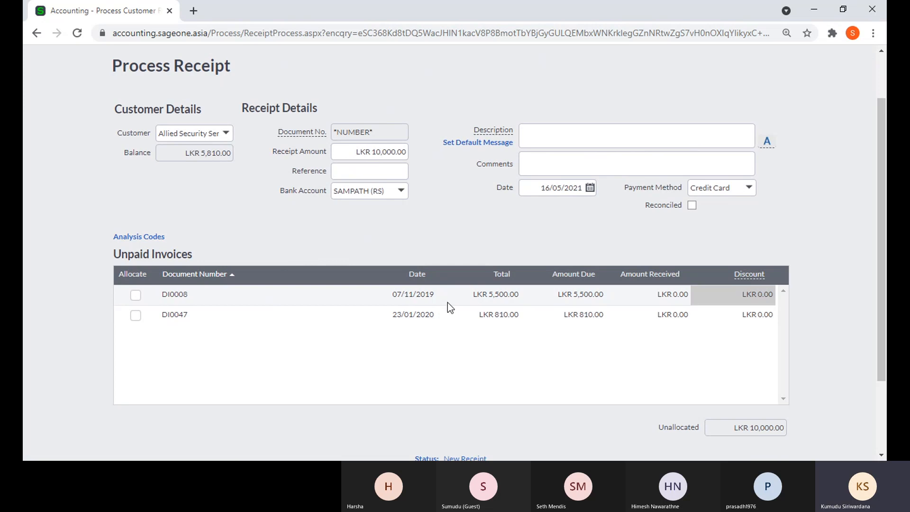
scroll(449, 308, down, 2)
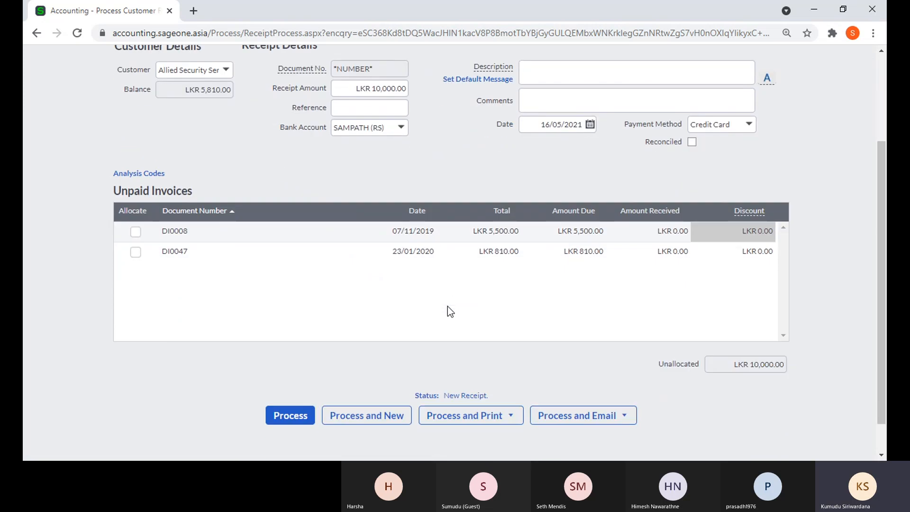
scroll(448, 309, up, 3)
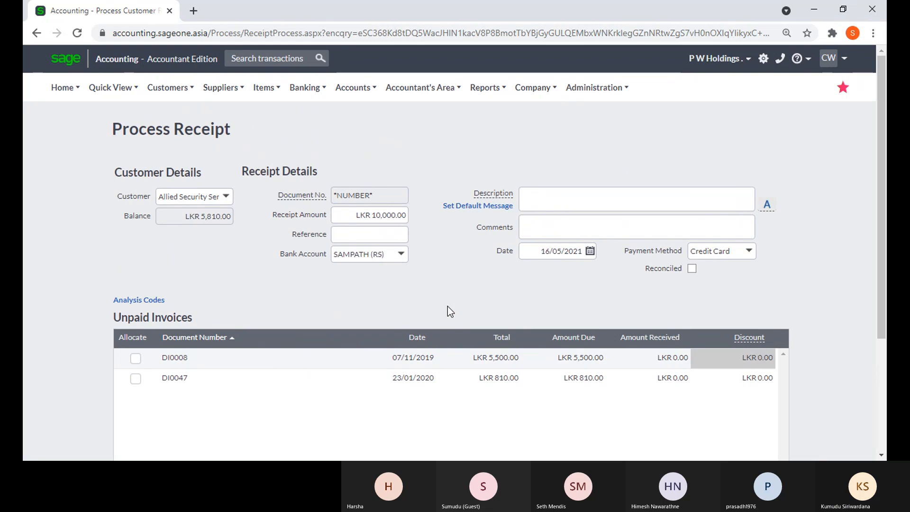
Duplicate the receipt's browser tab and bring up the customer transaction types in the new copy
right_click(124, 13)
click(161, 93)
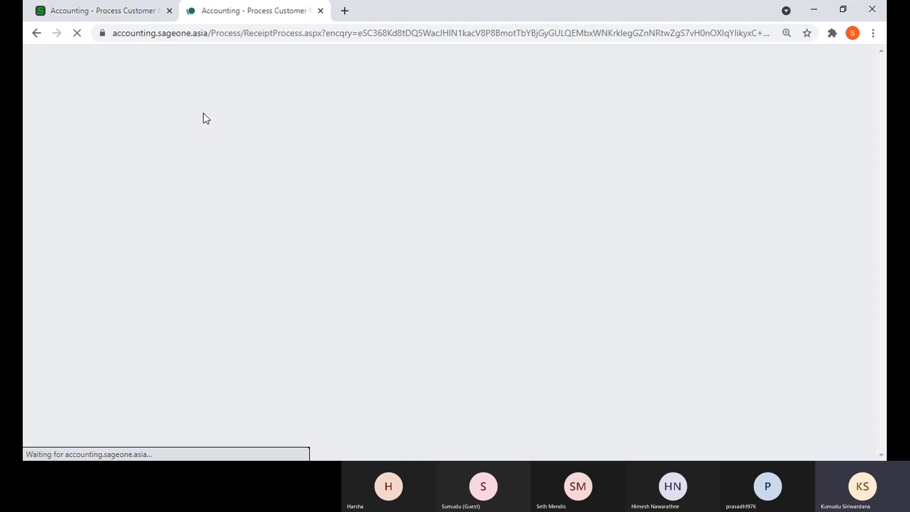
click(173, 88)
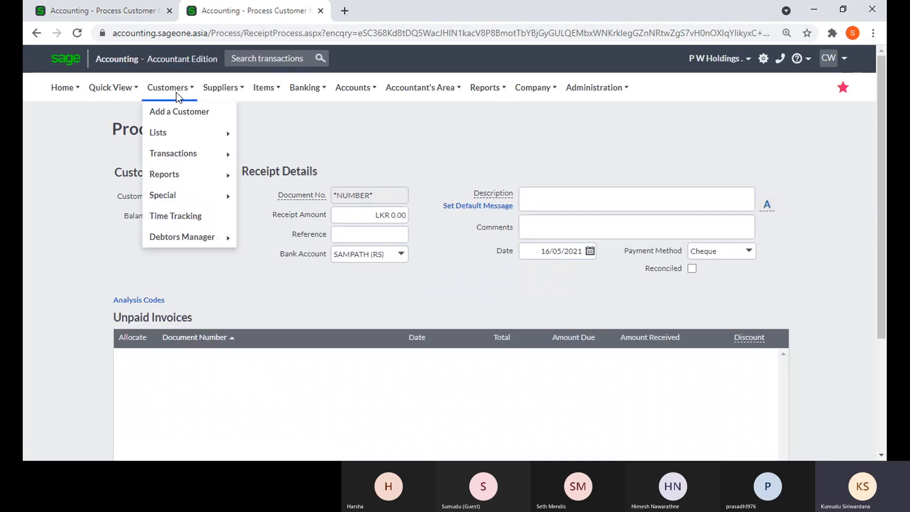
mouse_move(183, 154)
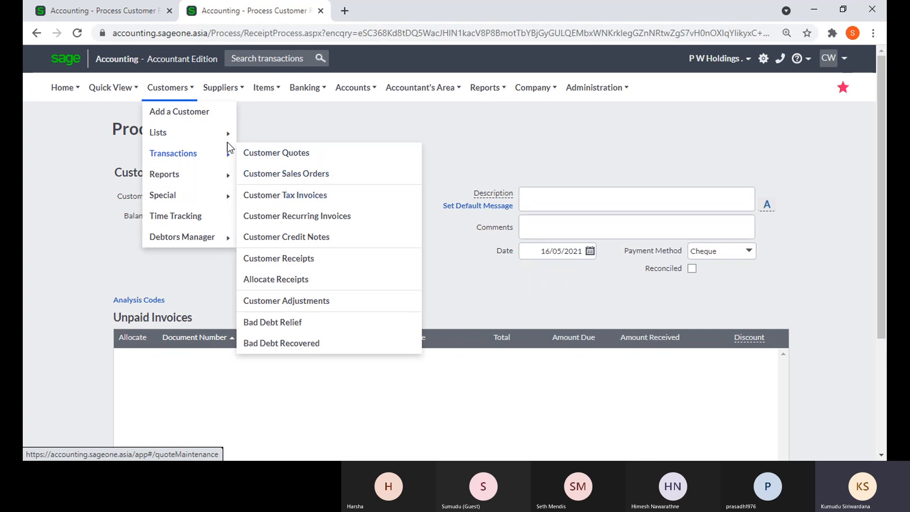
Open the record of Accounting Software (Pvt) Ltd from the list of customers to view its receipt allocation setting
mouse_move(230, 138)
click(267, 138)
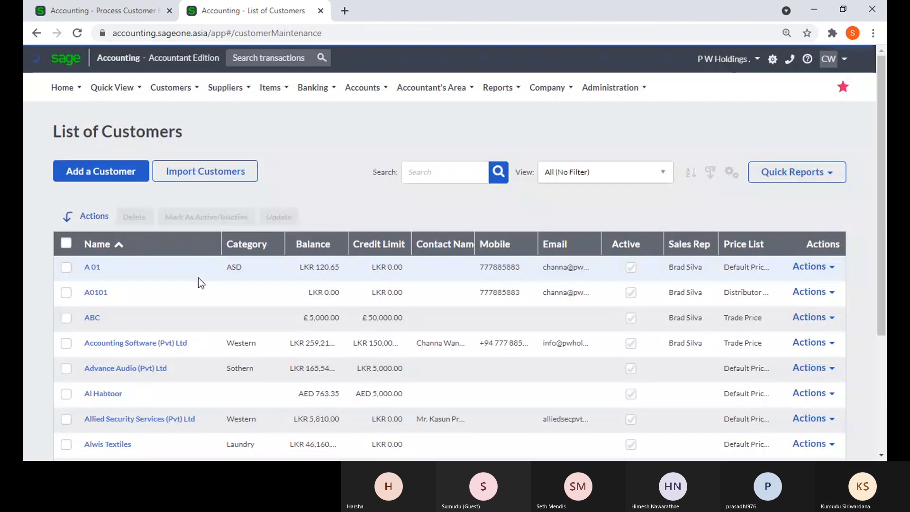
click(142, 345)
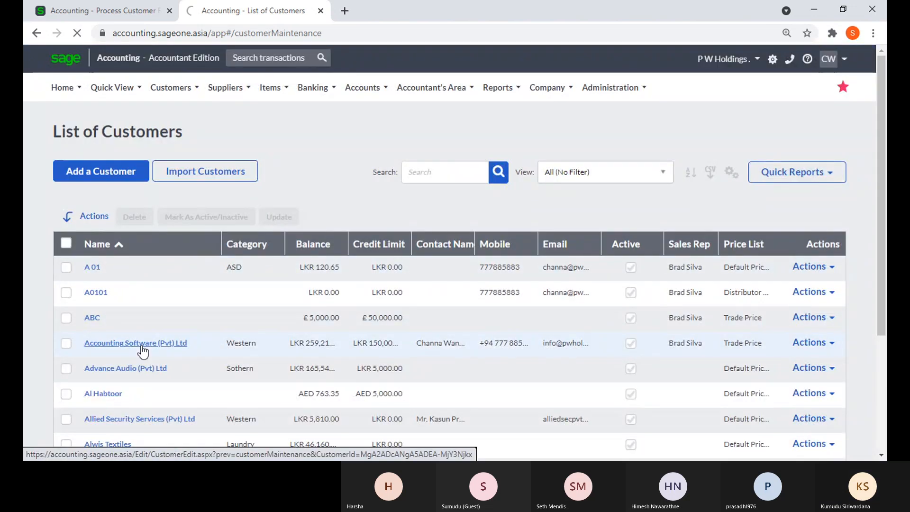
click(142, 348)
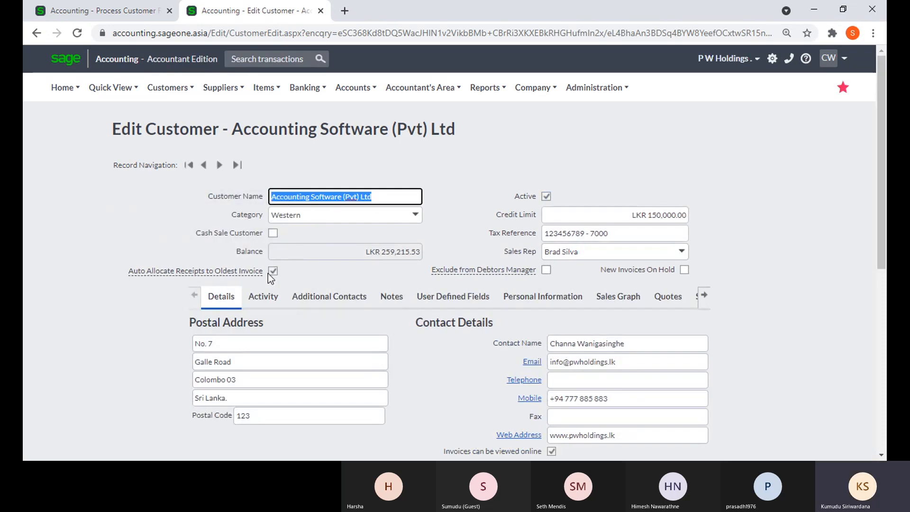
Go back to the open receipt, select Accounting Software (Pvt) Ltd as the customer and set the receipt amount to 120,000
click(102, 10)
mouse_move(170, 87)
mouse_move(227, 195)
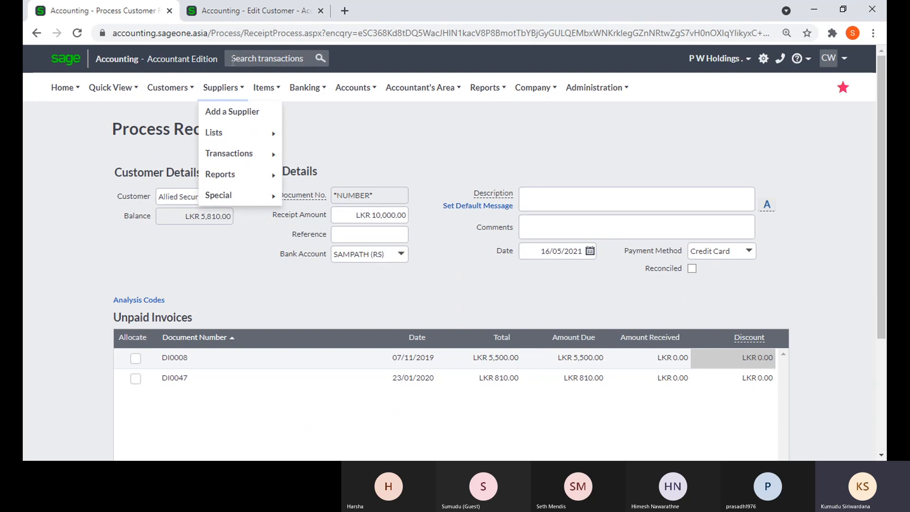
click(224, 199)
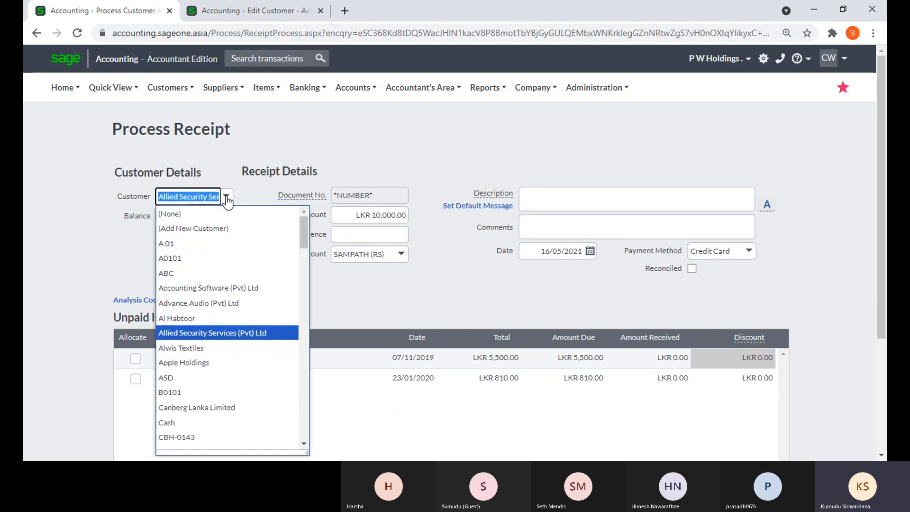
click(230, 286)
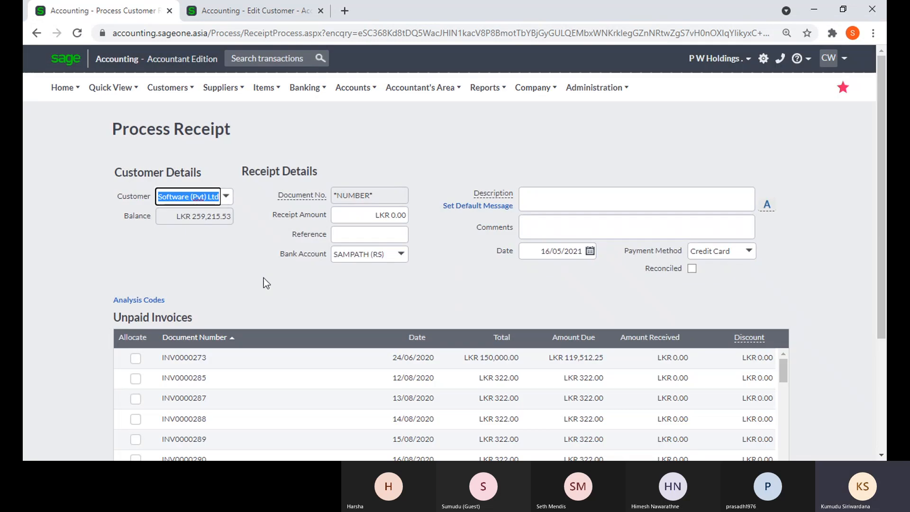
scroll(264, 279, down, 3)
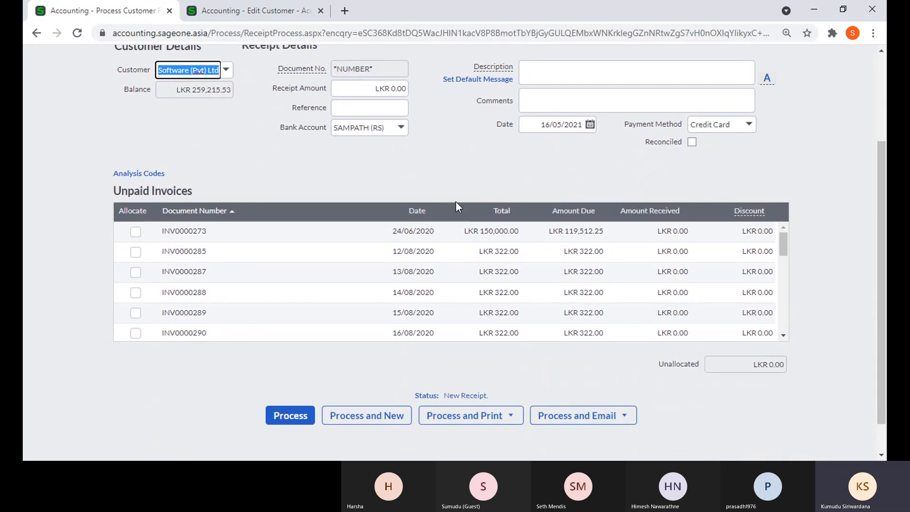
click(365, 86)
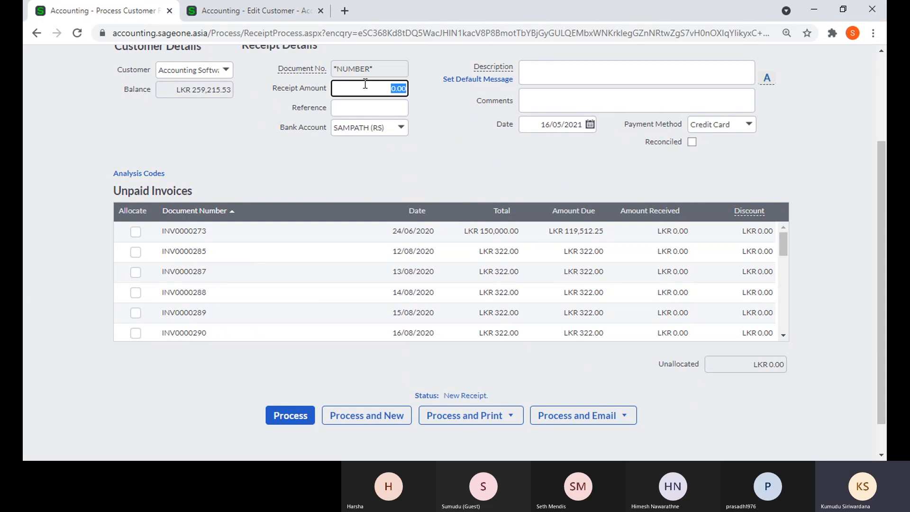
text(120000)
key(Tab)
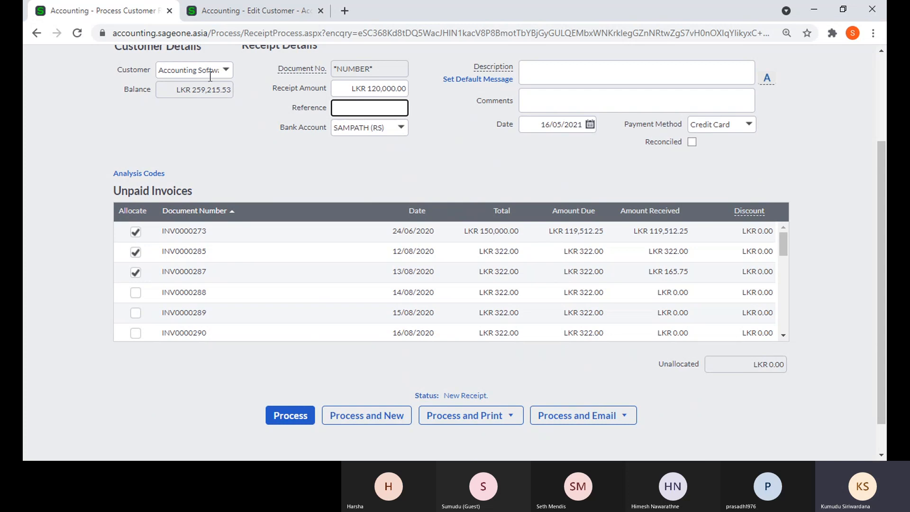
Check the Auto Allocate Receipts to Oldest Invoice setting on the customer record, and return to the receipt
click(219, 15)
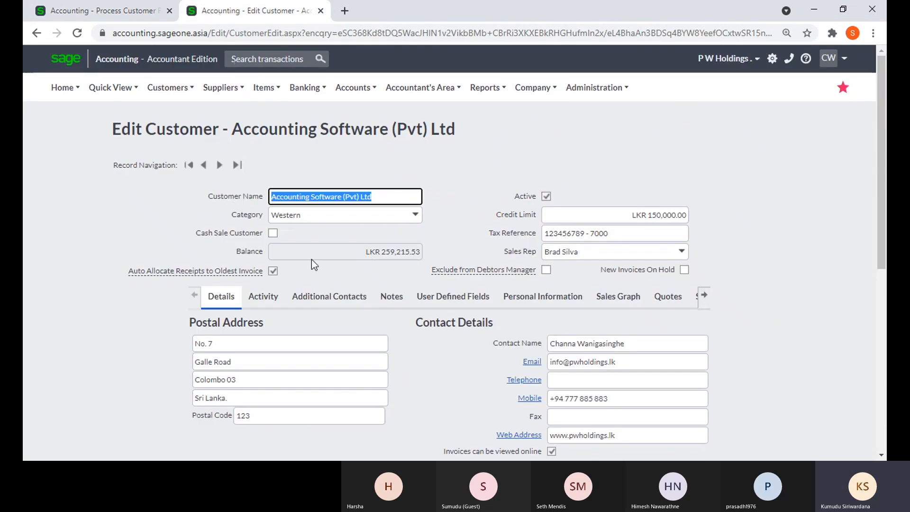
mouse_move(243, 276)
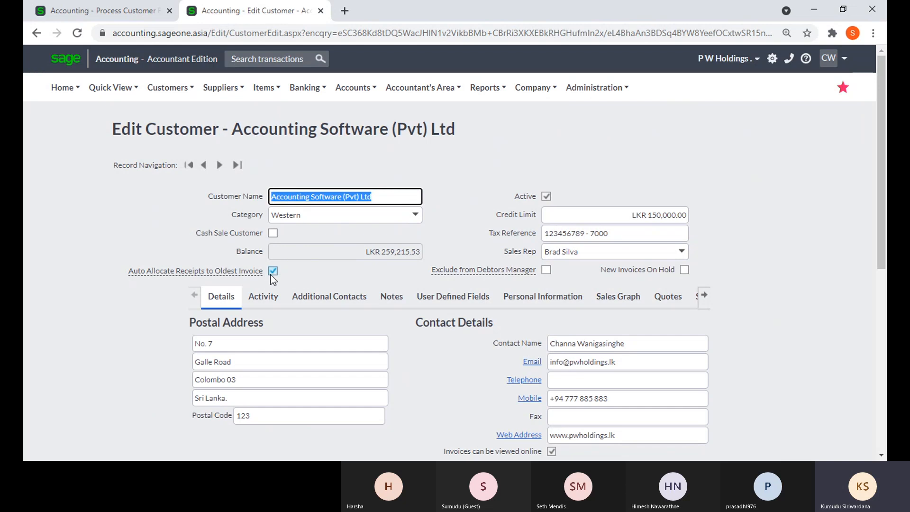
click(109, 15)
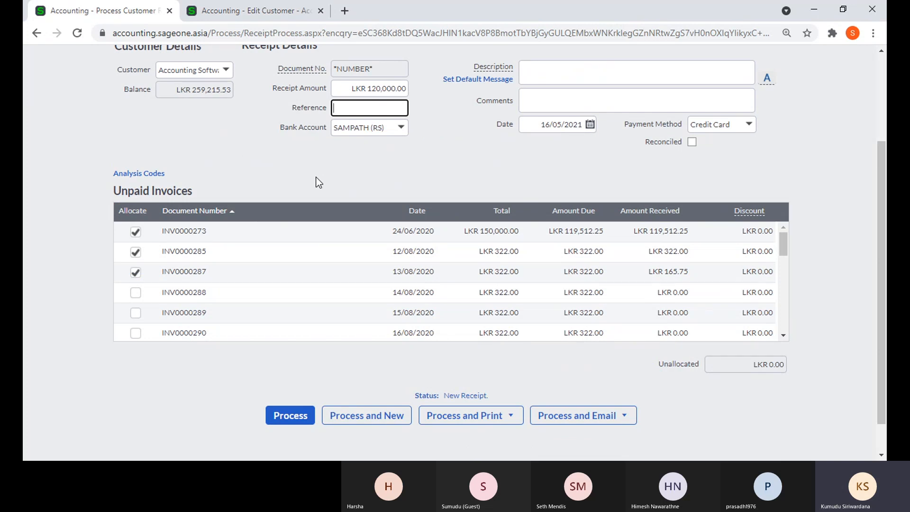
Clear the allocations to INV0000273, INV0000285 and INV0000287, and set the receipt amount to 121,000
click(136, 232)
click(135, 254)
click(136, 271)
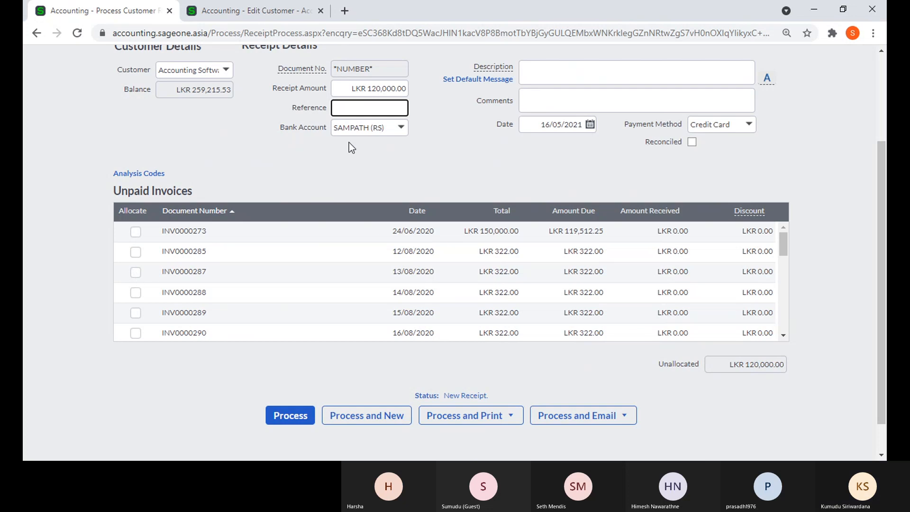
click(360, 94)
text(121000)
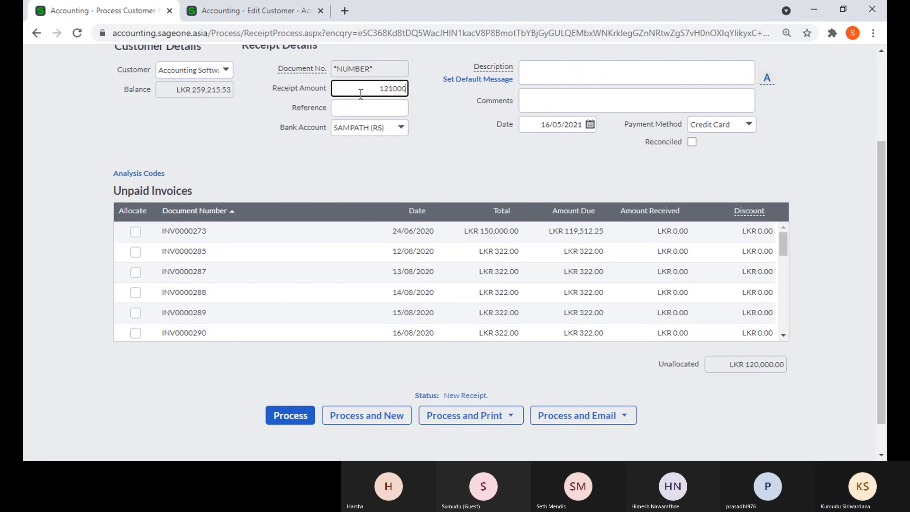
key(Tab)
scroll(172, 285, down, 3)
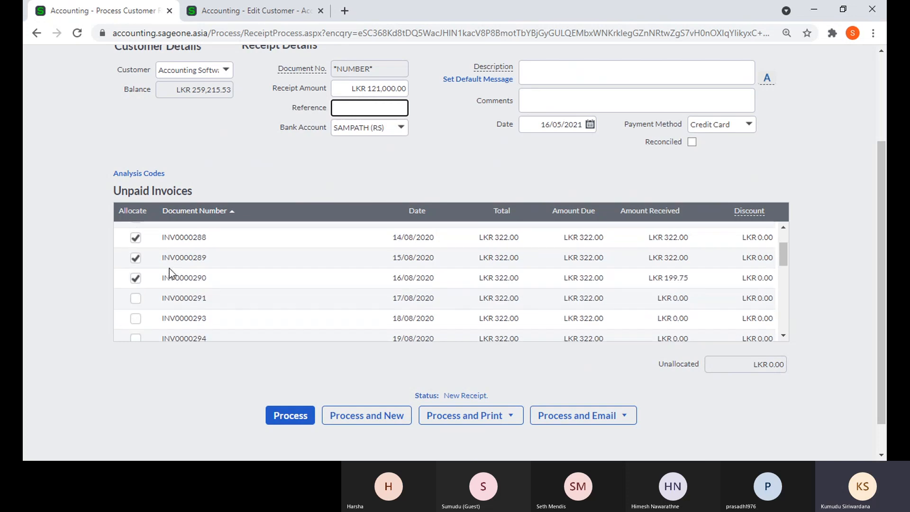
Deselect INV0000287 from the allocated invoices and allocate its freed amount to INV0000291 instead
scroll(167, 292, up, 3)
click(136, 274)
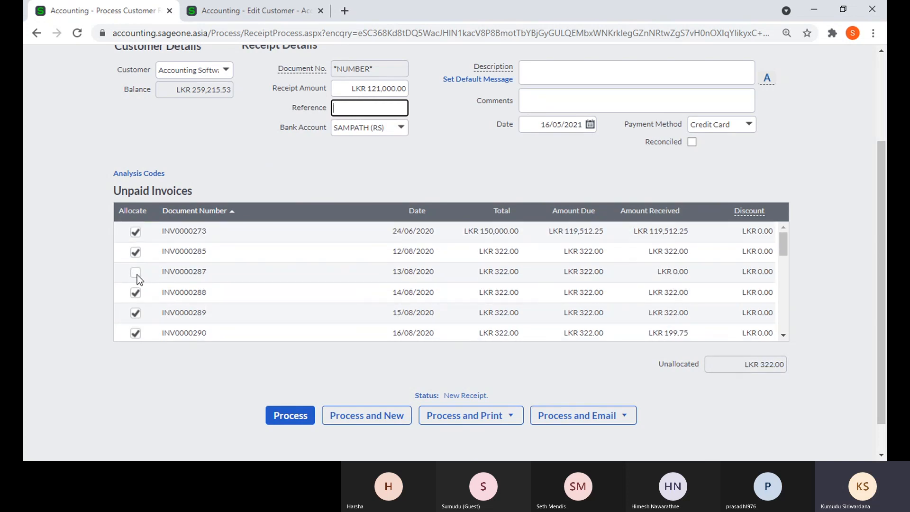
scroll(137, 274, down, 5)
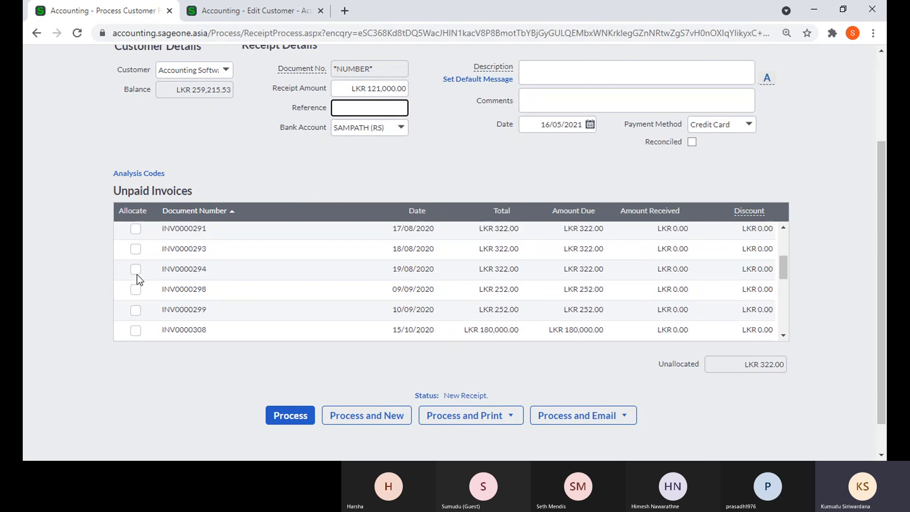
scroll(138, 275, up, 1)
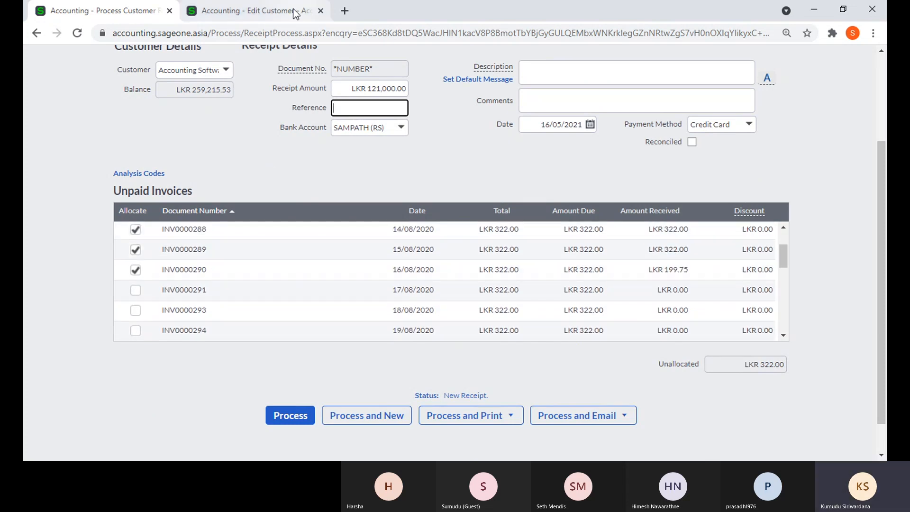
click(295, 12)
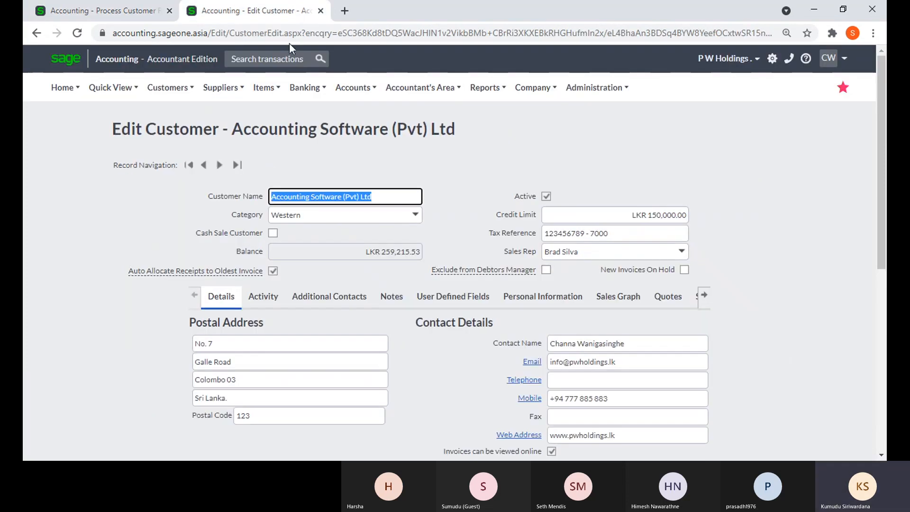
click(147, 10)
click(136, 290)
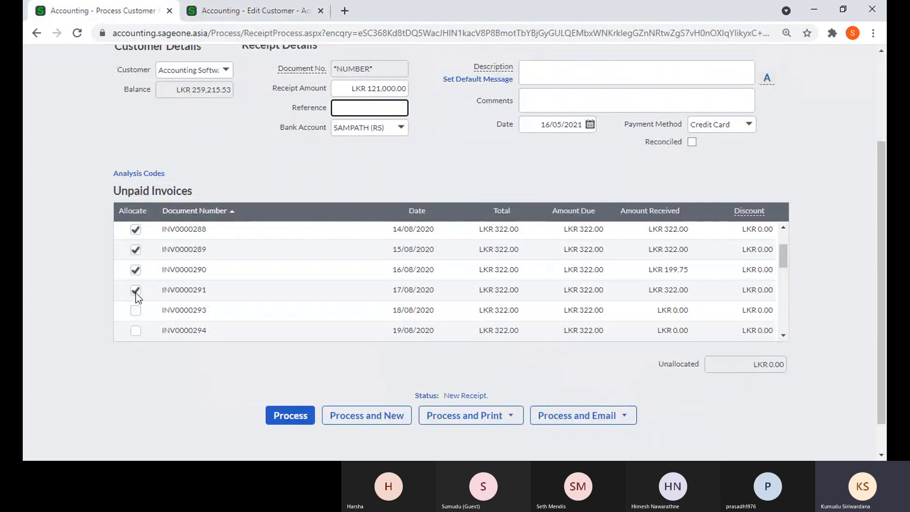
Leave the receipt without saving it and open the list of customer tax invoices
click(246, 16)
click(144, 18)
scroll(451, 285, up, 4)
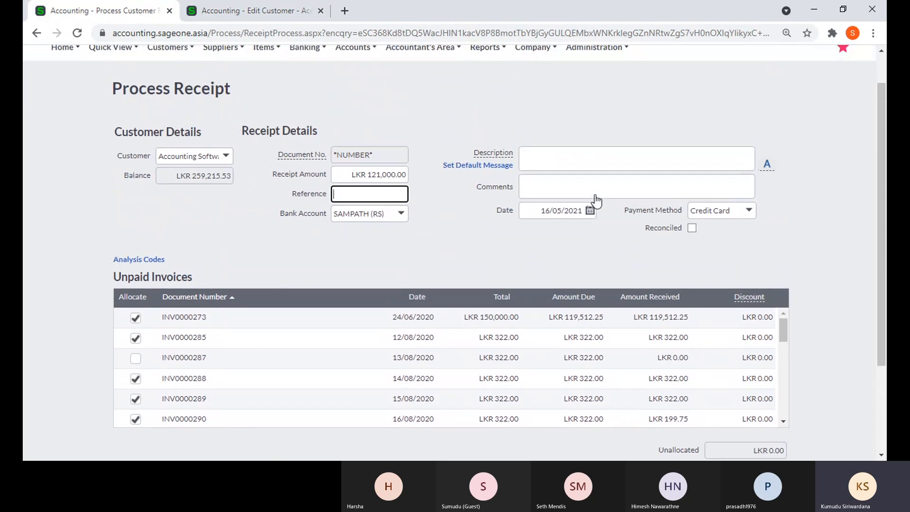
scroll(596, 201, up, 1)
click(170, 88)
mouse_move(207, 157)
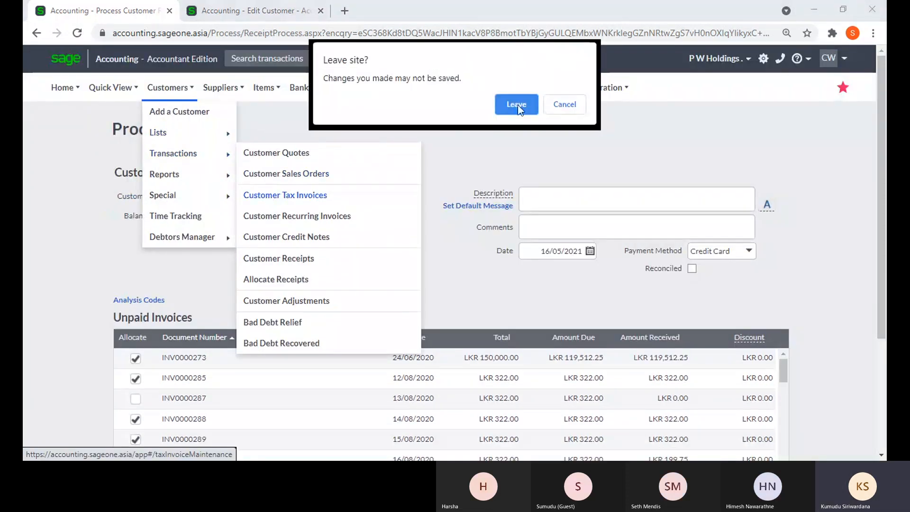
click(518, 104)
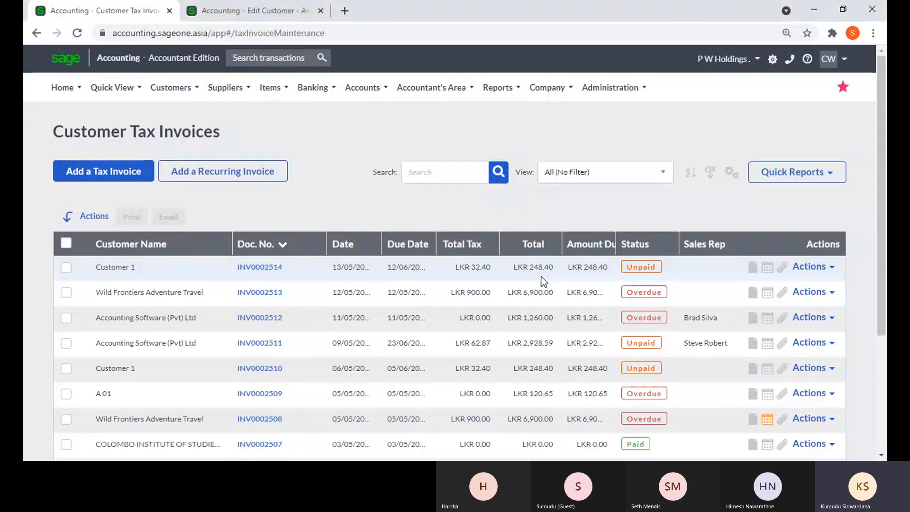
Create a receipt directly from Customer 1's tax invoice INV0002514
click(826, 275)
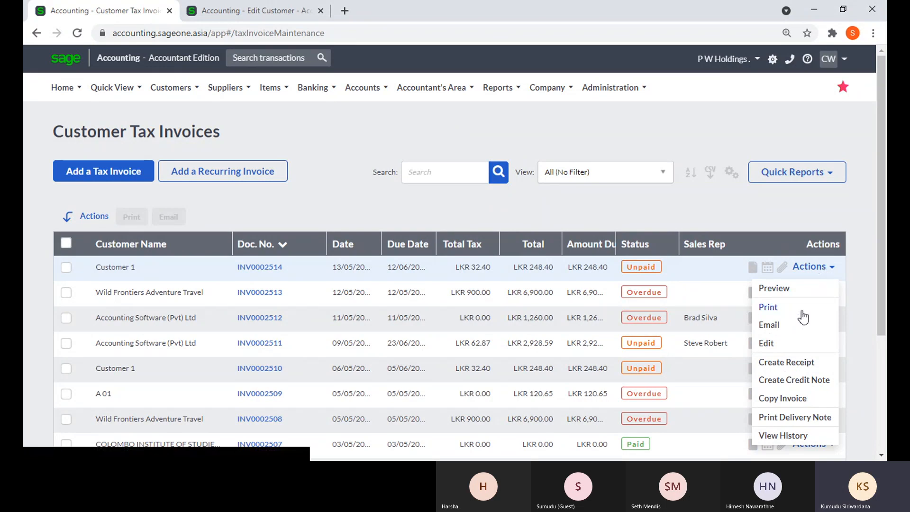
click(809, 369)
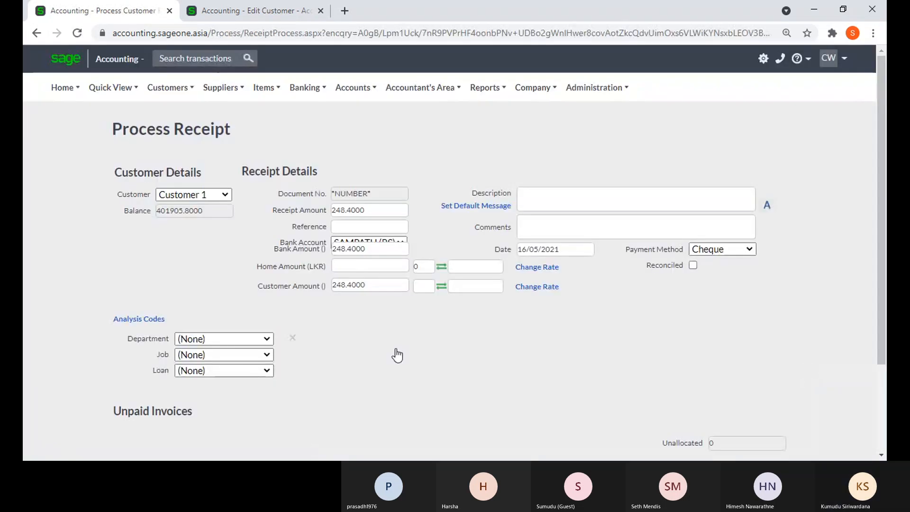
scroll(399, 350, down, 1)
scroll(398, 350, down, 2)
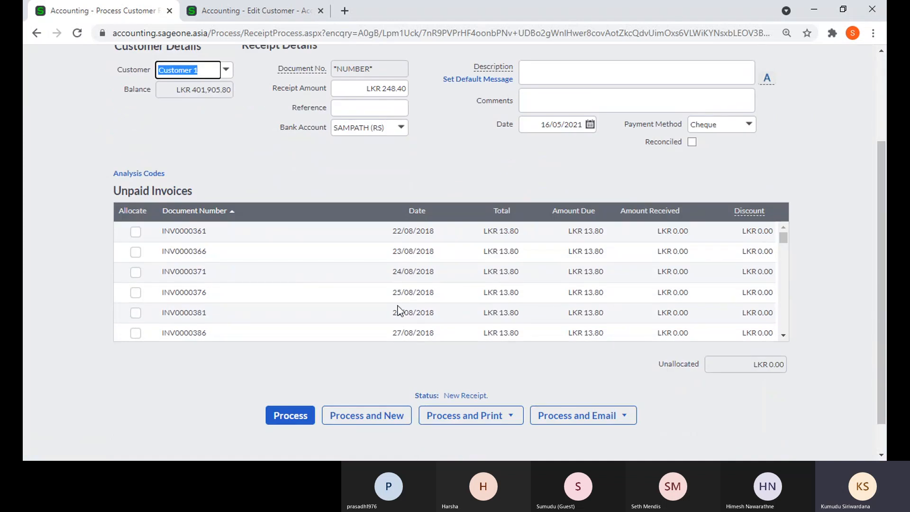
scroll(397, 306, up, 3)
Look through the receipt's unpaid invoices and sort them by amount received to find the allocated invoice
scroll(403, 317, down, 5)
scroll(411, 329, down, 6)
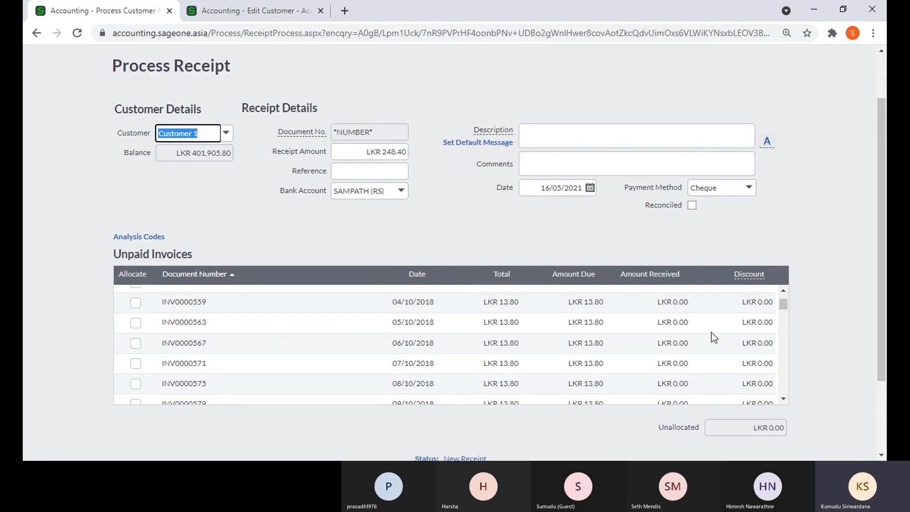
scroll(712, 332, down, 5)
scroll(712, 332, down, 10)
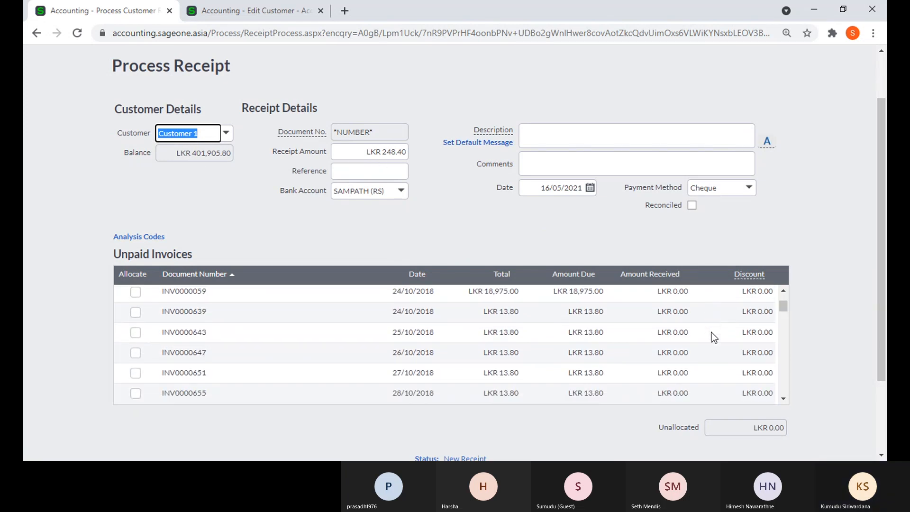
scroll(712, 332, down, 15)
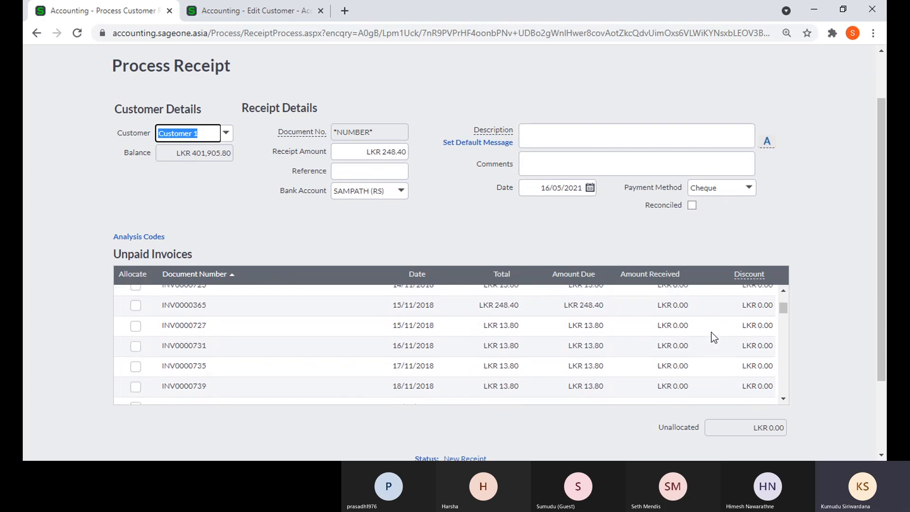
click(649, 274)
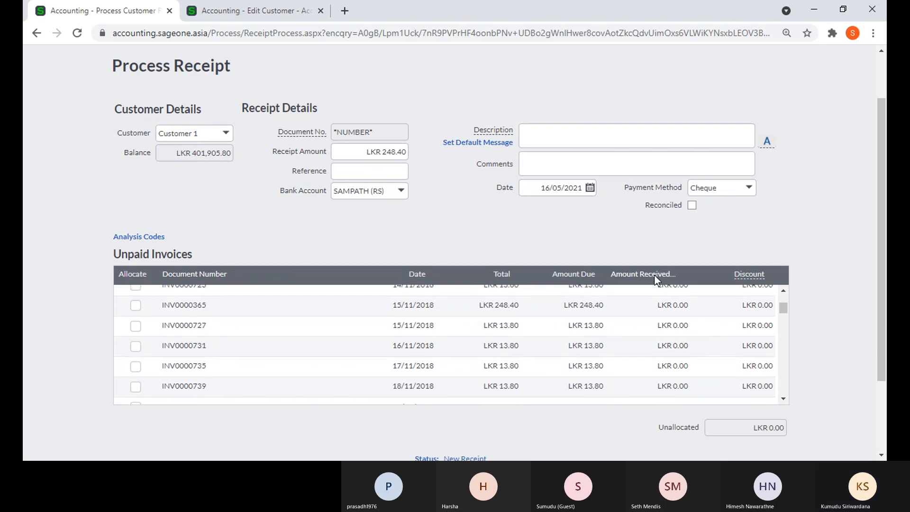
scroll(678, 313, up, 20)
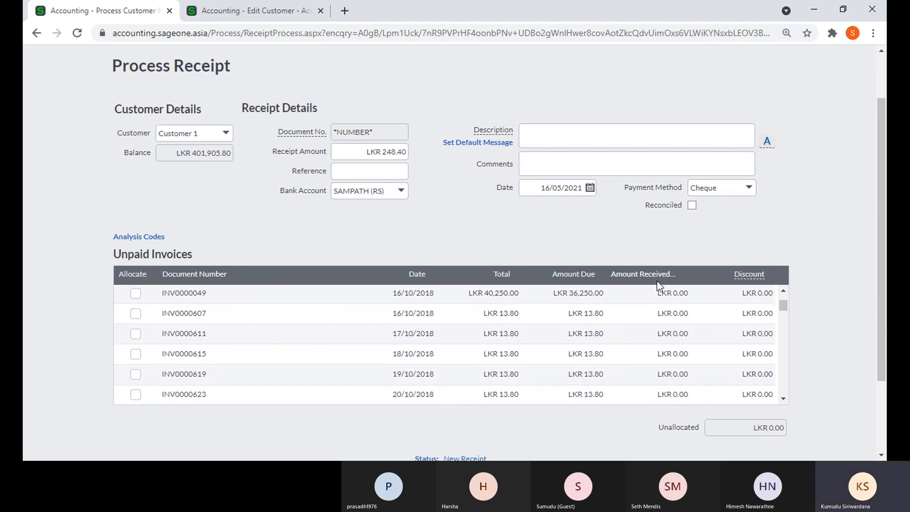
scroll(667, 295, up, 10)
scroll(670, 300, up, 15)
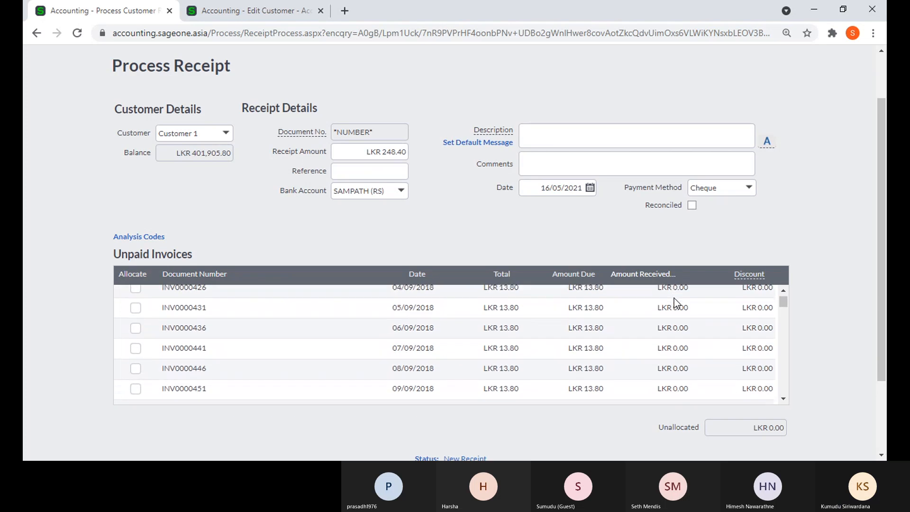
scroll(676, 300, up, 1)
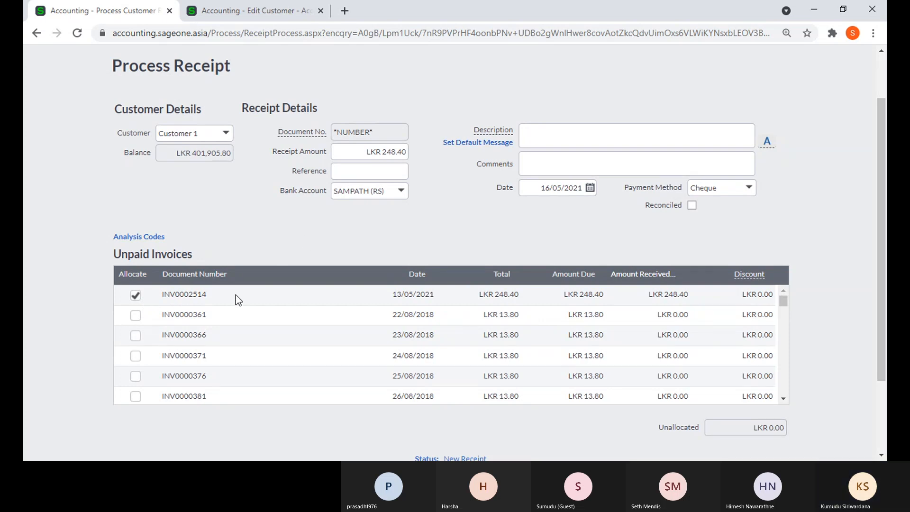
Discard Customer 1's unsaved receipt by closing its page and open the list of customer receipts
scroll(235, 295, down, 1)
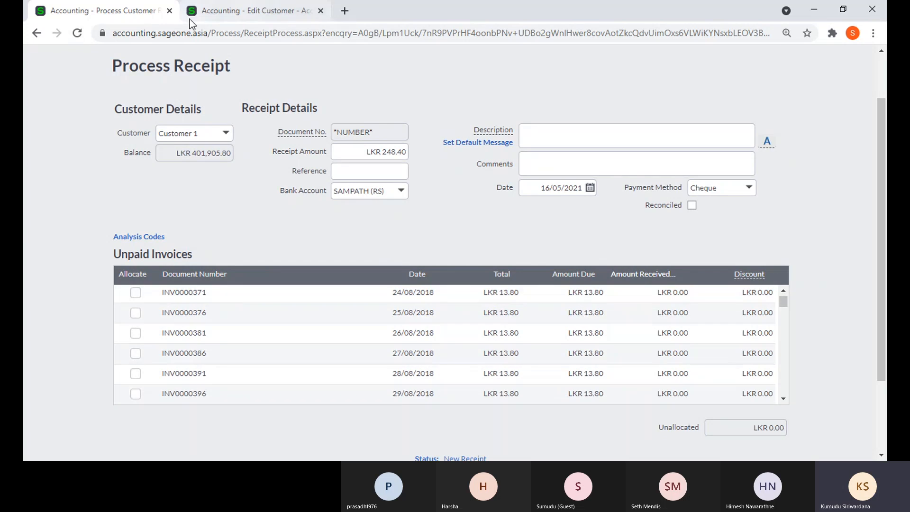
click(171, 13)
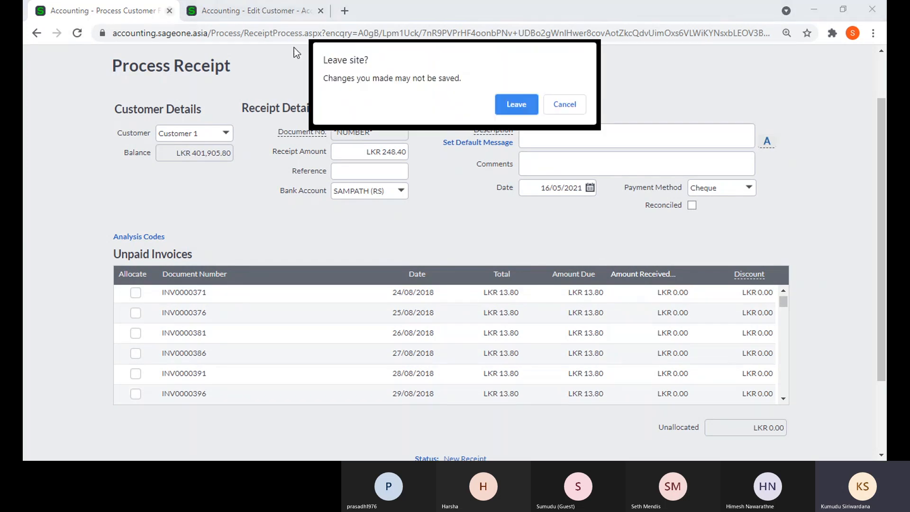
click(507, 109)
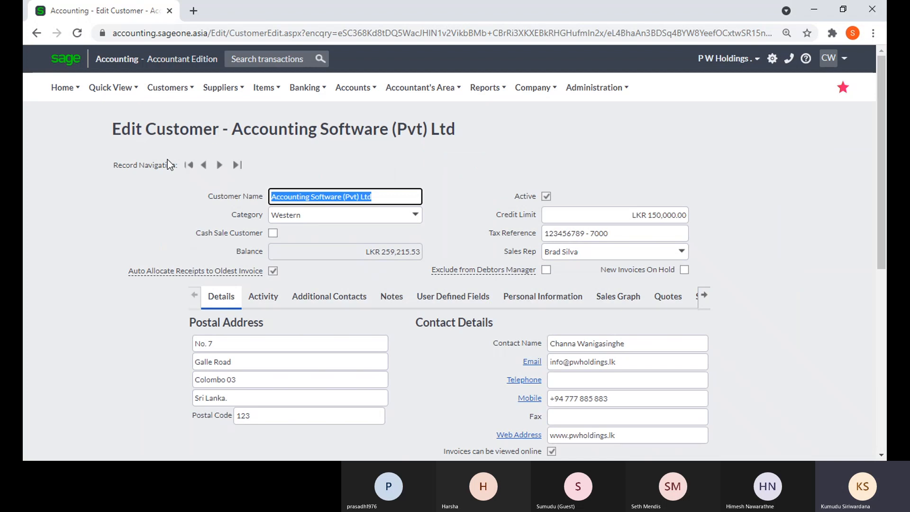
mouse_move(162, 97)
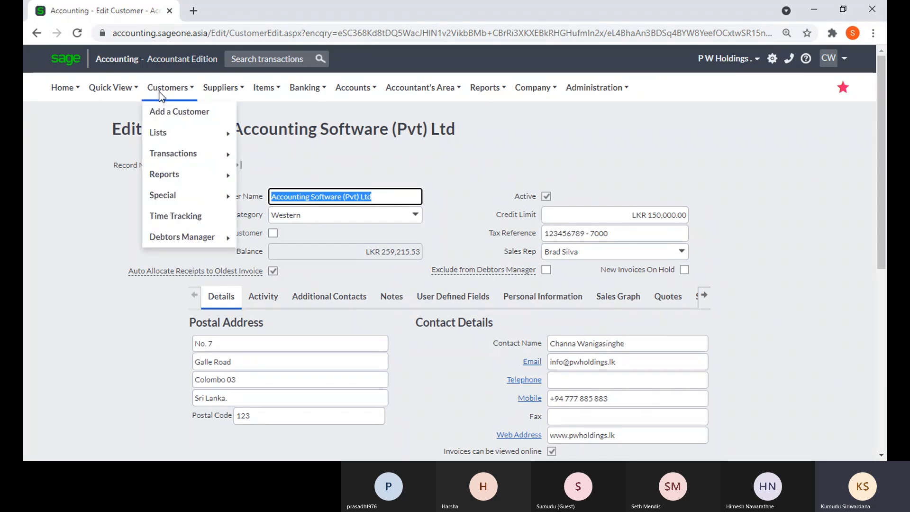
mouse_move(199, 153)
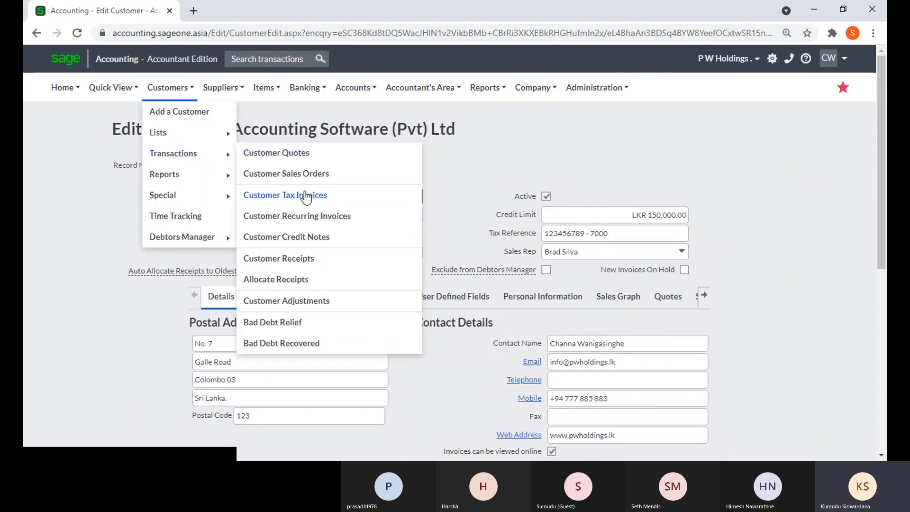
click(306, 260)
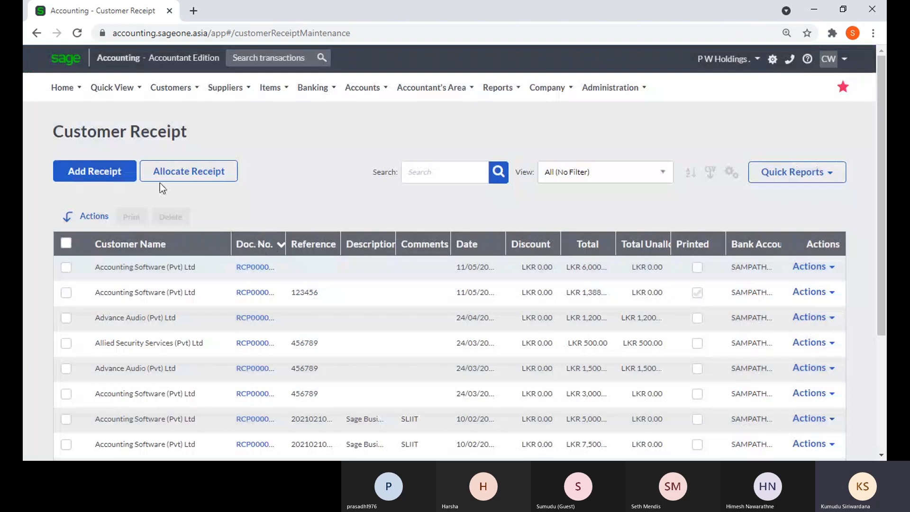
Add a new receipt for customer A 01 with a receipt amount of LKR 100.00
click(101, 179)
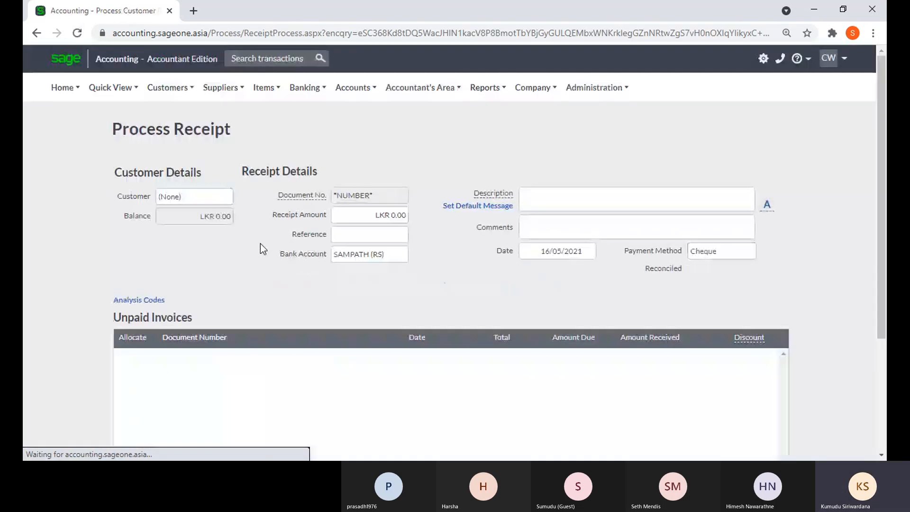
click(226, 198)
click(225, 243)
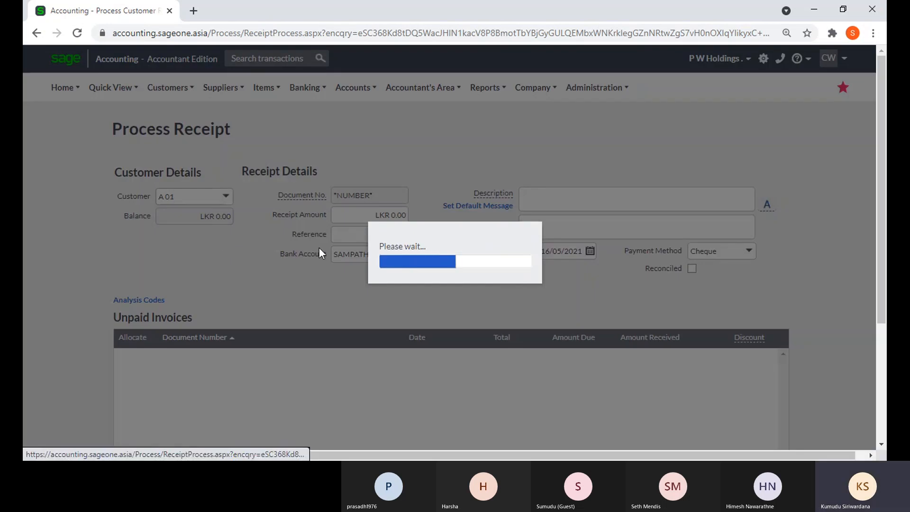
click(342, 216)
text(100)
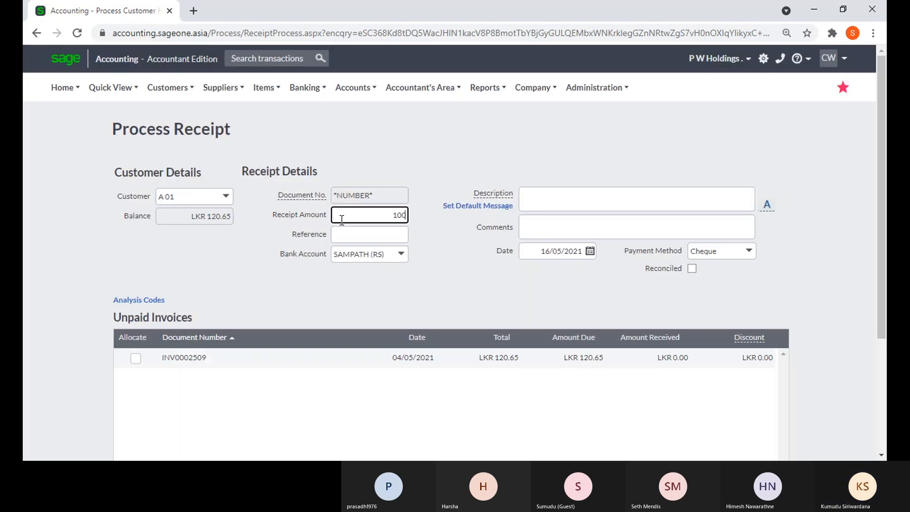
key(Tab)
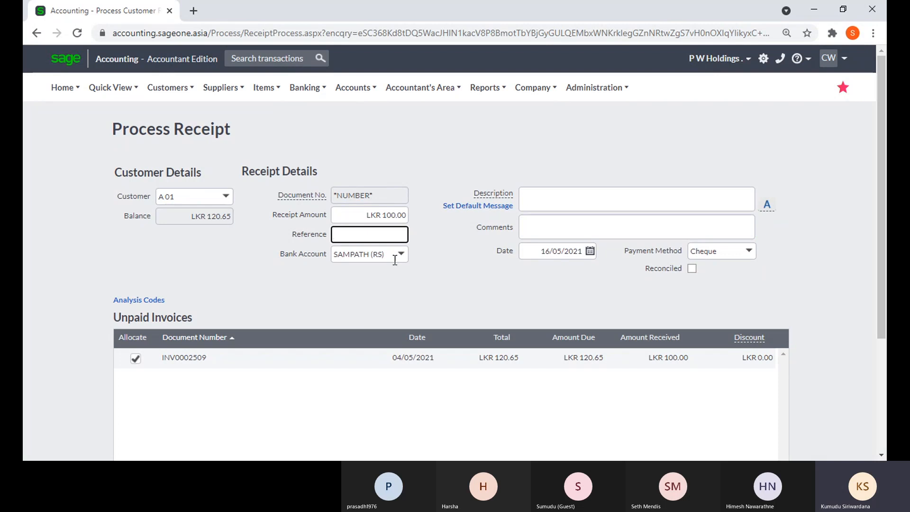
Review the receipt's payment method choices, reference suggestions and available bank accounts without changing them
click(749, 251)
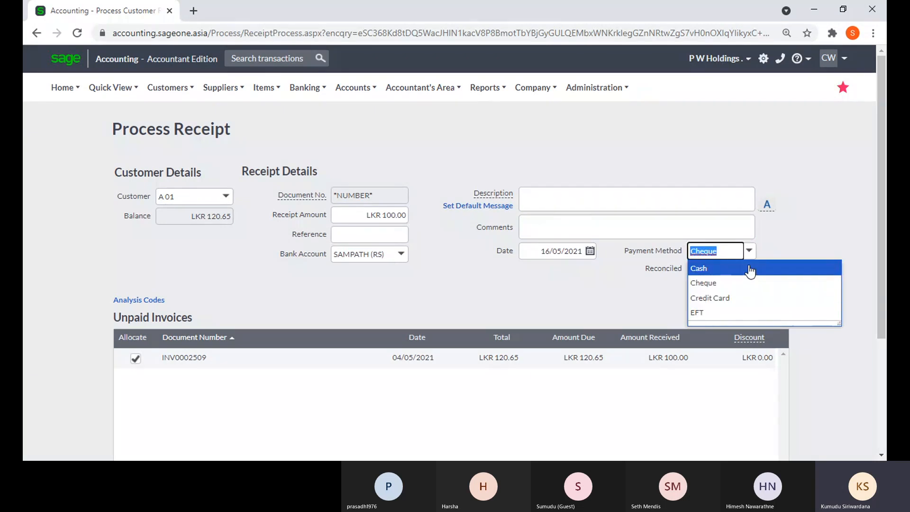
click(577, 306)
click(382, 235)
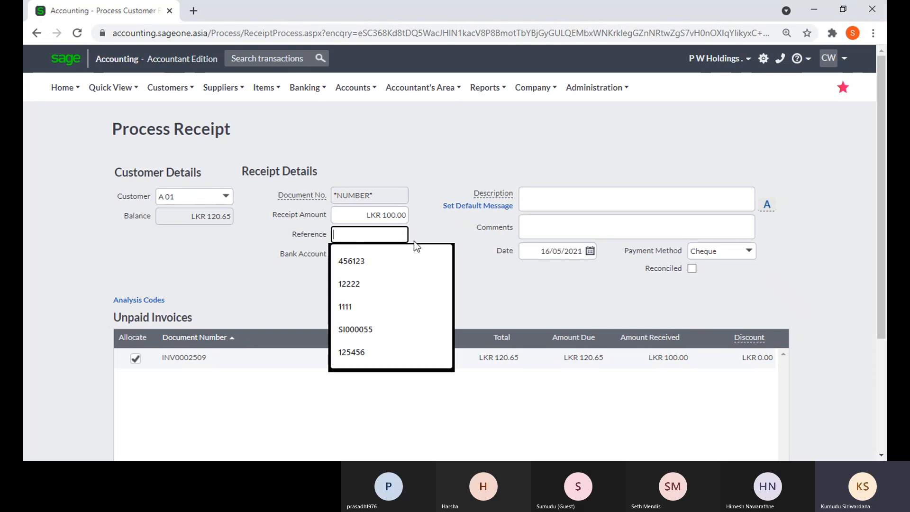
click(455, 224)
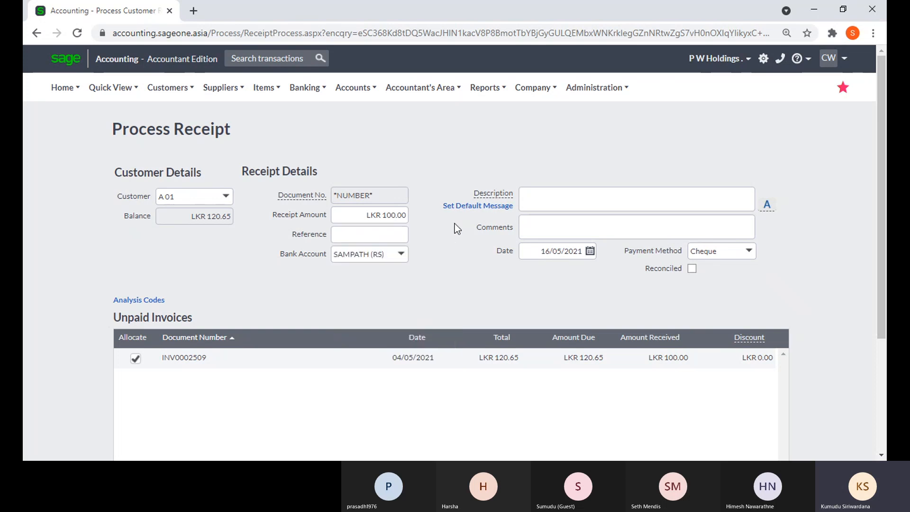
click(402, 255)
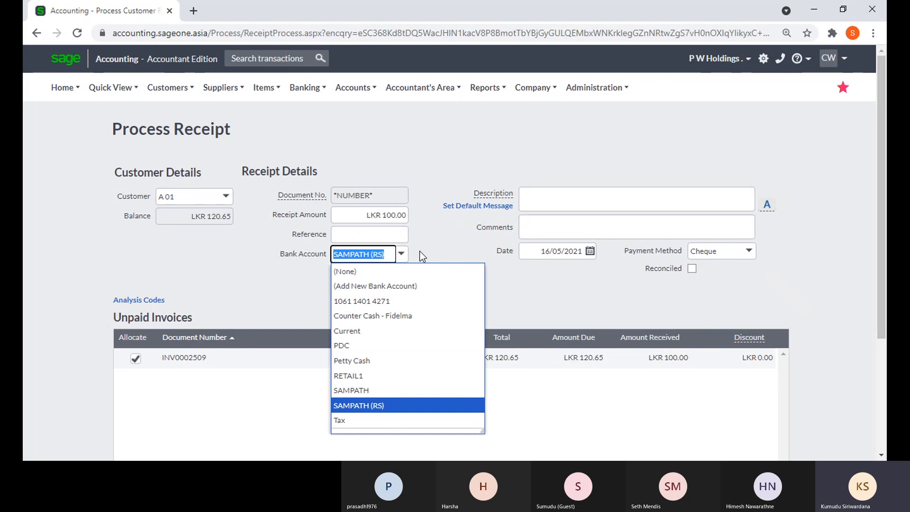
click(419, 251)
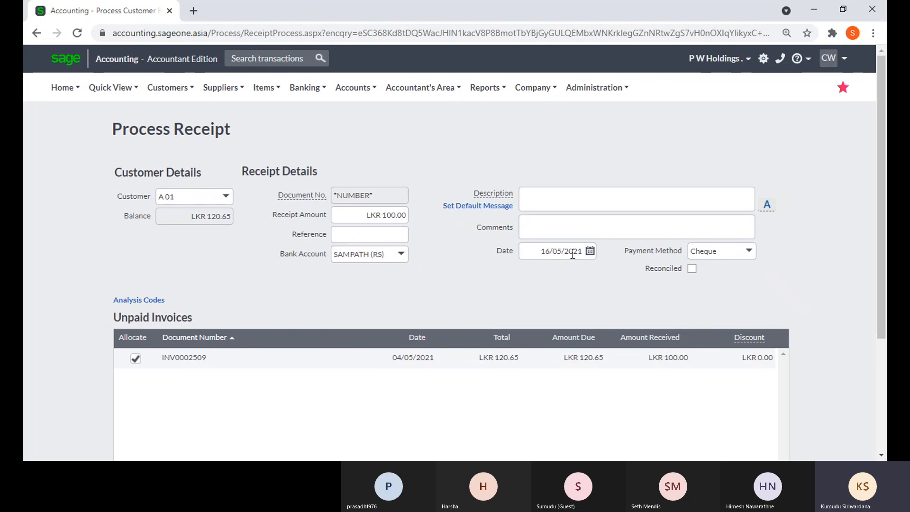
Process A 01's receipt with the detailed email option
scroll(261, 343, down, 1)
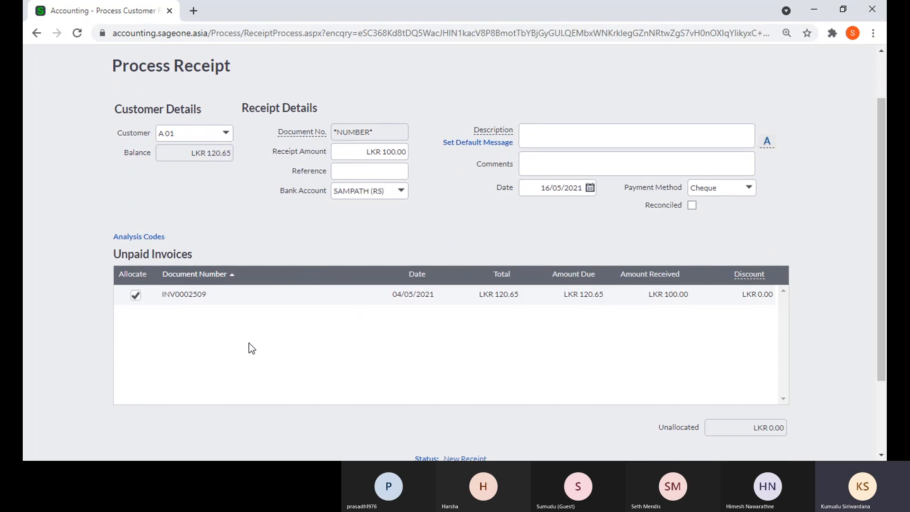
scroll(191, 323, down, 2)
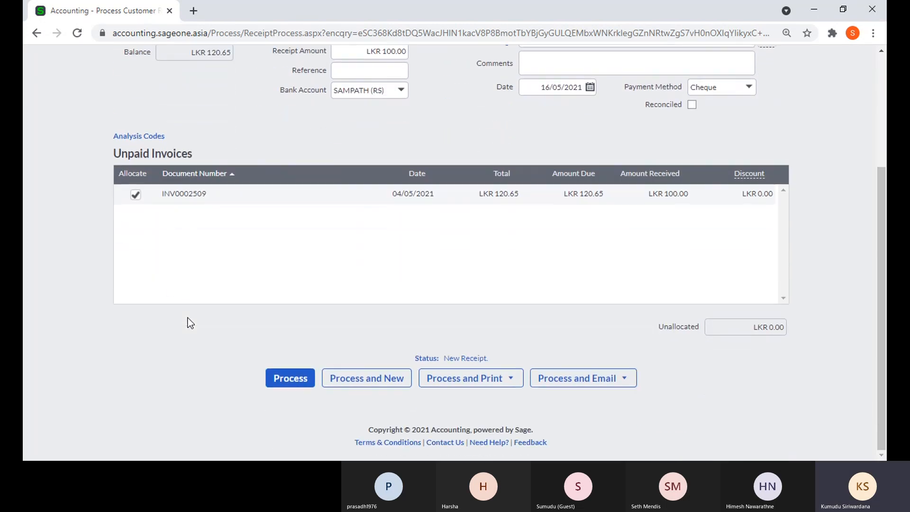
mouse_move(566, 386)
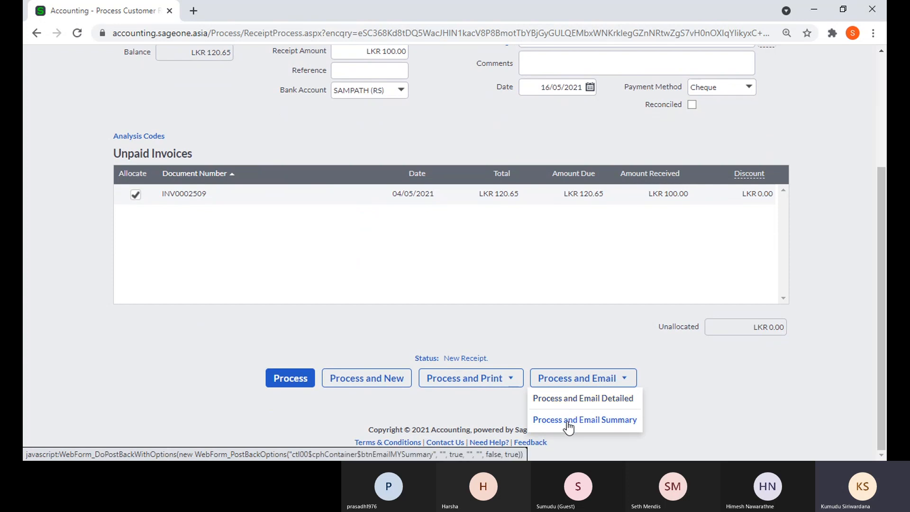
click(562, 399)
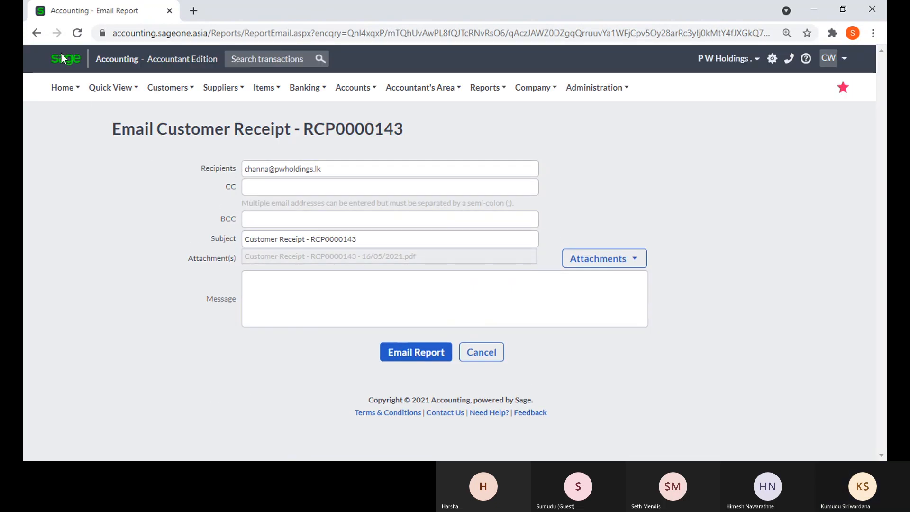
Leave the email form without sending and open A 01's processed receipt from the customer receipts list
click(37, 34)
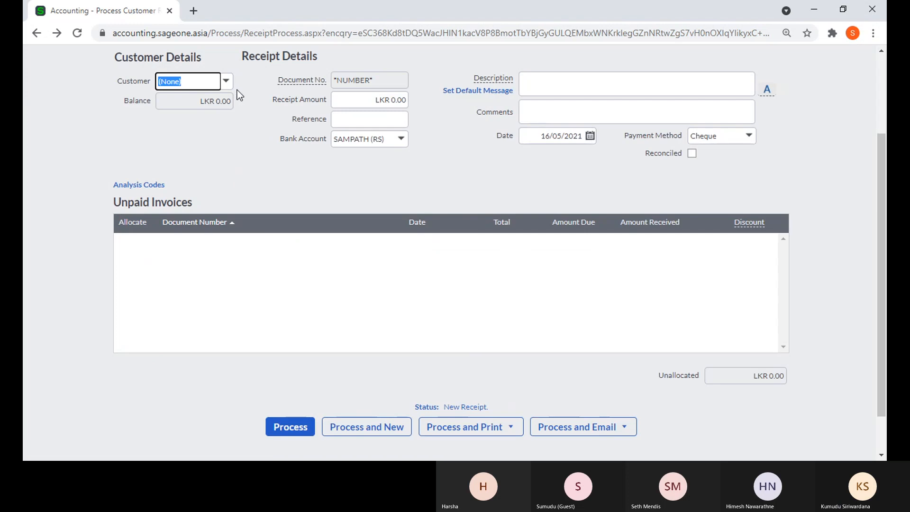
scroll(138, 91, up, 3)
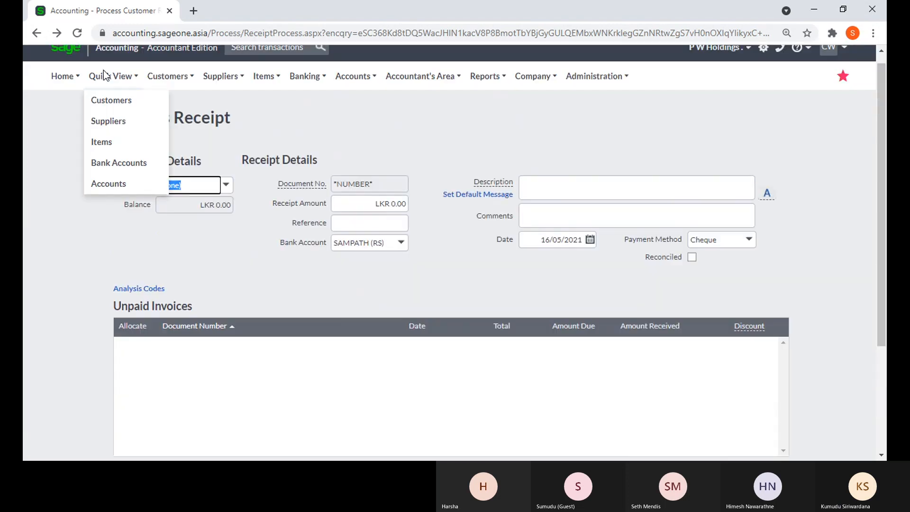
mouse_move(177, 89)
mouse_move(181, 151)
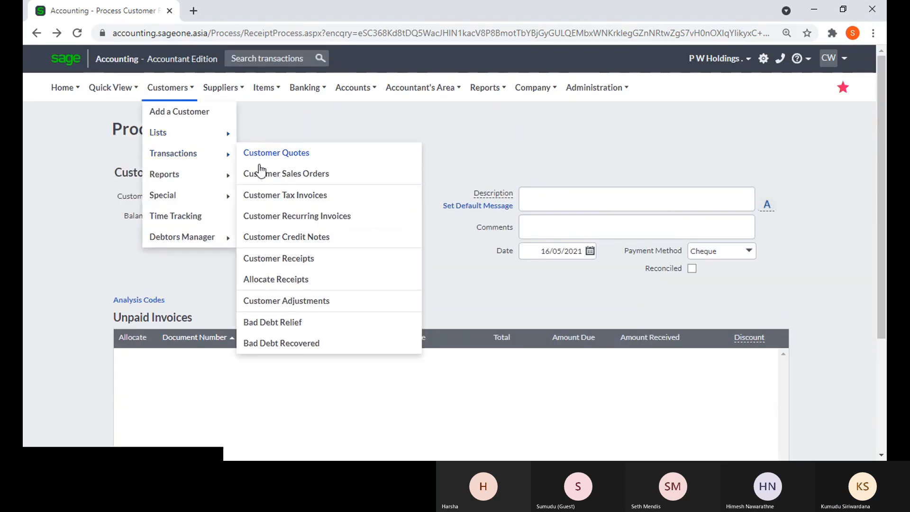
click(280, 259)
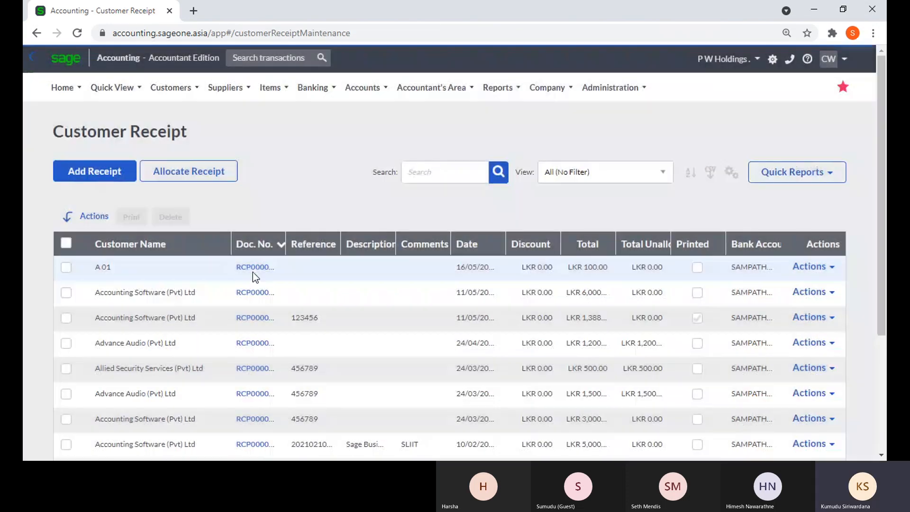
click(253, 269)
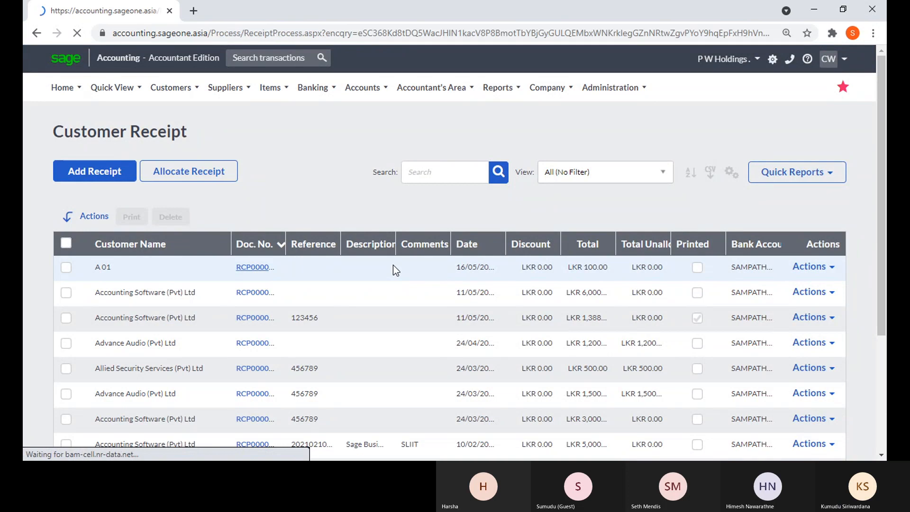
Print the detailed version of A 01's receipt and examine the downloaded PDF down to its invoice line
scroll(459, 271, down, 3)
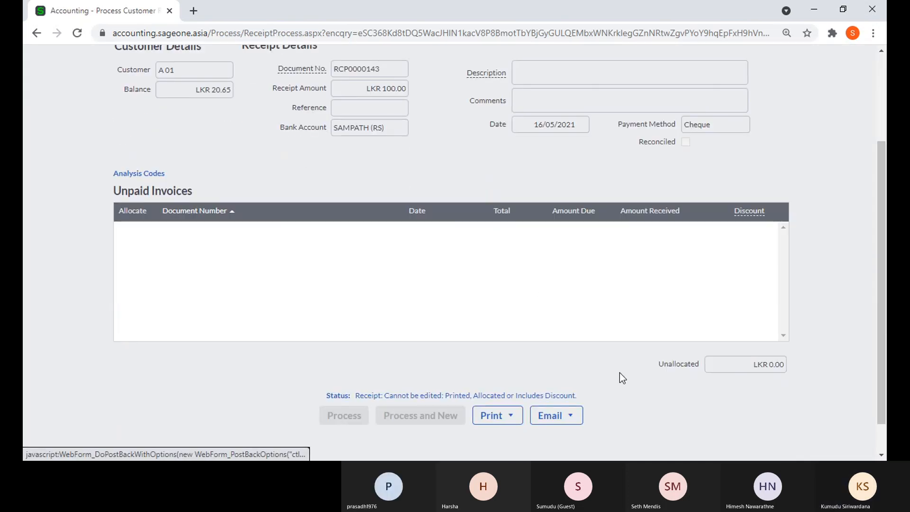
scroll(617, 374, down, 1)
mouse_move(509, 379)
click(511, 401)
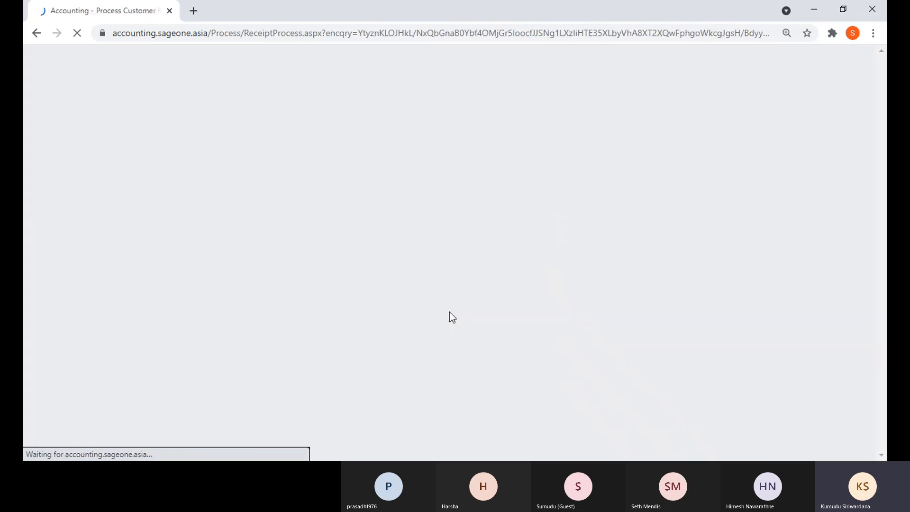
scroll(426, 310, down, 3)
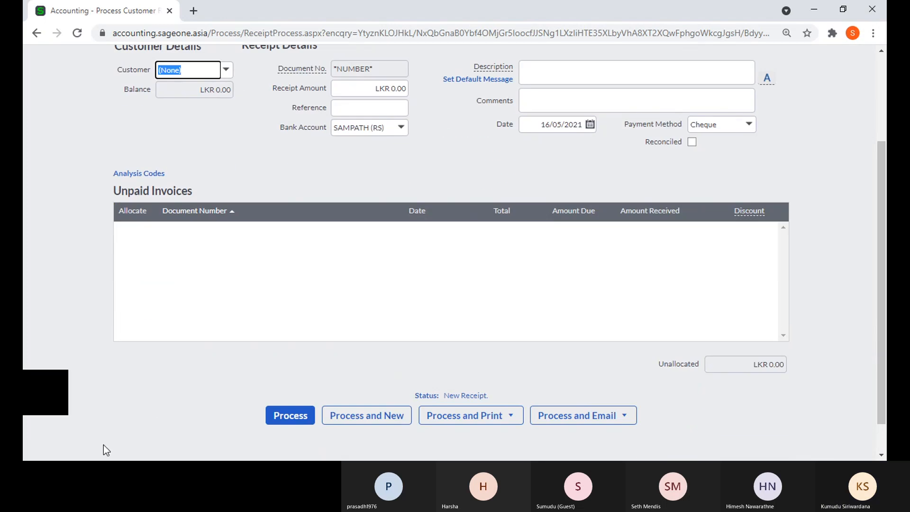
click(94, 445)
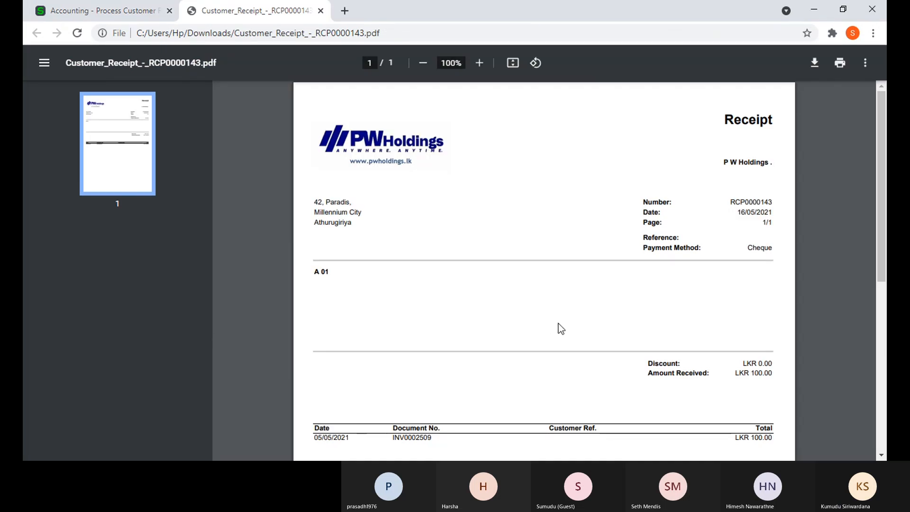
scroll(555, 324, down, 4)
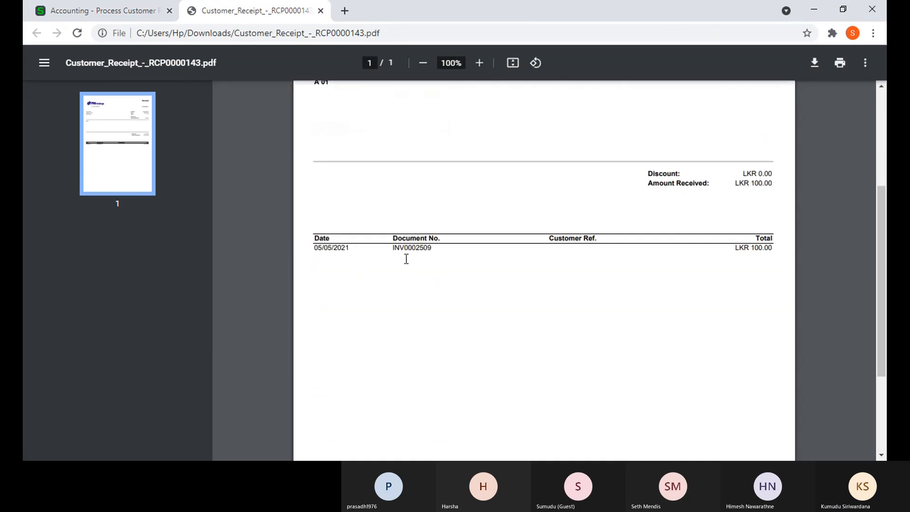
Return to the accounting page and try to process and print a summary from the blank receipt
click(127, 11)
mouse_move(475, 417)
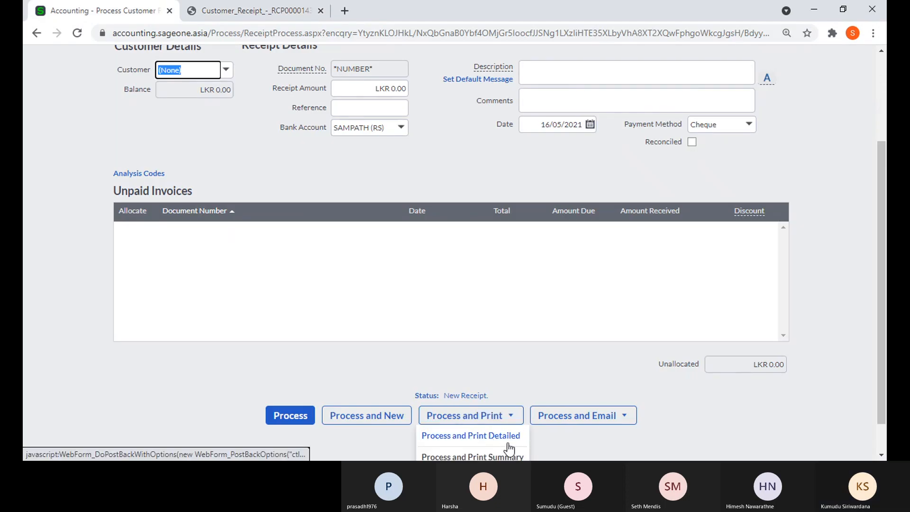
scroll(493, 443, down, 1)
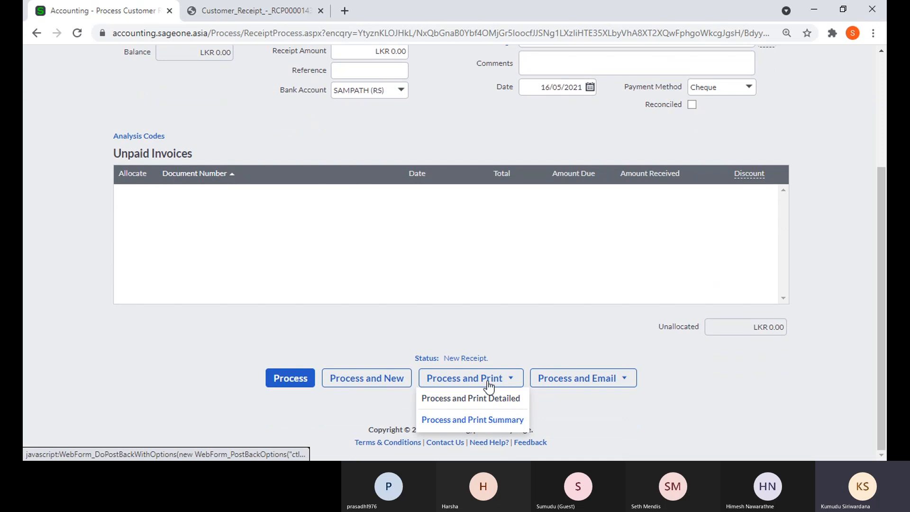
click(502, 420)
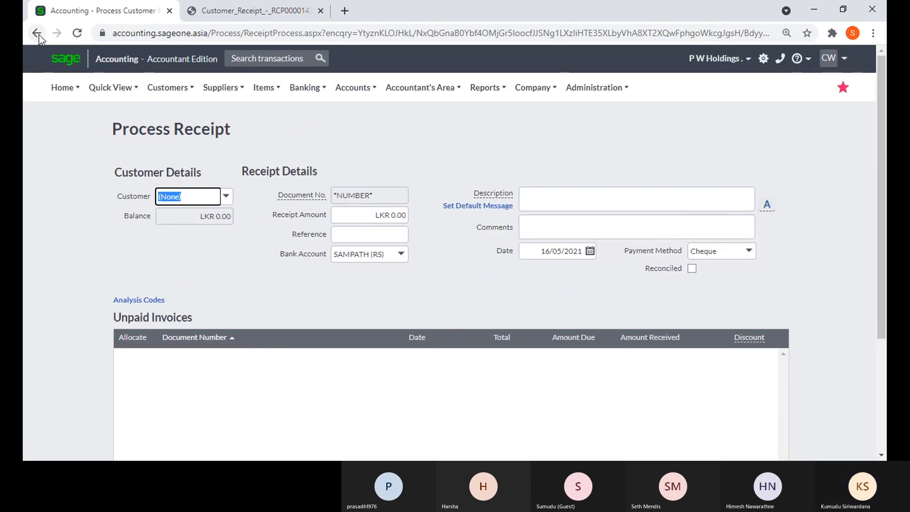
Go back to A 01's processed receipt and print its summary version
click(38, 34)
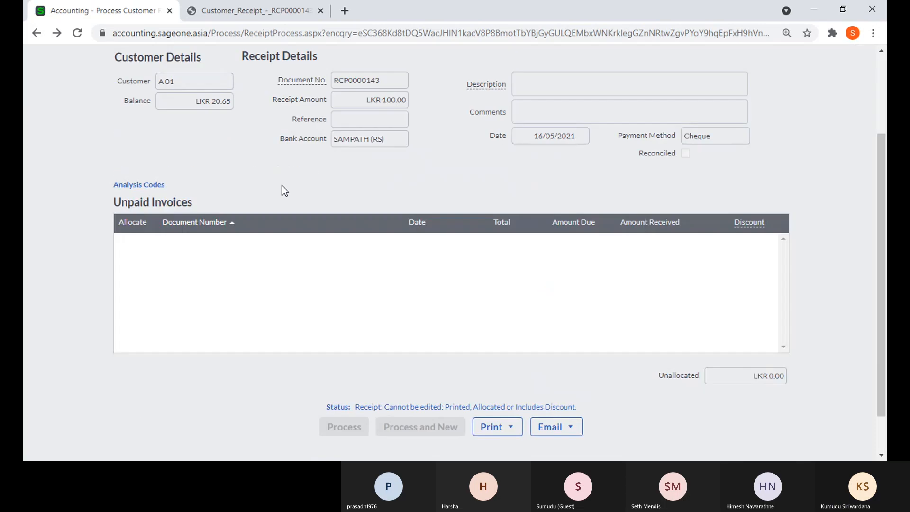
scroll(439, 276, down, 3)
click(494, 378)
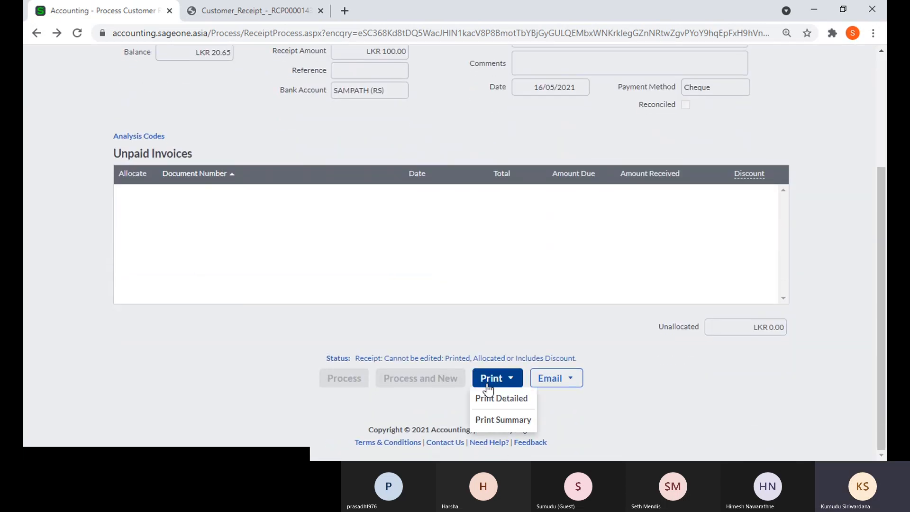
click(498, 420)
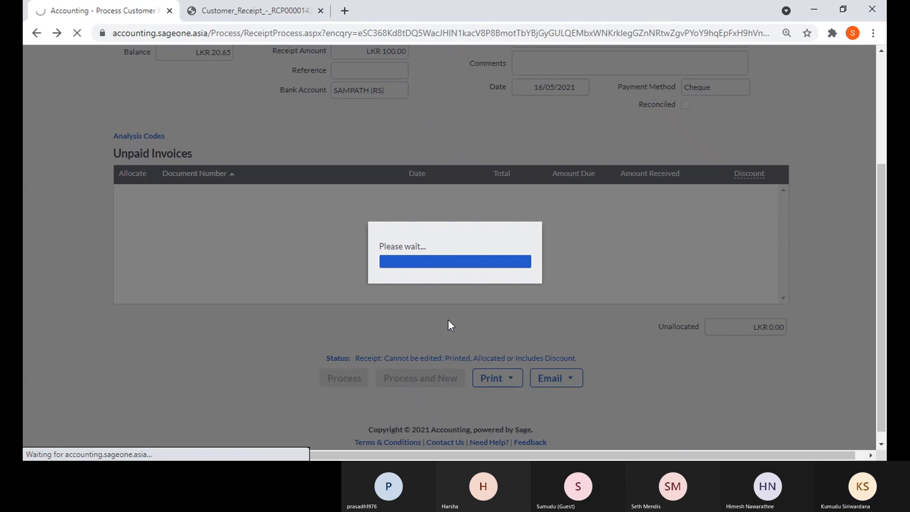
Open the downloaded summary PDF of A 01's receipt and compare it with the detailed version's invoice line
scroll(406, 336, down, 1)
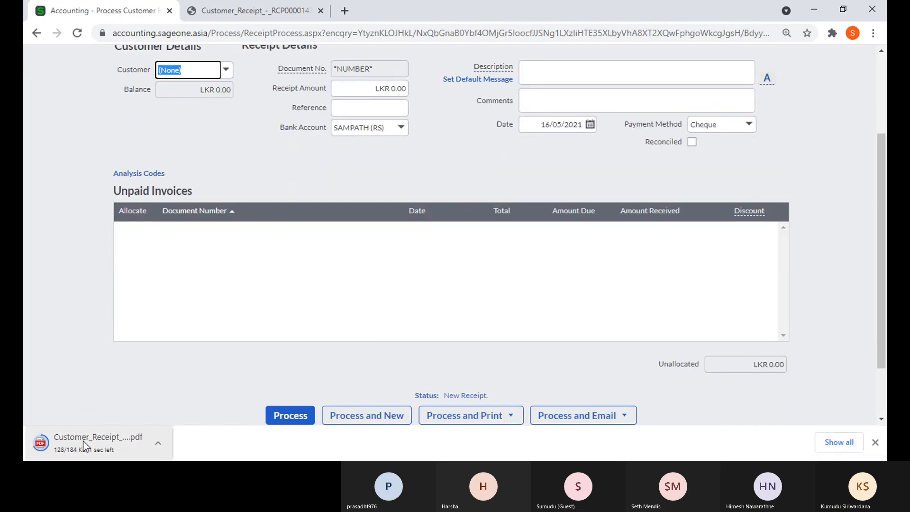
click(84, 446)
scroll(531, 368, down, 3)
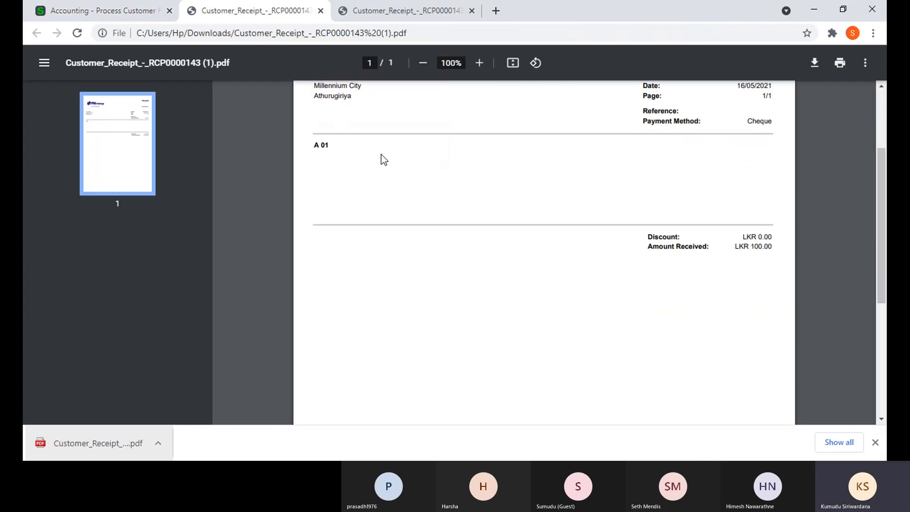
click(353, 16)
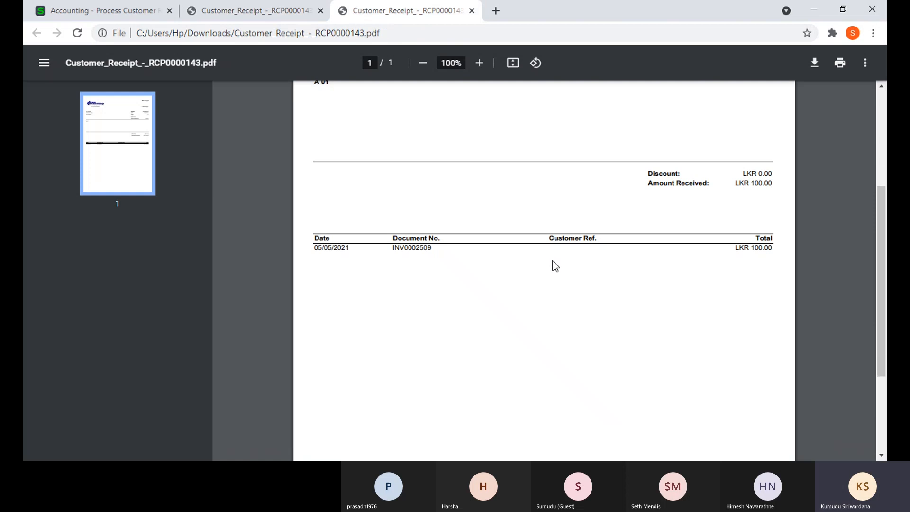
scroll(555, 265, up, 2)
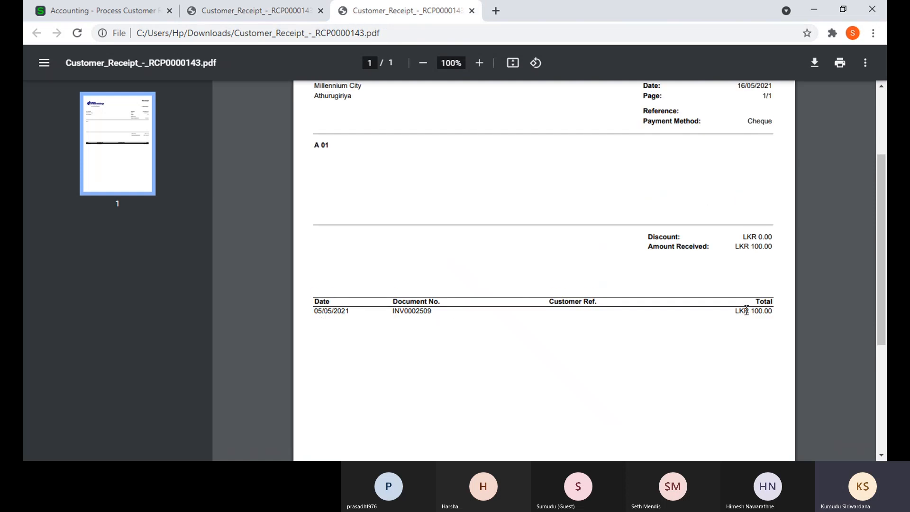
scroll(746, 311, down, 5)
scroll(636, 261, up, 6)
scroll(636, 260, up, 2)
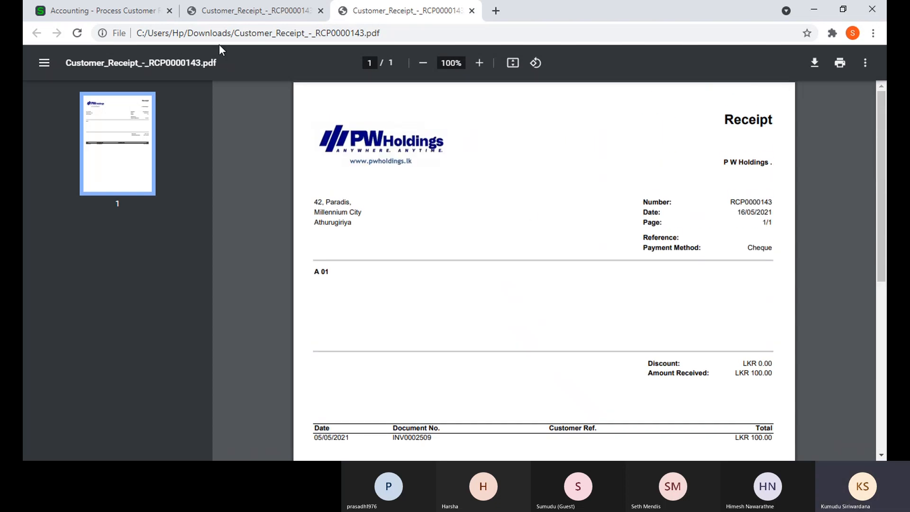
Close both receipt PDFs and return to the start of the blank Process Receipt form
click(321, 11)
click(321, 12)
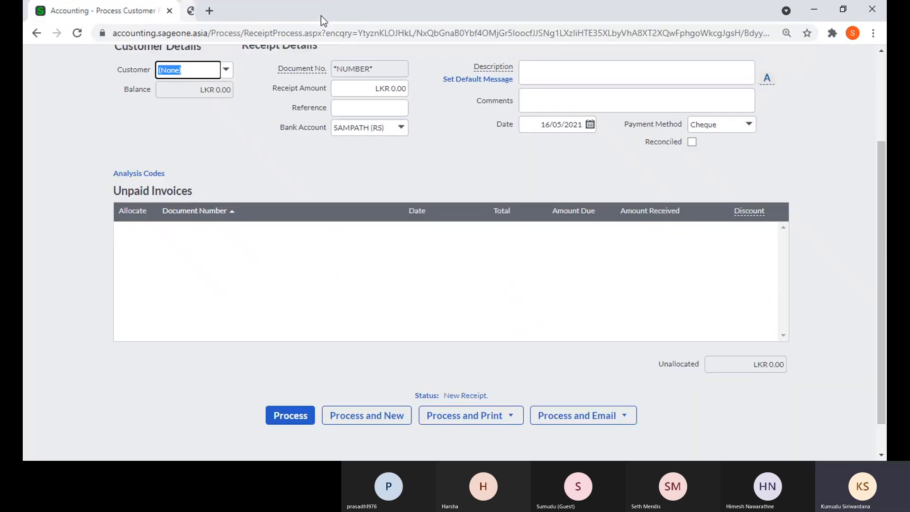
scroll(448, 189, up, 3)
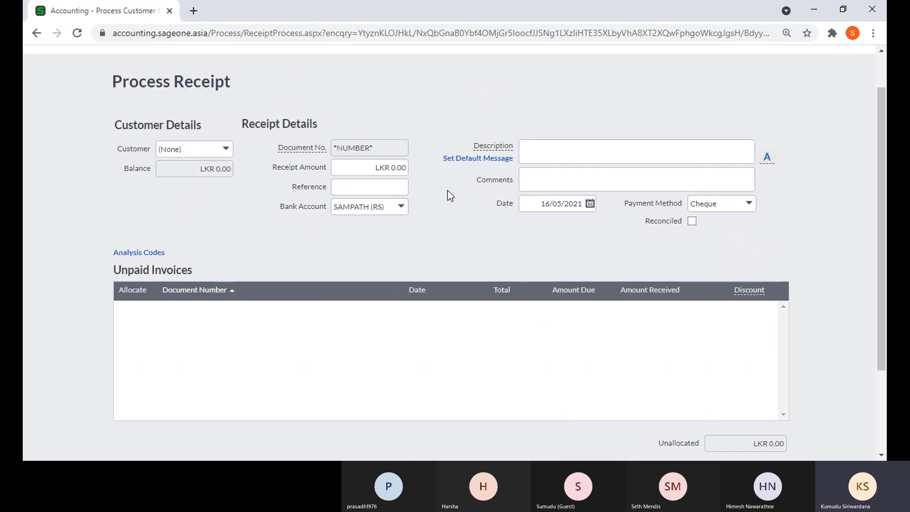
scroll(448, 190, up, 1)
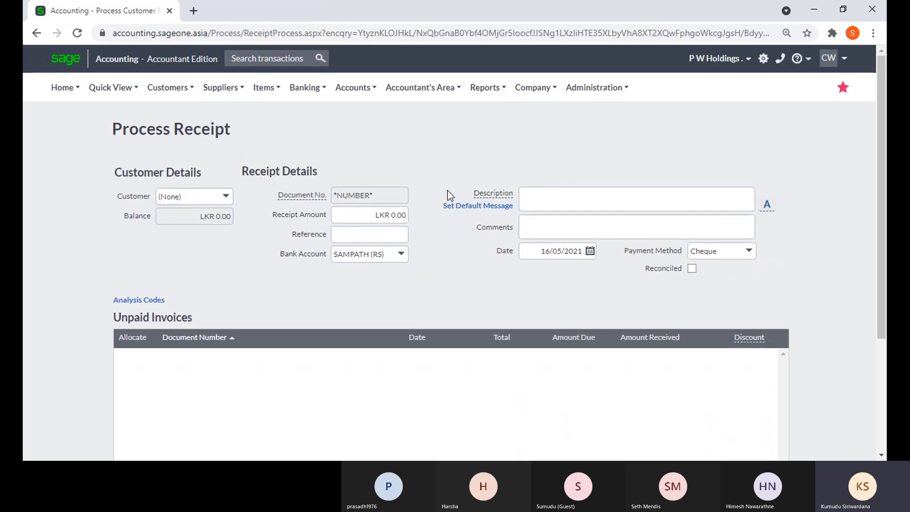
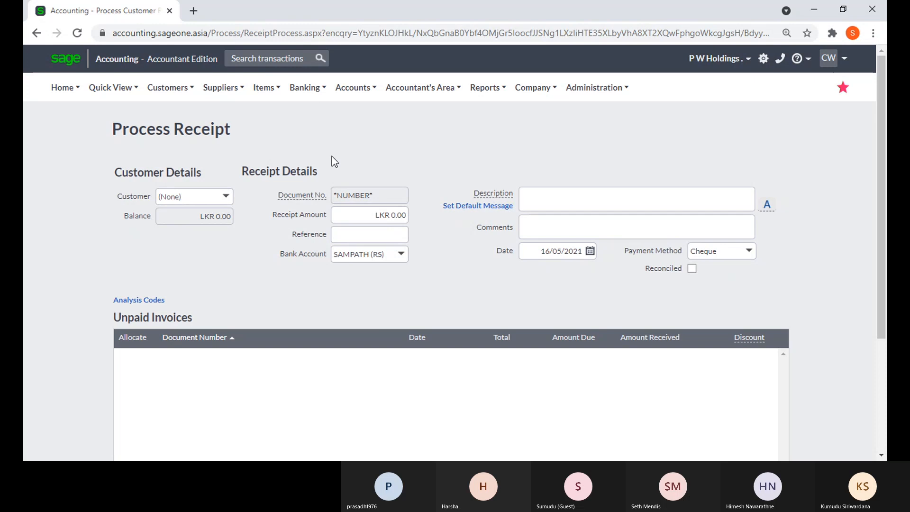
click(166, 89)
mouse_move(189, 149)
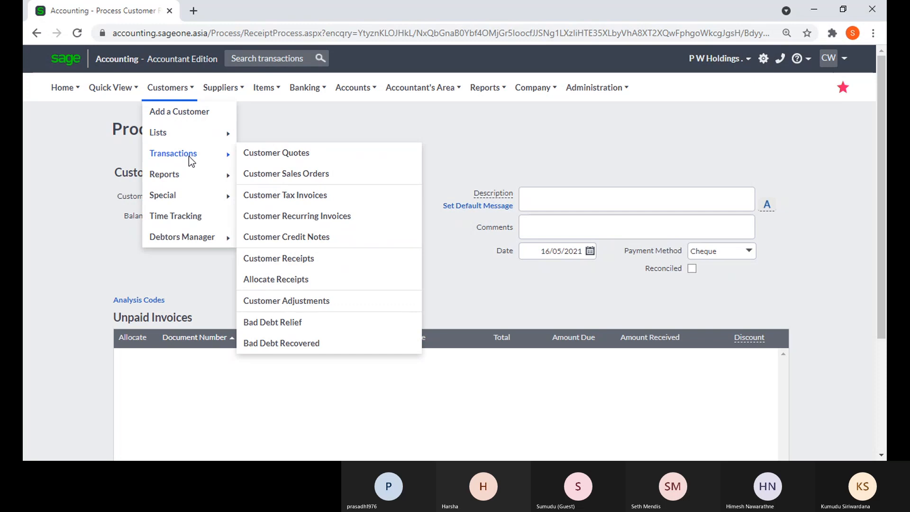
mouse_move(190, 175)
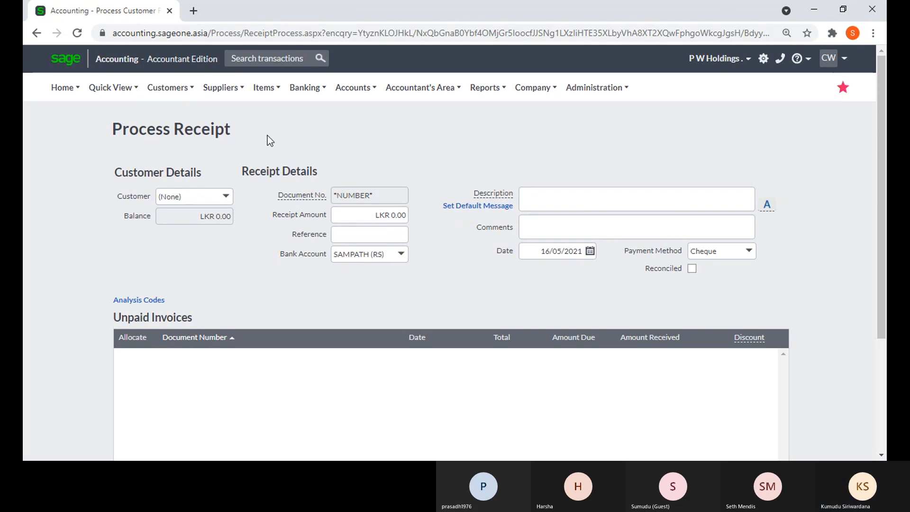
Open the customer receipts list and widen its Total Unallocated column
mouse_move(148, 103)
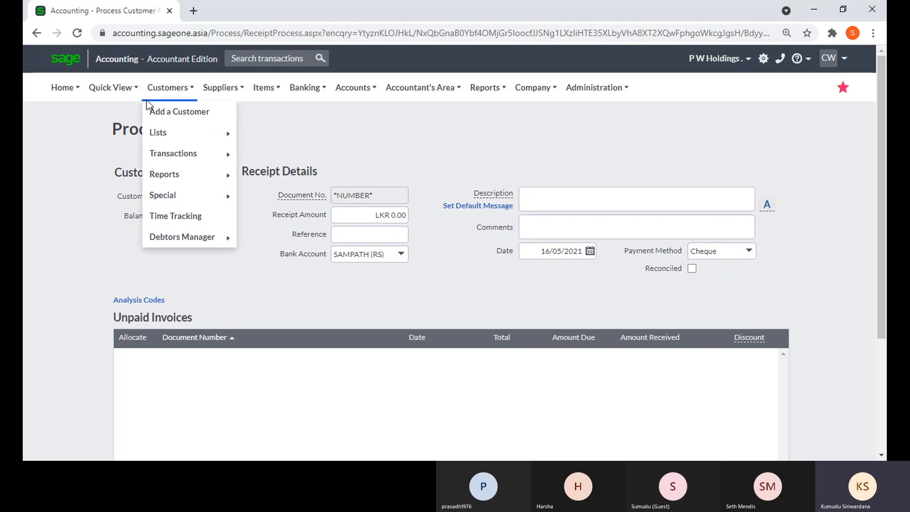
mouse_move(180, 150)
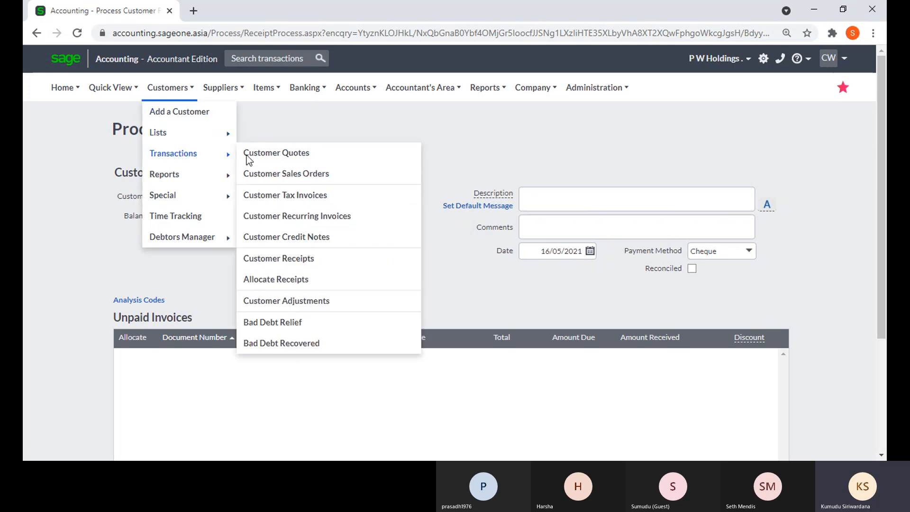
click(274, 260)
mouse_move(184, 97)
mouse_move(184, 159)
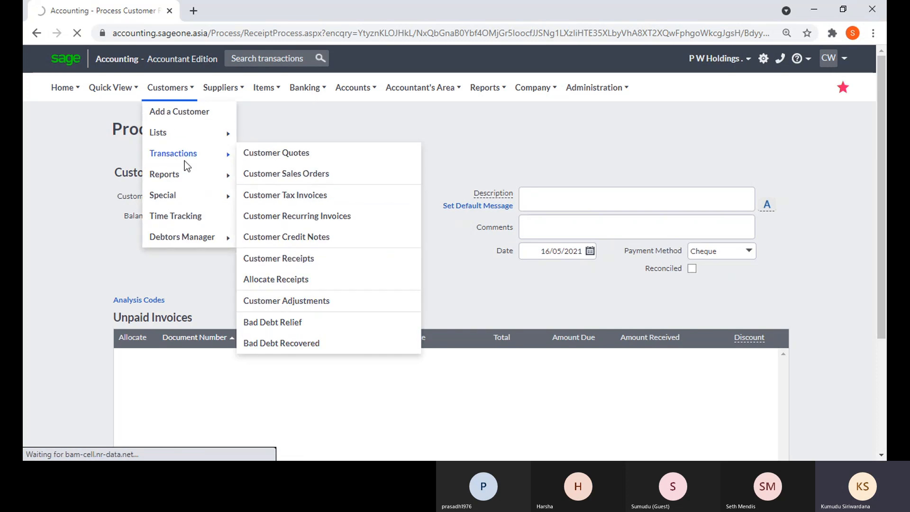
click(288, 259)
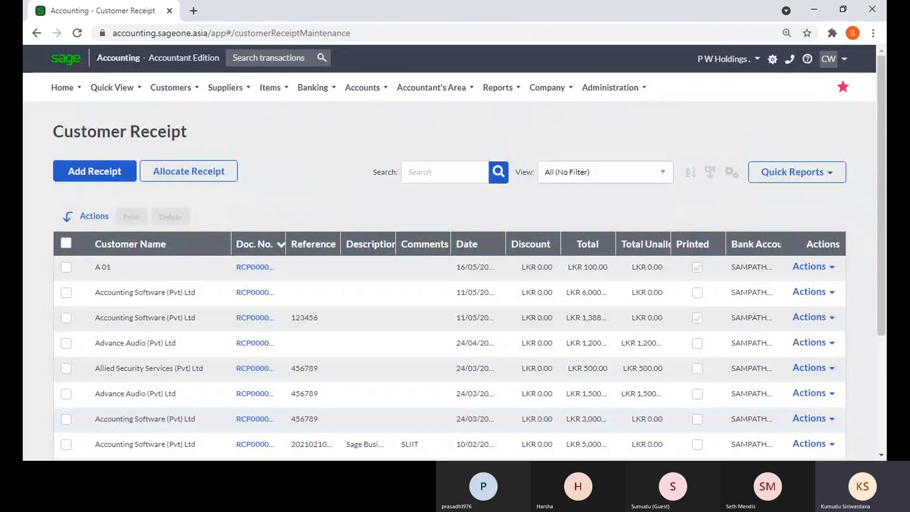
click(50, 201)
drag(671, 244, 687, 248)
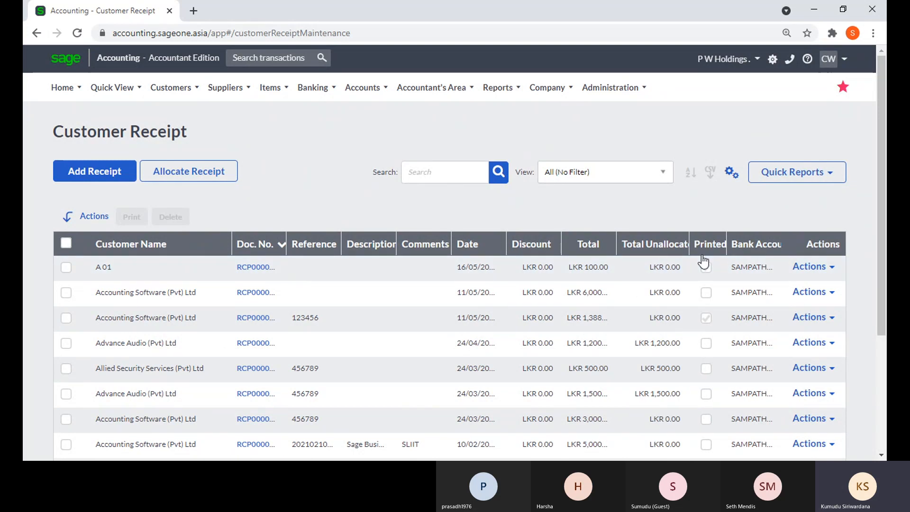
Review the receipt grid's column choices without saving changes, and widen the Doc. No. column to fit the full receipt numbers
click(434, 174)
click(733, 176)
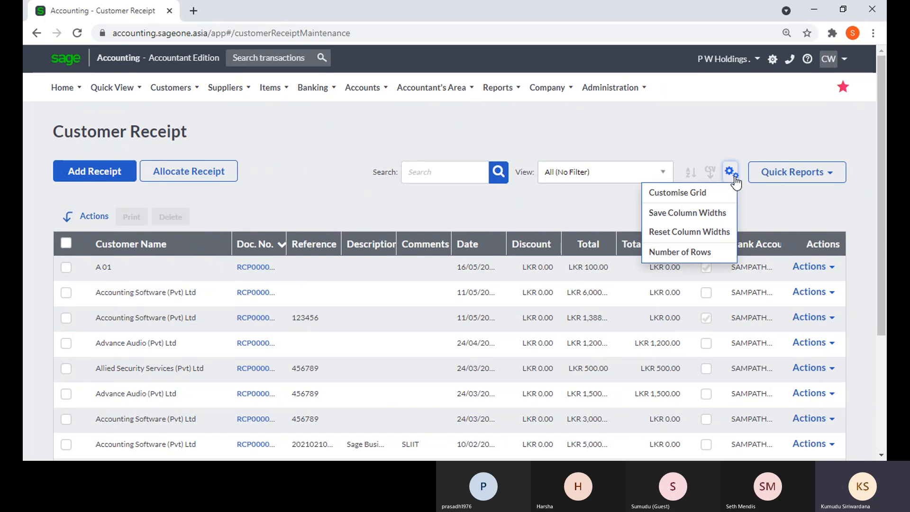
click(715, 192)
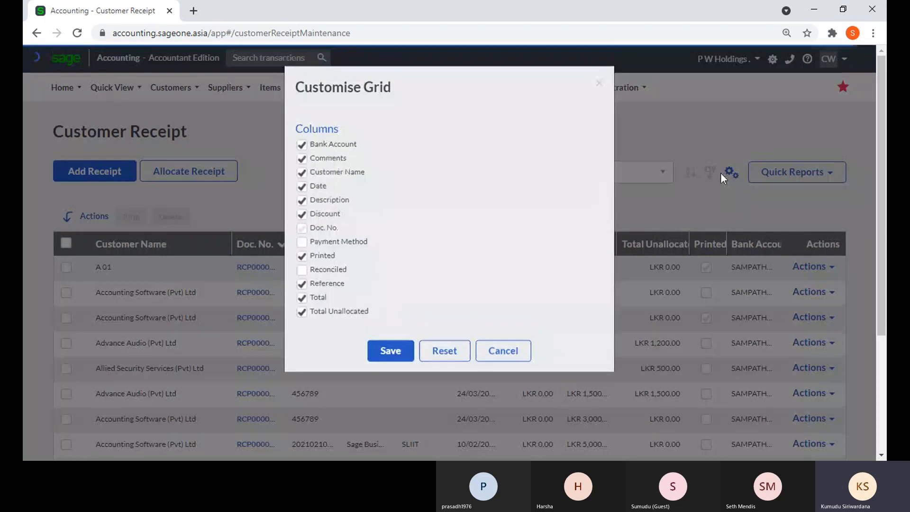
click(302, 186)
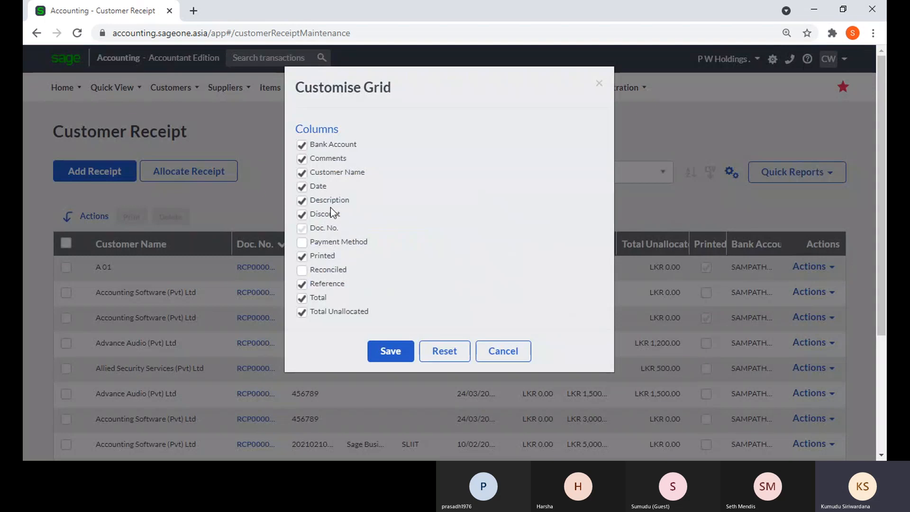
click(504, 351)
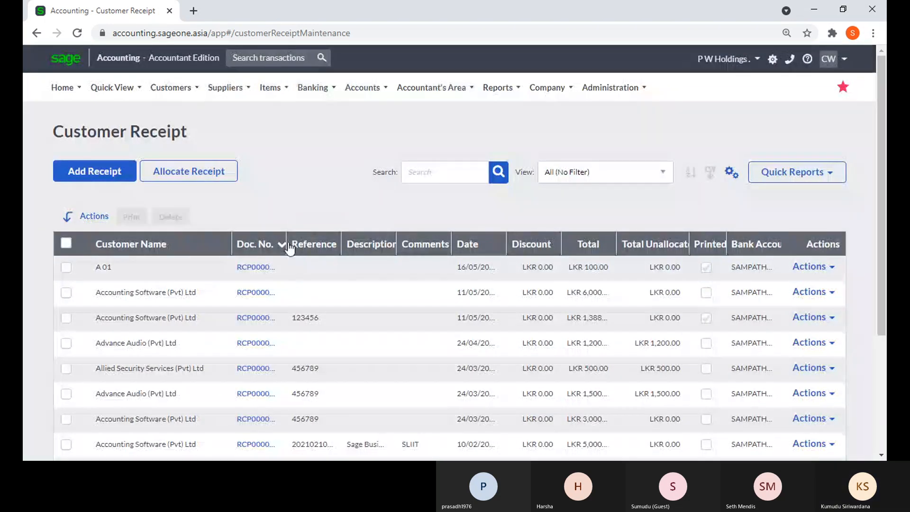
drag(289, 248, 319, 250)
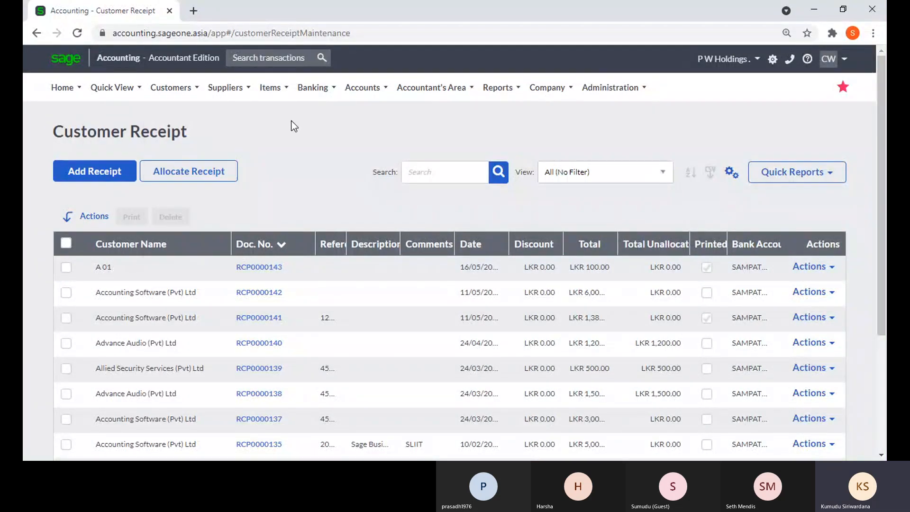
Open the customer tax invoices list and show the actions available for invoice INV0002514, including Create Receipt
mouse_move(171, 89)
mouse_move(222, 157)
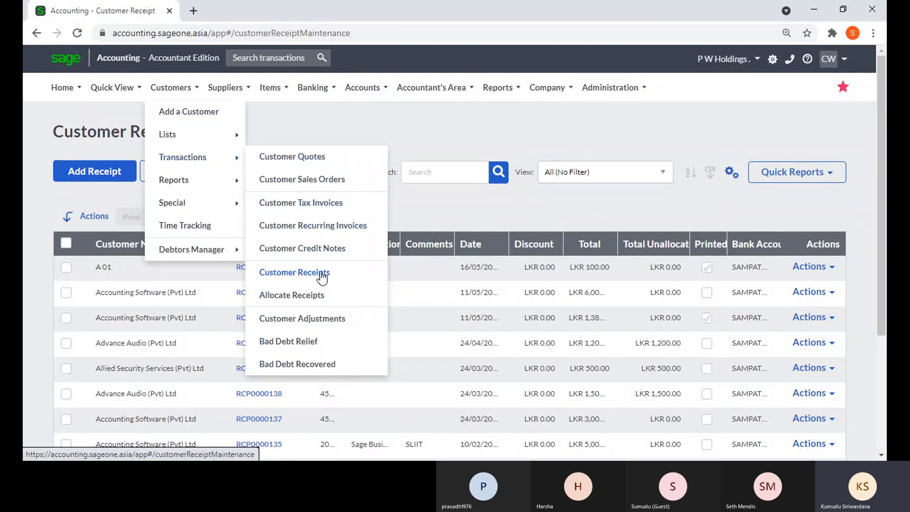
mouse_move(185, 159)
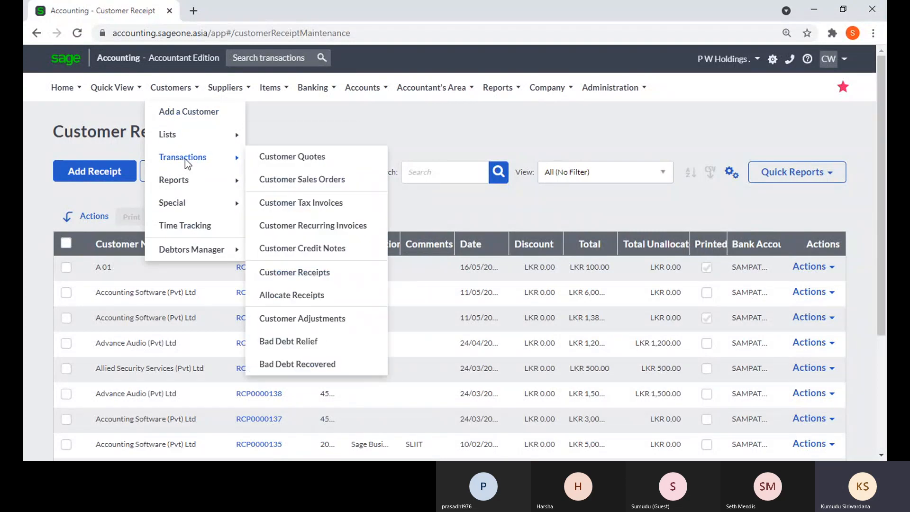
click(314, 203)
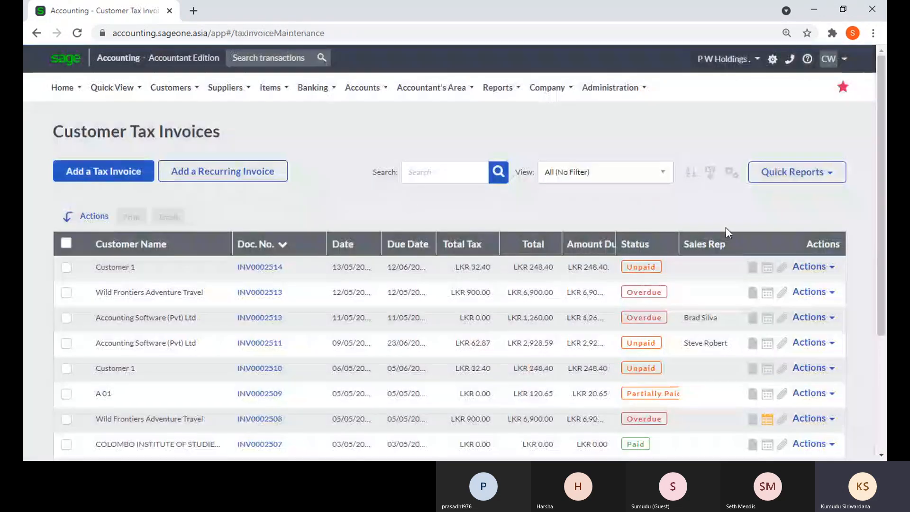
click(816, 268)
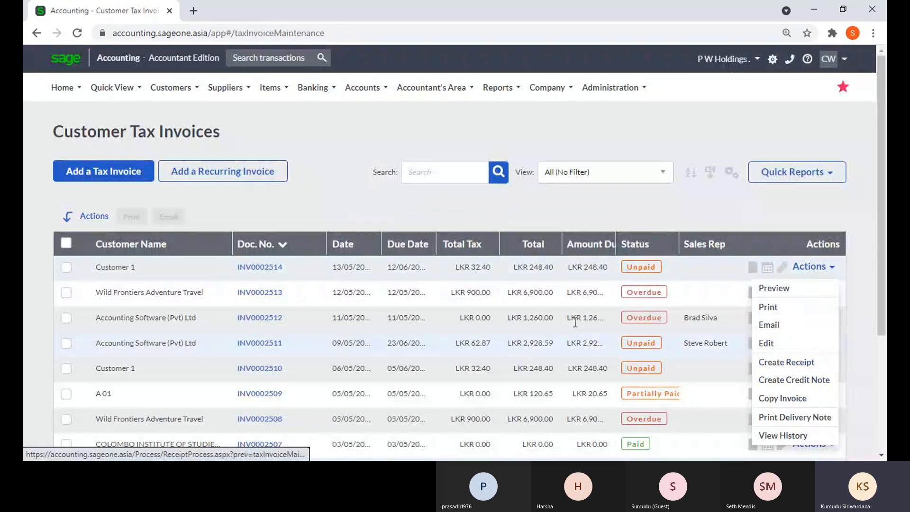
Reopen the customer tax invoices list and start a new tax invoice
click(170, 87)
mouse_move(179, 156)
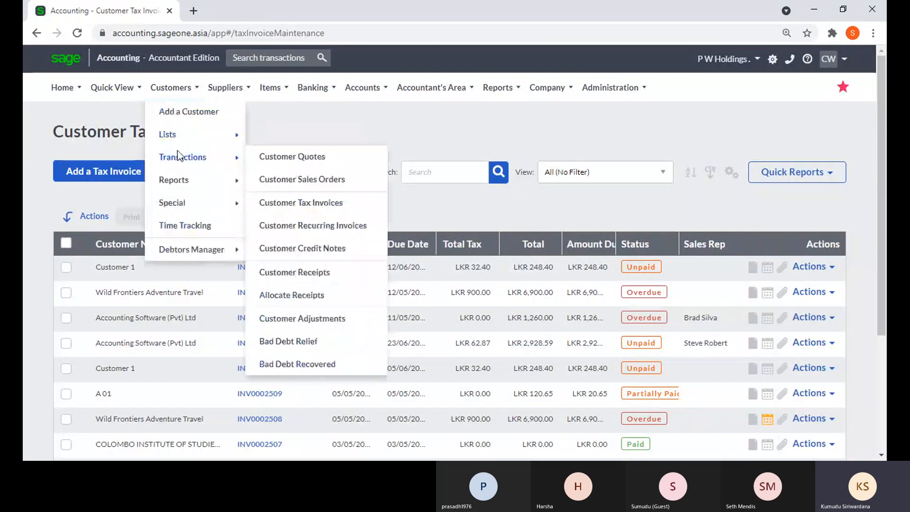
click(325, 201)
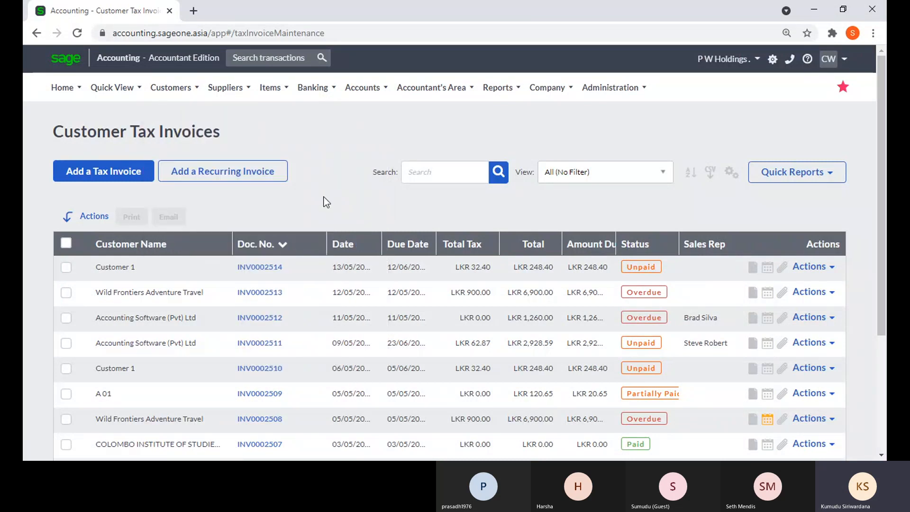
click(126, 176)
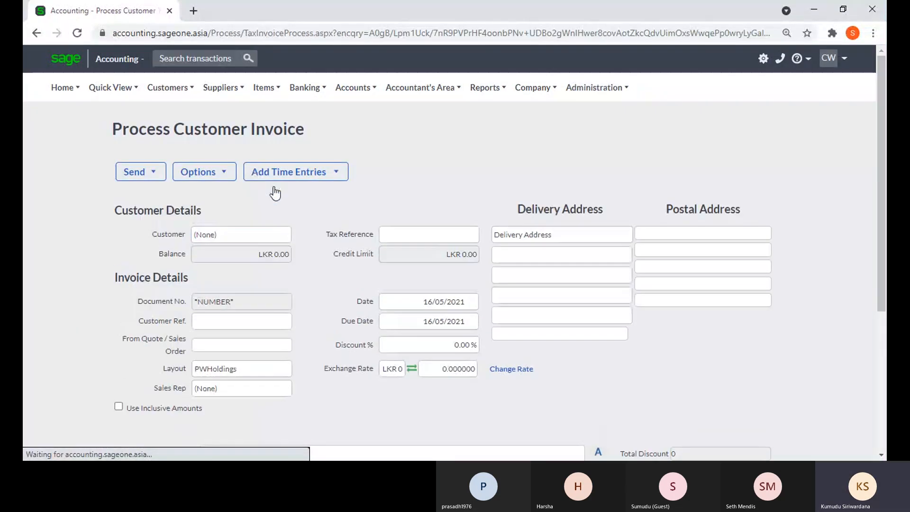
Look through the blank tax invoice form and its options to locate the Create Receipt command
scroll(386, 232, down, 3)
scroll(459, 314, down, 1)
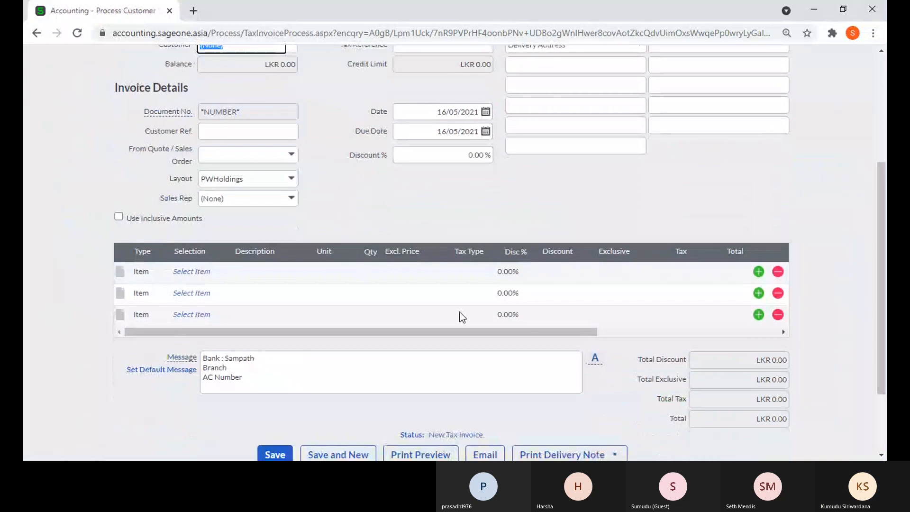
scroll(462, 316, down, 2)
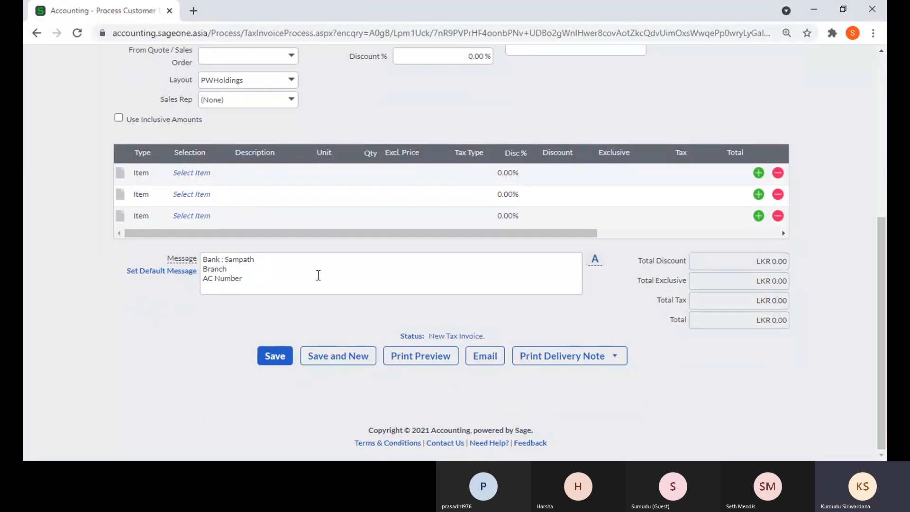
scroll(316, 274, up, 5)
click(219, 171)
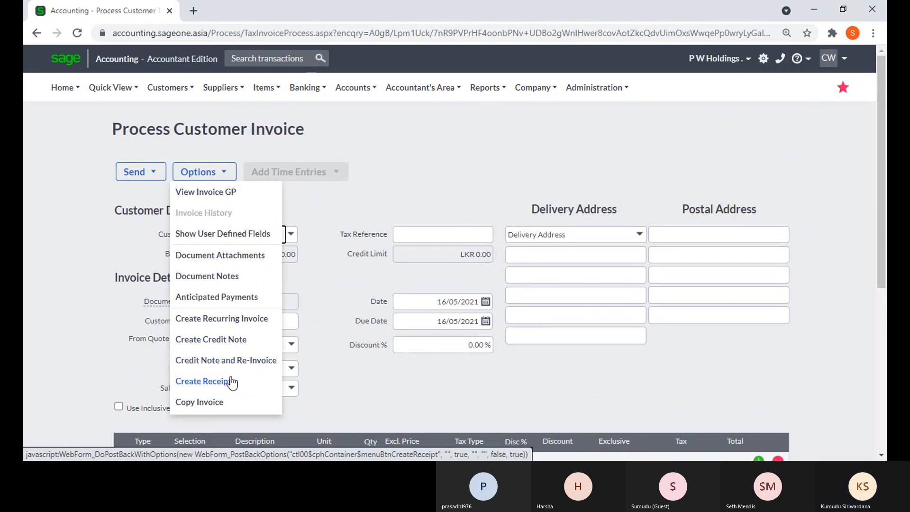
Leave the blank tax invoice, open the customer receipts list and start a new receipt
click(158, 90)
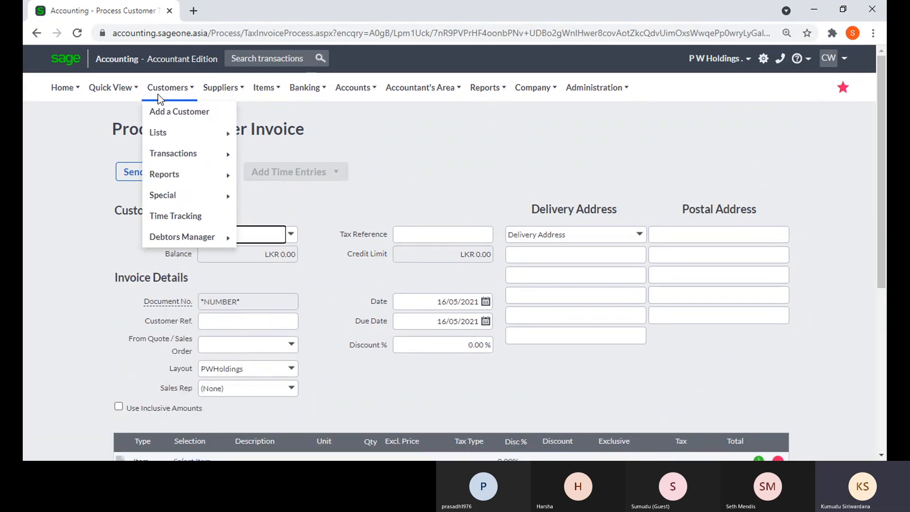
mouse_move(199, 177)
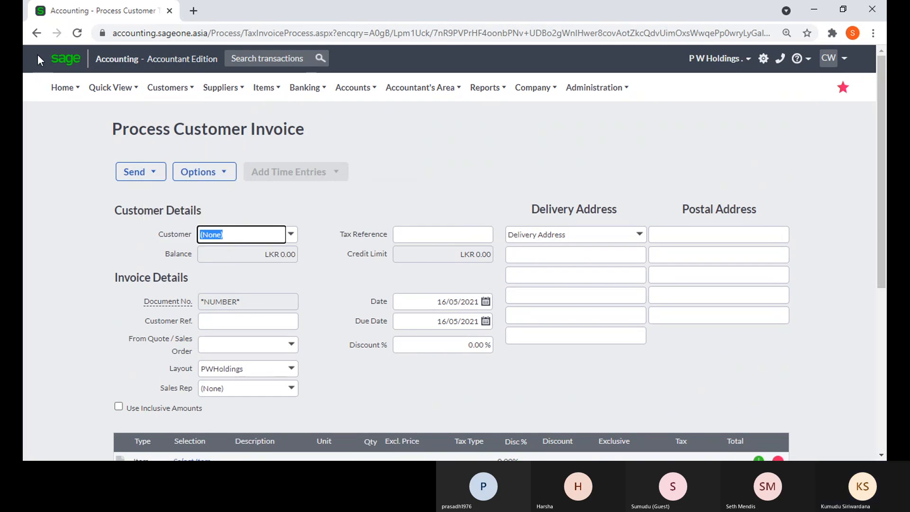
click(36, 33)
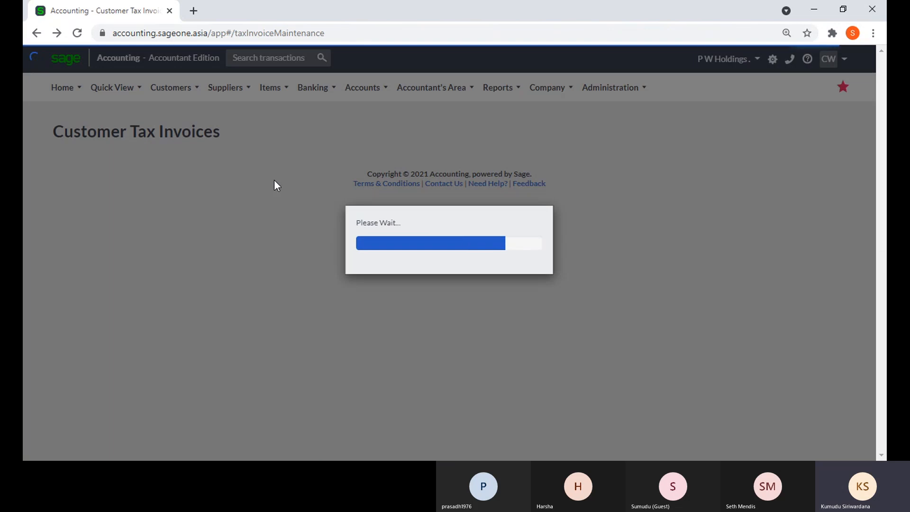
mouse_move(164, 85)
mouse_move(181, 158)
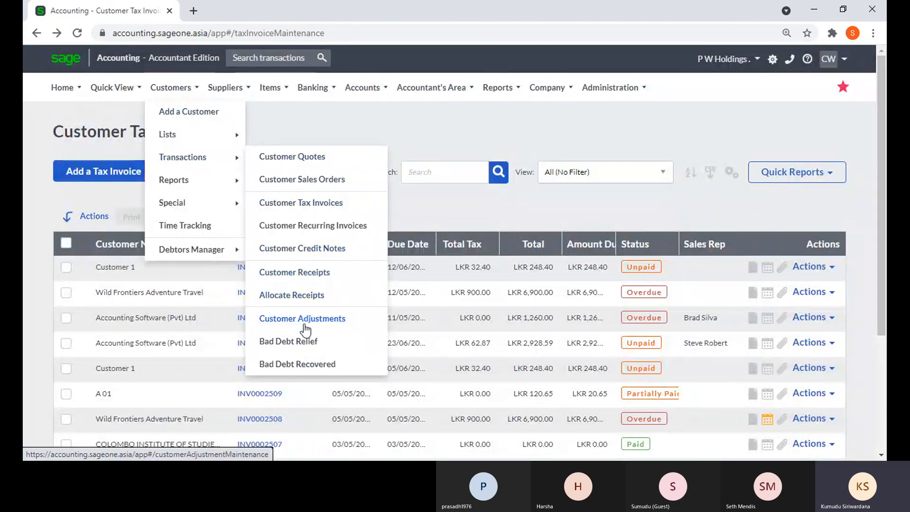
click(299, 273)
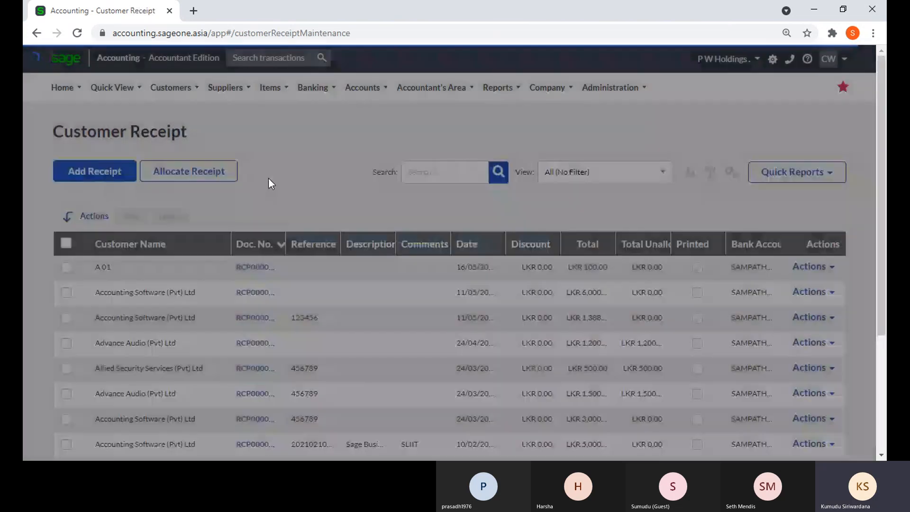
click(92, 173)
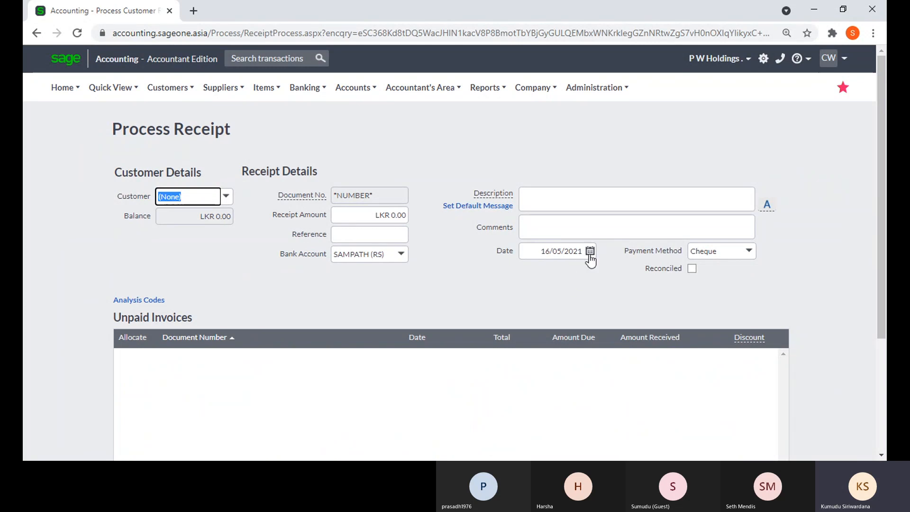
Try 31/05/2021 as the receipt date, and restore the date to 16/05/2021
click(533, 255)
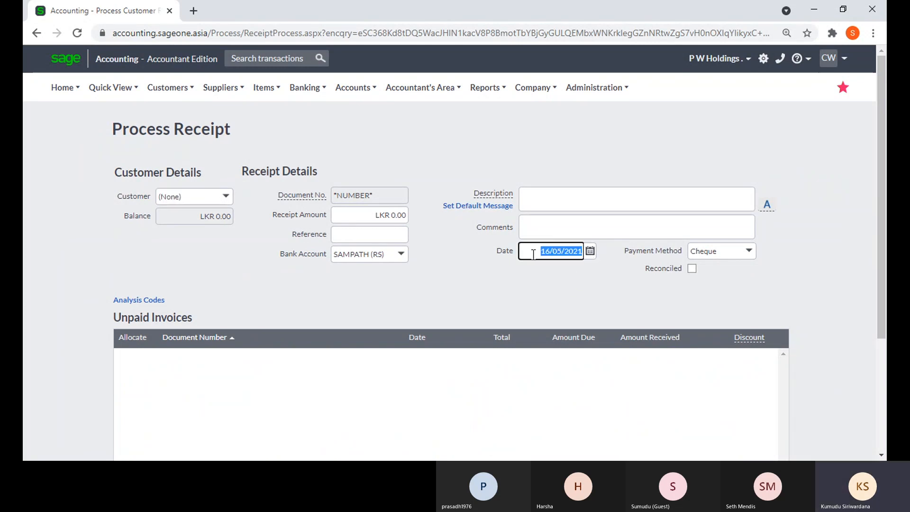
click(570, 271)
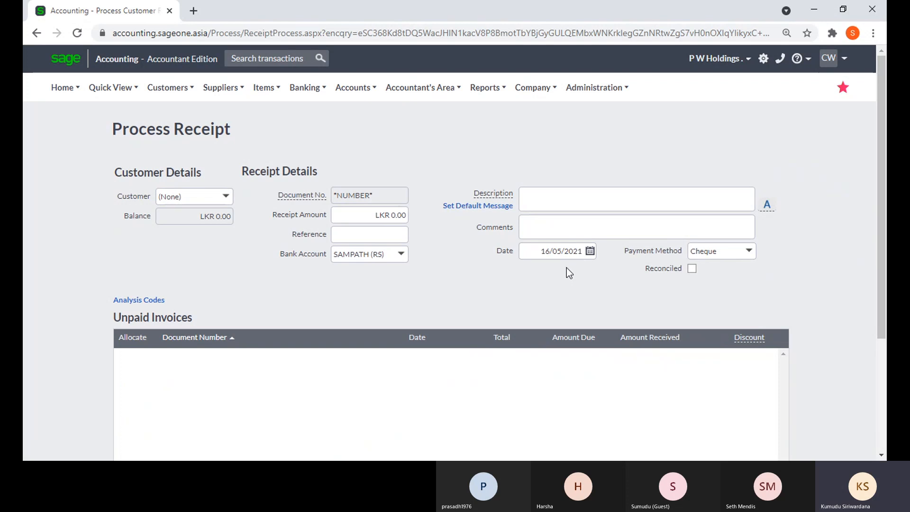
click(564, 255)
click(567, 283)
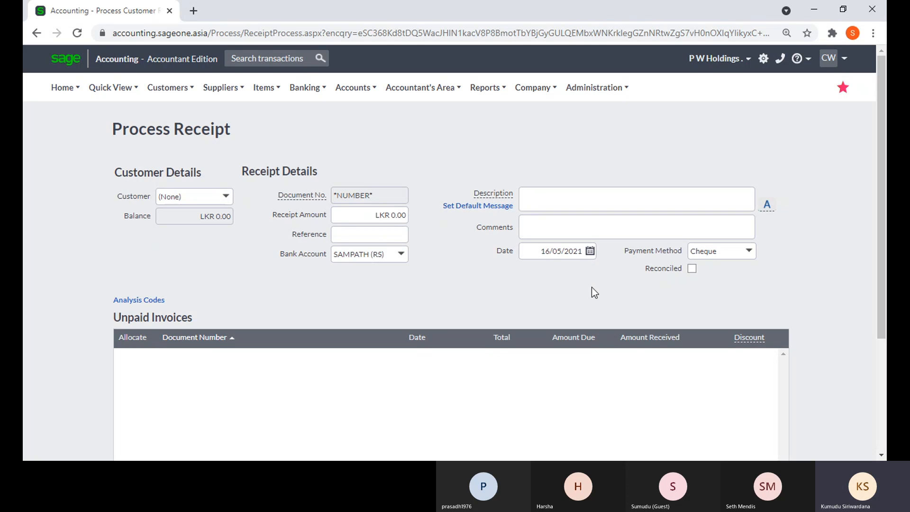
click(590, 251)
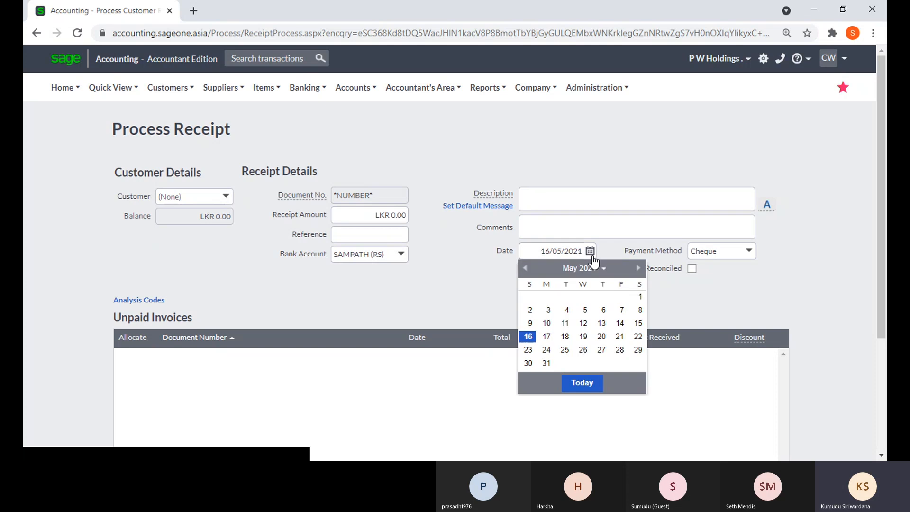
click(547, 364)
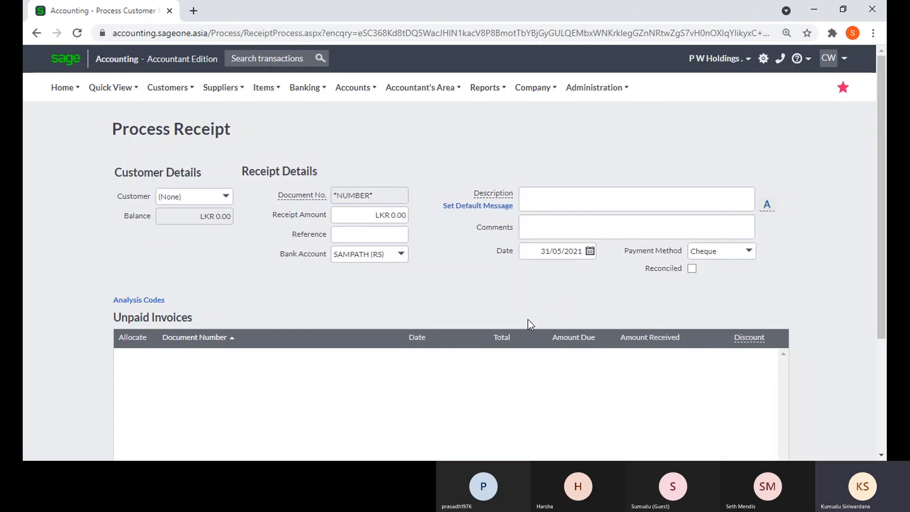
click(593, 255)
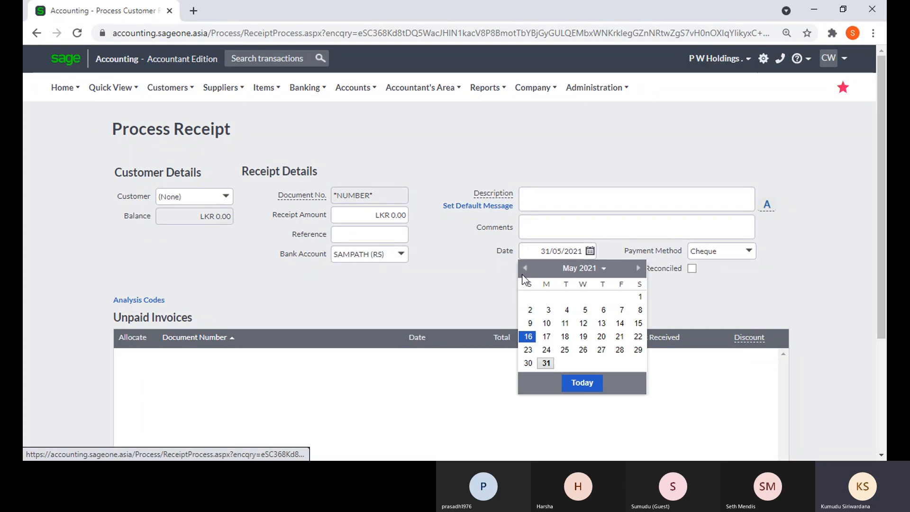
click(529, 337)
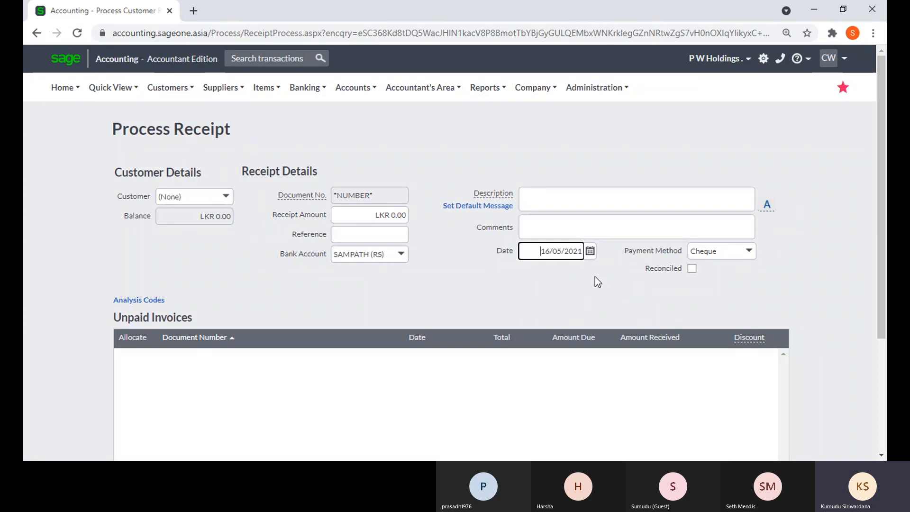
Set the receipt date to 31/05/2021 and check the processing choices on the receipt form
click(591, 253)
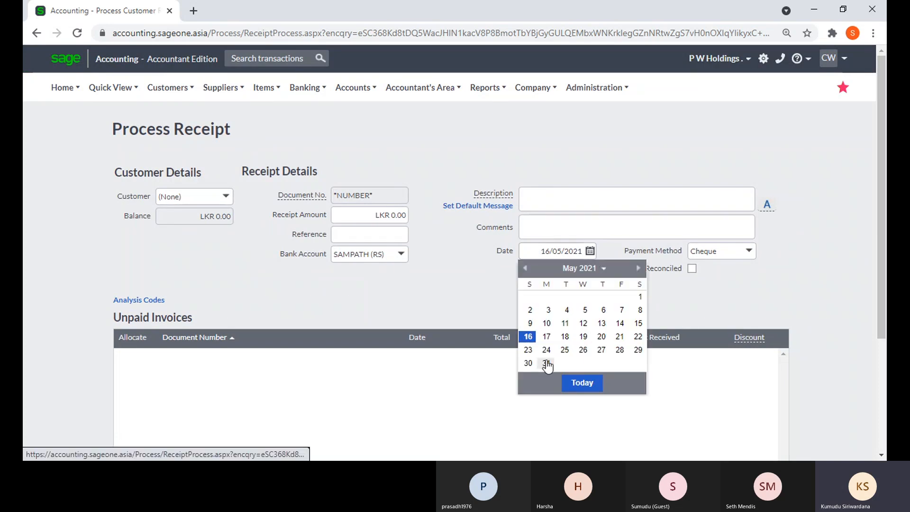
click(547, 364)
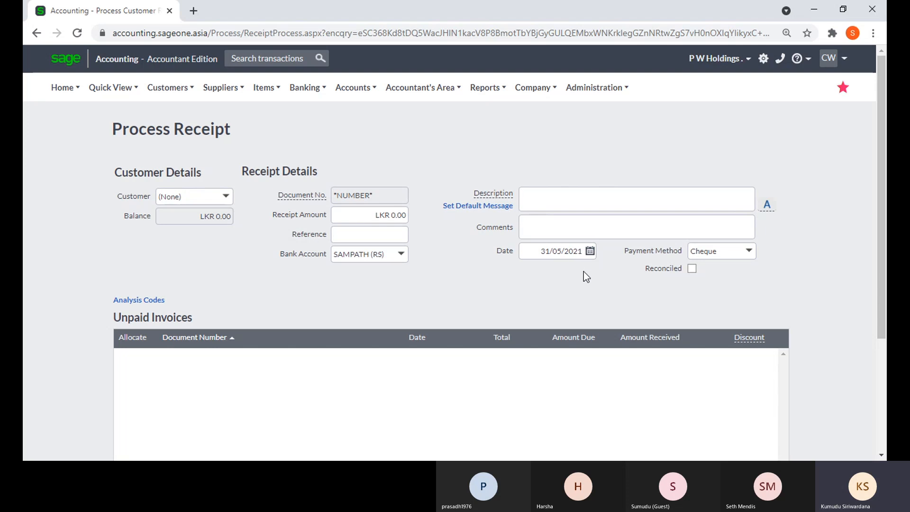
scroll(584, 274, down, 2)
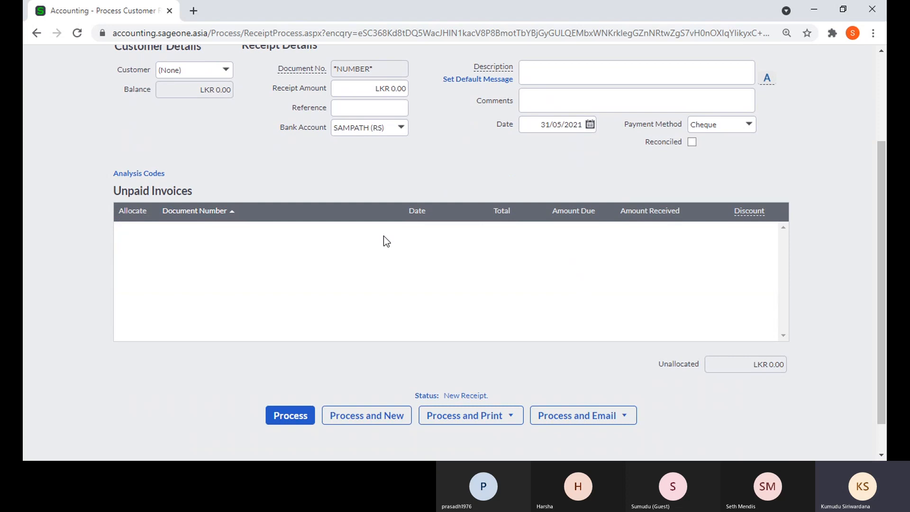
scroll(382, 235, up, 2)
Open the Allocations page for allocating customer receipts, and reopen it to show where it is found
click(177, 90)
mouse_move(188, 168)
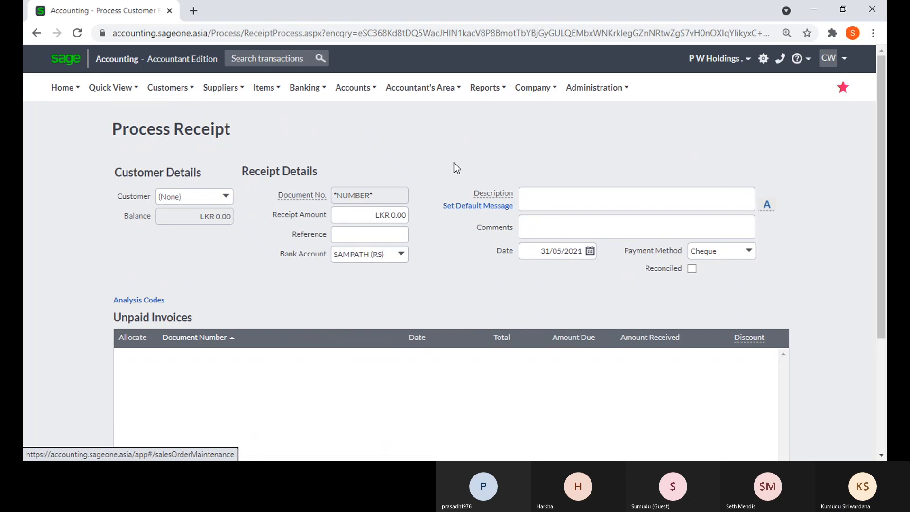
mouse_move(167, 88)
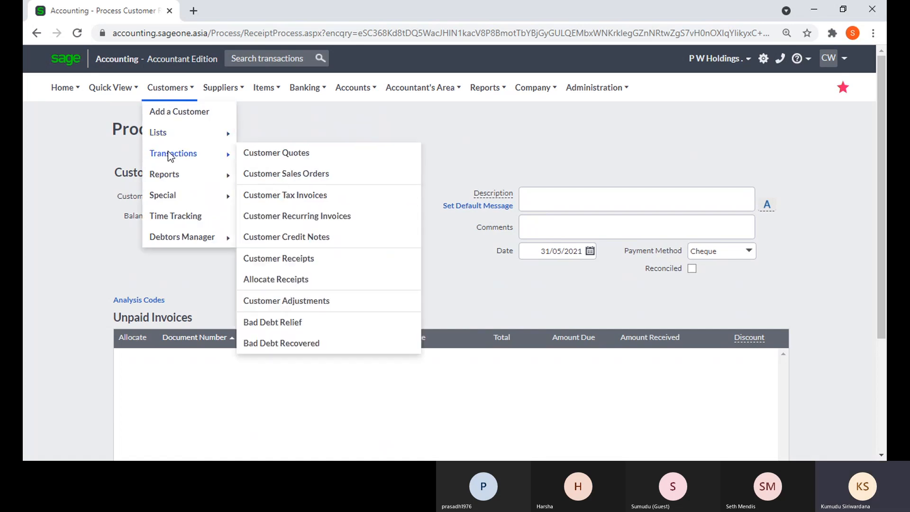
click(283, 286)
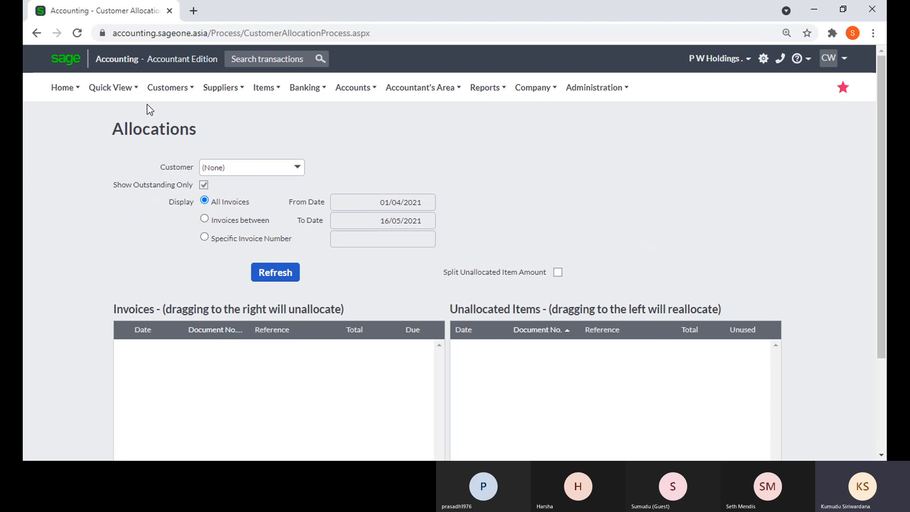
click(159, 97)
mouse_move(174, 164)
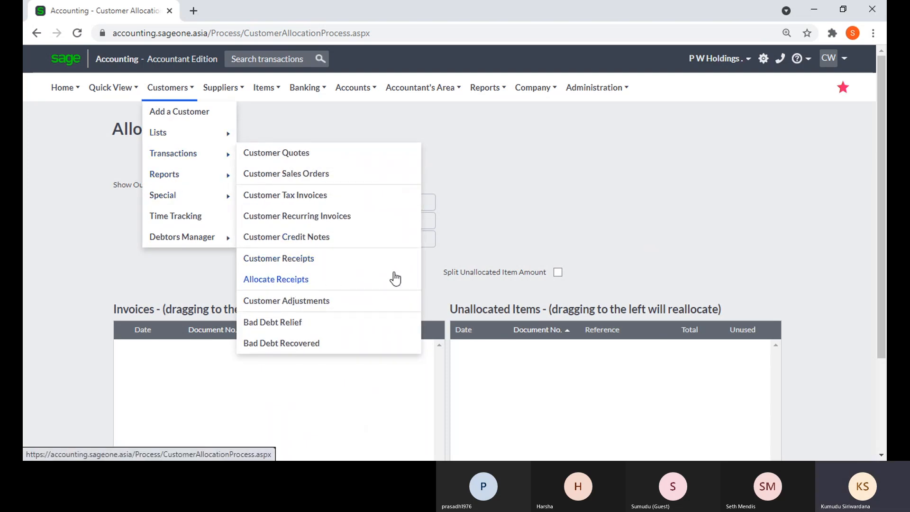
click(393, 279)
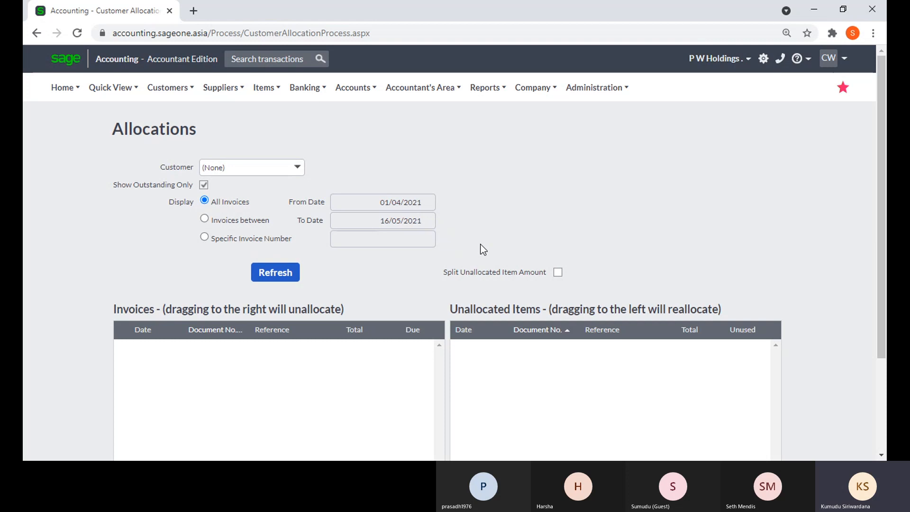
Duplicate the Allocations page in a second browser tab and return to the original one
click(183, 94)
mouse_move(170, 162)
right_click(137, 15)
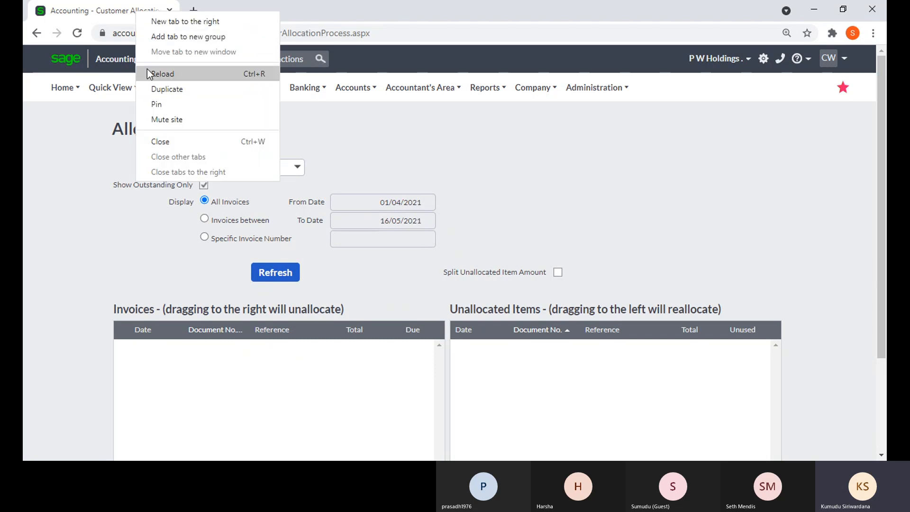
click(152, 90)
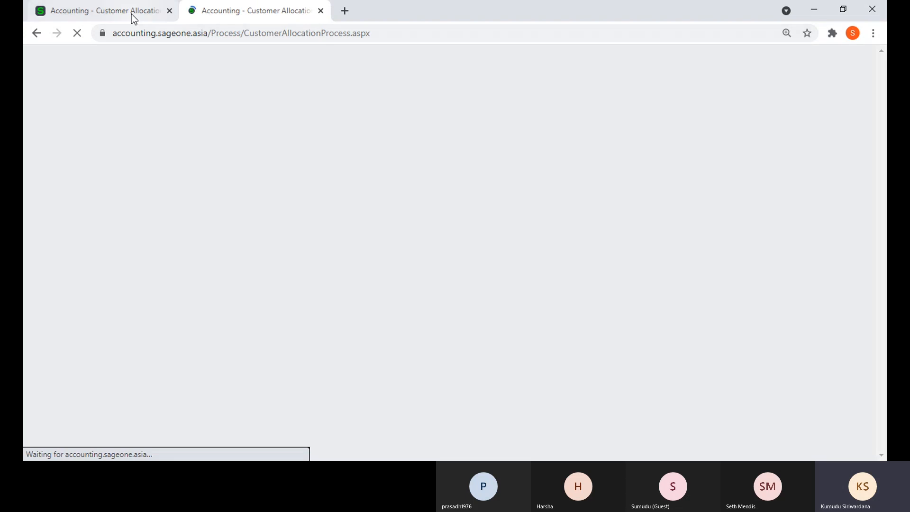
click(131, 13)
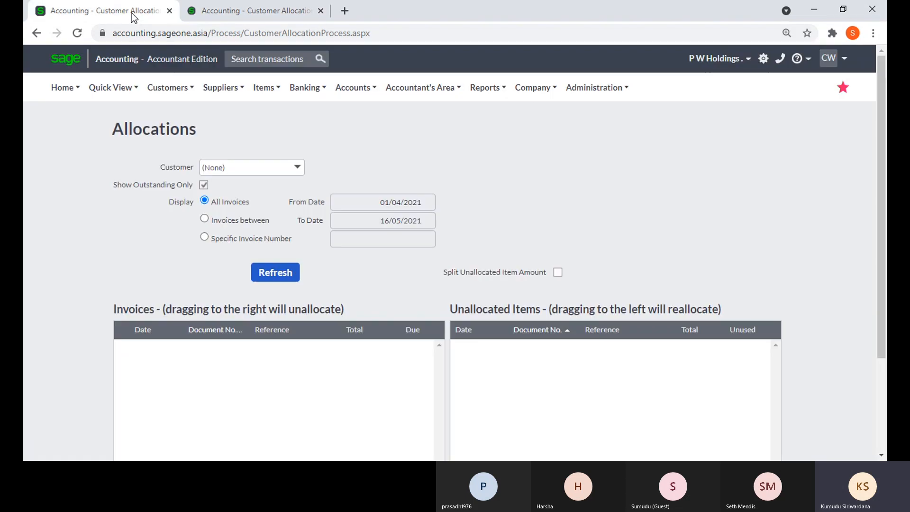
Run the Customer Balances - Days Outstanding report in Detailed style for Accounting Software (Pvt) Ltd only
click(167, 87)
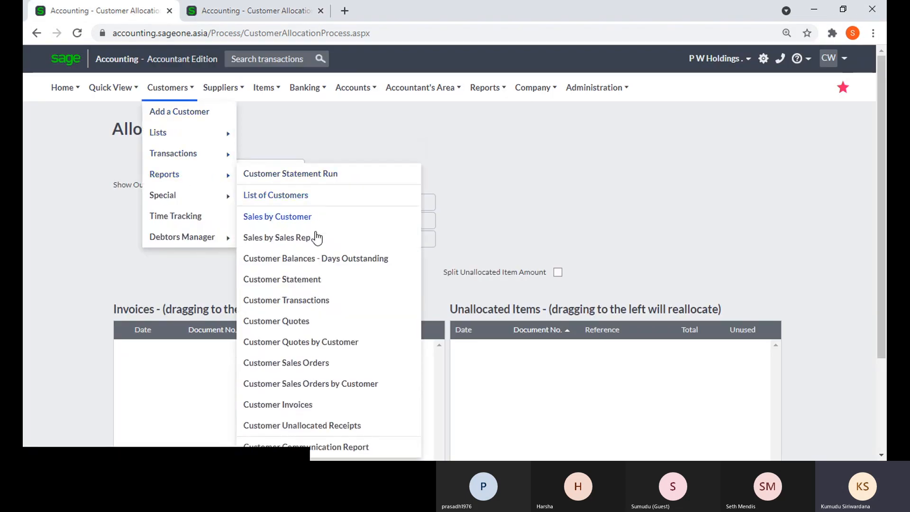
click(316, 260)
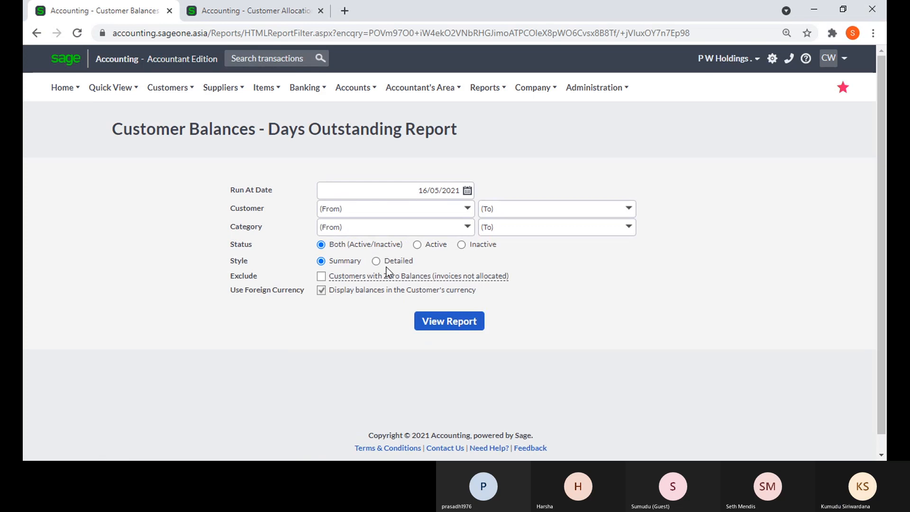
click(377, 263)
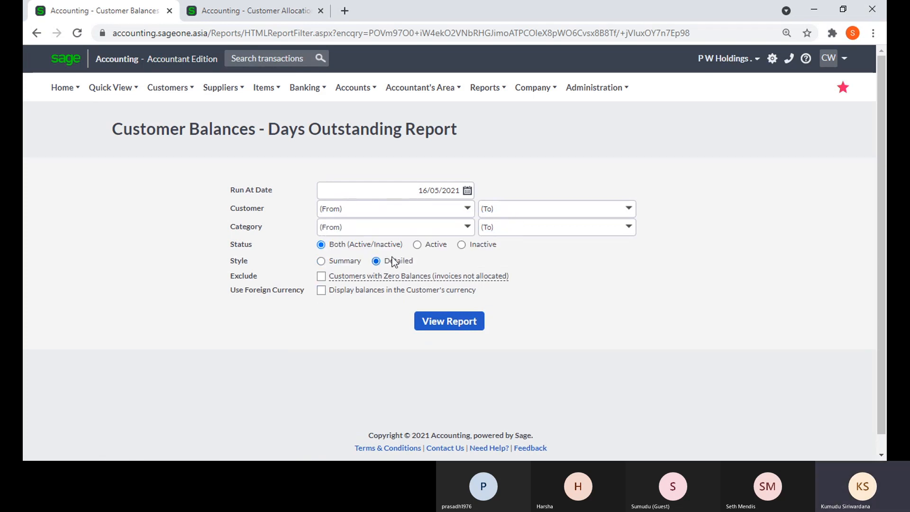
click(467, 208)
click(414, 291)
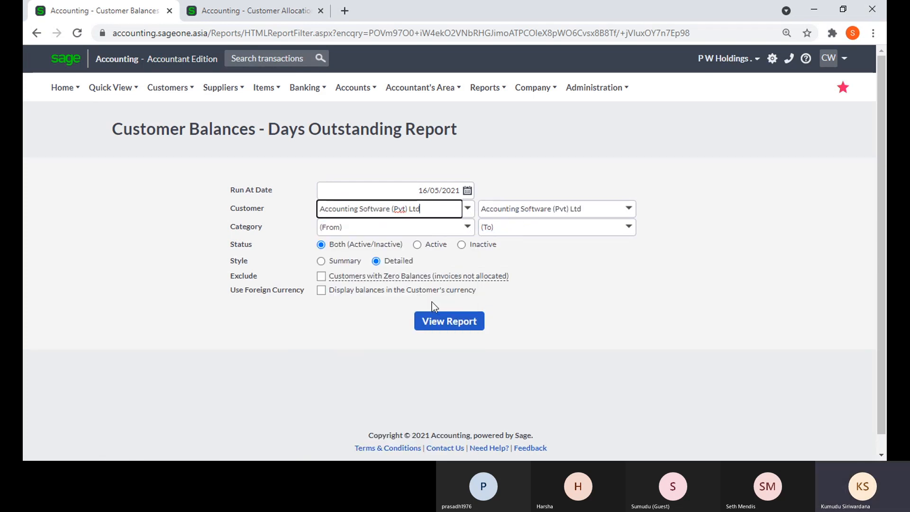
click(436, 321)
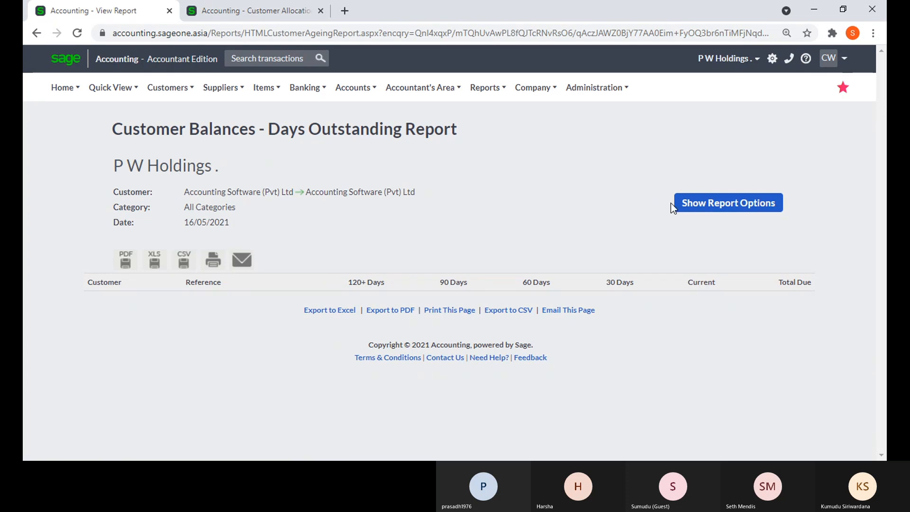
Refresh the report with the same options and examine the customer's unallocated receipts and outstanding invoices by age
click(682, 204)
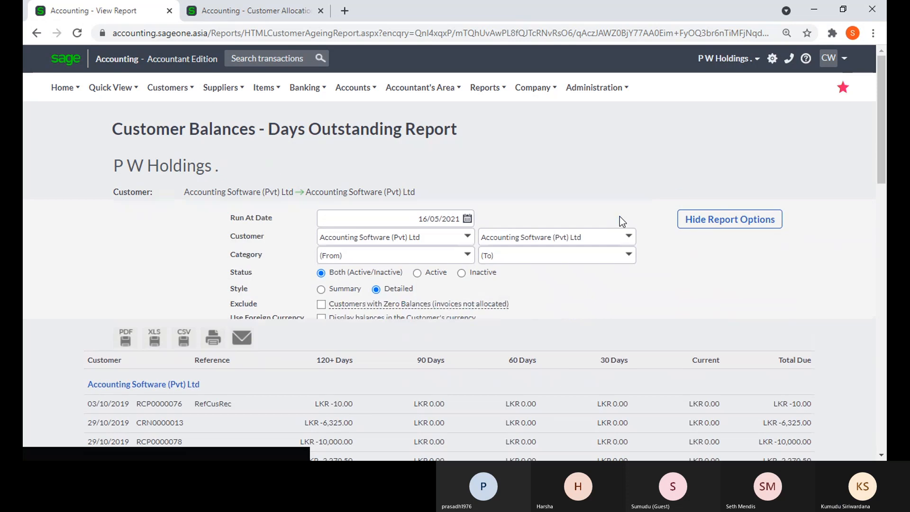
click(446, 338)
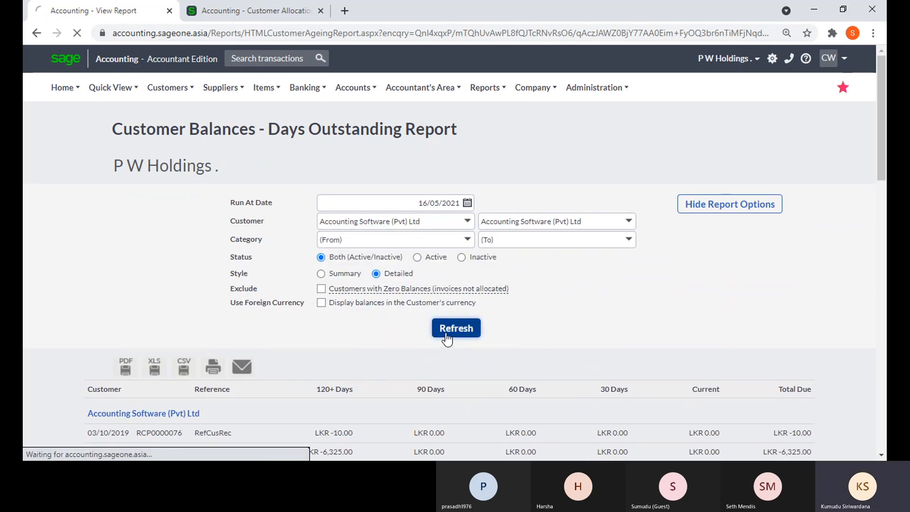
scroll(548, 308, down, 3)
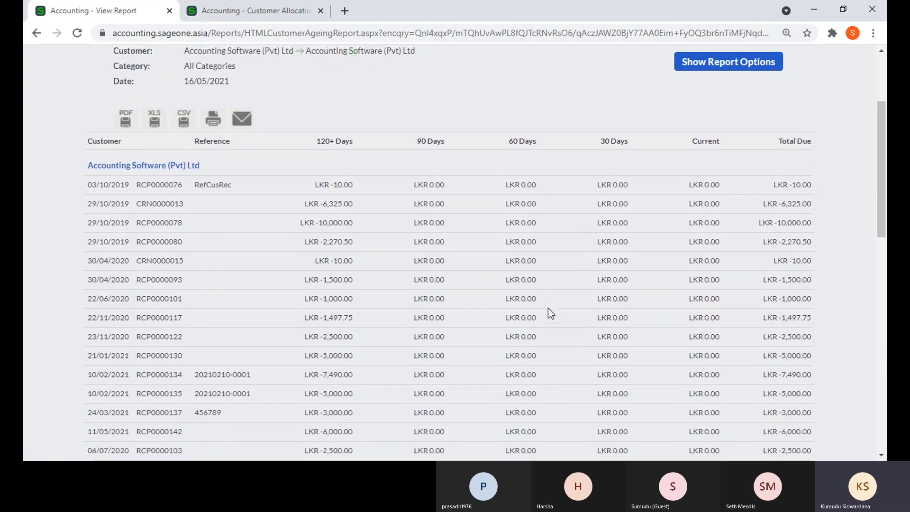
scroll(548, 309, down, 2)
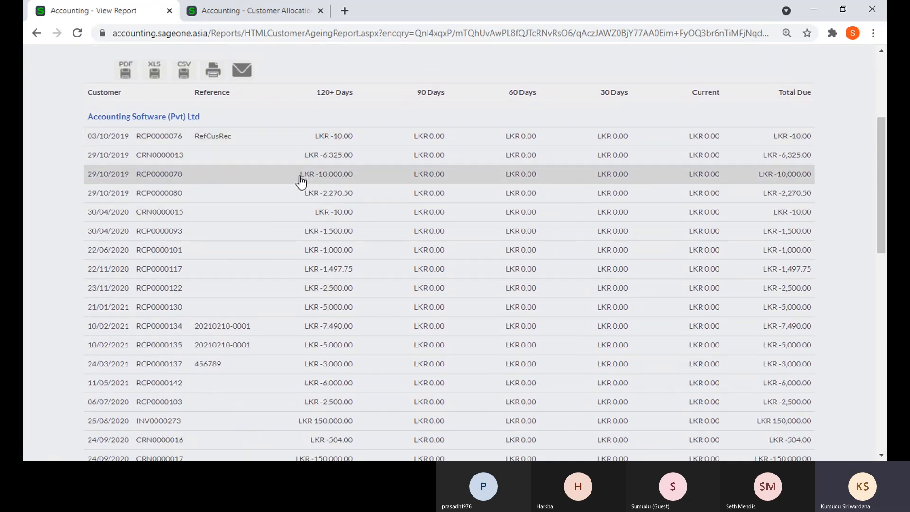
scroll(322, 275, down, 2)
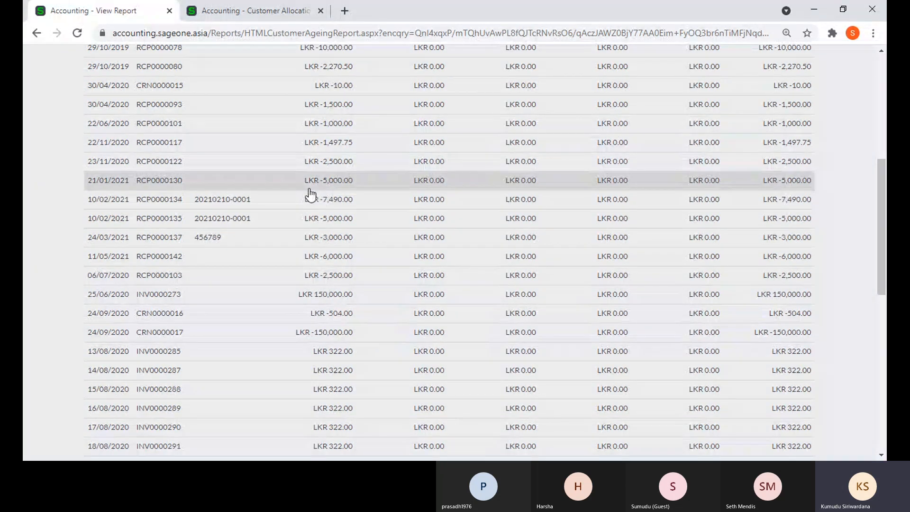
scroll(310, 194, up, 3)
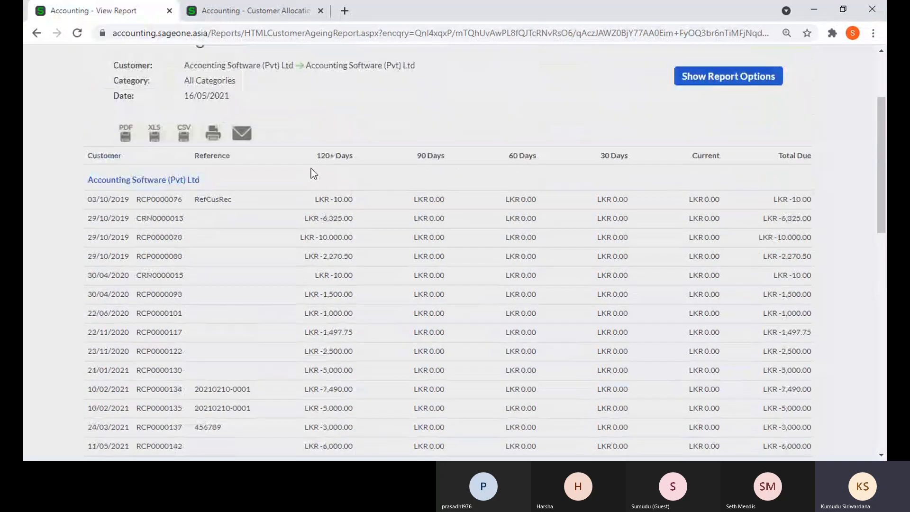
Review the customer's negative receipt and credit note lines, outstanding invoices and totals in the days outstanding report
scroll(311, 169, down, 3)
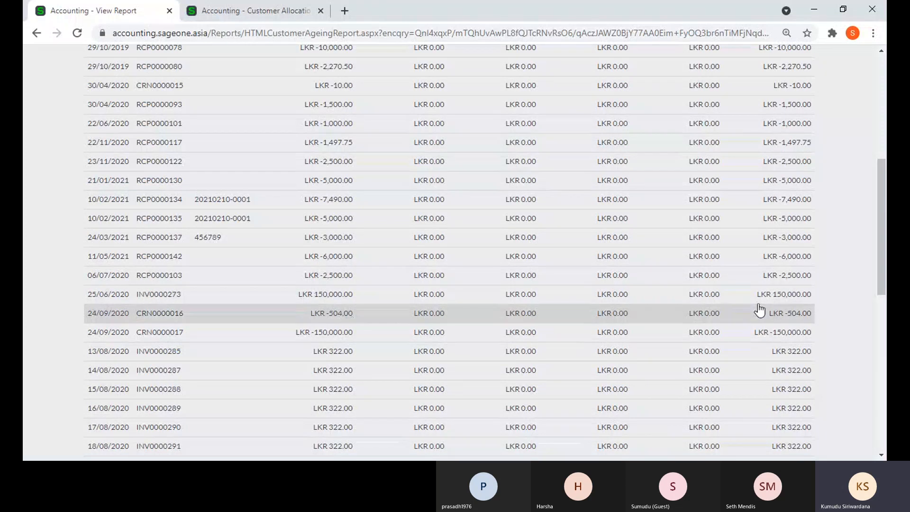
scroll(760, 311, down, 3)
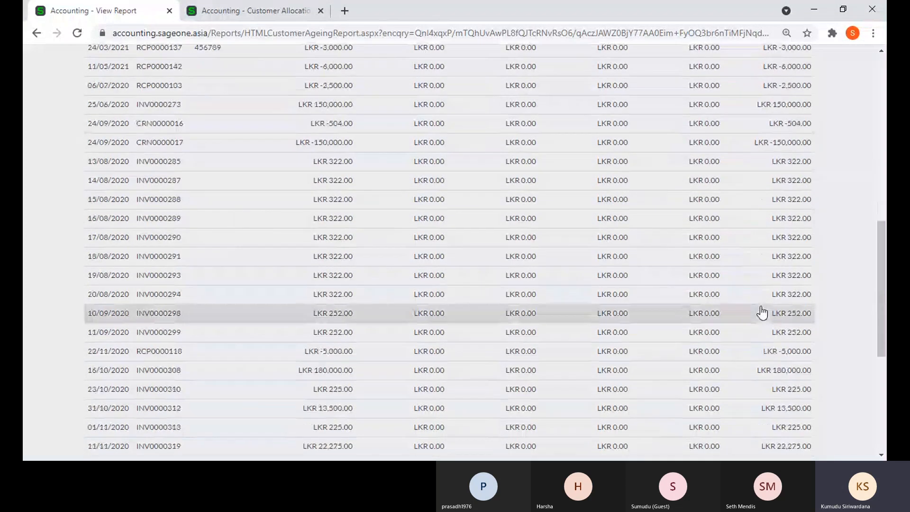
scroll(762, 313, down, 5)
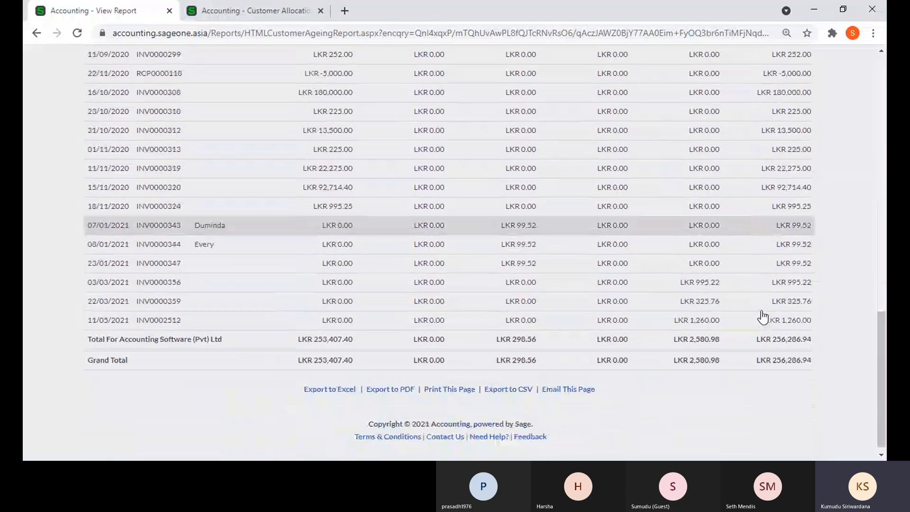
scroll(763, 316, up, 3)
scroll(763, 317, up, 10)
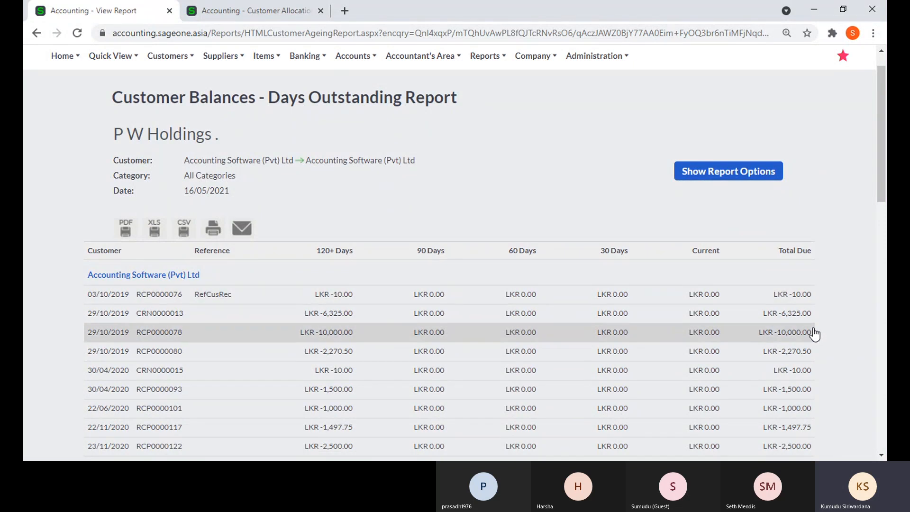
scroll(824, 333, down, 3)
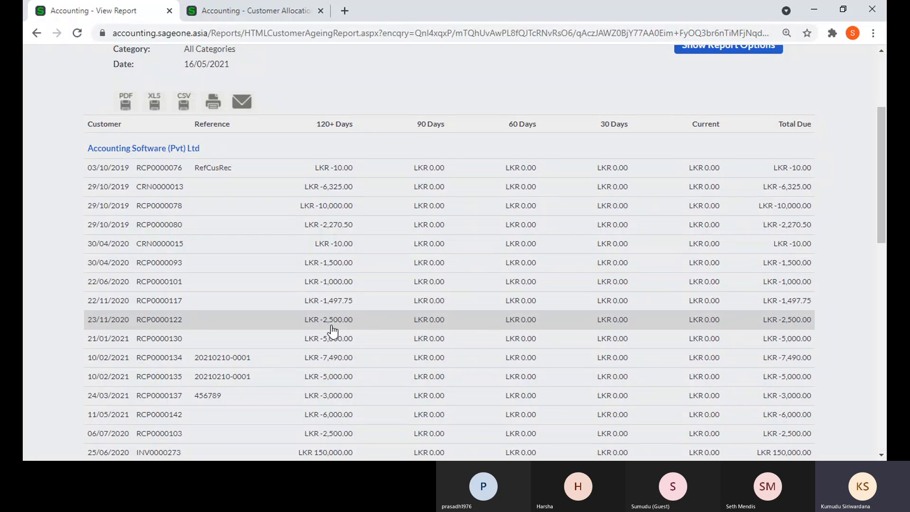
scroll(333, 331, up, 1)
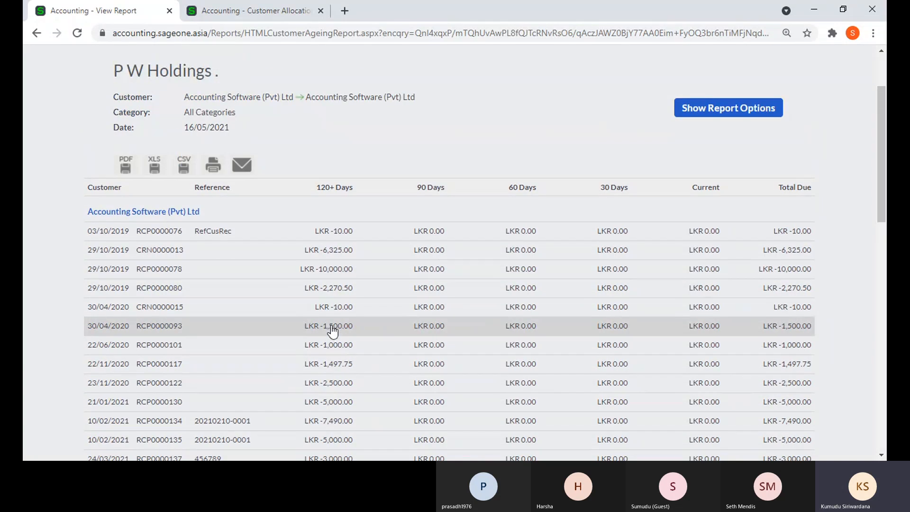
scroll(333, 331, up, 2)
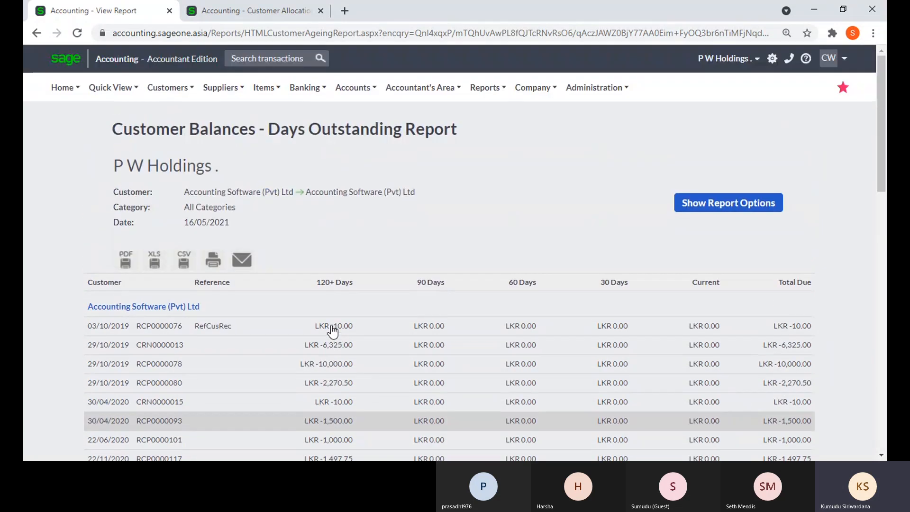
Switch to the Allocations page and load all outstanding invoices and unallocated items for Accounting Software (Pvt) Ltd
click(244, 9)
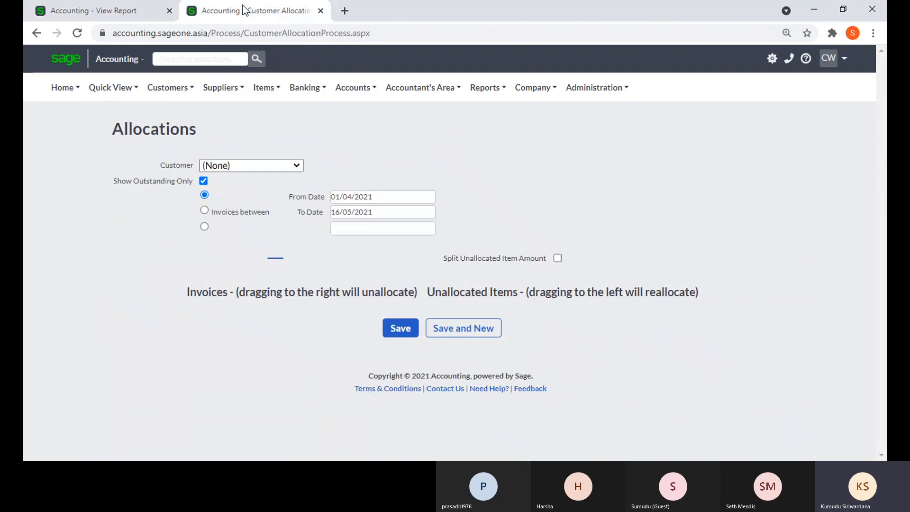
mouse_move(208, 90)
mouse_move(217, 154)
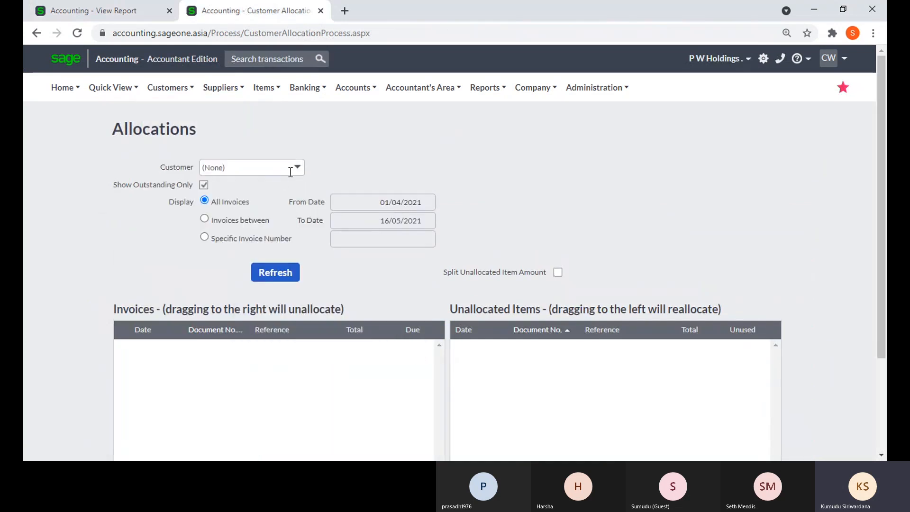
click(297, 169)
click(297, 244)
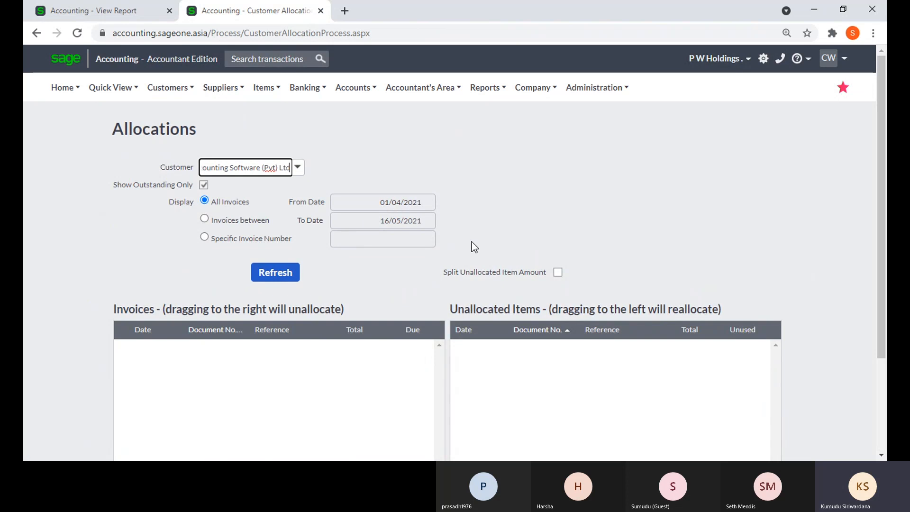
click(295, 280)
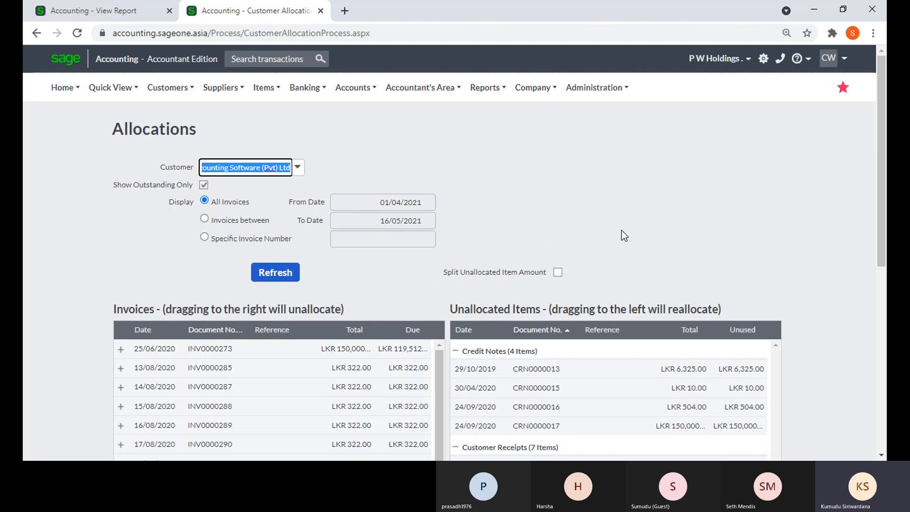
Allocate credit note CRN0000013 to the 25/06/2020 invoice INV0000273
scroll(622, 231, down, 3)
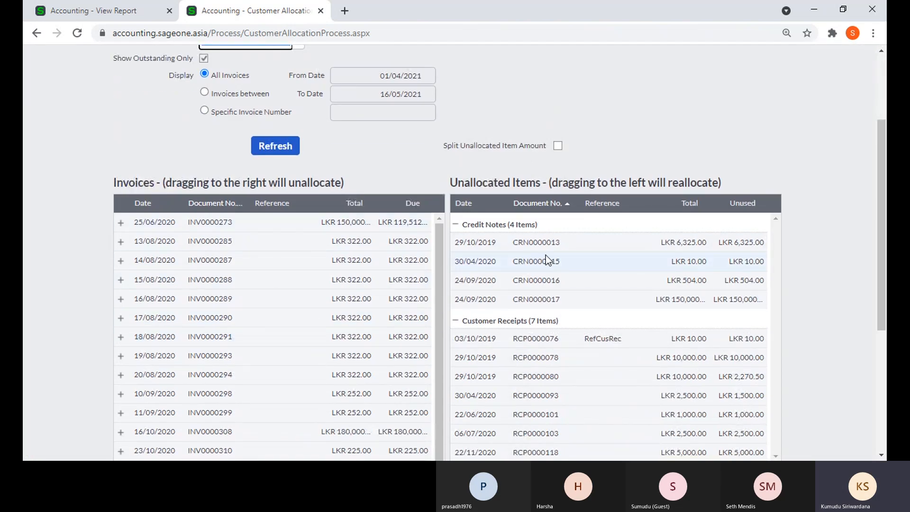
scroll(546, 357, down, 3)
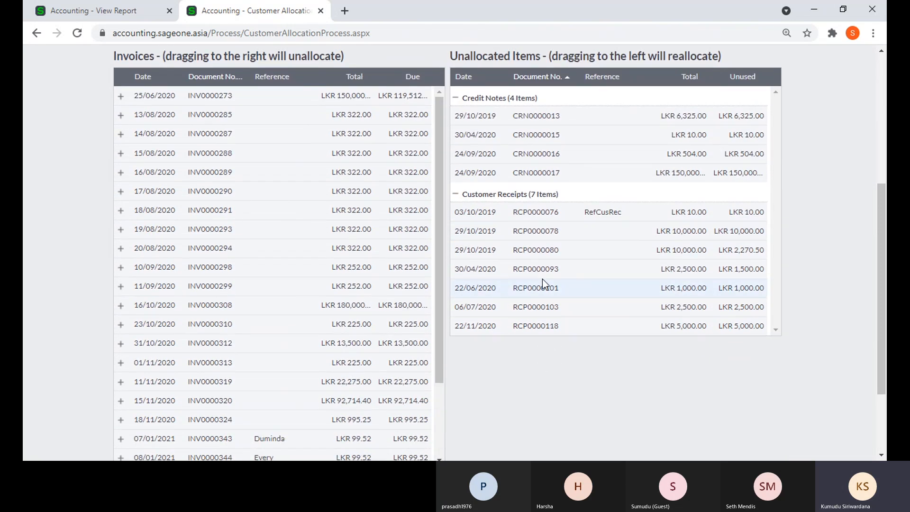
scroll(464, 211, up, 2)
drag(491, 186, 411, 161)
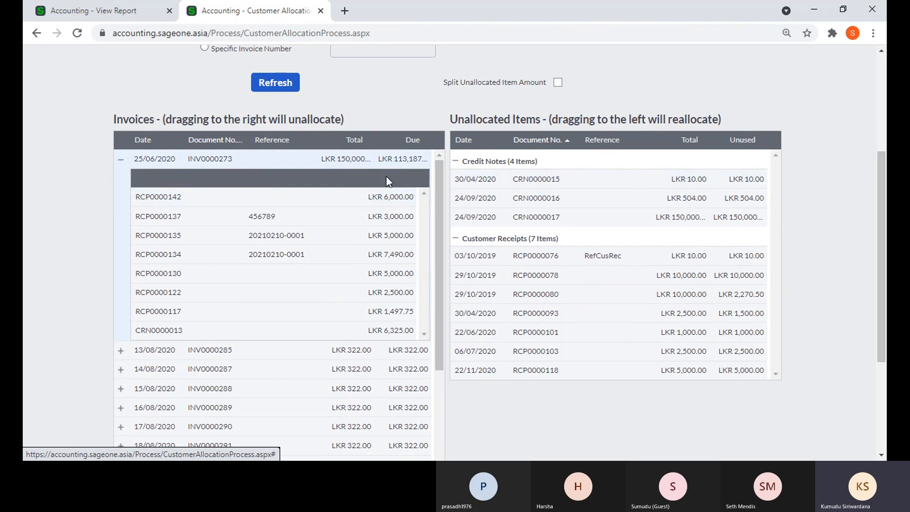
Allocate customer receipt RCP0000076 to the 10/09/2020 invoice INV0000298
scroll(397, 283, down, 3)
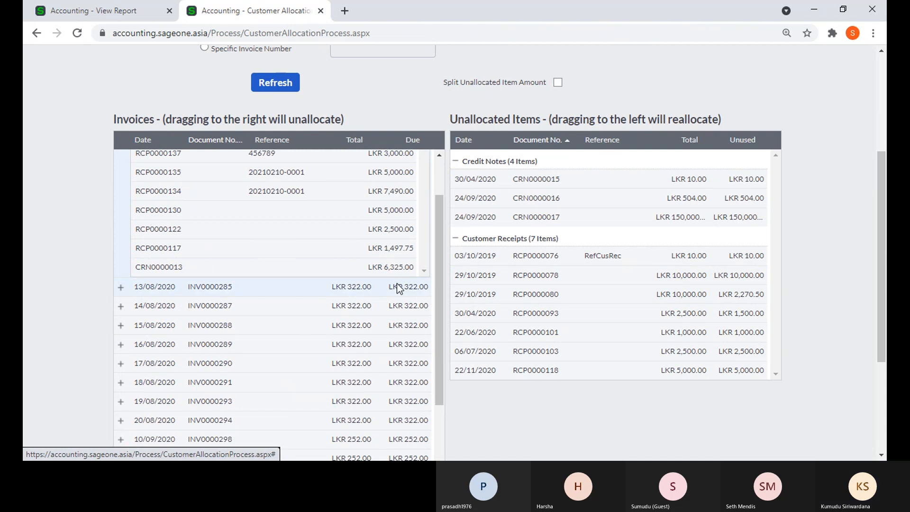
scroll(630, 303, down, 2)
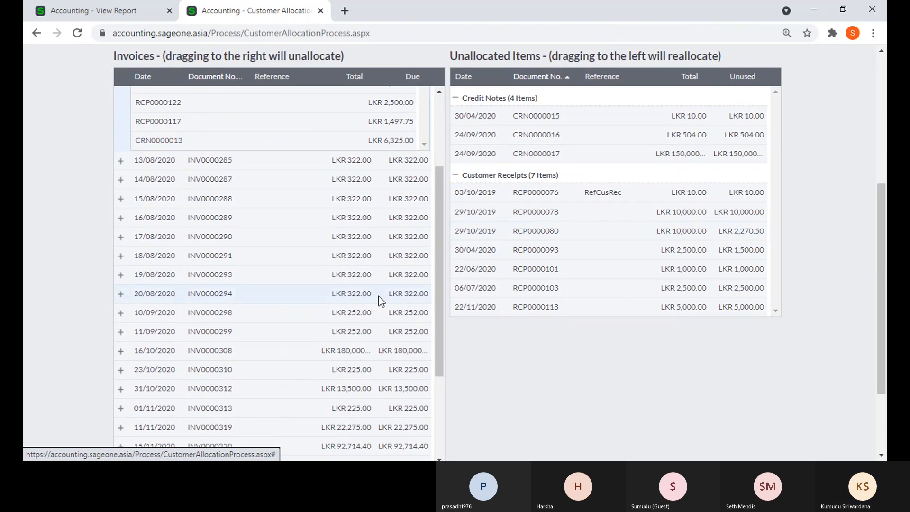
scroll(379, 297, down, 1)
scroll(380, 297, down, 2)
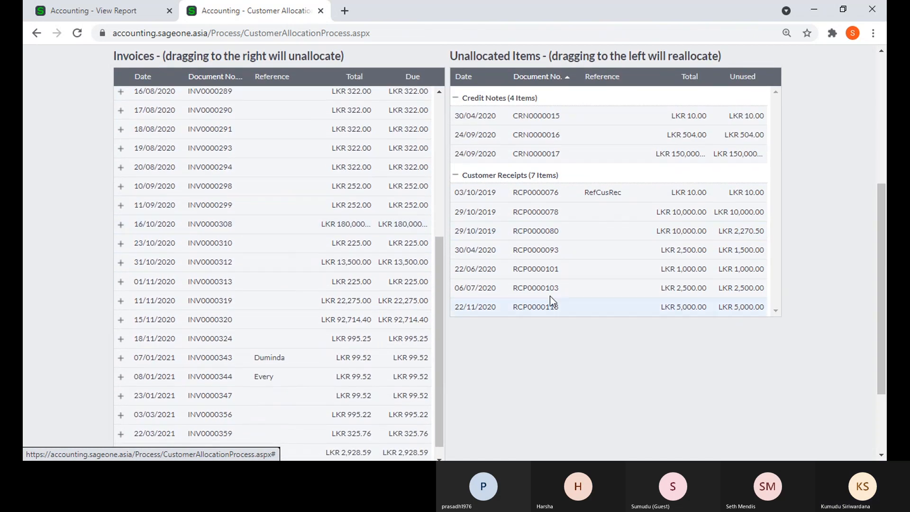
drag(619, 190, 404, 188)
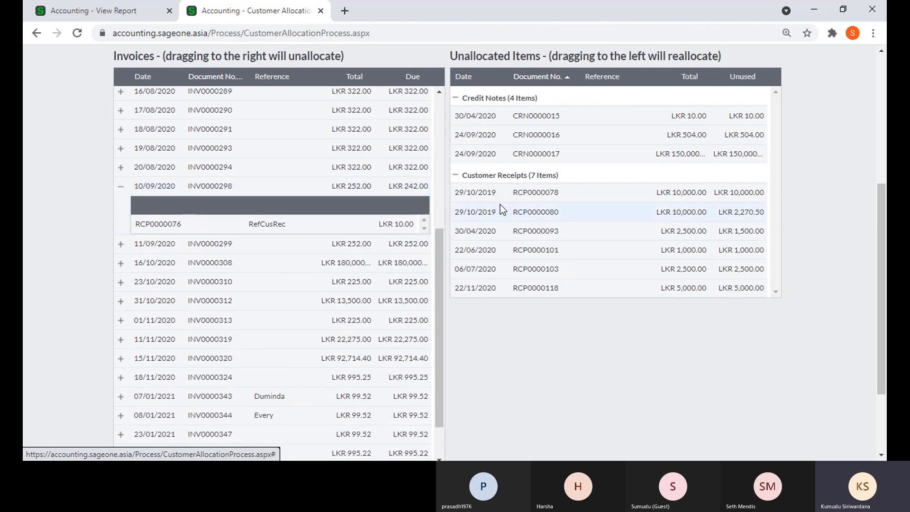
Allocate receipt RCP0000080 to invoice INV0000308 and move it back to the unallocated items
drag(500, 203, 410, 261)
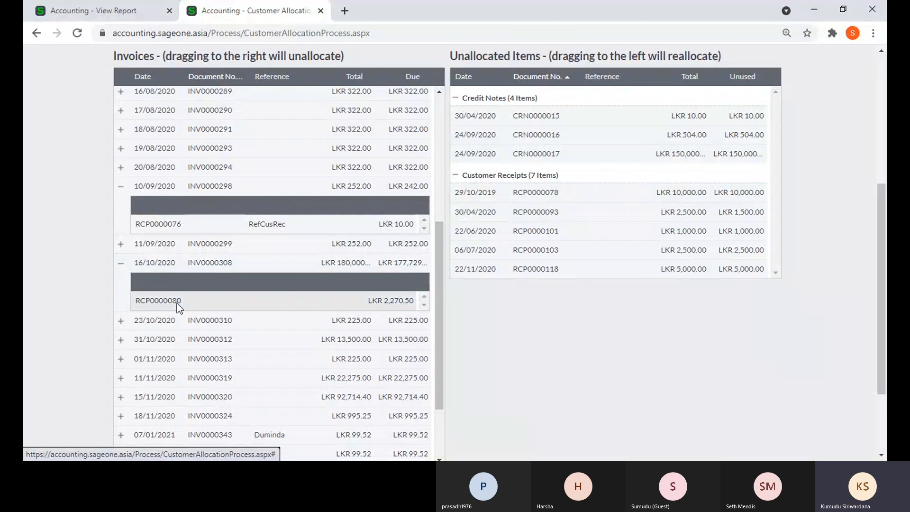
drag(453, 277, 524, 267)
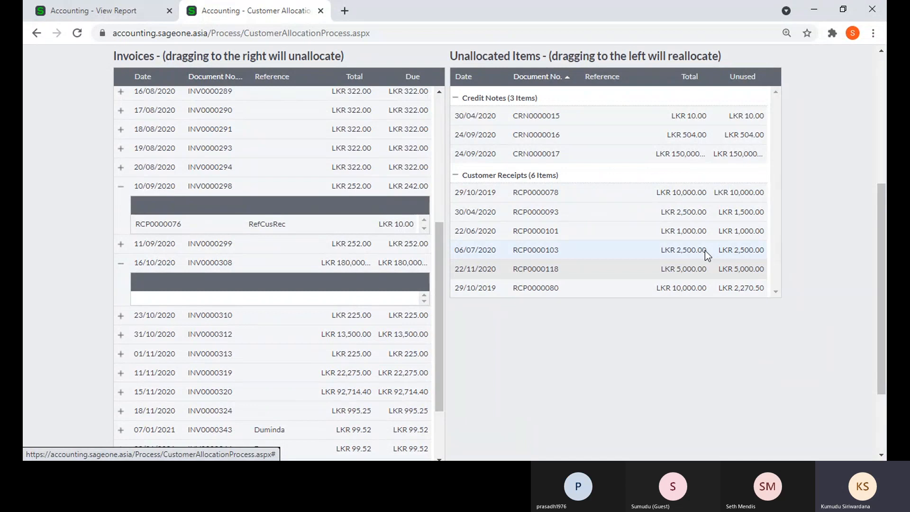
scroll(683, 337, down, 2)
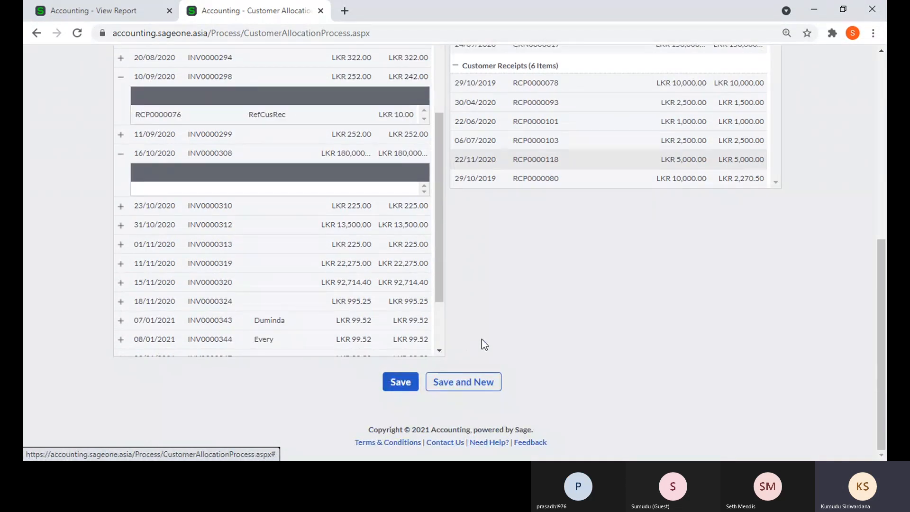
Try the Invoices between and Specific Invoice Number display options for filtering the invoice list
scroll(485, 343, up, 4)
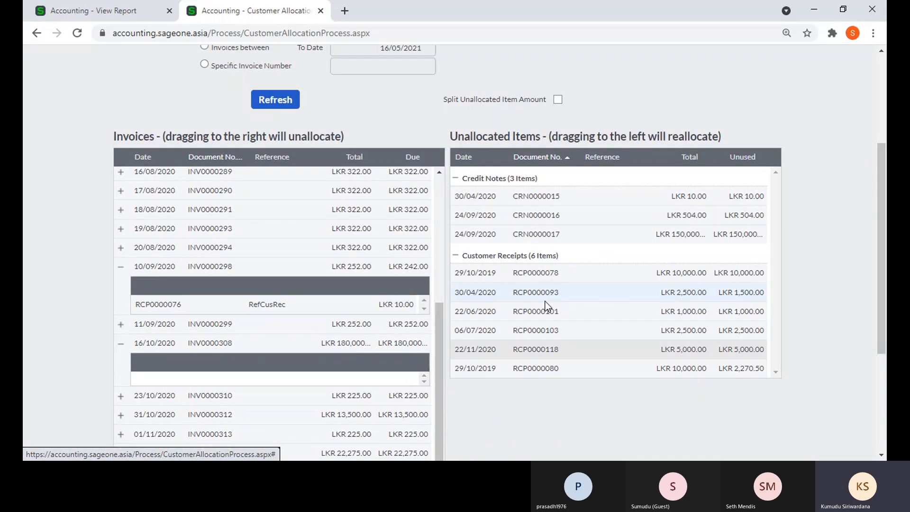
scroll(548, 307, up, 1)
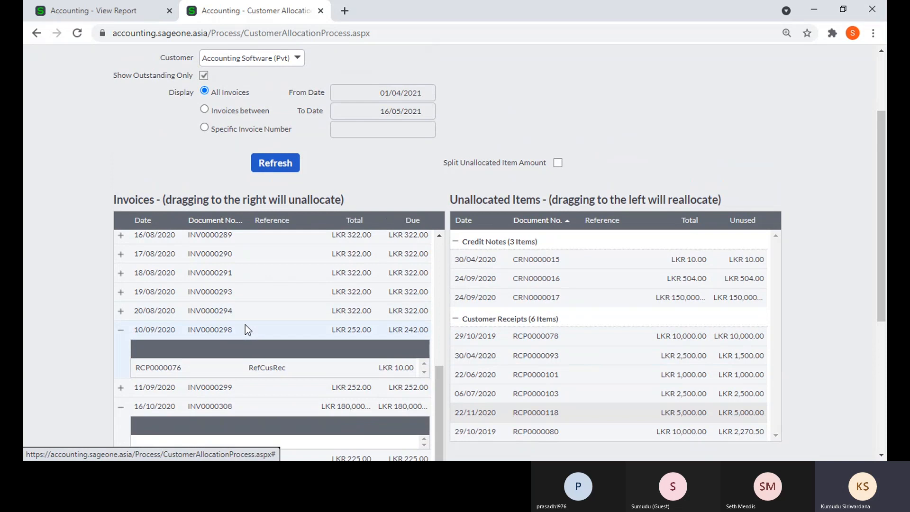
scroll(81, 129, up, 1)
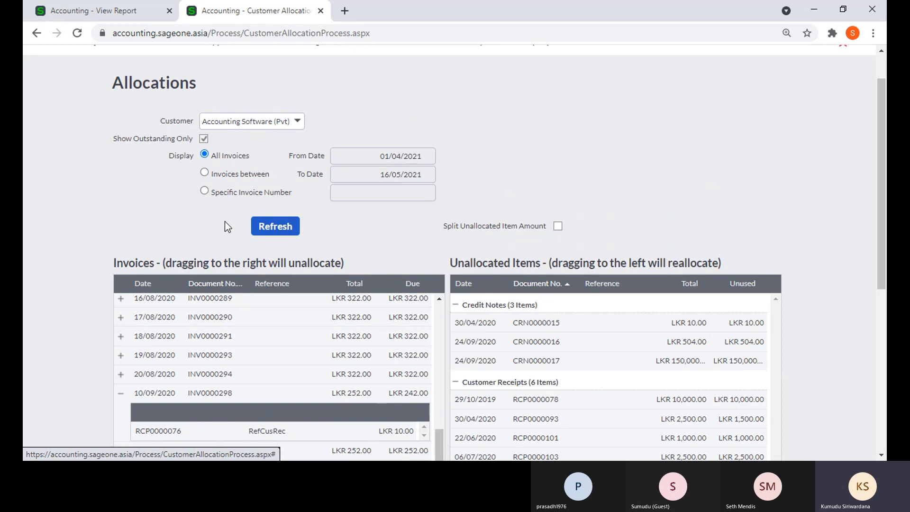
click(205, 173)
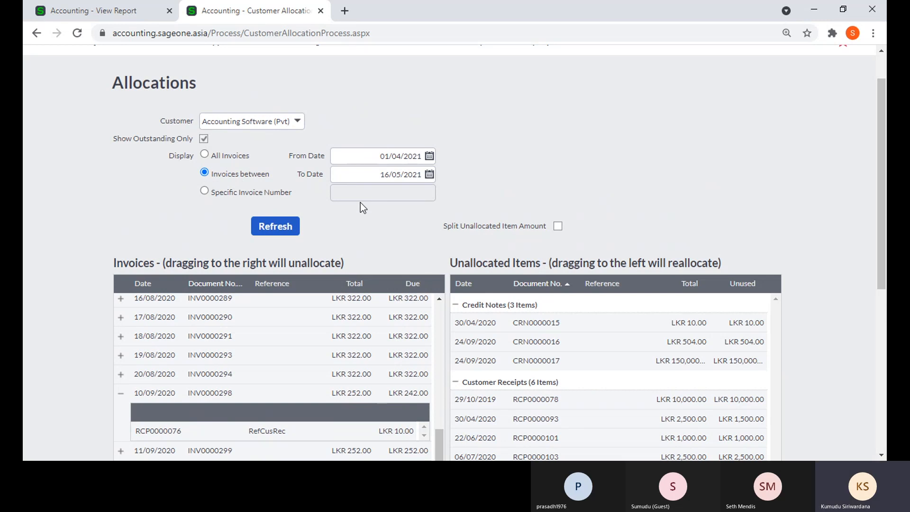
click(265, 192)
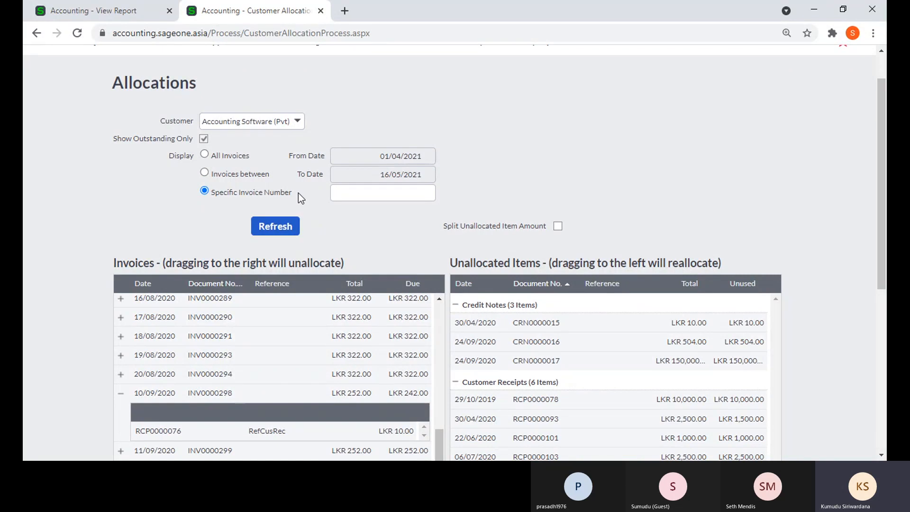
click(355, 193)
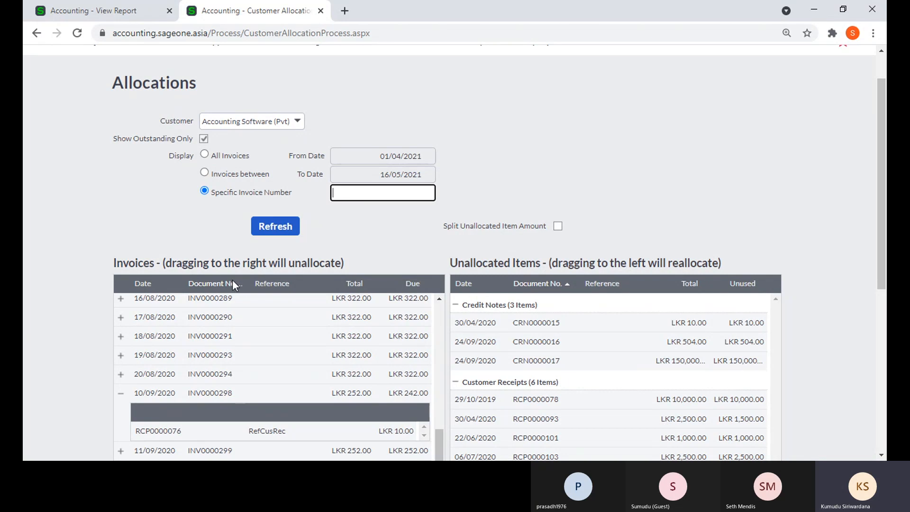
Turn off Show Outstanding Only and refresh the list for All Invoices, discarding the unsaved allocations
scroll(233, 280, down, 1)
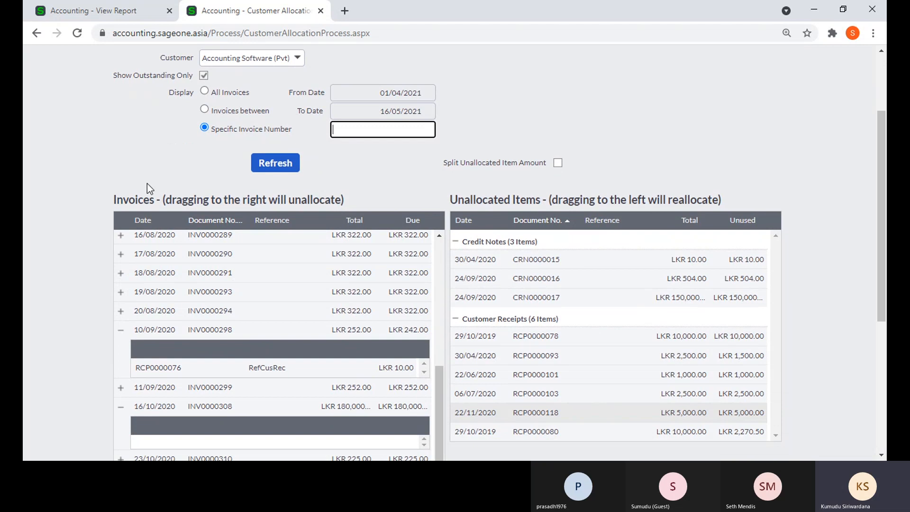
click(204, 76)
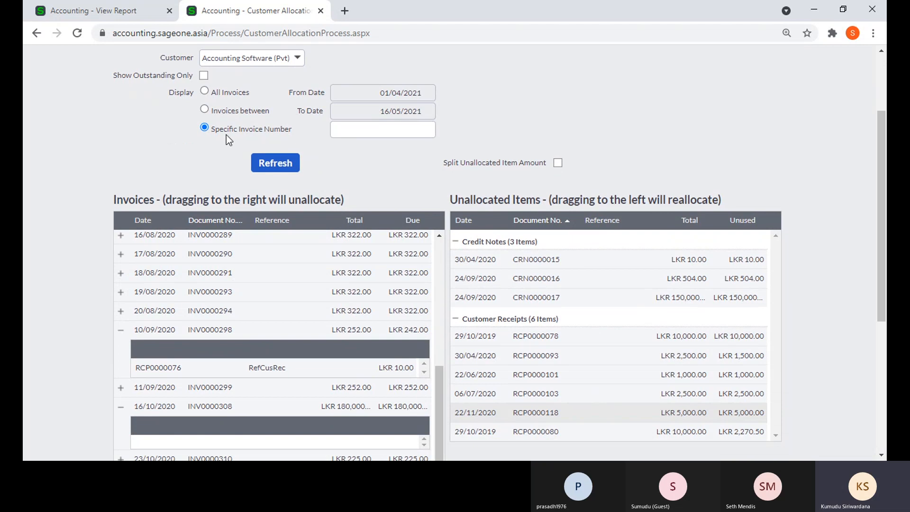
click(255, 162)
click(405, 280)
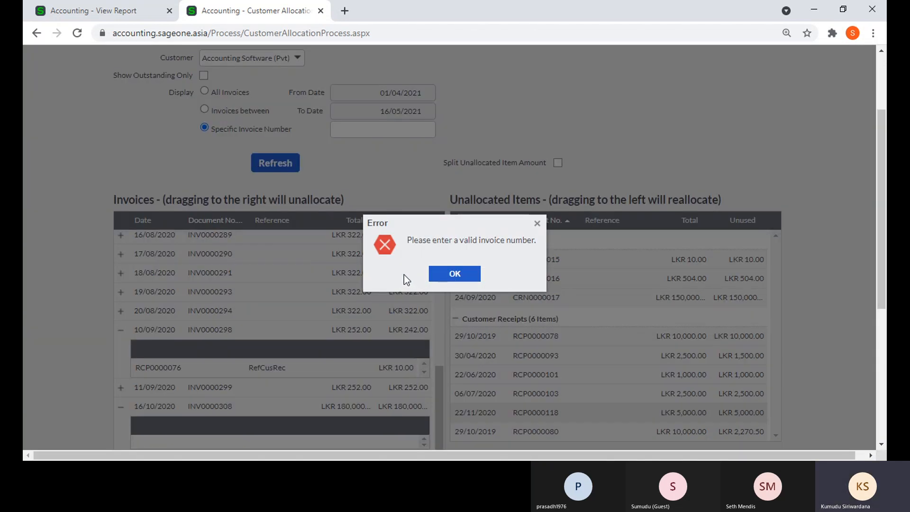
click(451, 278)
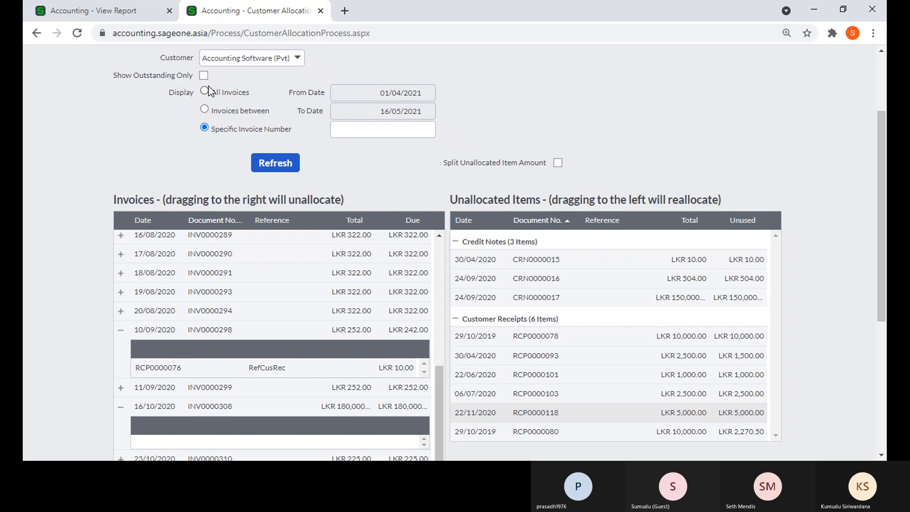
click(207, 91)
click(266, 161)
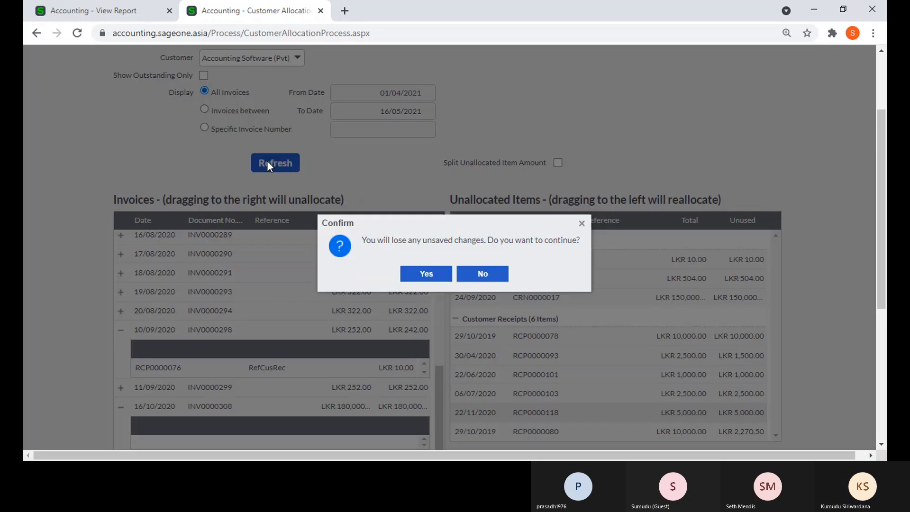
click(423, 274)
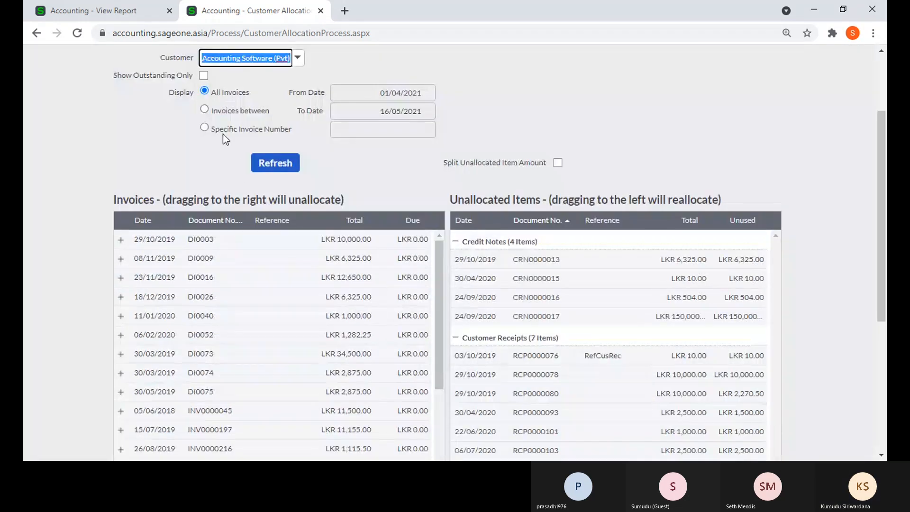
Expand invoice DI0003 to view the receipt allocated to it
click(120, 241)
click(121, 241)
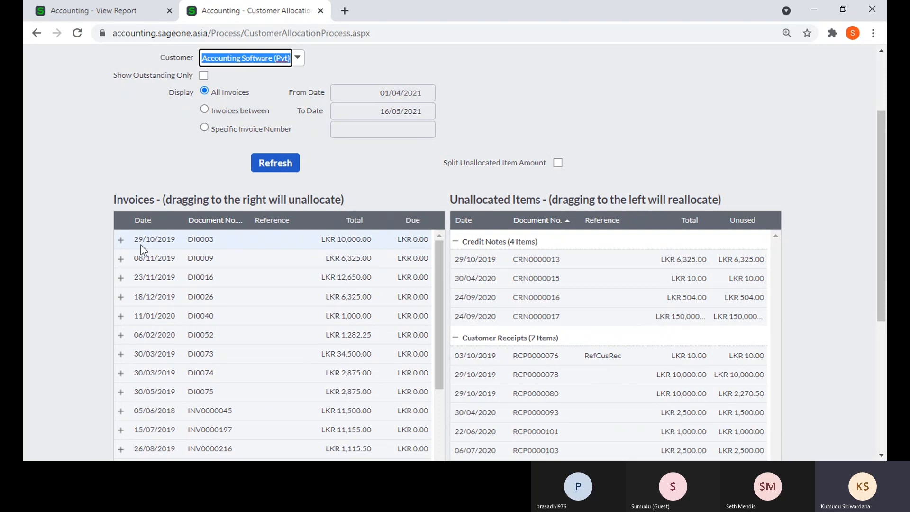
click(121, 241)
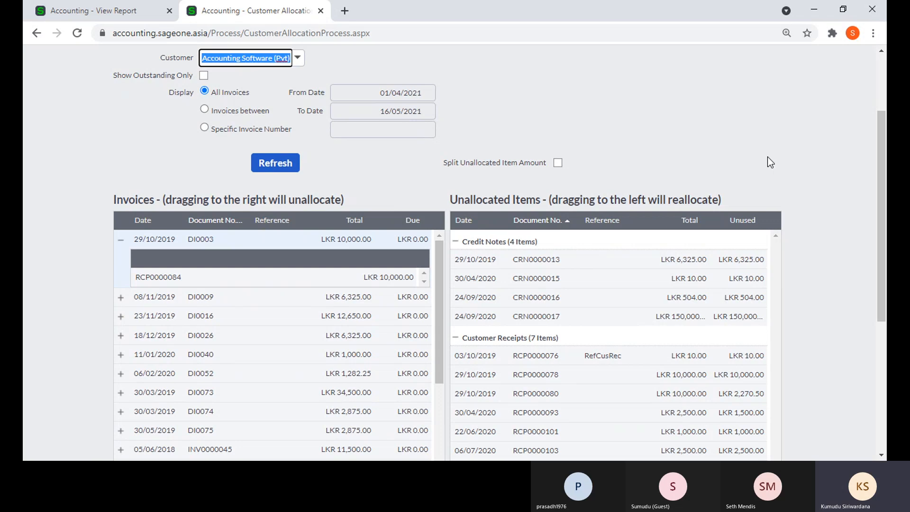
Limit the invoice list to outstanding invoices only and refresh it for All Invoices
scroll(187, 340, down, 10)
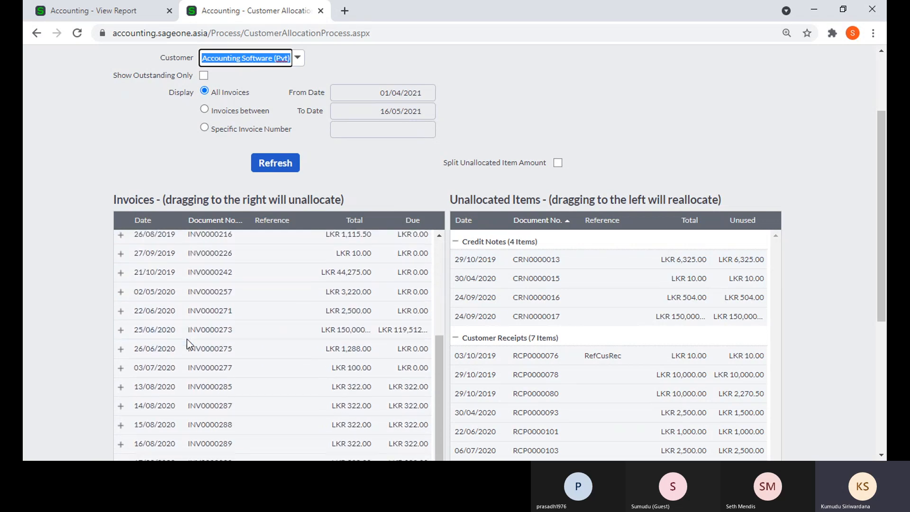
scroll(389, 280, up, 10)
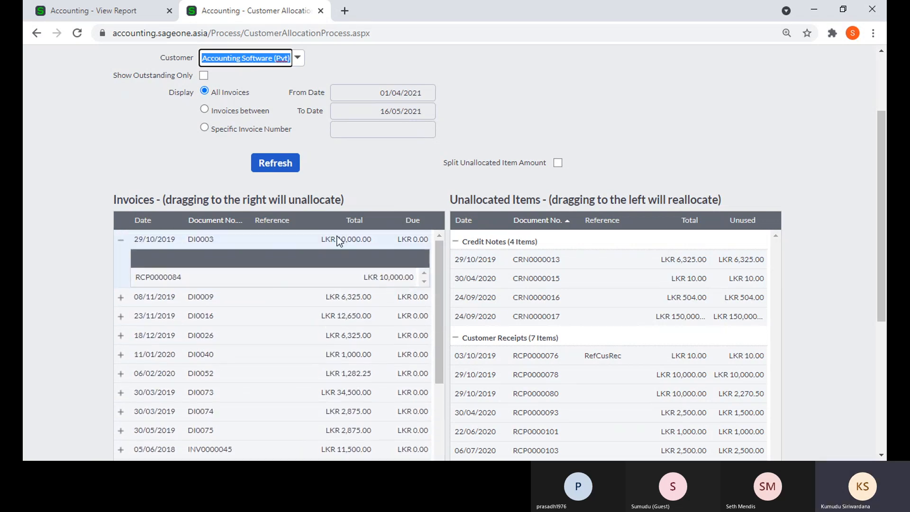
click(205, 74)
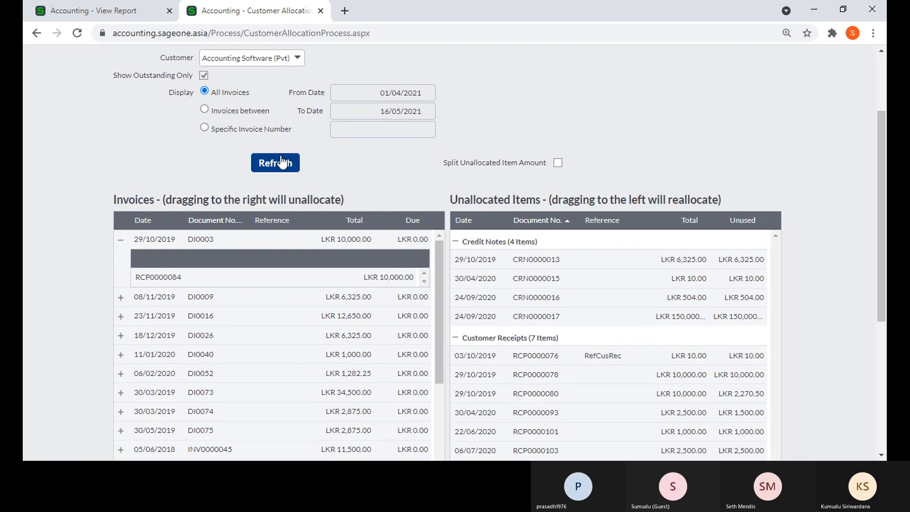
click(282, 161)
click(421, 272)
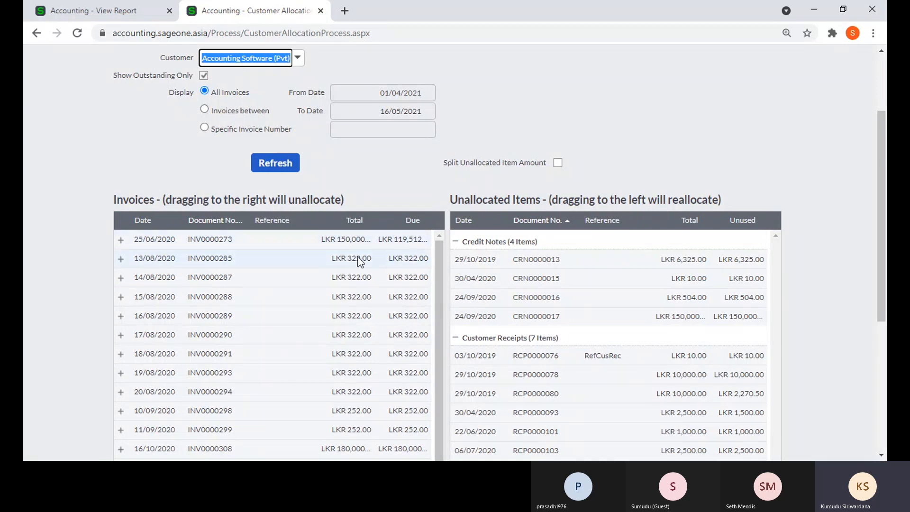
Expand invoice INV0000273 to view its allocated receipts and look through the remaining outstanding invoices
click(120, 241)
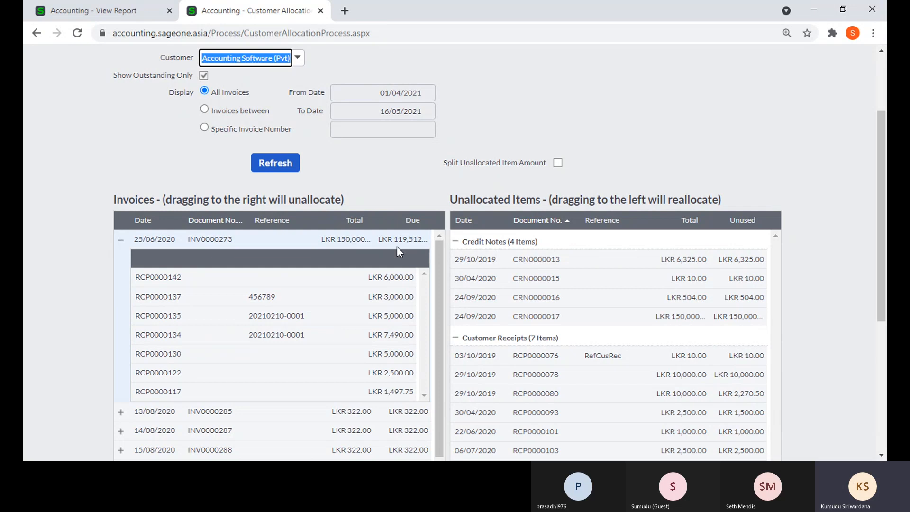
scroll(399, 246, down, 8)
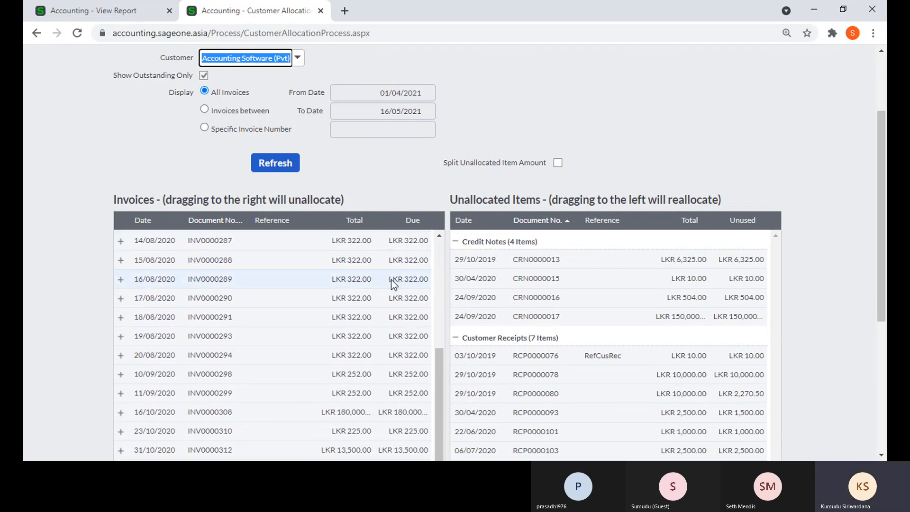
scroll(826, 280, down, 3)
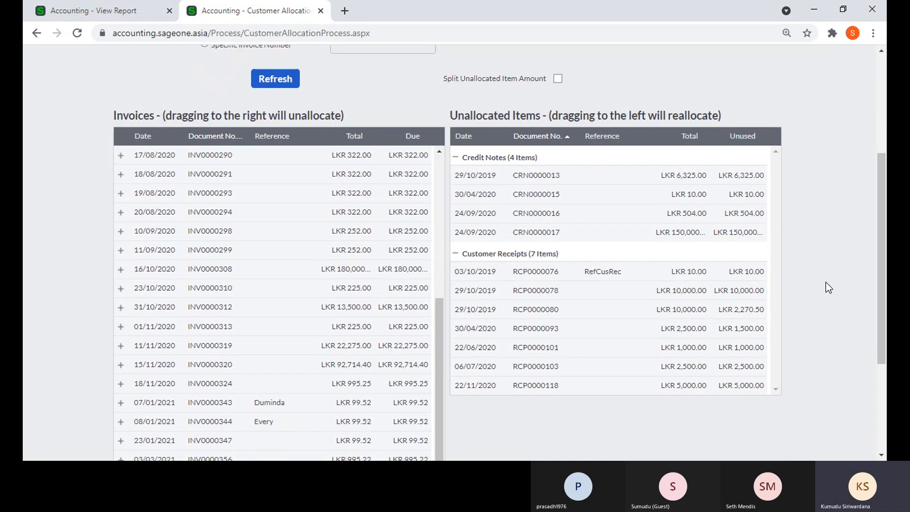
scroll(826, 289, up, 5)
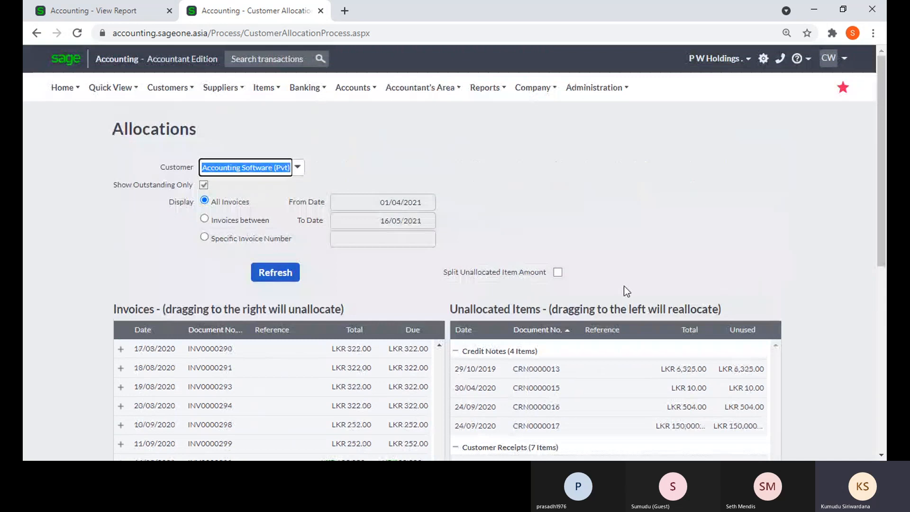
Turn on Split Unallocated Item Amount and collapse the receipt details of invoice INV0000273
click(558, 272)
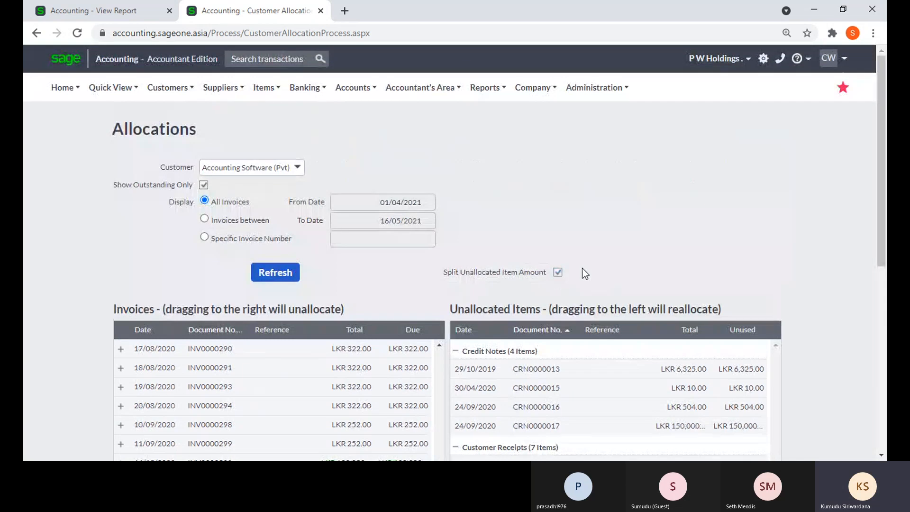
scroll(586, 278, down, 2)
scroll(442, 281, up, 5)
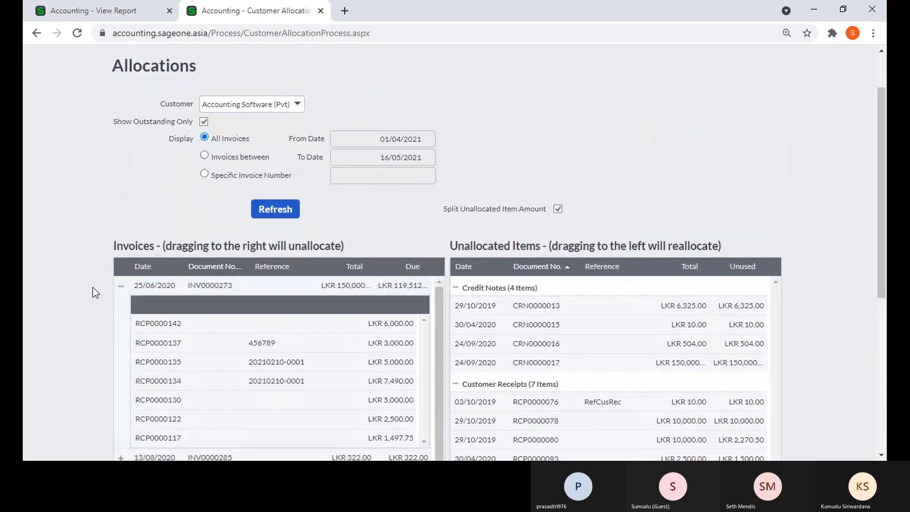
click(121, 286)
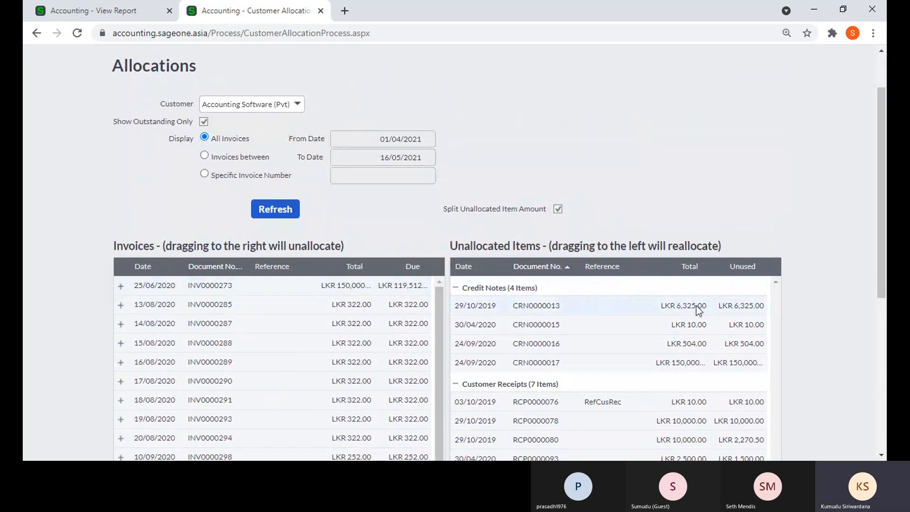
scroll(804, 313, down, 3)
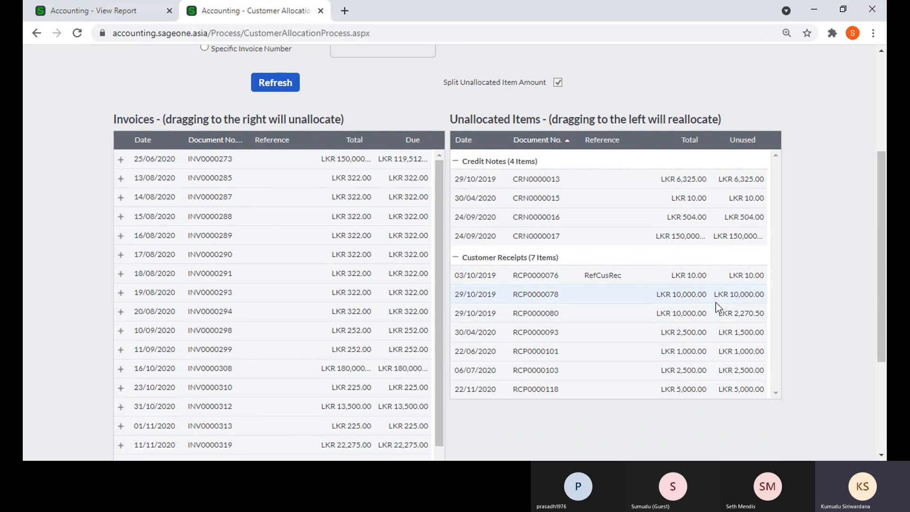
Allocate LKR 300 of receipt RCP0000078 to invoice INV0000285
click(721, 297)
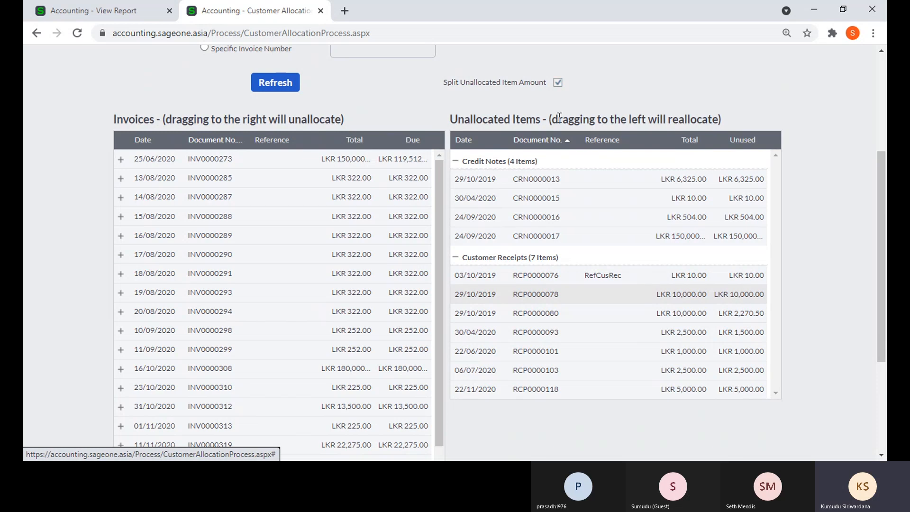
drag(647, 300, 391, 183)
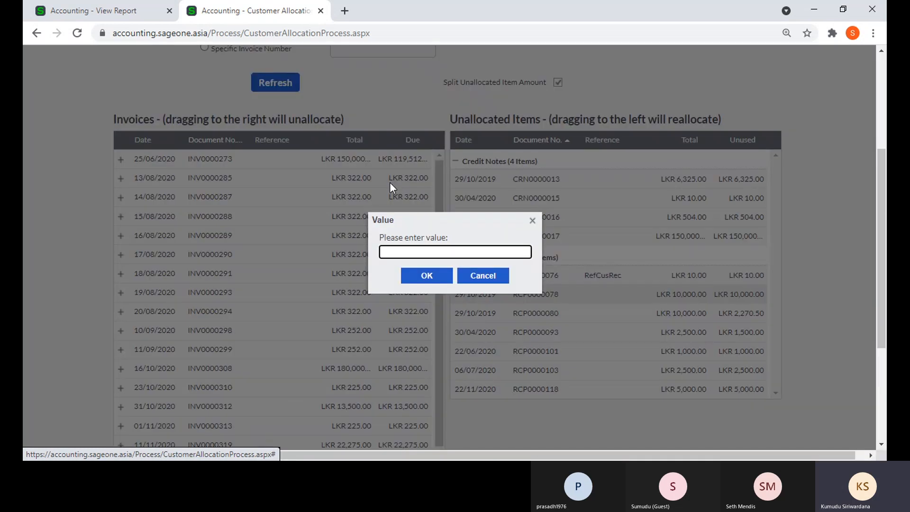
text(300)
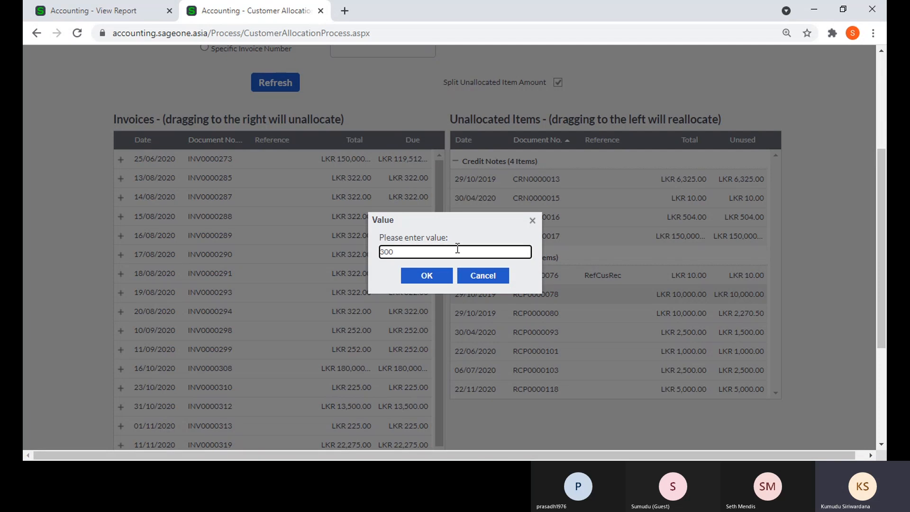
click(448, 278)
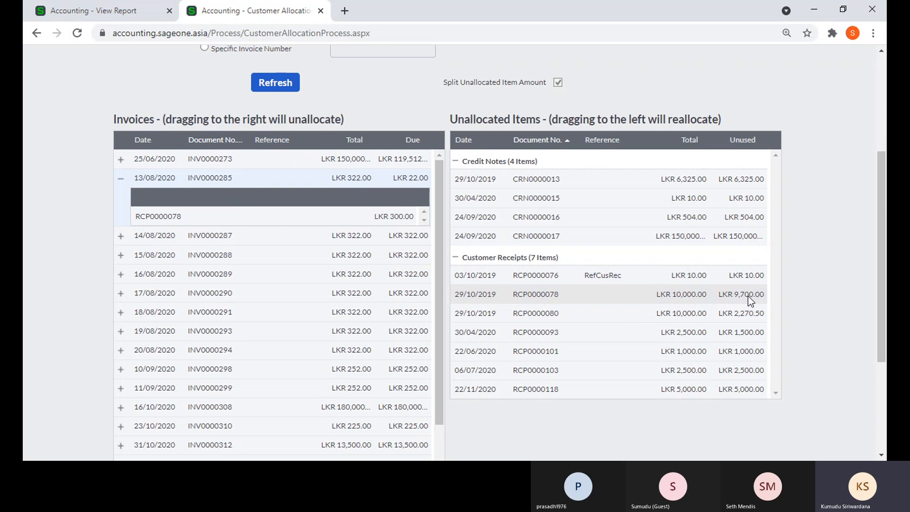
Allocate LKR 300 of receipt RCP0000078 to each of the invoices INV0000287 and INV0000288
drag(735, 297, 412, 239)
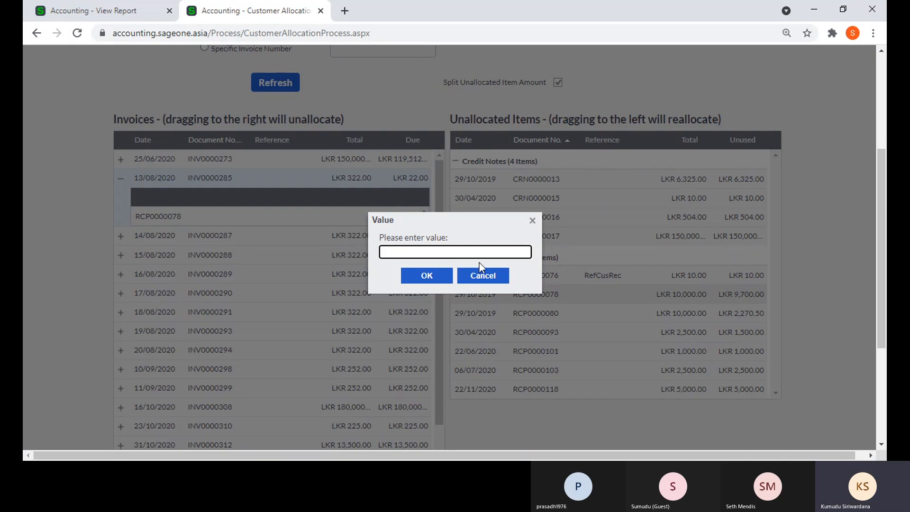
text(300)
click(451, 278)
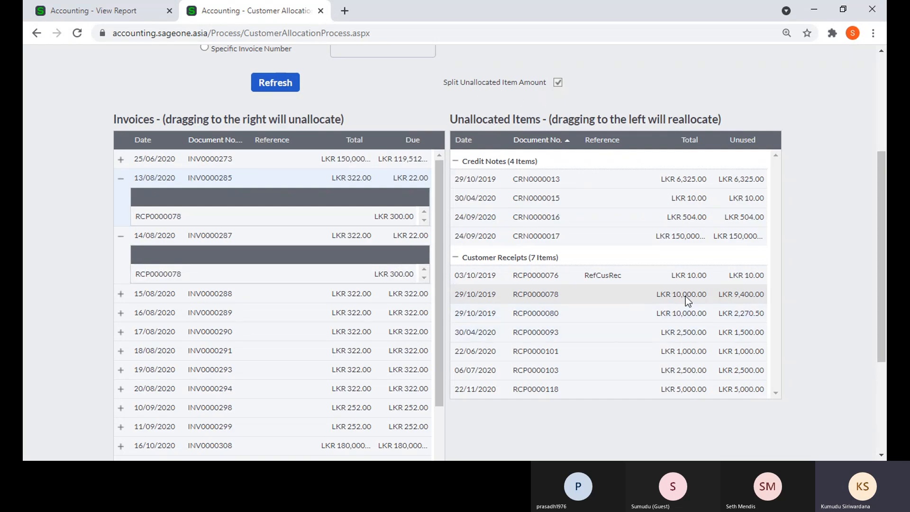
drag(685, 297, 402, 299)
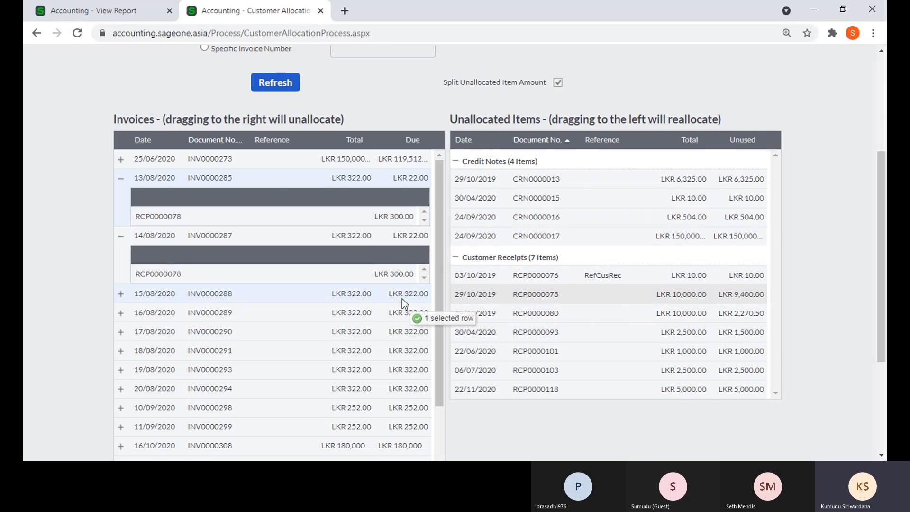
drag(402, 299, 402, 299)
text(300)
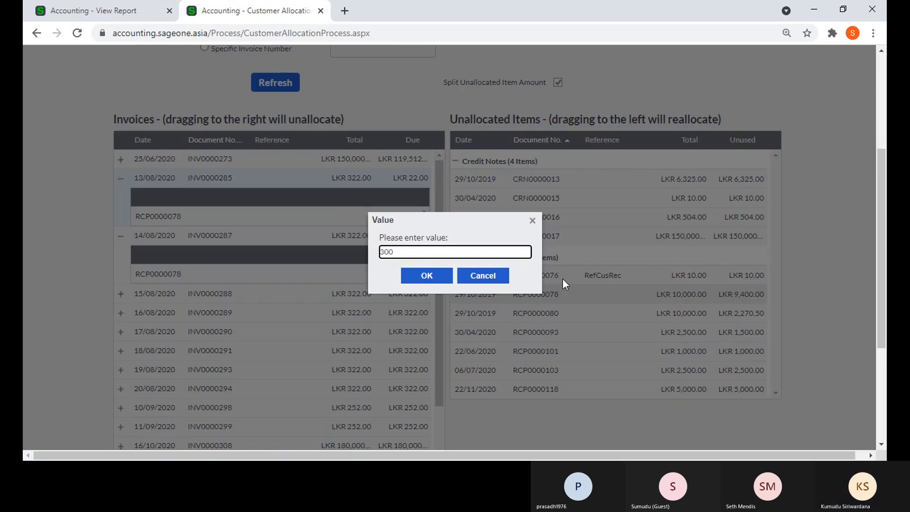
click(430, 277)
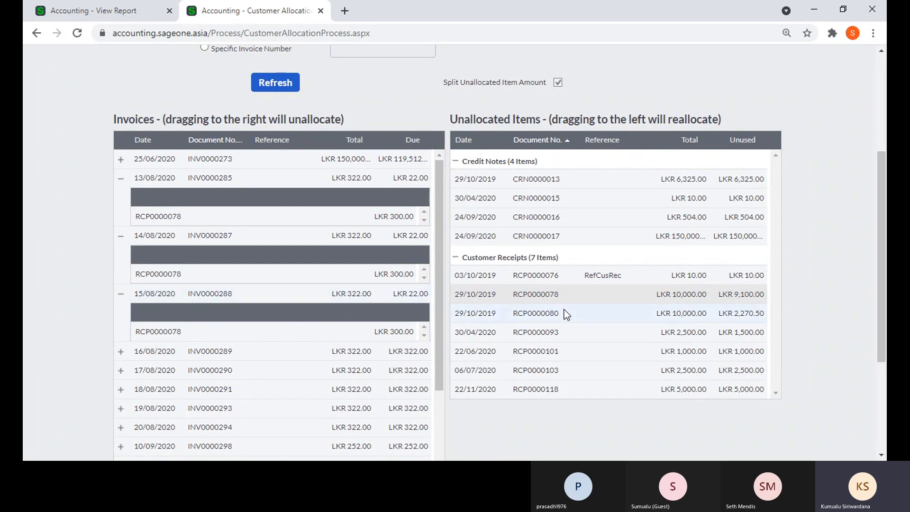
Examine the remaining outstanding invoices, the unallocated receipts and the save options at the end of the allocations form
scroll(264, 314, down, 10)
scroll(528, 329, down, 4)
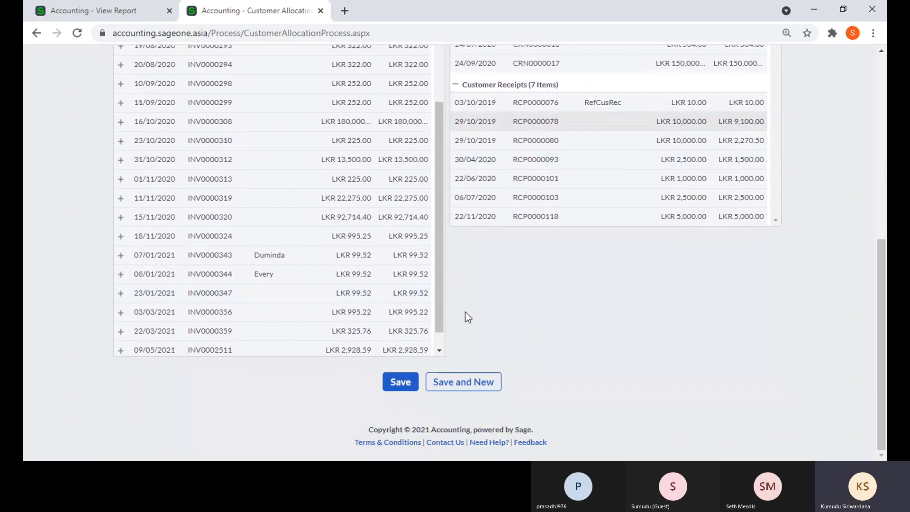
scroll(488, 318, up, 2)
scroll(478, 333, down, 3)
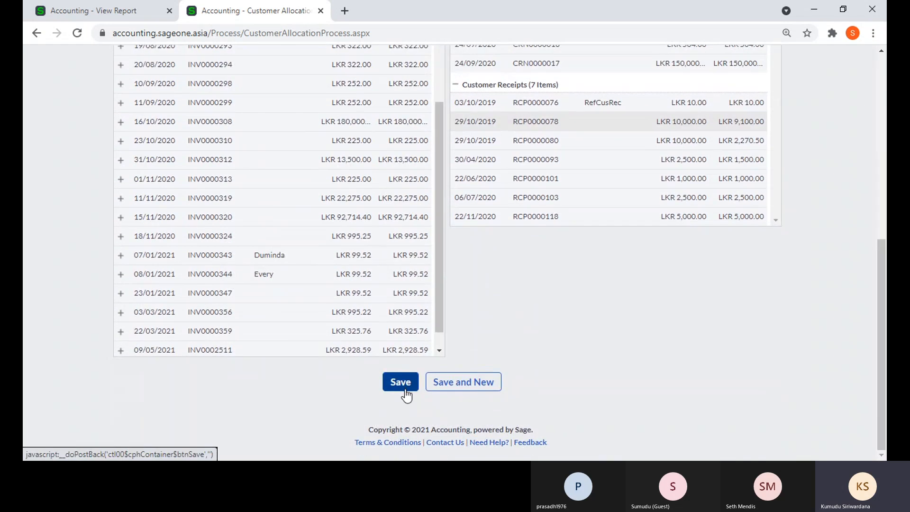
scroll(539, 380, up, 3)
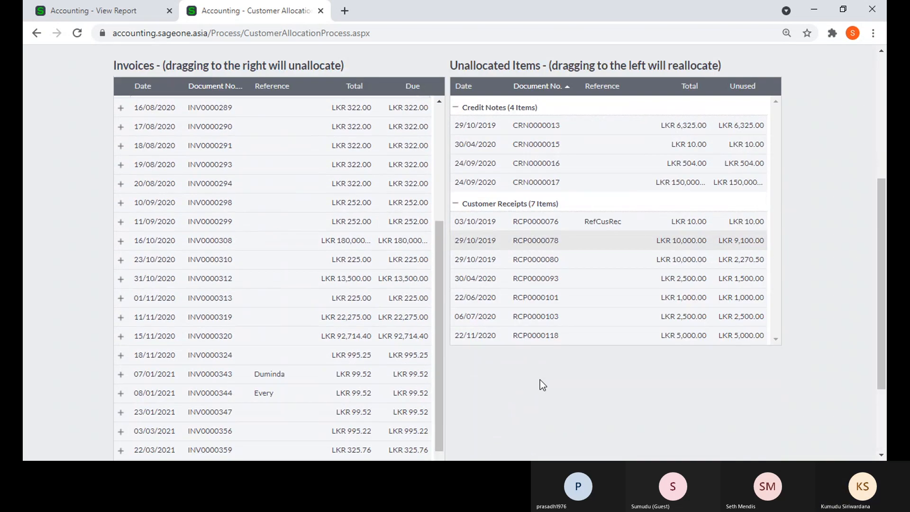
scroll(540, 380, up, 5)
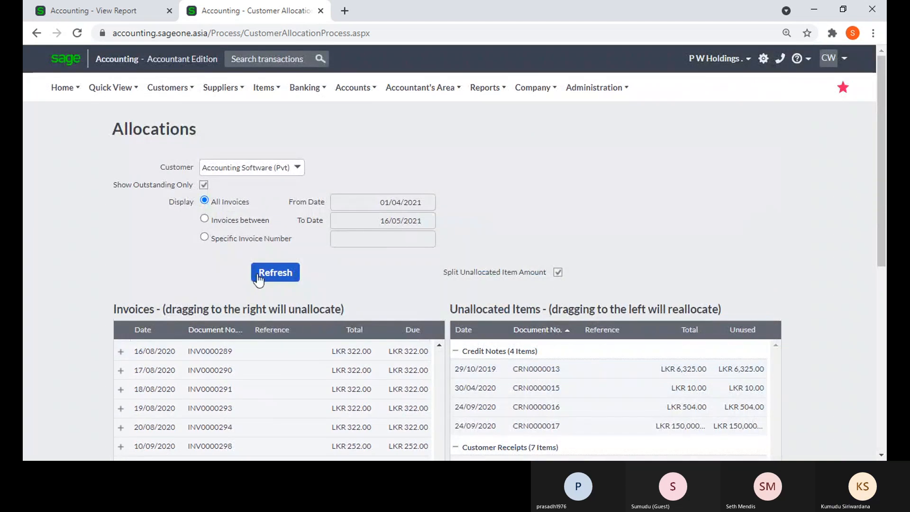
click(167, 88)
mouse_move(182, 154)
scroll(365, 229, down, 3)
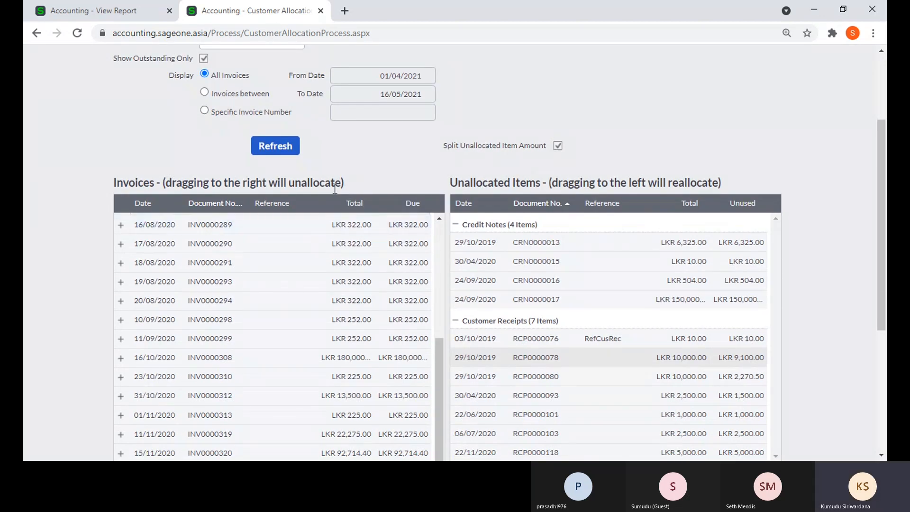
Refresh the list with Show Outstanding Only off, discarding the unsaved split allocations, and expand invoice DI0003 to view its allocated receipt
scroll(305, 172, up, 3)
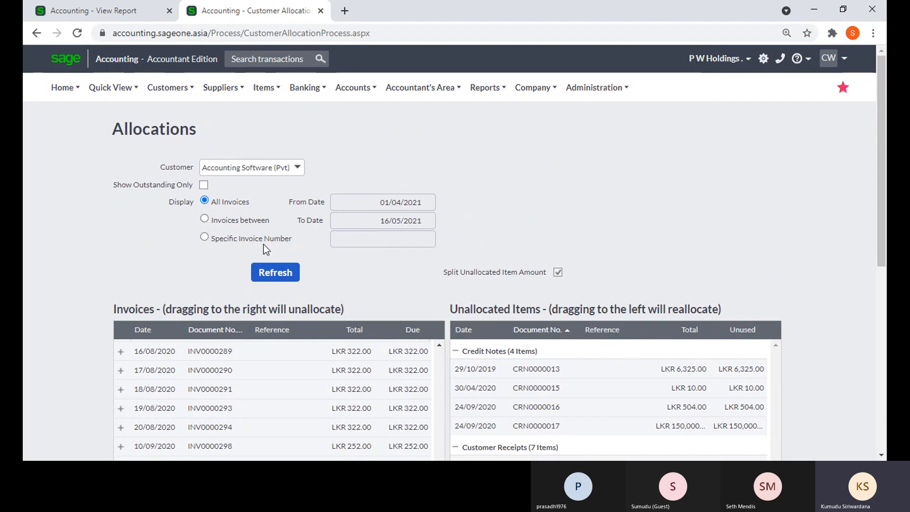
click(276, 273)
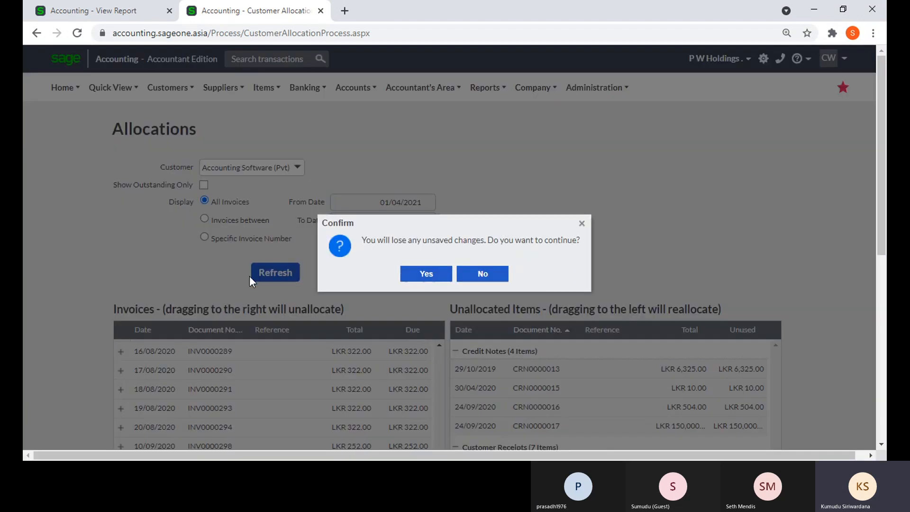
click(433, 276)
click(121, 353)
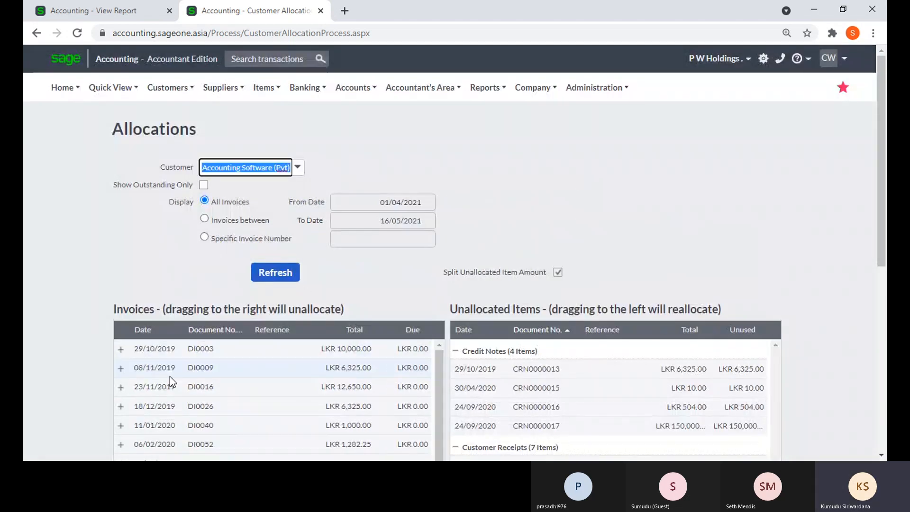
click(122, 351)
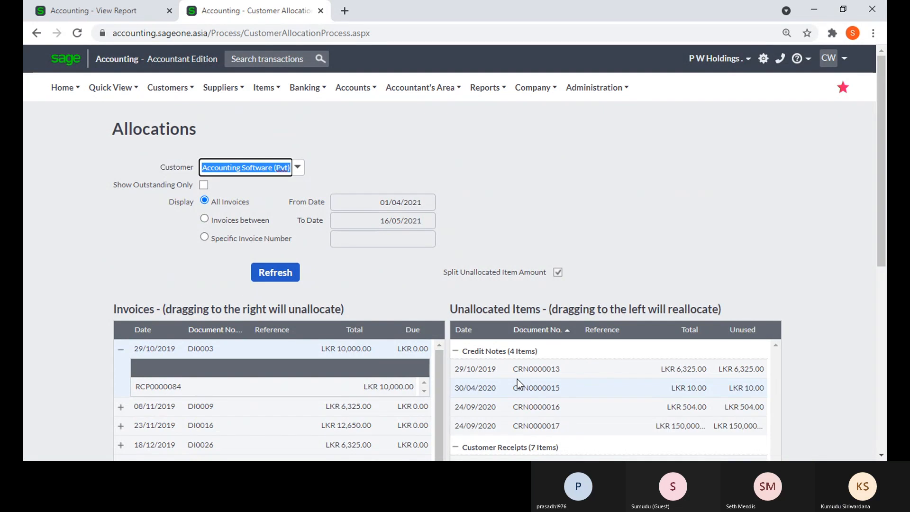
Open the Customer Adjustments list from the customer transactions
click(167, 88)
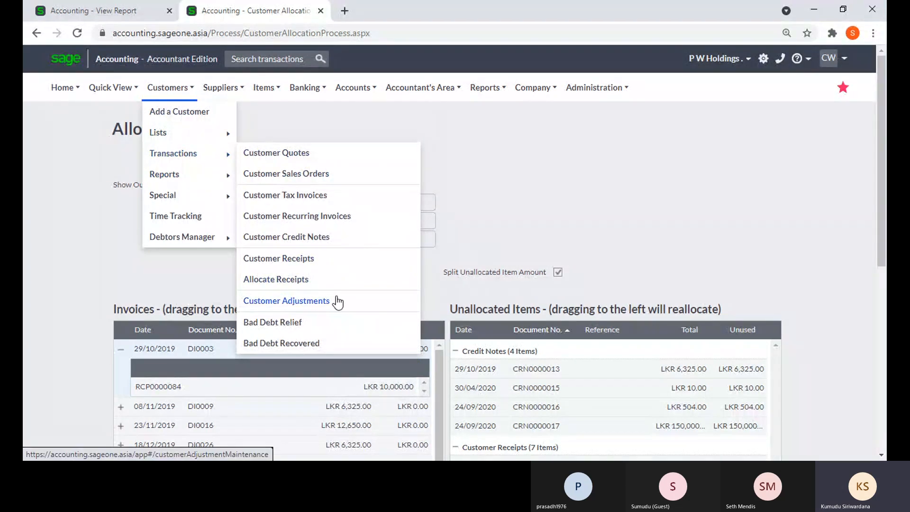
click(287, 301)
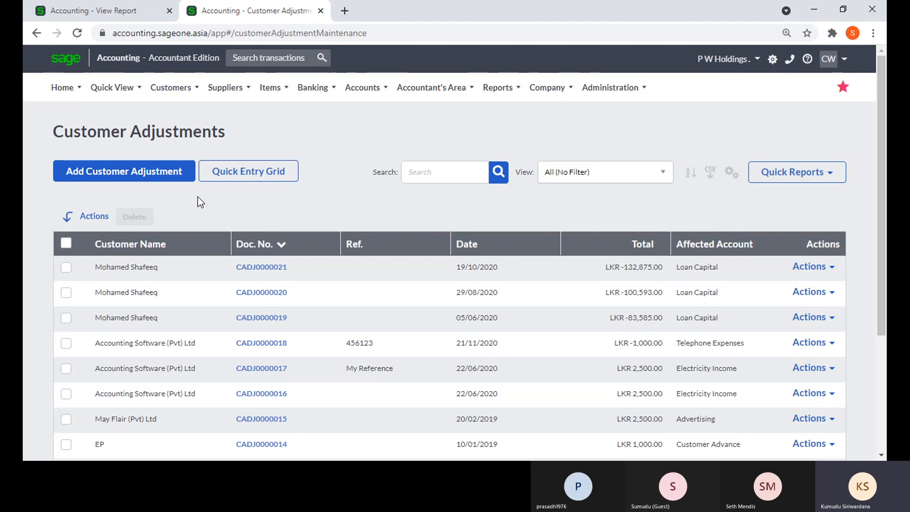
click(170, 89)
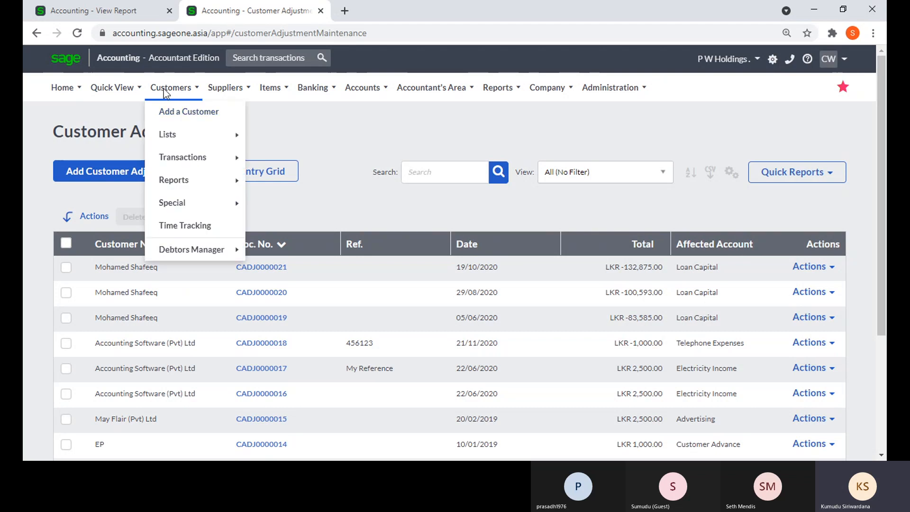
mouse_move(174, 158)
mouse_move(159, 91)
mouse_move(171, 180)
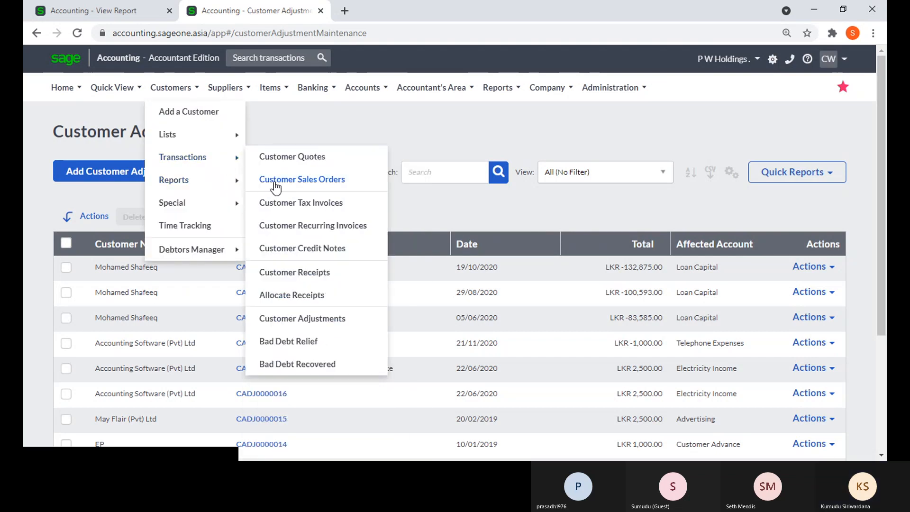
click(294, 320)
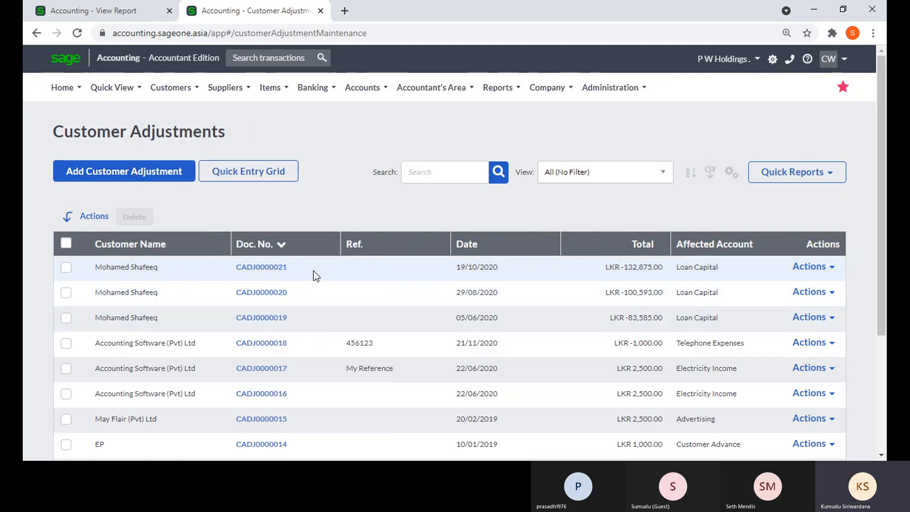
Start a new customer adjustment for the customer Accounting Software (Pvt) Ltd
click(145, 182)
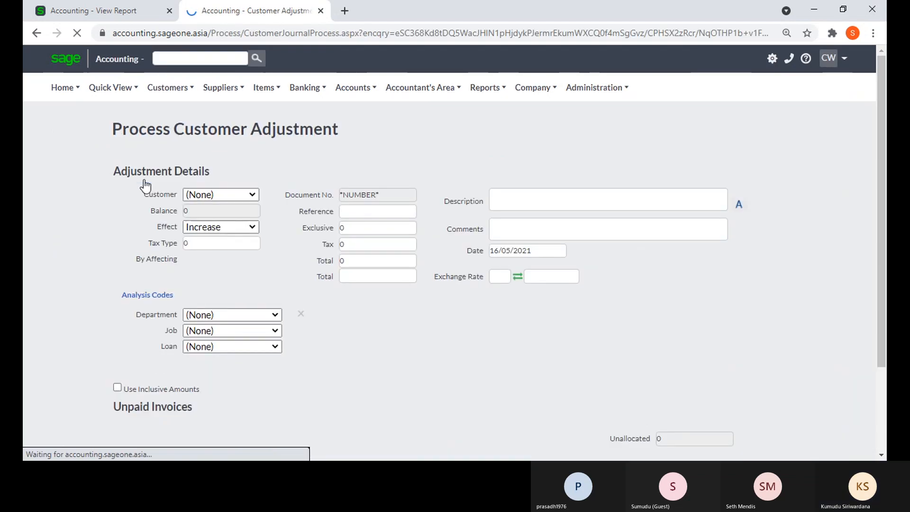
click(253, 196)
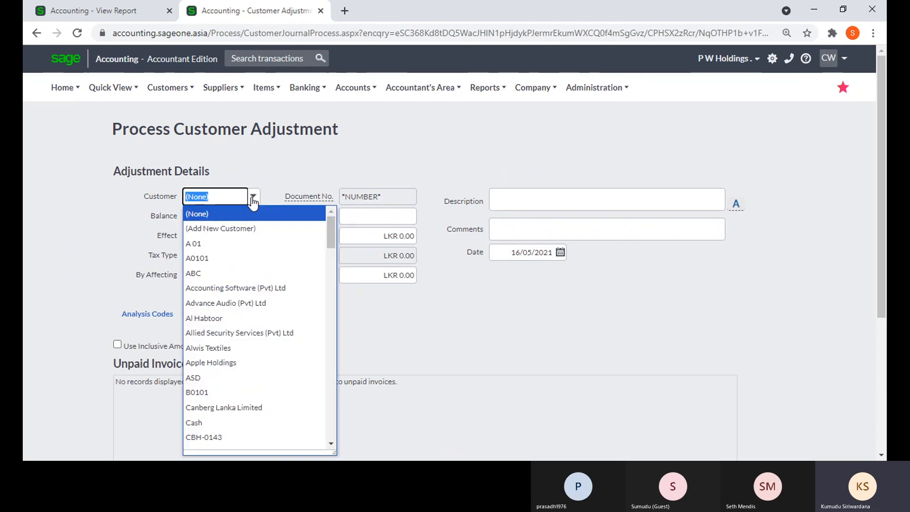
click(262, 290)
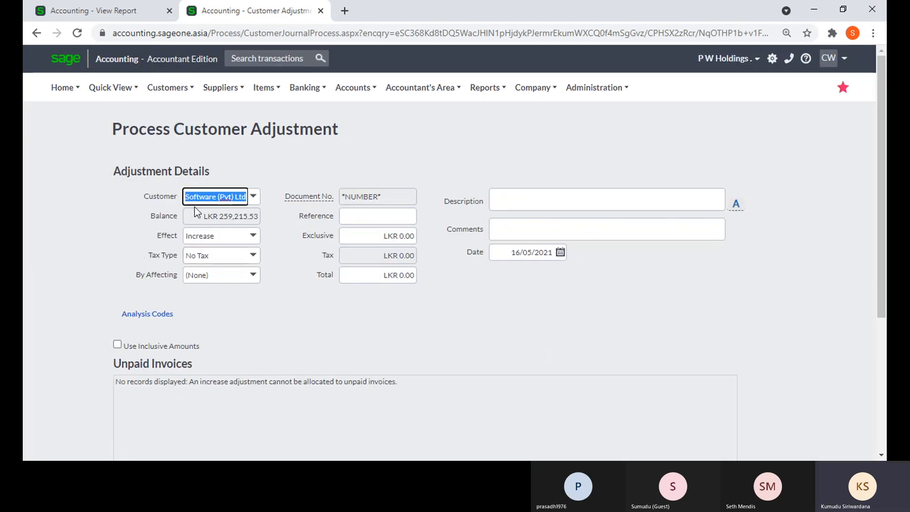
click(277, 224)
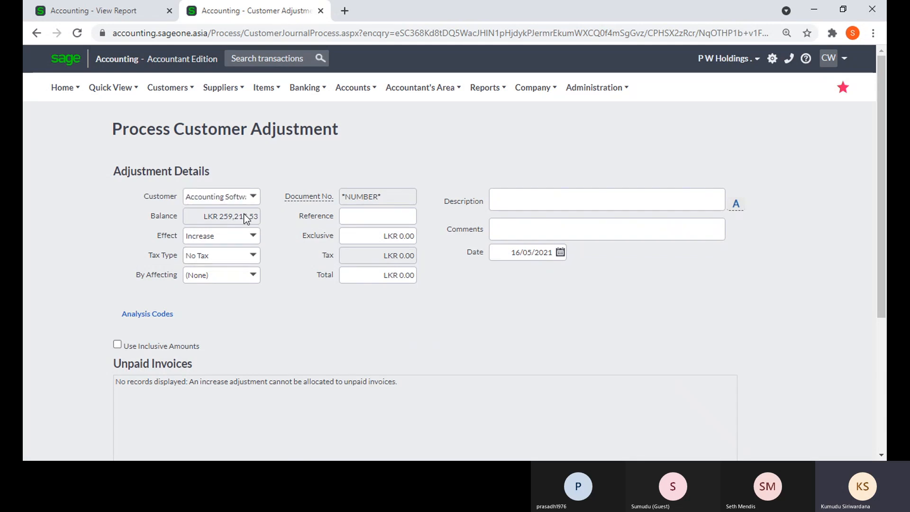
Set the adjustment's effect to Decrease so the customer's unpaid invoices are listed for allocation
click(254, 239)
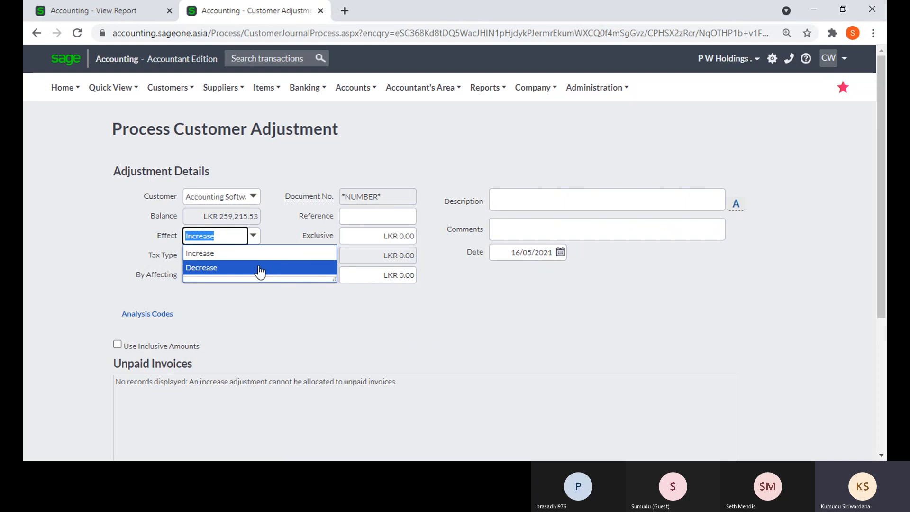
click(260, 270)
click(255, 237)
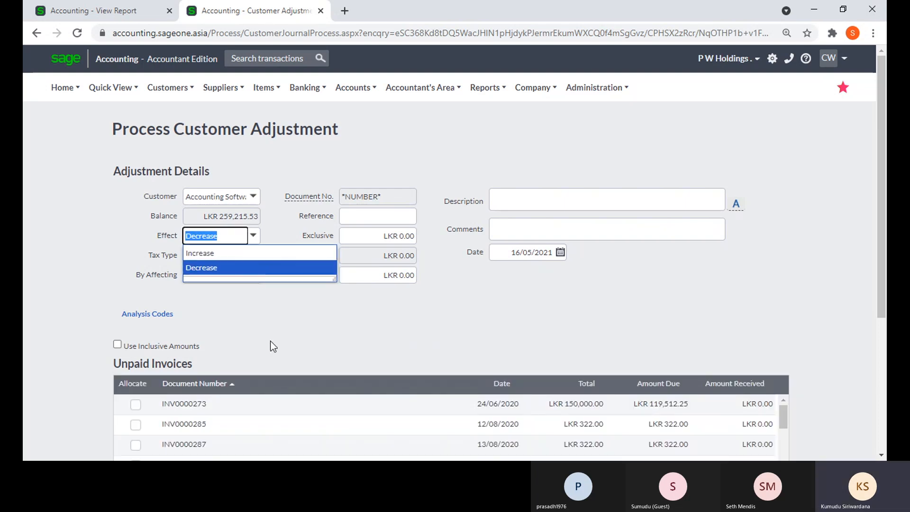
click(269, 326)
scroll(270, 326, down, 3)
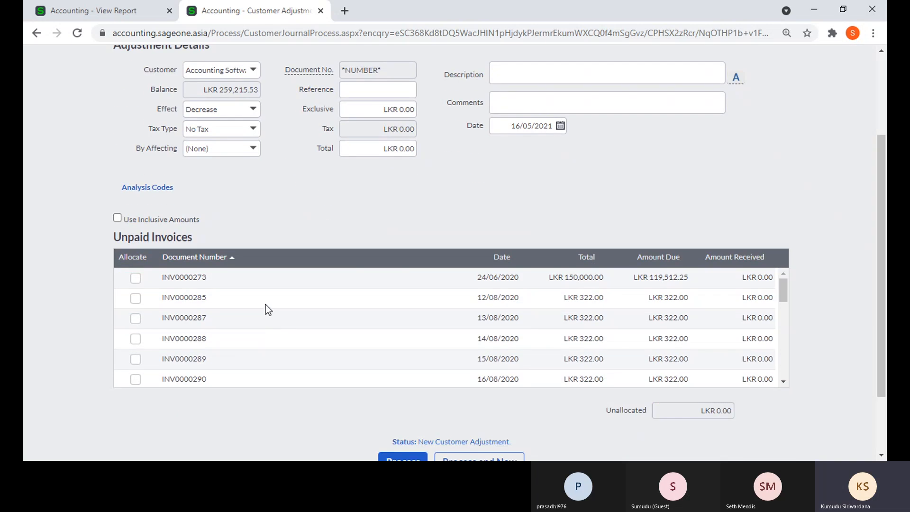
Keep the tax type as No Tax and choose General Expenses as the affected account
click(254, 130)
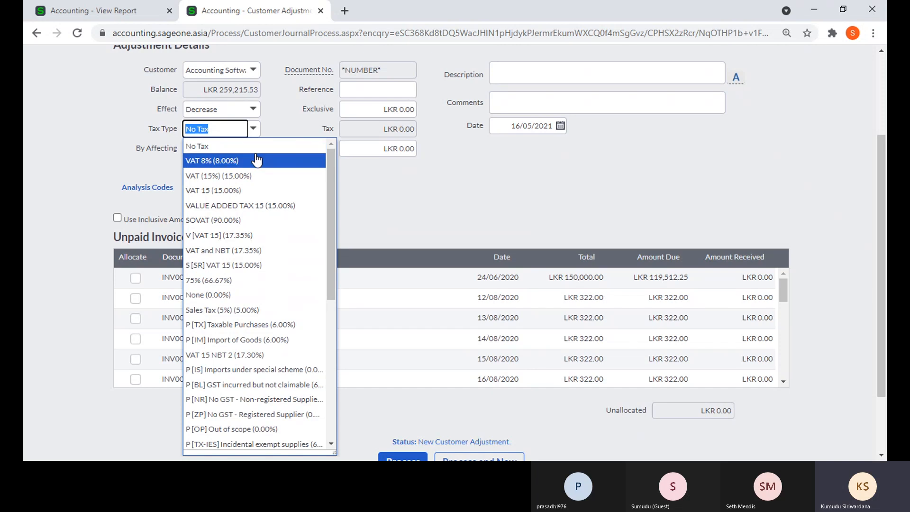
click(412, 193)
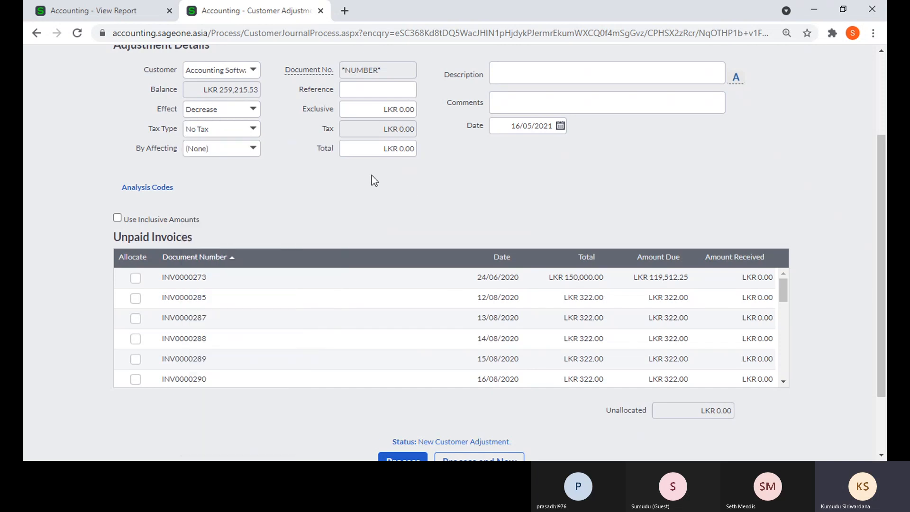
click(256, 149)
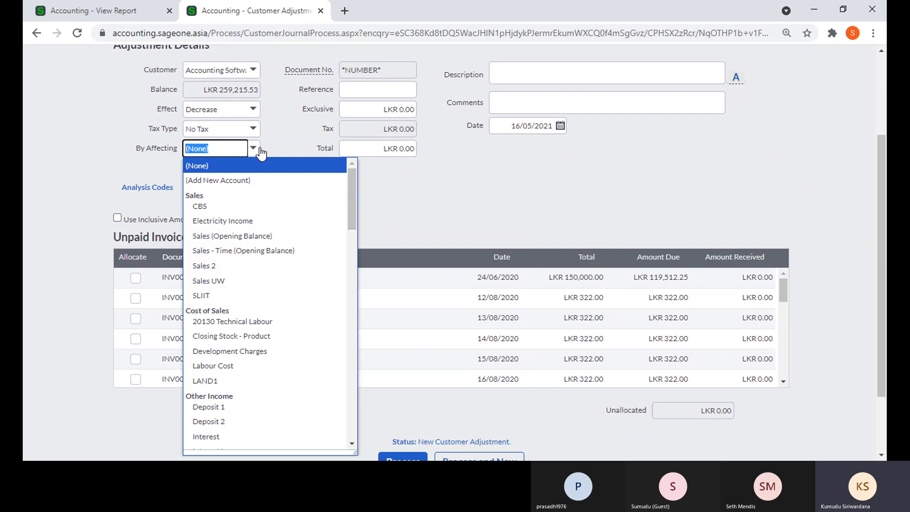
scroll(280, 211, down, 9)
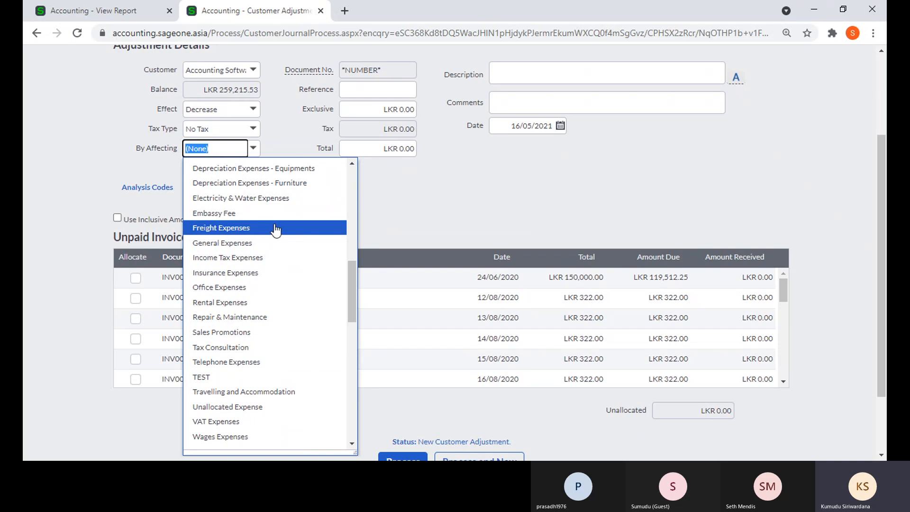
click(293, 244)
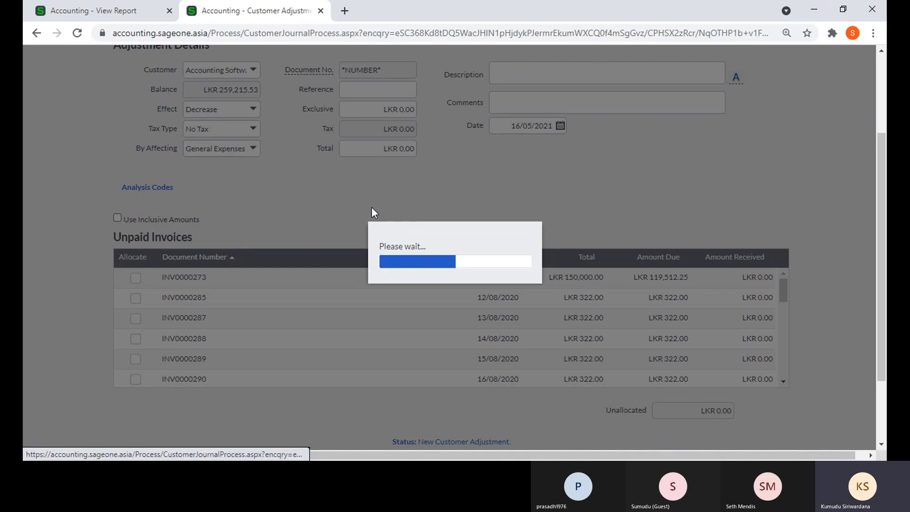
Enter an exclusive amount of LKR 1,000 and allocate the adjustment to invoice INV0000273
click(352, 91)
click(369, 114)
text(1000)
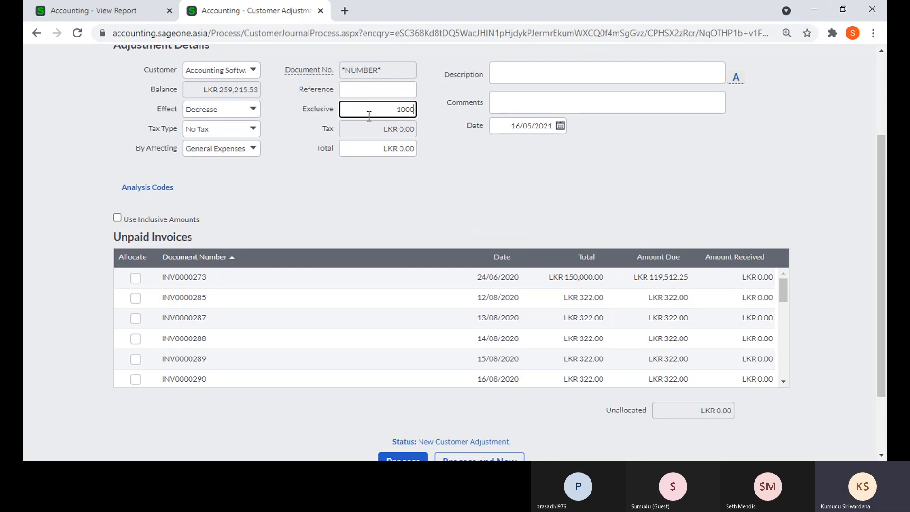
click(135, 278)
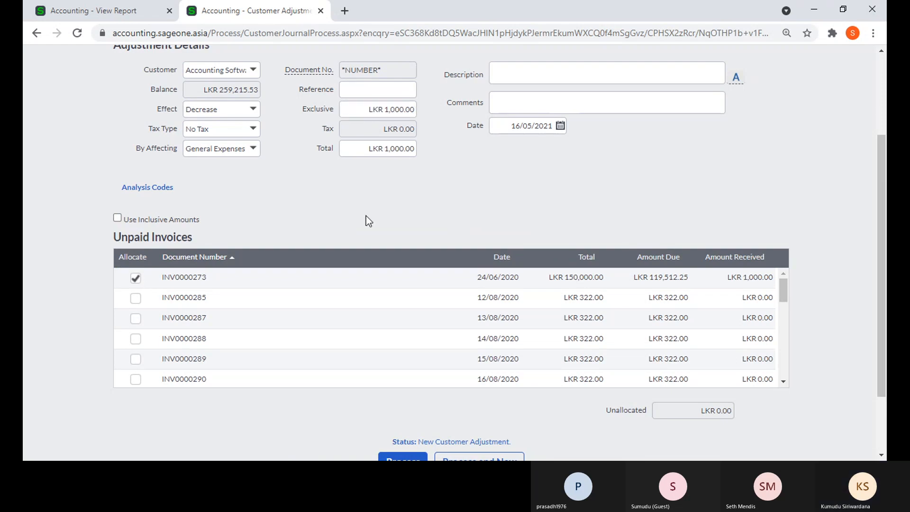
Examine the adjustment's description, comments and date fields, the invoice allocation and the processing options
scroll(432, 224, up, 2)
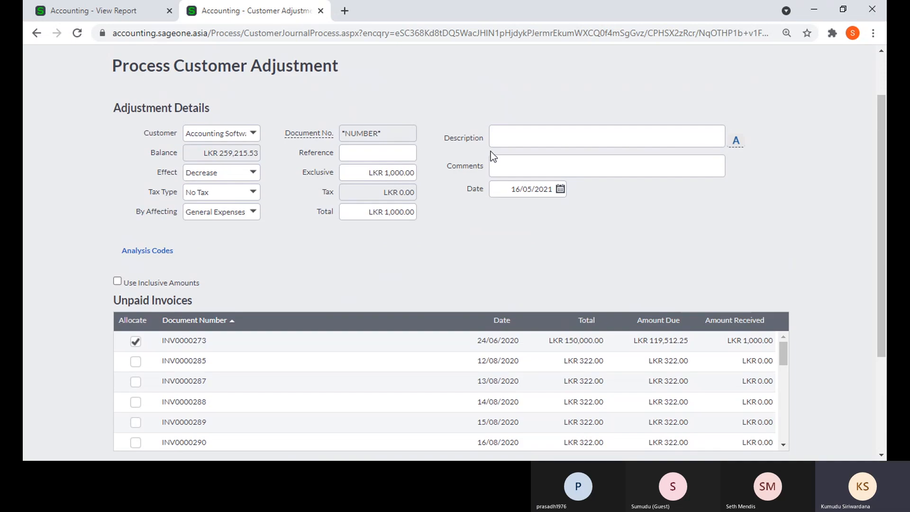
click(496, 145)
click(495, 163)
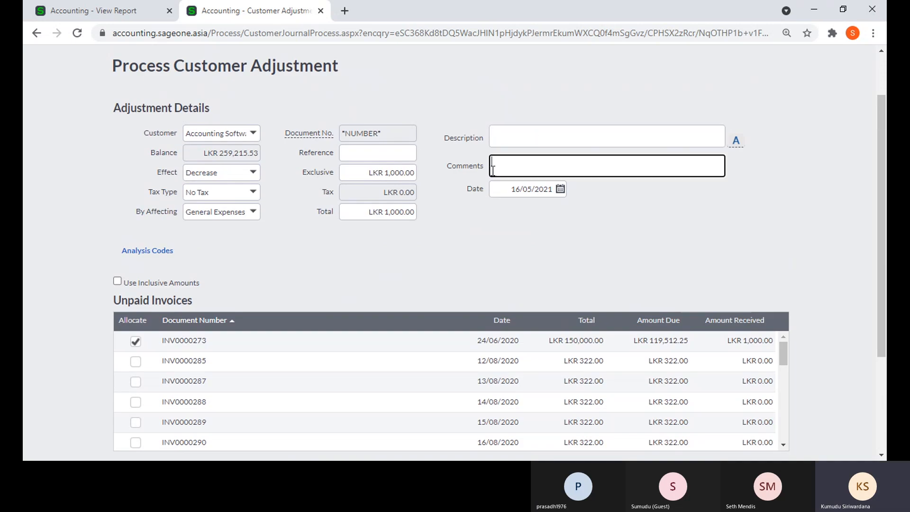
scroll(479, 234, down, 3)
scroll(509, 161, up, 3)
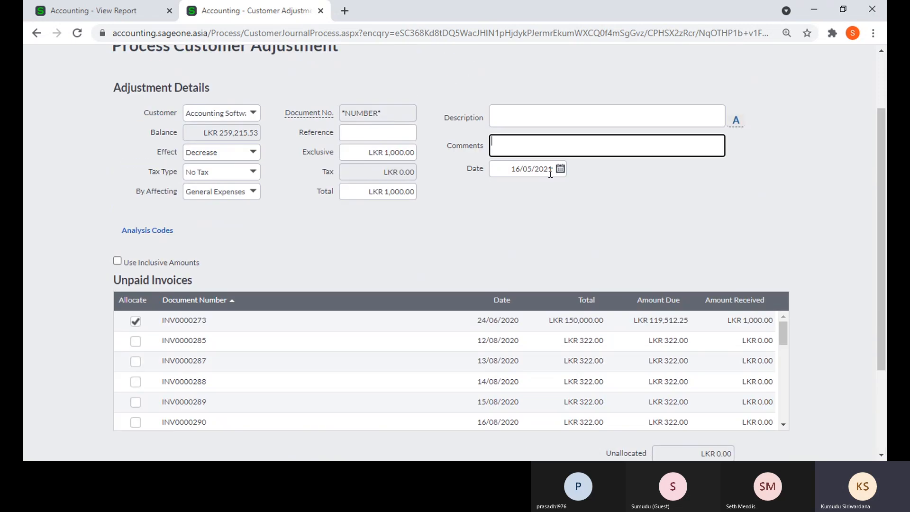
scroll(565, 203, up, 1)
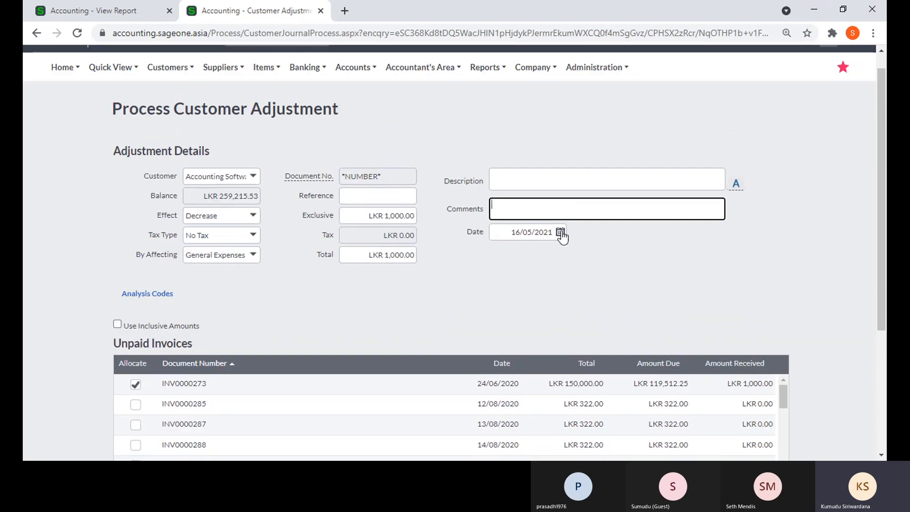
scroll(414, 268, down, 4)
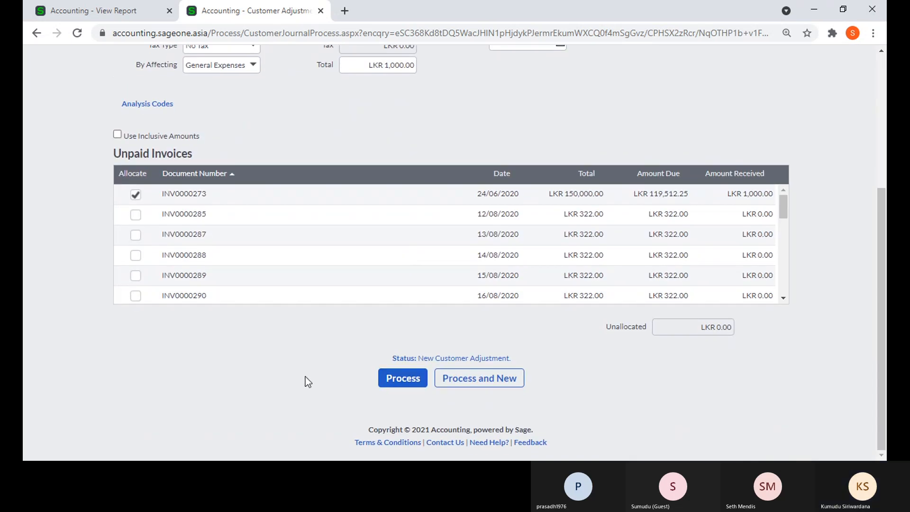
scroll(307, 379, up, 2)
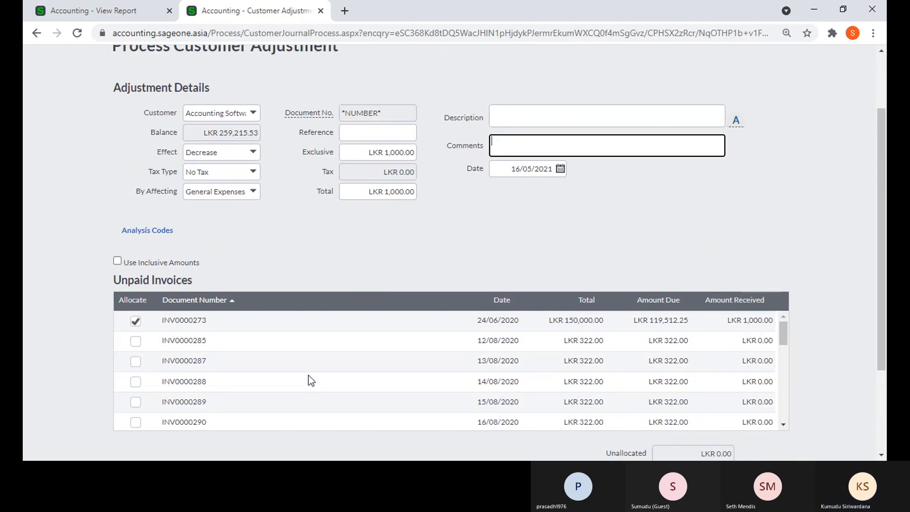
scroll(310, 381, up, 2)
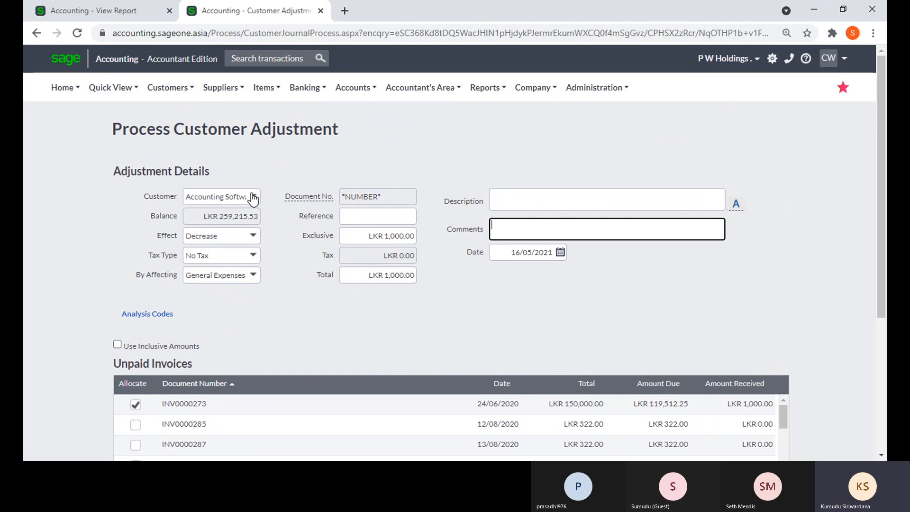
Keep the effect as Decrease and show the adjustment's analysis codes for department, job and loan
click(251, 241)
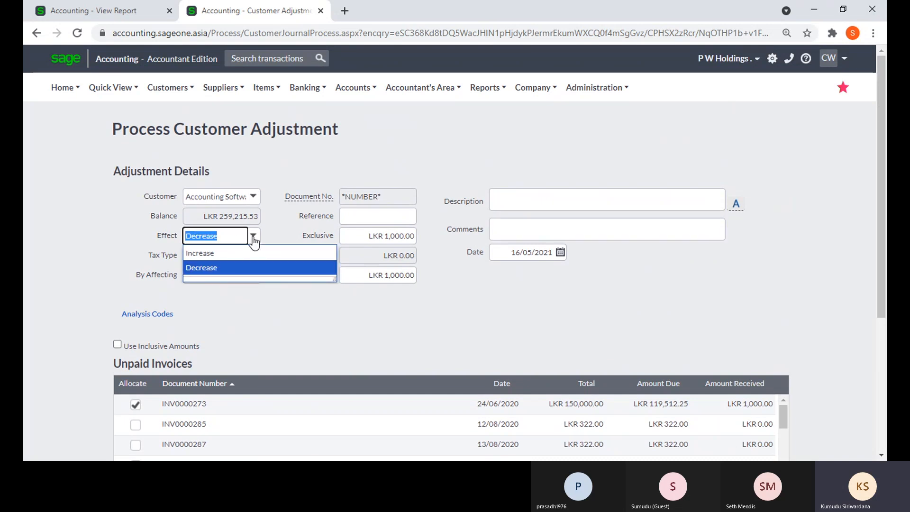
click(255, 267)
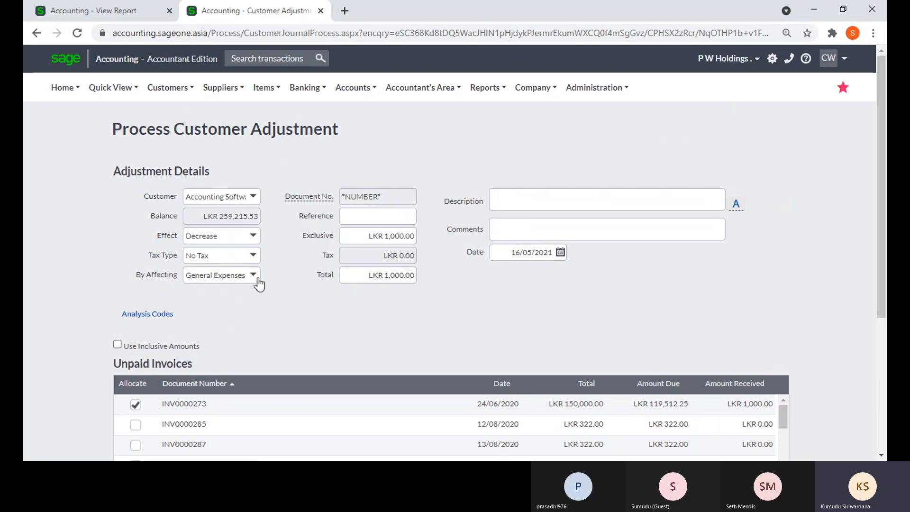
click(373, 237)
click(385, 302)
click(499, 201)
click(499, 228)
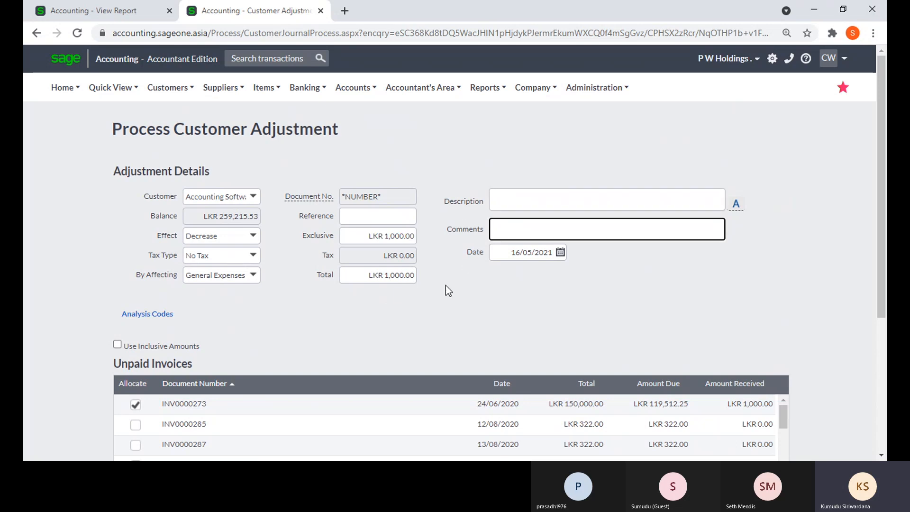
scroll(446, 287, down, 1)
click(150, 254)
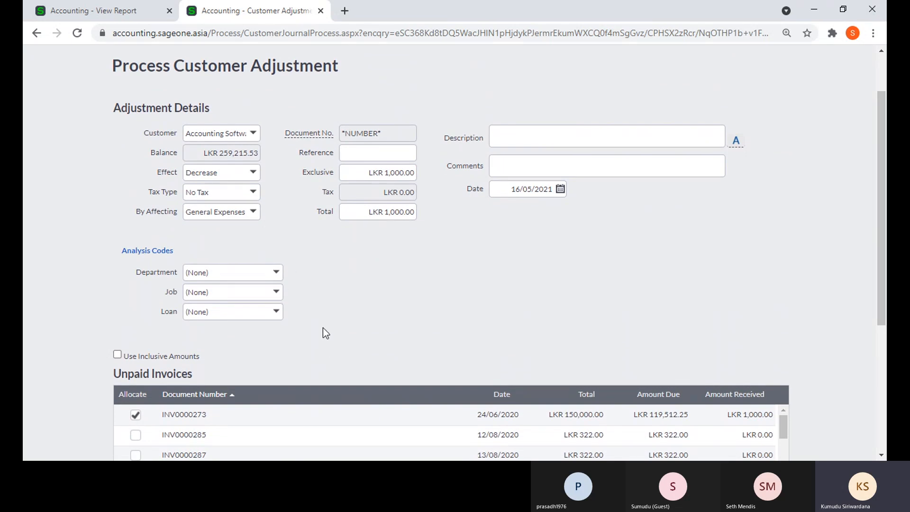
Clear the adjustment's allocation to invoice INV0000273 and reapply the LKR 1,000 to it
scroll(323, 331, down, 4)
click(396, 406)
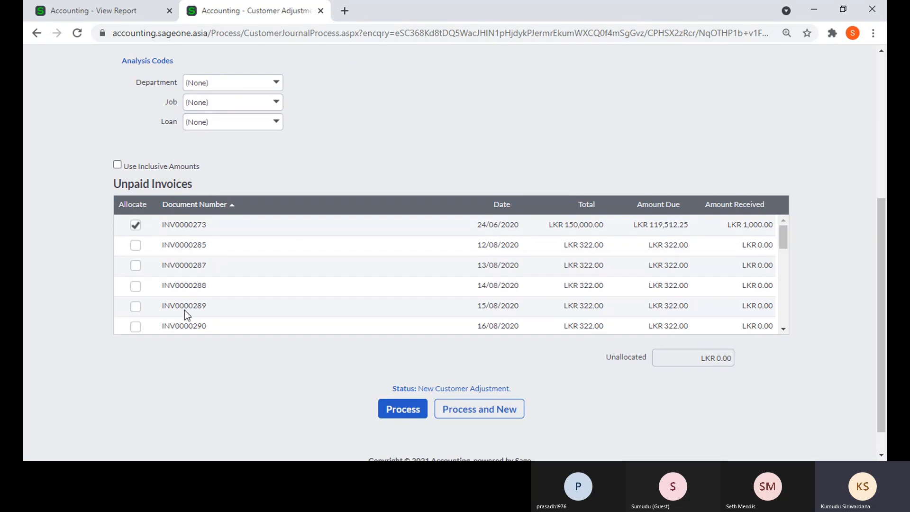
click(135, 224)
scroll(324, 334, up, 1)
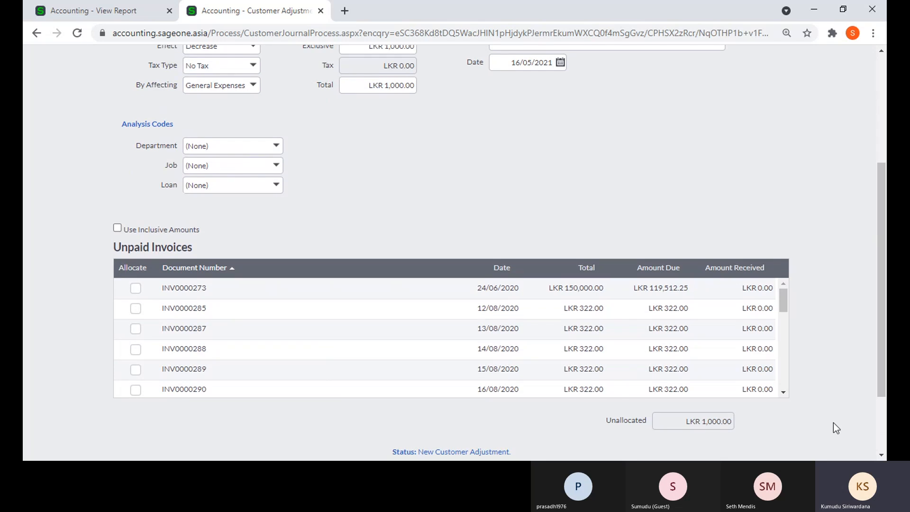
scroll(726, 434, down, 2)
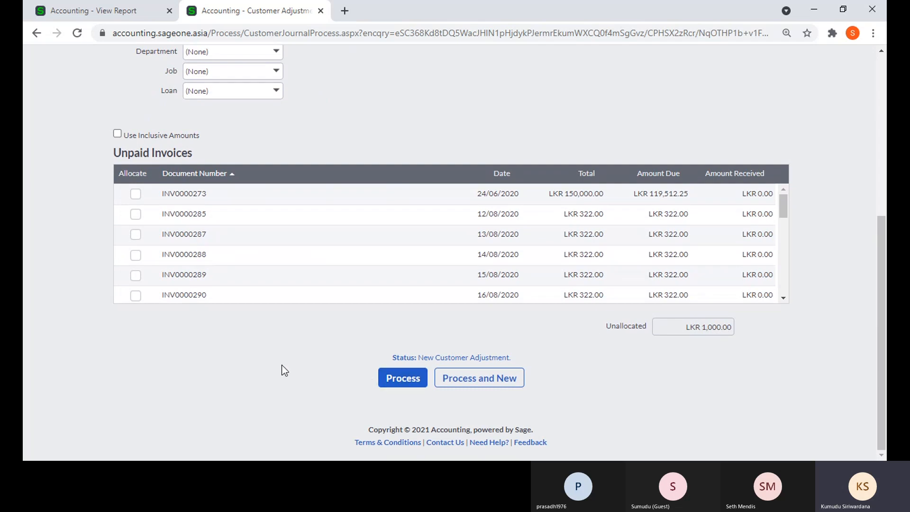
scroll(284, 370, up, 3)
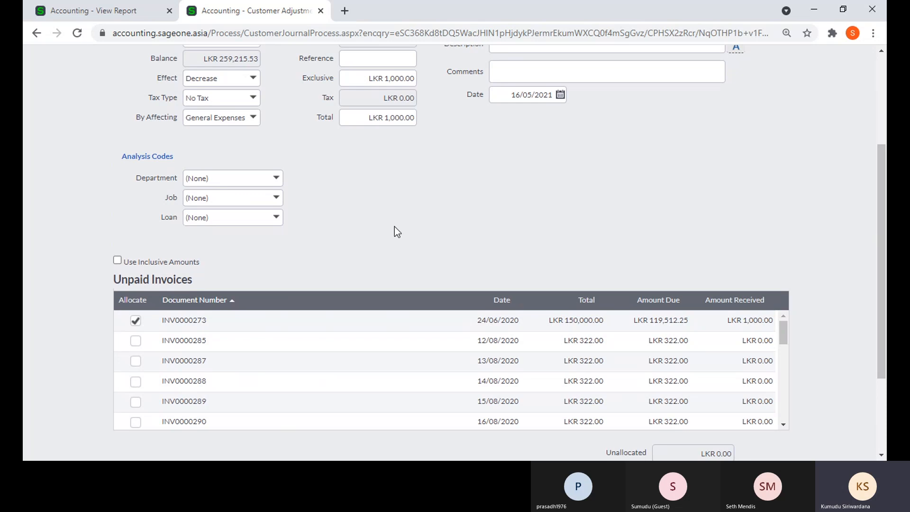
Compare the transaction types offered for suppliers and customers, including Supplier Adjustments and Allocate Receipts
scroll(377, 218, up, 3)
mouse_move(158, 66)
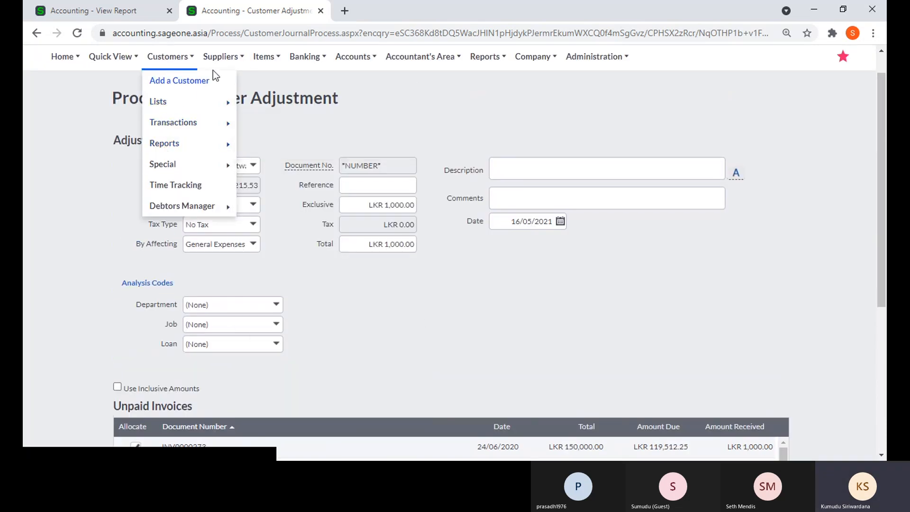
mouse_move(220, 64)
mouse_move(217, 124)
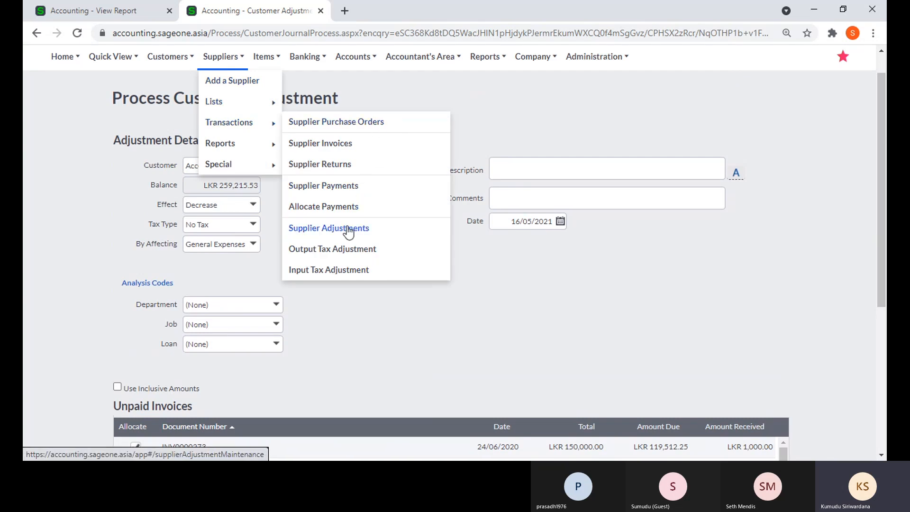
mouse_move(177, 163)
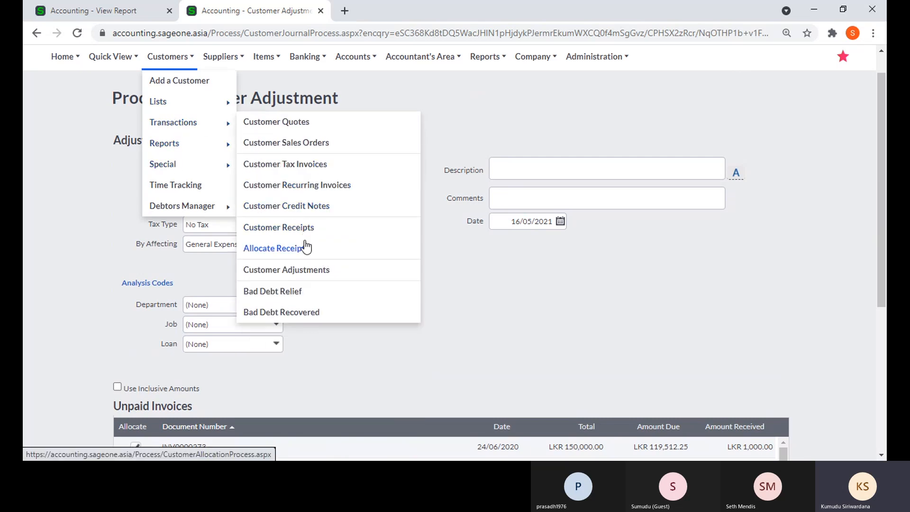
scroll(514, 329, down, 1)
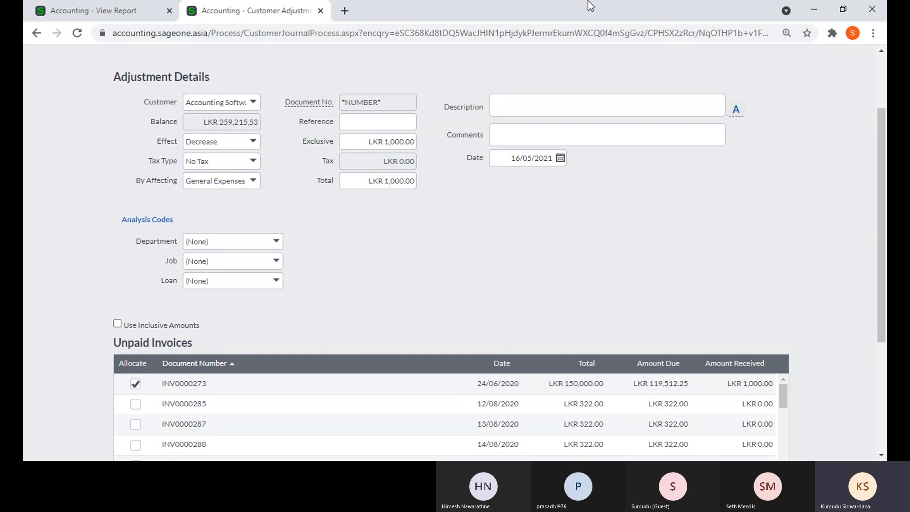
scroll(667, 201, up, 2)
scroll(667, 200, up, 1)
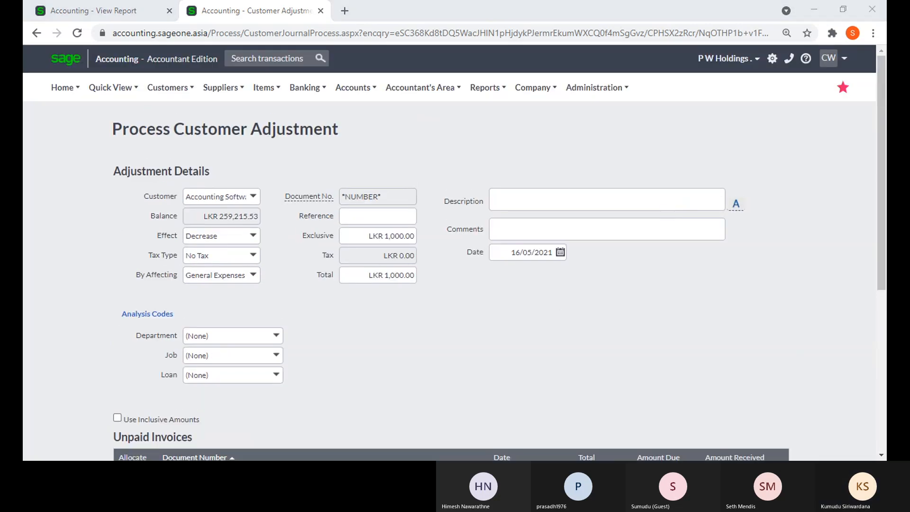
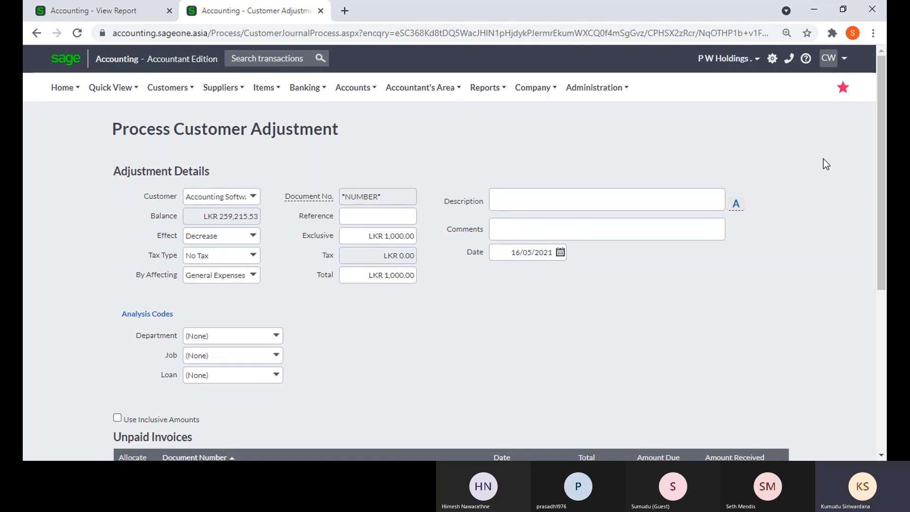
Leave the unsaved adjustment and open the list of customer adjustments
mouse_move(168, 89)
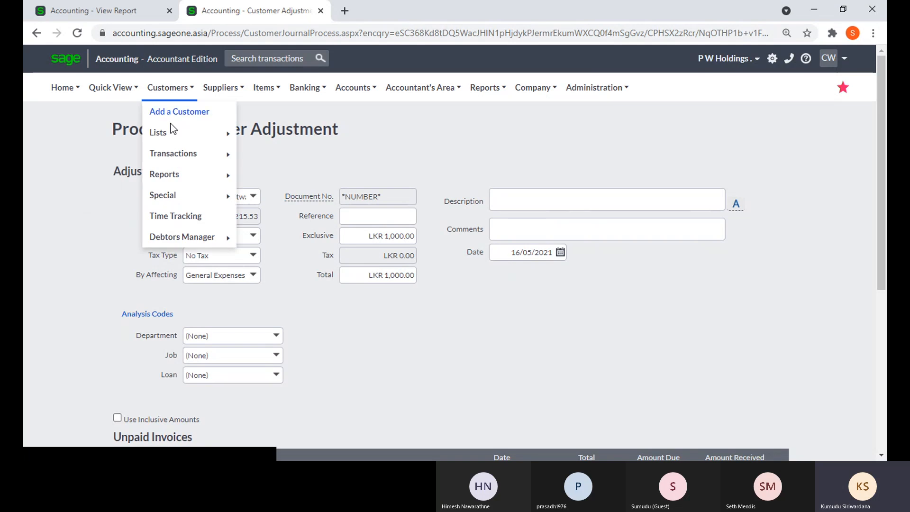
mouse_move(181, 162)
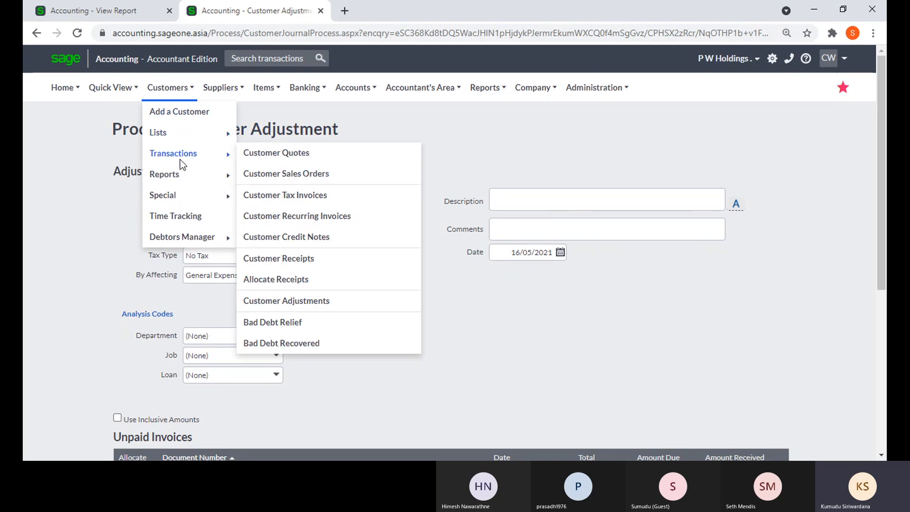
click(280, 304)
click(514, 98)
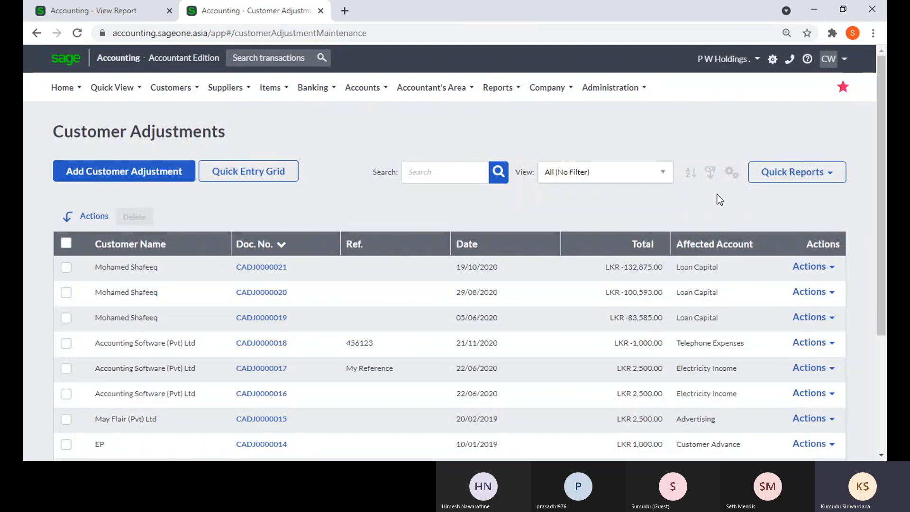
Review the columns offered for customising the customer adjustments grid, close it without changes, and look through the list
click(732, 172)
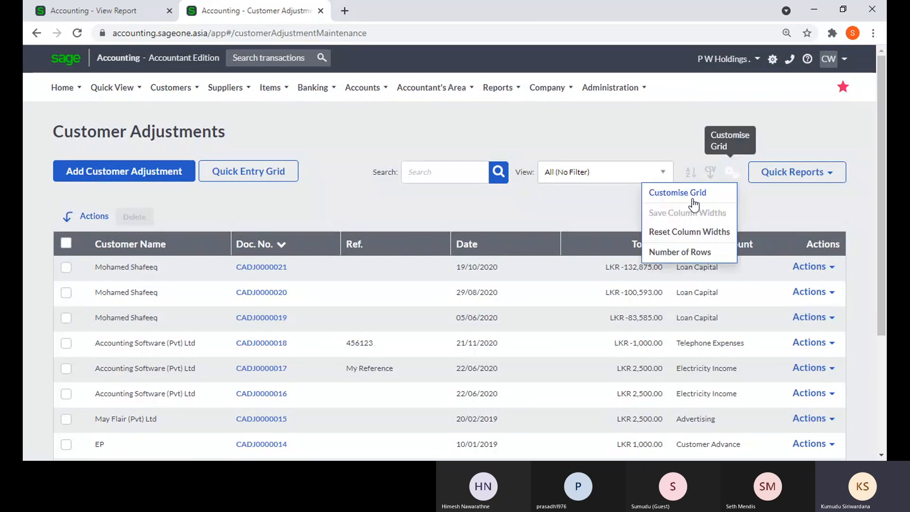
click(693, 194)
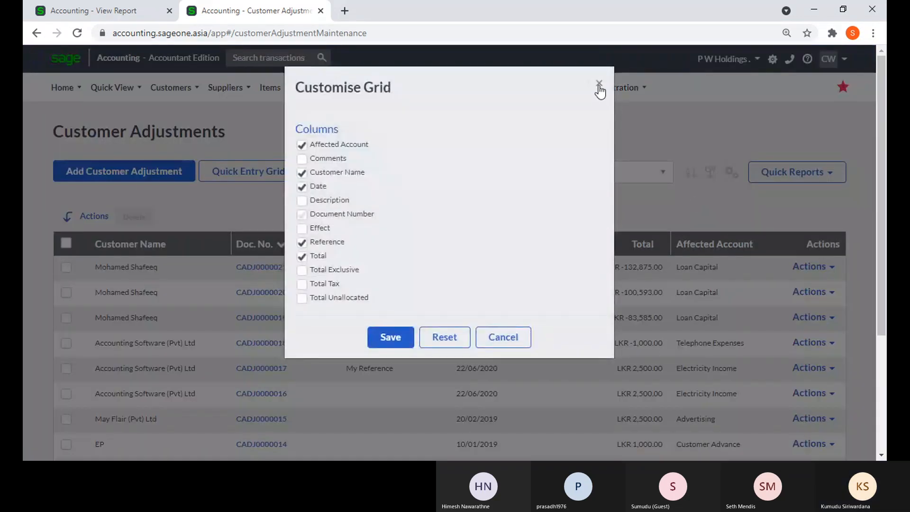
click(599, 87)
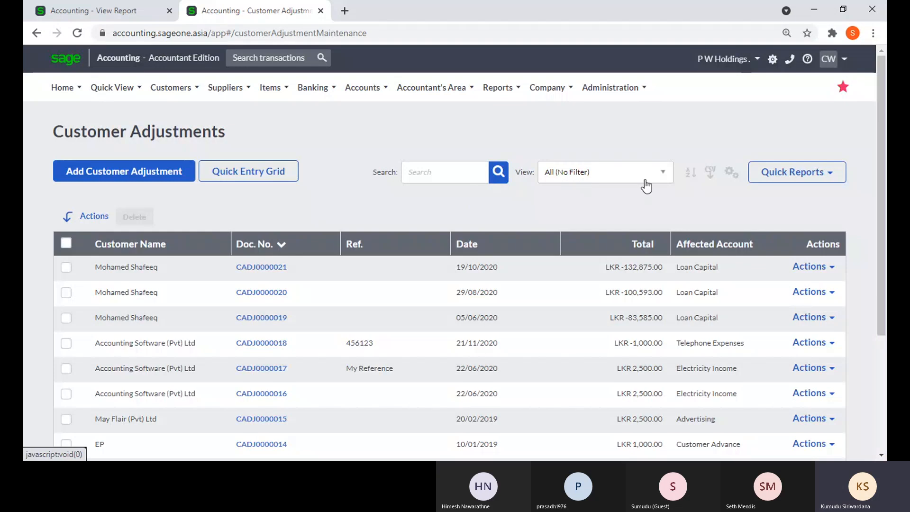
scroll(569, 226, down, 3)
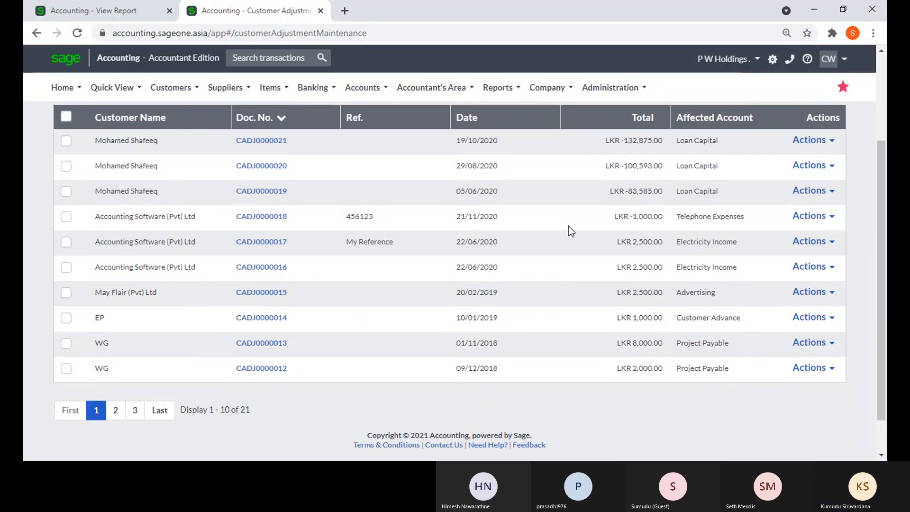
scroll(363, 293, up, 3)
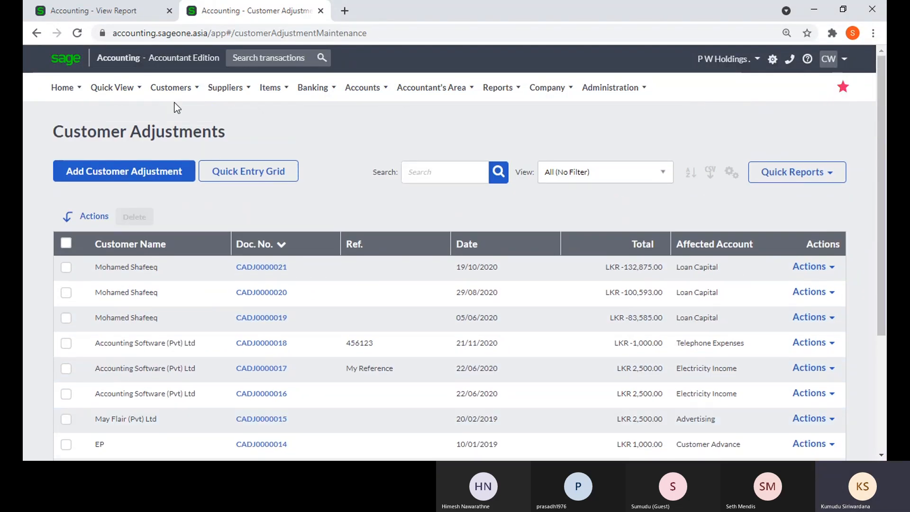
click(174, 90)
mouse_move(187, 157)
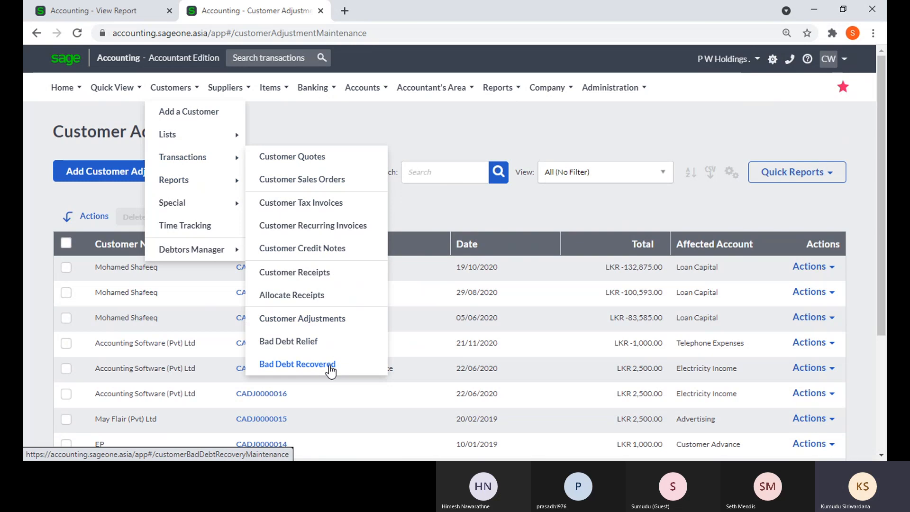
mouse_move(171, 91)
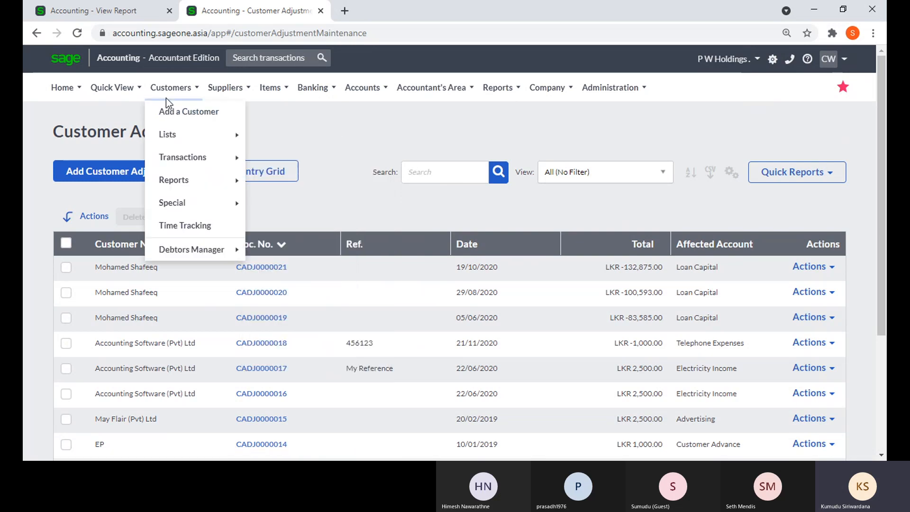
mouse_move(179, 179)
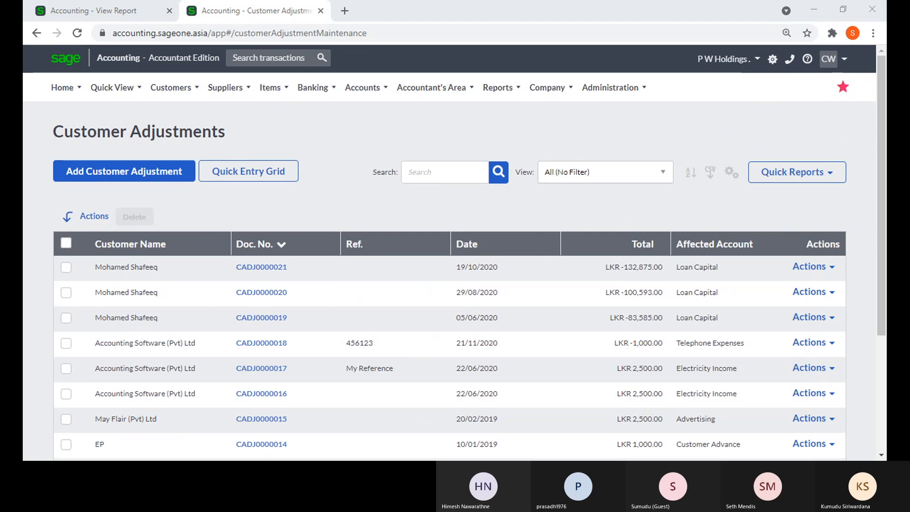
click(32, 282)
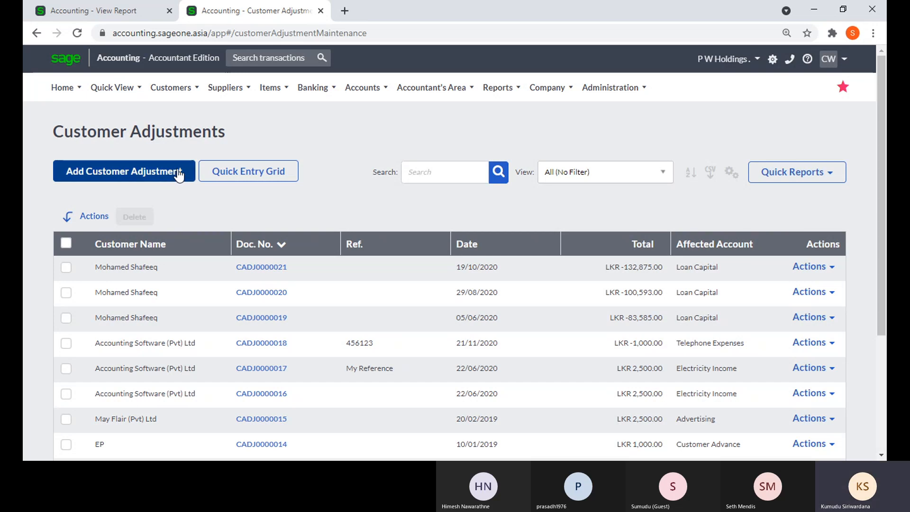
Open the Customer Statement Run from the customer reports and close the old View Report browser tab
click(171, 87)
mouse_move(188, 157)
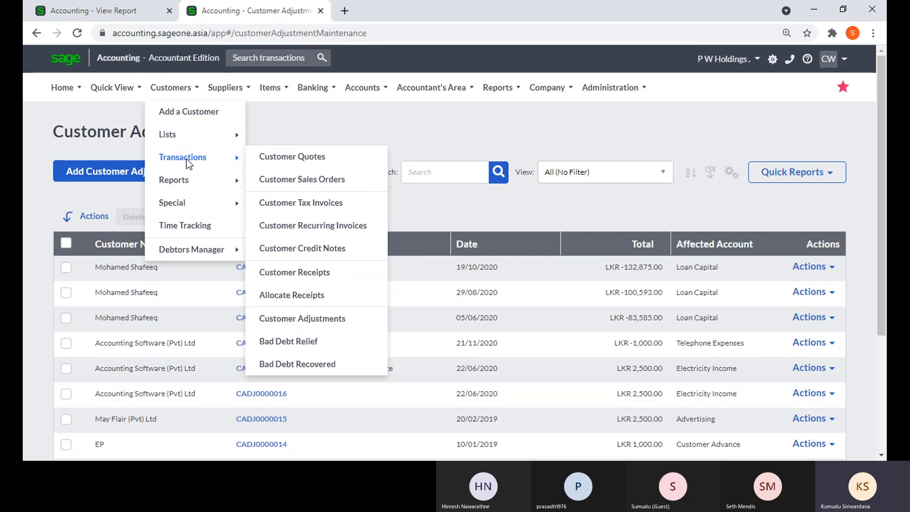
mouse_move(197, 179)
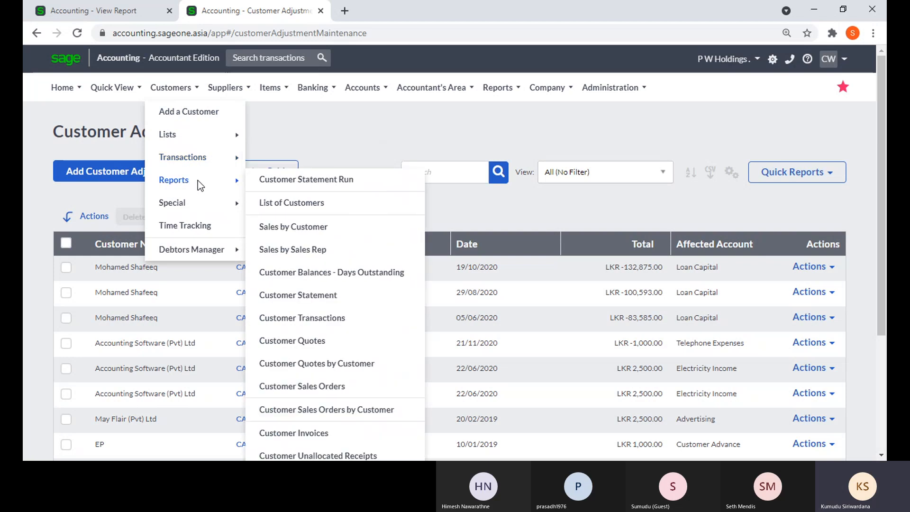
click(317, 180)
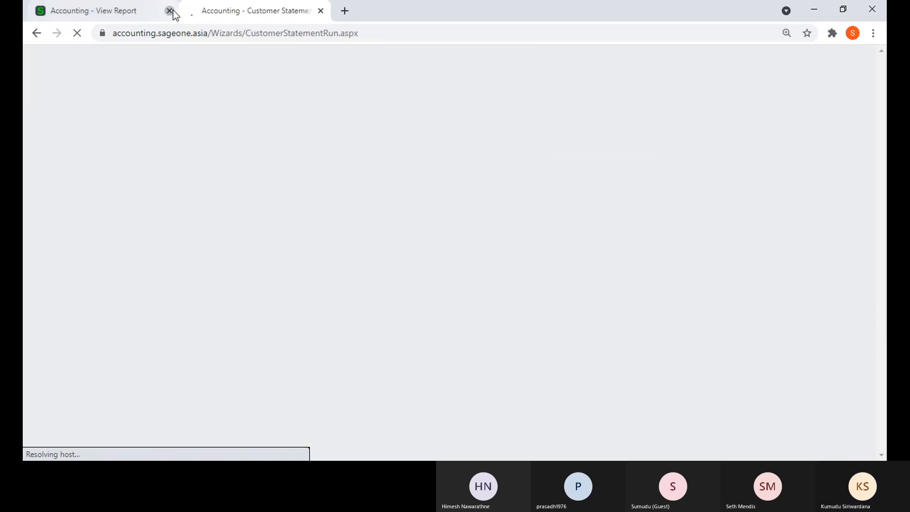
click(169, 10)
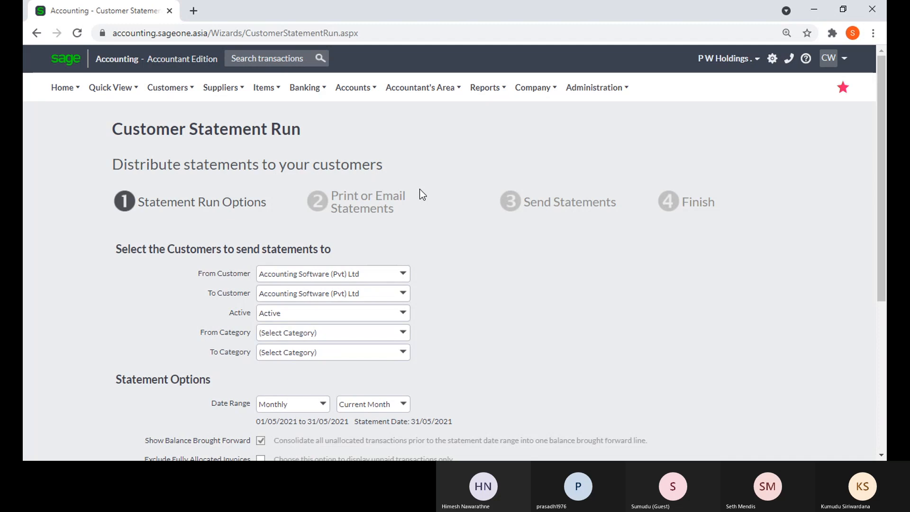
Examine the statement run's customer selection, date range, statement options and balance exclusions
scroll(419, 189, down, 3)
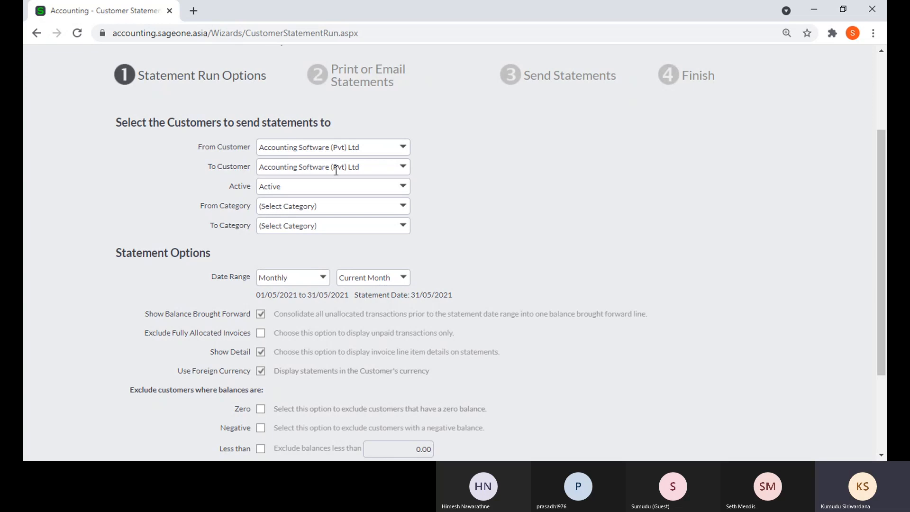
scroll(335, 168, down, 1)
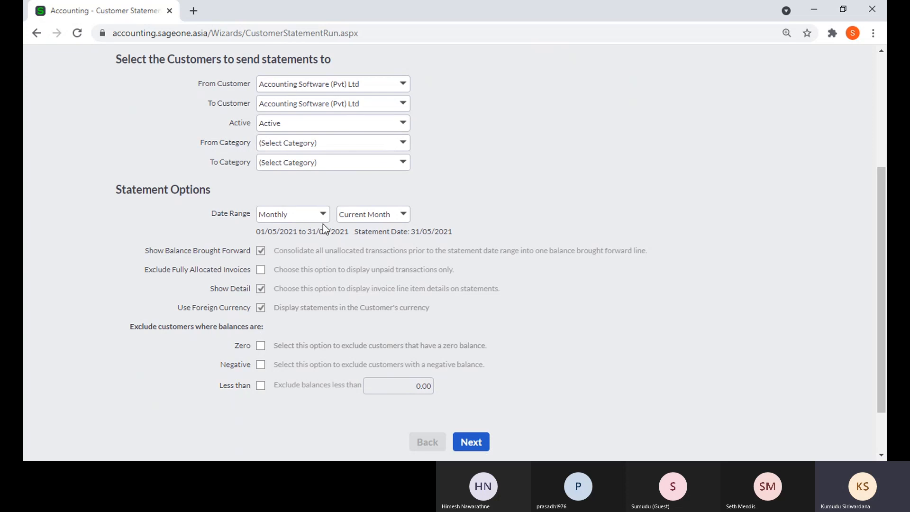
scroll(322, 224, down, 1)
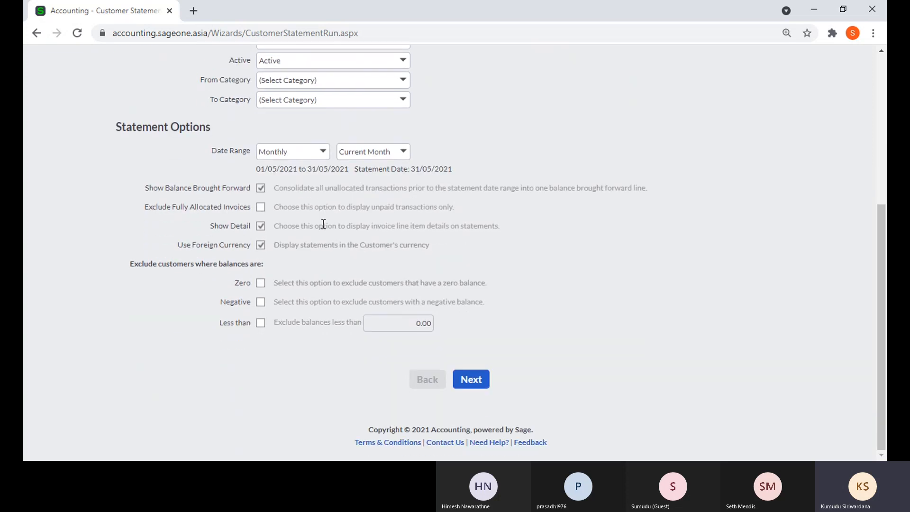
Duplicate the statement run browser tab and open a new customer form in the original tab
right_click(80, 11)
click(132, 87)
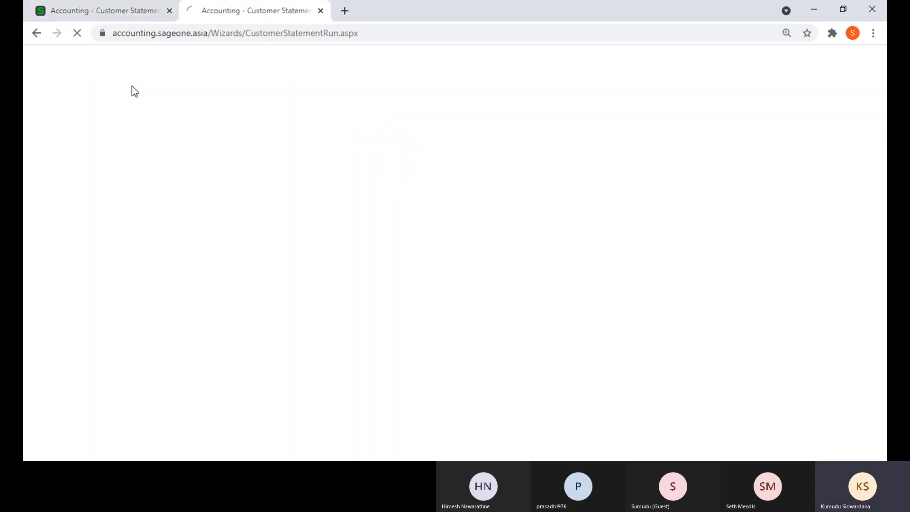
click(118, 17)
scroll(182, 78, up, 1)
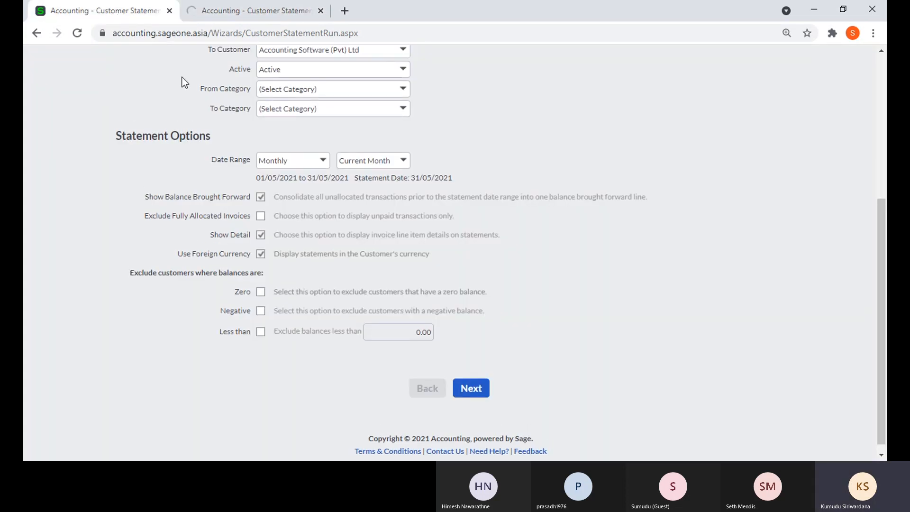
scroll(182, 78, up, 3)
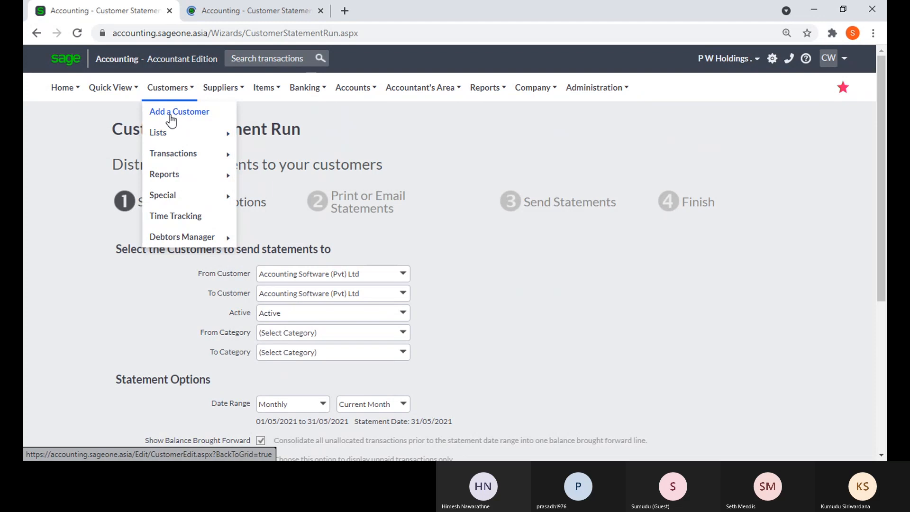
click(179, 112)
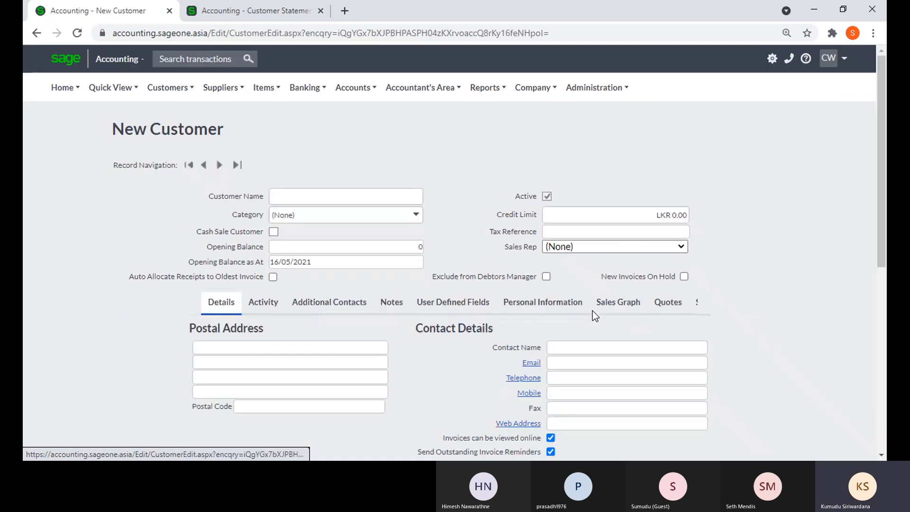
Show the Statement Distribution choices in the new customer's default settings and keep Email
scroll(787, 318, down, 5)
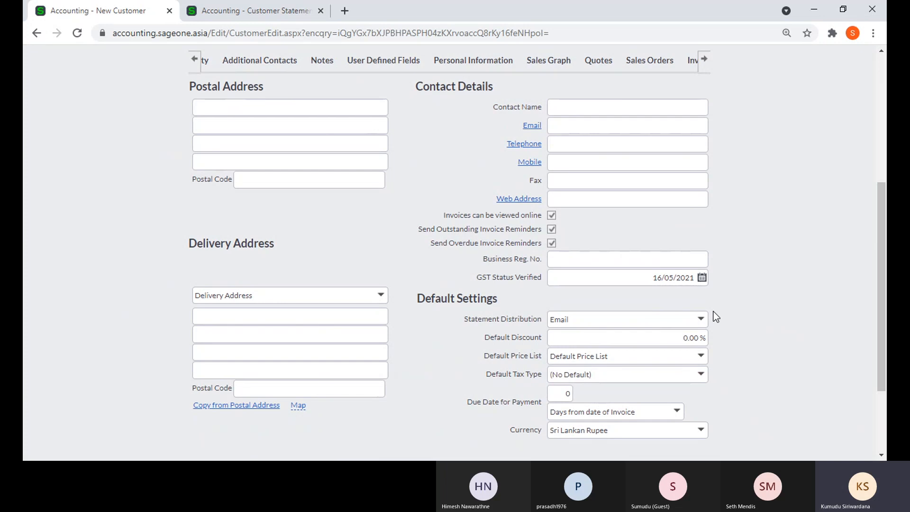
click(702, 320)
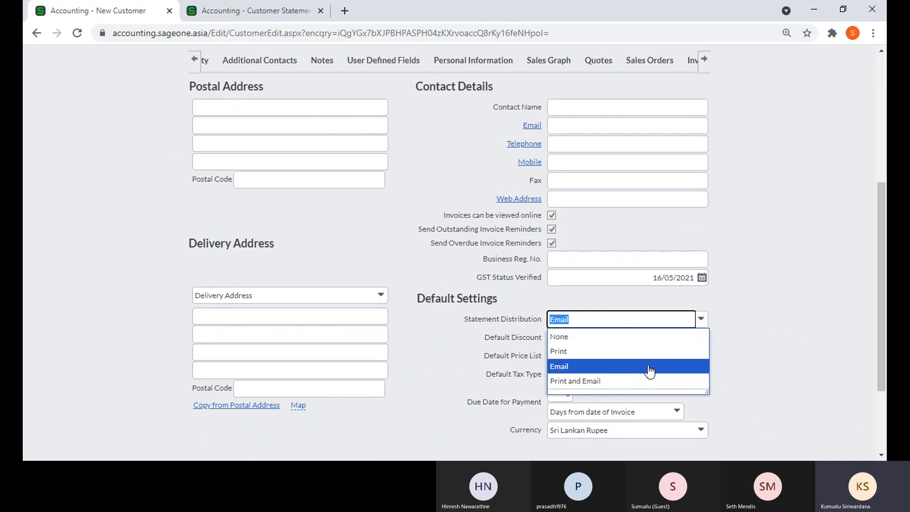
click(786, 331)
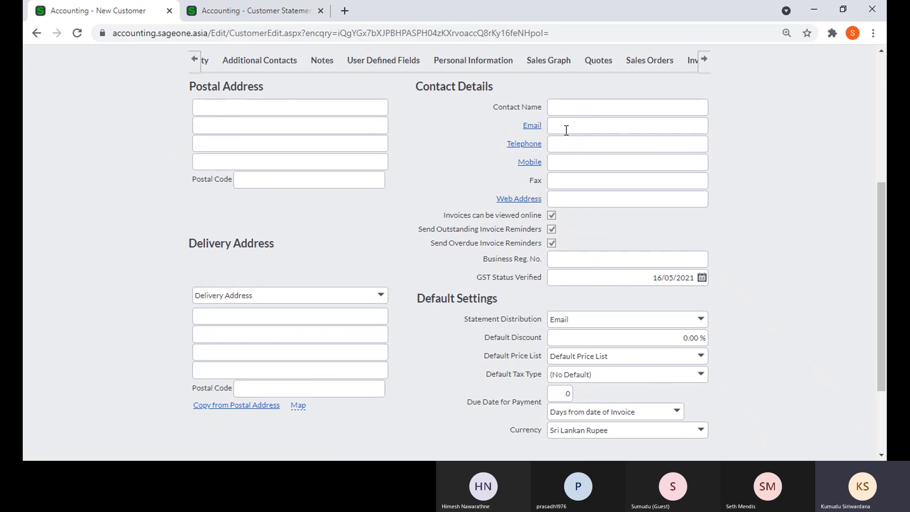
Return to the statement run and review the customer range and the options for excluding customers by balance
click(239, 7)
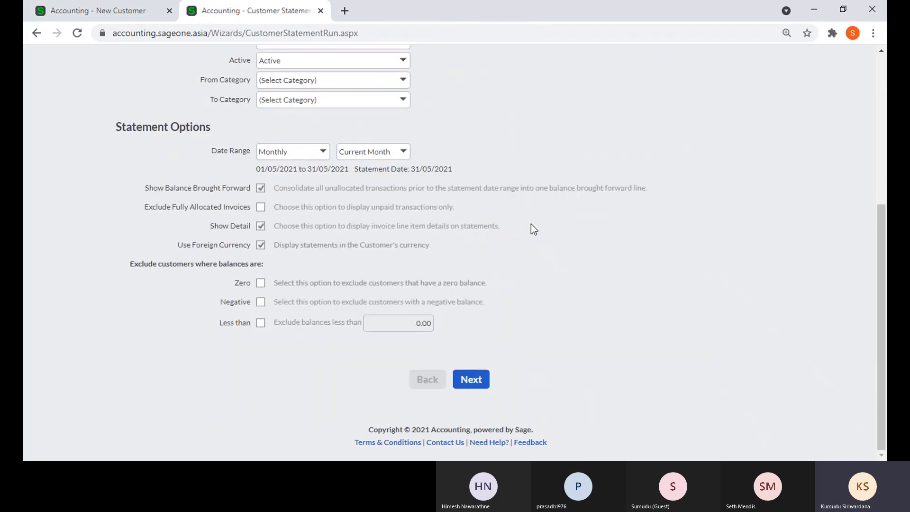
scroll(531, 227, up, 1)
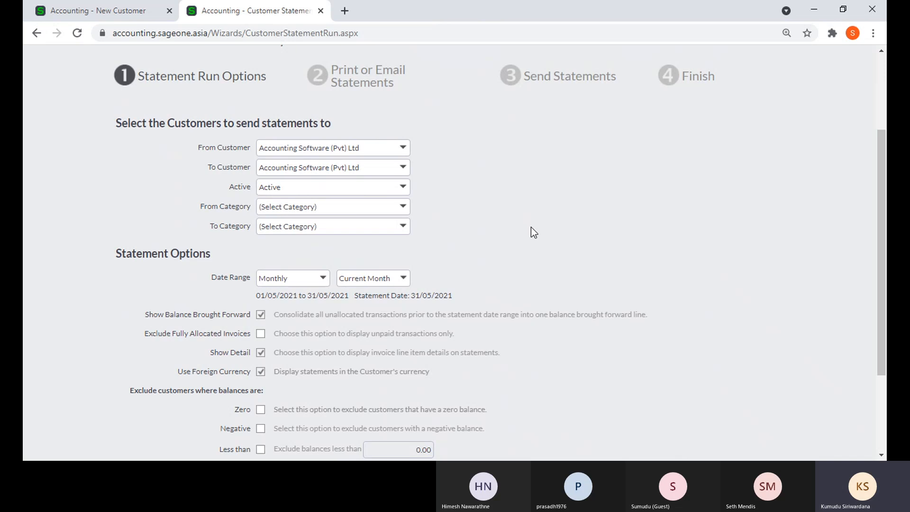
scroll(476, 216, down, 3)
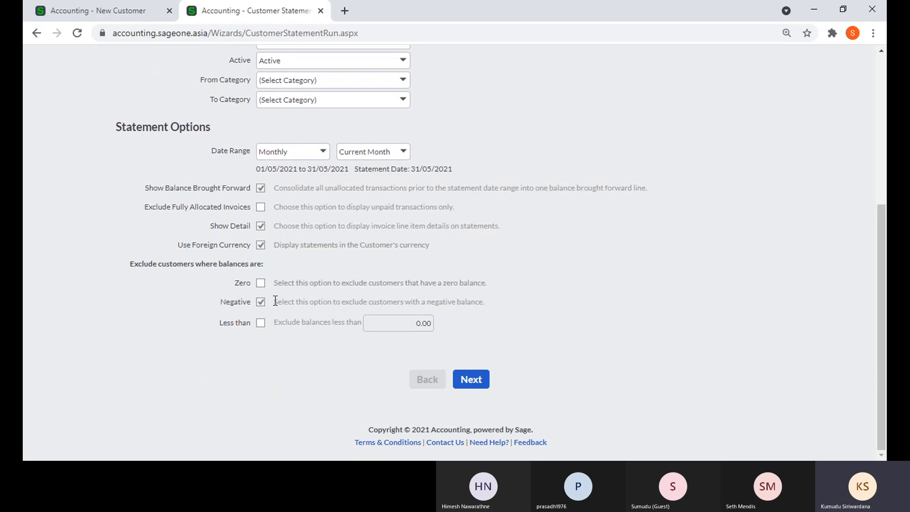
Try excluding customers with balances less than 2,500 from the statement run, and clear the balance exclusions
click(262, 323)
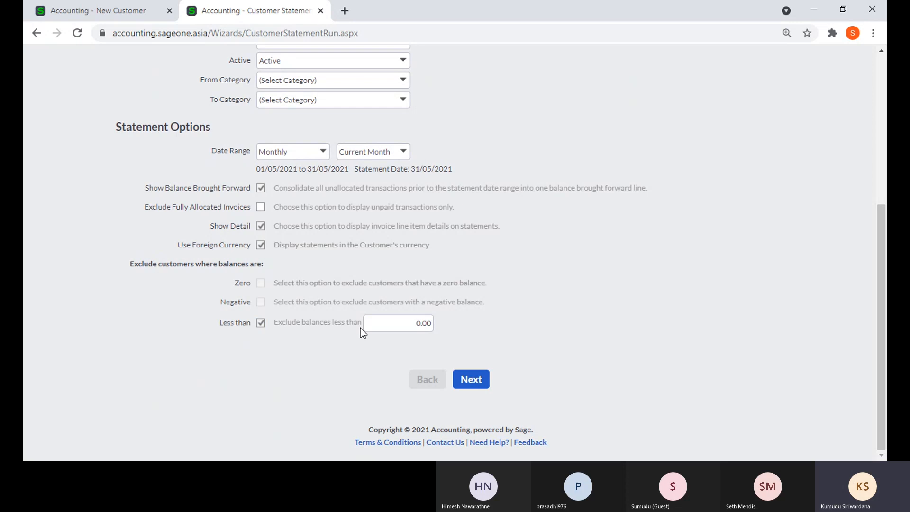
click(380, 324)
text(2500)
click(311, 356)
click(261, 322)
click(261, 302)
click(261, 302)
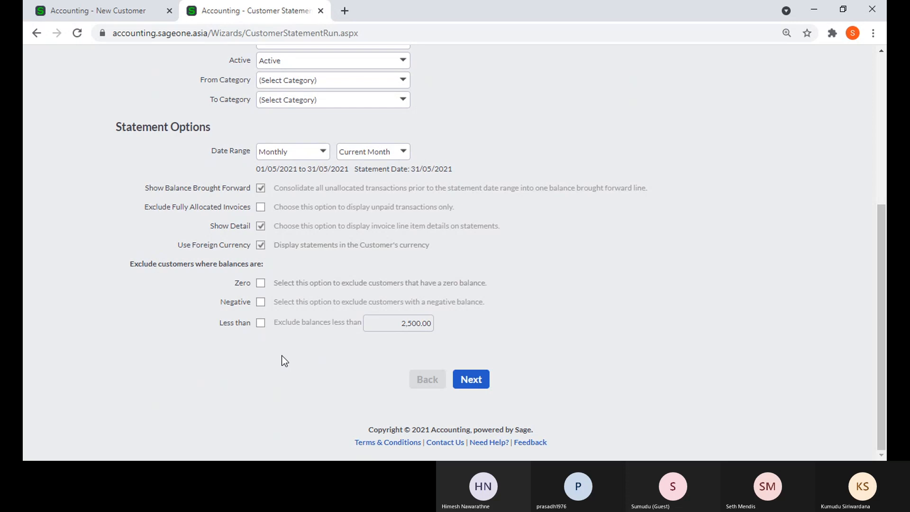
Advance the statement run to its distribution options, review the email statement settings and message, and return to the new customer form
click(479, 380)
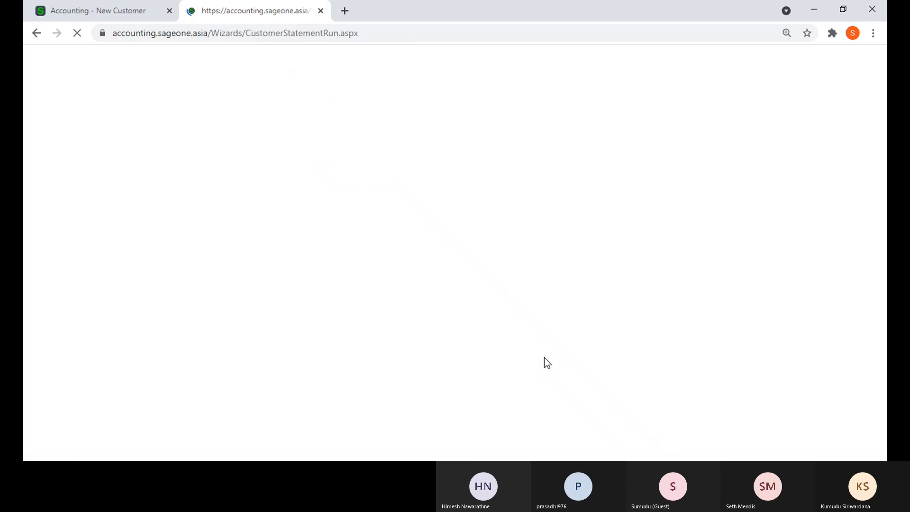
scroll(544, 357, down, 4)
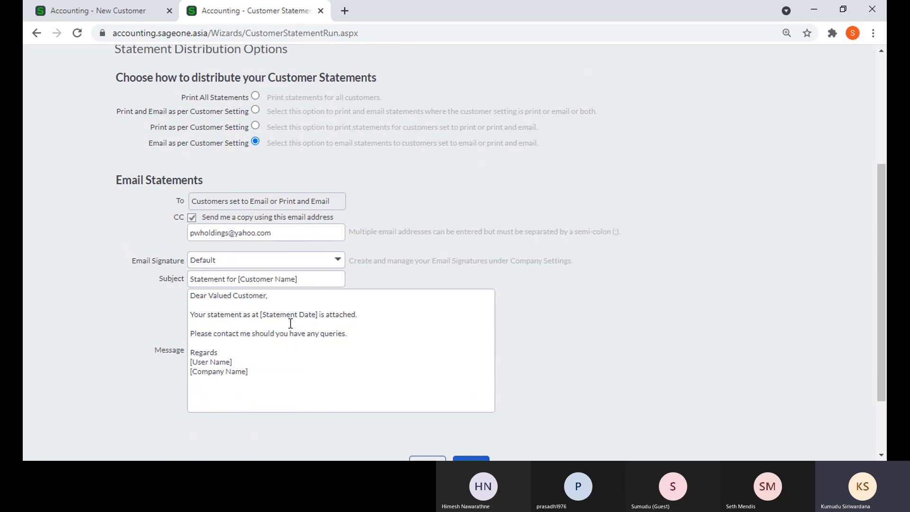
scroll(390, 357, down, 1)
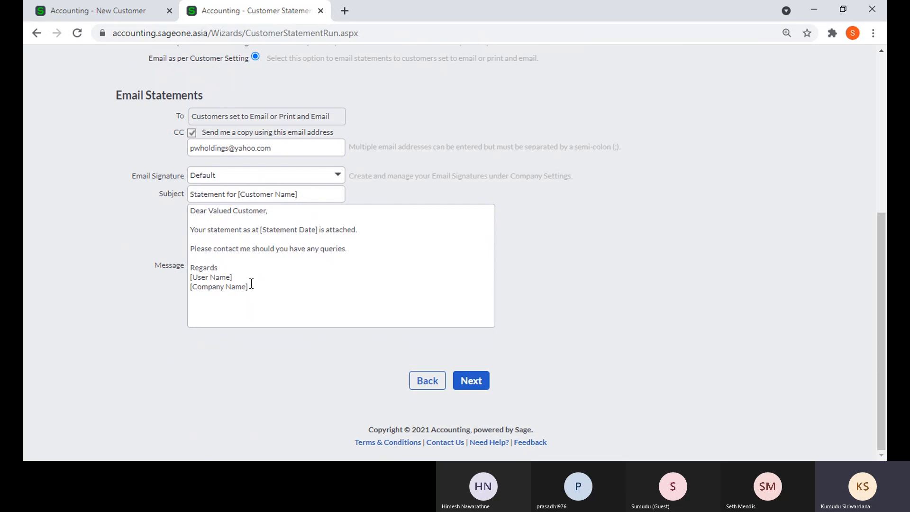
click(105, 16)
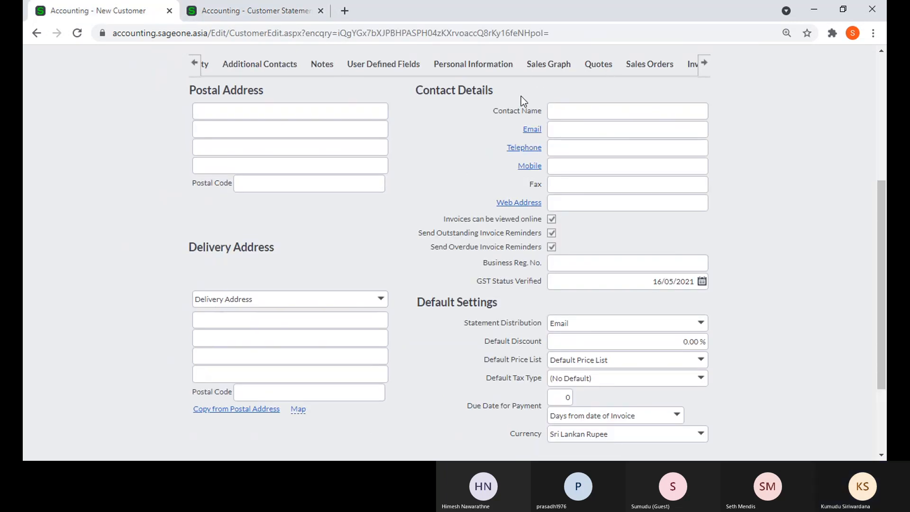
Open the company settings and show the default email signatures for each document type
scroll(521, 96, up, 4)
scroll(521, 96, up, 1)
mouse_move(522, 96)
click(526, 136)
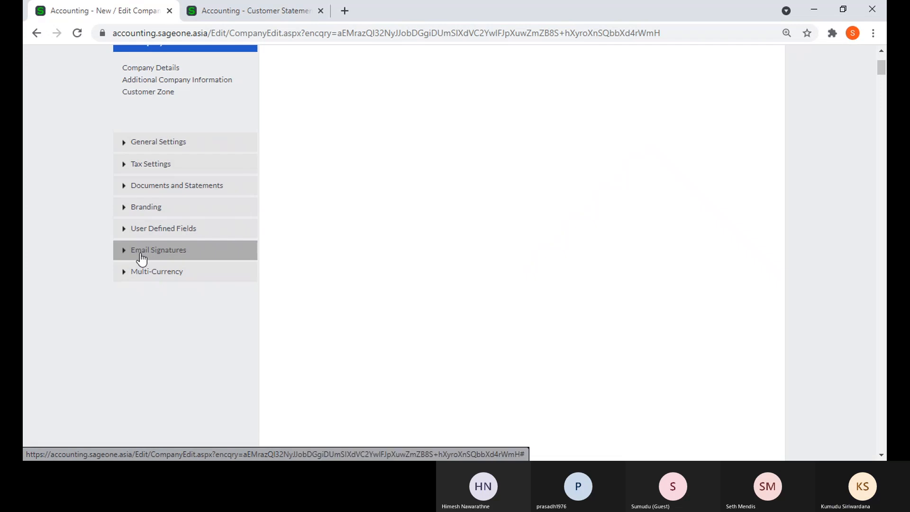
click(141, 259)
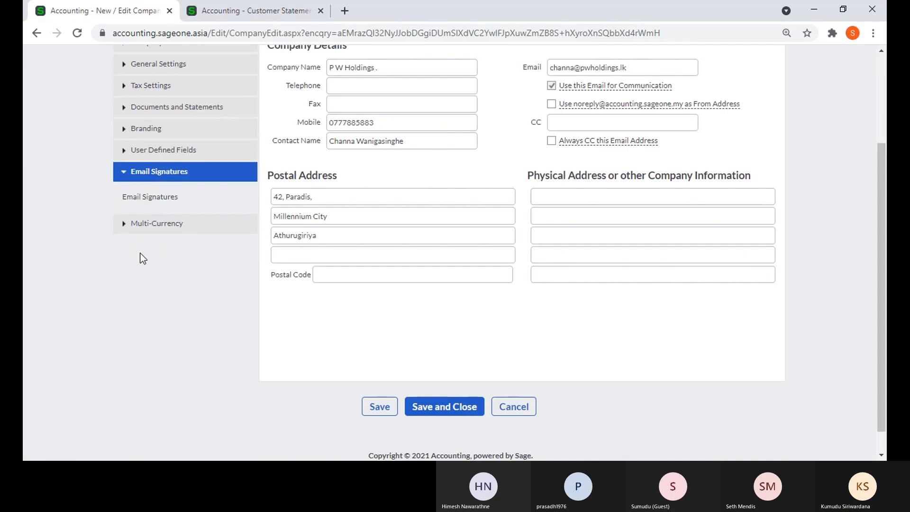
click(141, 207)
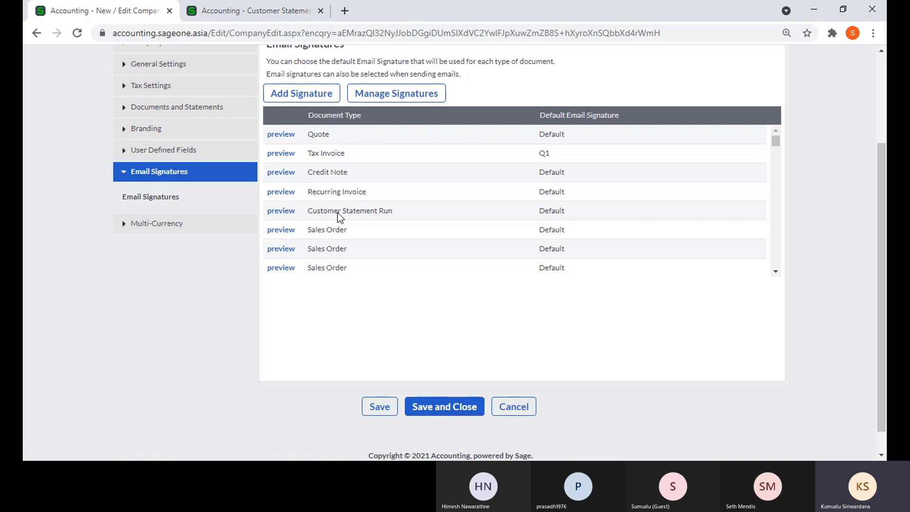
Return to the customer statement run, advance it to Send Statements, and preview the statements
click(246, 15)
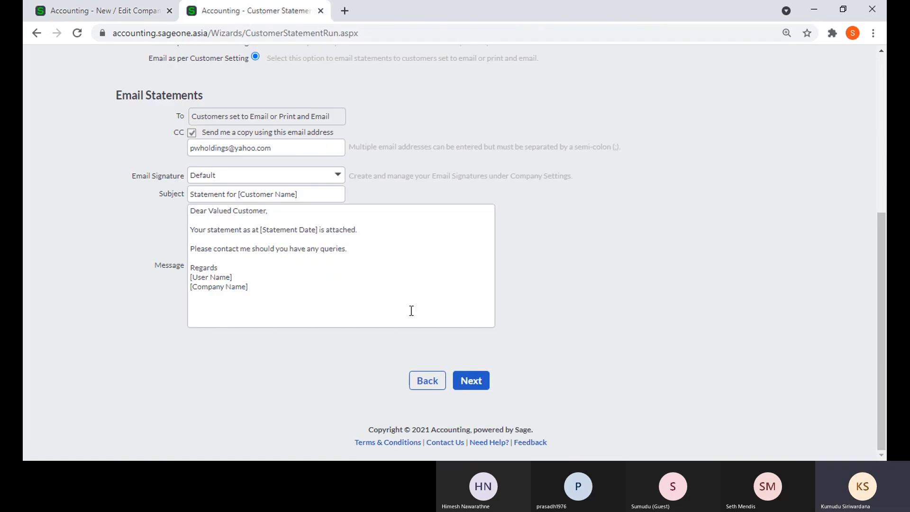
click(474, 385)
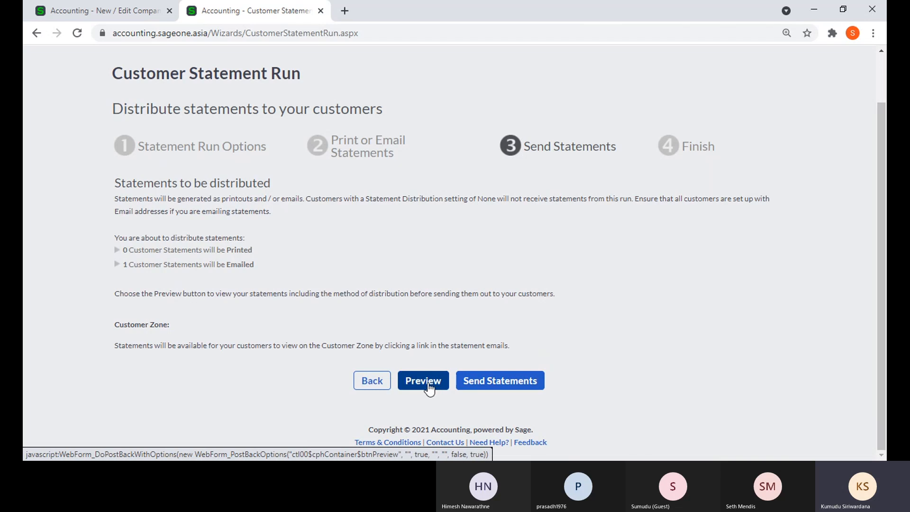
click(429, 389)
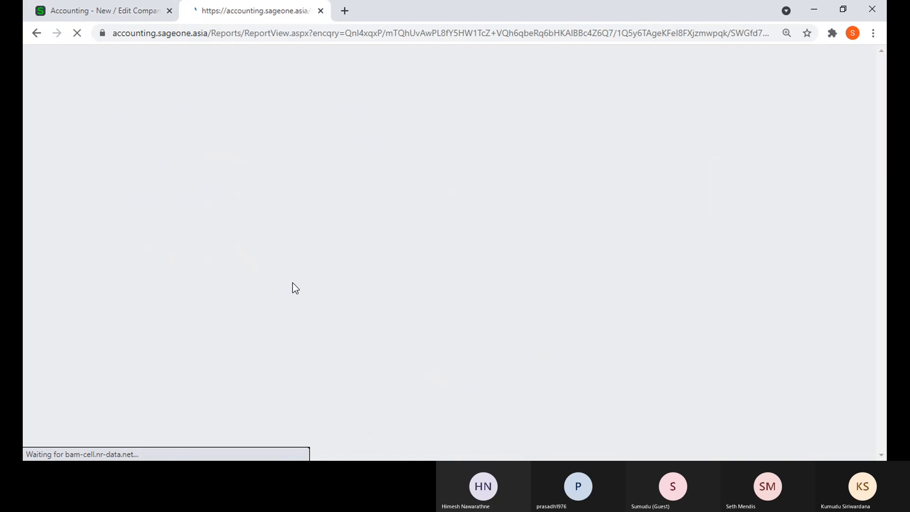
Examine the previewed statement's transaction lines, ageing balances, amount due and amount paid, and footer message
scroll(292, 284, down, 3)
scroll(292, 286, down, 3)
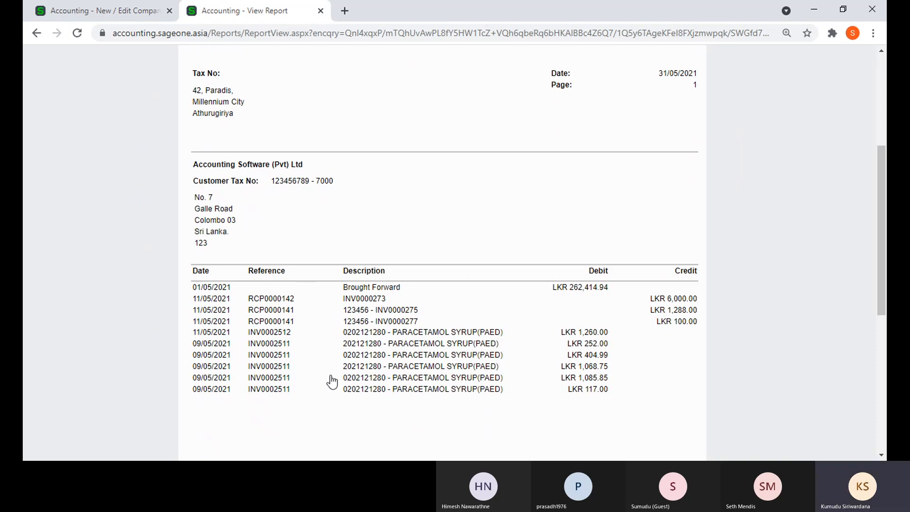
scroll(332, 381, down, 1)
scroll(331, 382, down, 6)
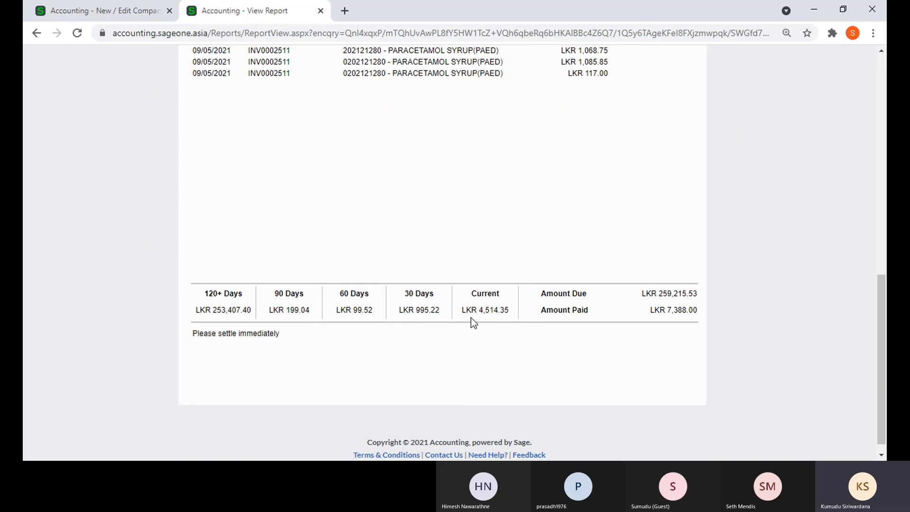
scroll(474, 323, up, 7)
scroll(488, 315, up, 3)
scroll(485, 312, down, 2)
scroll(485, 312, down, 8)
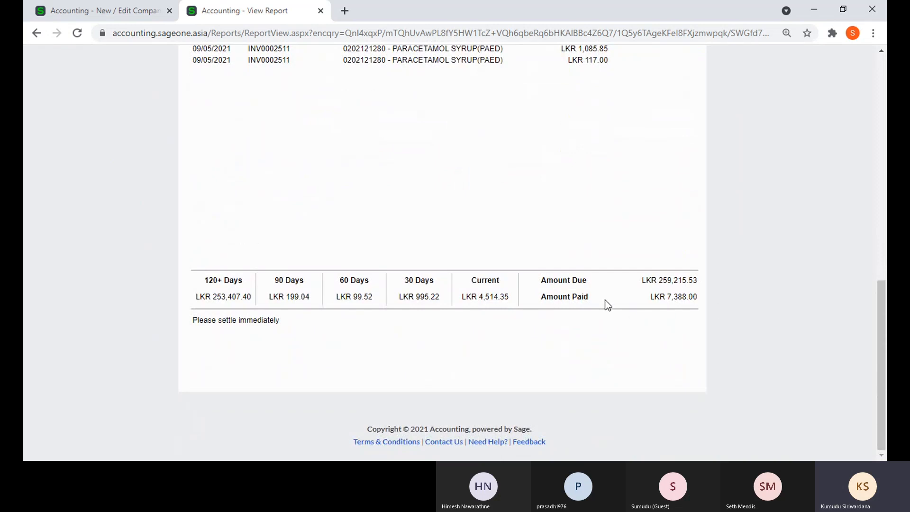
scroll(486, 283, up, 5)
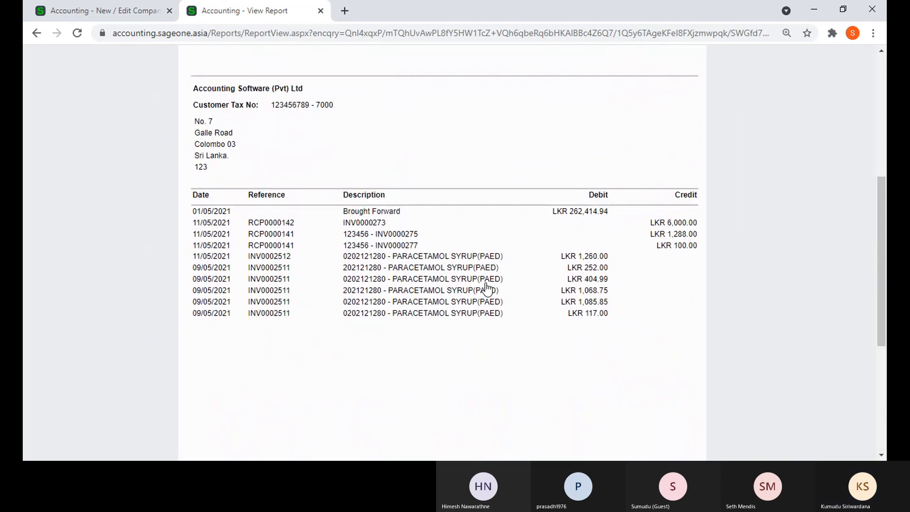
Open another customer statement run in place of the company settings and show its statement options
click(105, 11)
scroll(166, 85, up, 2)
mouse_move(167, 88)
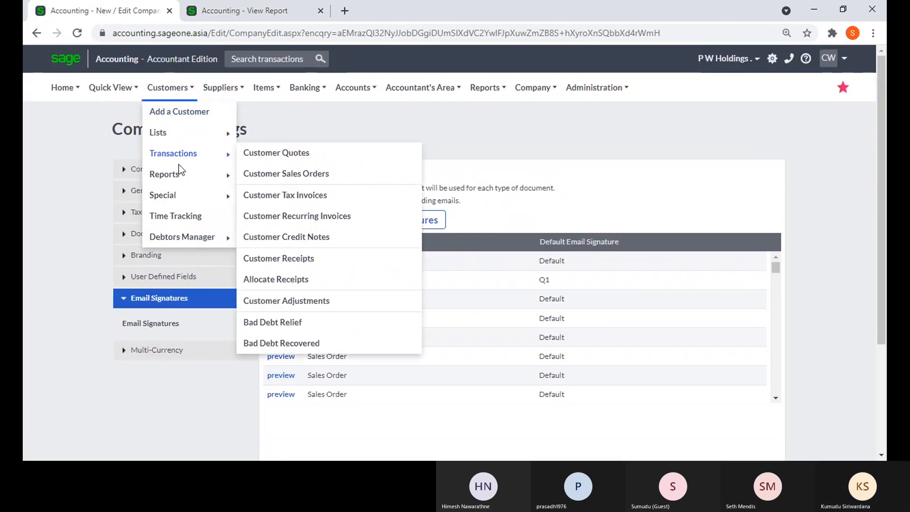
mouse_move(225, 179)
click(297, 179)
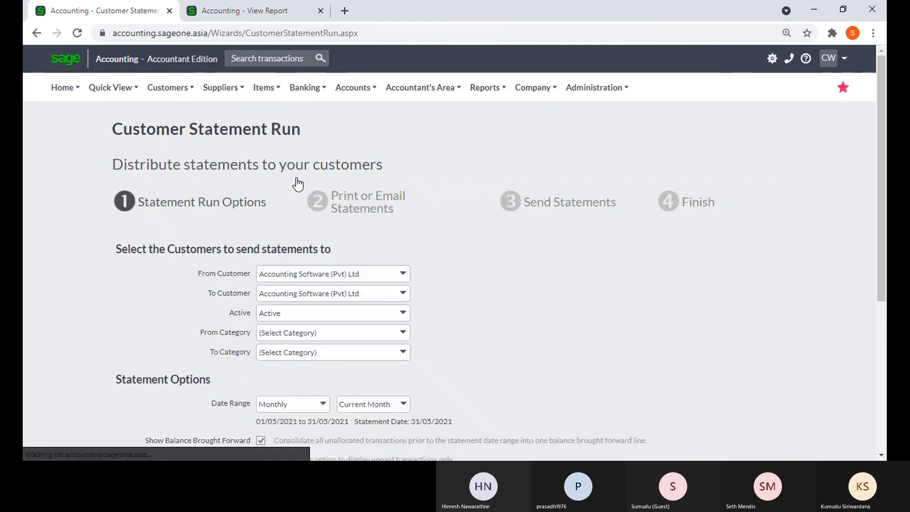
scroll(391, 238, down, 4)
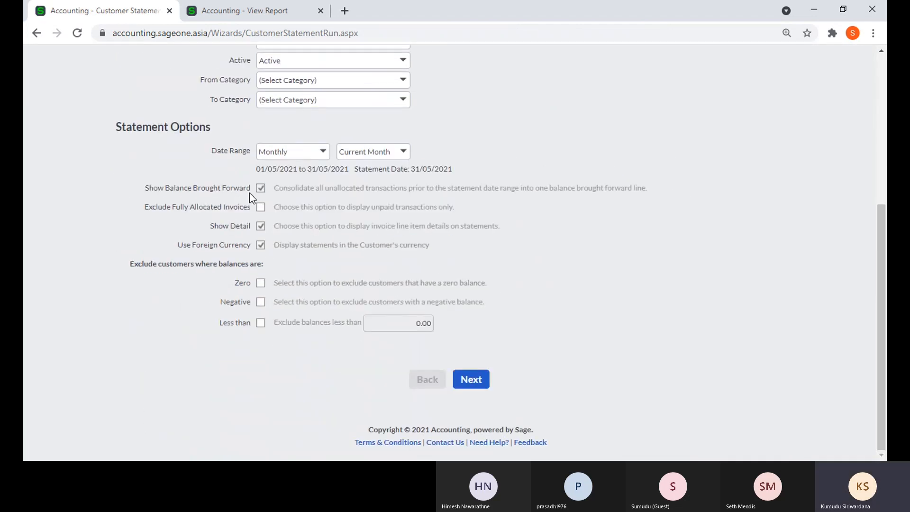
Compare the statement run options with the brought forward line, invoice details and footer message in the preview
click(274, 12)
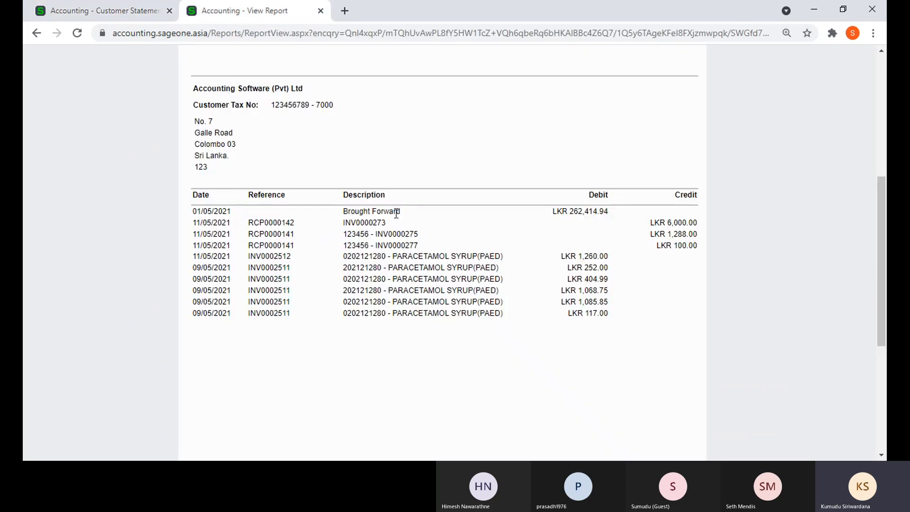
click(110, 12)
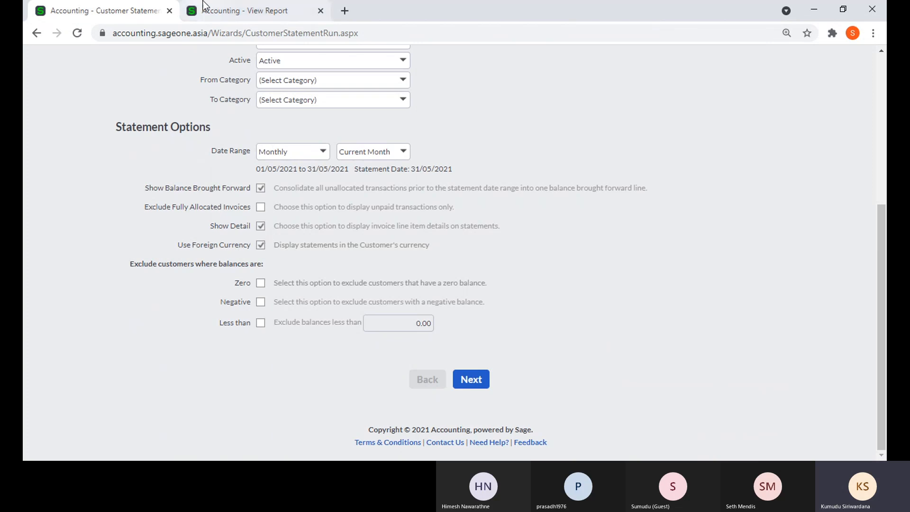
click(233, 9)
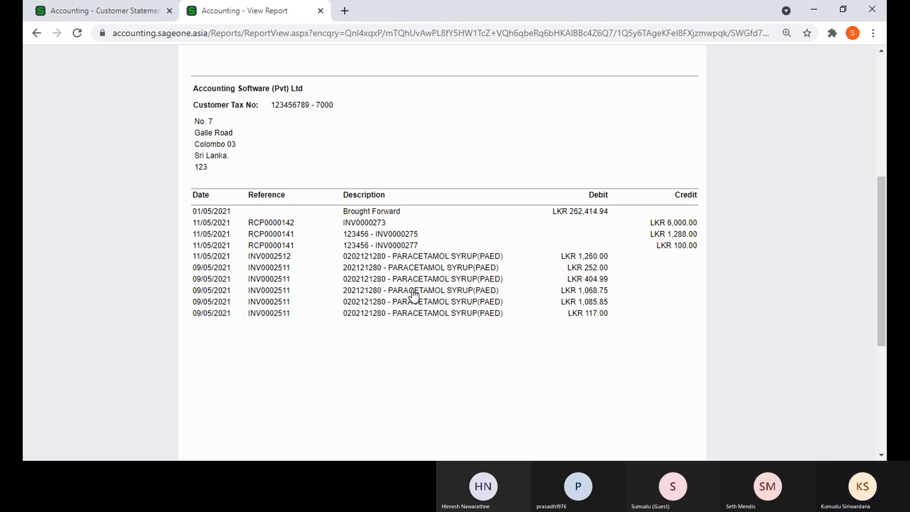
click(127, 15)
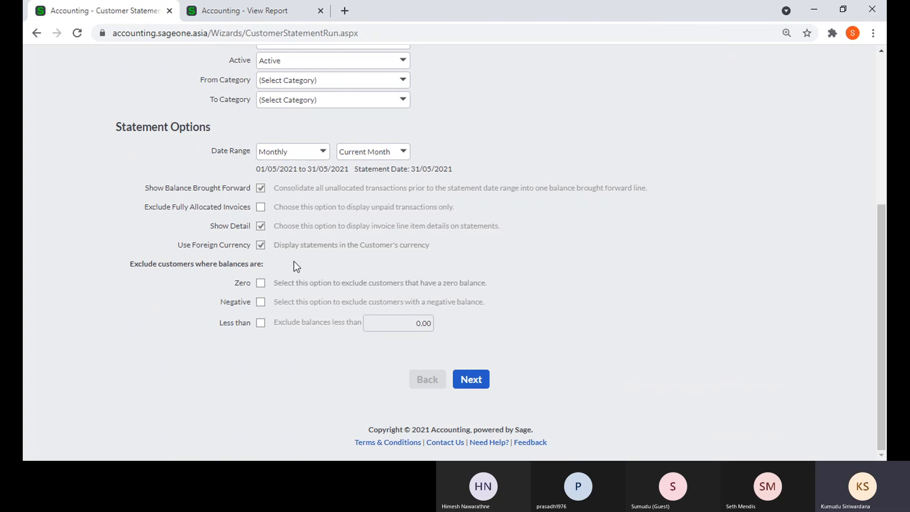
click(203, 14)
scroll(405, 203, down, 5)
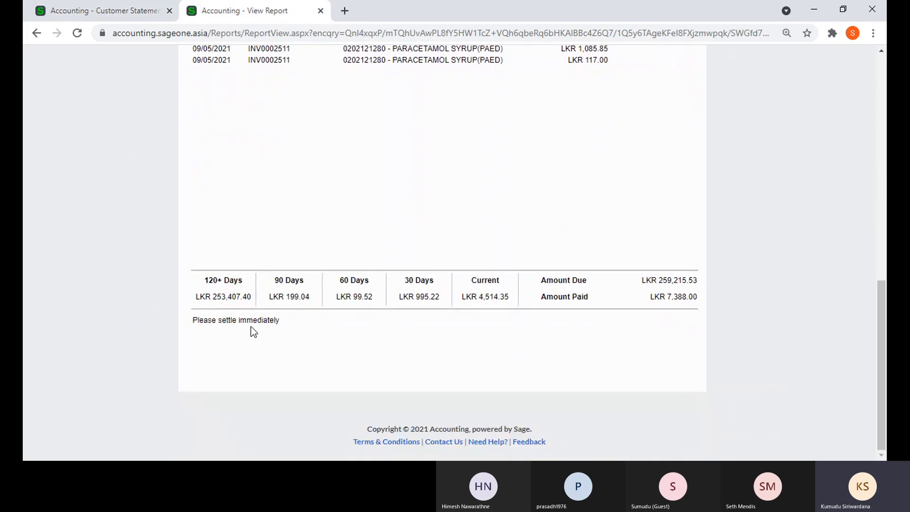
Open the company settings and review the Customer Document Messages under Documents and Statements
click(78, 16)
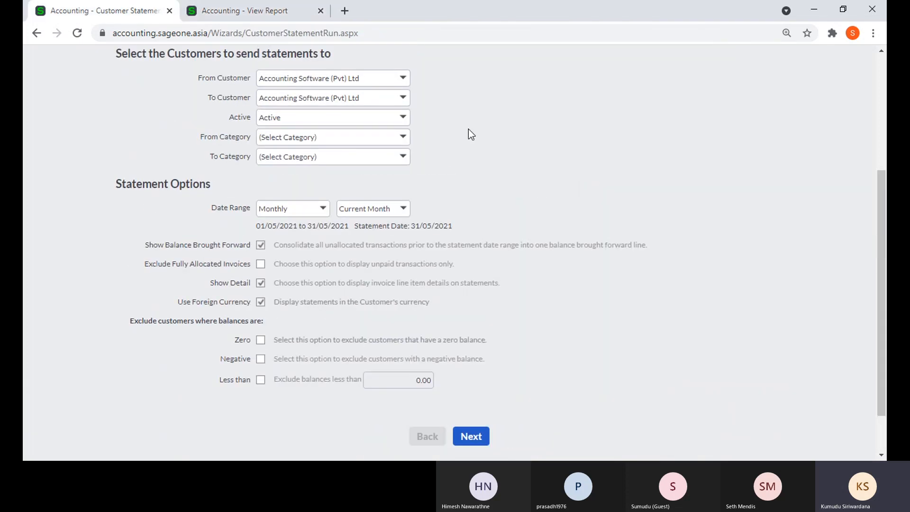
scroll(468, 129, up, 3)
mouse_move(533, 88)
click(538, 134)
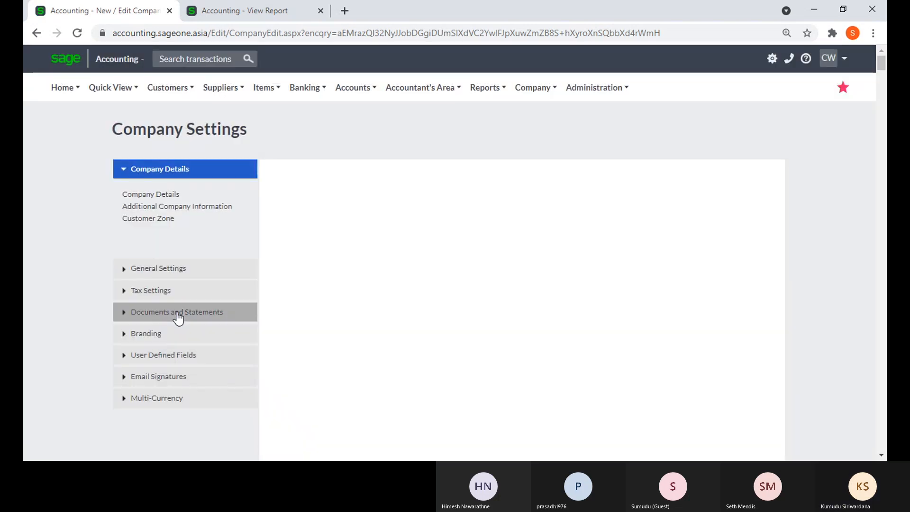
click(177, 312)
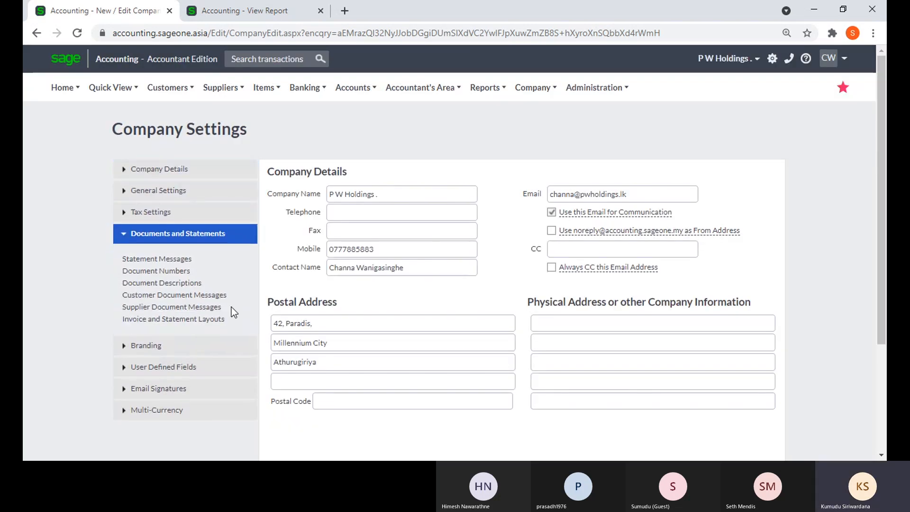
click(205, 298)
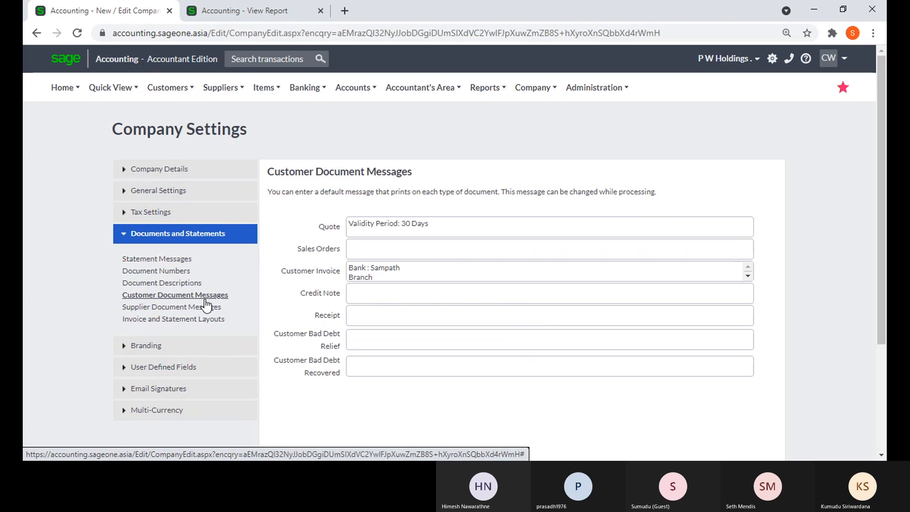
Check the Customer and Supplier Settings, and open Statement Messages to highlight the message for balances in 120+ Days
click(165, 193)
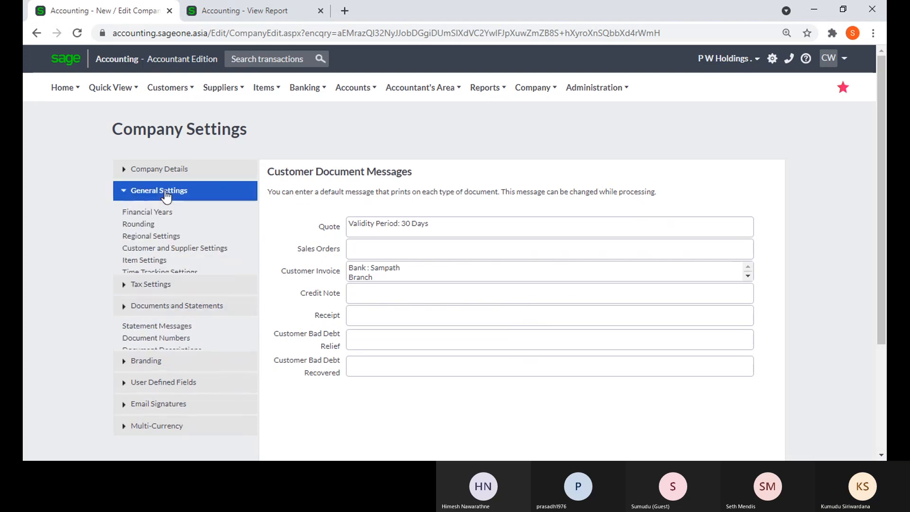
click(175, 256)
click(166, 353)
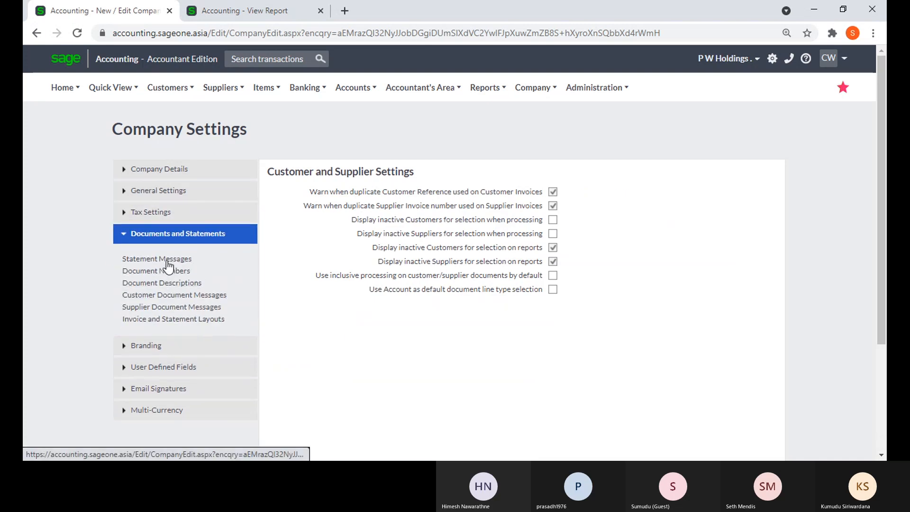
click(167, 260)
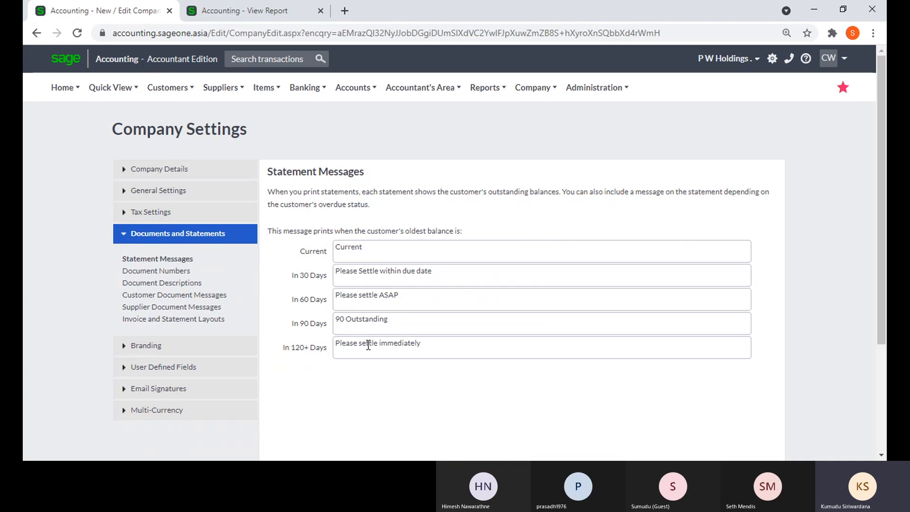
drag(341, 344, 479, 345)
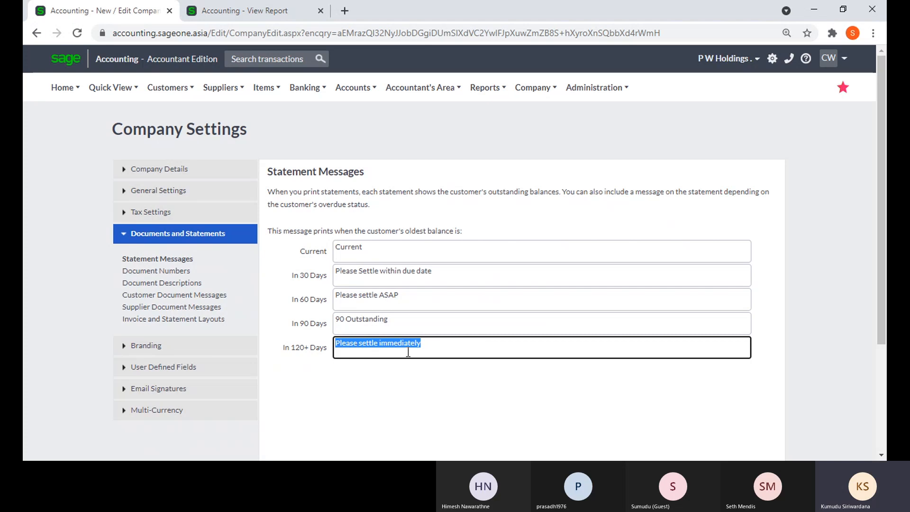
Return to the statement preview and check its footer message against the ageing balances
click(244, 10)
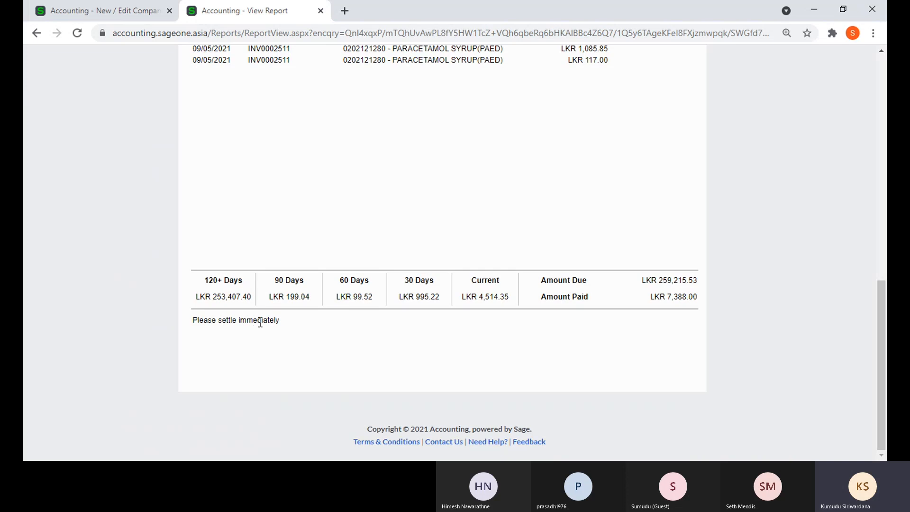
scroll(274, 324, up, 8)
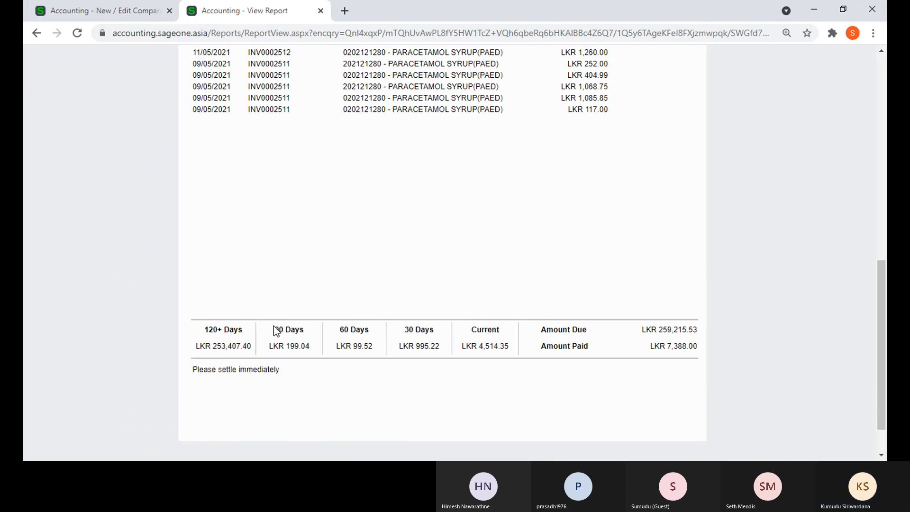
scroll(274, 326, up, 3)
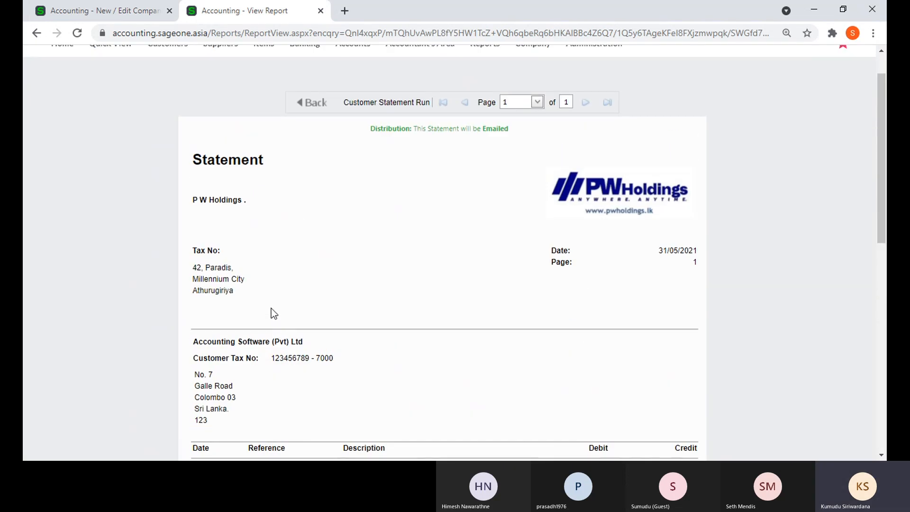
scroll(277, 311, down, 6)
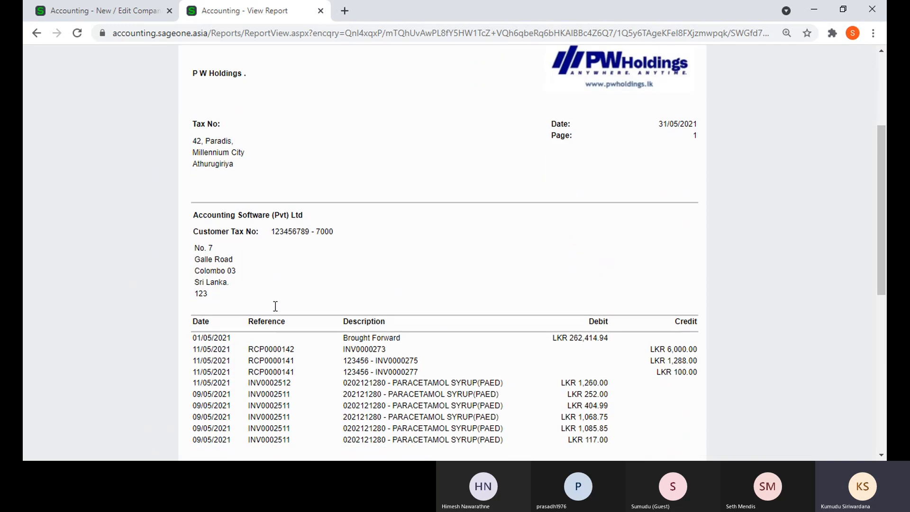
scroll(269, 300, down, 4)
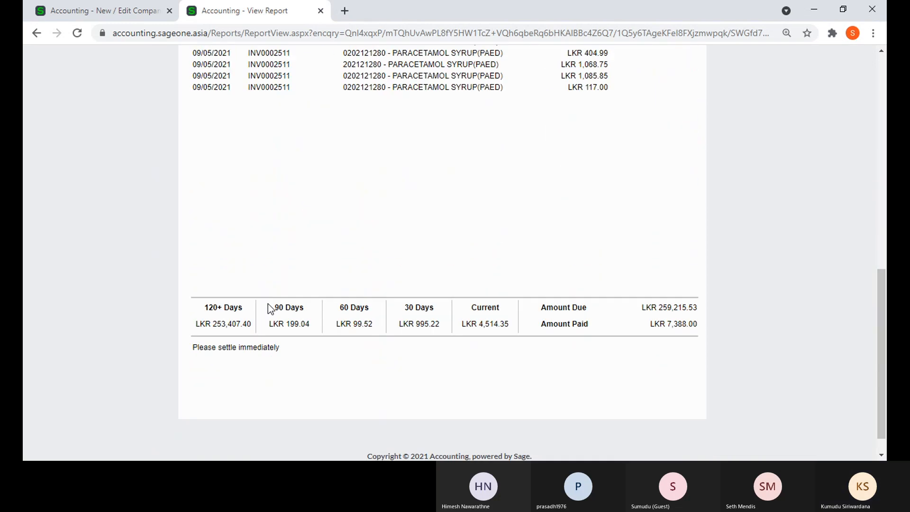
Close the company settings tab and return to the beginning of the statement preview
click(97, 13)
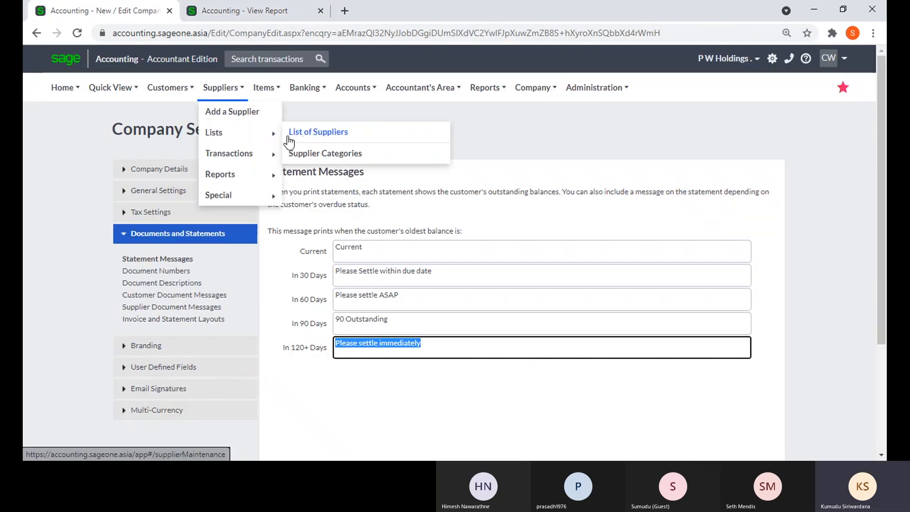
click(169, 11)
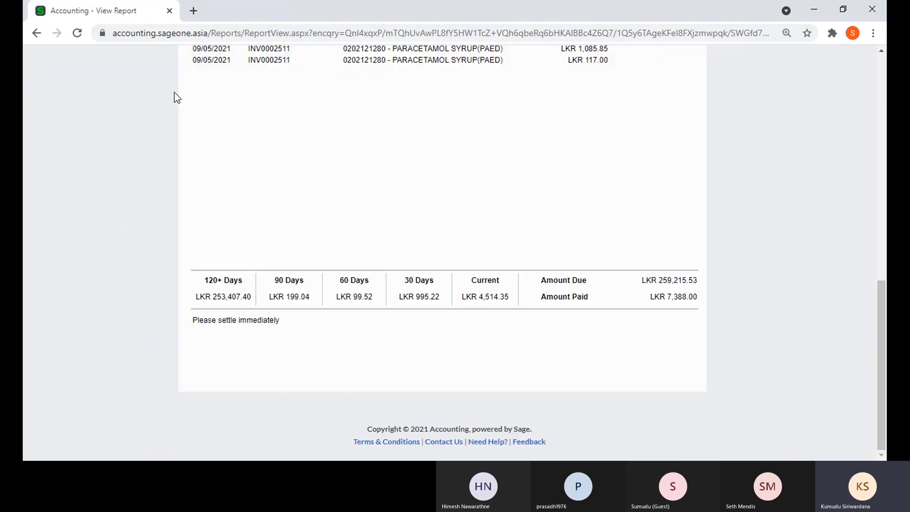
scroll(161, 90, up, 5)
scroll(160, 87, up, 4)
mouse_move(168, 88)
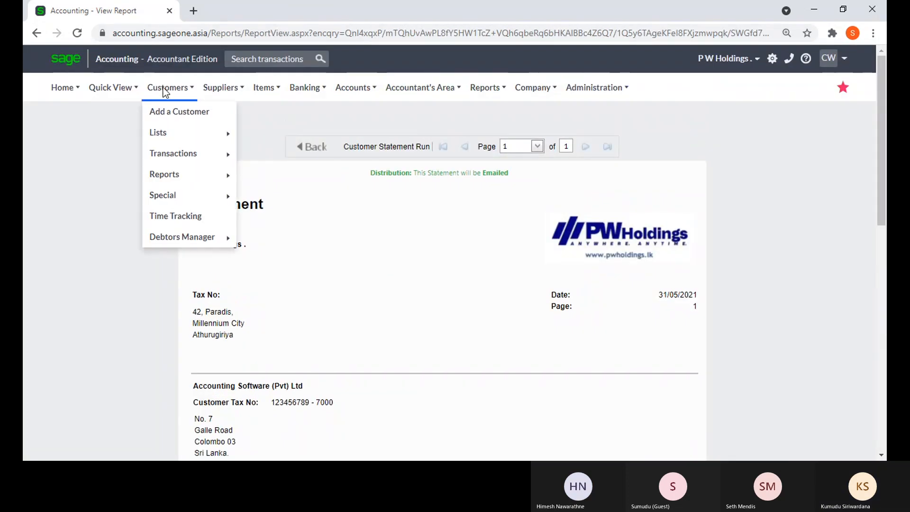
mouse_move(176, 177)
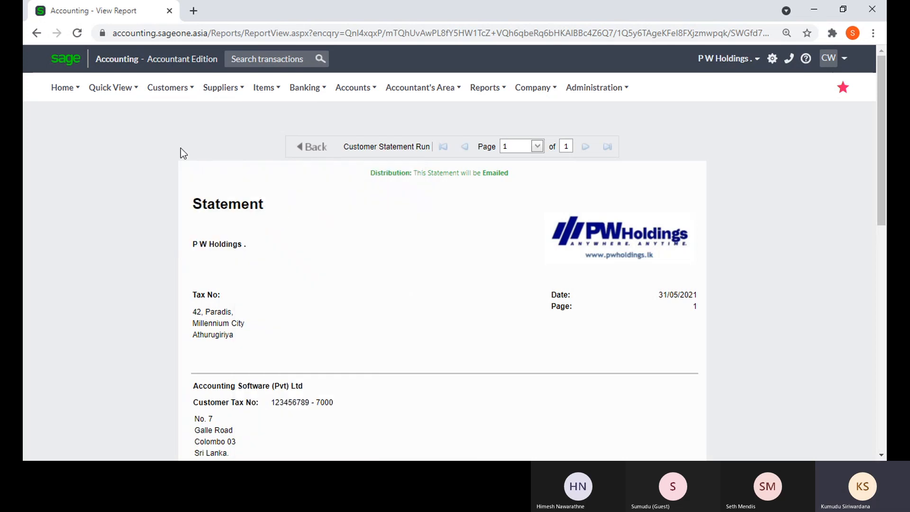
Open the List of Customers report and view the Customer Listing Report in Summary style
mouse_move(166, 96)
mouse_move(166, 135)
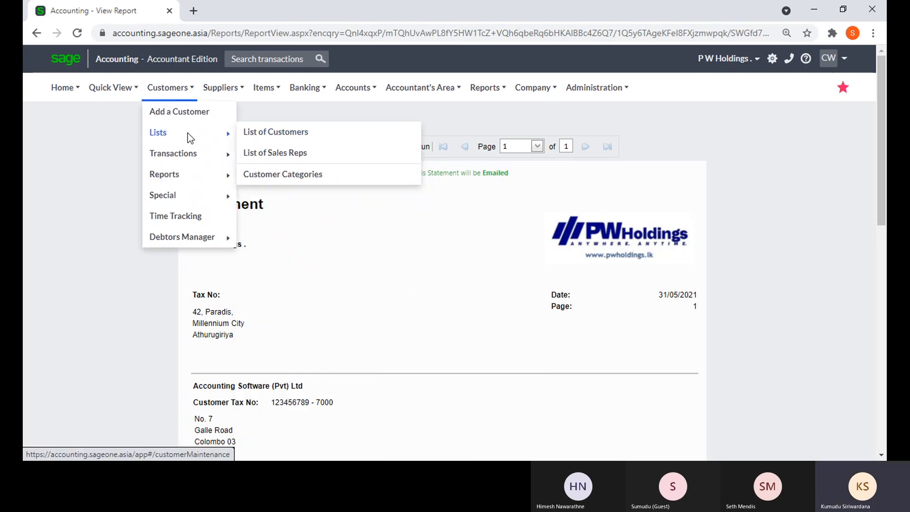
mouse_move(180, 177)
click(288, 196)
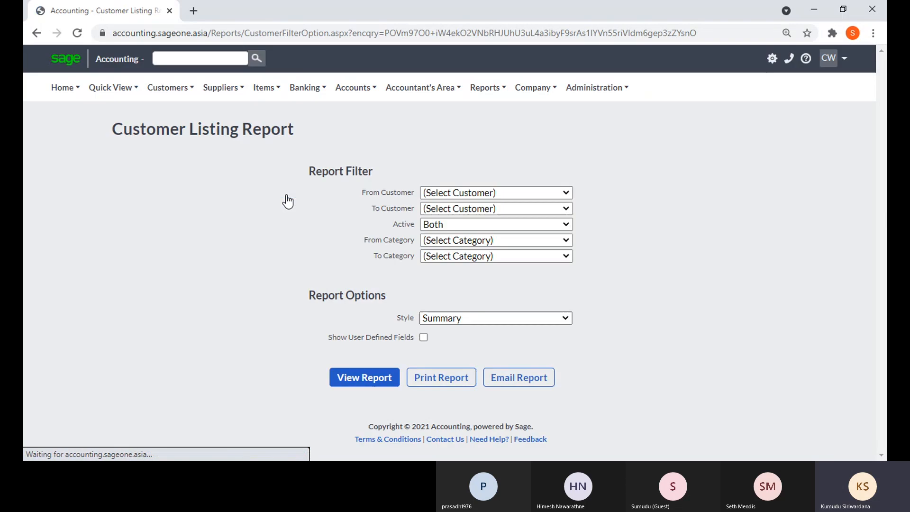
click(337, 402)
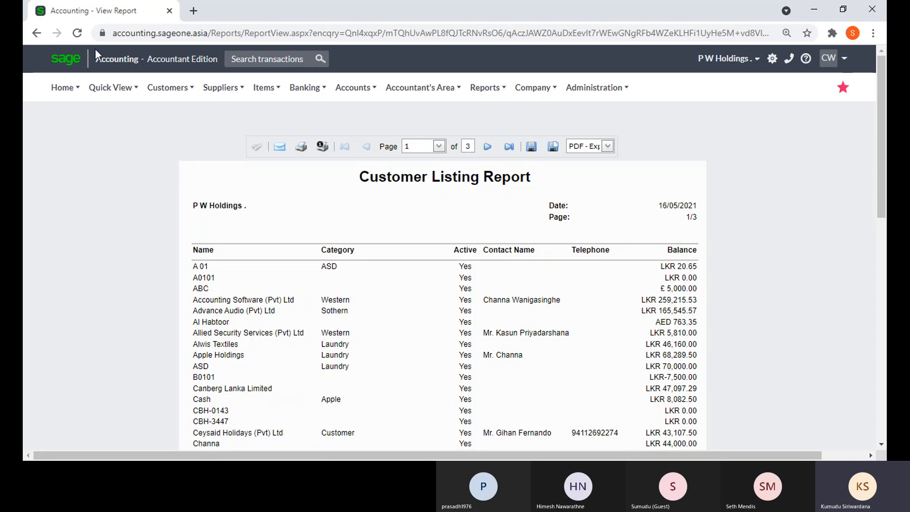
Rerun the Customer Listing Report in Detailed style and look through the customer details on its first page
mouse_move(164, 95)
mouse_move(164, 176)
click(311, 197)
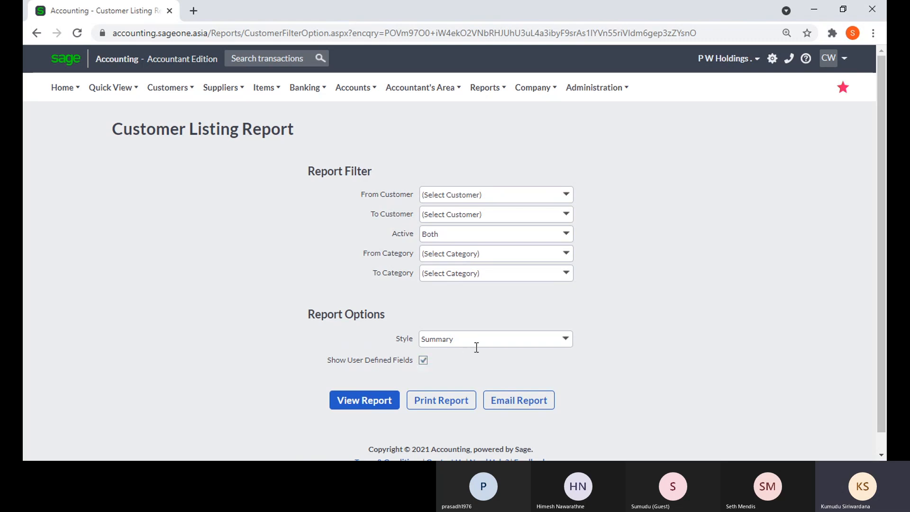
click(567, 341)
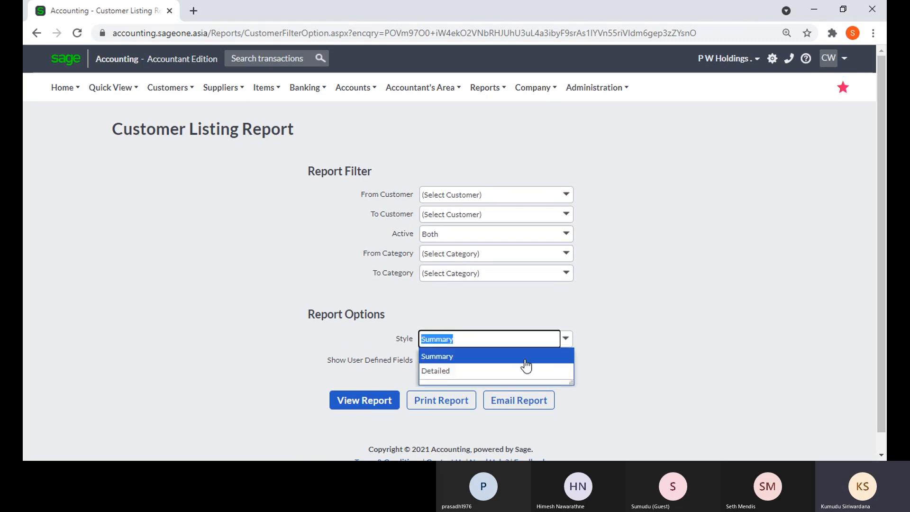
click(520, 370)
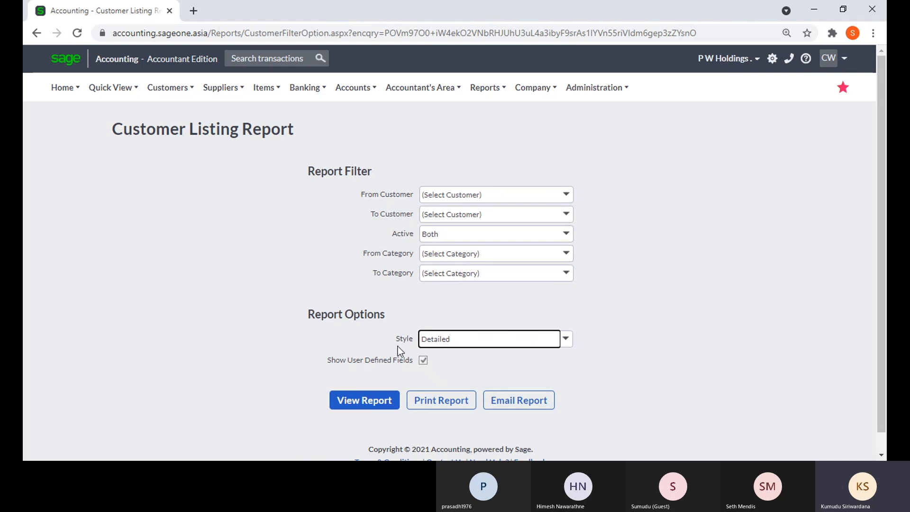
click(369, 394)
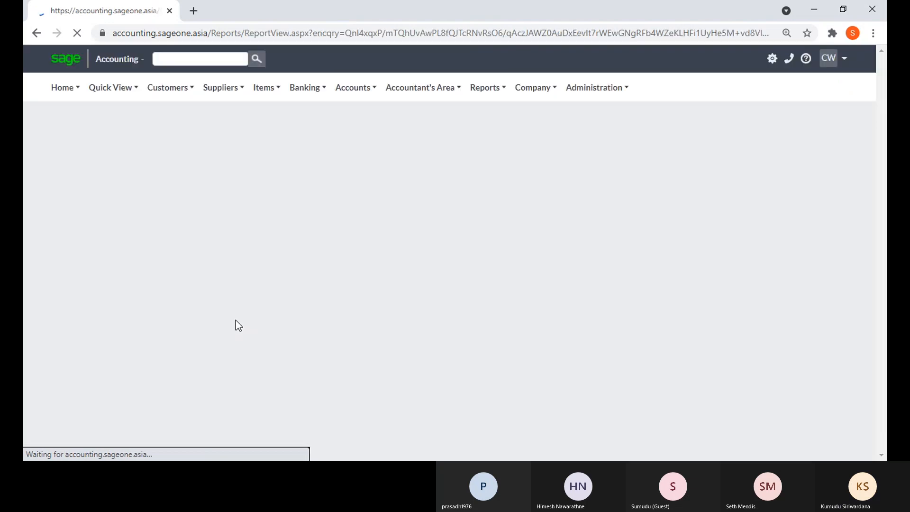
scroll(308, 333, down, 3)
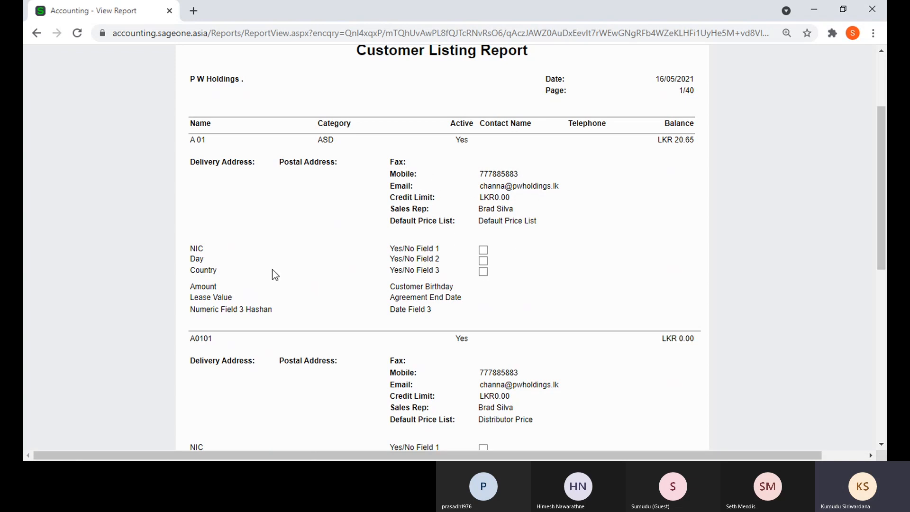
scroll(275, 277, down, 2)
scroll(275, 277, down, 3)
scroll(274, 278, up, 8)
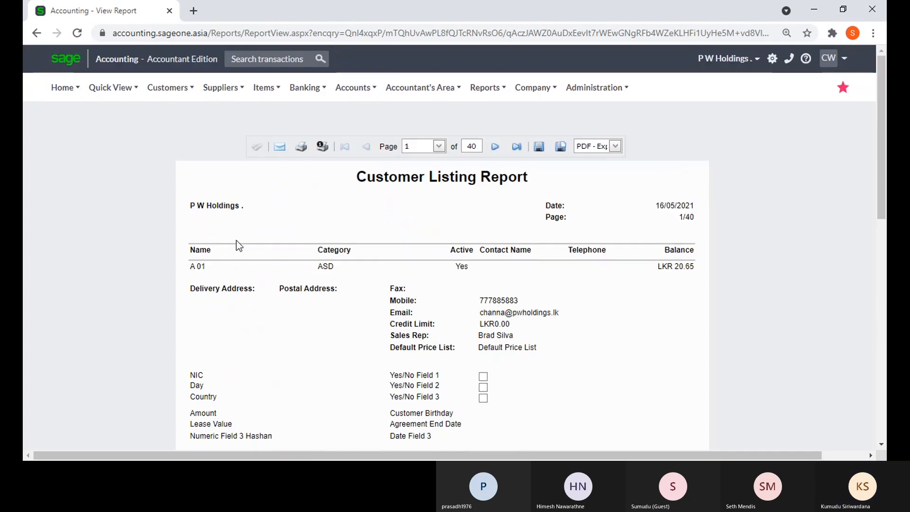
Open the Sales by Customer report from the customer reports
mouse_move(181, 90)
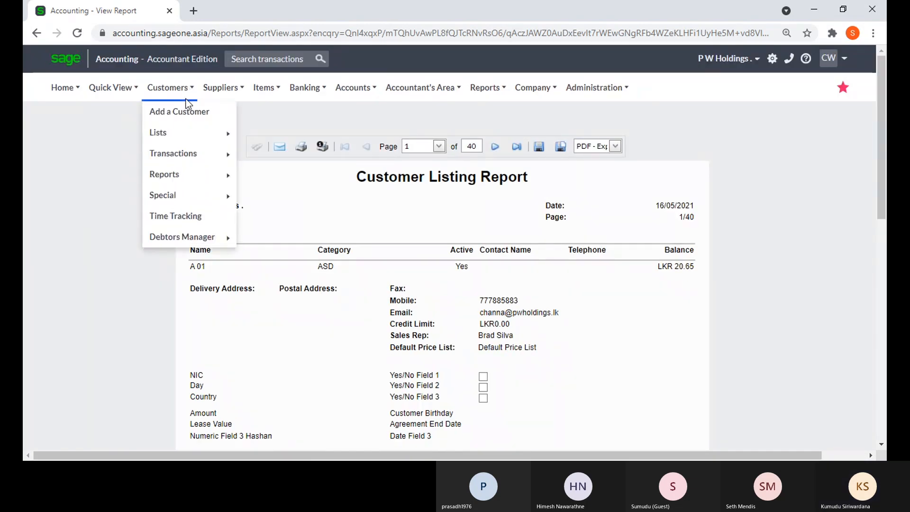
mouse_move(199, 179)
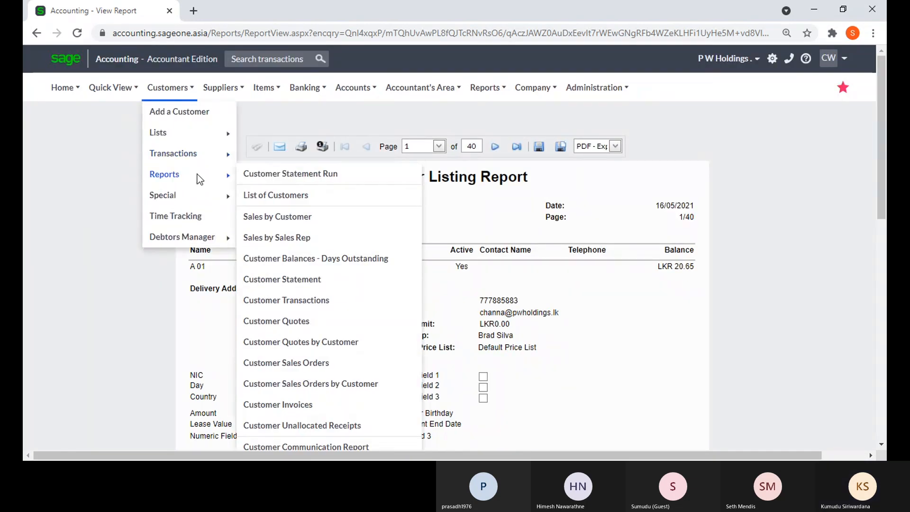
click(293, 218)
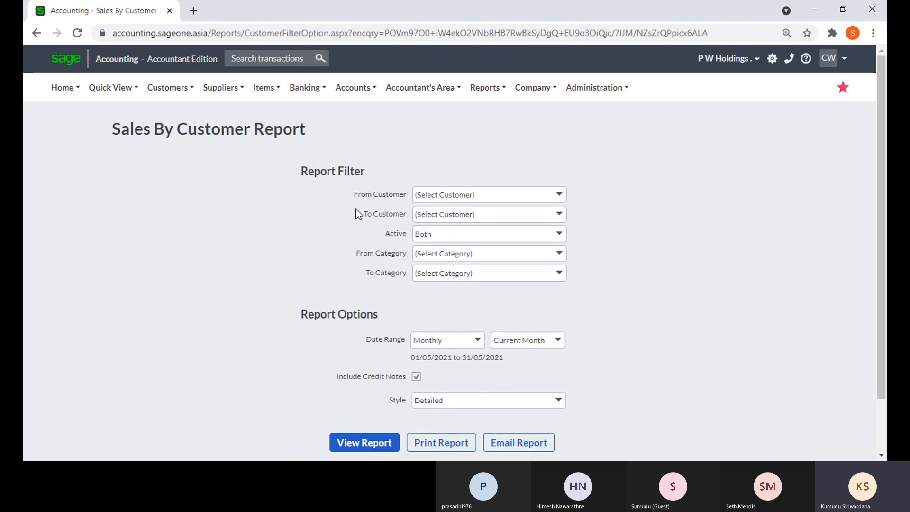
Examine the customer, Active and category filter choices of the Sales By Customer Report without changing them
click(560, 206)
click(576, 199)
click(561, 234)
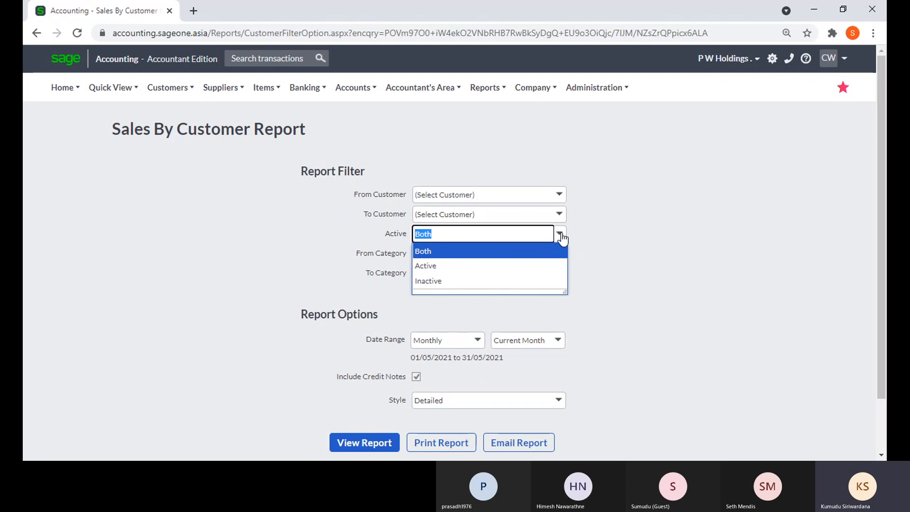
click(577, 234)
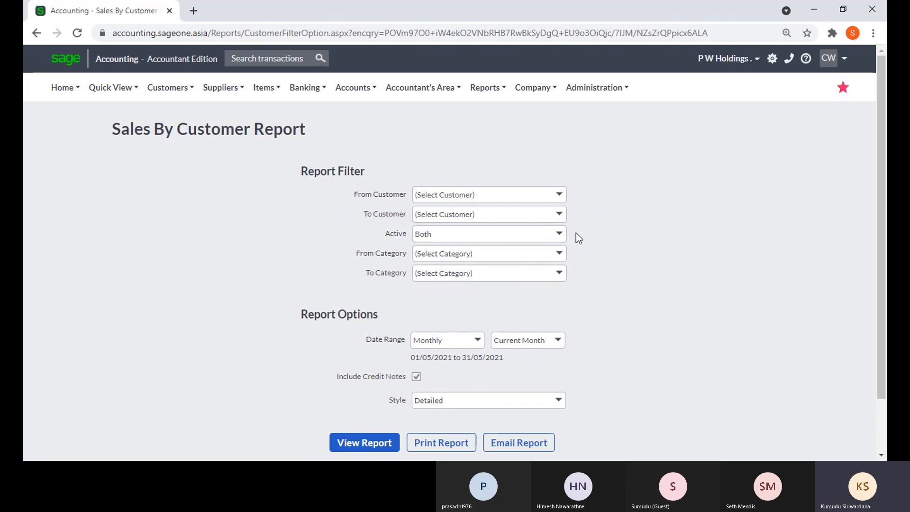
click(564, 256)
click(621, 253)
Try the Custom Dates and All date ranges for the sales report and set the range back to Monthly
scroll(580, 274, down, 2)
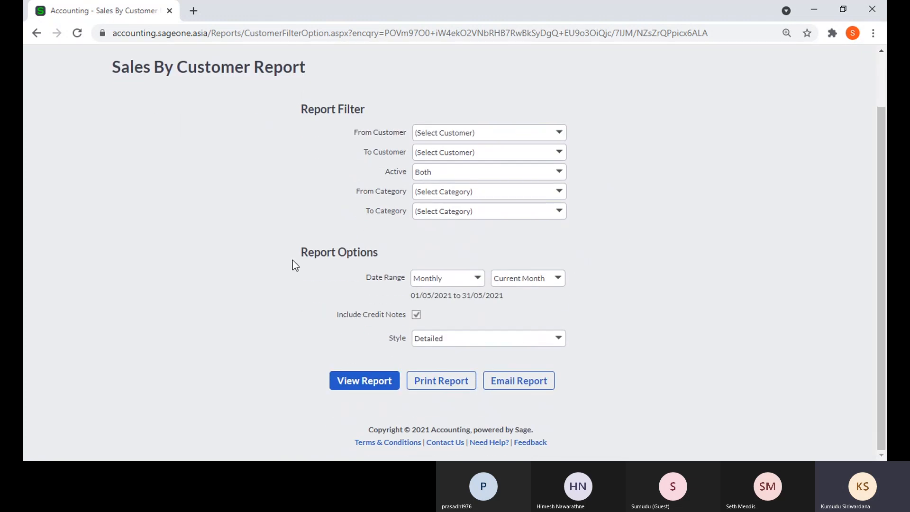
click(478, 279)
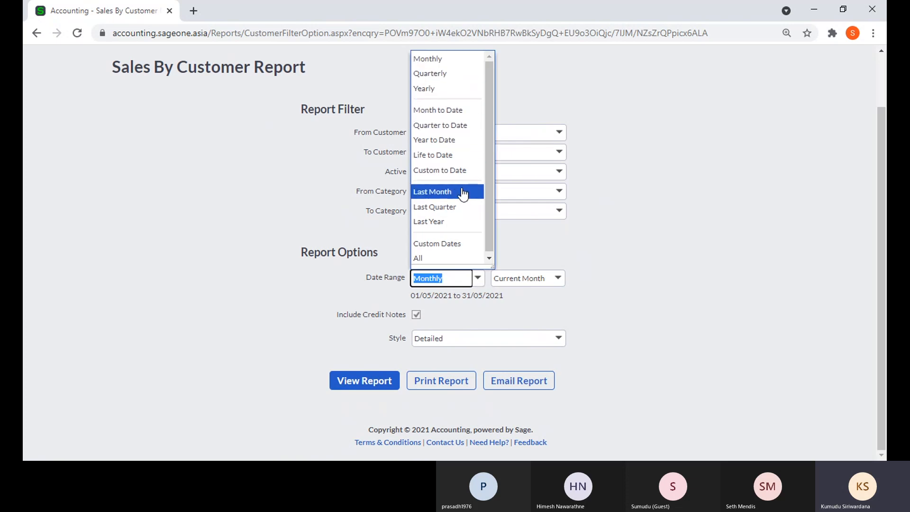
click(462, 246)
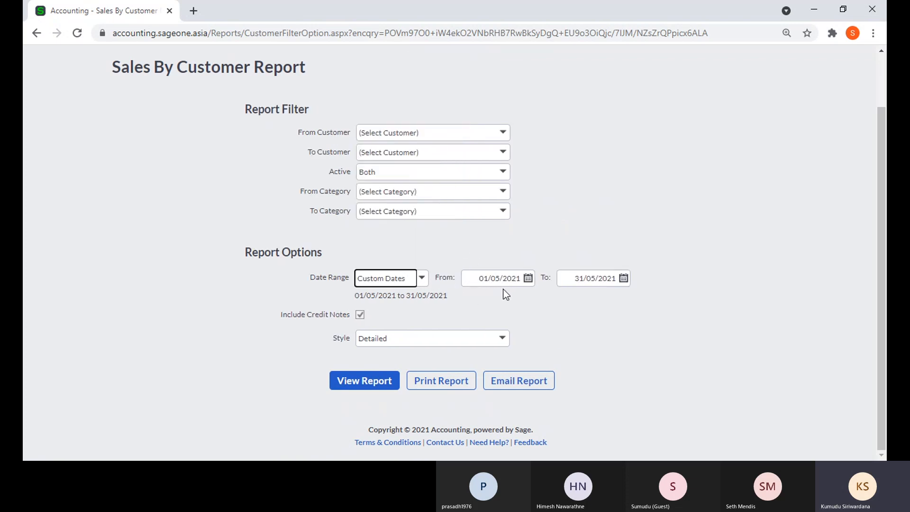
click(430, 283)
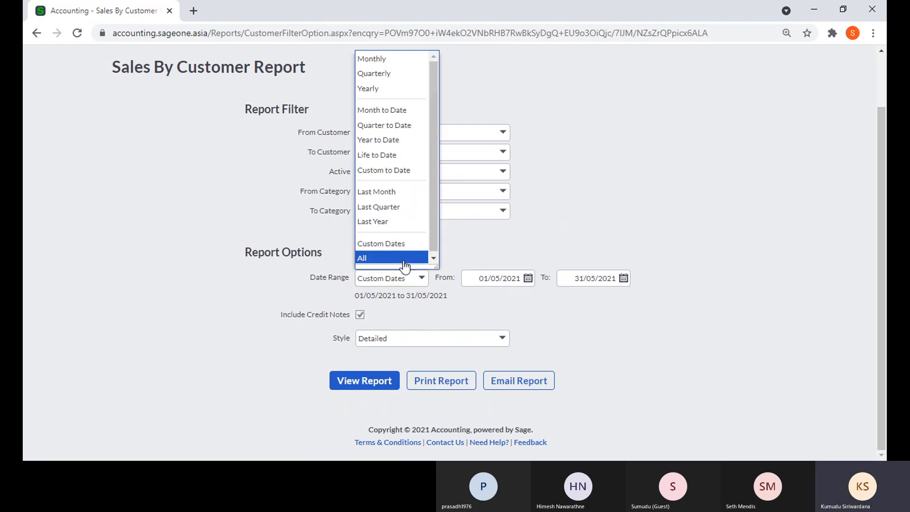
click(404, 259)
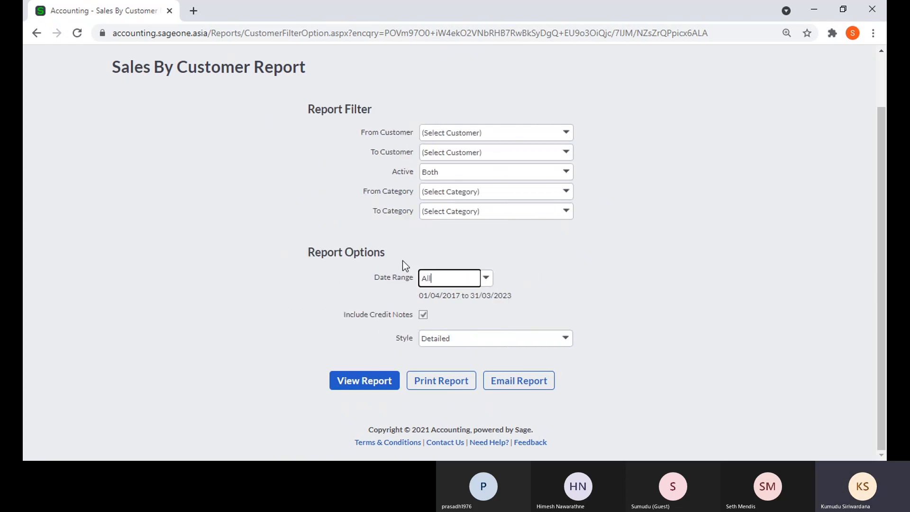
click(488, 282)
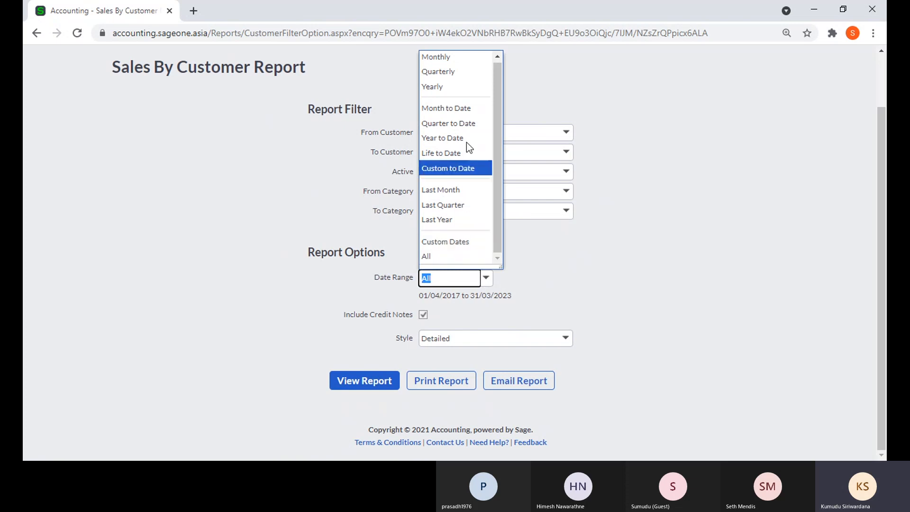
click(456, 59)
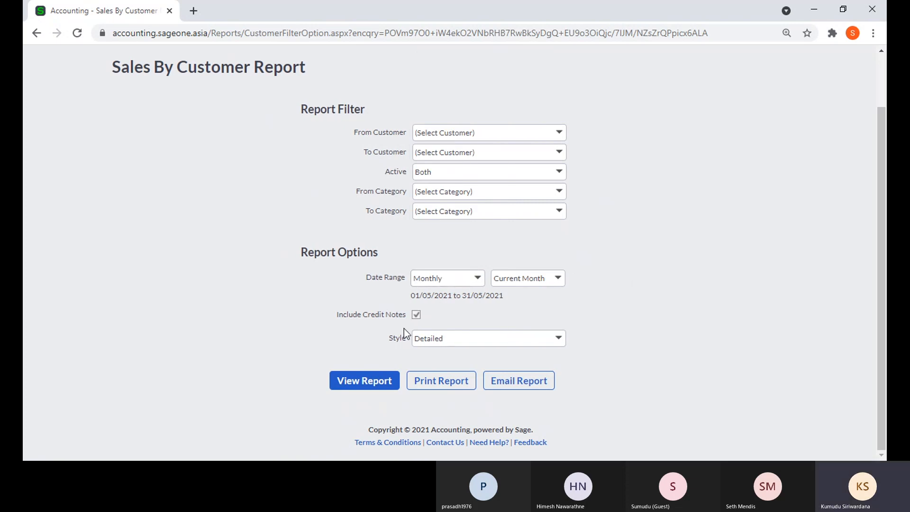
click(417, 315)
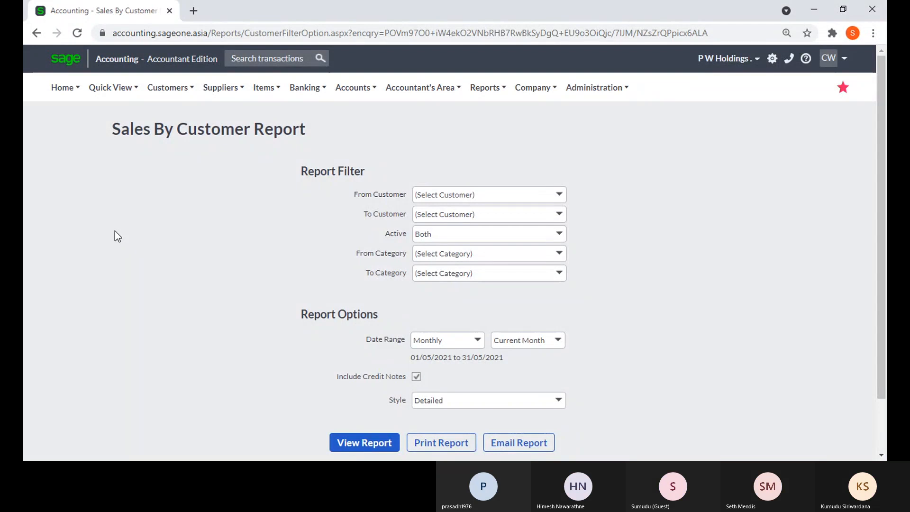
click(158, 88)
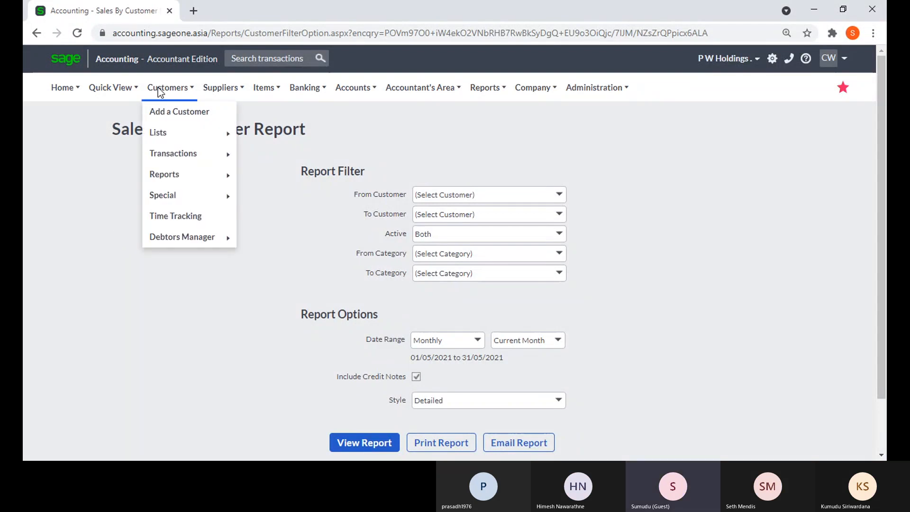
click(113, 170)
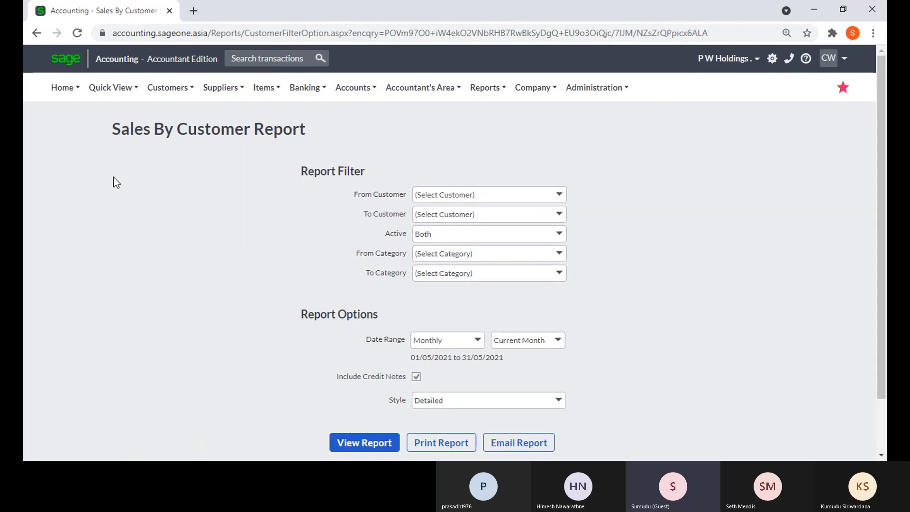
click(176, 98)
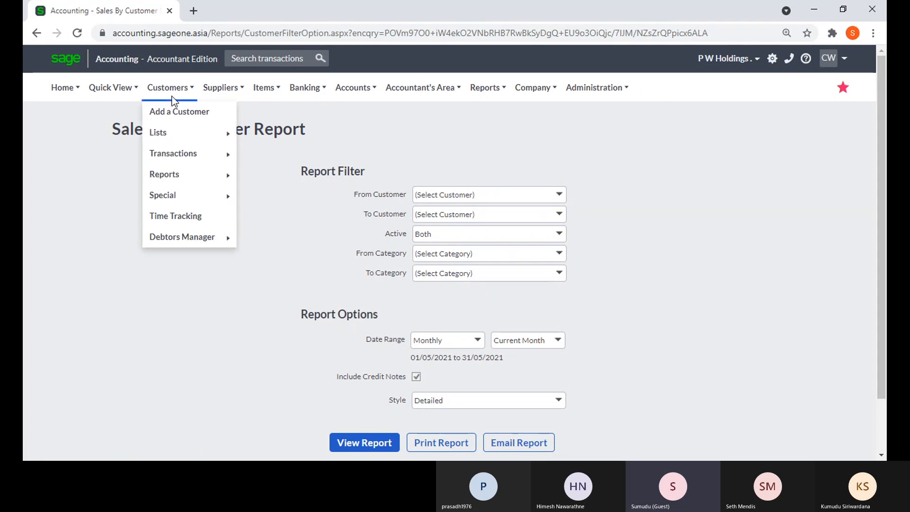
click(91, 170)
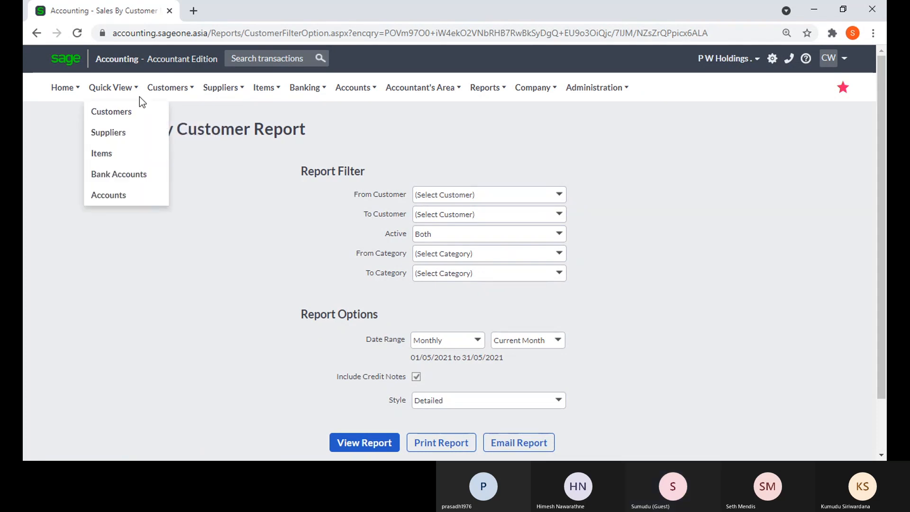
Return to the Sales by Customer report through the customer reports and check its From Customer filter
mouse_move(172, 86)
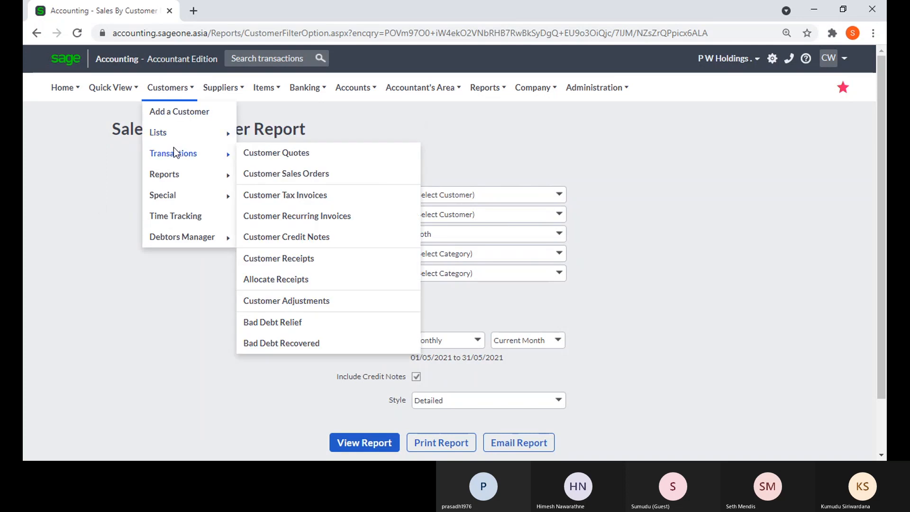
mouse_move(181, 173)
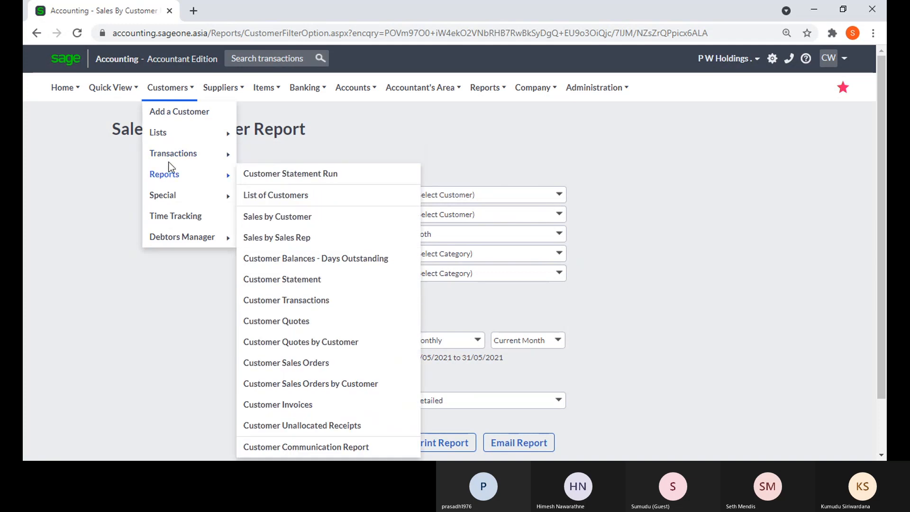
click(278, 218)
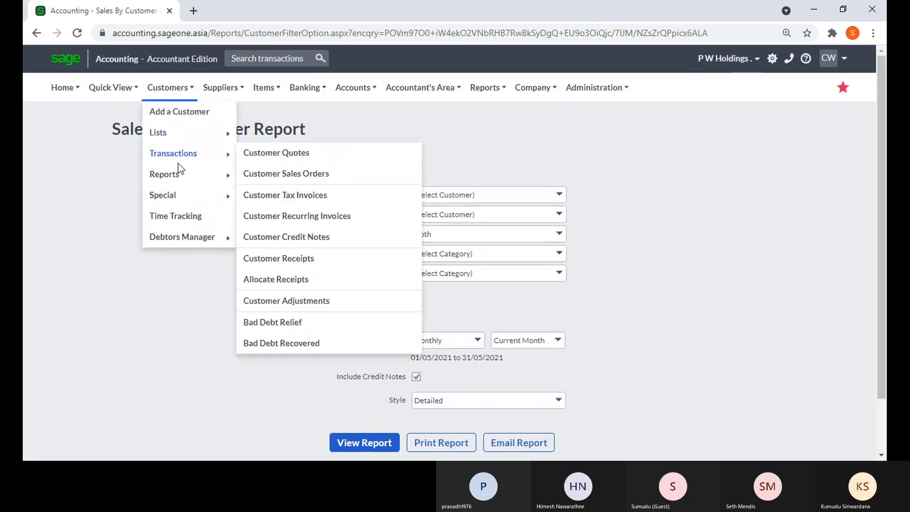
mouse_move(190, 174)
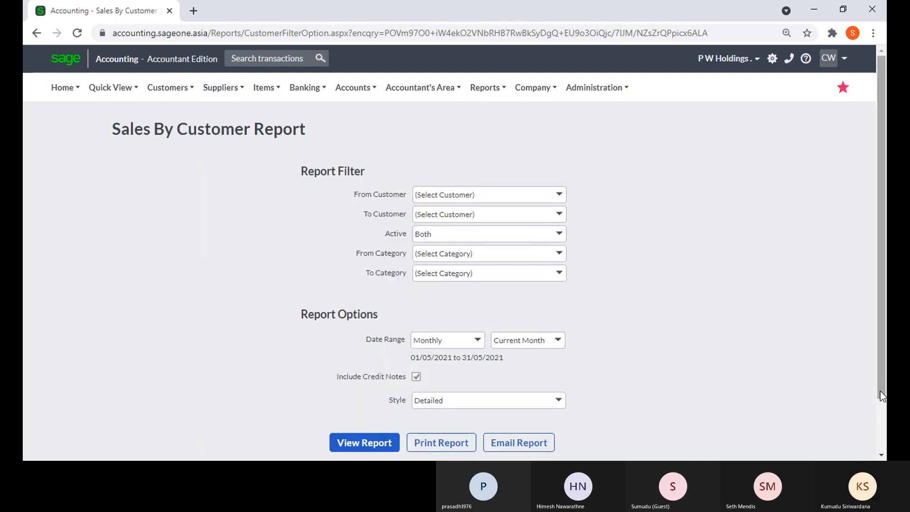
click(560, 196)
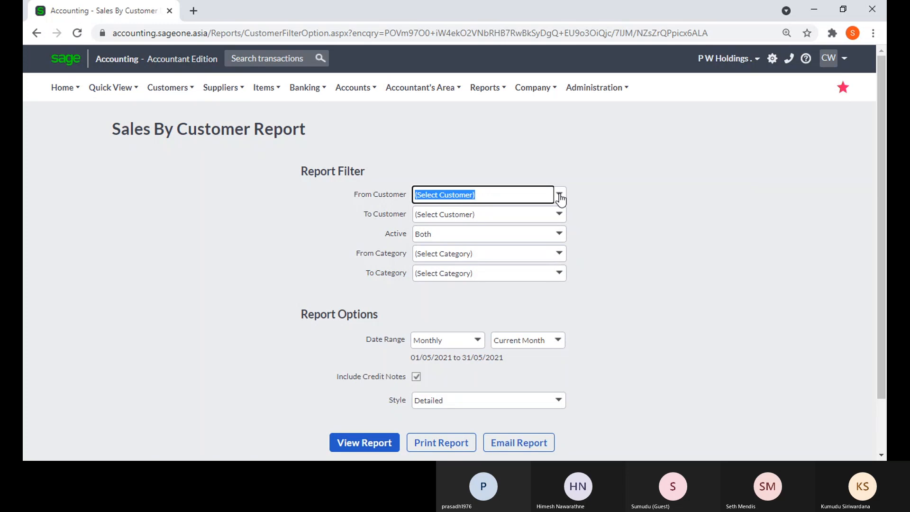
click(588, 192)
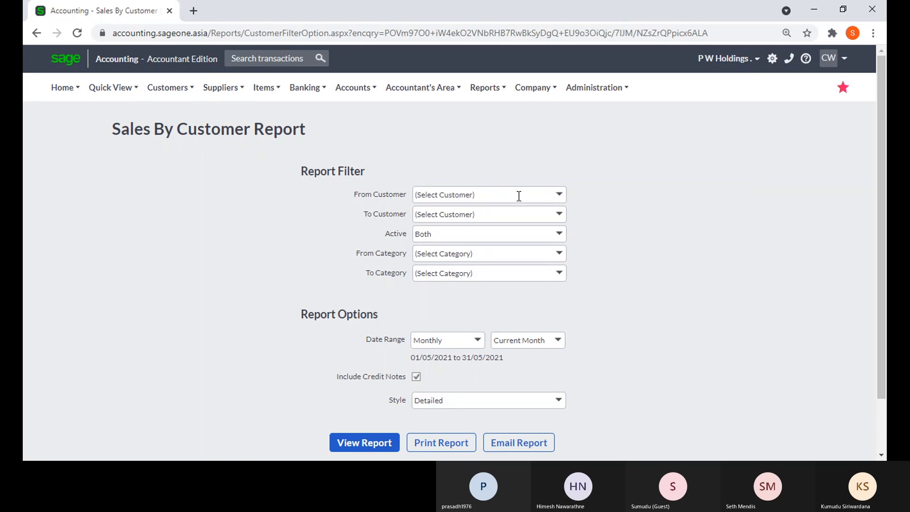
Review the Active status and From Category choices available in the Sales By Customer report filter
click(559, 235)
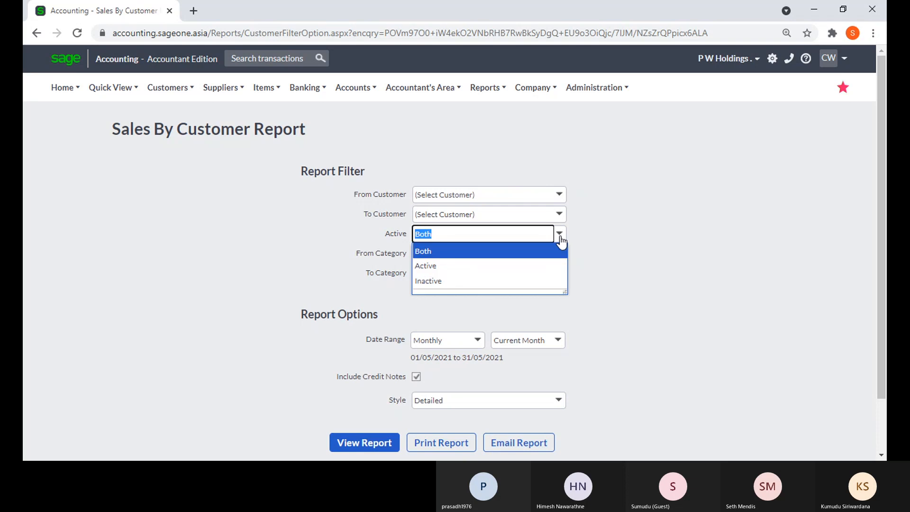
click(582, 237)
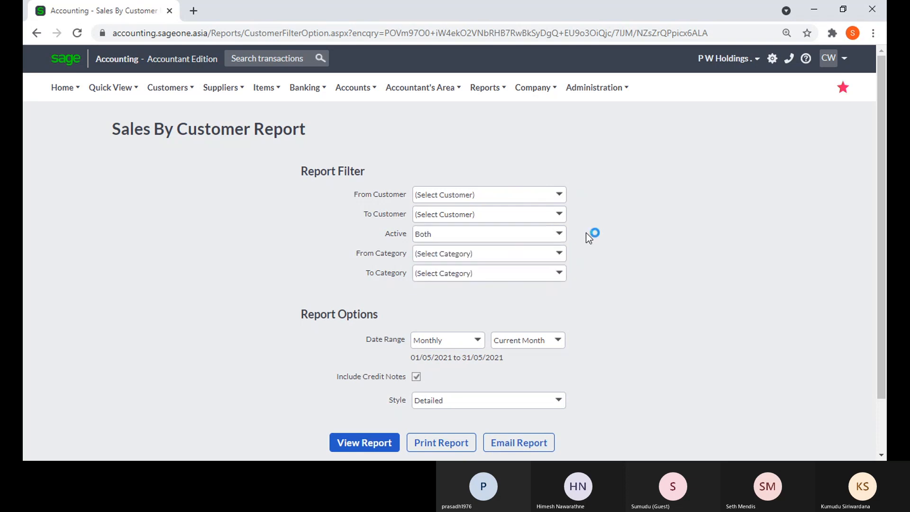
click(567, 258)
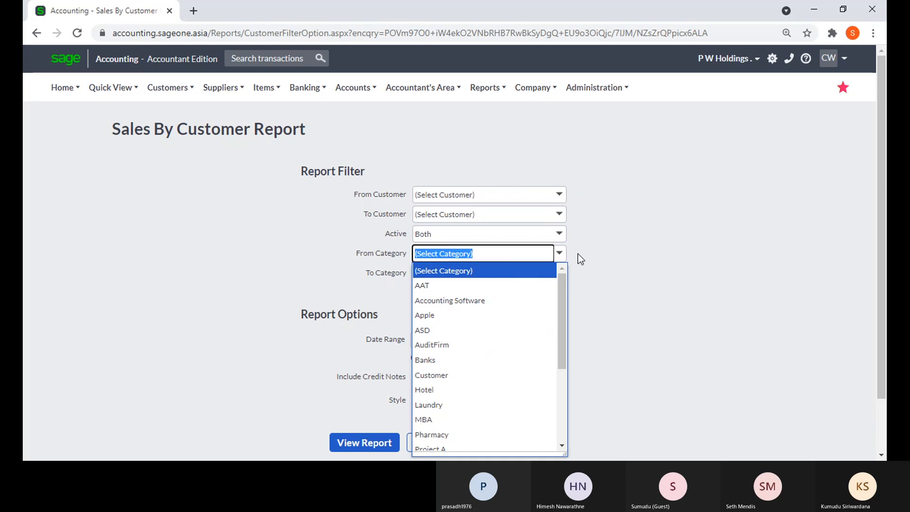
click(578, 255)
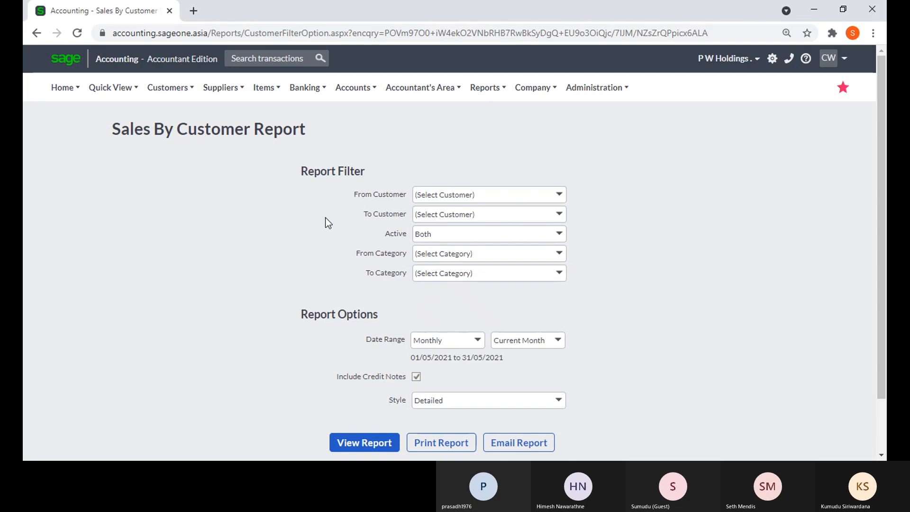
scroll(326, 218, down, 1)
scroll(327, 223, down, 1)
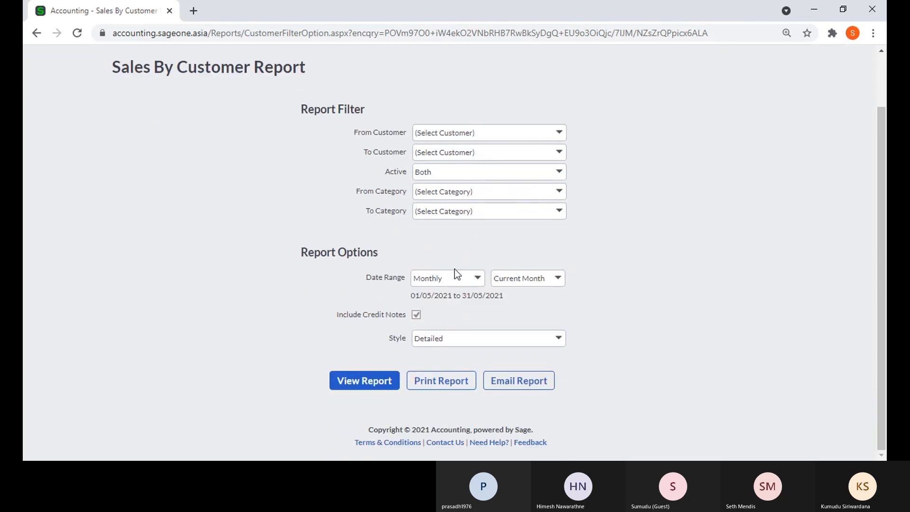
Try the Custom Dates and All date ranges for the report, and return the range to Monthly
click(478, 280)
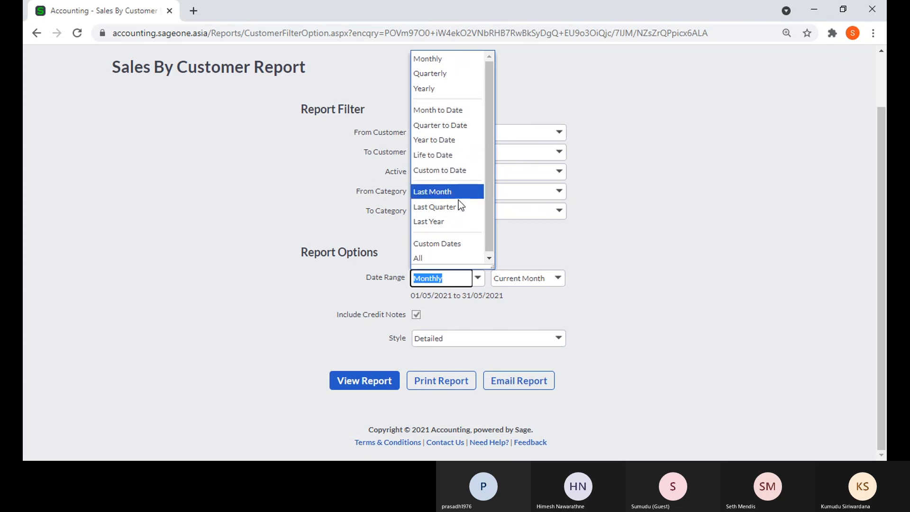
click(462, 243)
click(495, 280)
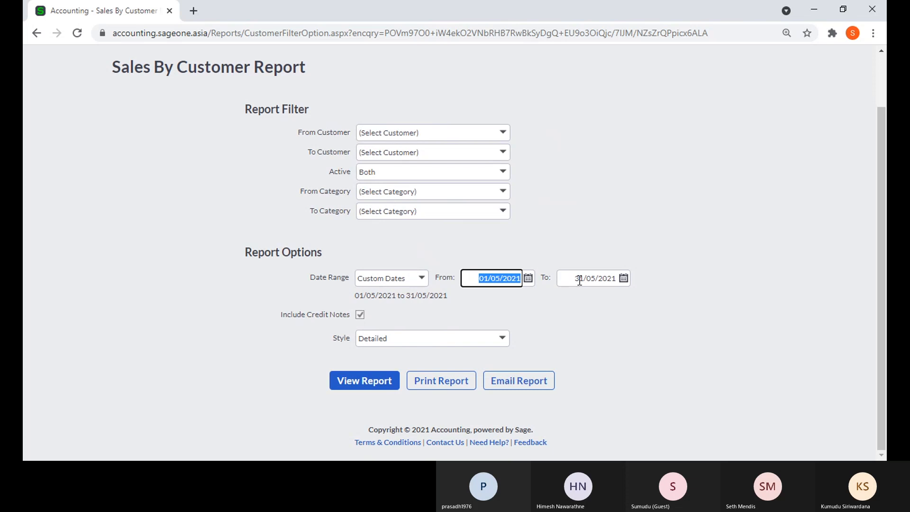
click(421, 279)
click(400, 259)
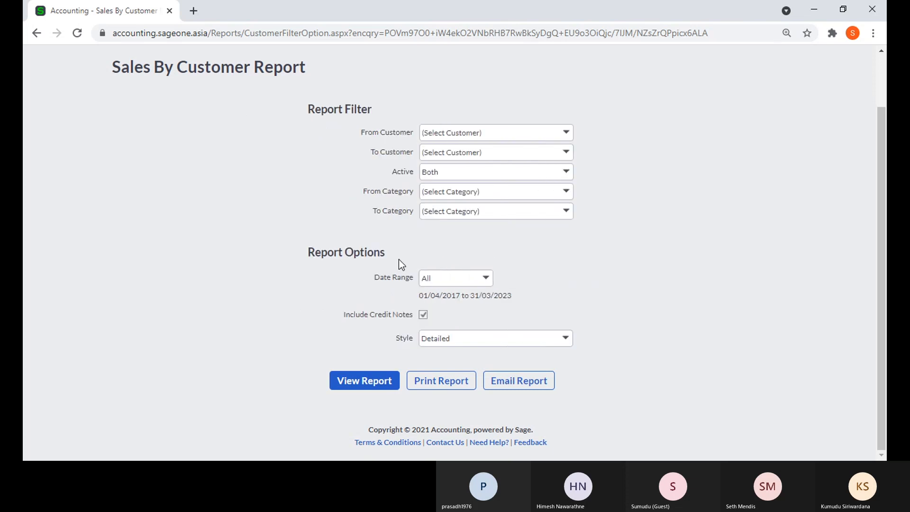
click(487, 284)
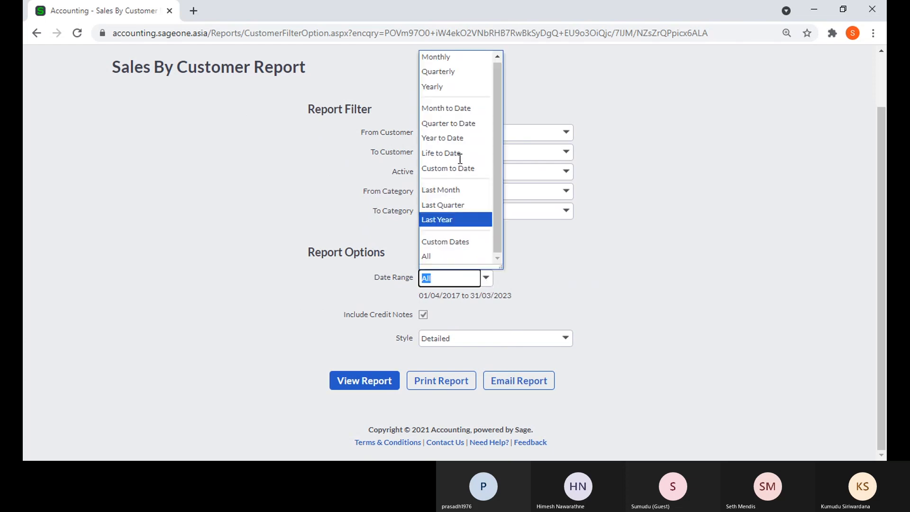
click(448, 61)
click(632, 308)
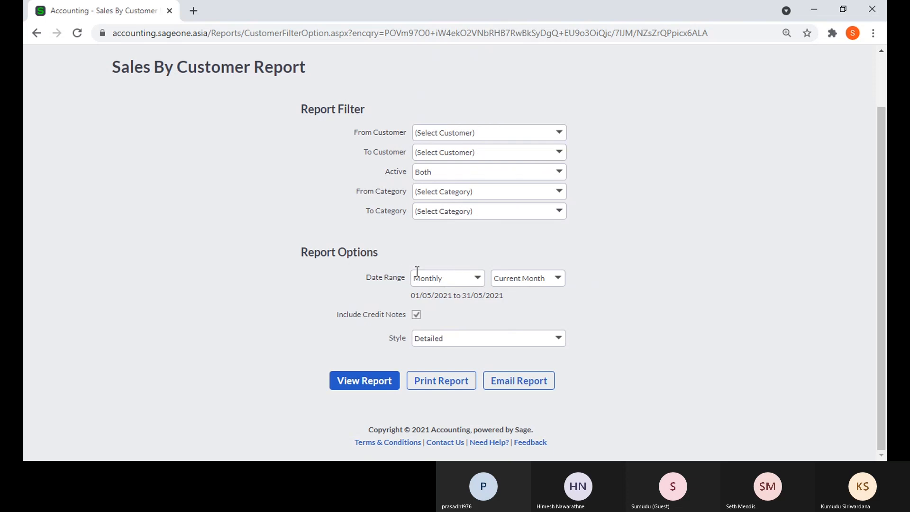
Set the report style to Summary and view the Sales By Customer report for the current month
click(561, 345)
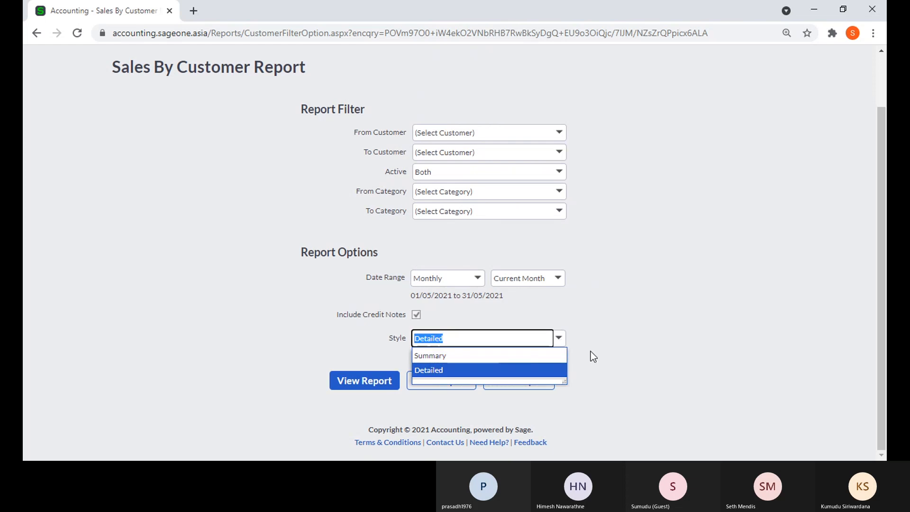
click(591, 351)
click(560, 342)
click(519, 357)
click(353, 380)
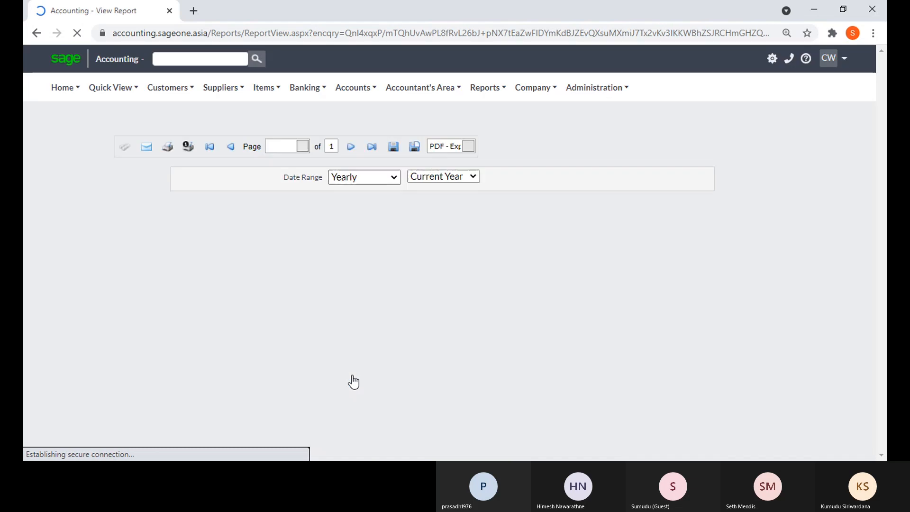
scroll(313, 295, down, 1)
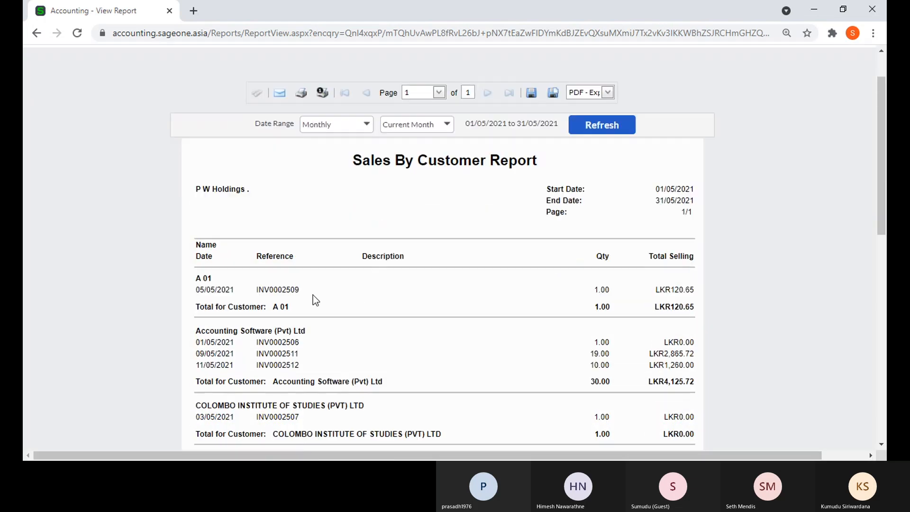
scroll(313, 295, down, 1)
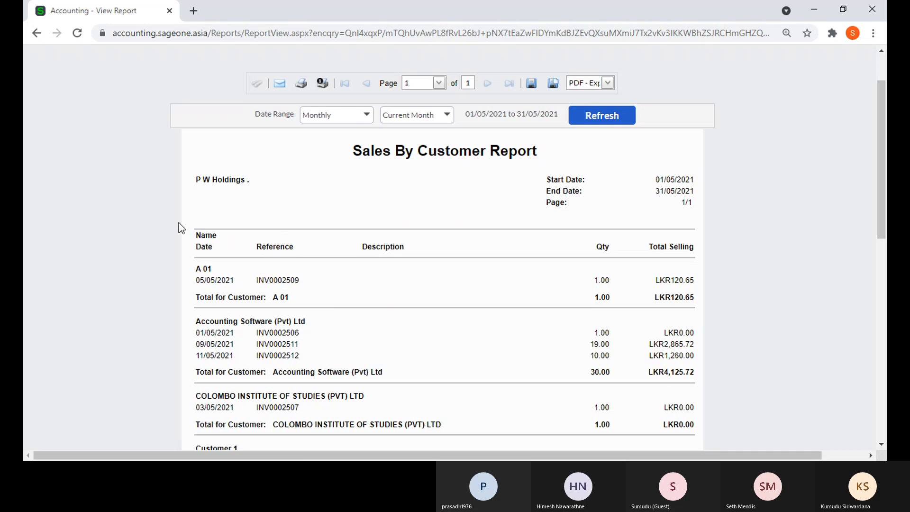
Duplicate the report's browser tab and view a Detailed Sales by Customer report for the current month in the copy
right_click(99, 10)
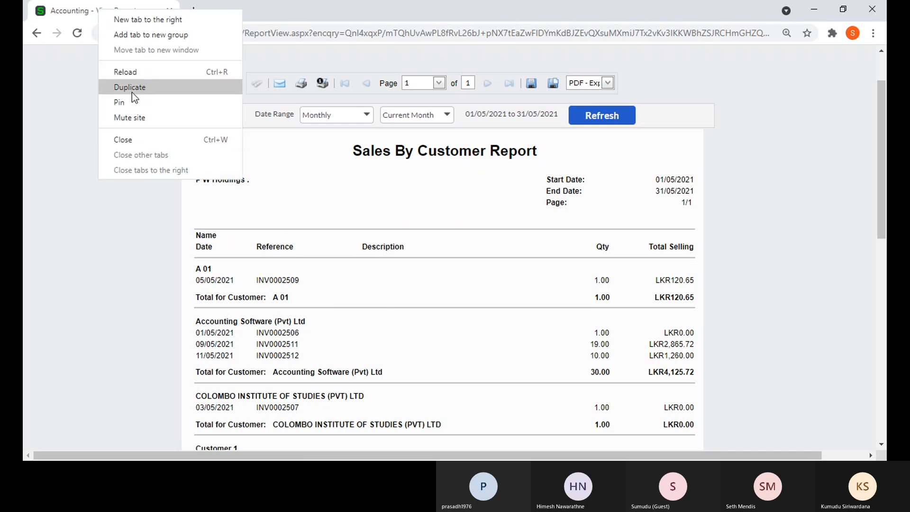
click(132, 92)
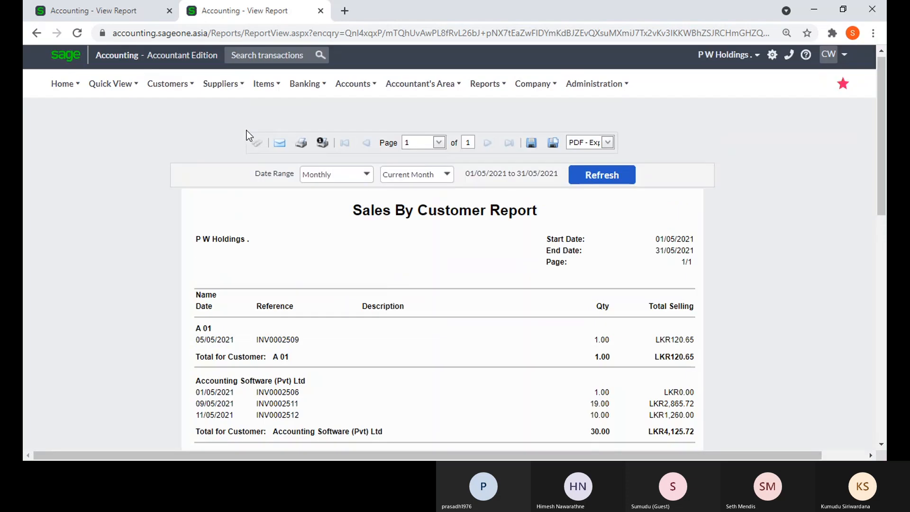
click(168, 87)
mouse_move(179, 190)
mouse_move(174, 171)
click(289, 212)
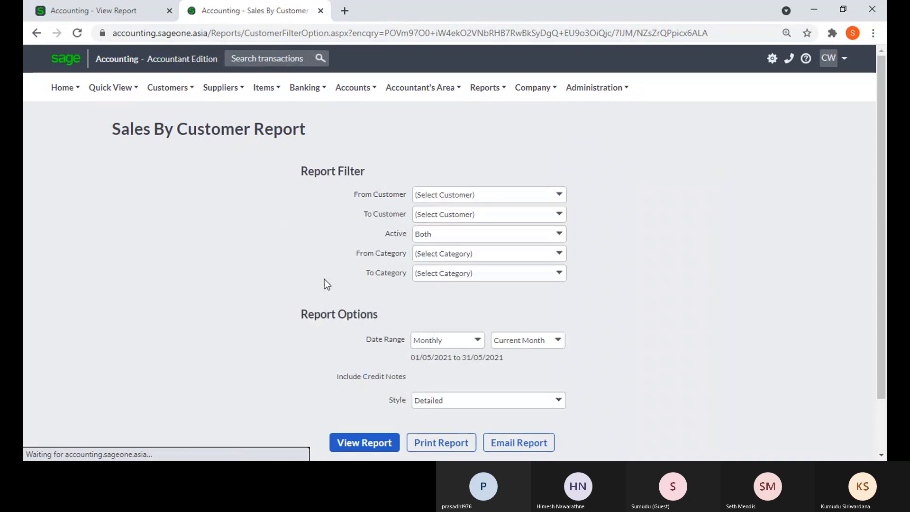
click(360, 442)
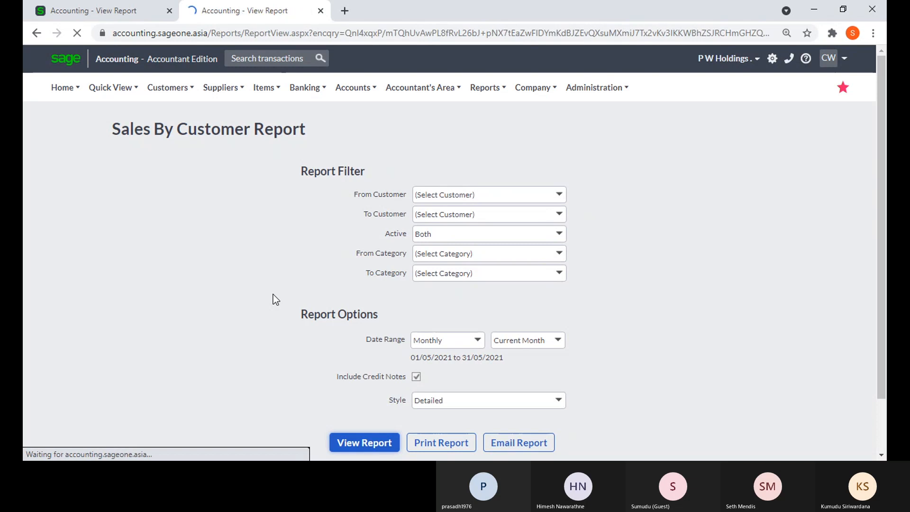
Compare the detailed report's item lines per invoice with the summary report's invoice lines, customer totals and grand total
scroll(273, 294, down, 3)
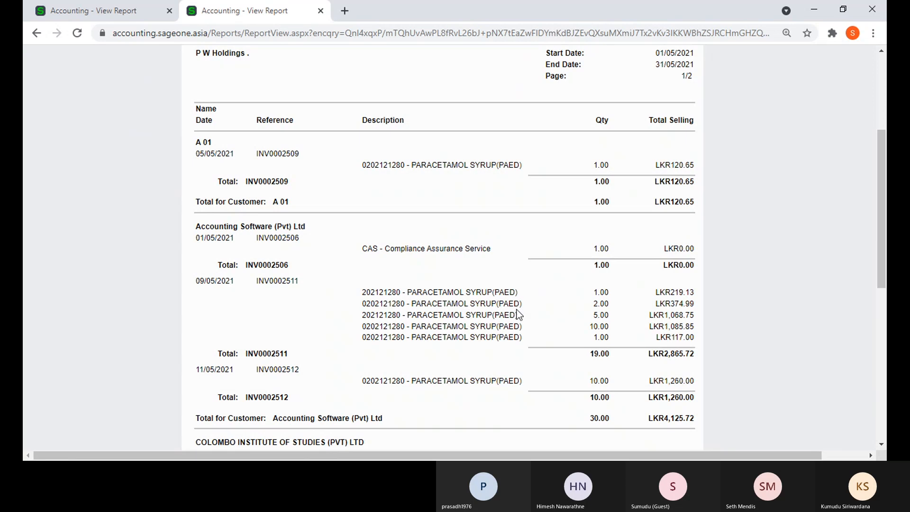
scroll(518, 313, down, 2)
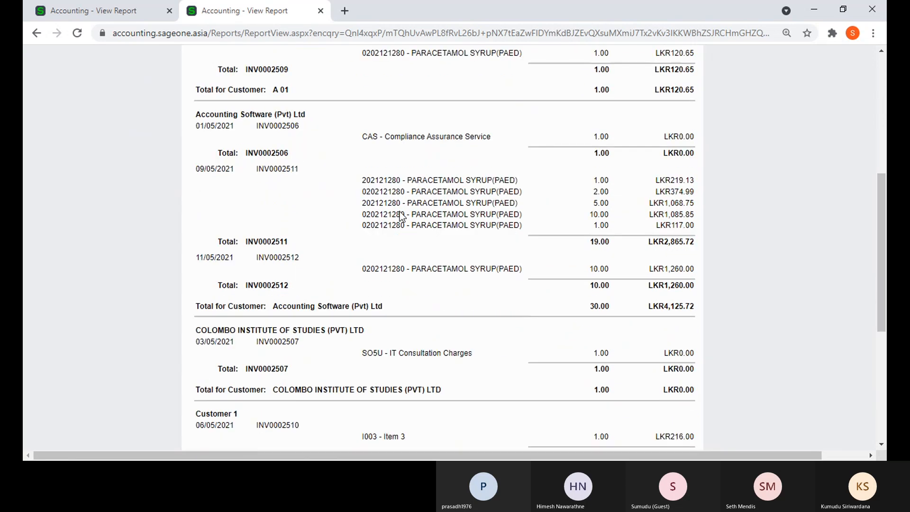
scroll(400, 212, down, 4)
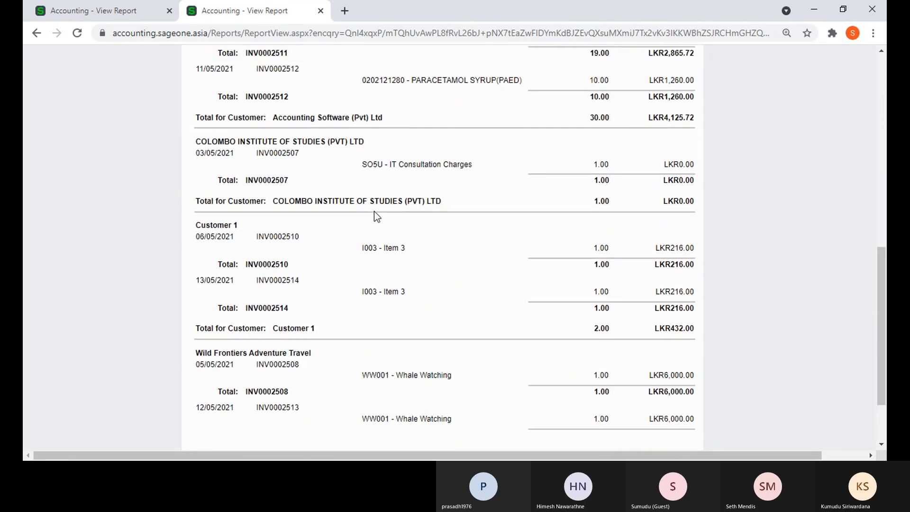
scroll(374, 212, up, 5)
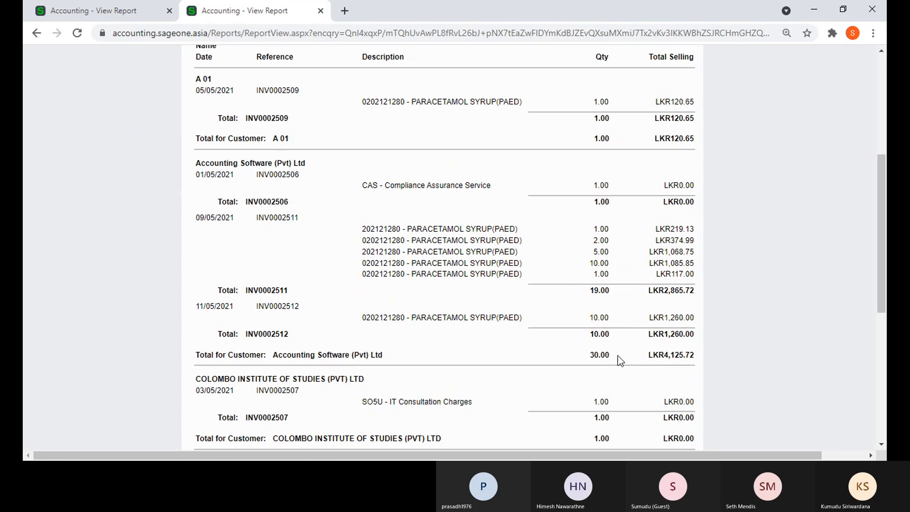
click(137, 15)
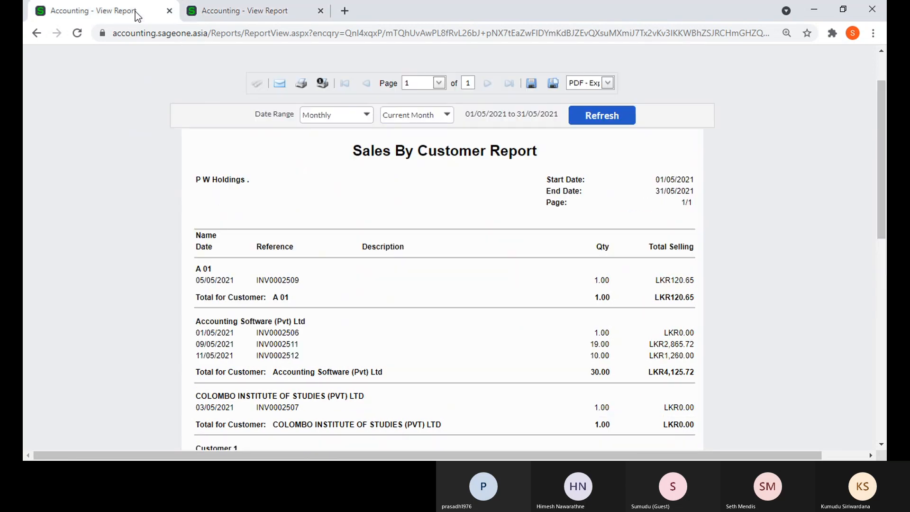
scroll(337, 266, down, 2)
scroll(332, 264, down, 1)
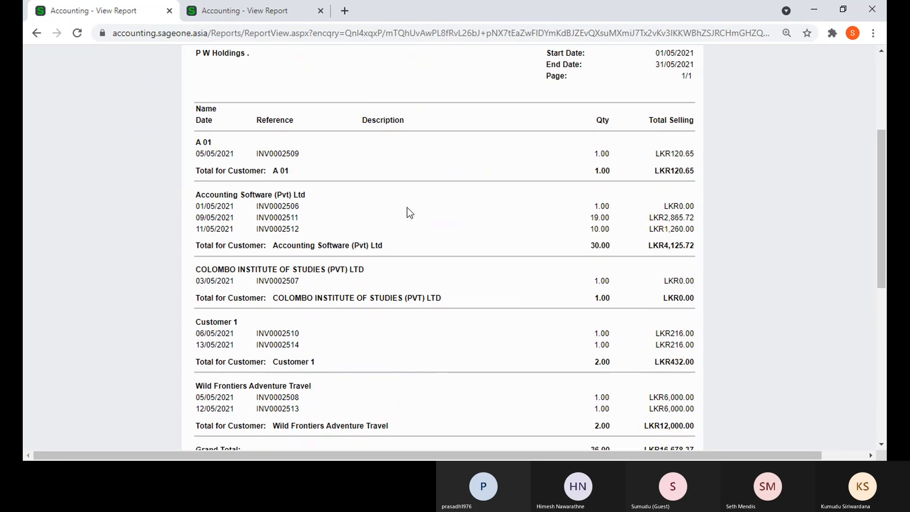
scroll(650, 284, down, 6)
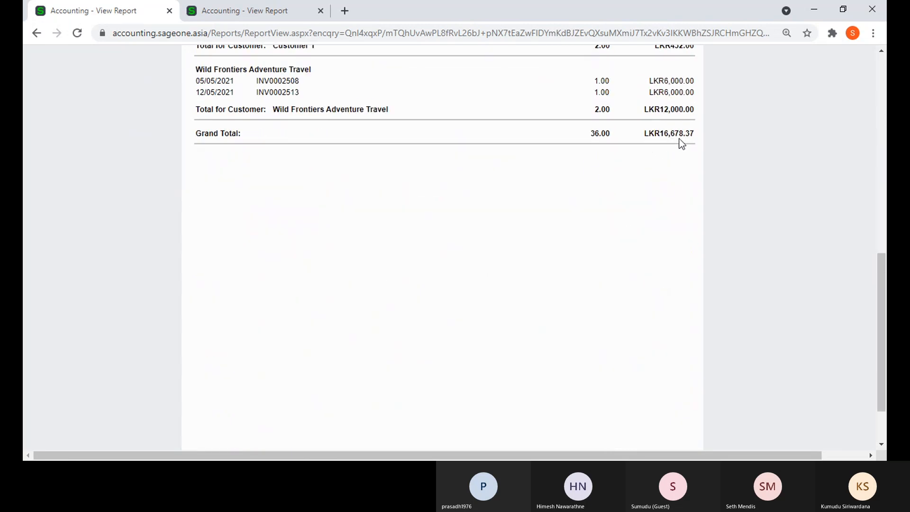
scroll(676, 138, up, 4)
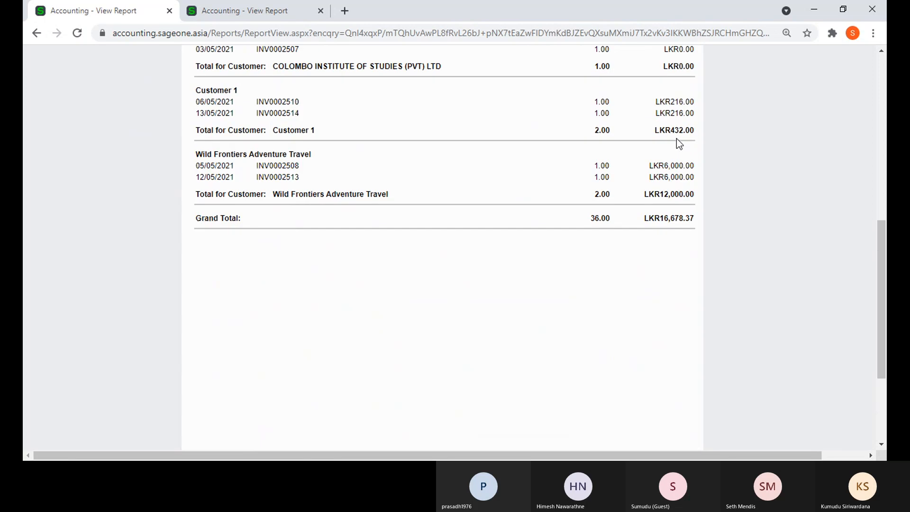
scroll(679, 142, up, 6)
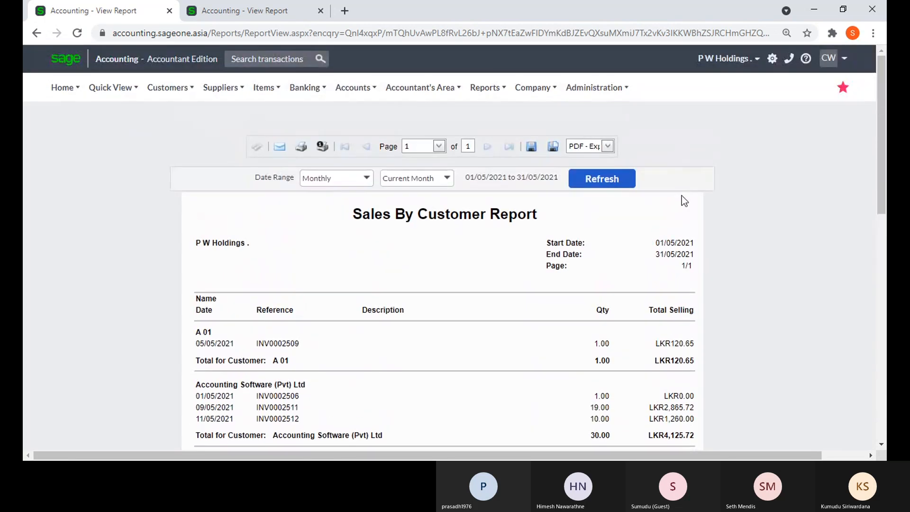
Check the export formats offered for the summary report, and review the detailed report's item lines again
click(609, 146)
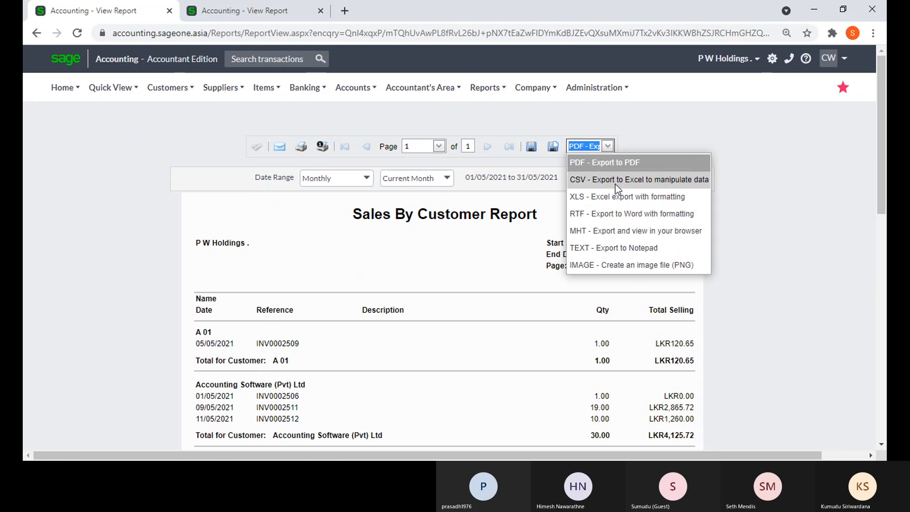
click(782, 200)
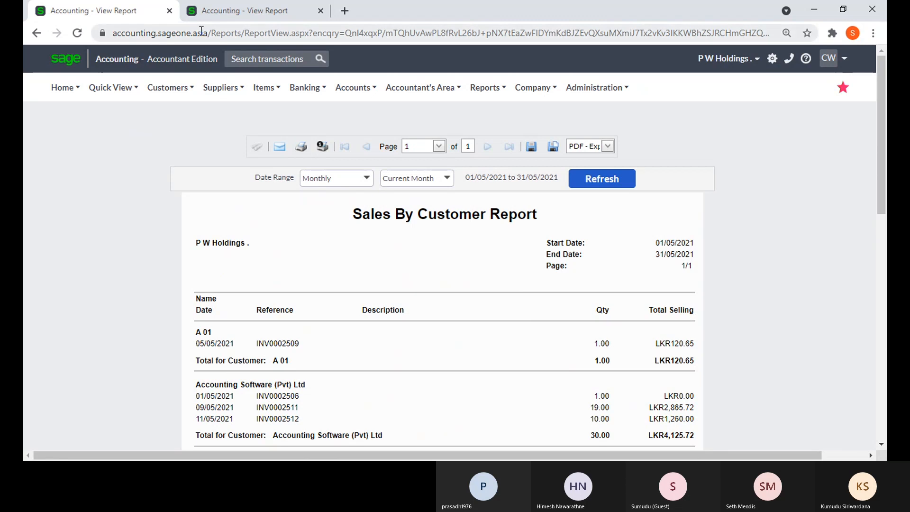
click(230, 12)
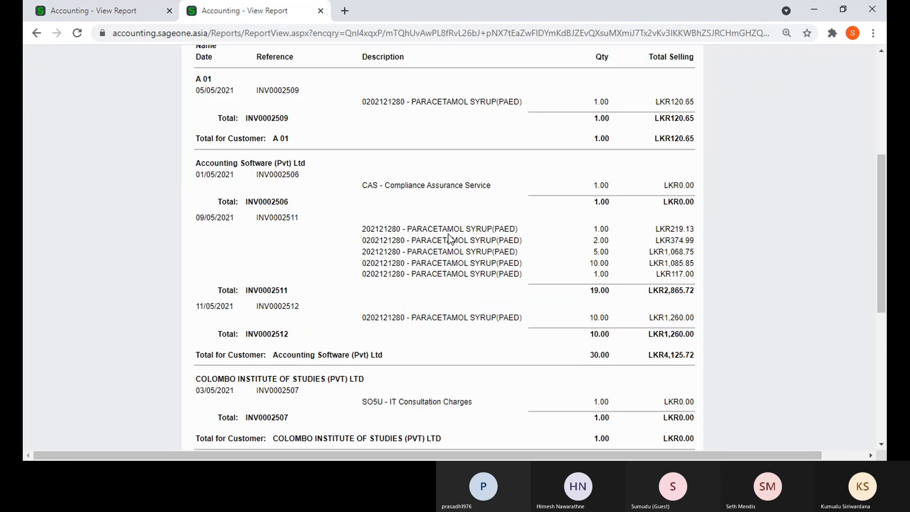
scroll(449, 236, down, 3)
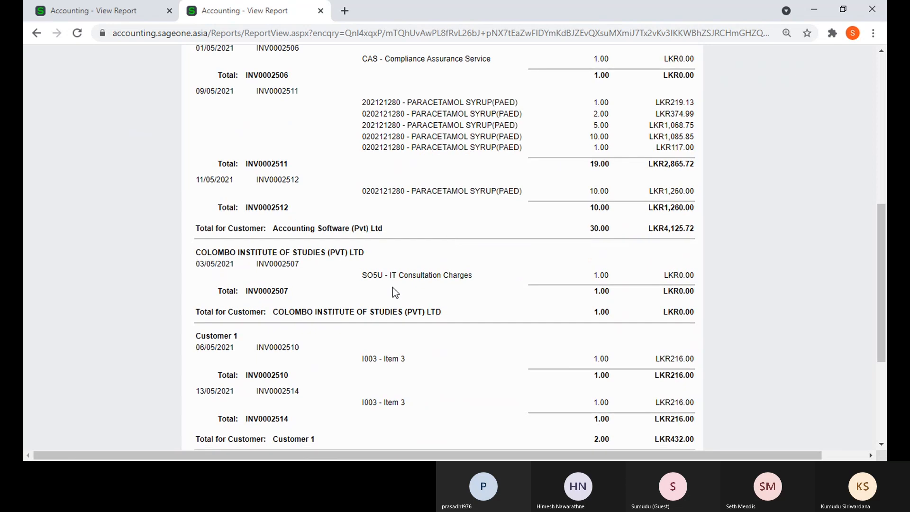
scroll(488, 284, down, 5)
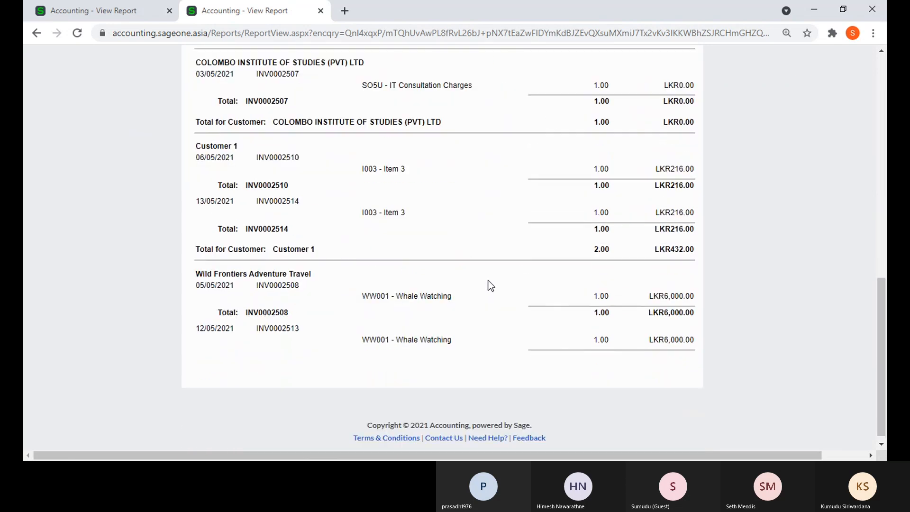
scroll(212, 146, up, 2)
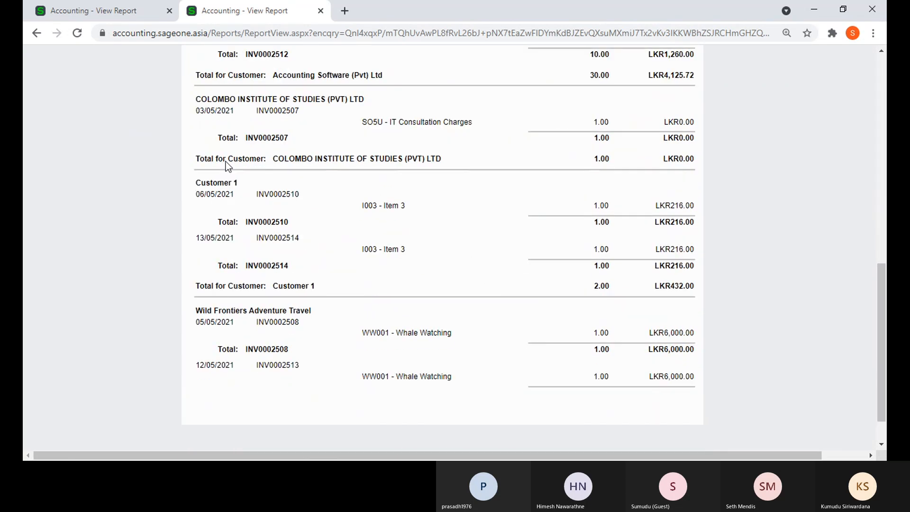
Open the Sales by Sales Rep report options in the browser tab showing the summary Sales By Customer report
scroll(212, 146, up, 10)
click(169, 88)
mouse_move(182, 154)
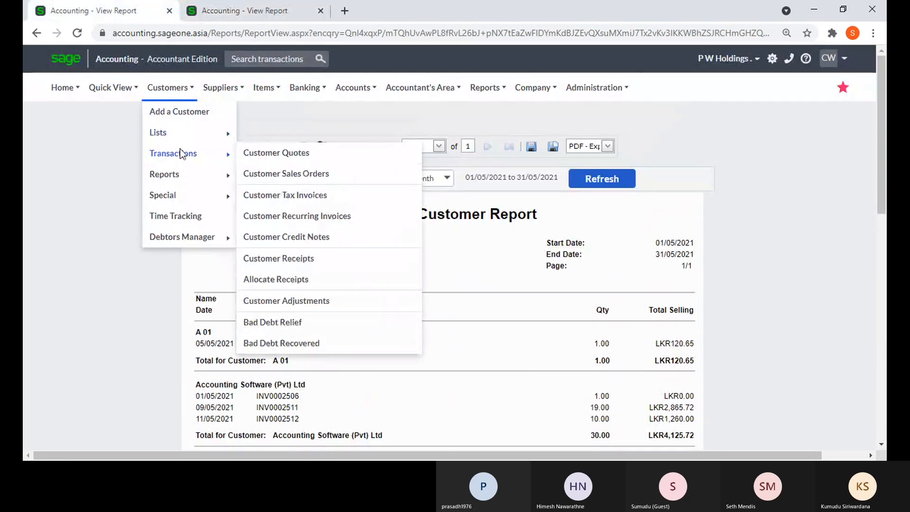
mouse_move(181, 176)
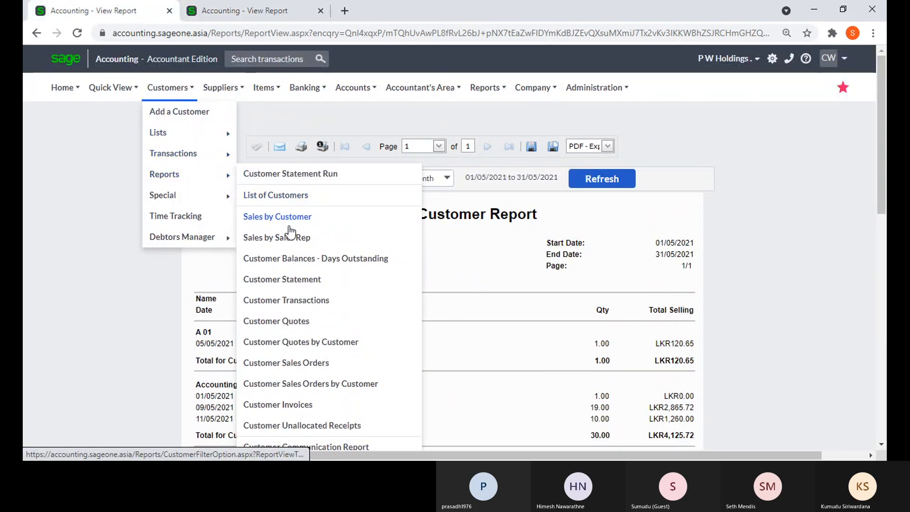
click(294, 242)
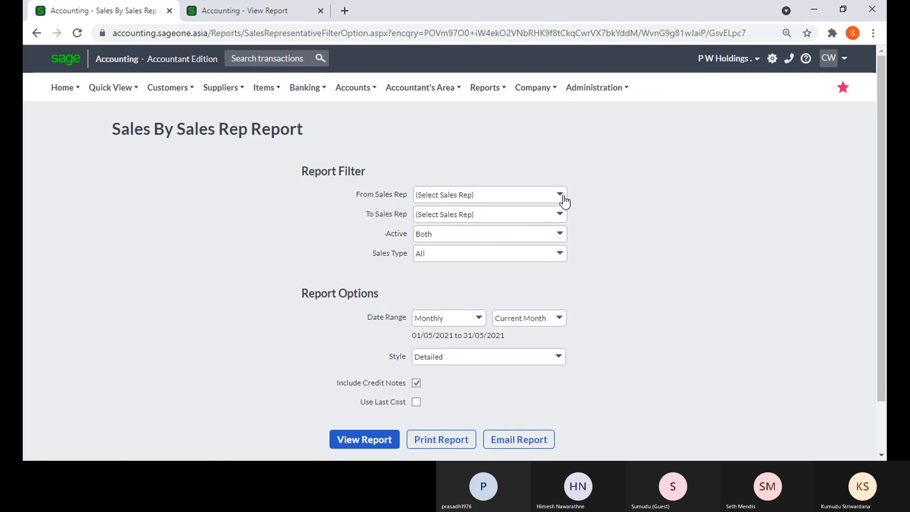
Review the choices offered for the sales rep, sales type and date range in the Sales By Sales Rep report options
click(560, 195)
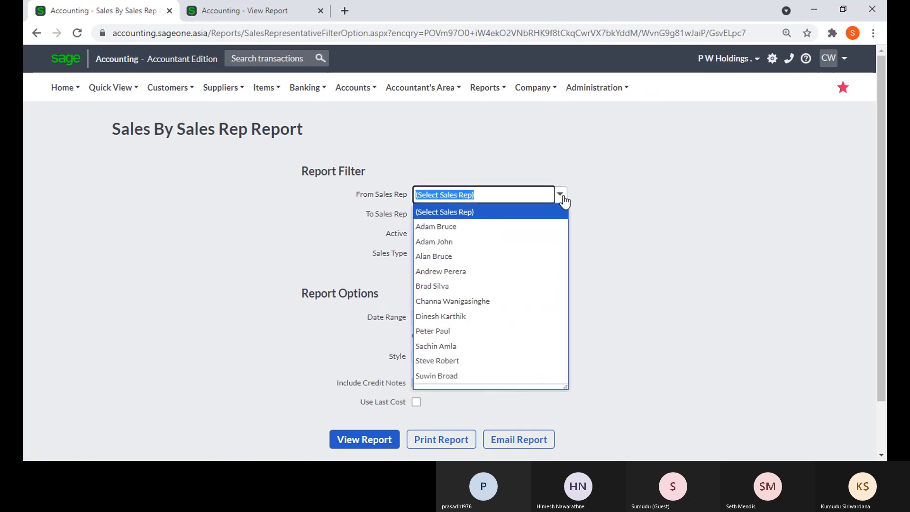
click(572, 193)
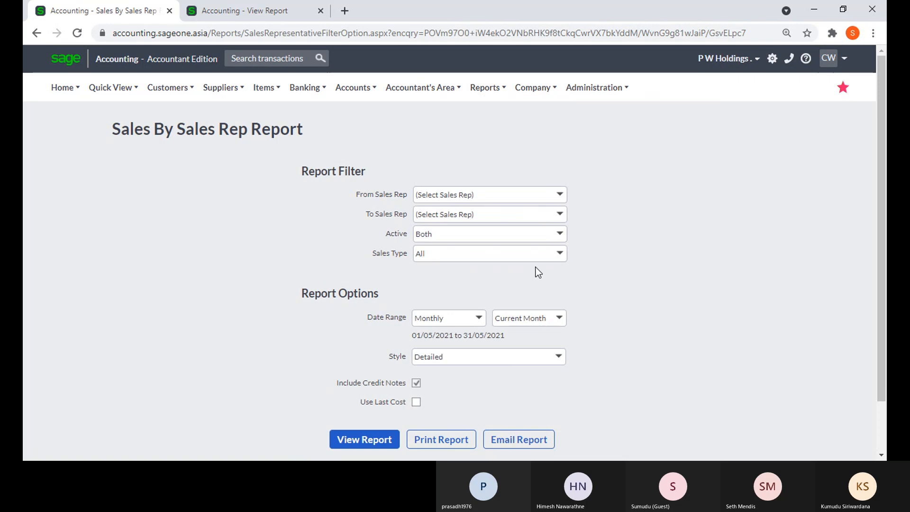
scroll(453, 281, down, 2)
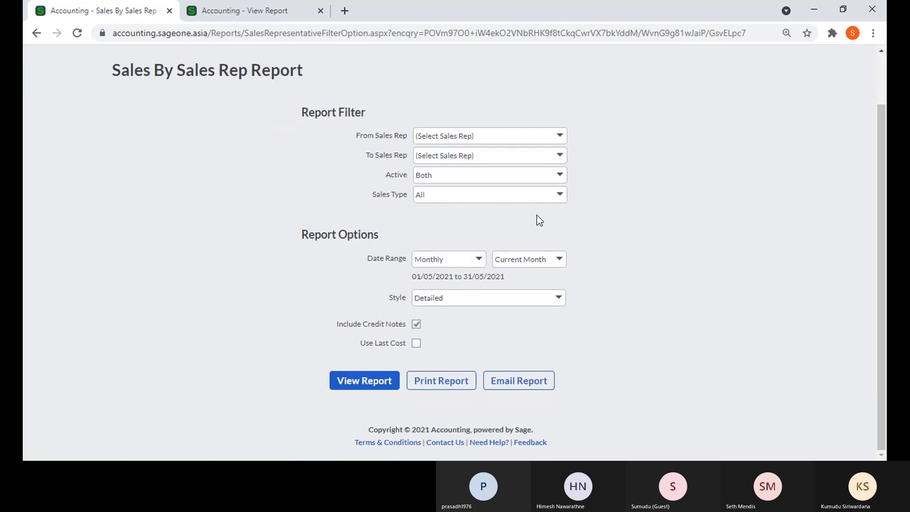
click(559, 202)
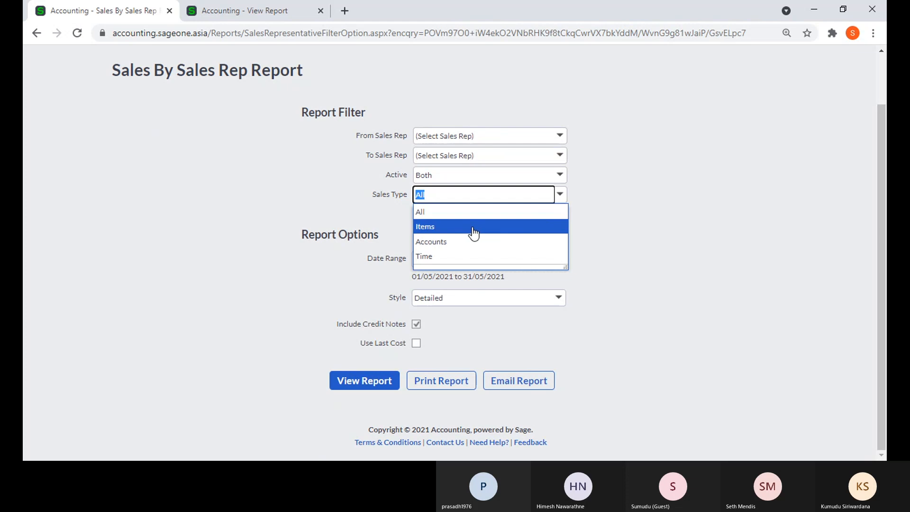
click(648, 234)
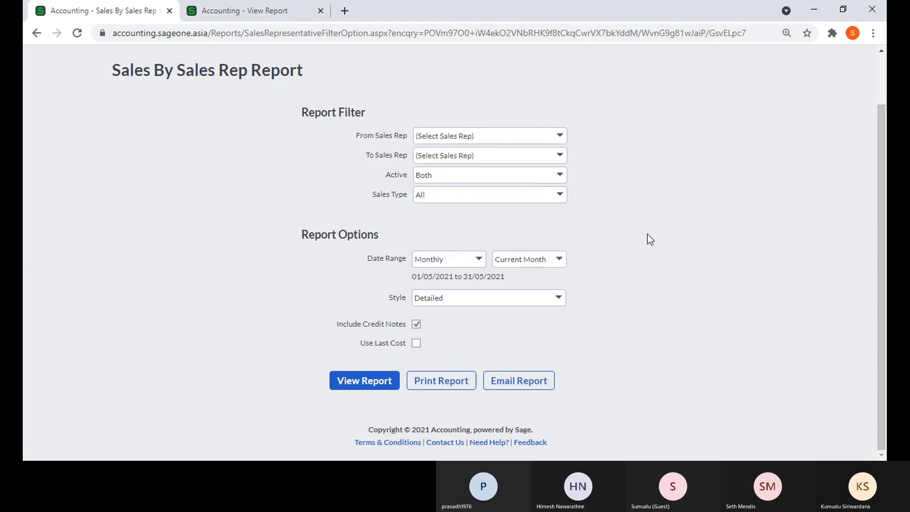
click(562, 202)
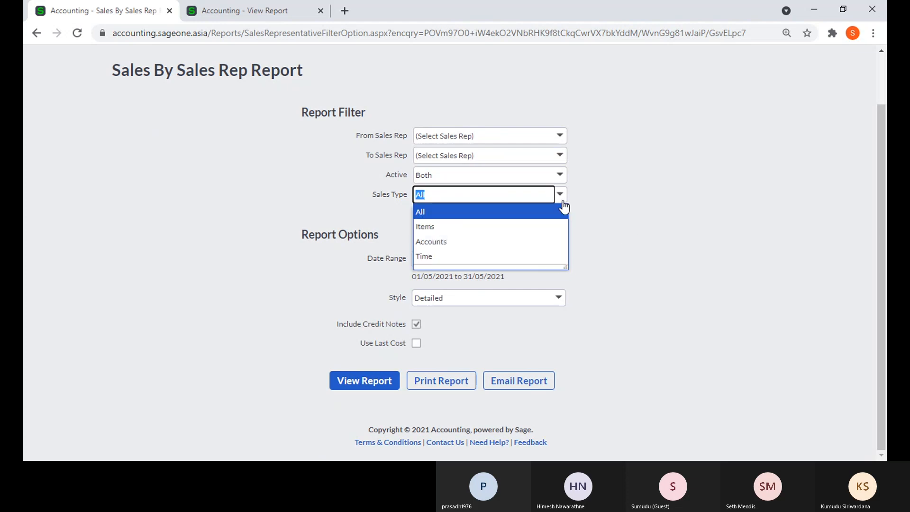
click(613, 206)
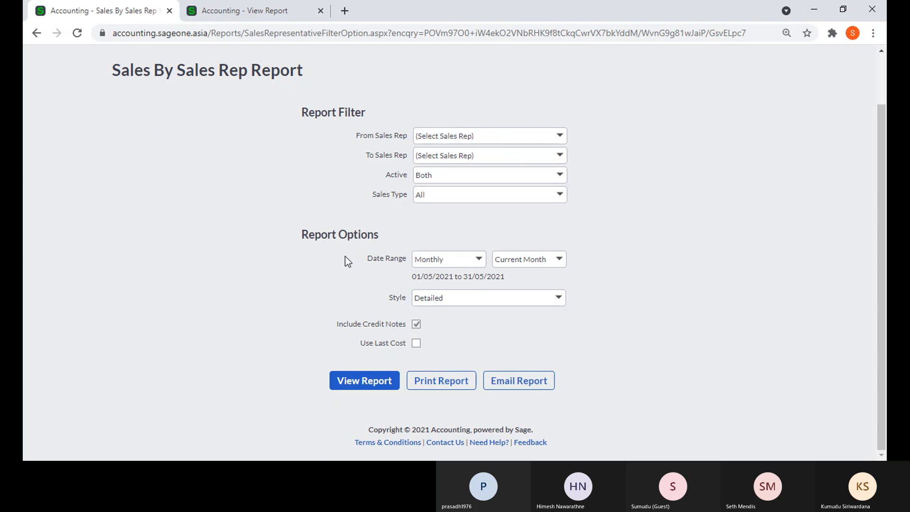
click(480, 260)
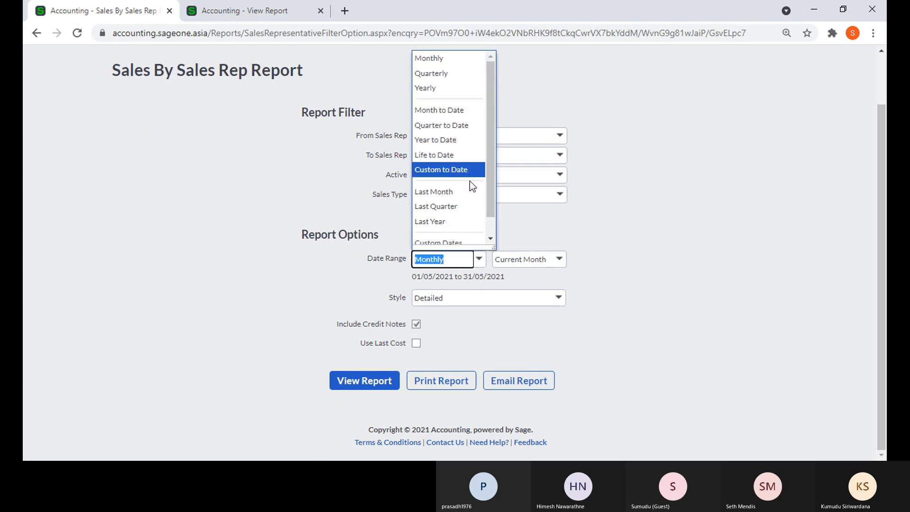
click(681, 241)
Set the style to Summary and view the Sales By Sales Rep report for the current month
click(565, 301)
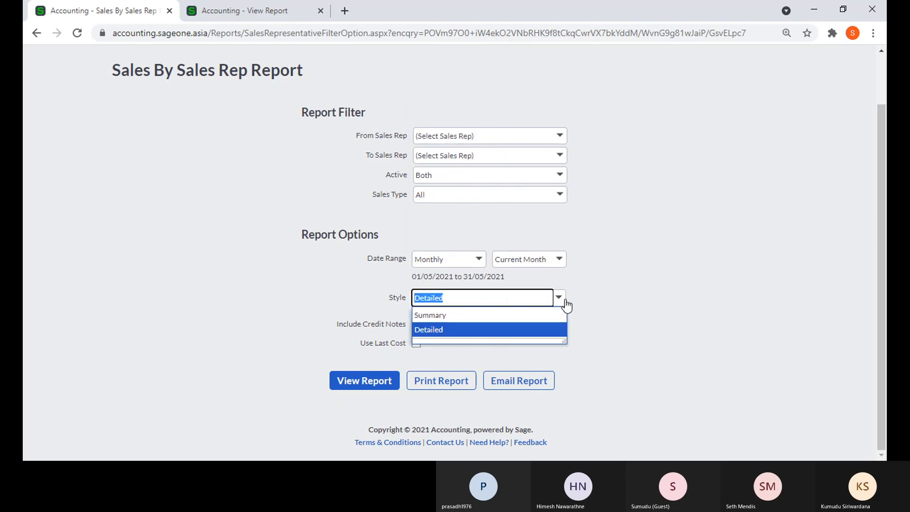
click(537, 316)
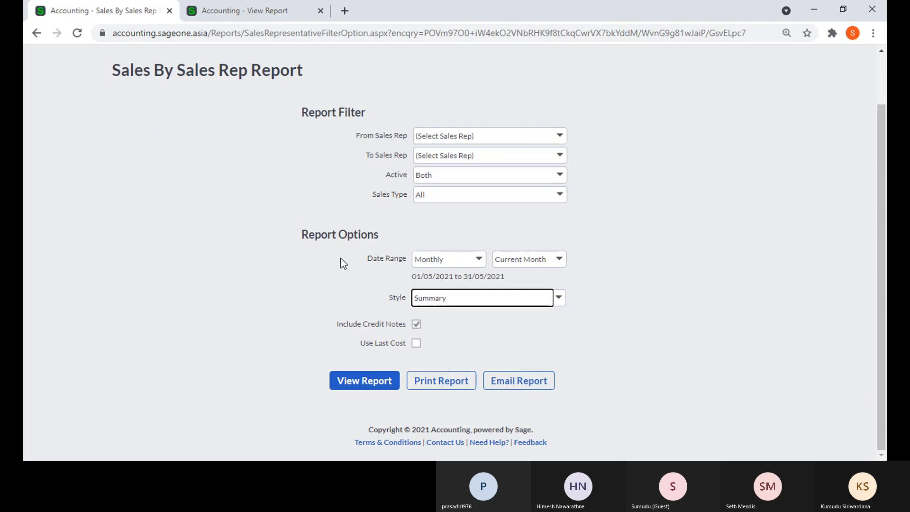
click(381, 392)
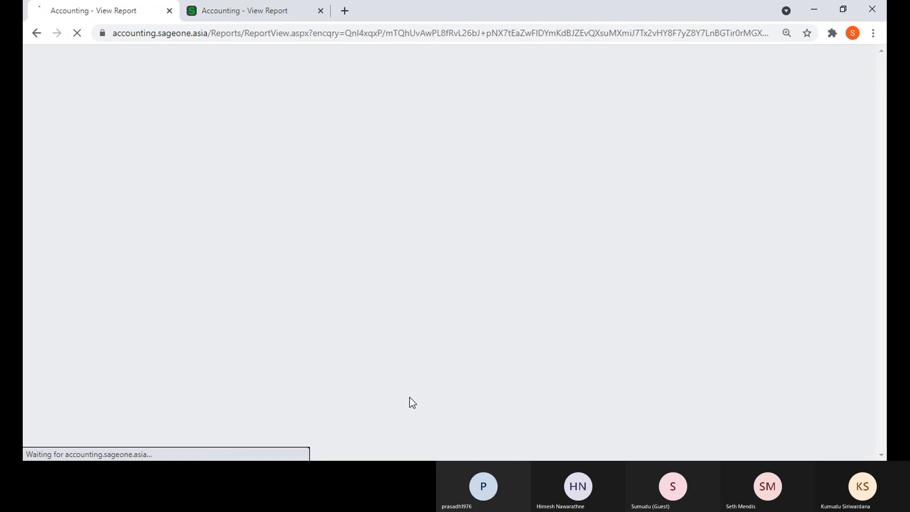
scroll(260, 214, down, 3)
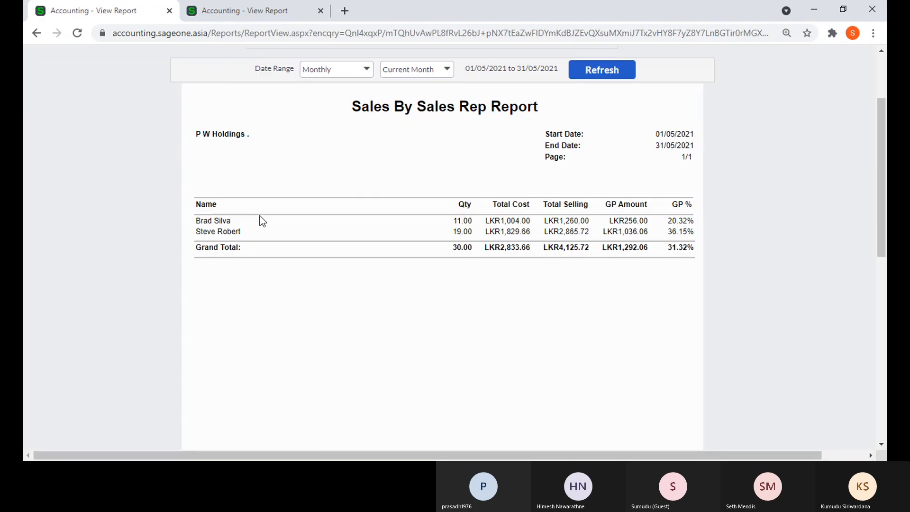
scroll(343, 280, up, 1)
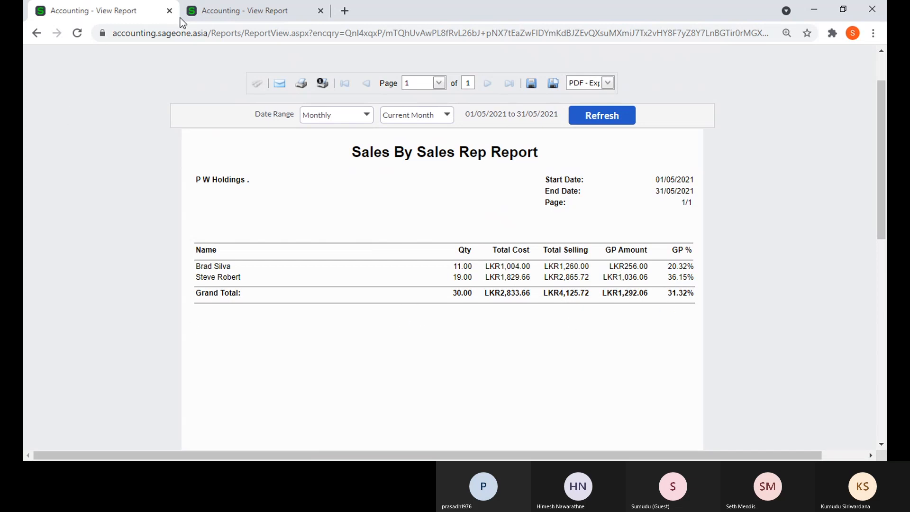
Open the Sales by Sales Rep report options in the browser tab showing the detailed Sales By Customer report
click(207, 16)
scroll(167, 121, up, 8)
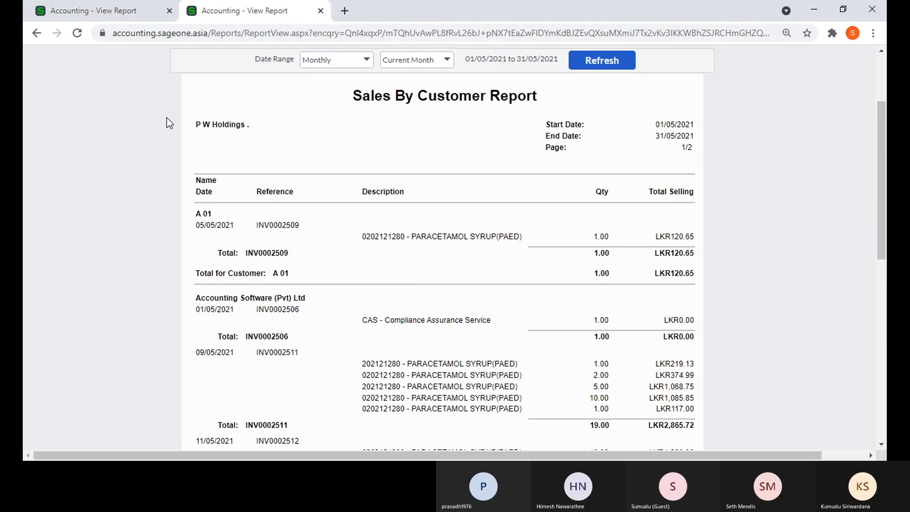
mouse_move(166, 93)
mouse_move(173, 174)
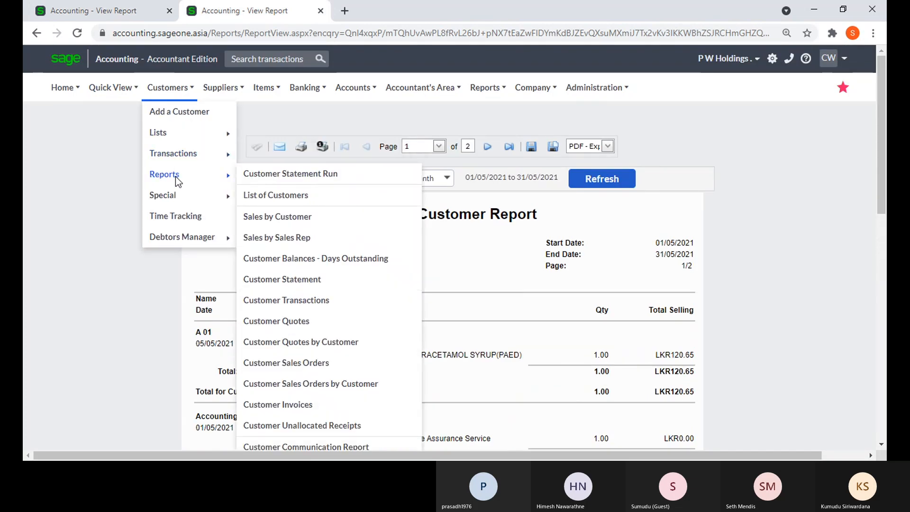
click(307, 243)
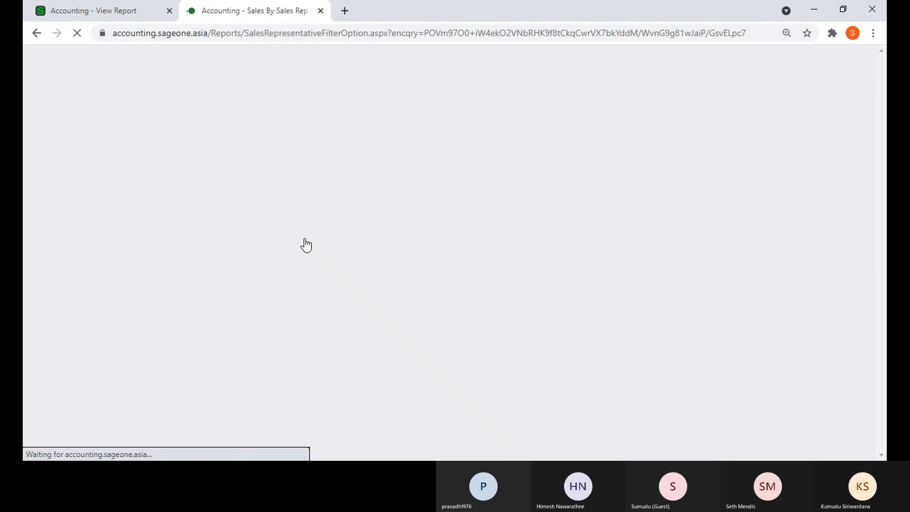
scroll(506, 367, down, 1)
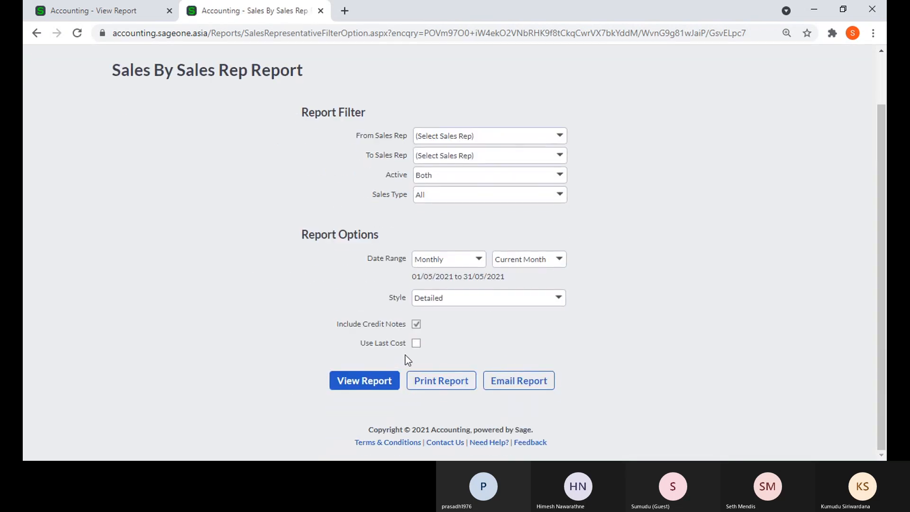
Duplicate the Sales By Sales Rep options tab and open the List of Items in the copy
click(85, 14)
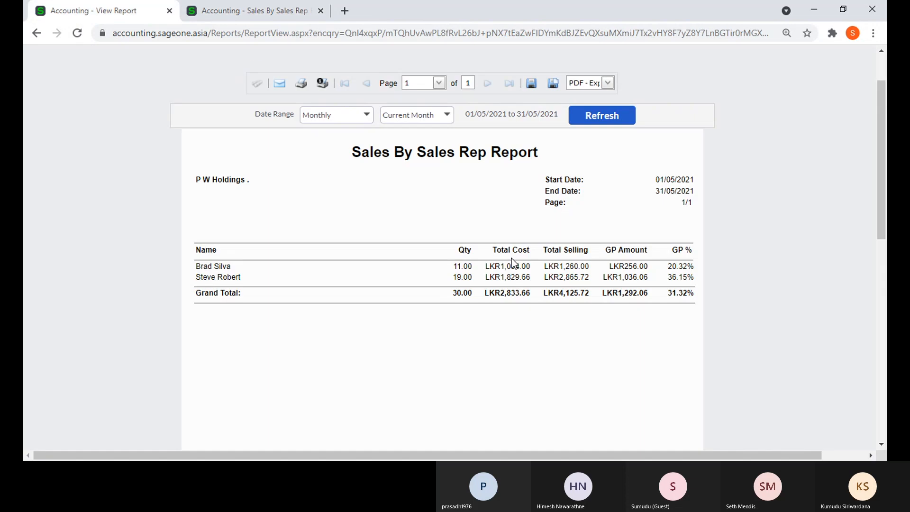
click(203, 12)
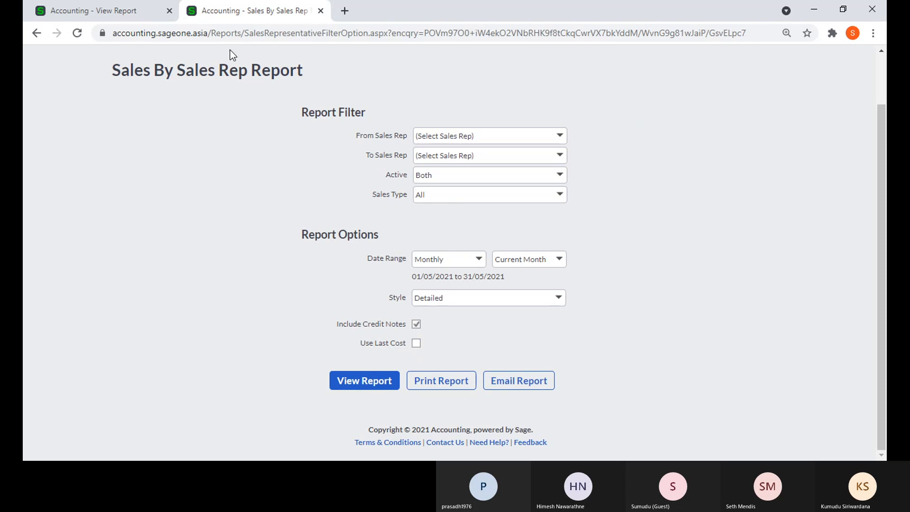
right_click(228, 13)
click(262, 89)
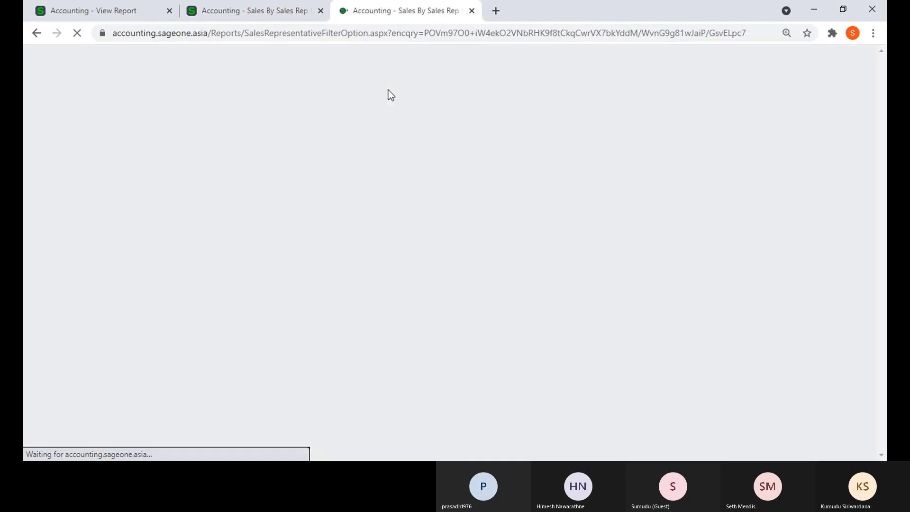
mouse_move(260, 89)
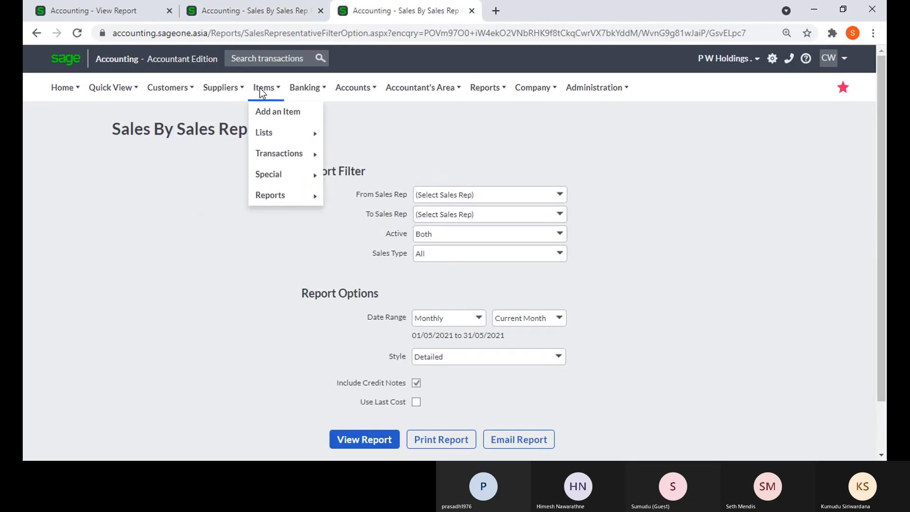
mouse_move(266, 139)
click(347, 133)
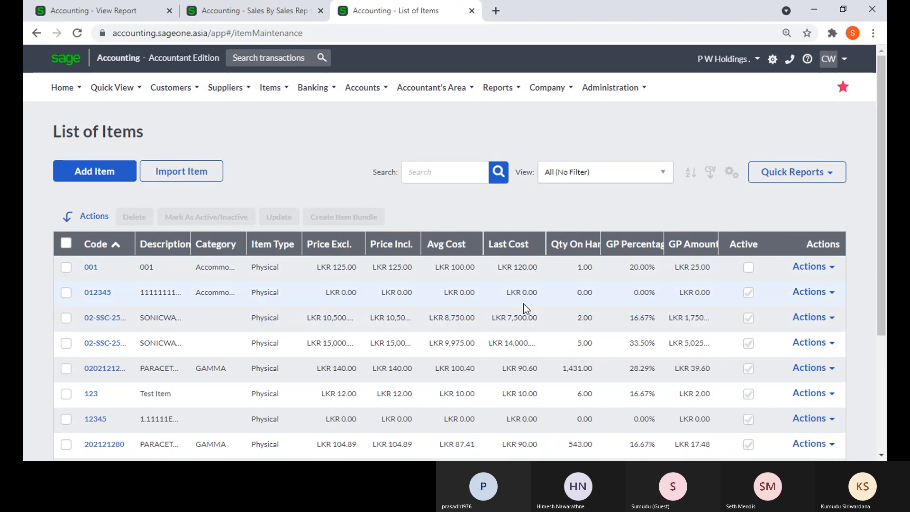
Compare the Use Last Cost option with the summary report's Total Cost column and the item list's average and last costs
click(214, 17)
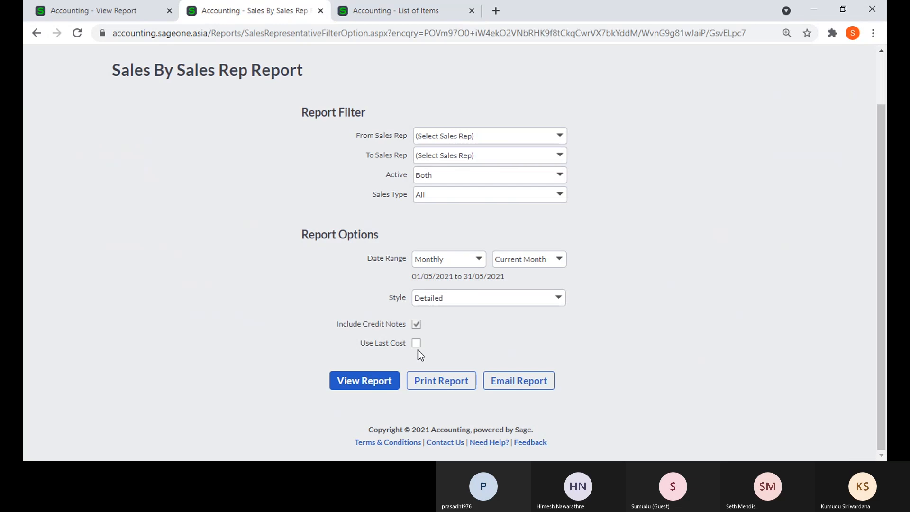
click(136, 15)
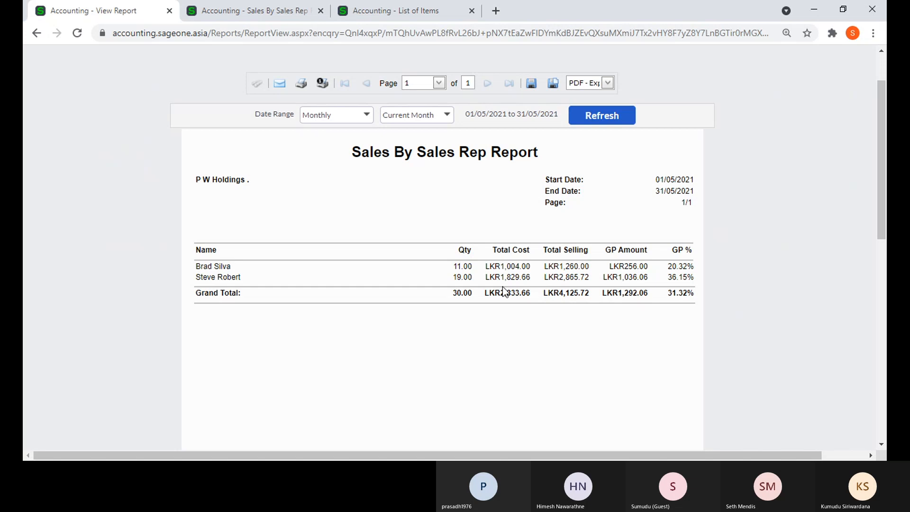
click(244, 12)
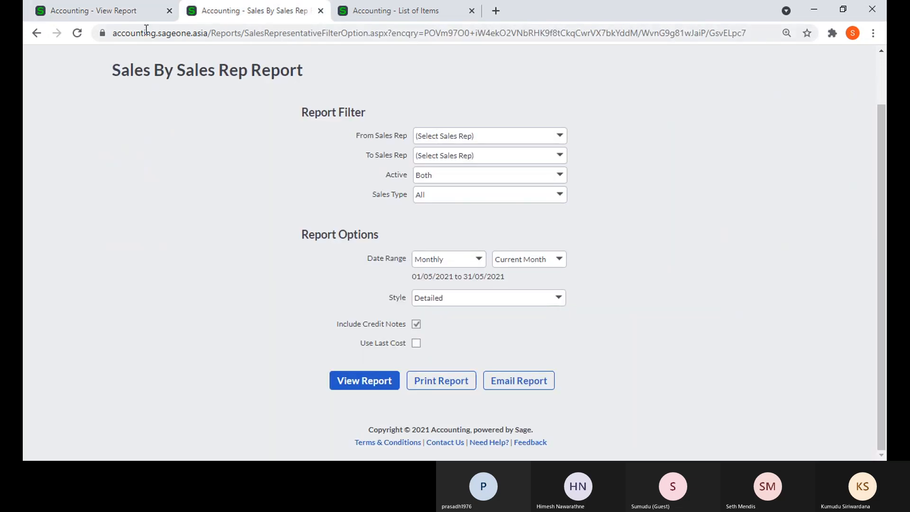
click(137, 18)
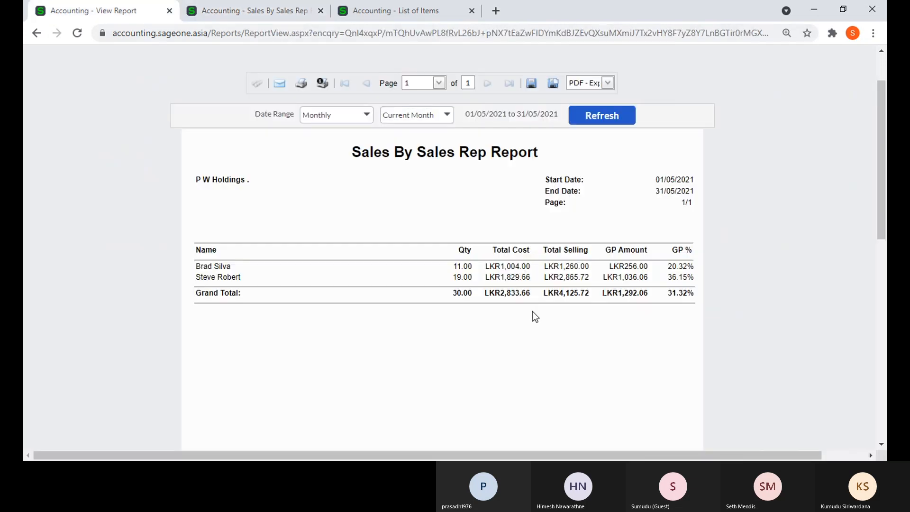
click(414, 15)
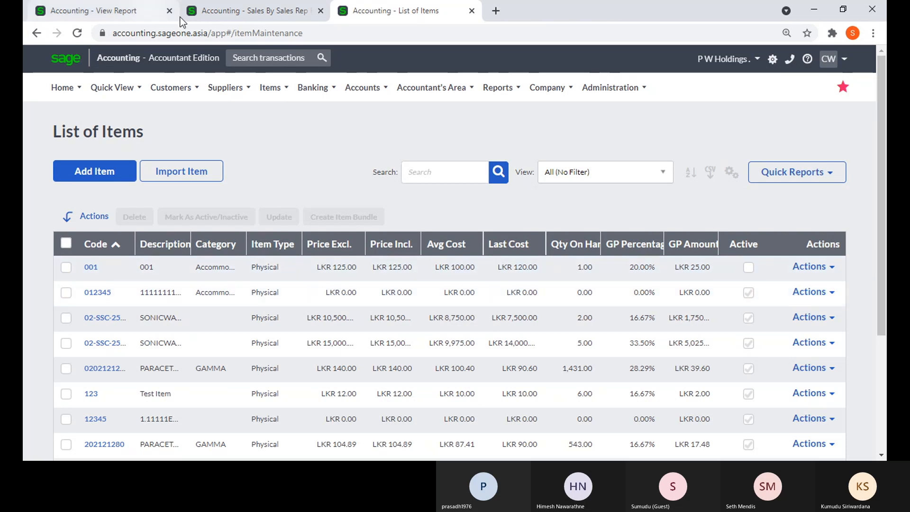
click(241, 10)
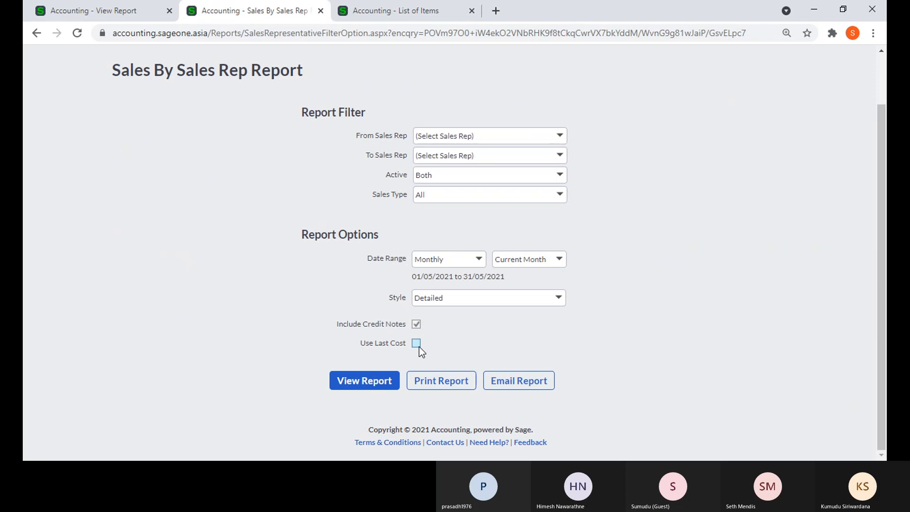
click(95, 17)
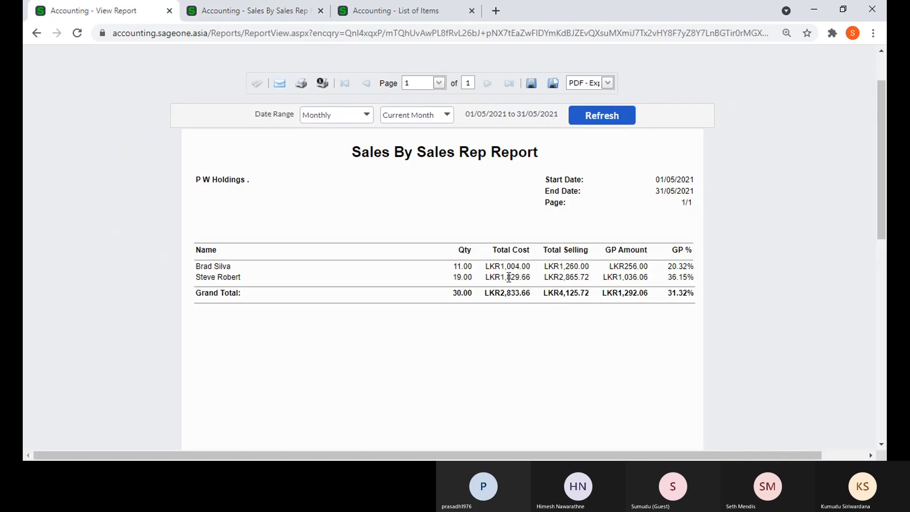
View the Sales By Sales Rep report in Detailed style for the current month, without using last cost
click(231, 17)
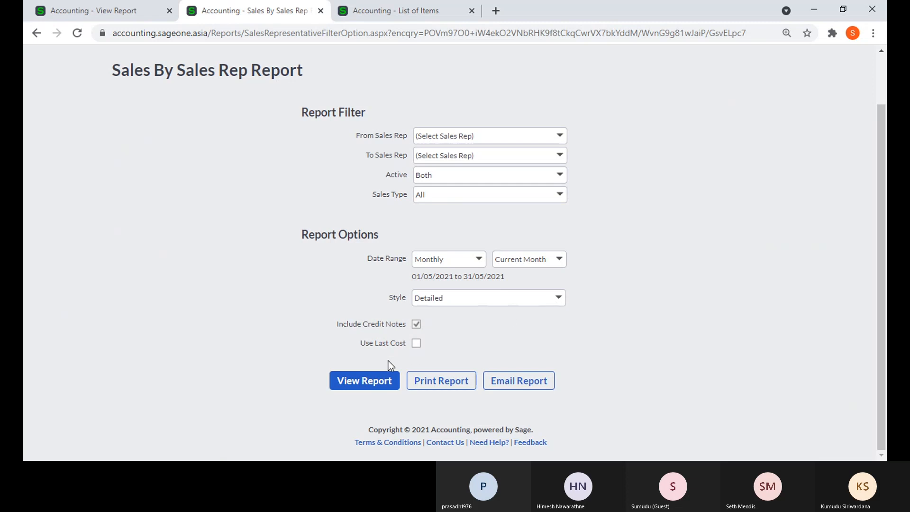
click(385, 381)
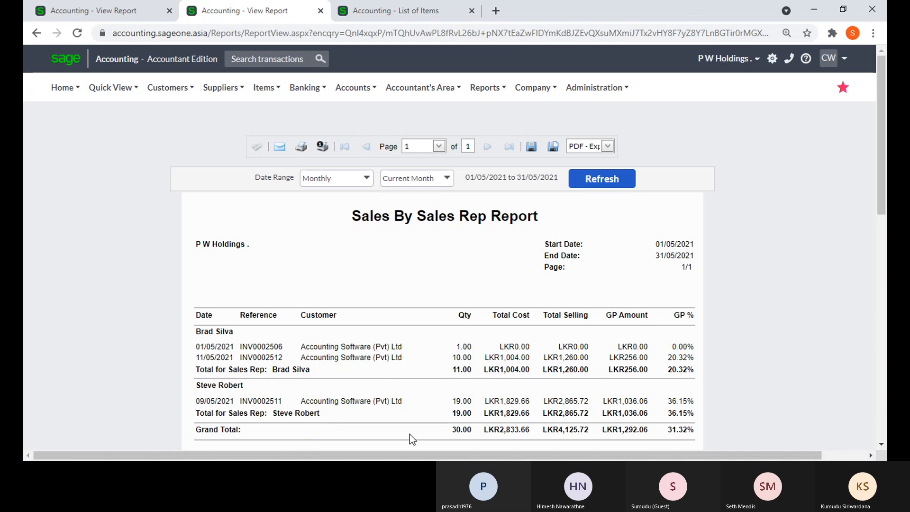
scroll(407, 434, down, 3)
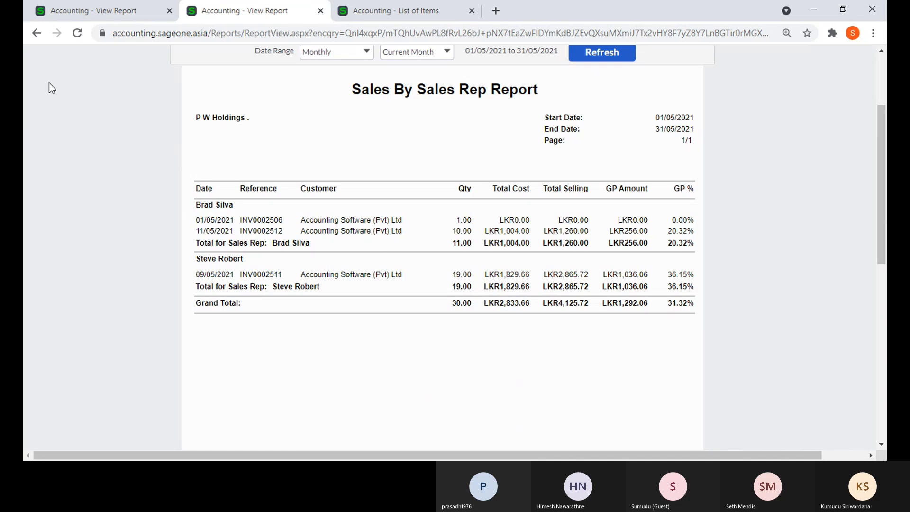
Compare the summary Sales By Sales Rep report with the detailed version in the second browser tab
click(79, 13)
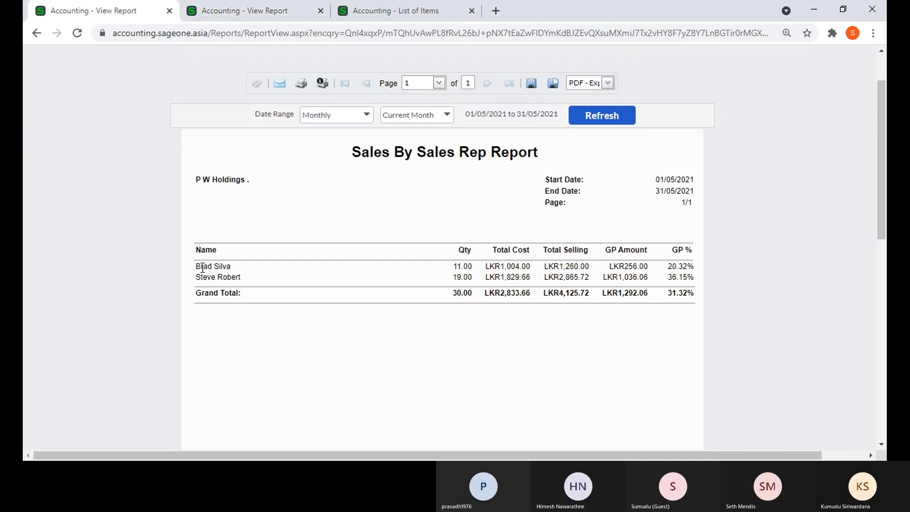
click(204, 13)
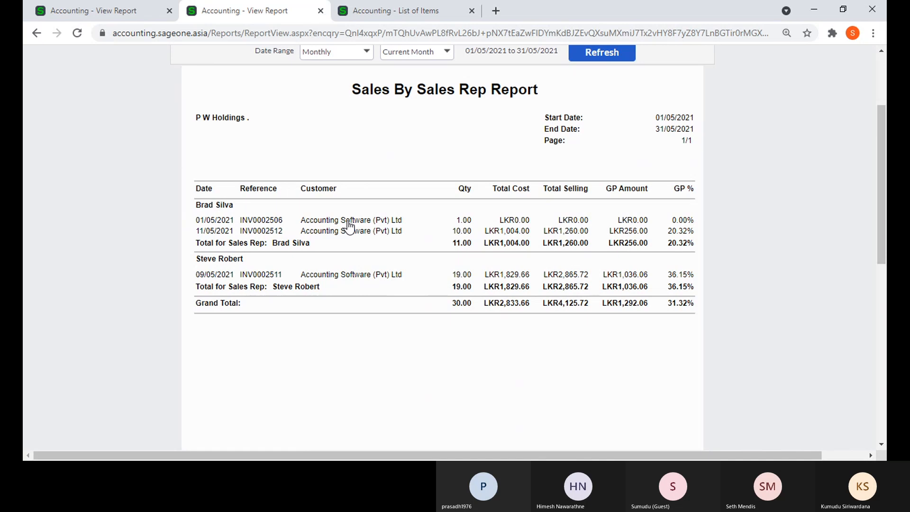
Reopen the Sales by Sales Rep report options from the customer reports in the tab showing the detailed report
scroll(341, 250, up, 3)
click(169, 87)
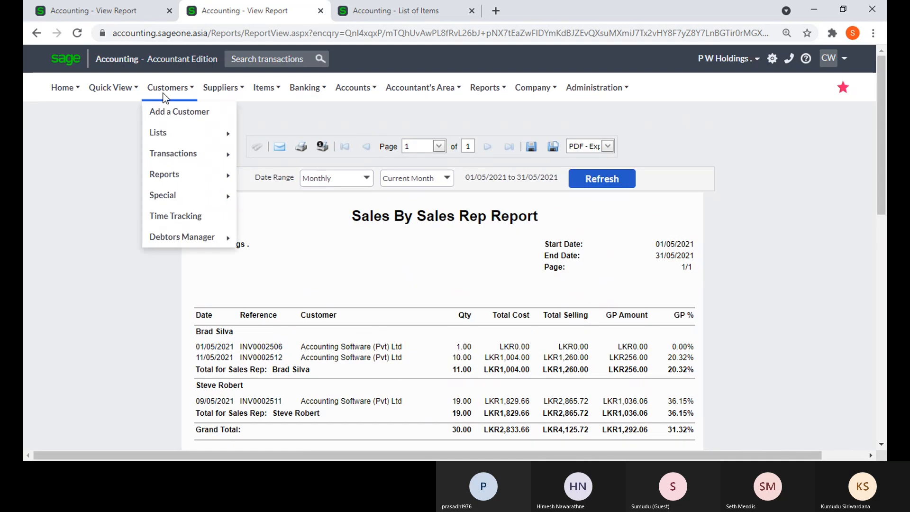
mouse_move(164, 142)
mouse_move(168, 177)
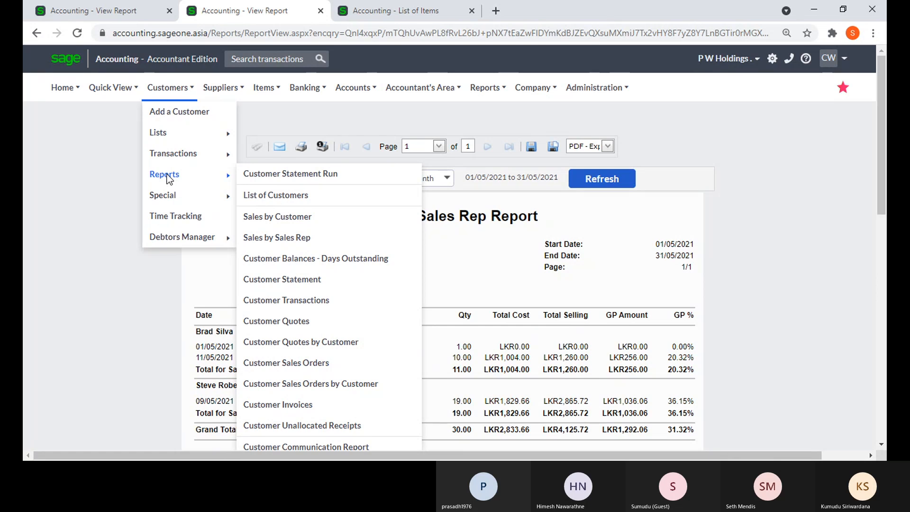
mouse_move(173, 88)
mouse_move(187, 155)
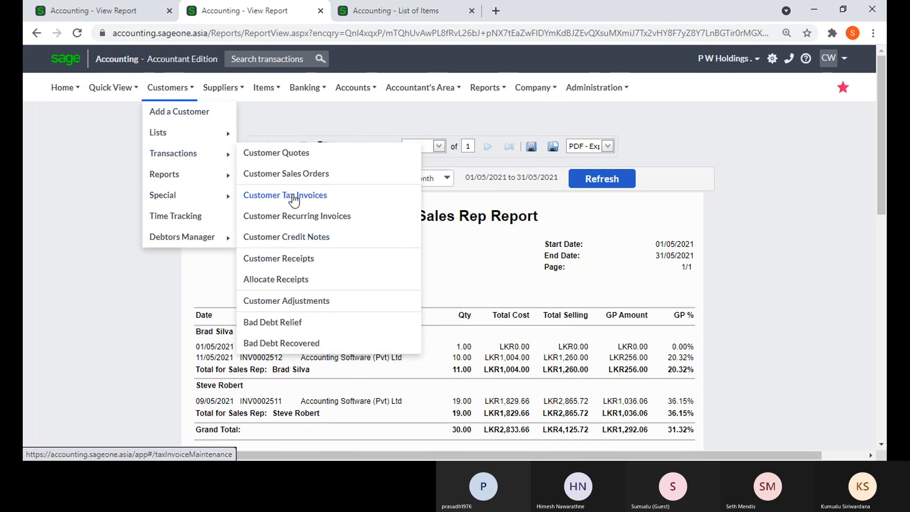
mouse_move(222, 175)
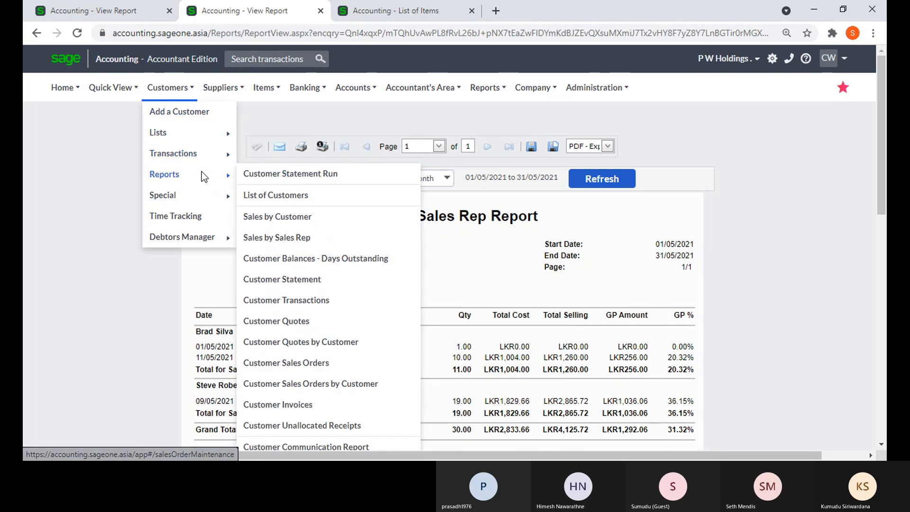
click(286, 239)
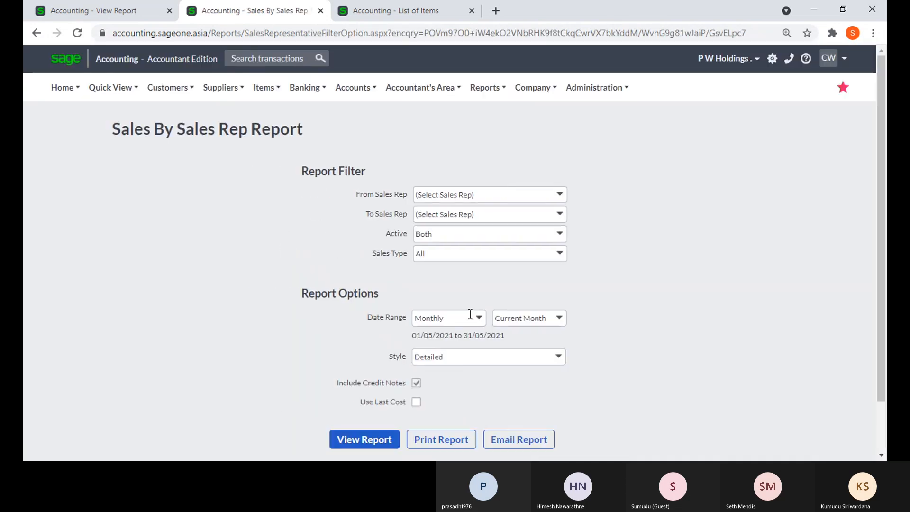
View the detailed Sales By Sales Rep report with a Yearly date range for the current year
click(479, 325)
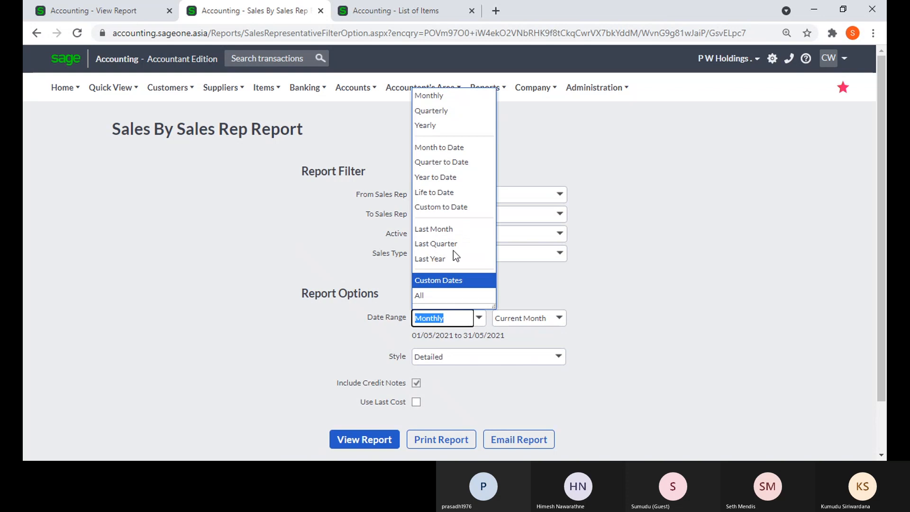
click(463, 127)
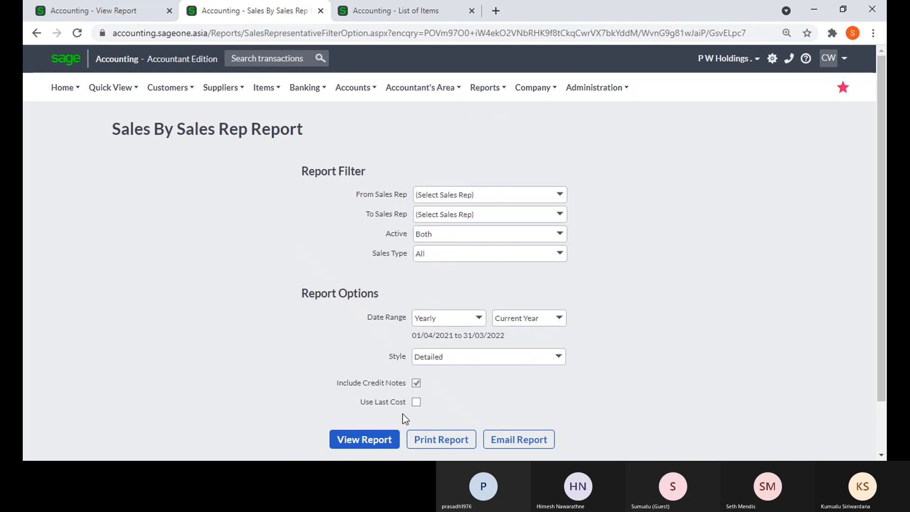
click(385, 438)
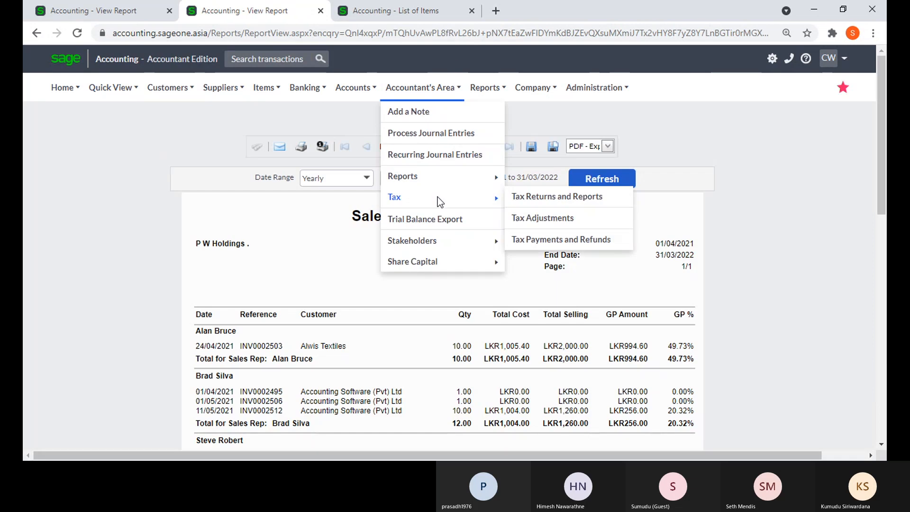
scroll(341, 223, down, 3)
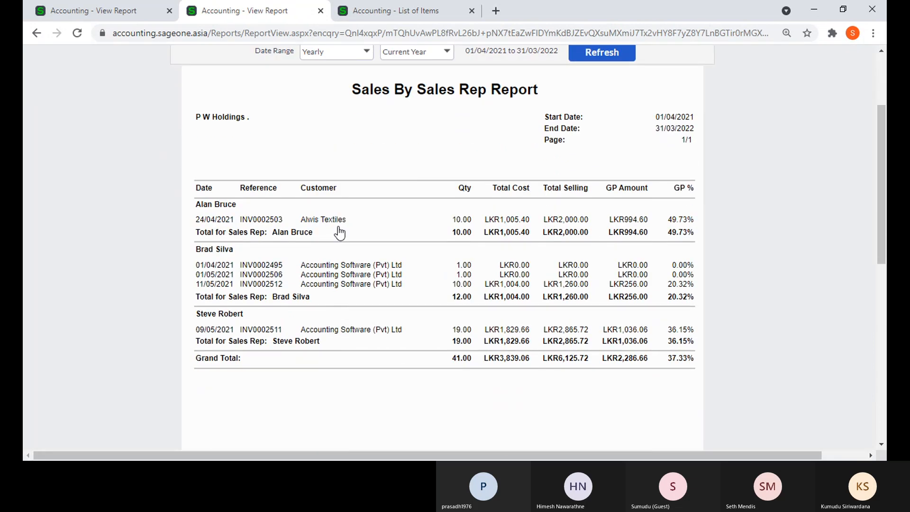
Refresh the detailed Sales By Sales Rep report for Last Year and look through its transactions
scroll(340, 232, up, 2)
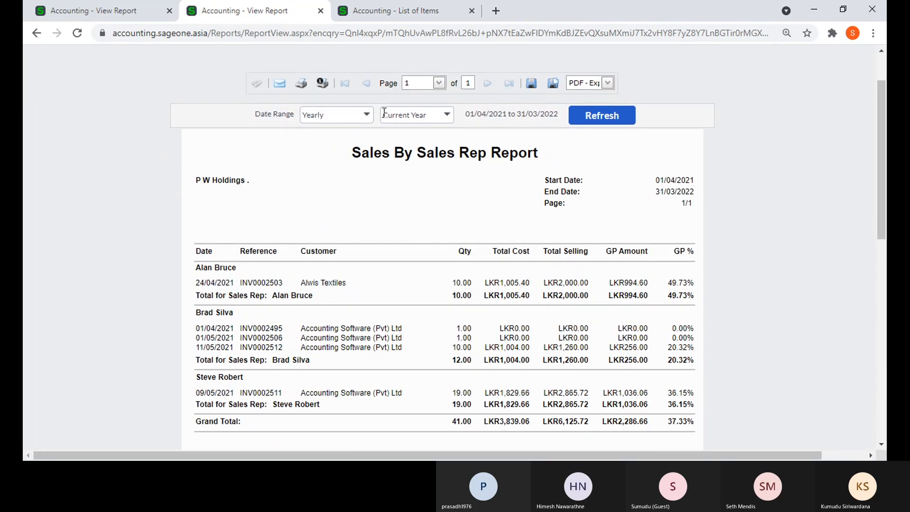
click(447, 115)
click(419, 148)
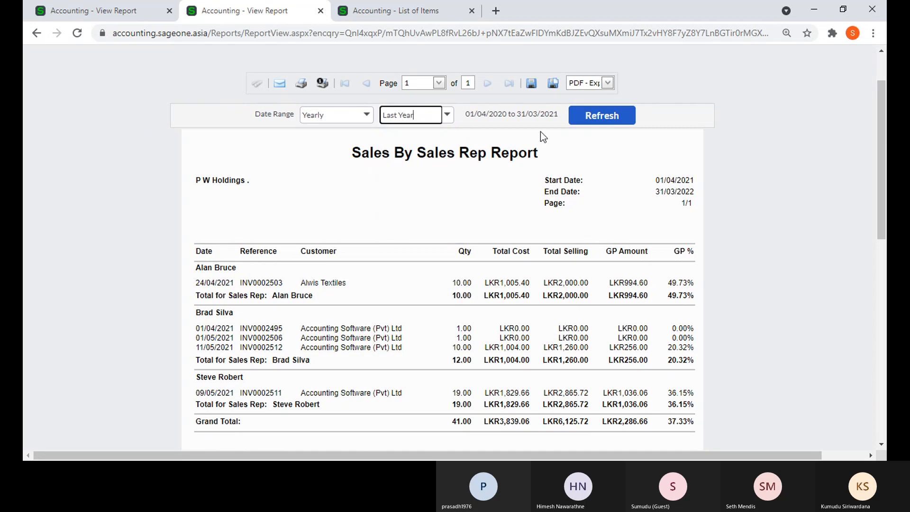
click(610, 119)
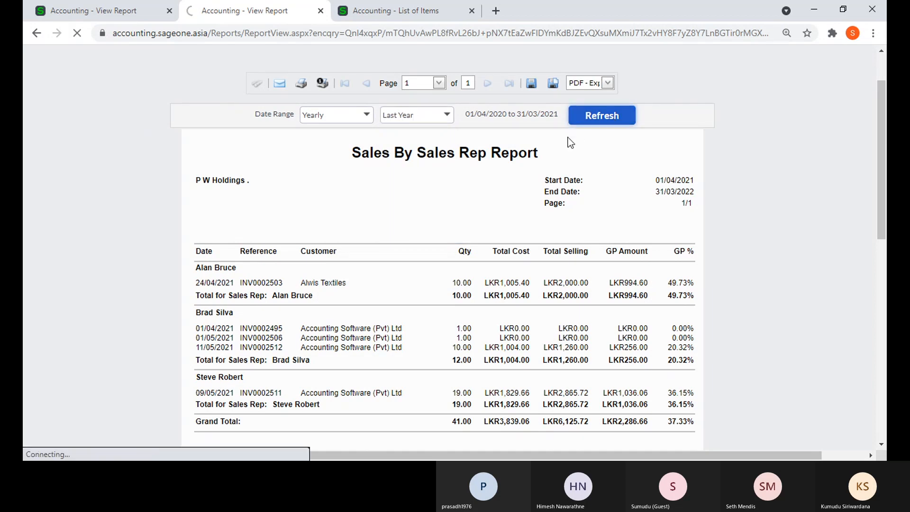
scroll(567, 138, down, 5)
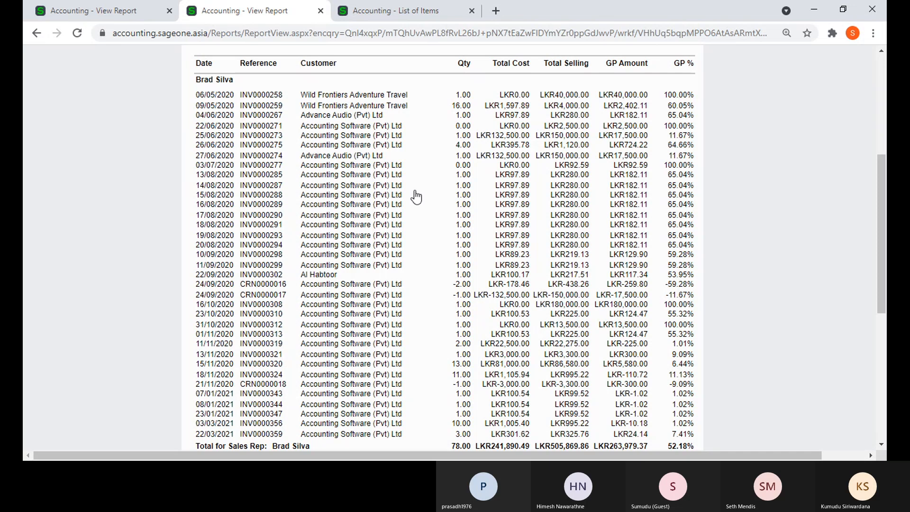
Open the Customer Balances - Days Outstanding report options in the first browser tab and close the other two tabs
click(396, 16)
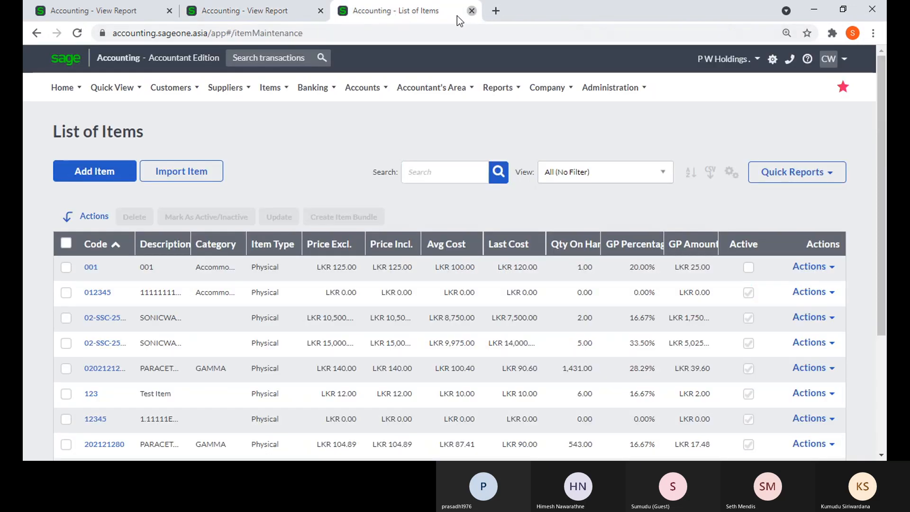
click(471, 11)
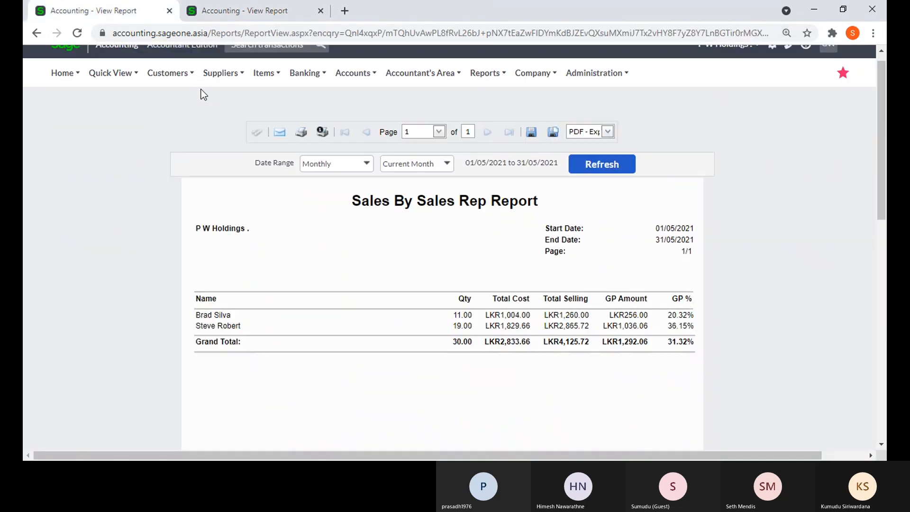
mouse_move(168, 87)
mouse_move(181, 172)
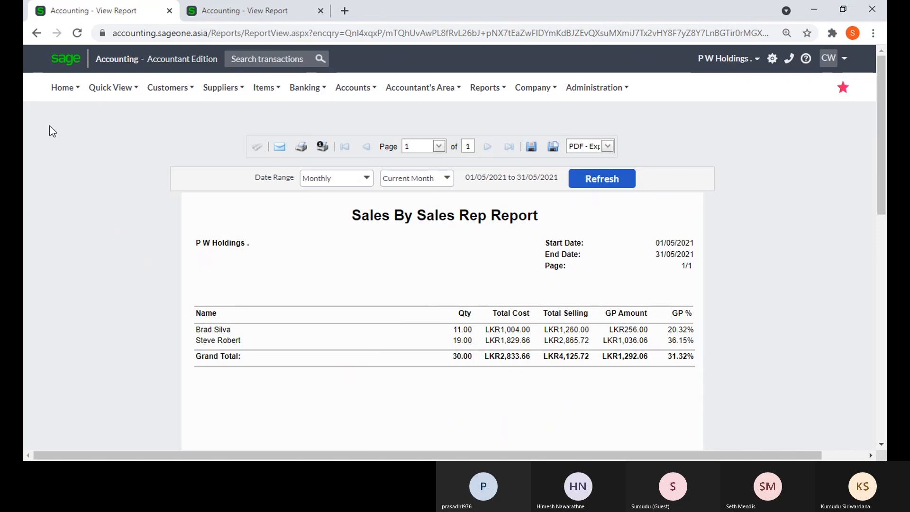
click(161, 83)
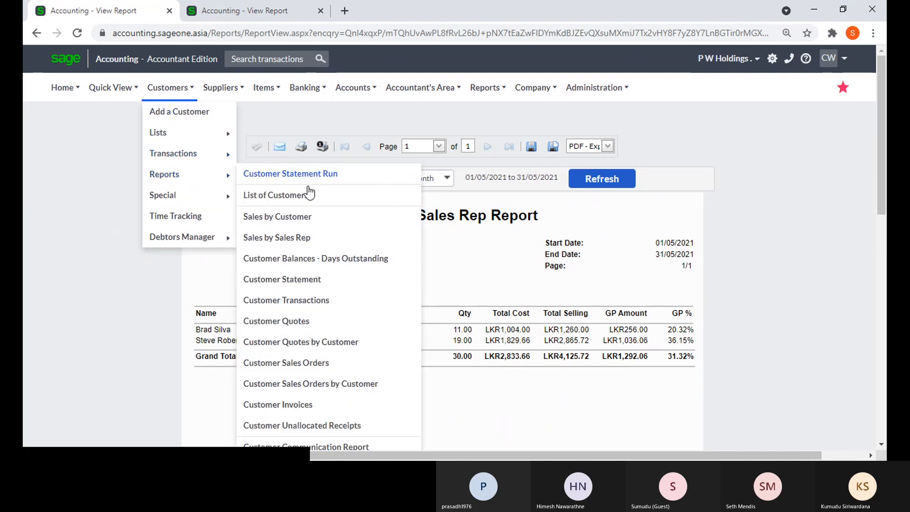
click(302, 265)
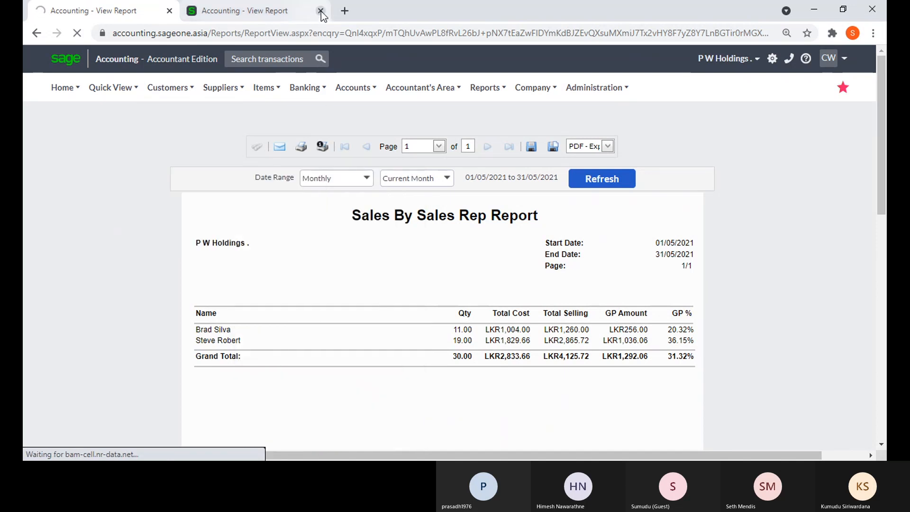
click(321, 11)
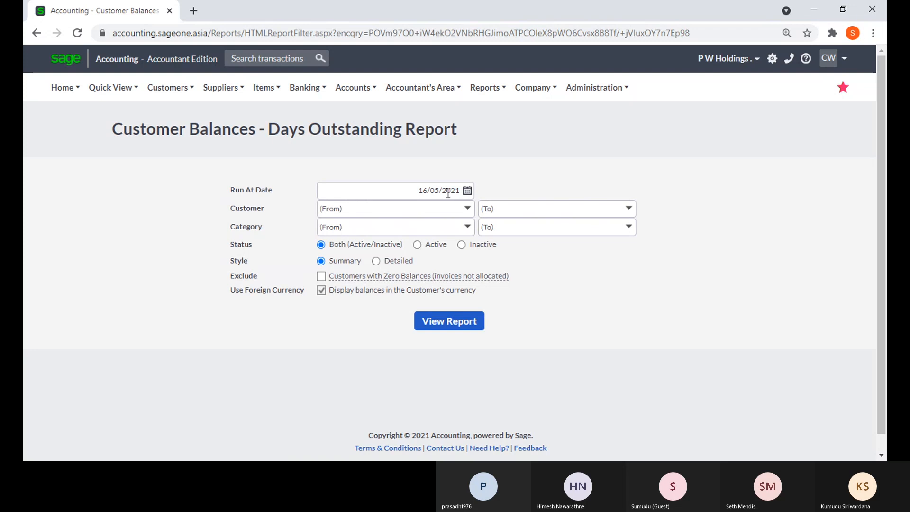
Look through the choices offered by the Customer and Category range filters without changing them
click(468, 211)
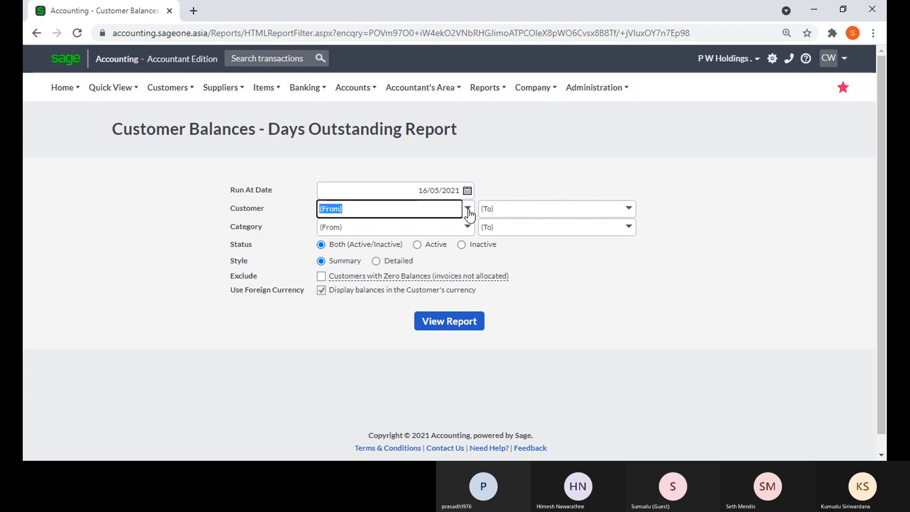
click(469, 211)
click(469, 214)
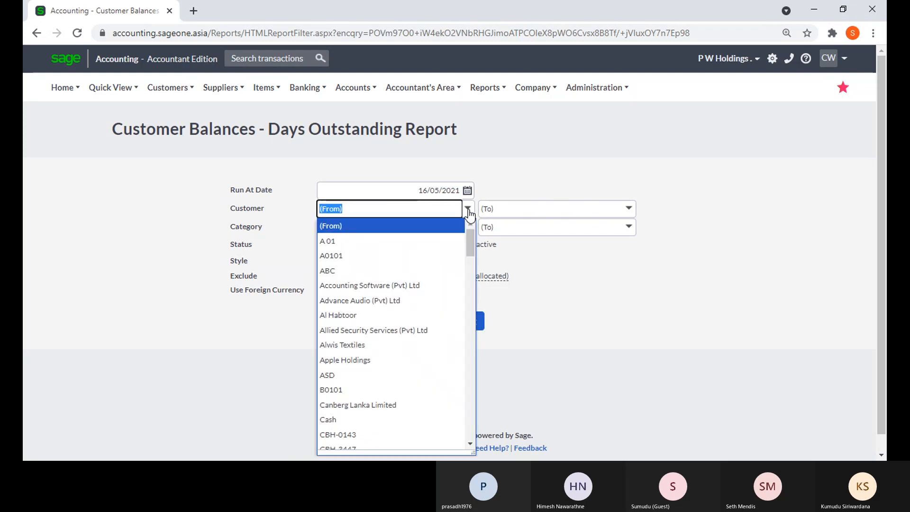
click(506, 181)
click(468, 228)
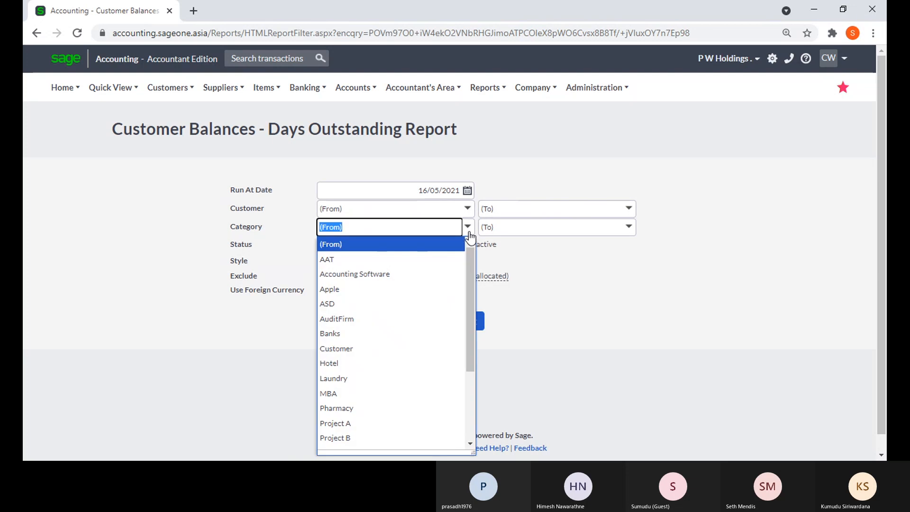
click(520, 253)
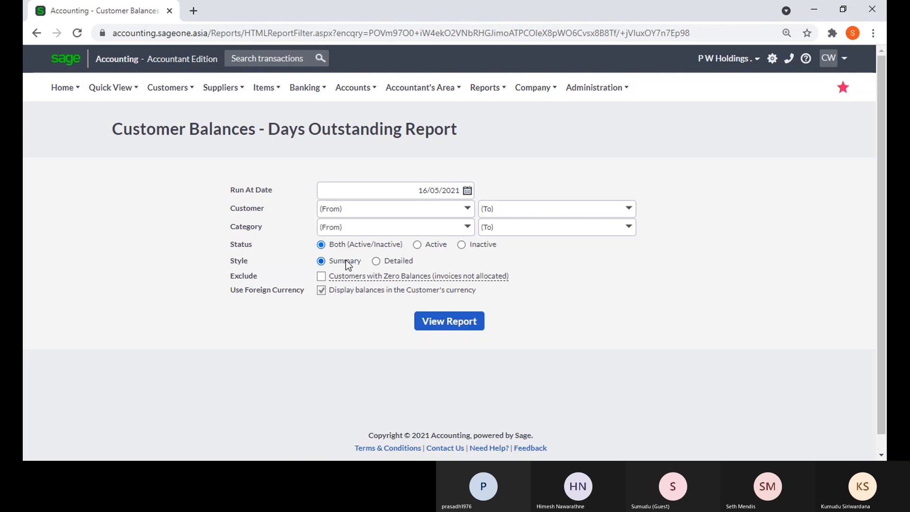
View the Customer Balances - Days Outstanding report in Summary style as at 16/05/2021 for all customers, and duplicate its browser tab
click(473, 327)
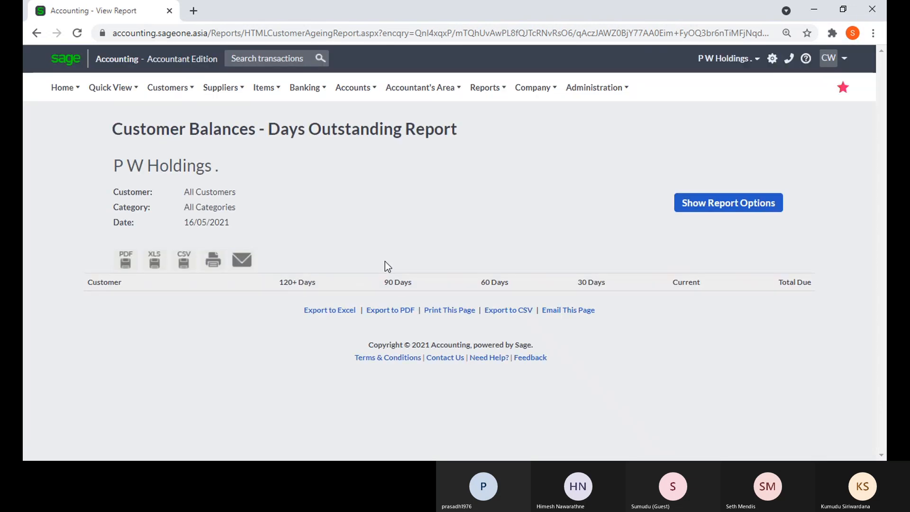
scroll(385, 261, down, 1)
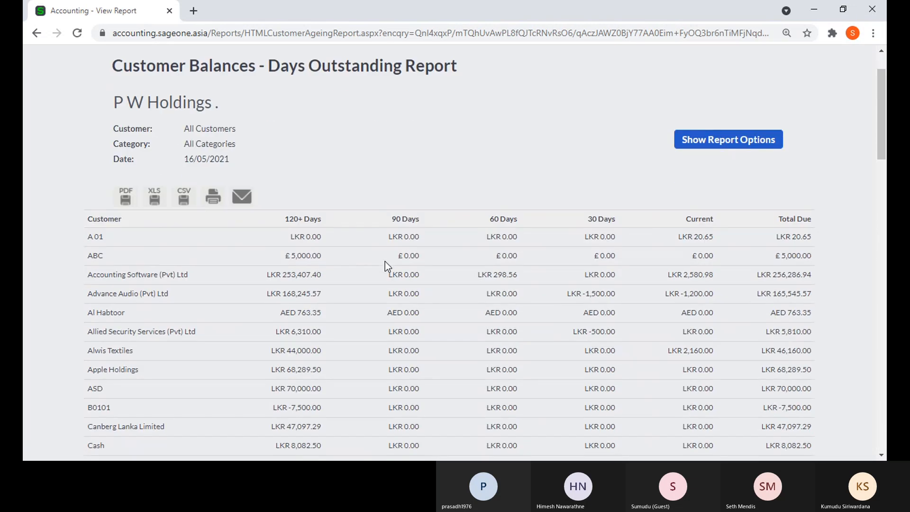
right_click(102, 6)
click(140, 81)
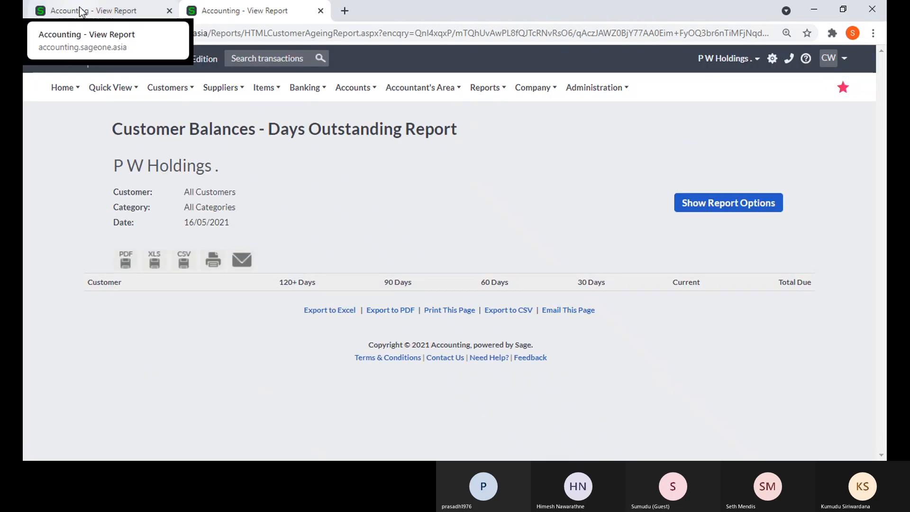
Review the customers' ageing columns and total due in the summary report in the original tab
click(82, 11)
scroll(346, 300, up, 1)
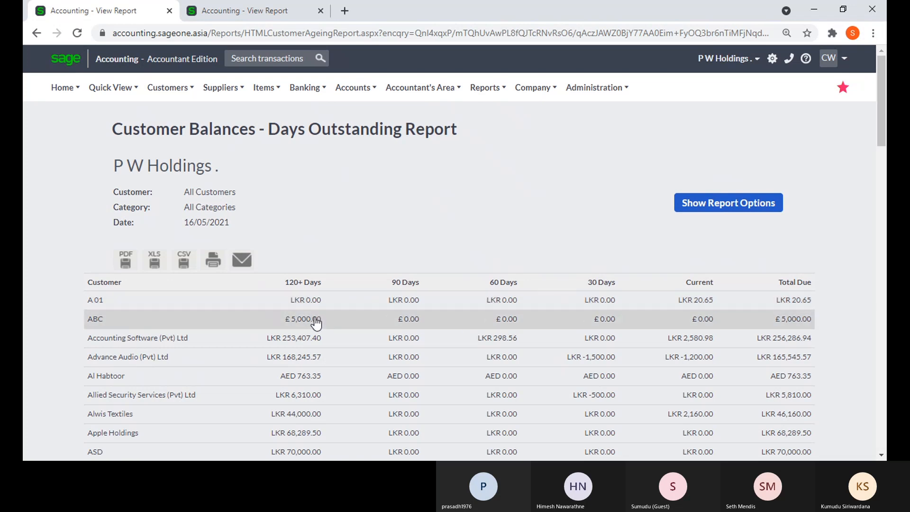
scroll(317, 323, down, 9)
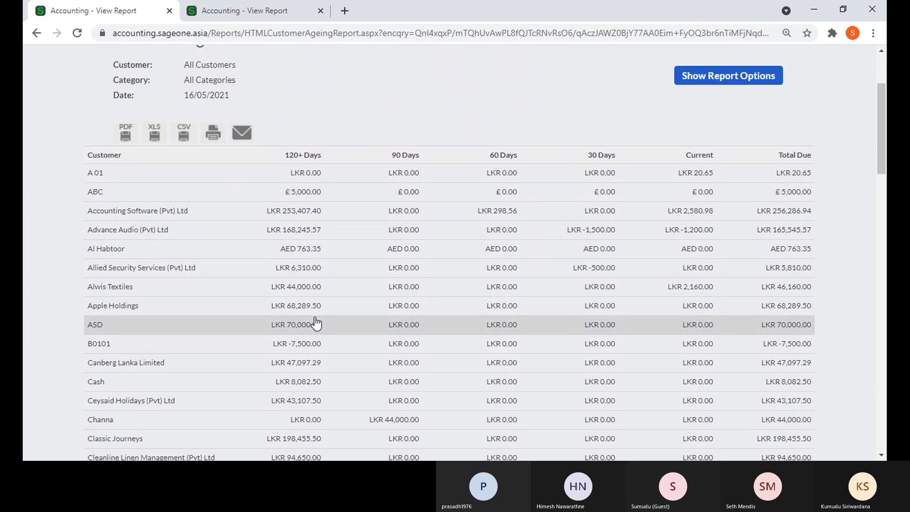
scroll(317, 323, up, 10)
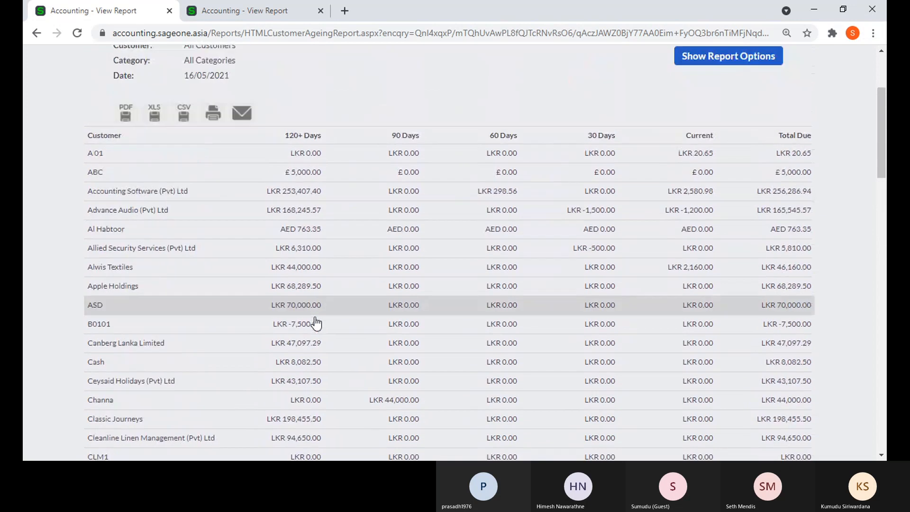
Refresh the Customer Balances - Days Outstanding report in Detailed style in the duplicated tab and examine the customers' transactions
click(229, 16)
click(695, 211)
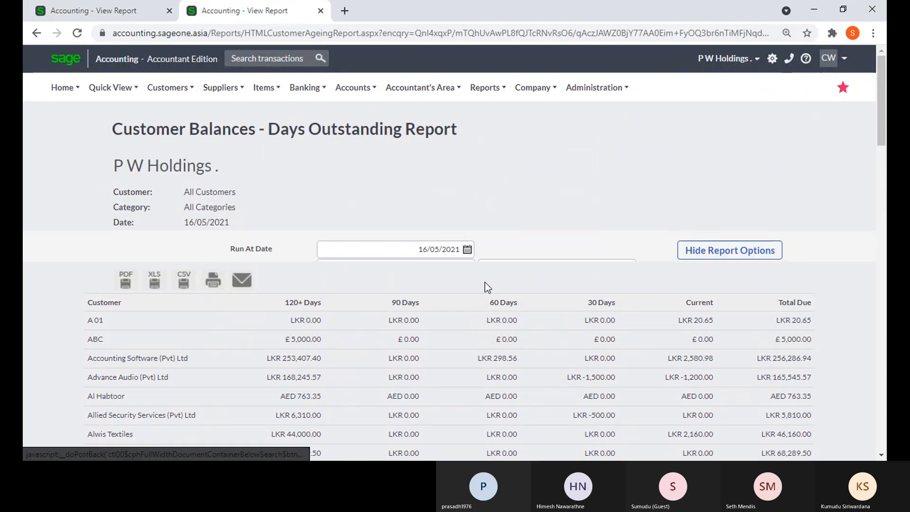
click(376, 274)
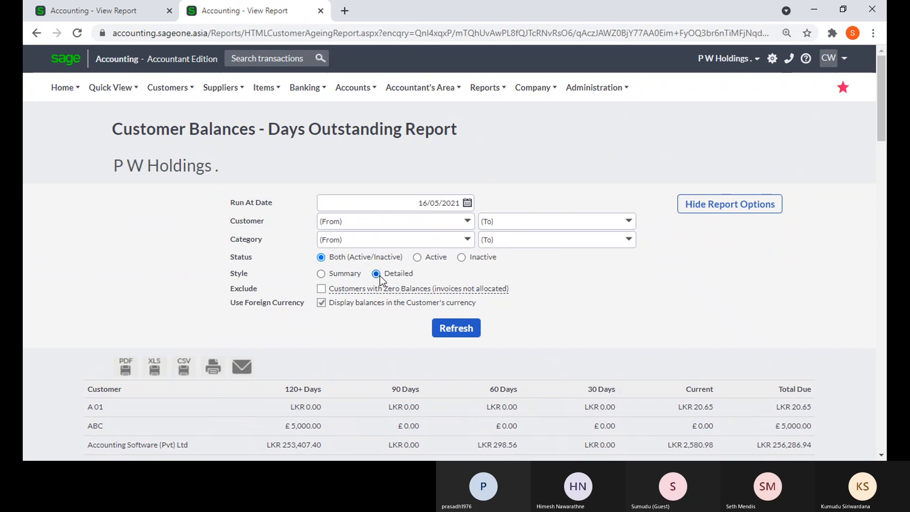
click(460, 331)
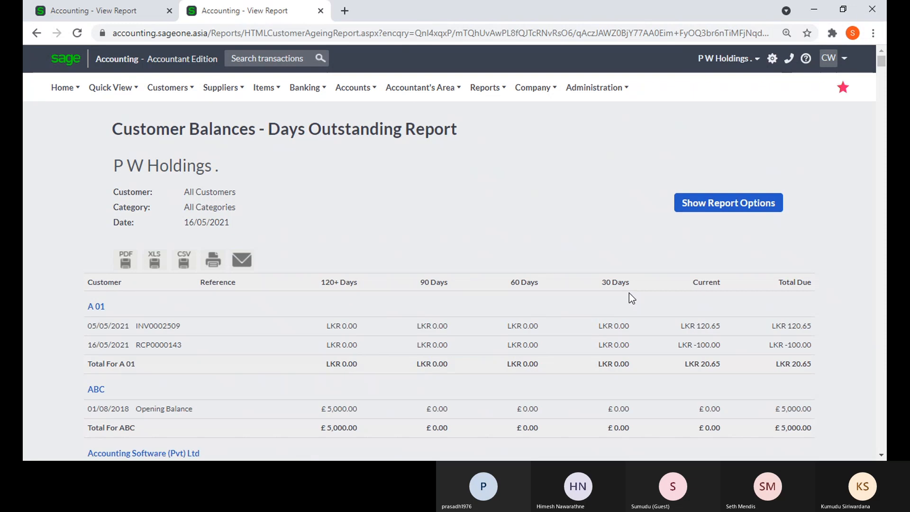
scroll(630, 293, down, 3)
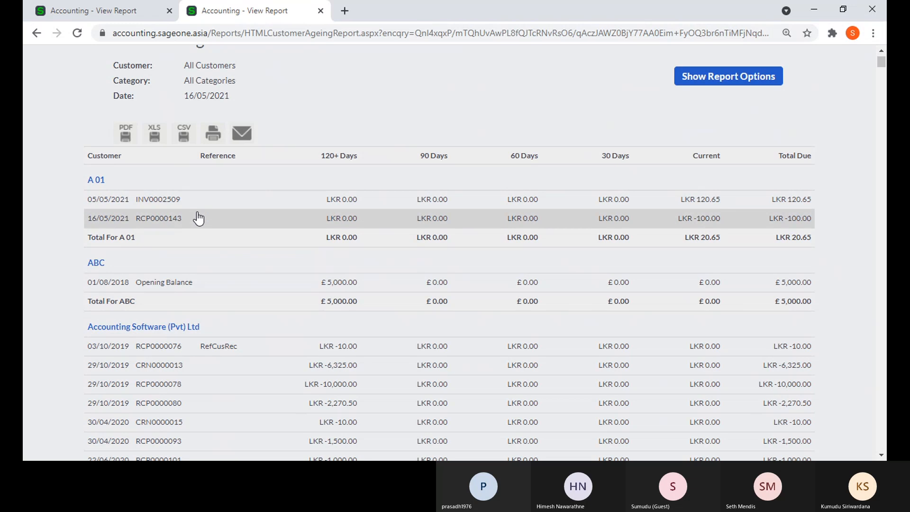
Examine the dated transactions and per-customer totals across the ageing columns of the detailed report
scroll(207, 230, down, 3)
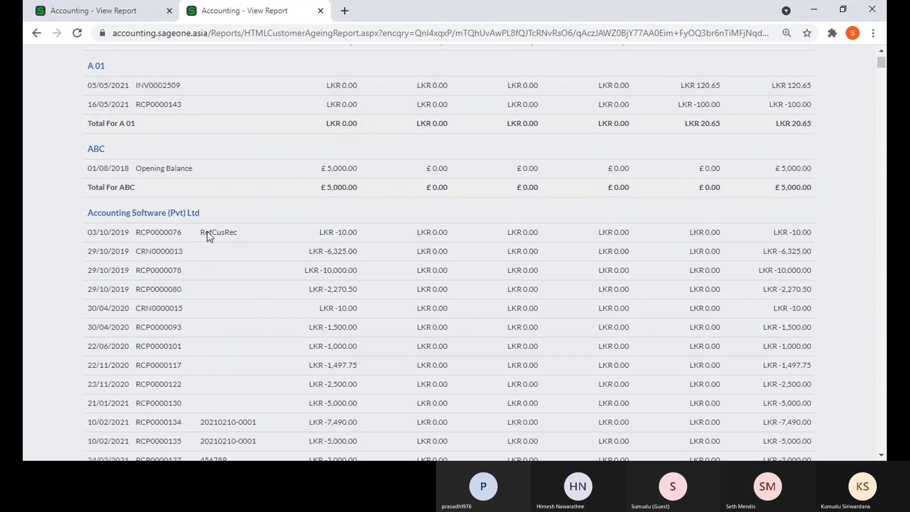
scroll(207, 233, down, 2)
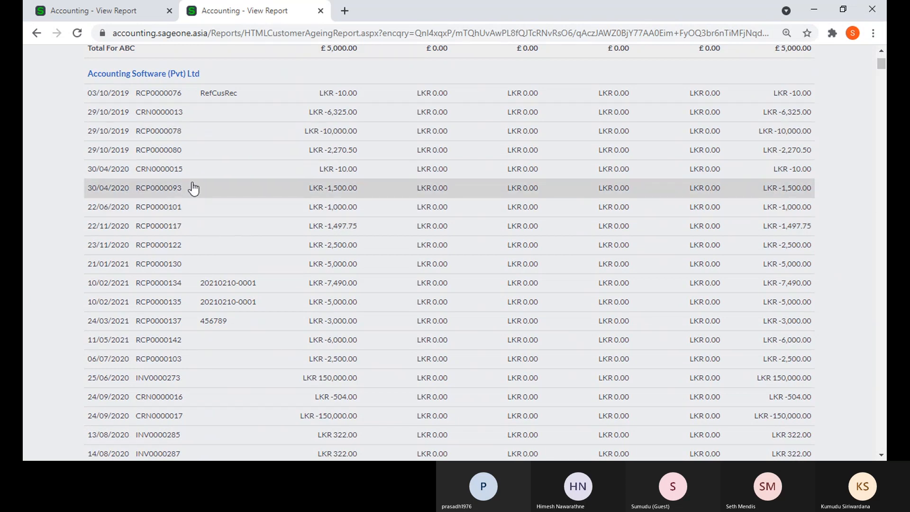
scroll(300, 206, down, 15)
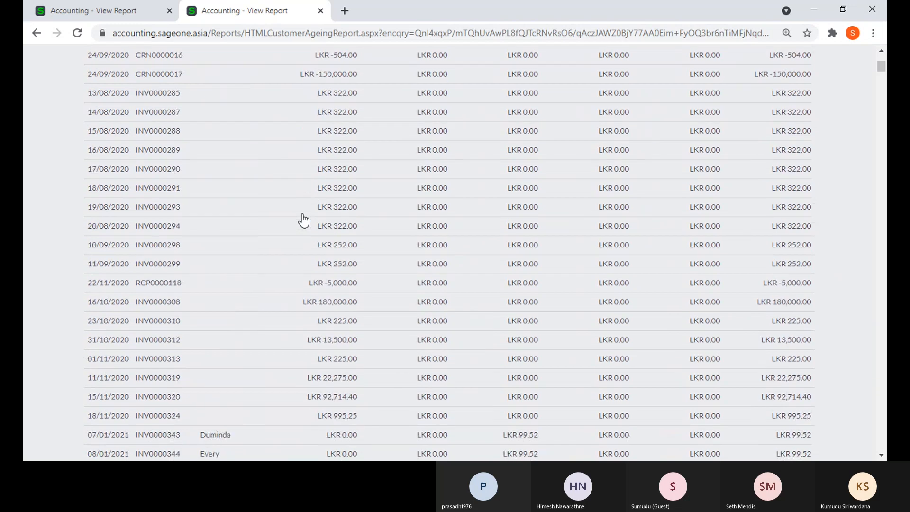
scroll(304, 219, up, 3)
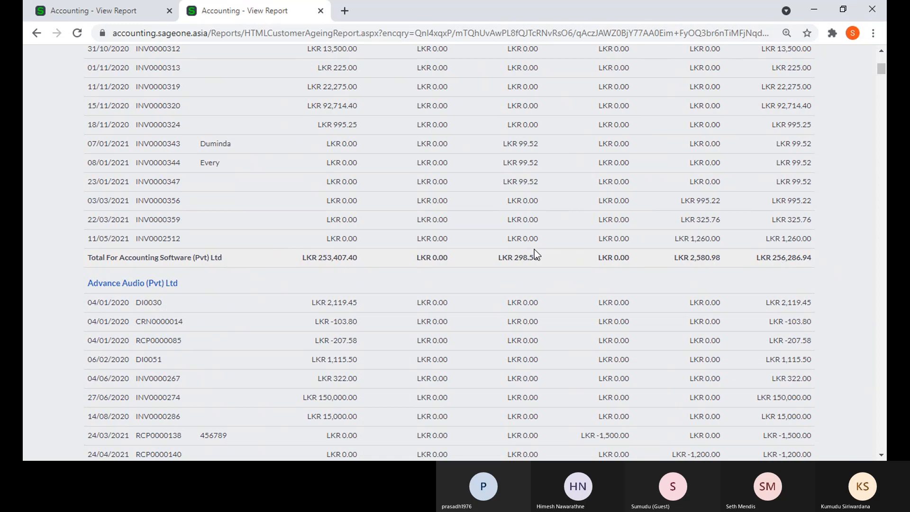
Show the summary report's options in the original tab, read the zero-balance exclusion explanation and look for customers with zero balances
click(109, 15)
click(697, 204)
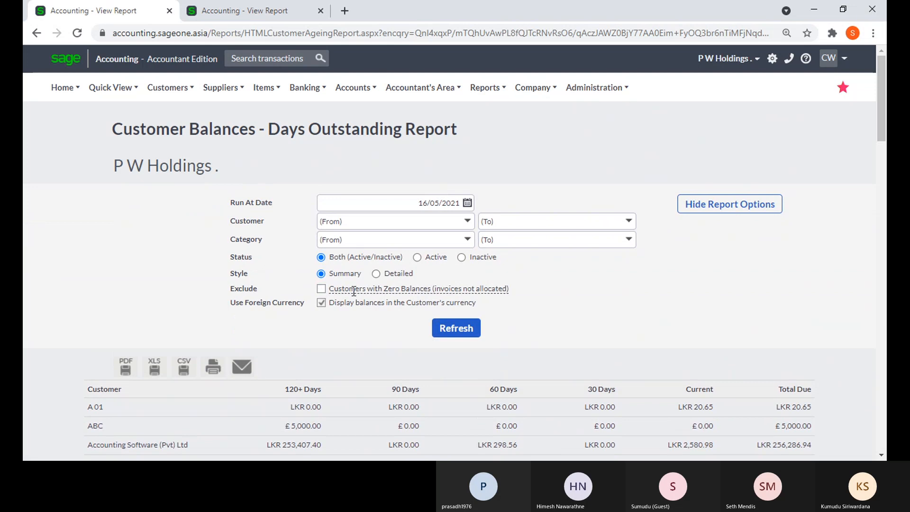
mouse_move(336, 291)
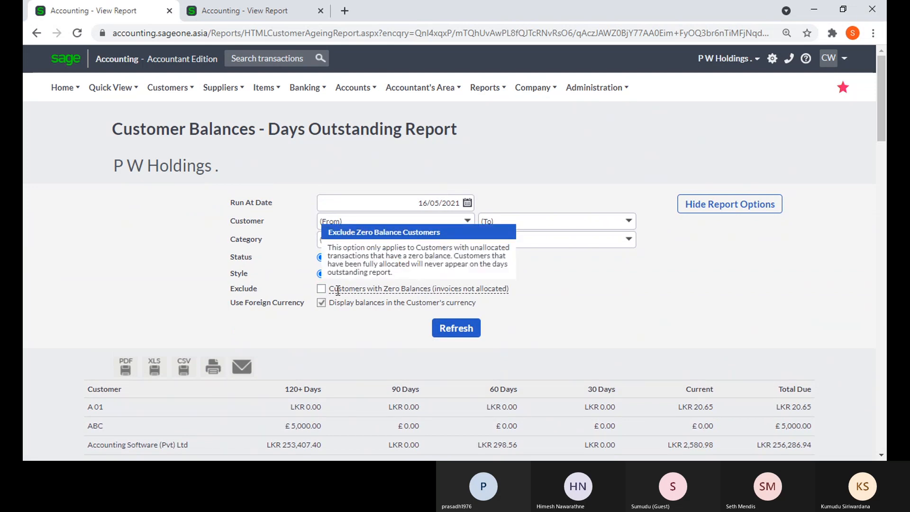
scroll(612, 302, down, 5)
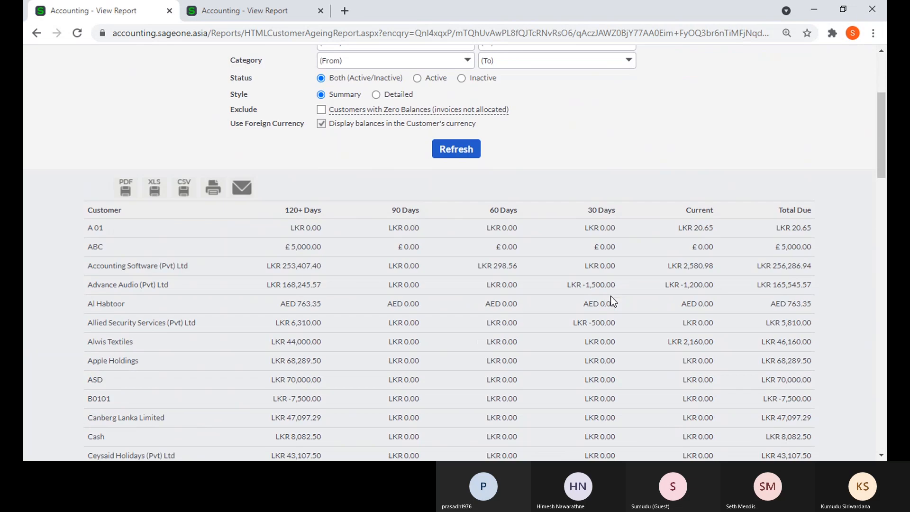
scroll(612, 301, down, 4)
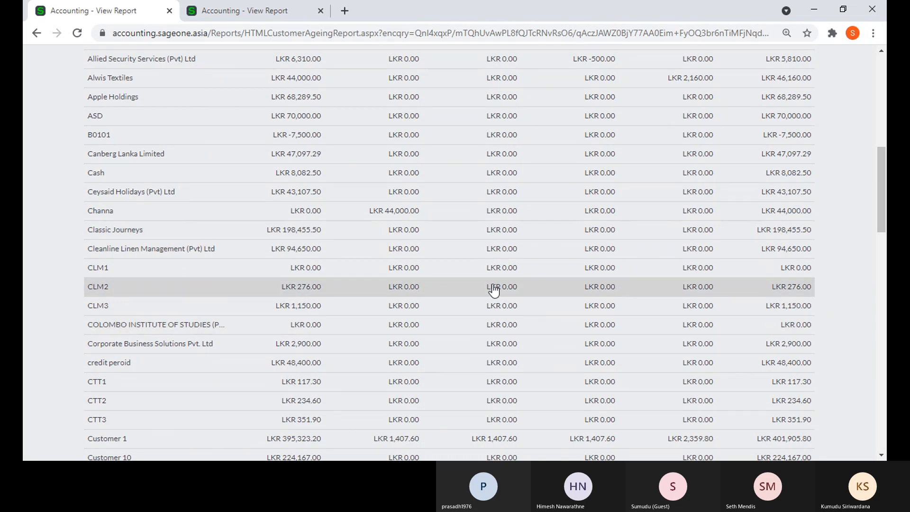
scroll(493, 290, up, 1)
scroll(493, 290, up, 7)
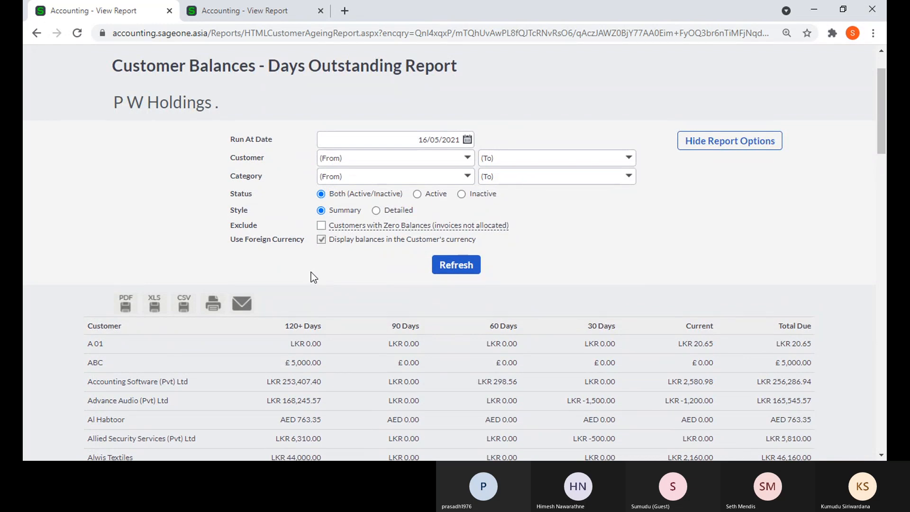
Refresh the summary report excluding customers with zero balances and check the customer list
click(321, 226)
scroll(551, 243, down, 3)
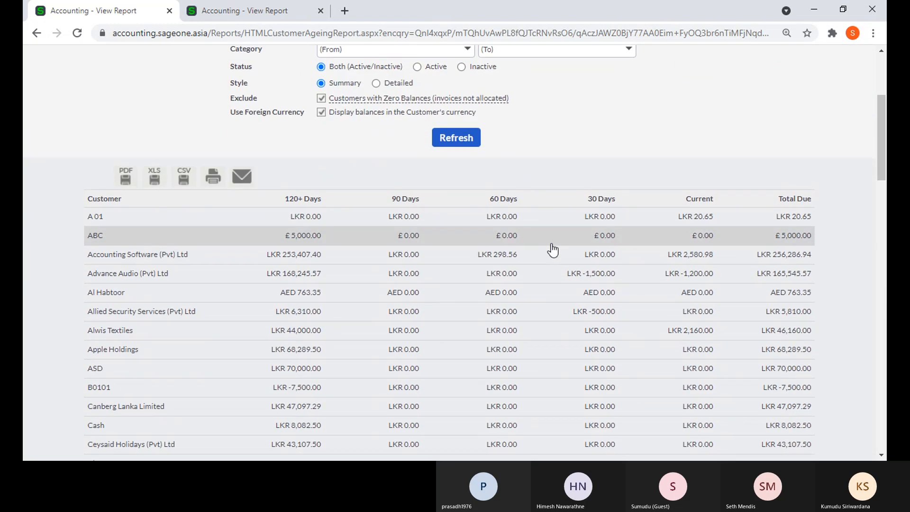
scroll(552, 249, down, 9)
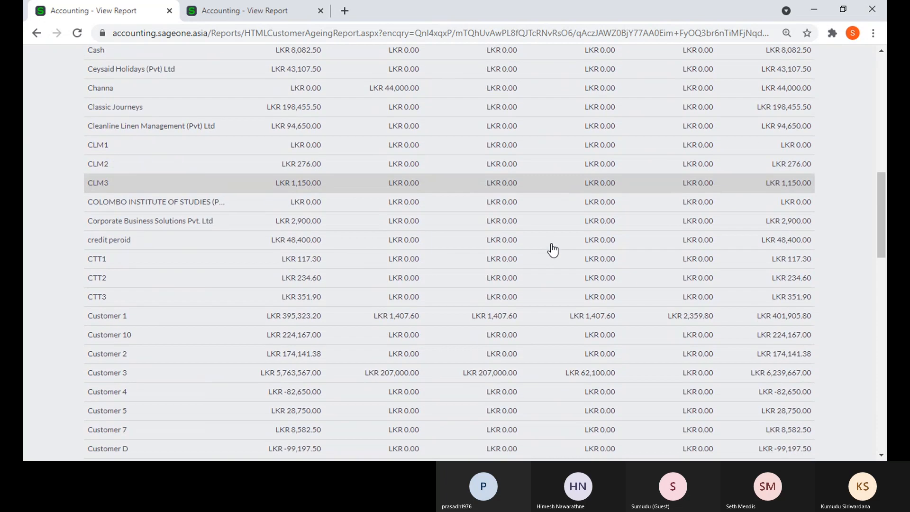
scroll(553, 250, up, 10)
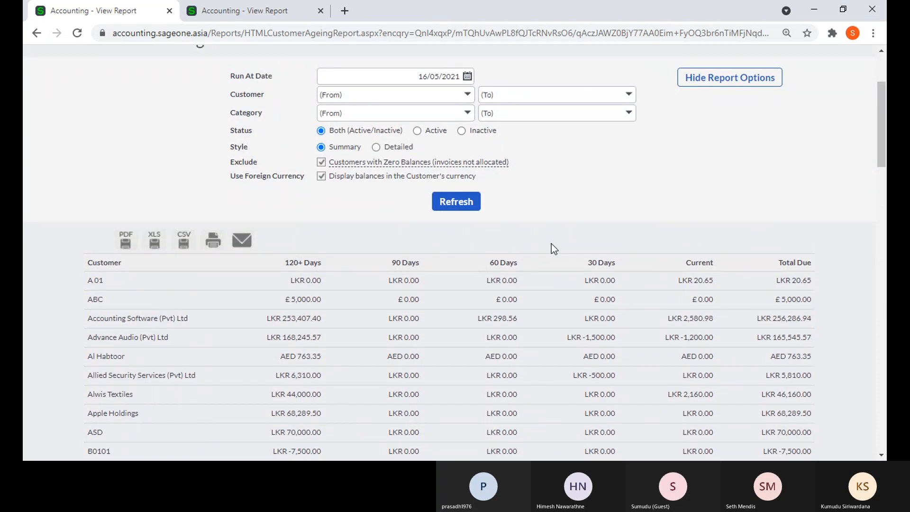
click(322, 175)
click(463, 211)
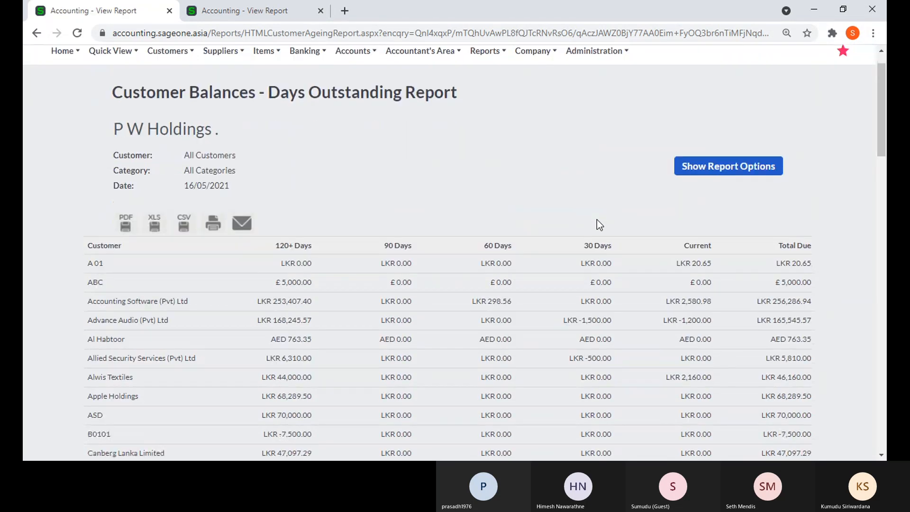
scroll(596, 220, down, 5)
scroll(677, 329, down, 6)
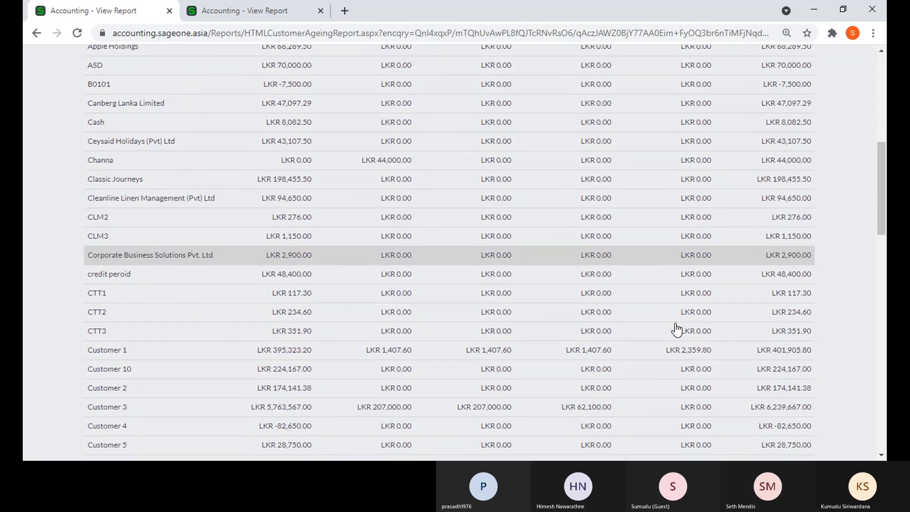
scroll(676, 329, down, 10)
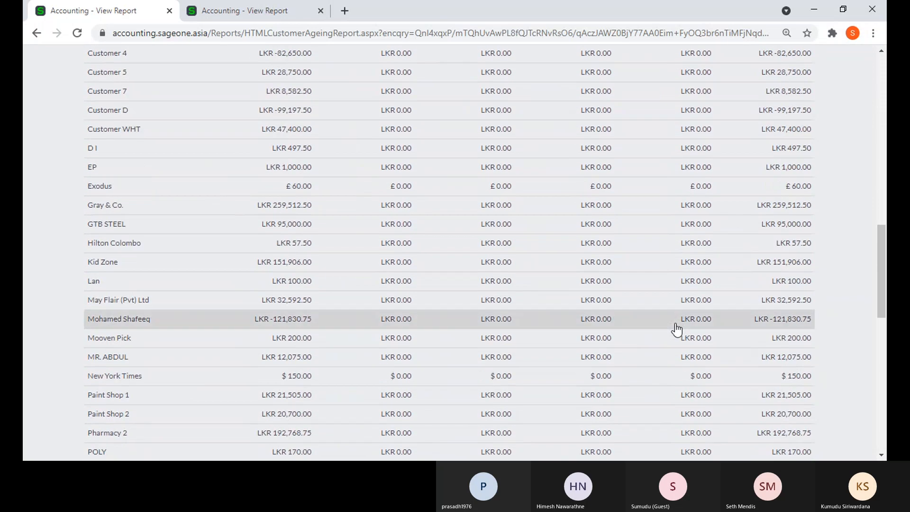
scroll(677, 322, up, 14)
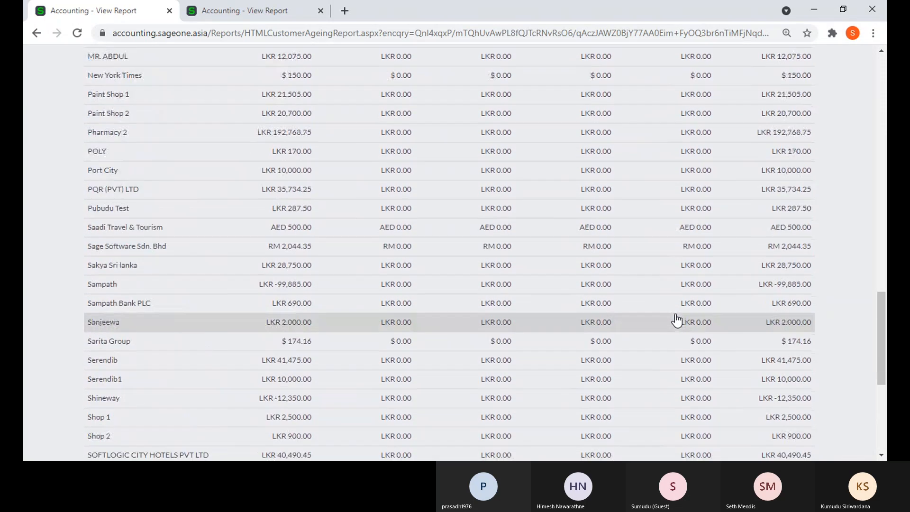
scroll(516, 239, up, 10)
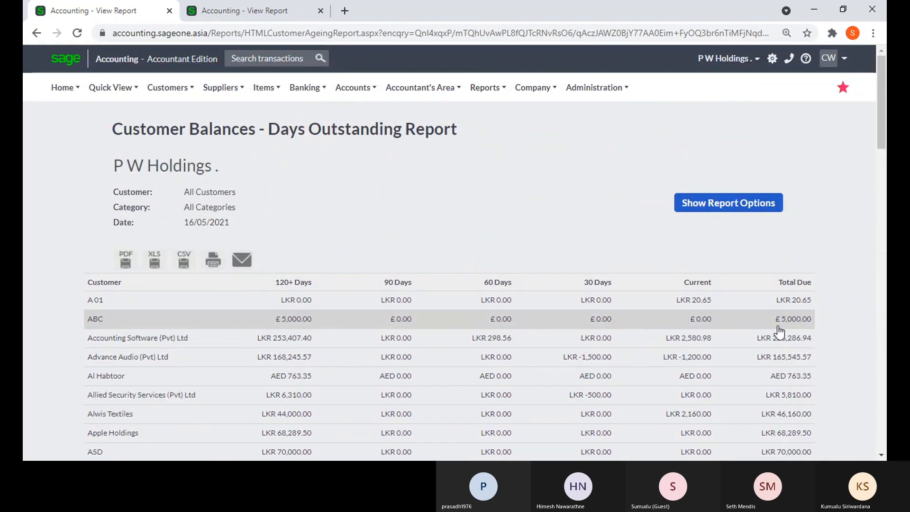
Turn off displaying balances in the customer's currency, refresh the summary report and review the balances down to the grand total
click(695, 204)
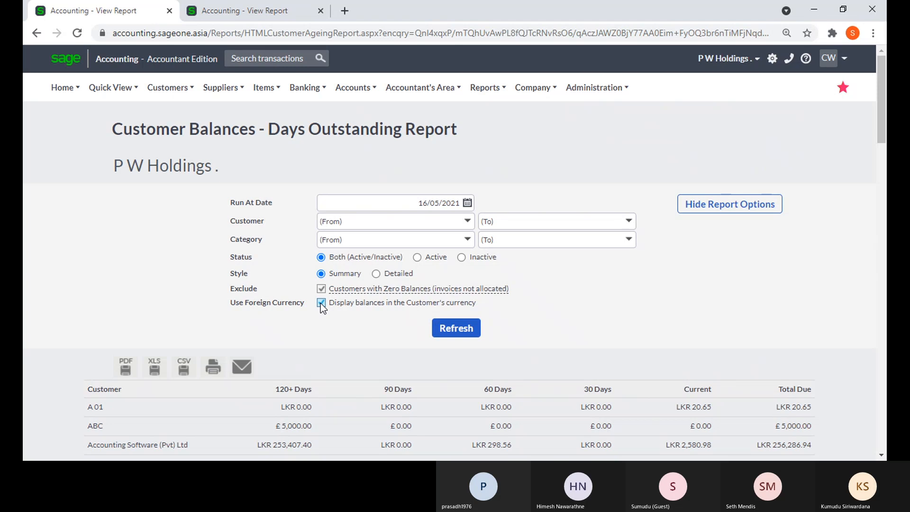
click(321, 303)
click(471, 335)
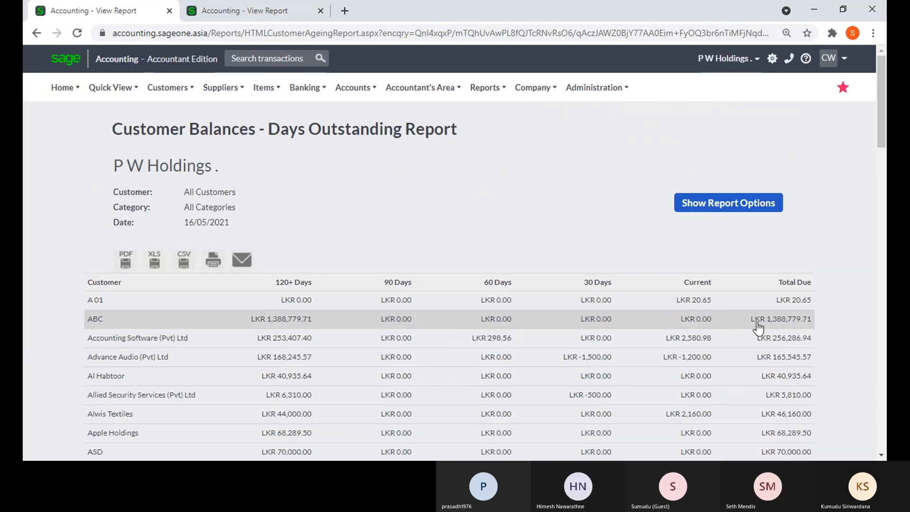
scroll(758, 327, down, 3)
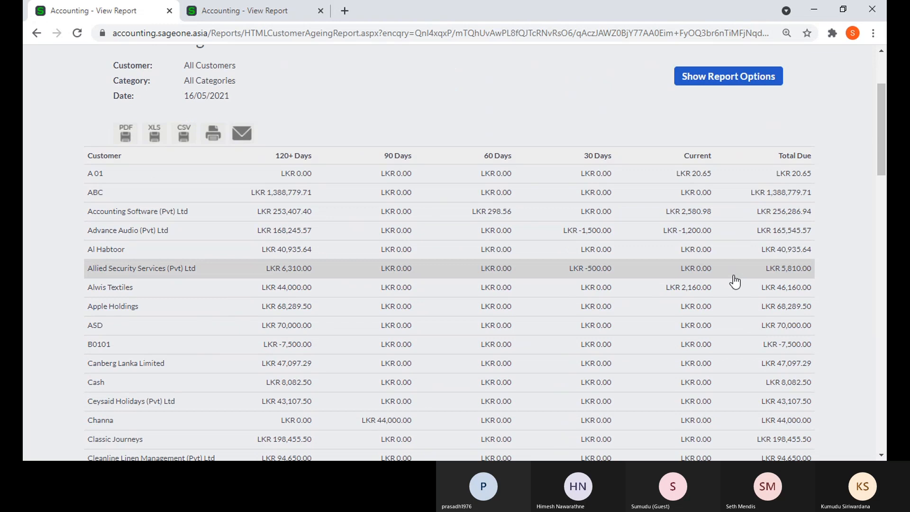
scroll(774, 305, down, 20)
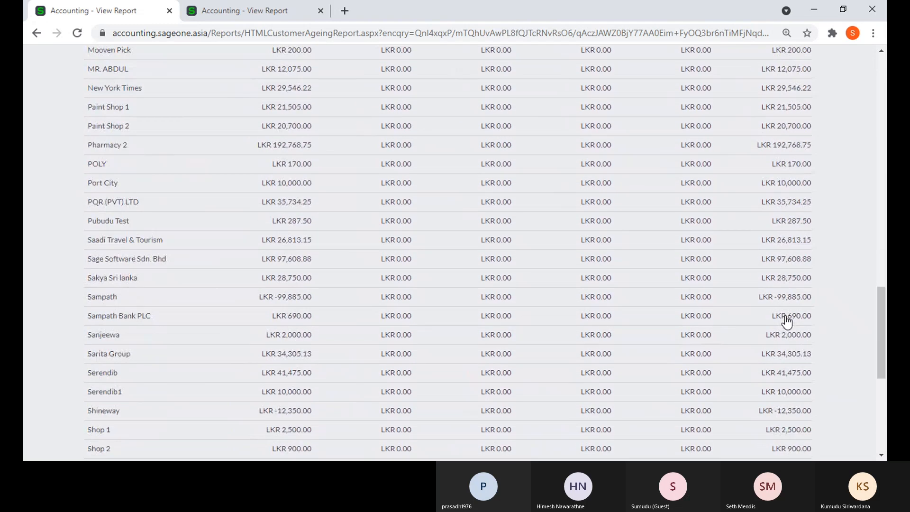
scroll(115, 89, up, 6)
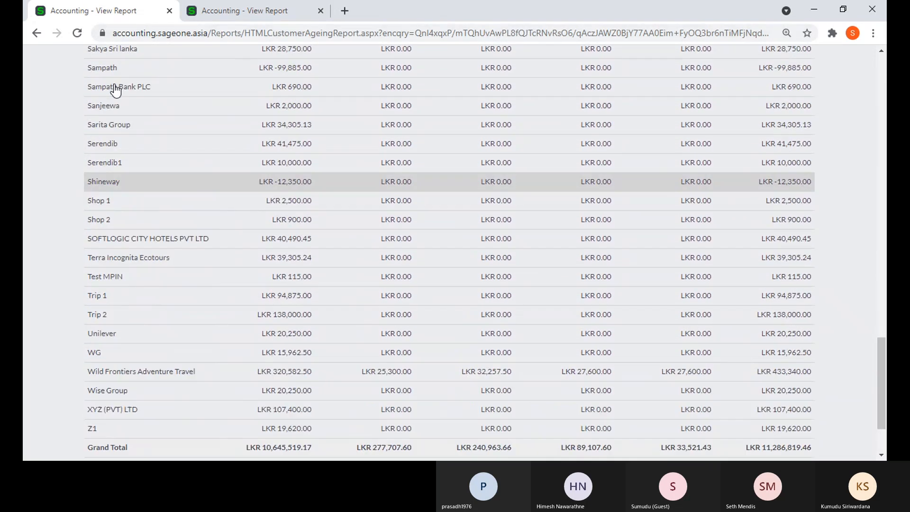
scroll(768, 187, up, 20)
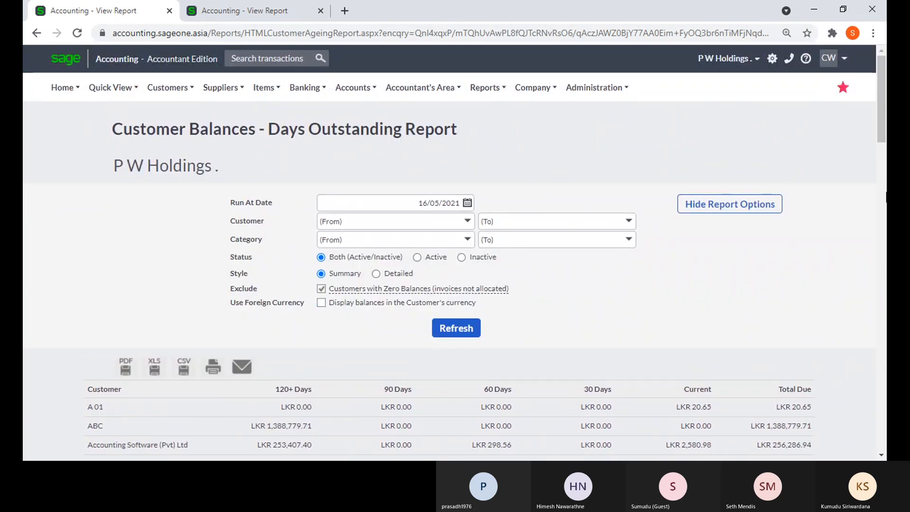
scroll(881, 118, down, 5)
scroll(563, 415, down, 20)
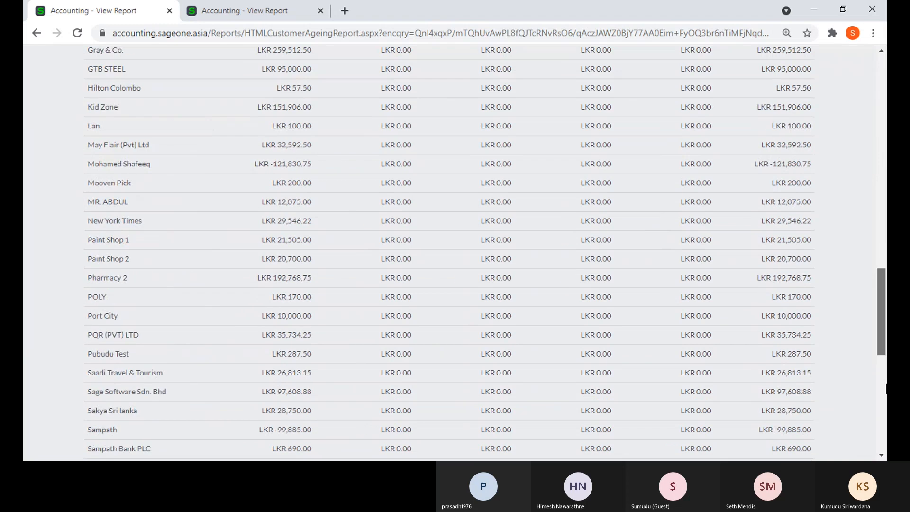
Turn displaying balances in the customer's currency back on, refresh the report and check the end of the list
drag(877, 407, 878, 116)
click(422, 217)
click(456, 242)
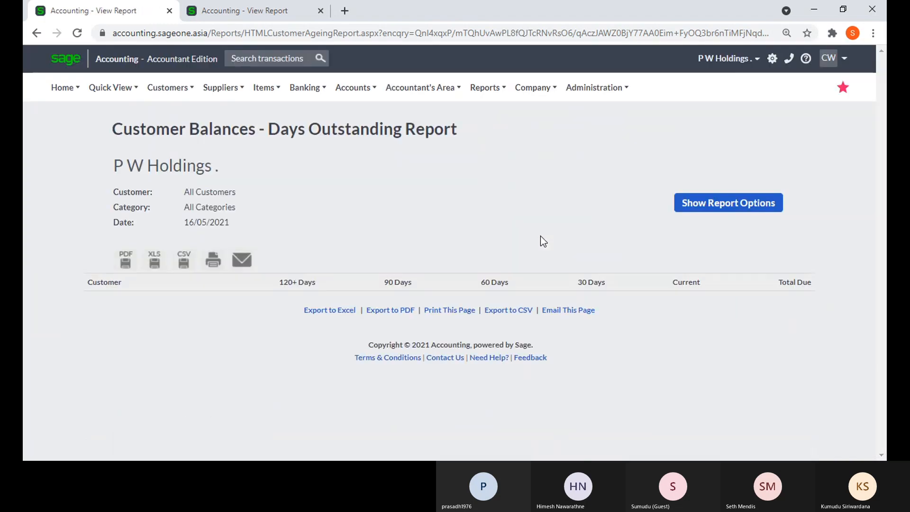
scroll(544, 242, down, 20)
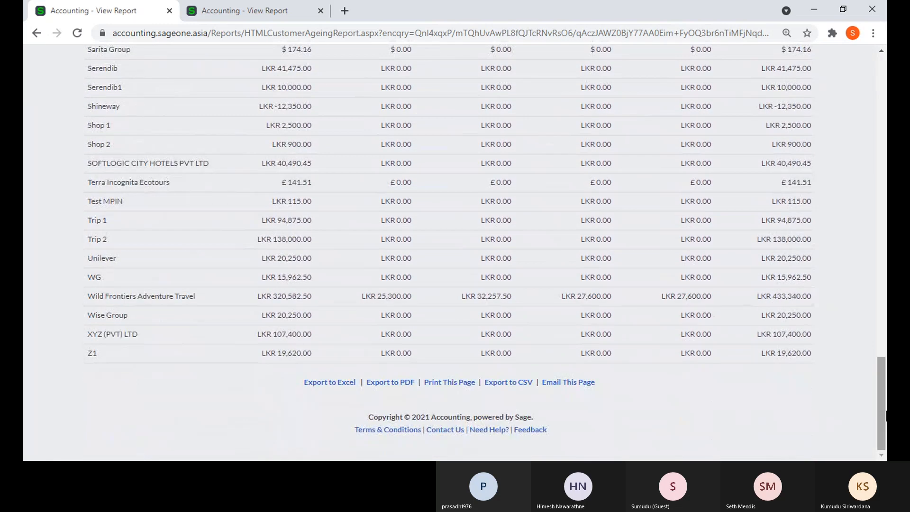
drag(882, 390, 883, 367)
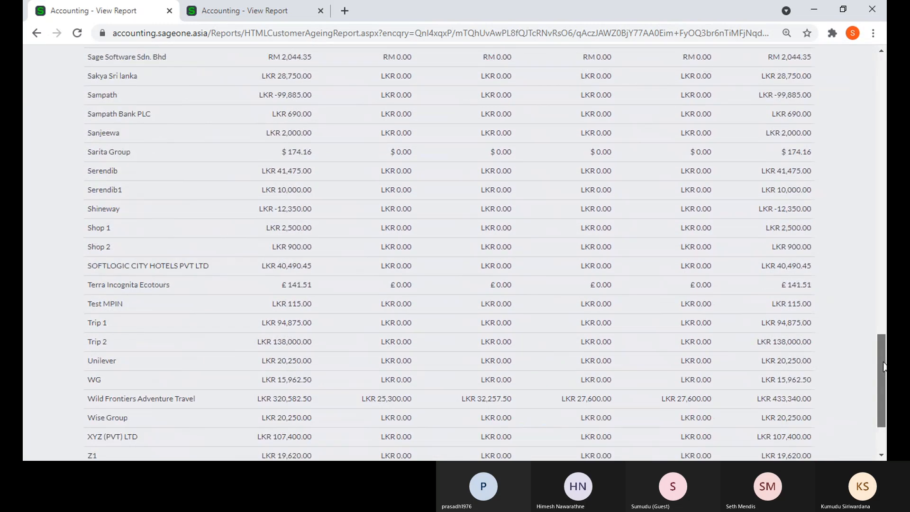
Refresh the report with the customer's currency display off again and check the grand total row
scroll(768, 209, up, 15)
click(764, 206)
click(321, 303)
click(321, 303)
click(454, 324)
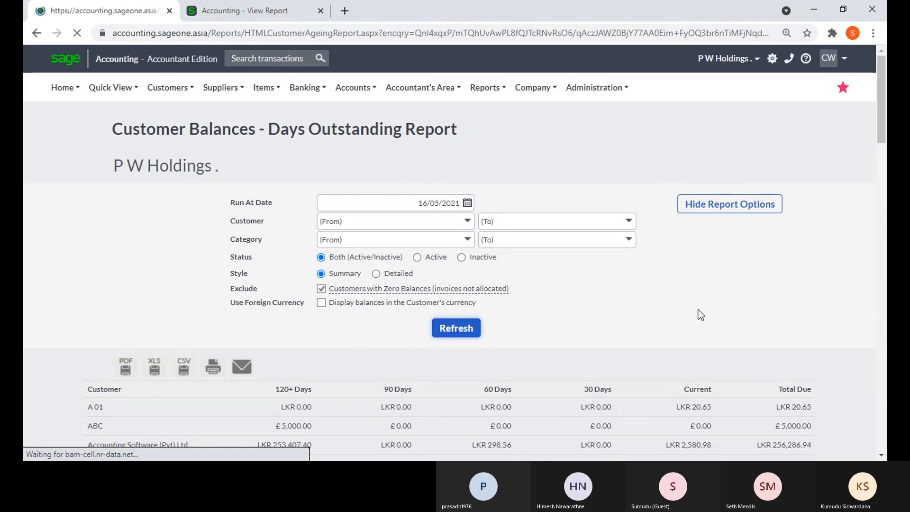
scroll(698, 314, down, 10)
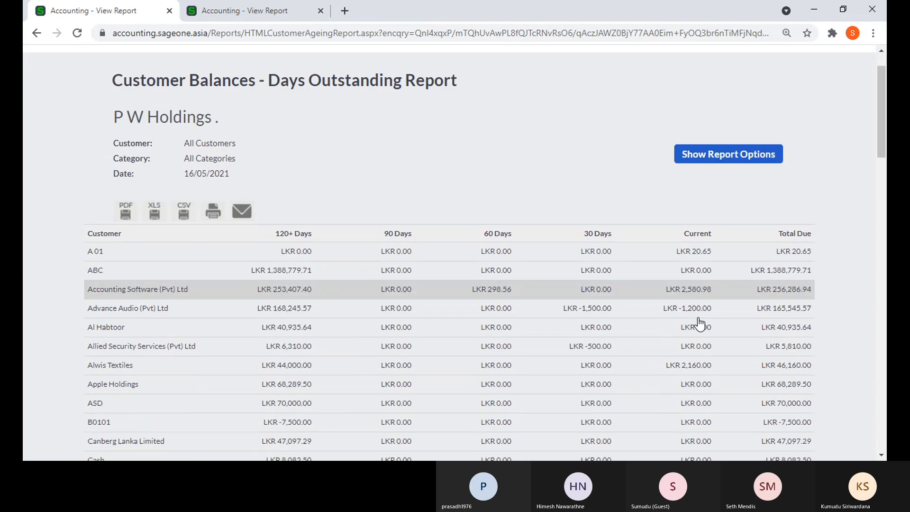
scroll(698, 330, down, 10)
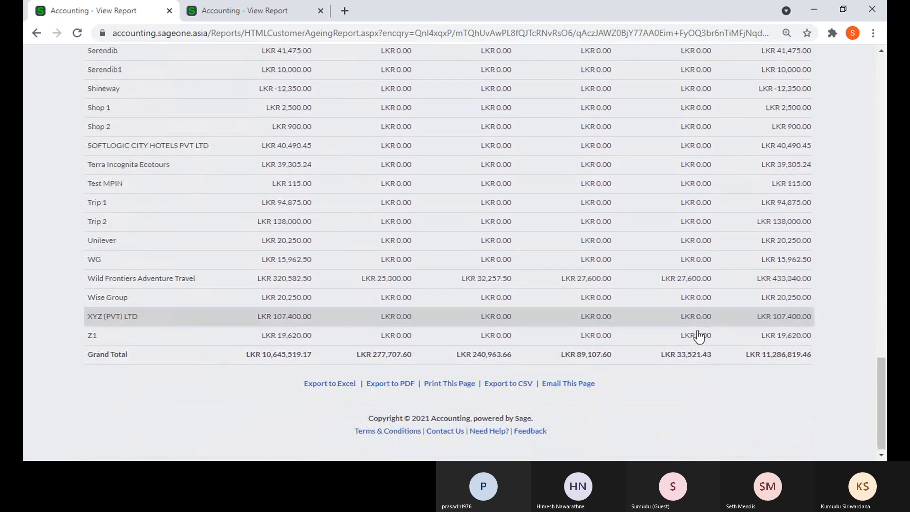
drag(880, 381, 856, 101)
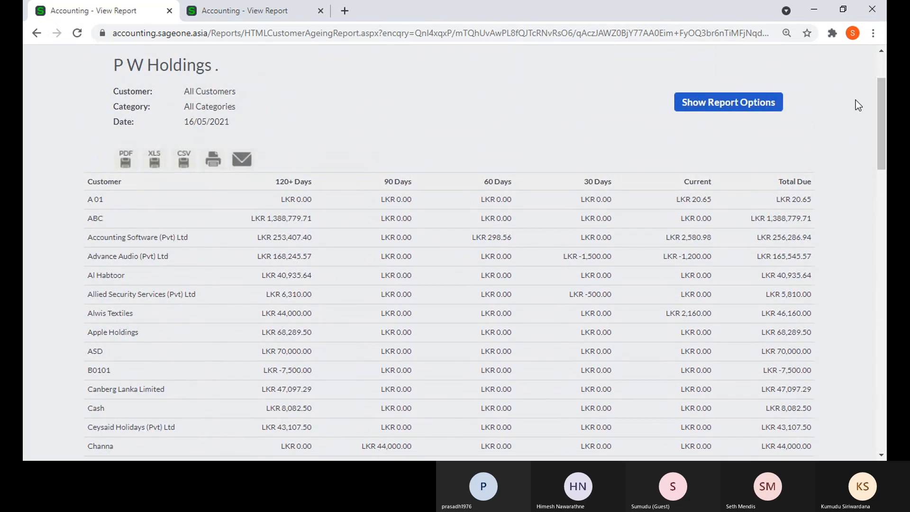
Duplicate the summary report's browser tab and close the tab holding the old detailed report
right_click(115, 13)
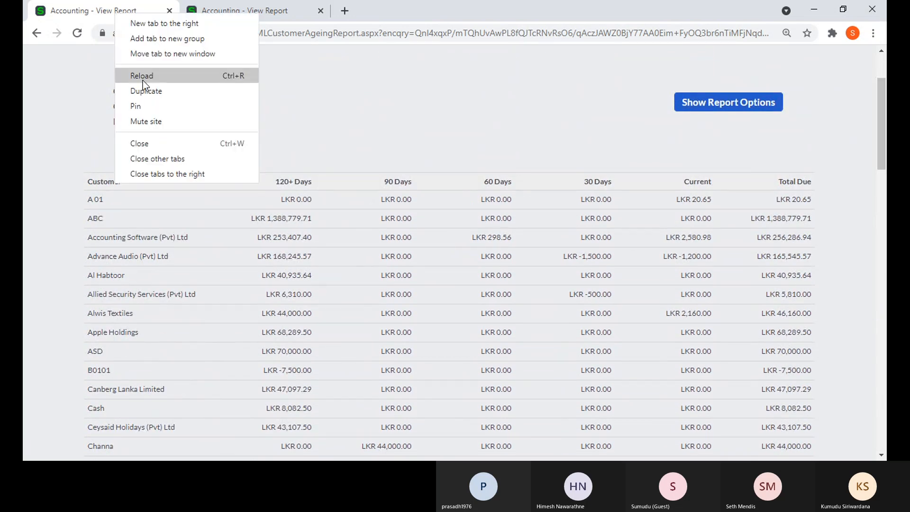
click(145, 90)
click(455, 18)
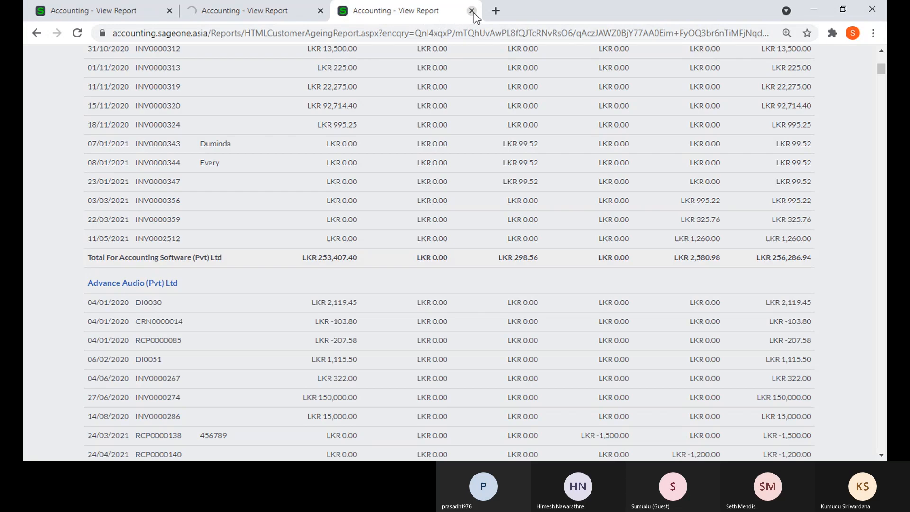
click(471, 11)
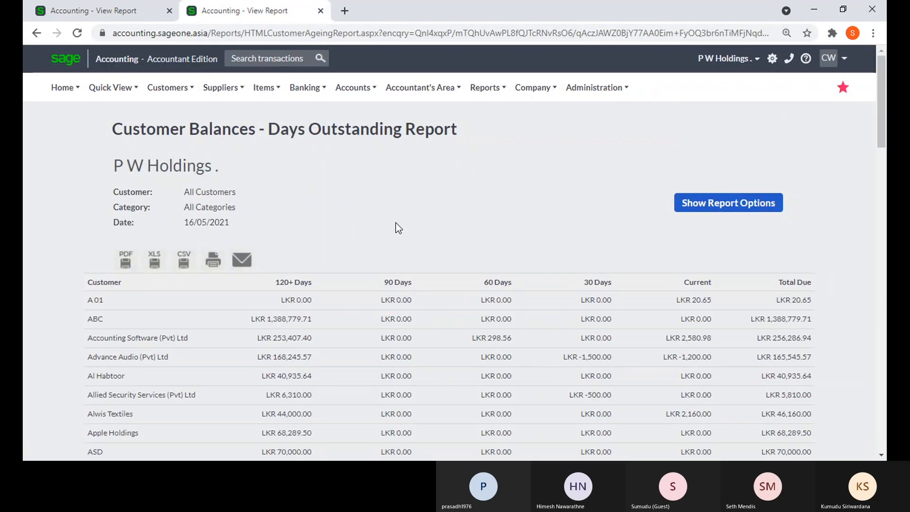
Switch the duplicated report to the Detailed style and refresh it
click(748, 208)
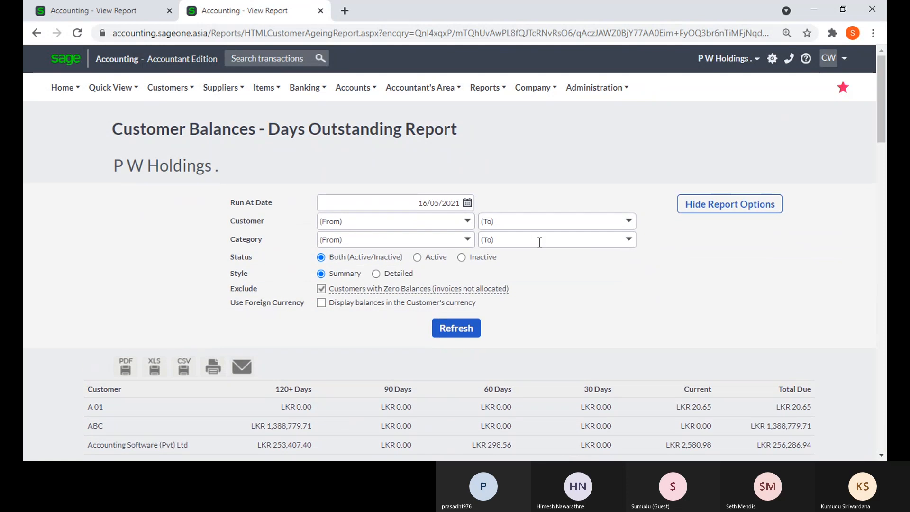
click(376, 274)
click(440, 331)
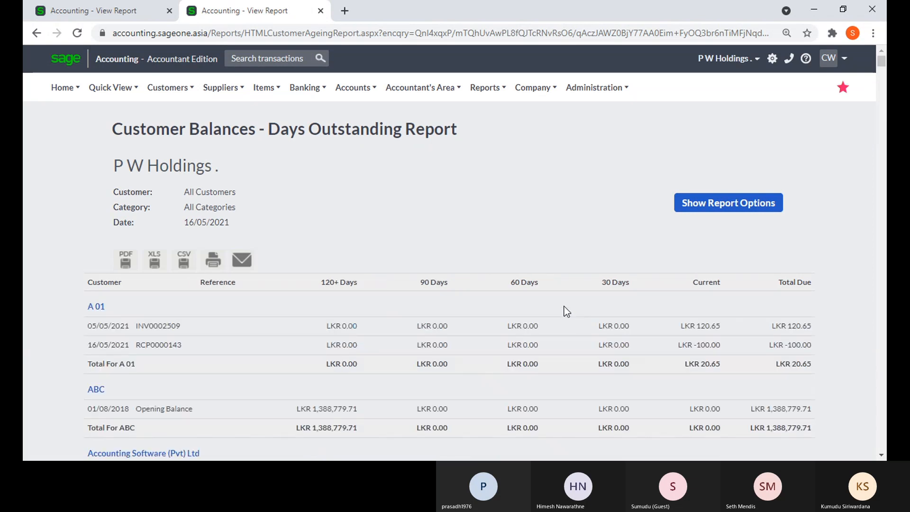
Refresh the duplicated report in Summary style with balances in the customer's currency, and compare it with the home-currency report
click(696, 209)
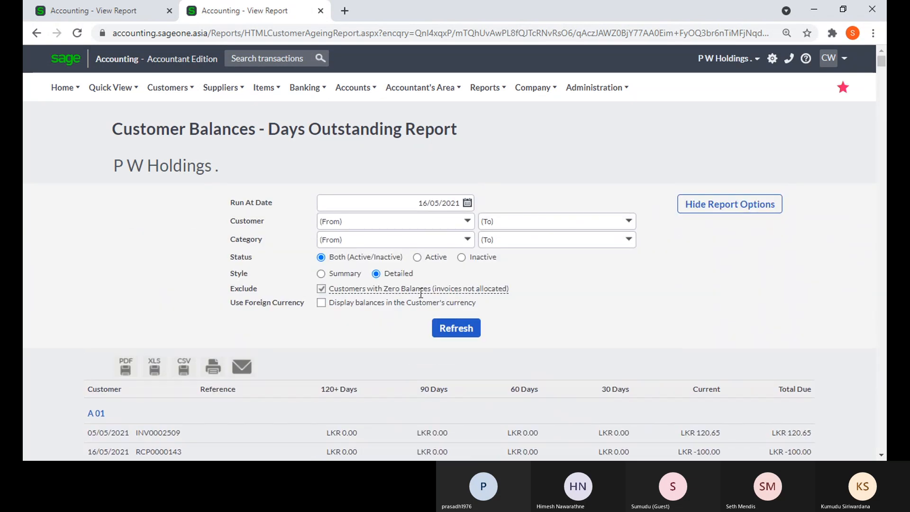
click(322, 274)
click(321, 304)
click(456, 328)
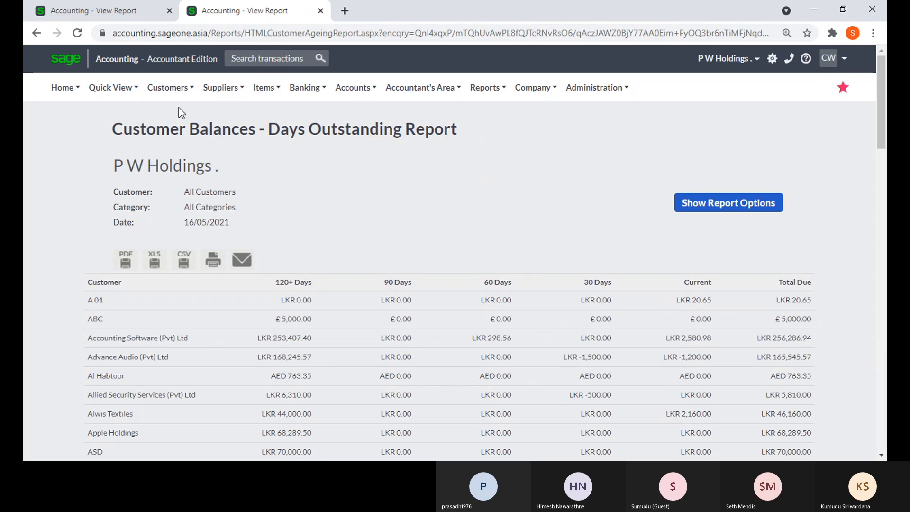
click(99, 12)
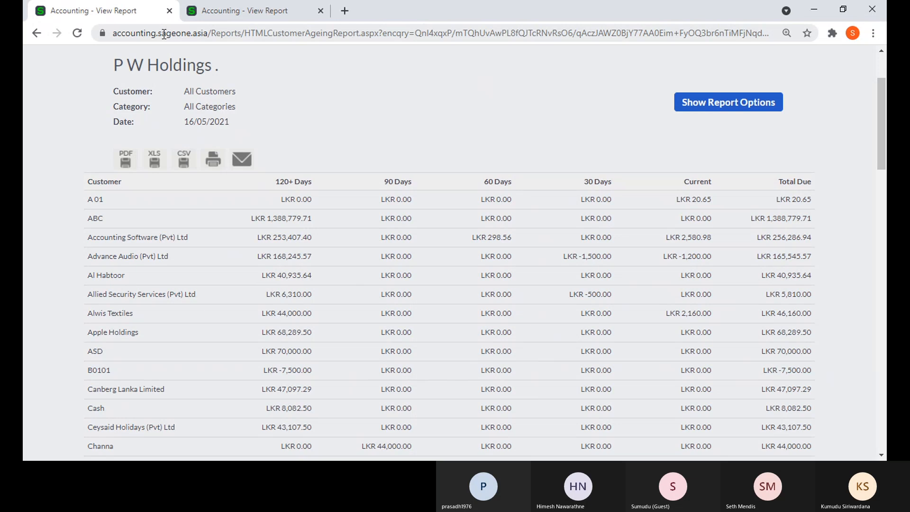
click(264, 9)
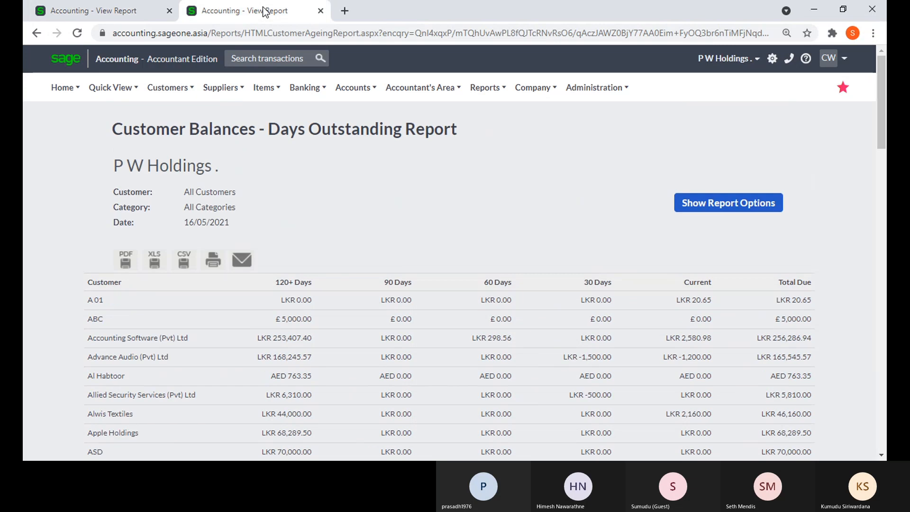
Duplicate the foreign-currency report's browser tab and view the Multi-Currency exchange rates in Company Settings there
right_click(264, 9)
click(304, 81)
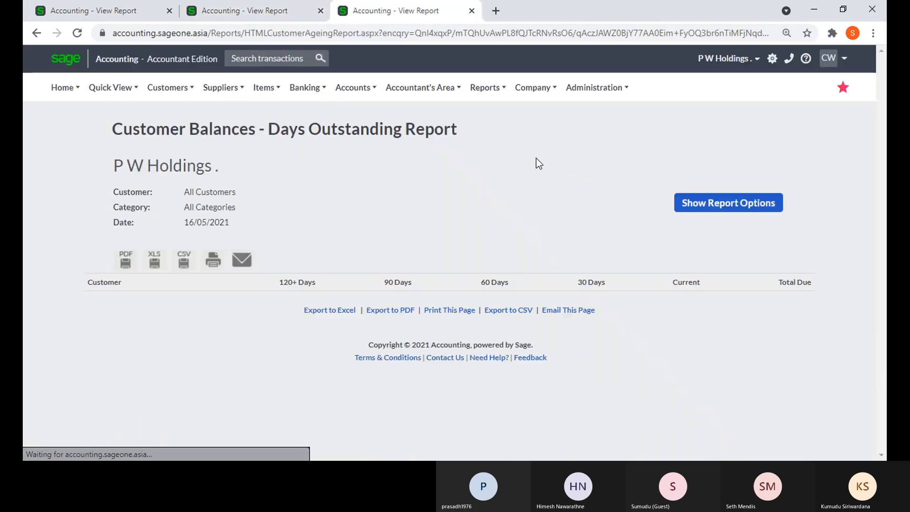
click(536, 95)
click(547, 137)
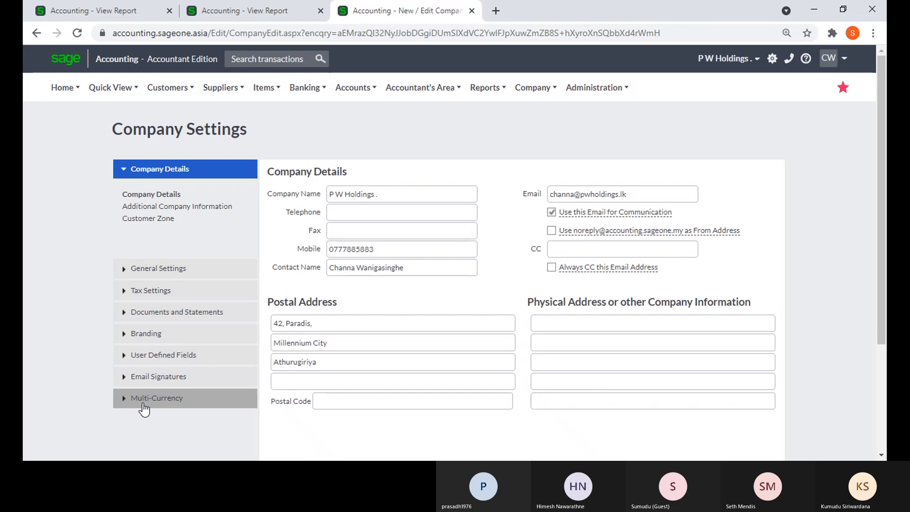
click(143, 401)
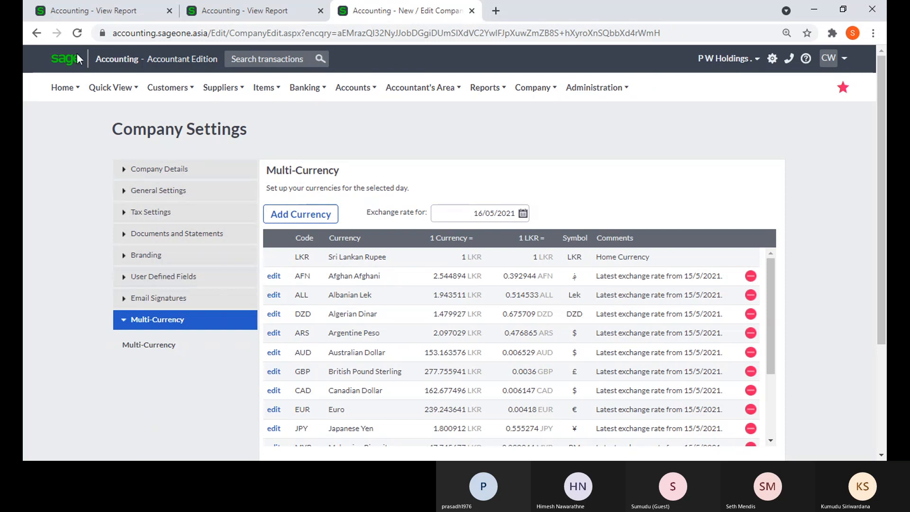
Check the home-currency report and view the British Pound Sterling exchange rate details, closing them without updating
click(81, 11)
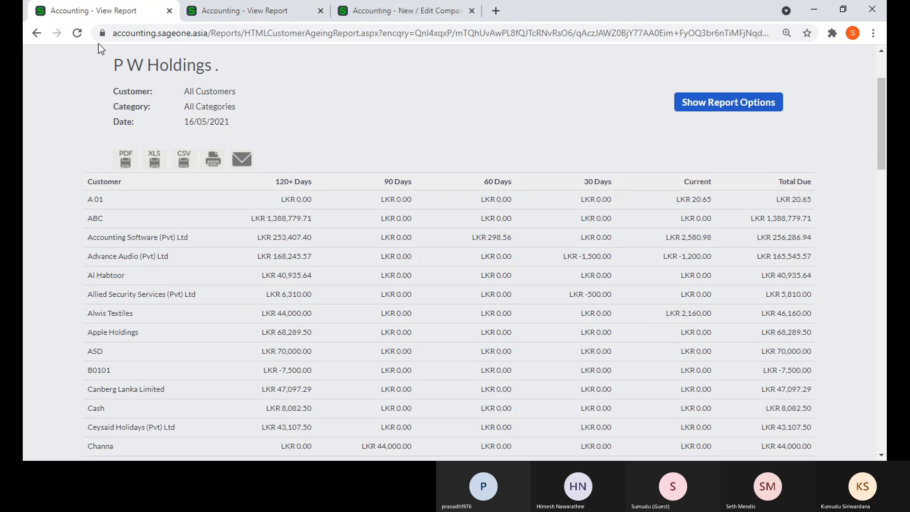
click(365, 7)
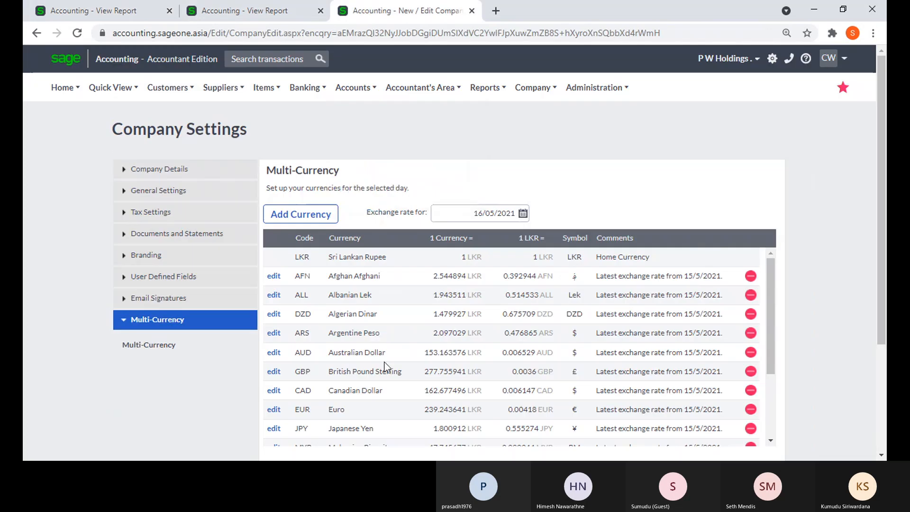
click(275, 372)
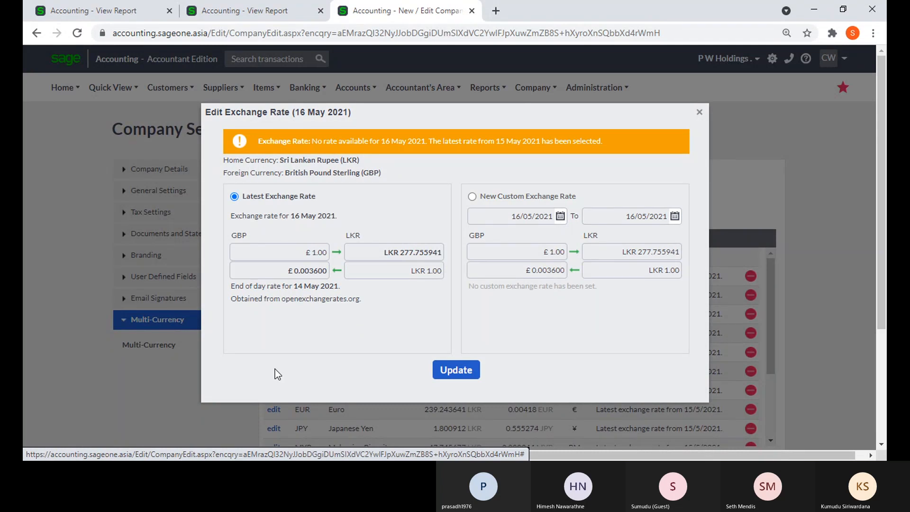
click(699, 114)
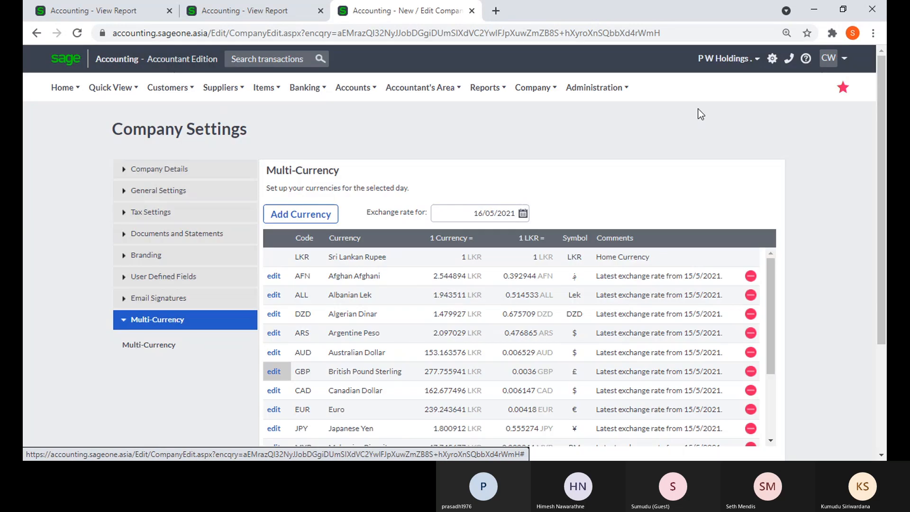
Compare customer ABC's total due in both summary reports and recheck the GBP to LKR exchange rate without updating it
click(92, 11)
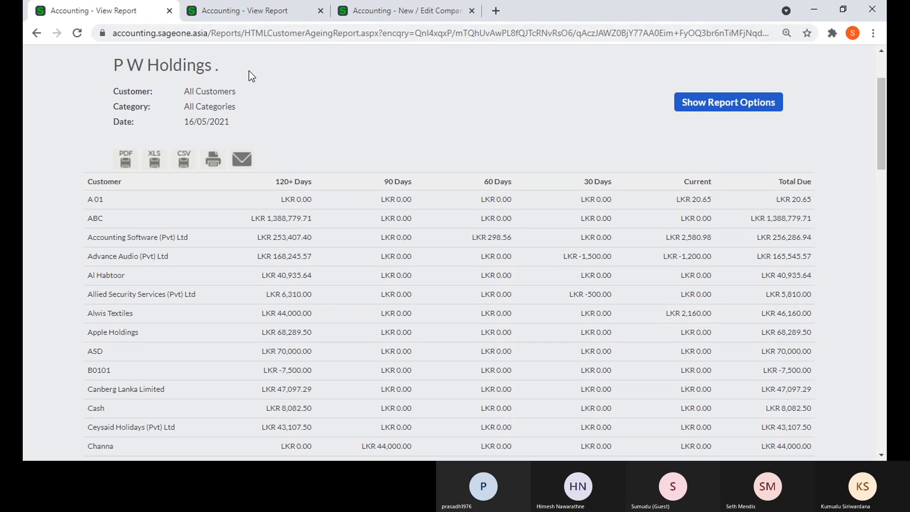
click(702, 107)
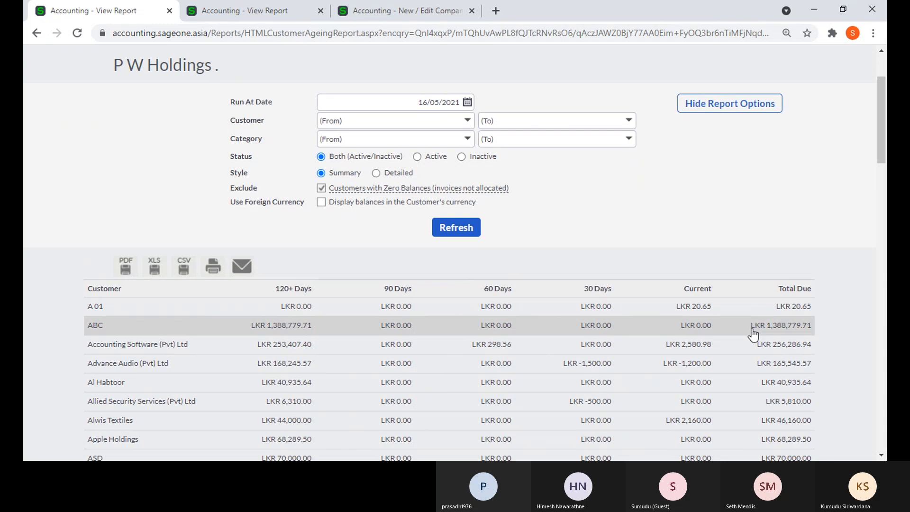
click(240, 14)
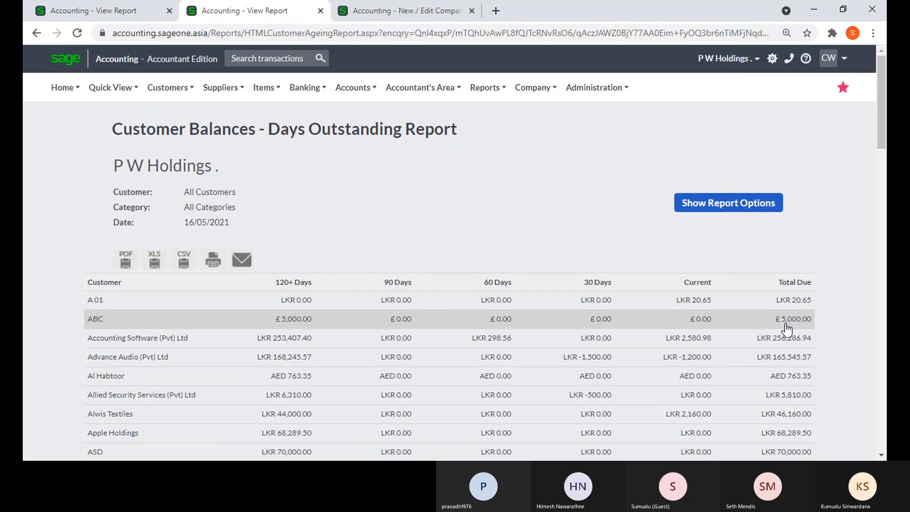
click(356, 16)
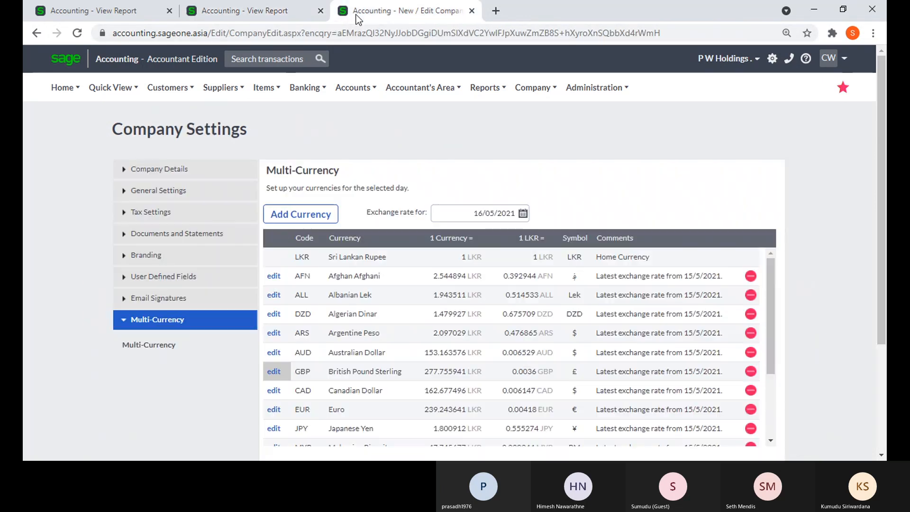
click(274, 371)
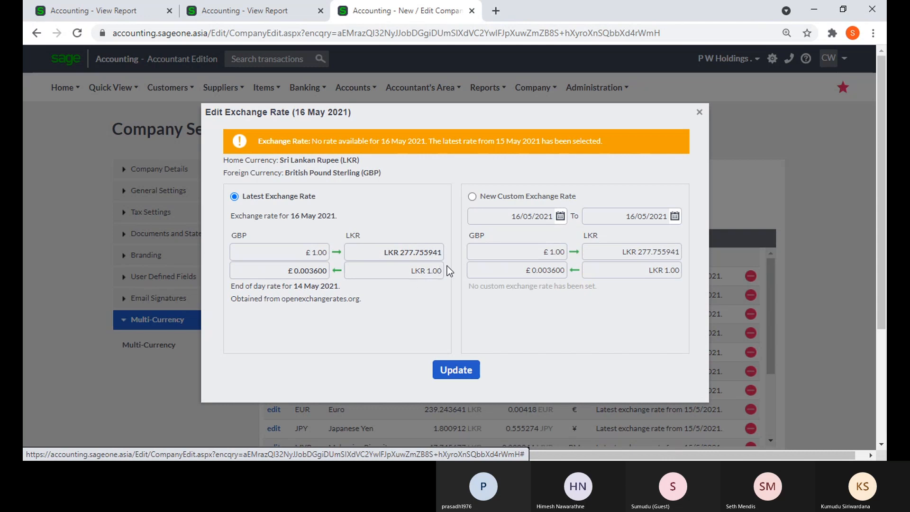
click(699, 113)
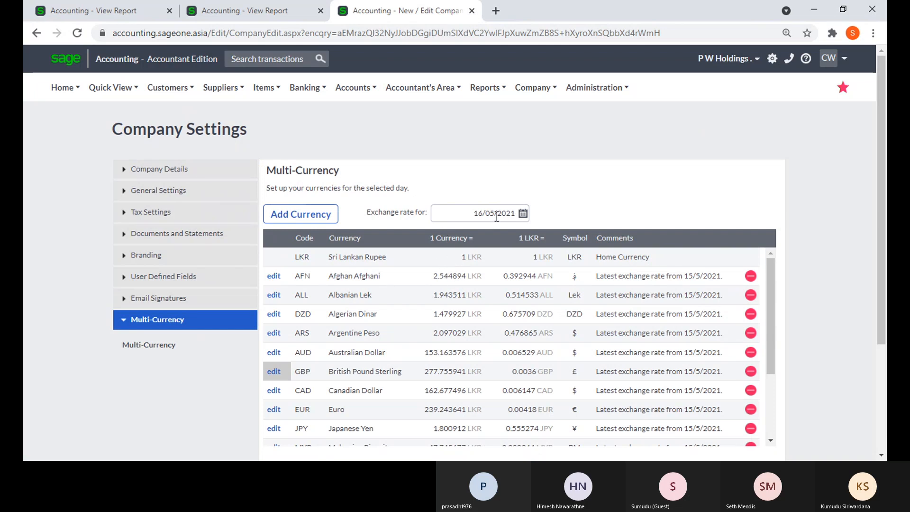
Return to the home-currency summary report and close the Company Settings and foreign-currency report tabs
click(103, 15)
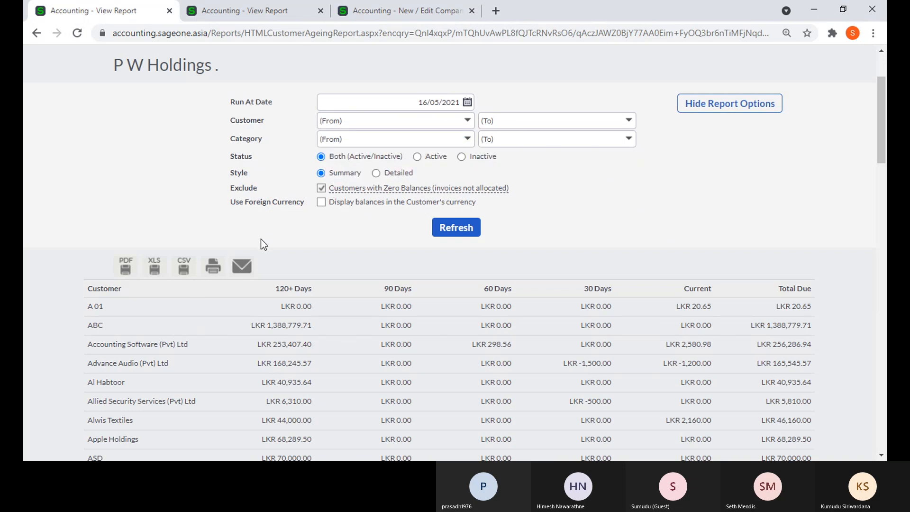
scroll(261, 239, up, 2)
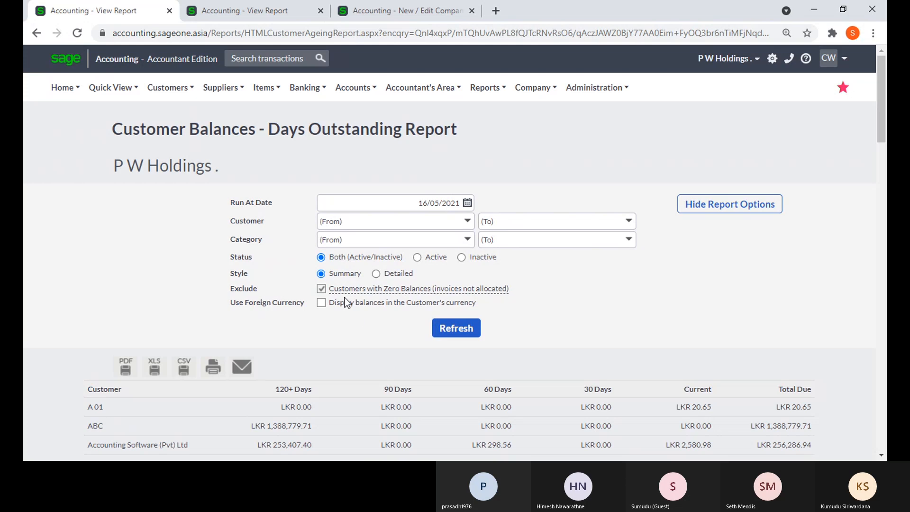
click(472, 11)
click(320, 10)
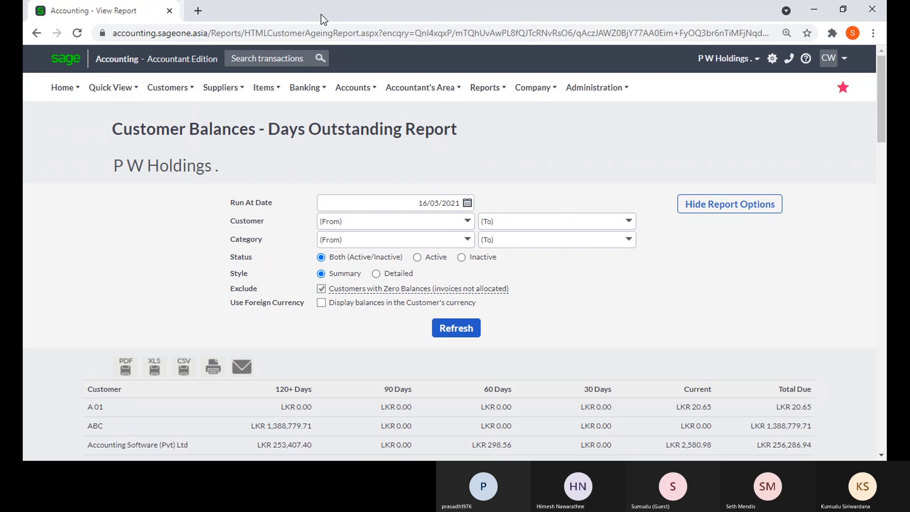
Open the Customer Statement report and review its filter and report options
mouse_move(175, 93)
mouse_move(174, 177)
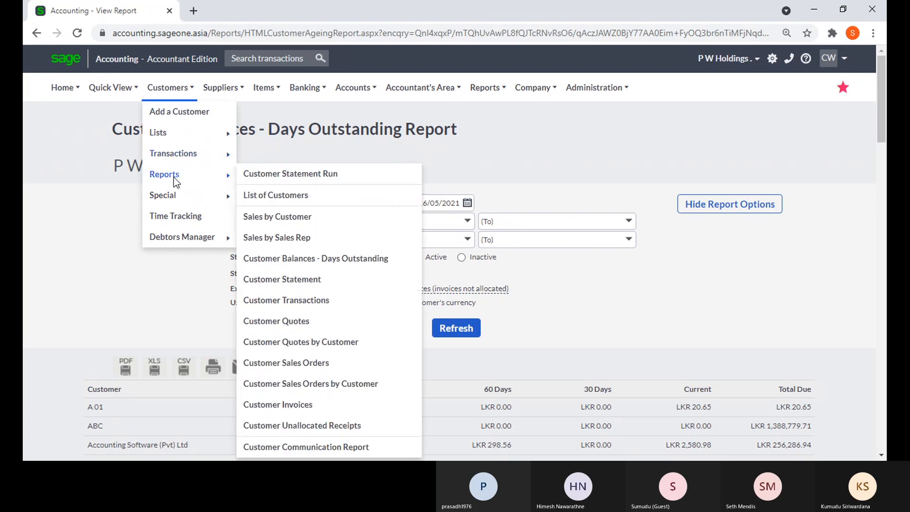
click(310, 283)
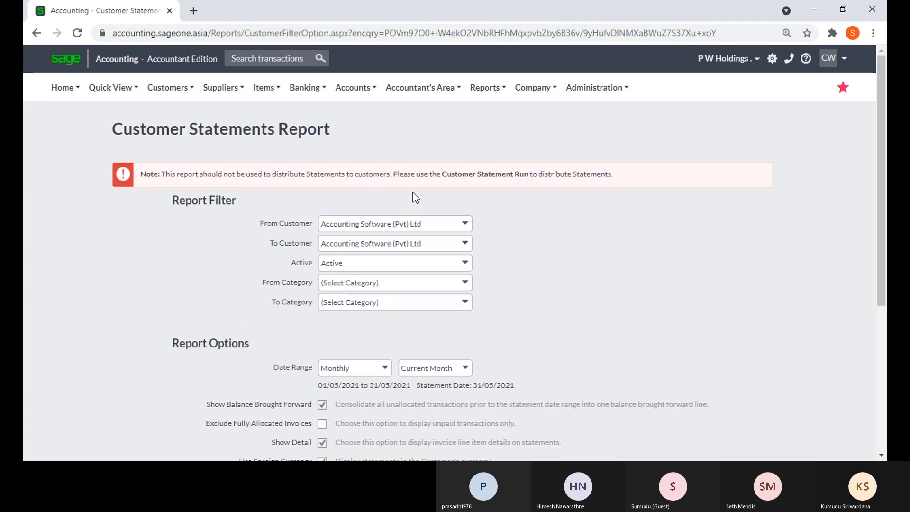
scroll(510, 226, down, 4)
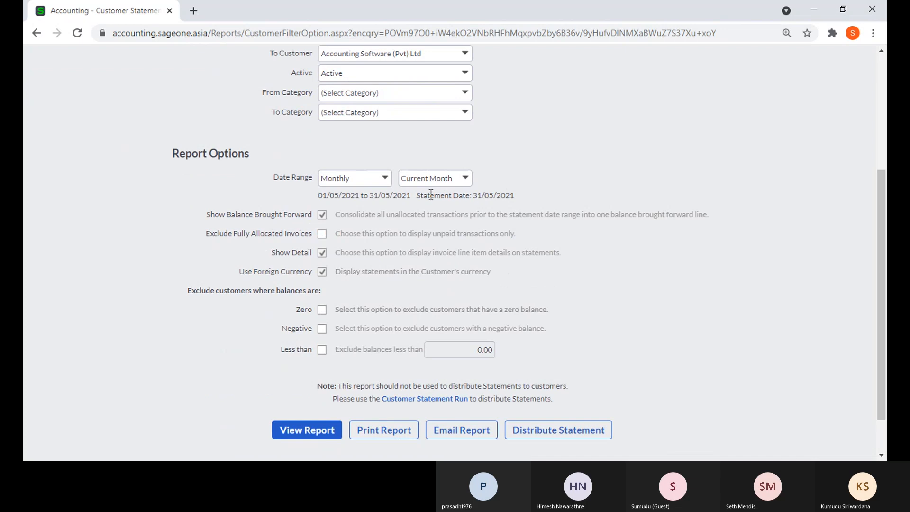
scroll(431, 194, up, 4)
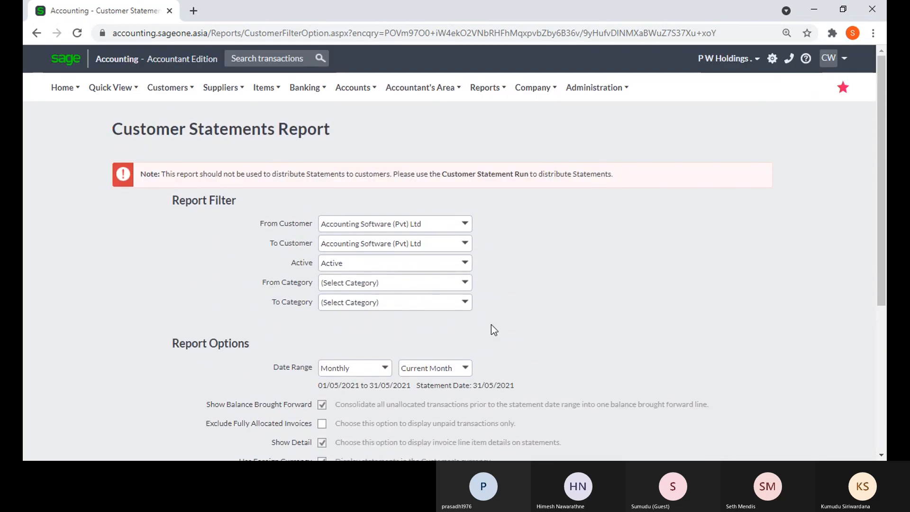
Open the Customer Transactions report from the customer reports
click(172, 95)
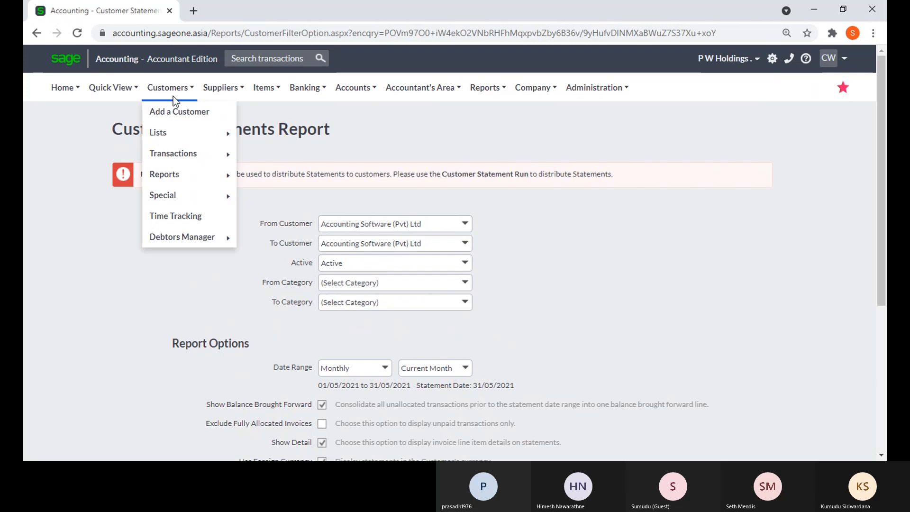
mouse_move(175, 173)
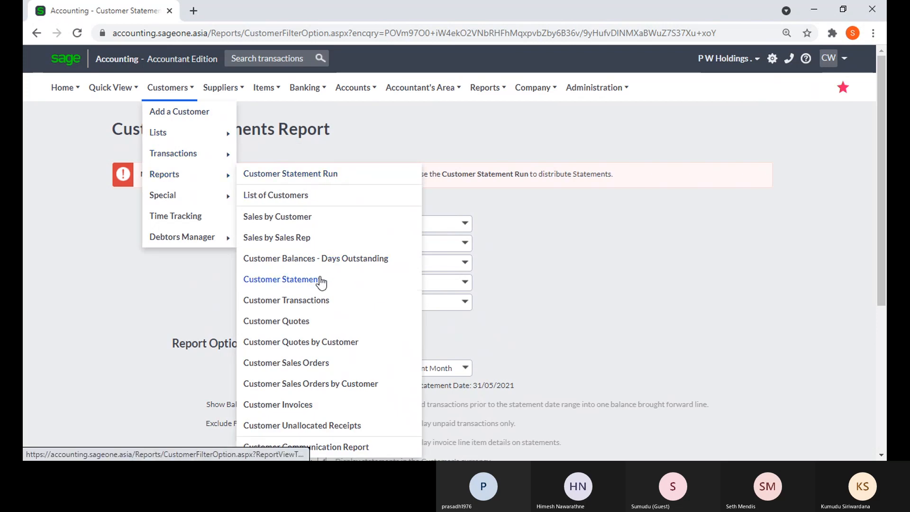
click(322, 303)
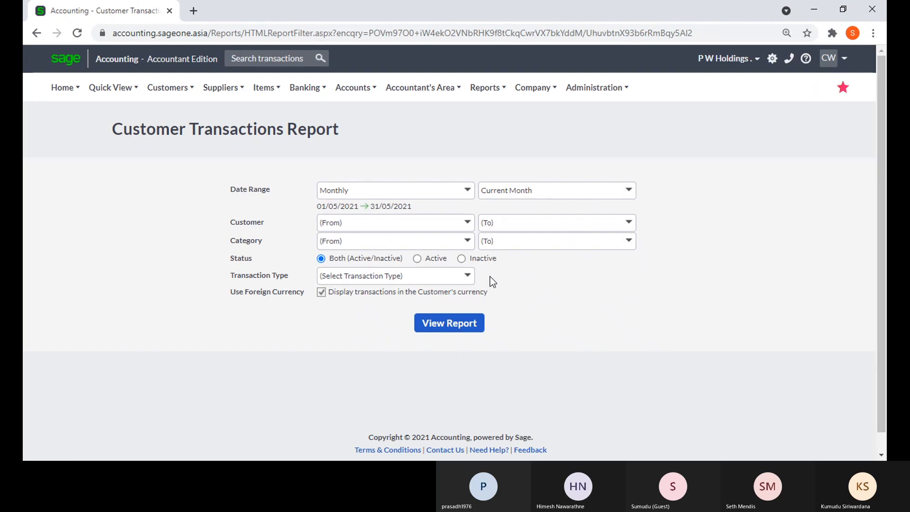
Examine the available transaction types, date ranges, customers and categories for the Customer Transactions report without changing any selection
click(471, 280)
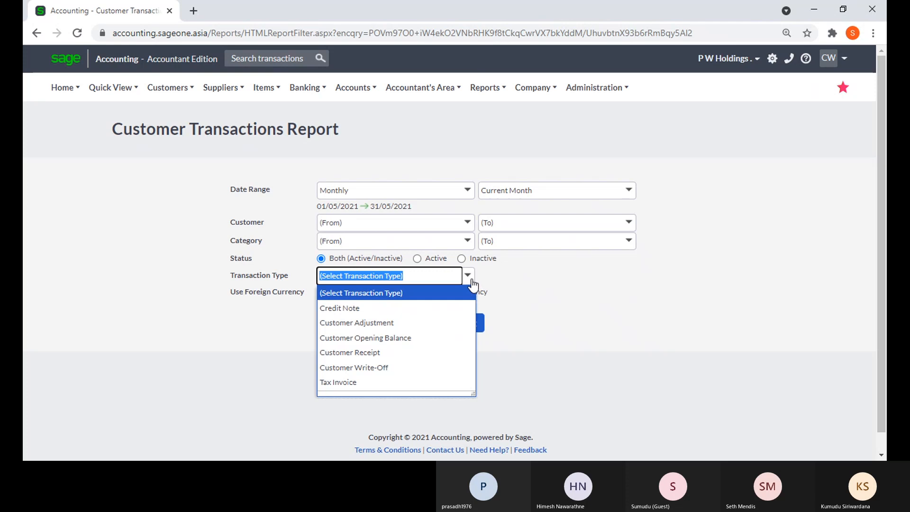
click(471, 191)
click(583, 324)
click(461, 196)
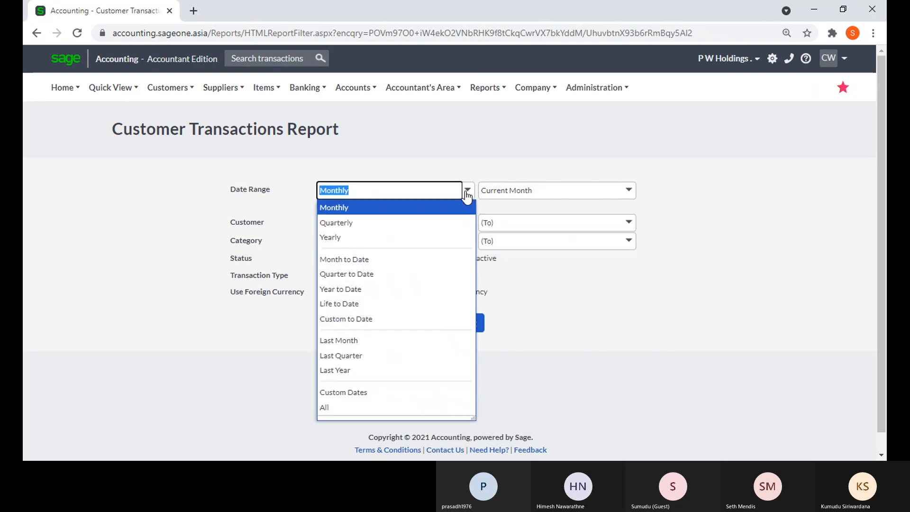
click(443, 165)
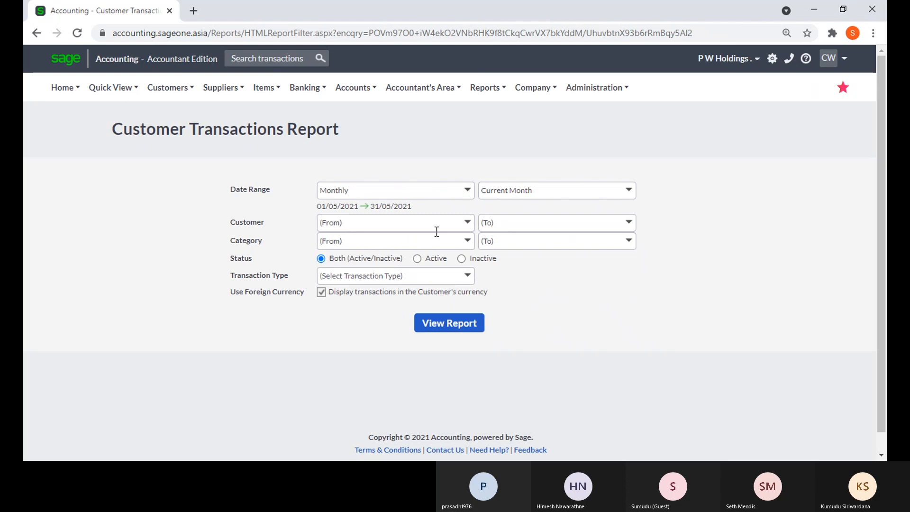
click(468, 223)
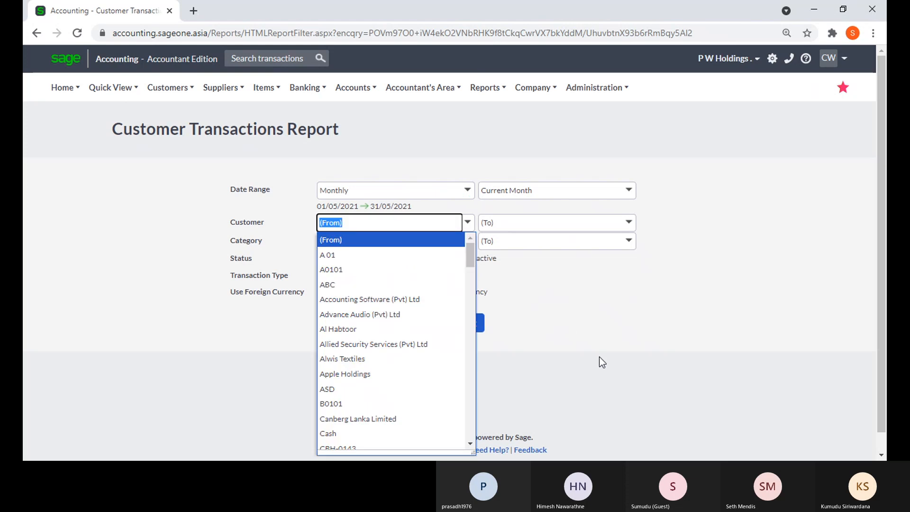
click(599, 363)
click(470, 241)
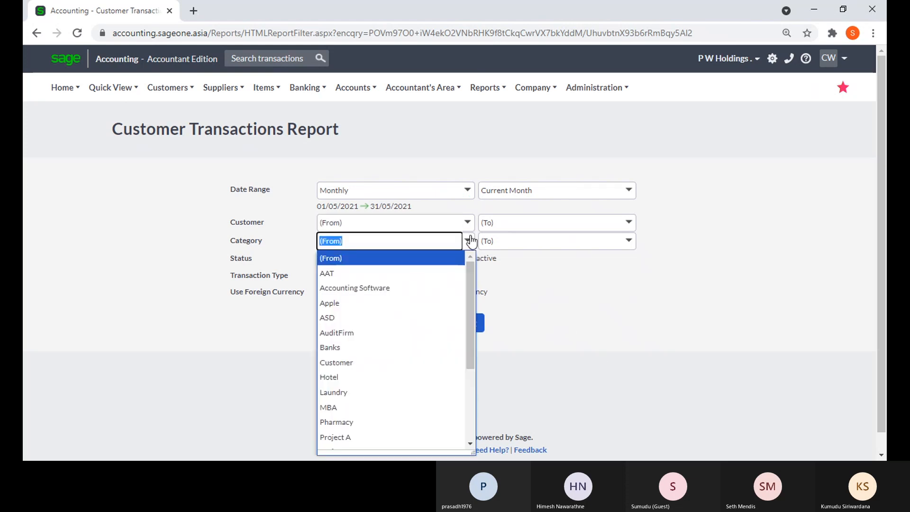
click(559, 283)
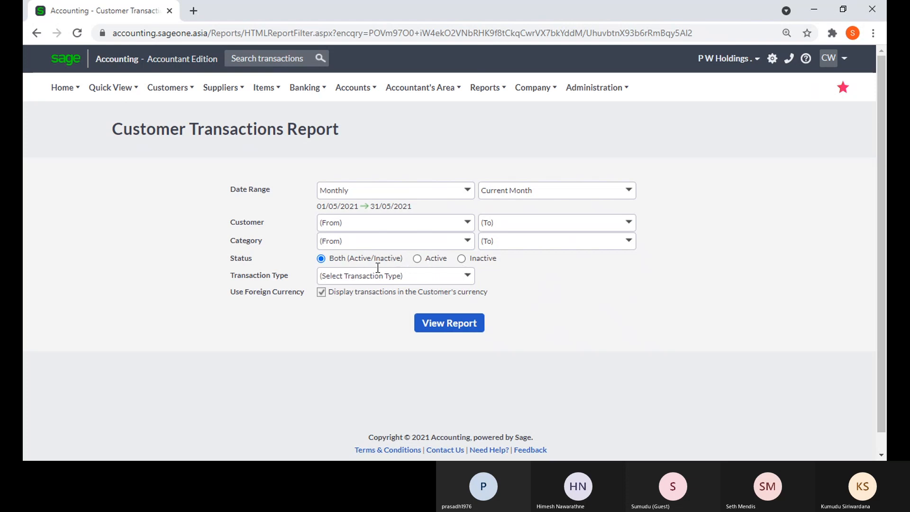
click(469, 284)
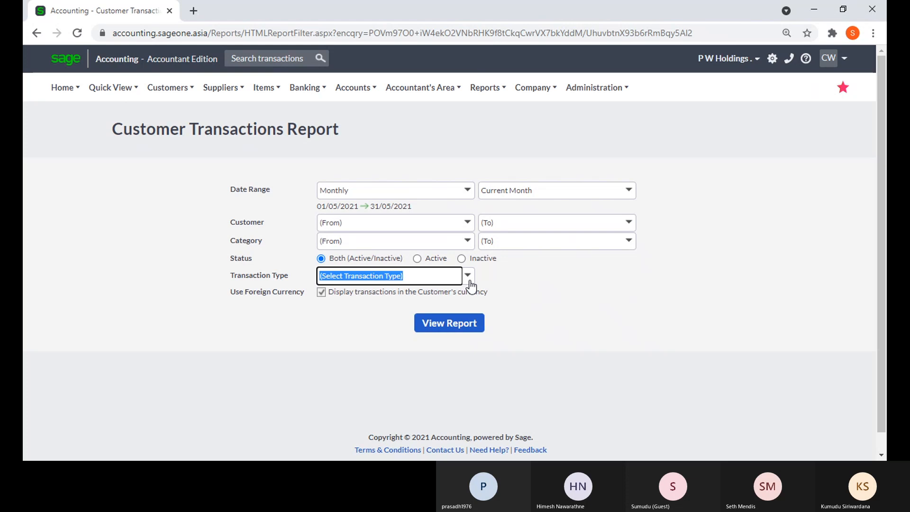
click(469, 283)
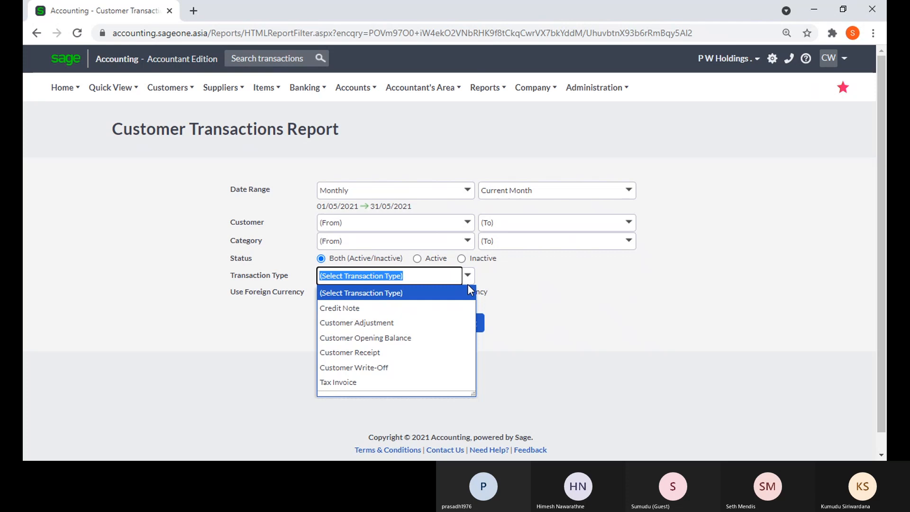
click(400, 322)
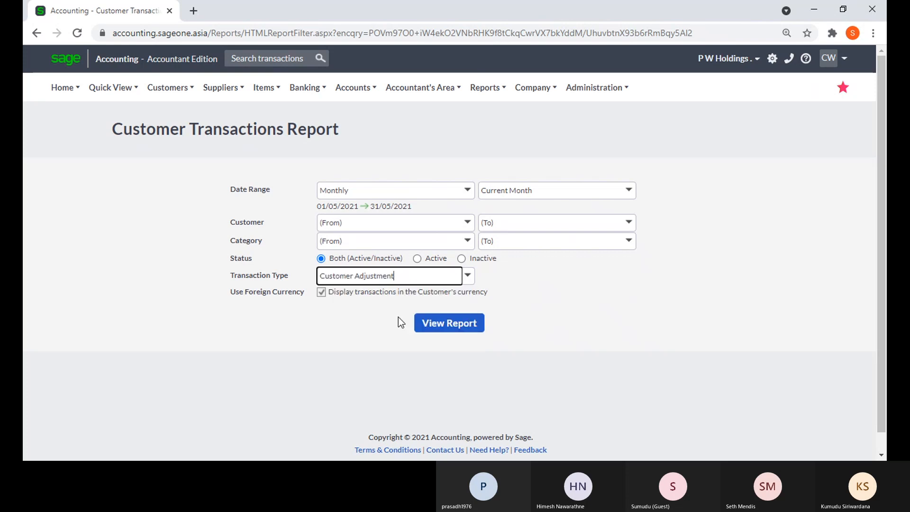
click(468, 276)
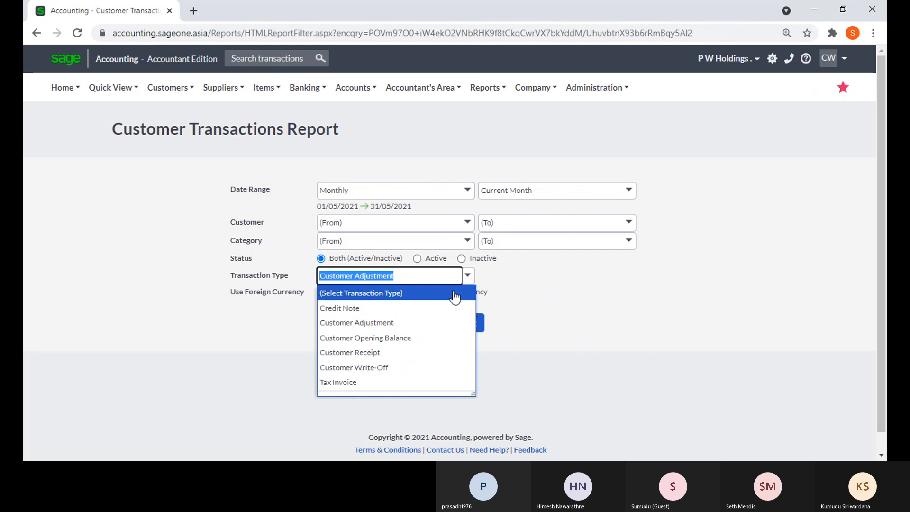
click(454, 294)
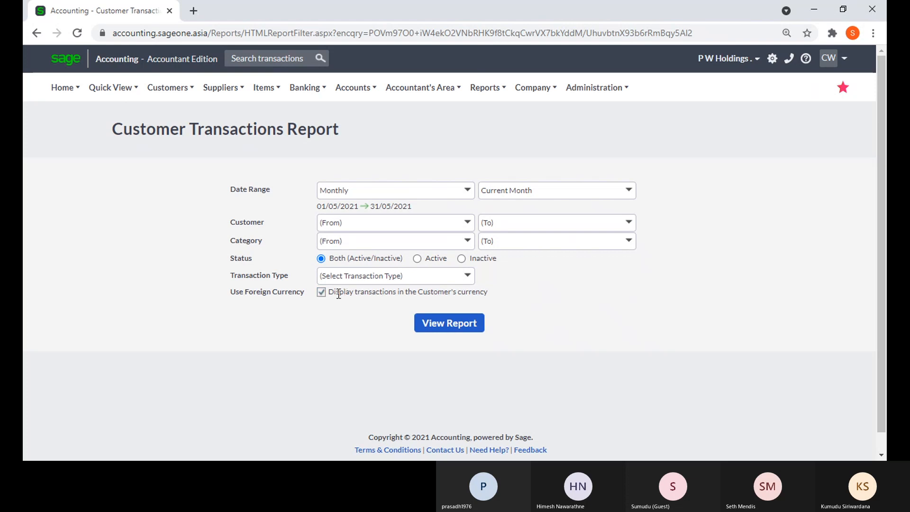
Run the Customer Transactions report for the current month in the customers' currency and review each customer's transactions and balances
click(437, 323)
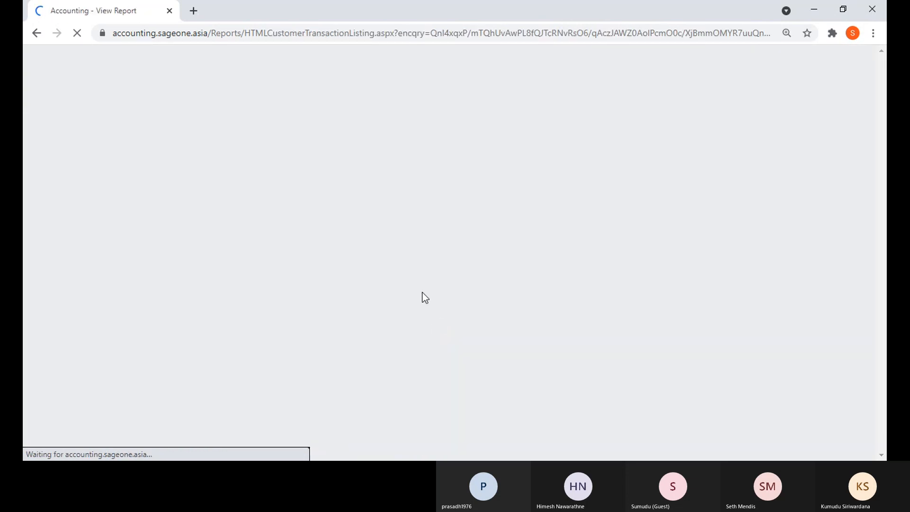
scroll(423, 297, down, 4)
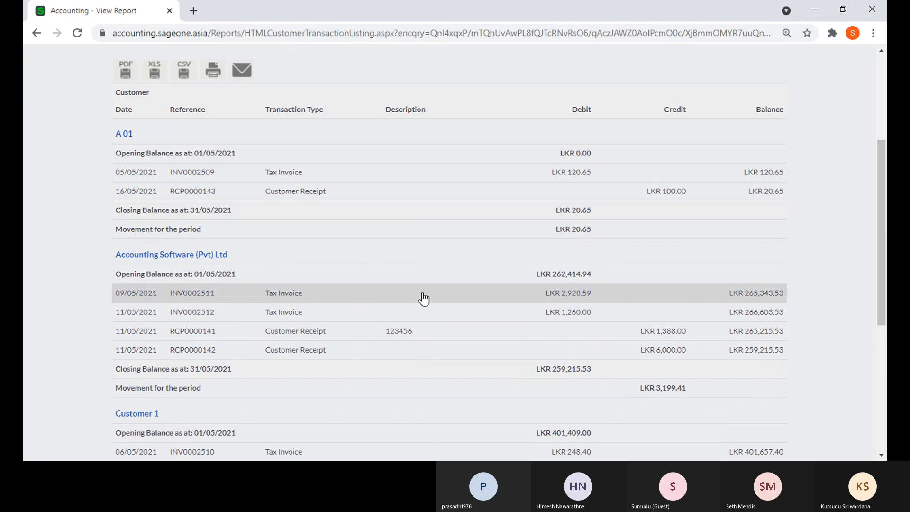
scroll(423, 298, down, 3)
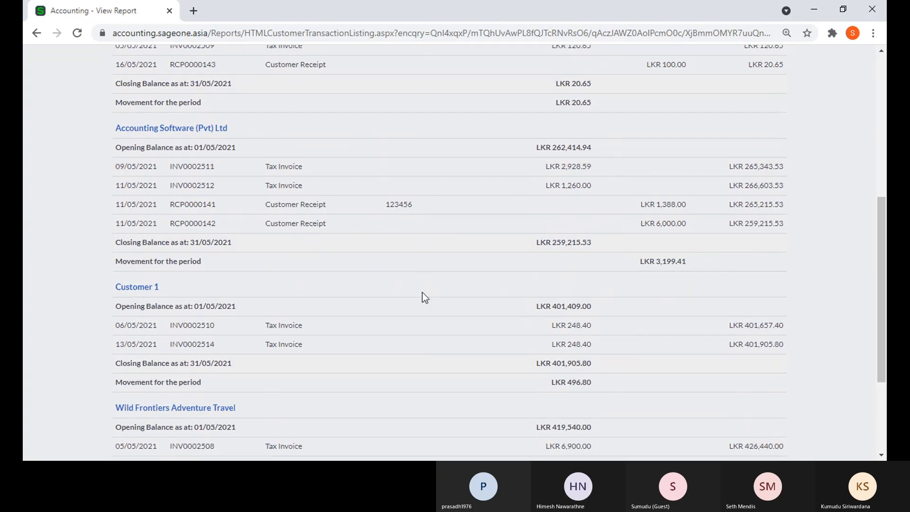
scroll(423, 298, up, 1)
scroll(263, 214, up, 1)
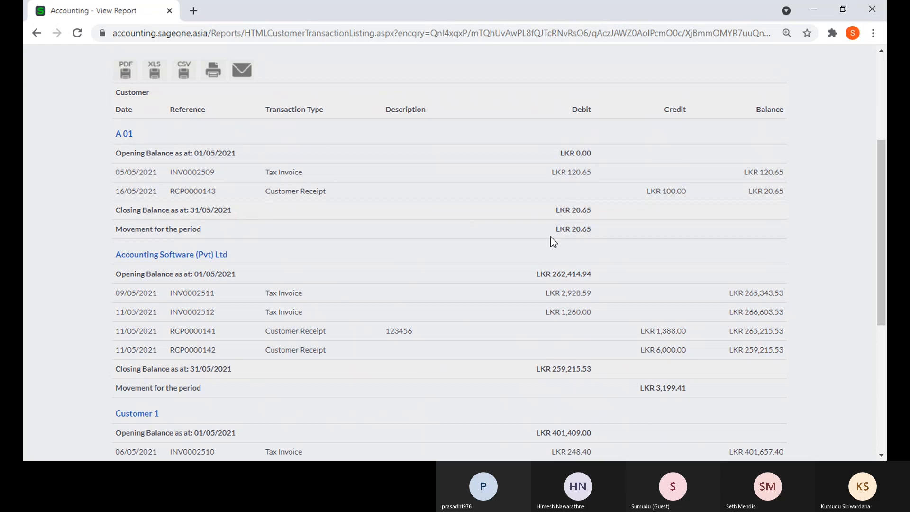
scroll(546, 234, down, 5)
scroll(545, 234, up, 3)
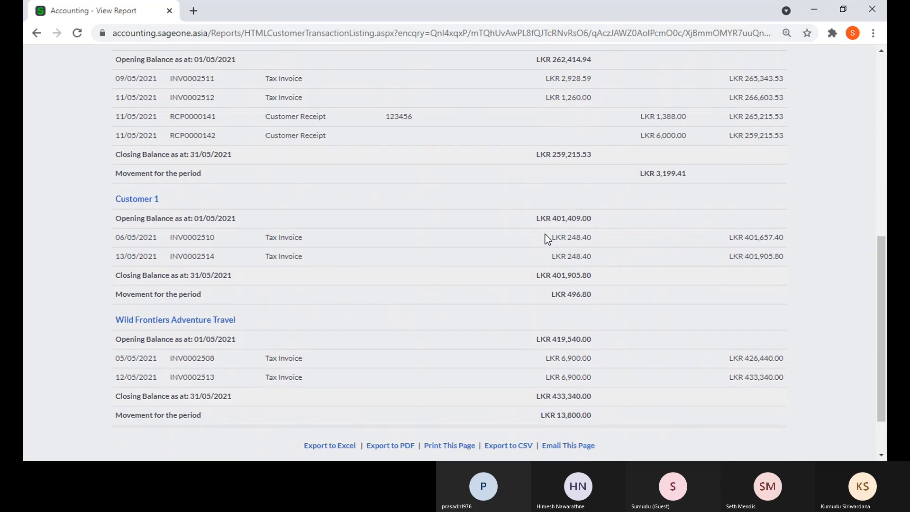
Turn off displaying transactions in the customer's currency, refresh the report and review it down to the grand total
scroll(544, 234, up, 5)
click(728, 199)
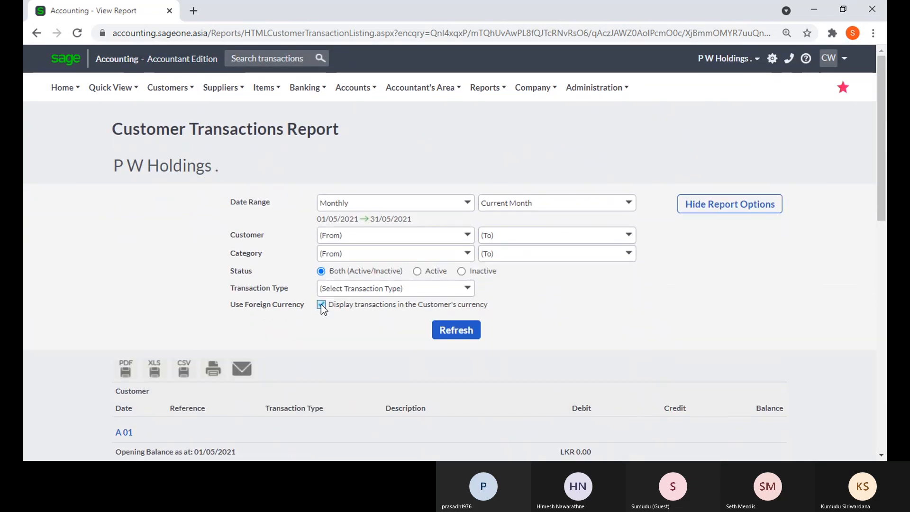
click(469, 329)
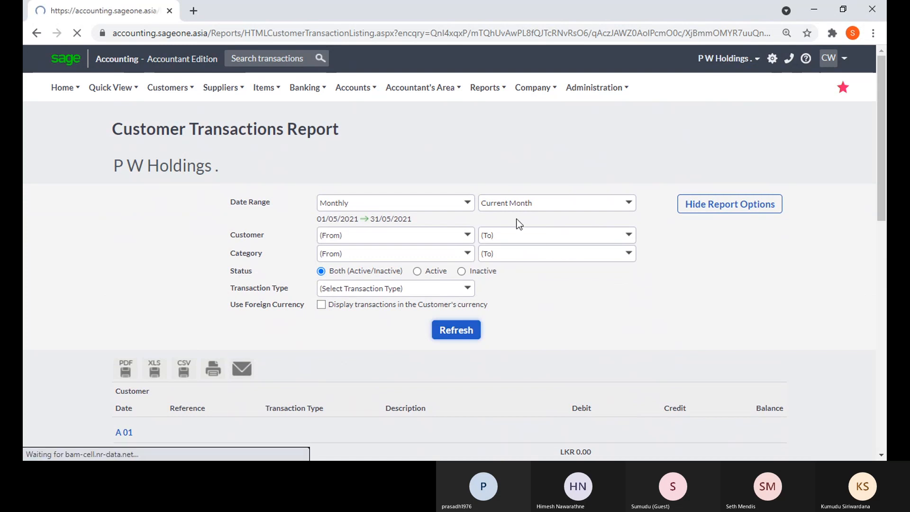
scroll(517, 222, down, 3)
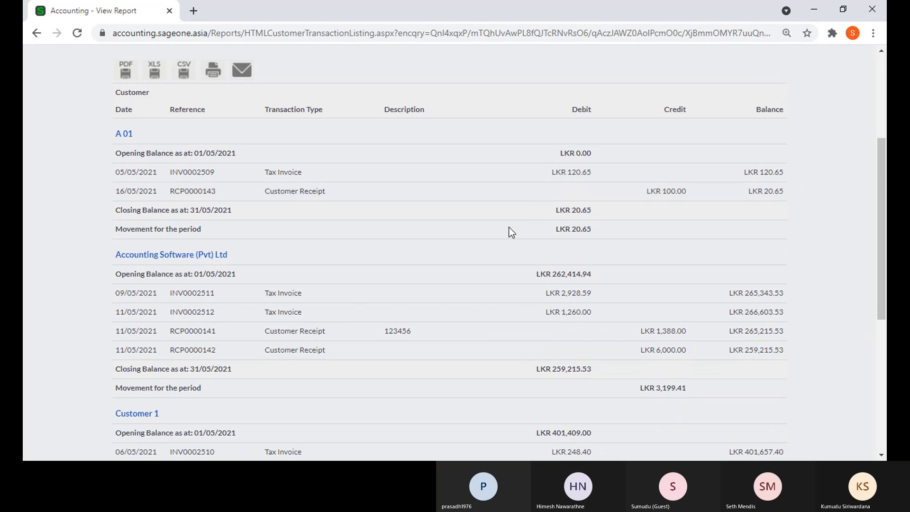
scroll(538, 243, down, 6)
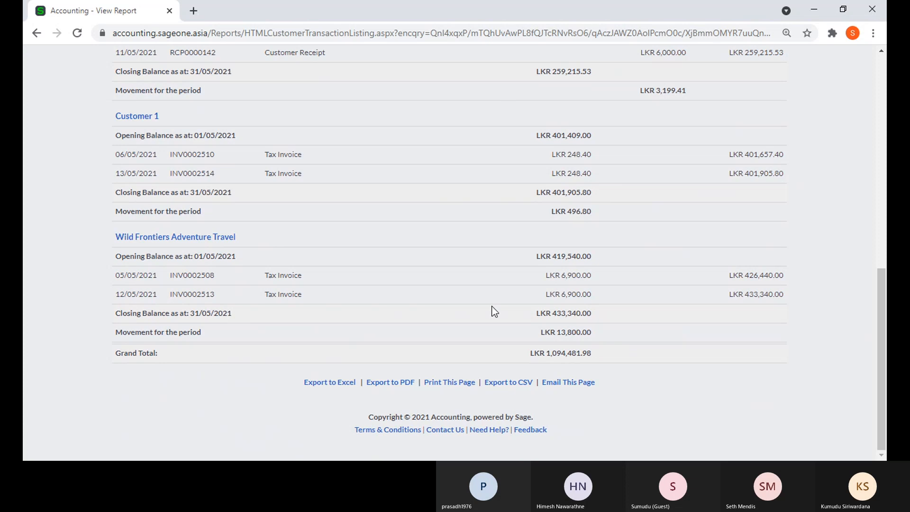
scroll(422, 282, up, 2)
scroll(422, 278, up, 2)
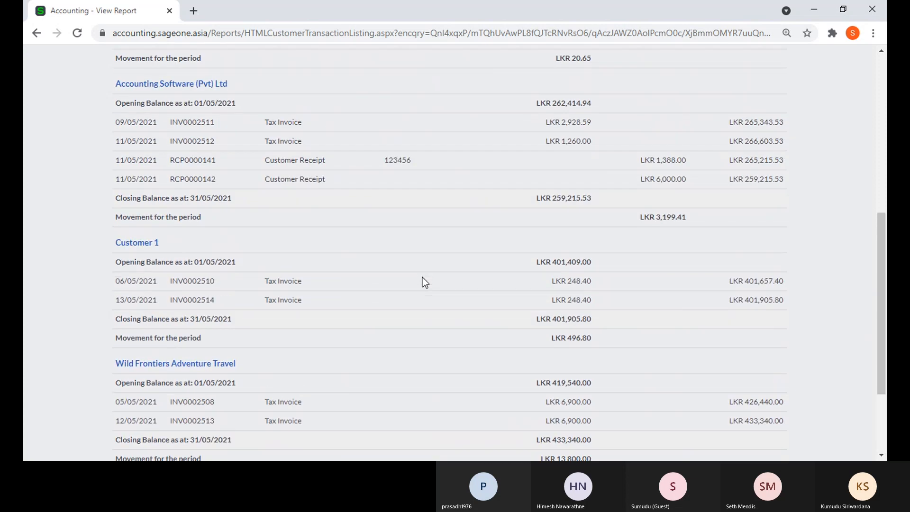
Filter the Customer Transactions report to the Customer Receipt transaction type and review the refreshed listing
scroll(422, 279, up, 4)
scroll(425, 283, up, 8)
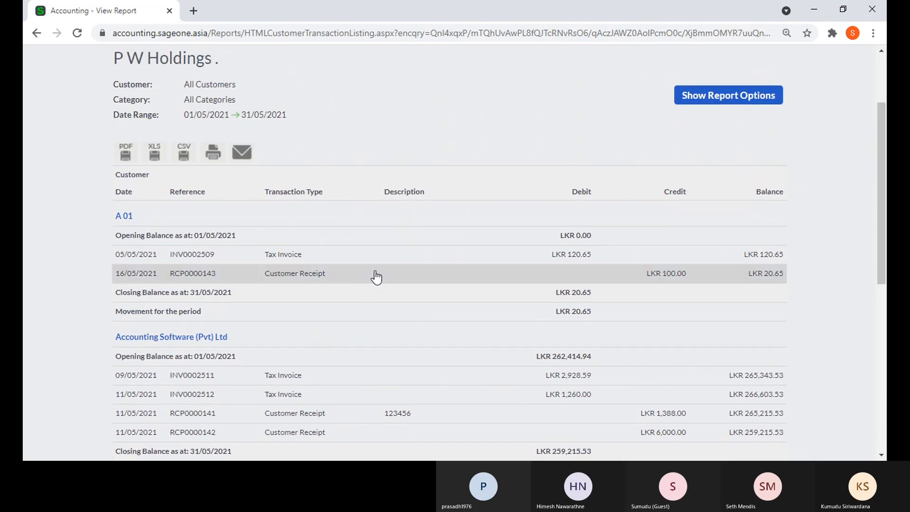
click(696, 215)
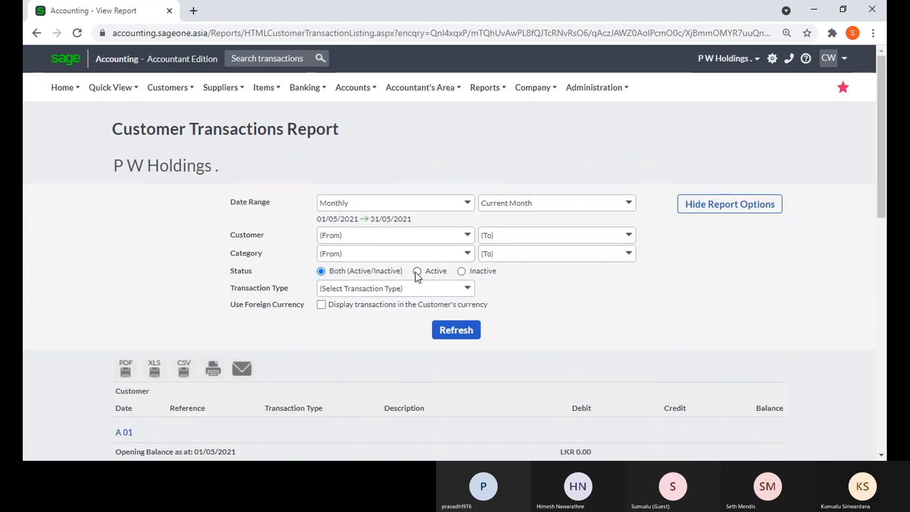
click(468, 289)
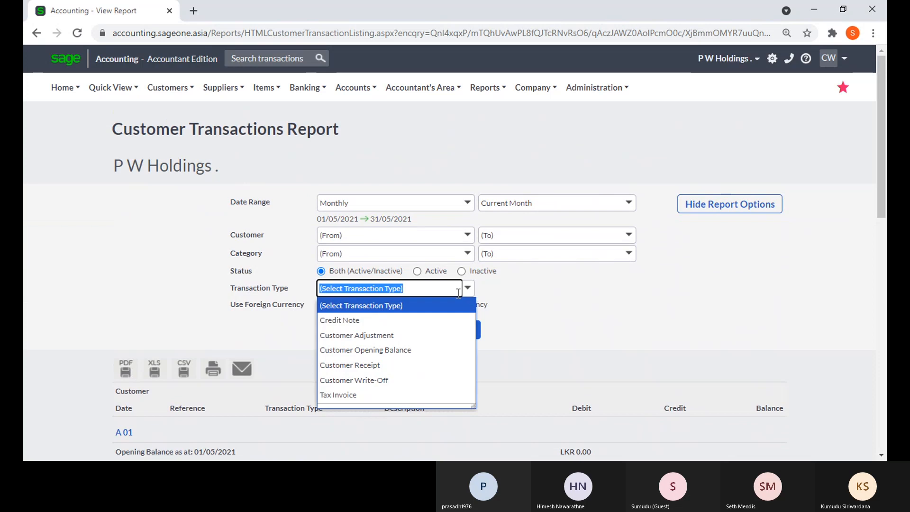
click(426, 365)
click(448, 337)
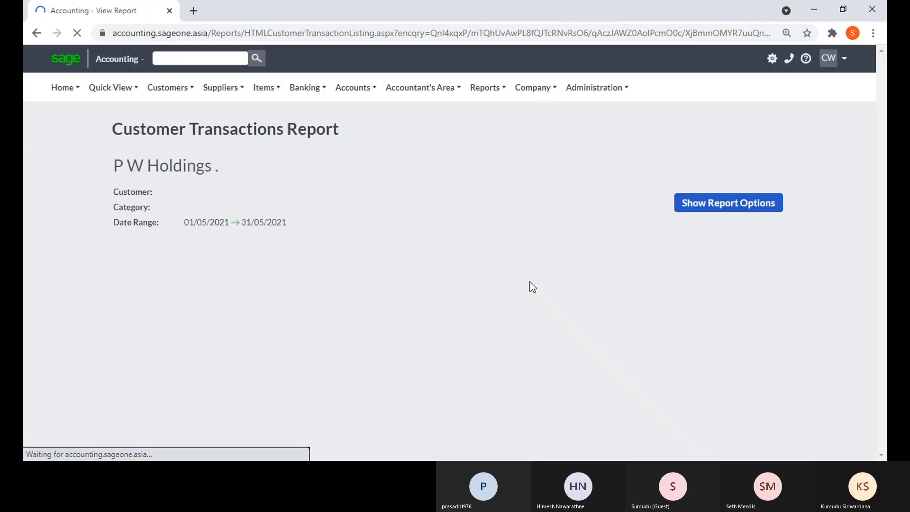
scroll(530, 282, down, 3)
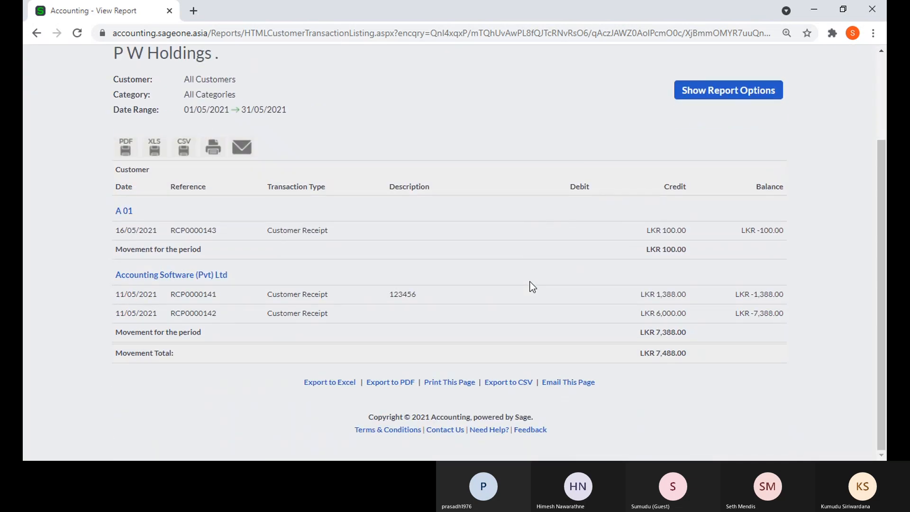
scroll(529, 290, up, 1)
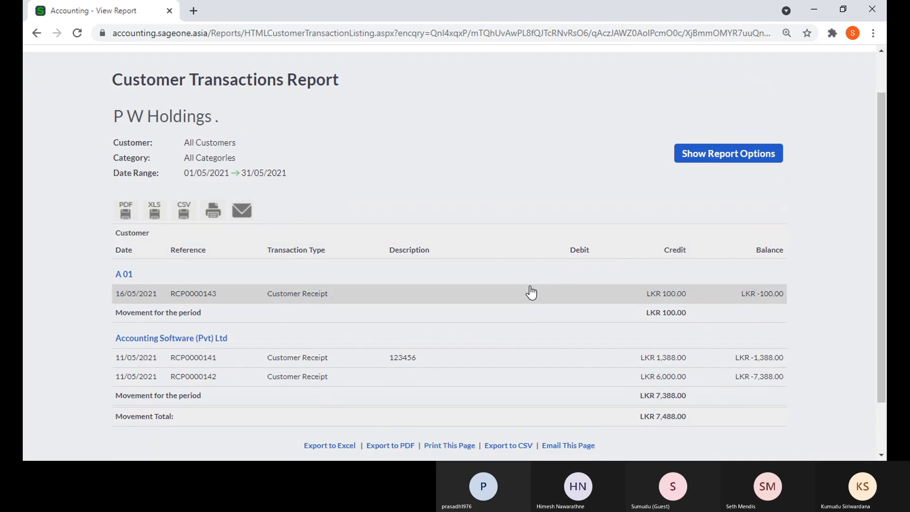
Open the Customer Quotes report from the customer reports and set its date range to Yearly for the current year
scroll(545, 285, up, 1)
mouse_move(183, 94)
mouse_move(177, 174)
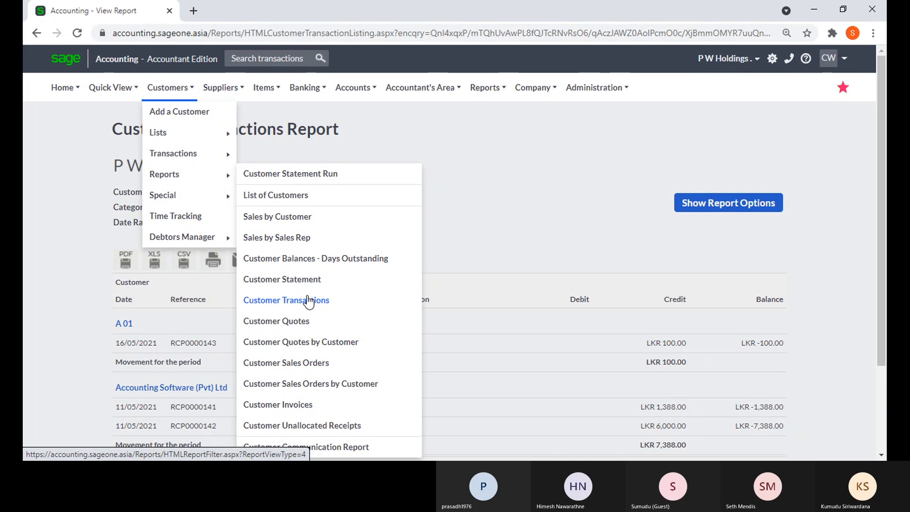
click(308, 322)
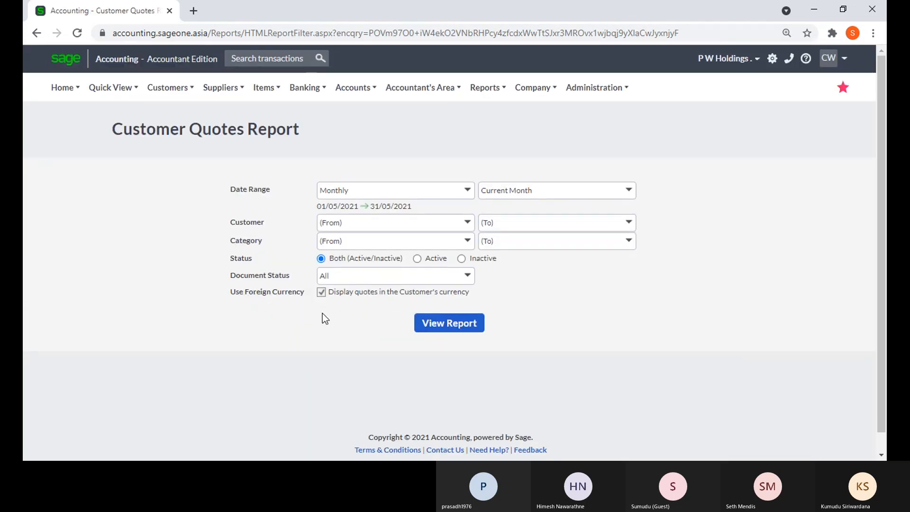
click(468, 190)
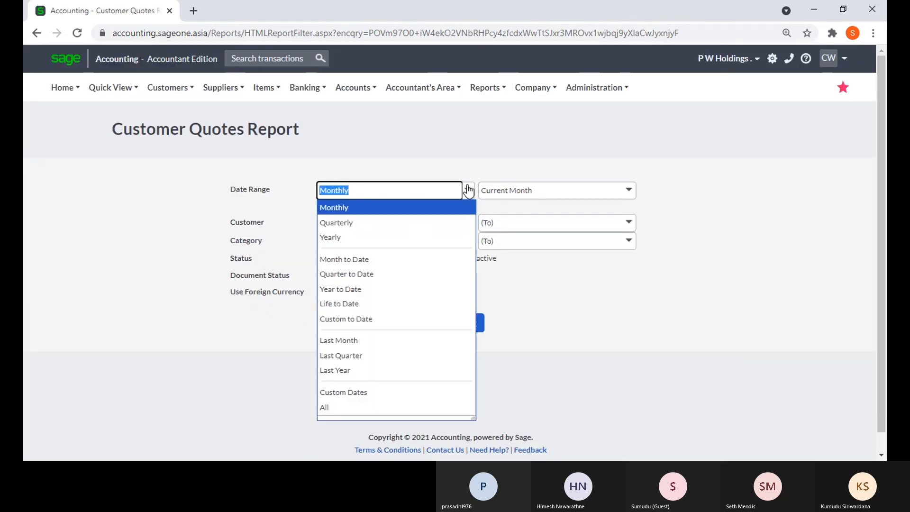
click(382, 237)
click(654, 313)
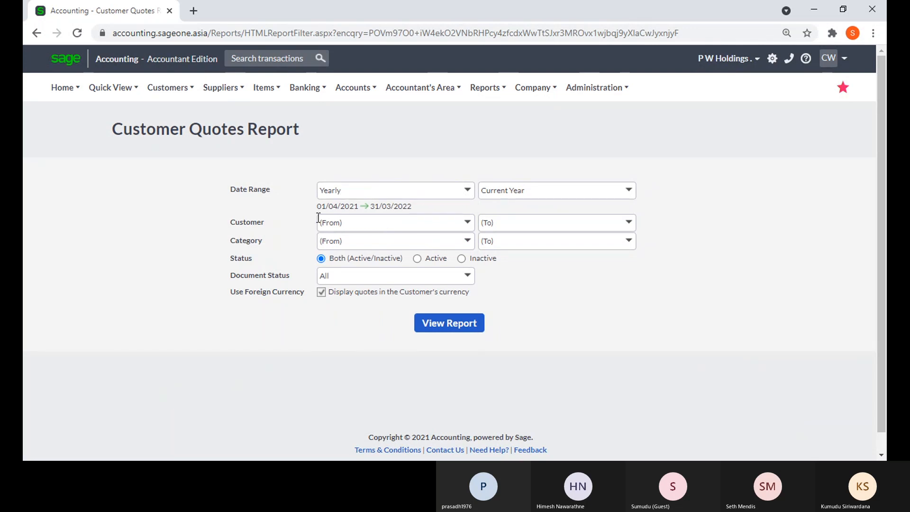
Check the available customer and document status choices, keeping all statuses, and run the Customer Quotes report
click(473, 225)
click(531, 274)
click(468, 277)
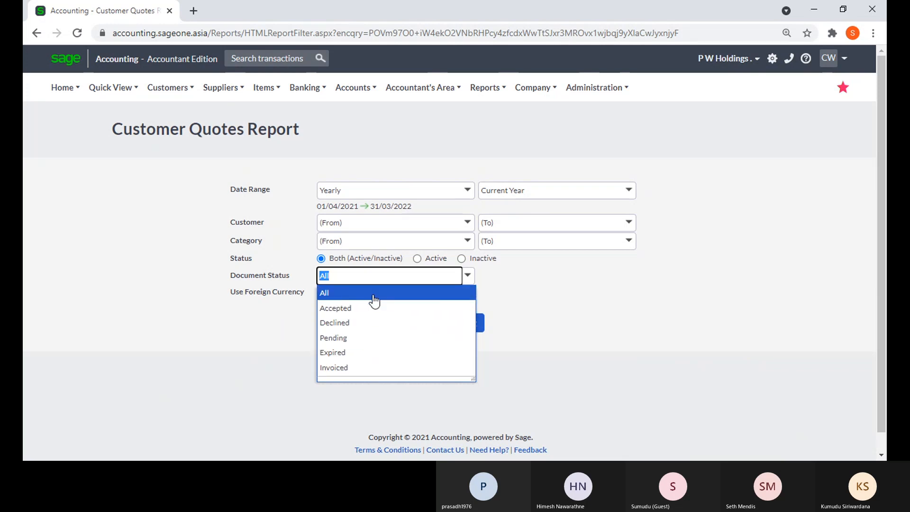
click(553, 296)
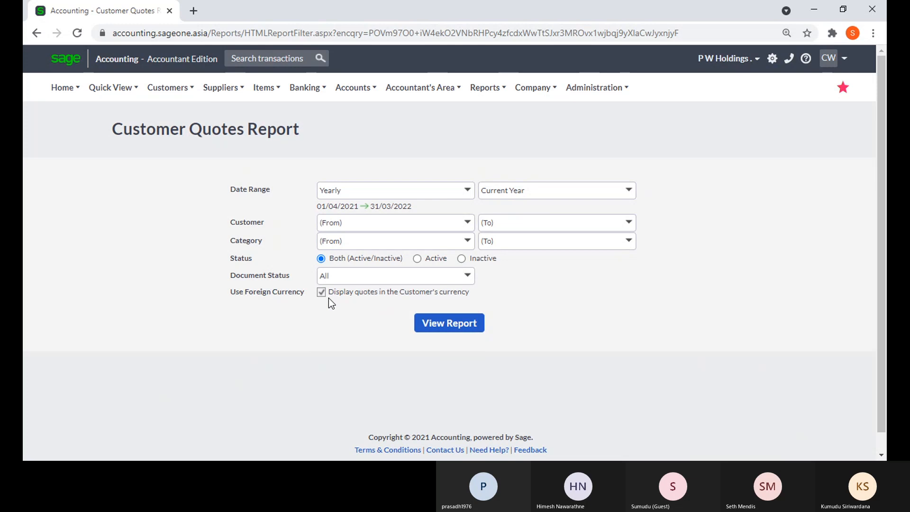
click(429, 326)
click(429, 326)
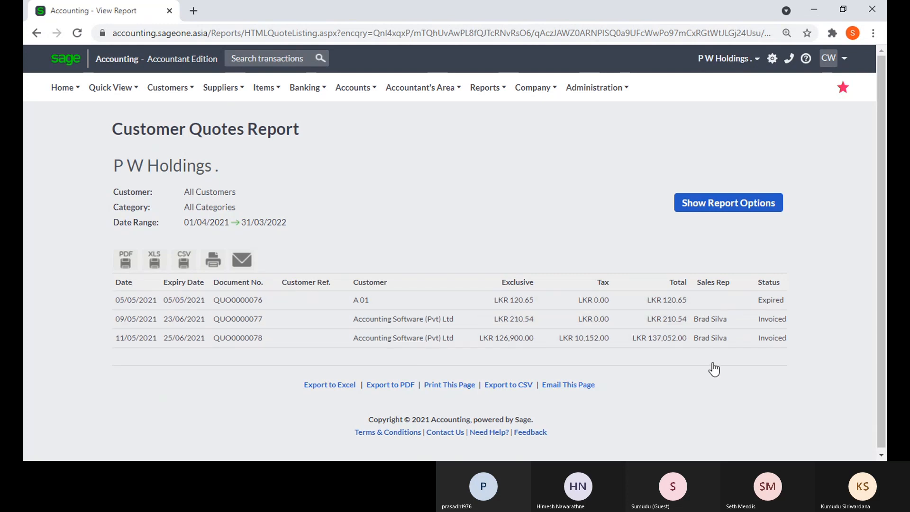
Filter the Customer Quotes report to the Invoiced document status and refresh it
click(695, 208)
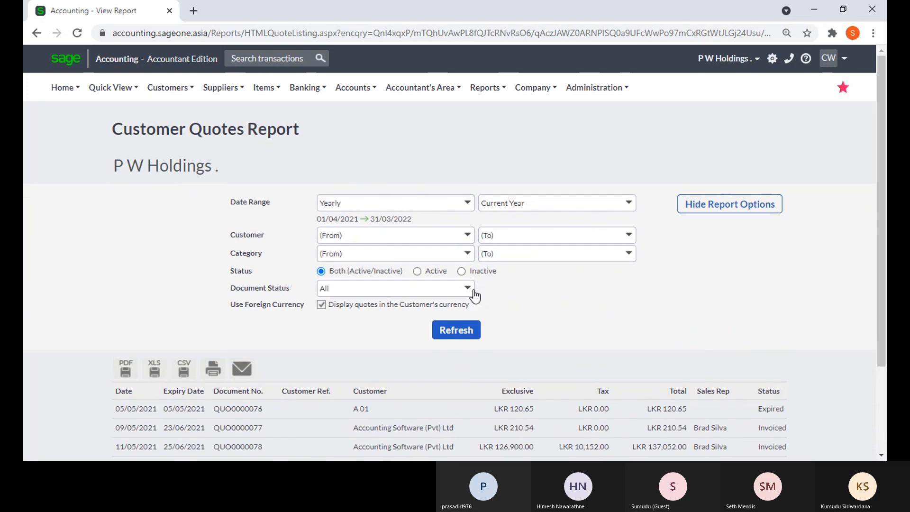
click(468, 289)
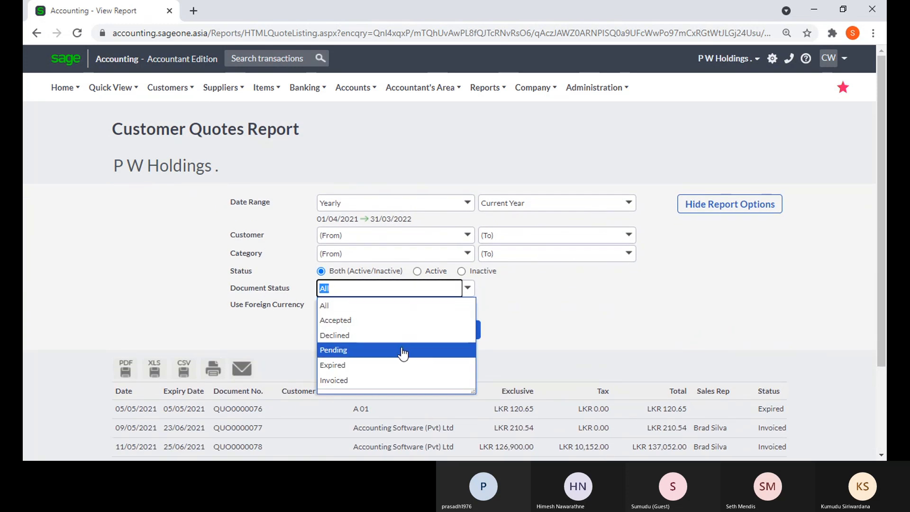
click(386, 380)
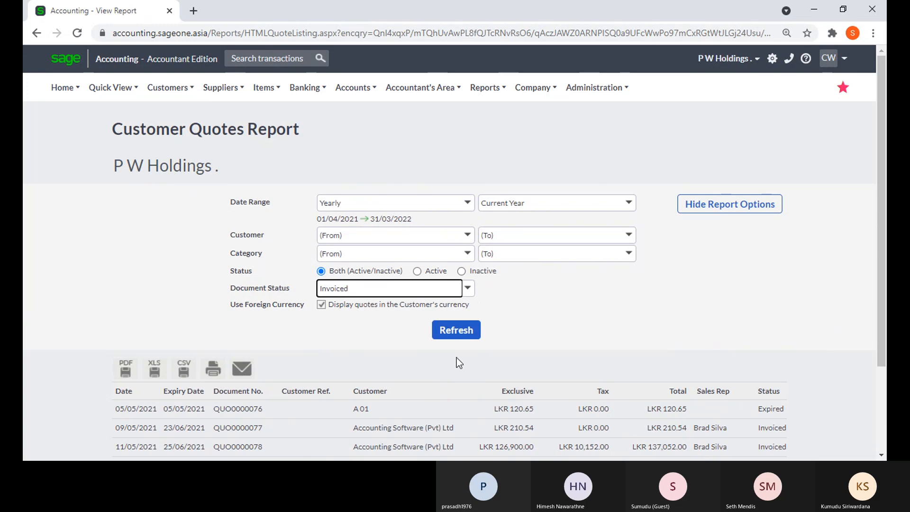
click(457, 339)
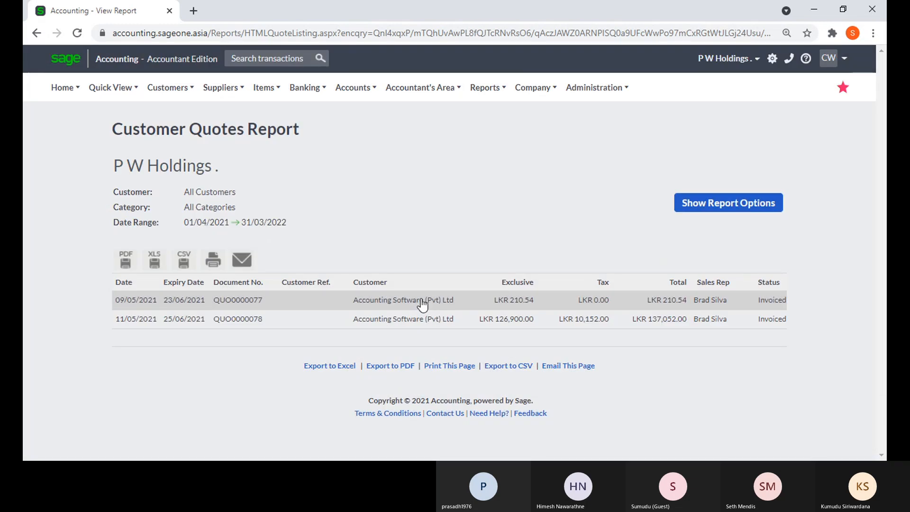
Turn off displaying quotes in the customer's currency and refresh the Customer Quotes report
click(729, 209)
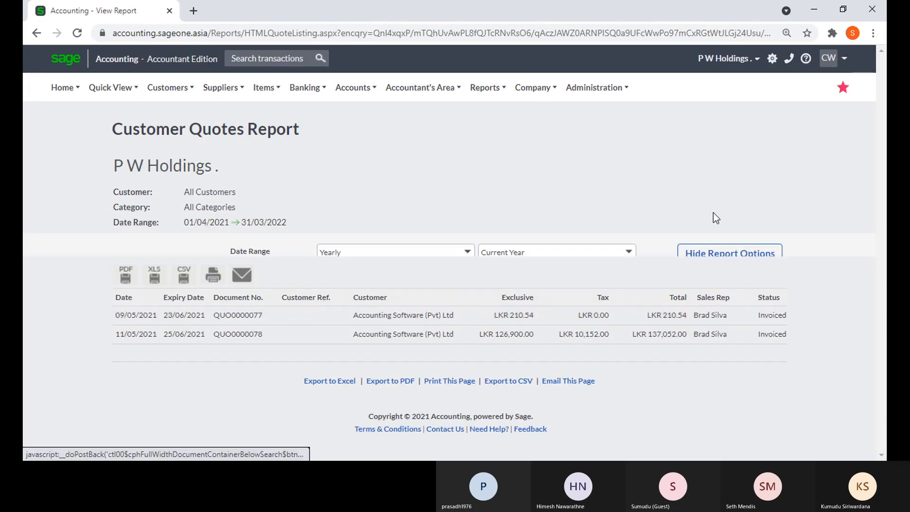
click(322, 307)
click(457, 330)
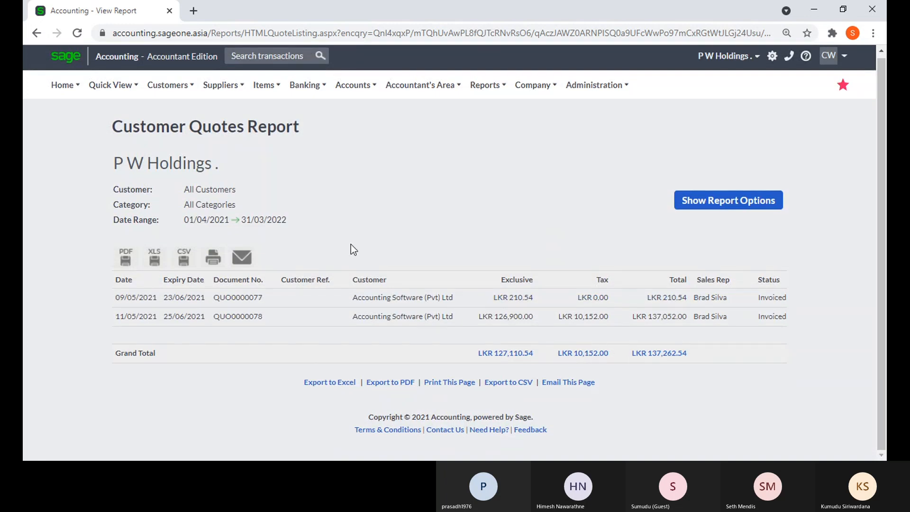
Open the Customer Quotes by Customer report from the customer reports and duplicate its browser tab
click(167, 85)
mouse_move(187, 179)
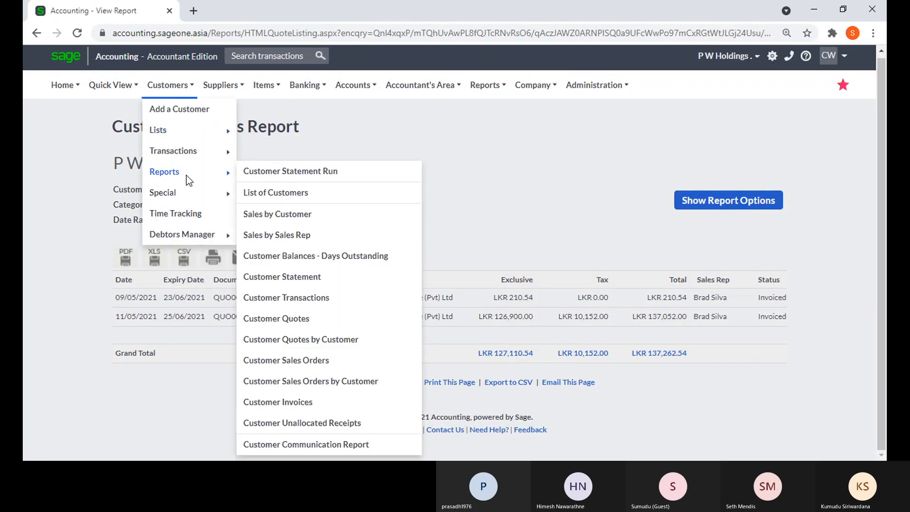
click(333, 341)
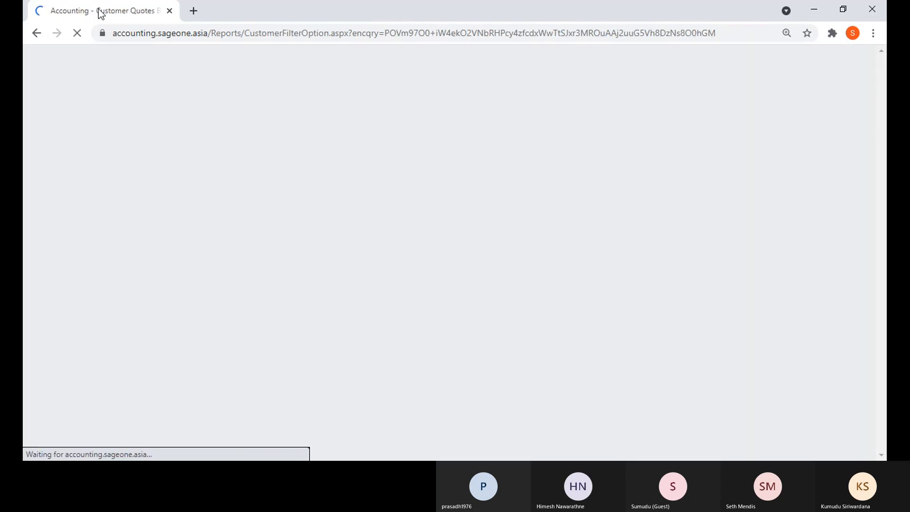
right_click(101, 12)
click(128, 86)
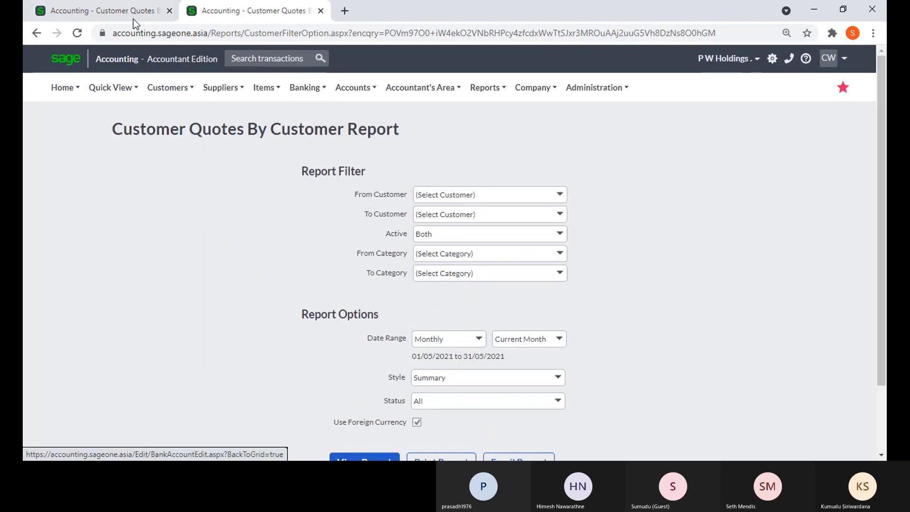
In the original tab, run the Customer Quotes report for the current year with the Yearly range and customer currency display turned off
click(133, 19)
click(167, 88)
mouse_move(170, 173)
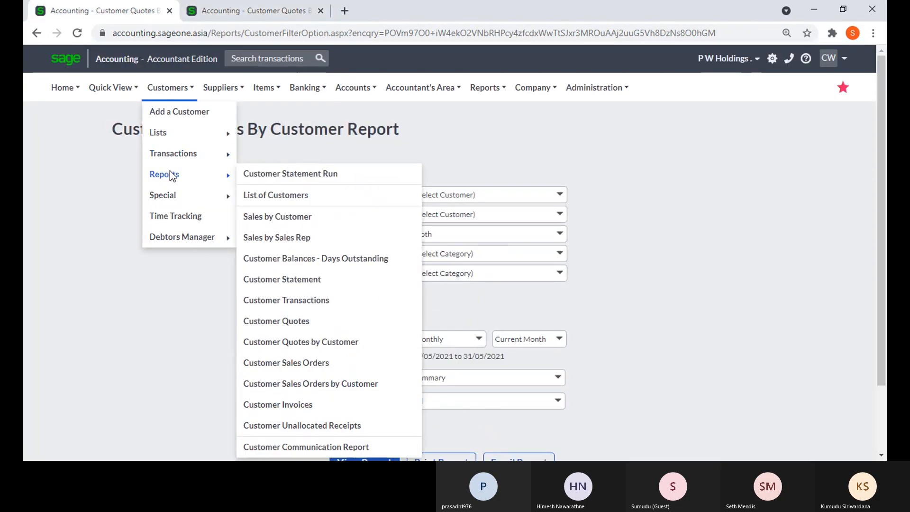
click(311, 323)
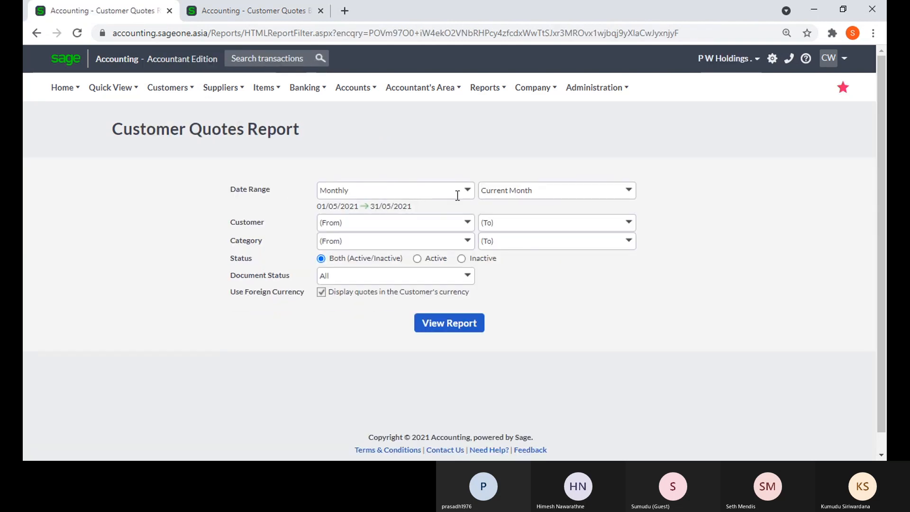
click(467, 190)
click(390, 240)
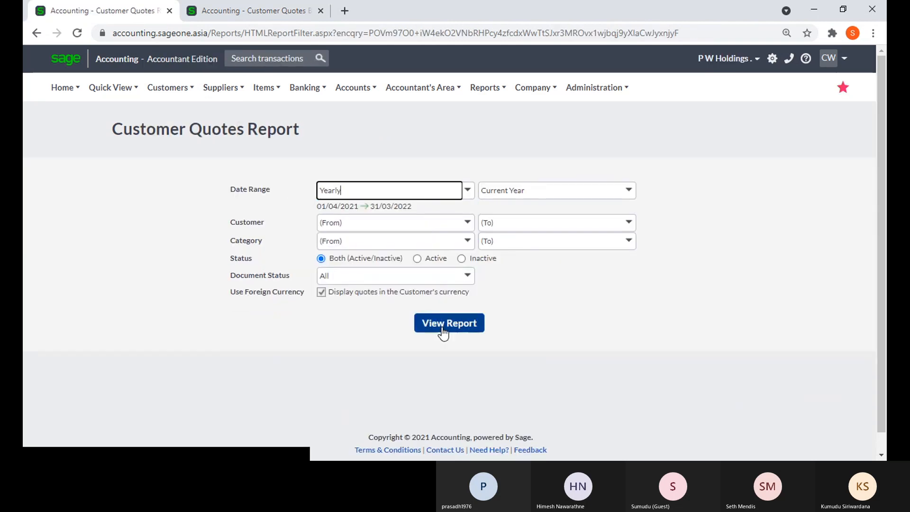
click(321, 292)
click(422, 322)
Return to the Customer Quotes by Customer report tab and set its date range to Yearly for the current year
click(234, 14)
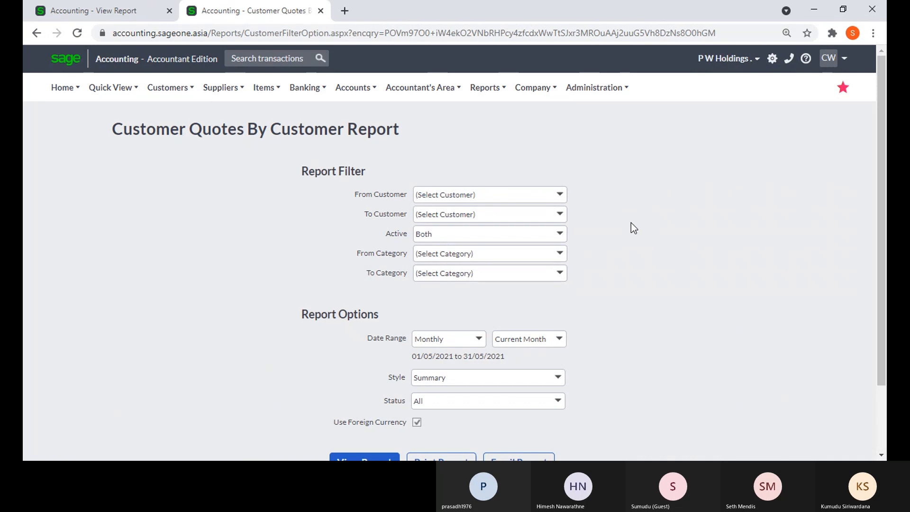
scroll(653, 219, down, 2)
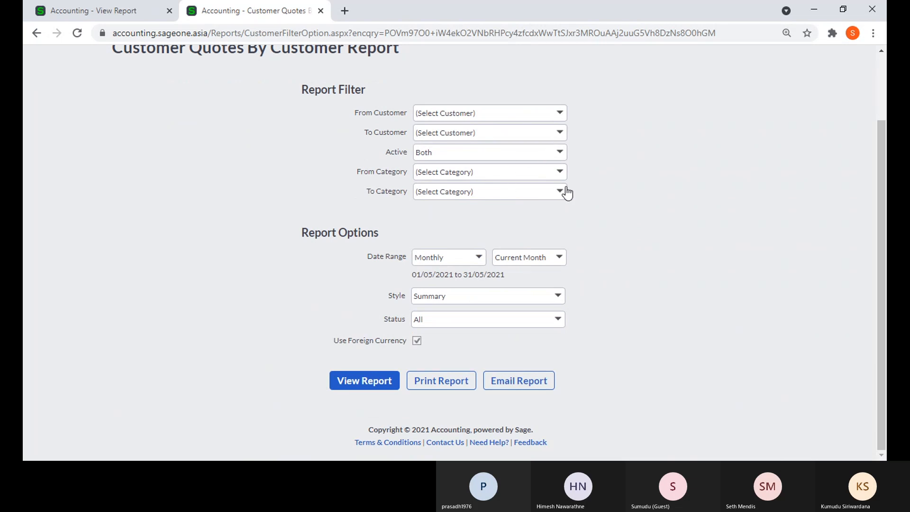
click(479, 261)
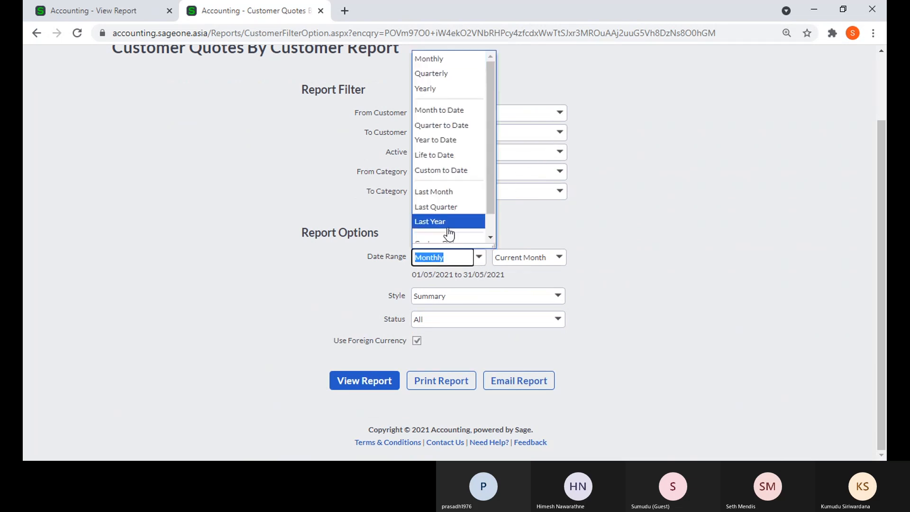
click(427, 90)
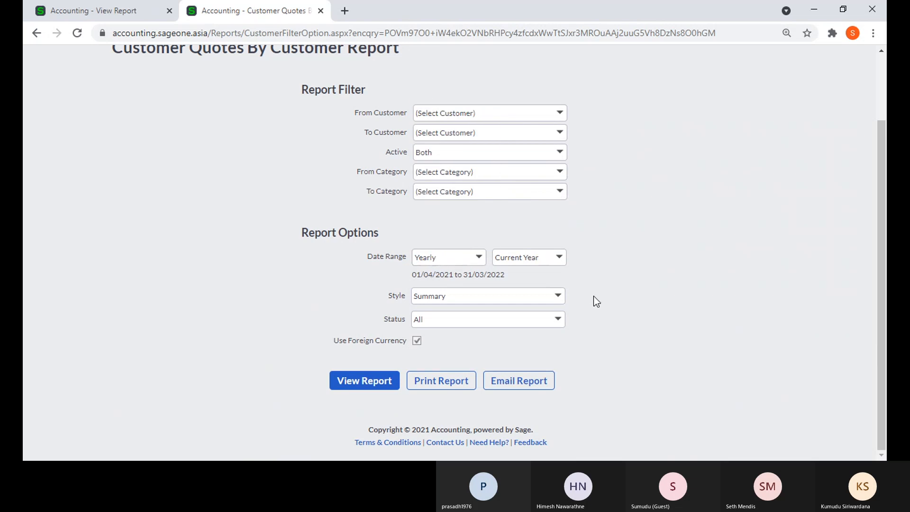
Check the style and status choices, keeping Summary and All, and run the Quotes by Customer report with foreign currency turned off
click(566, 297)
click(607, 301)
click(558, 303)
click(599, 302)
click(558, 320)
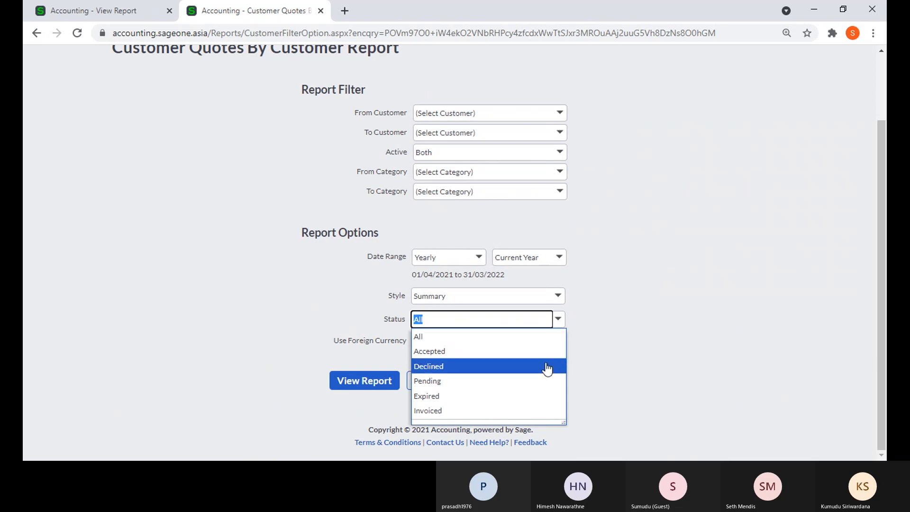
click(633, 352)
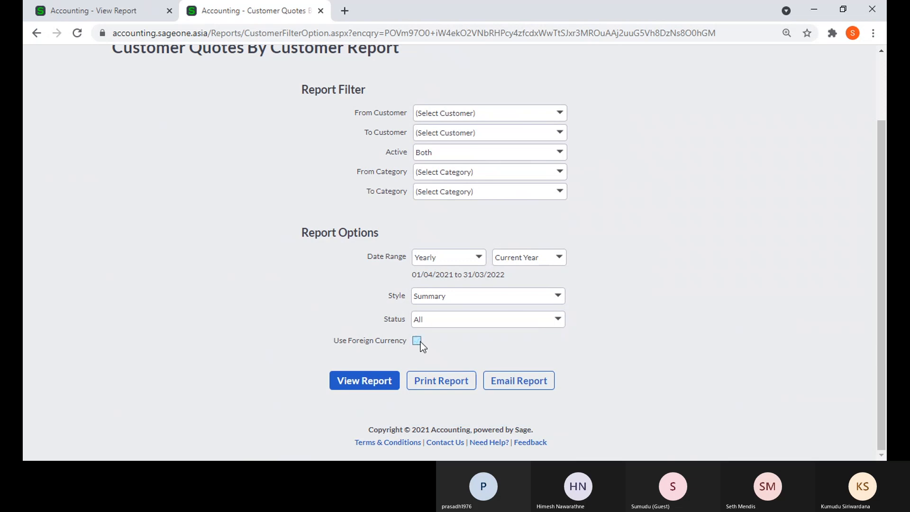
click(384, 379)
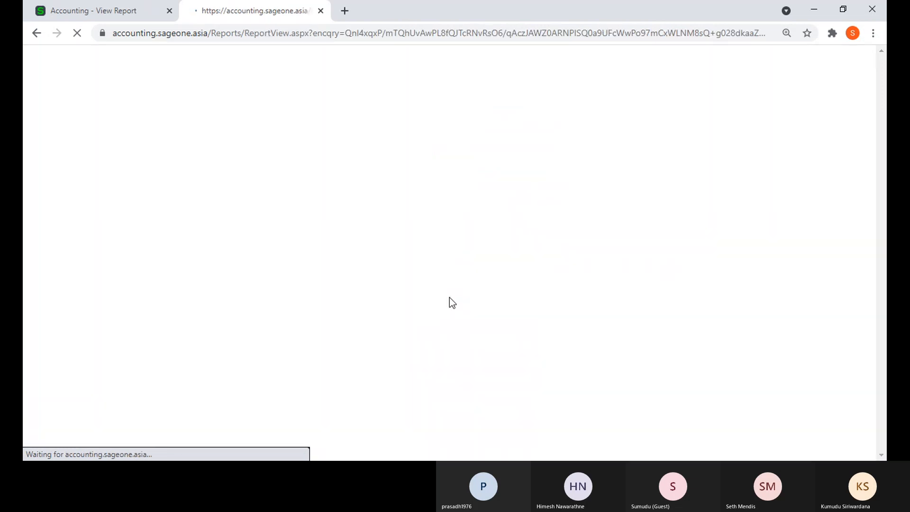
scroll(417, 263, down, 3)
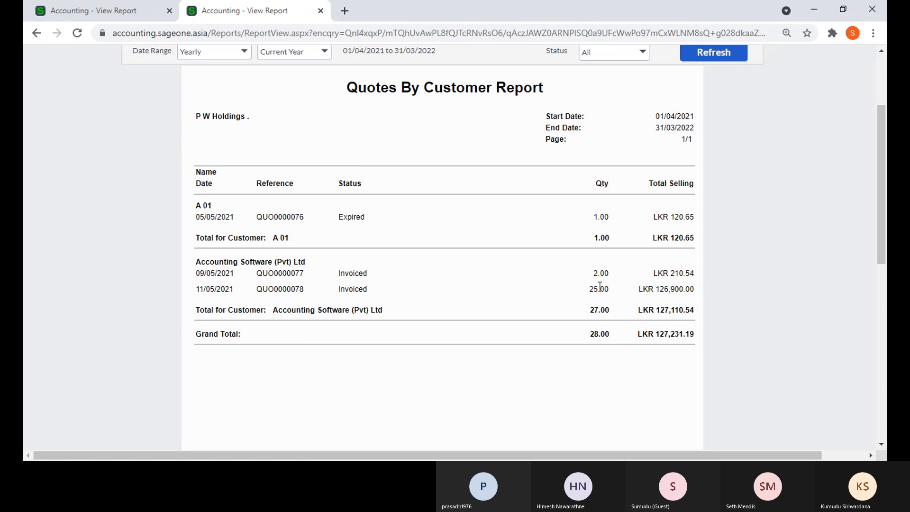
Compare the Quotes by Customer report with the Customer Quotes report in the other tab
click(75, 13)
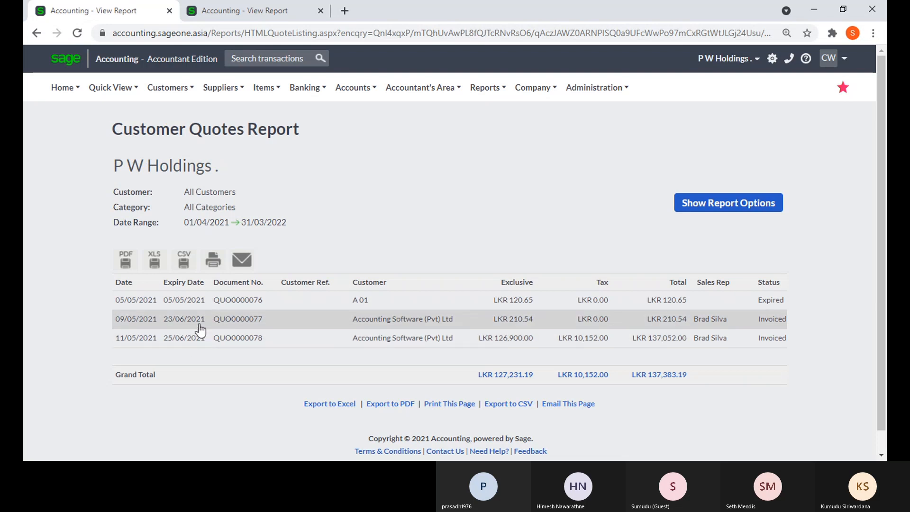
click(224, 16)
scroll(270, 169, down, 2)
scroll(269, 168, up, 2)
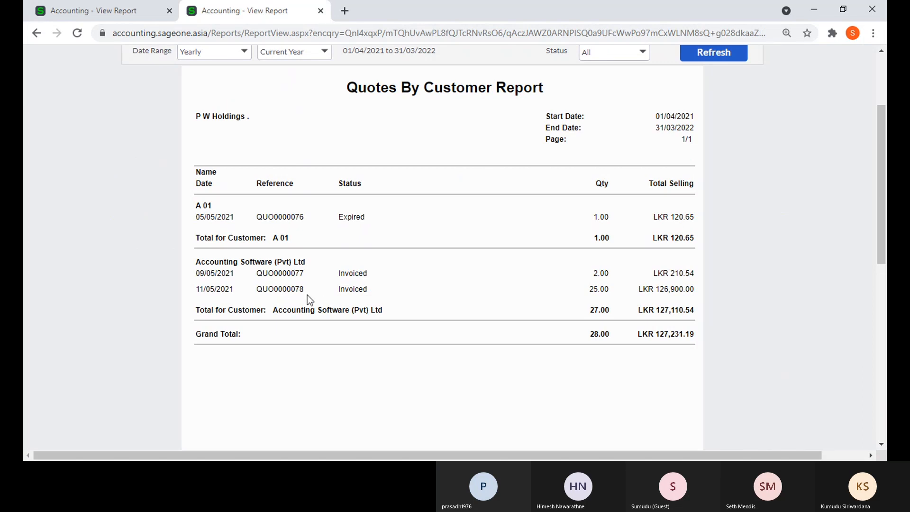
scroll(294, 288, up, 1)
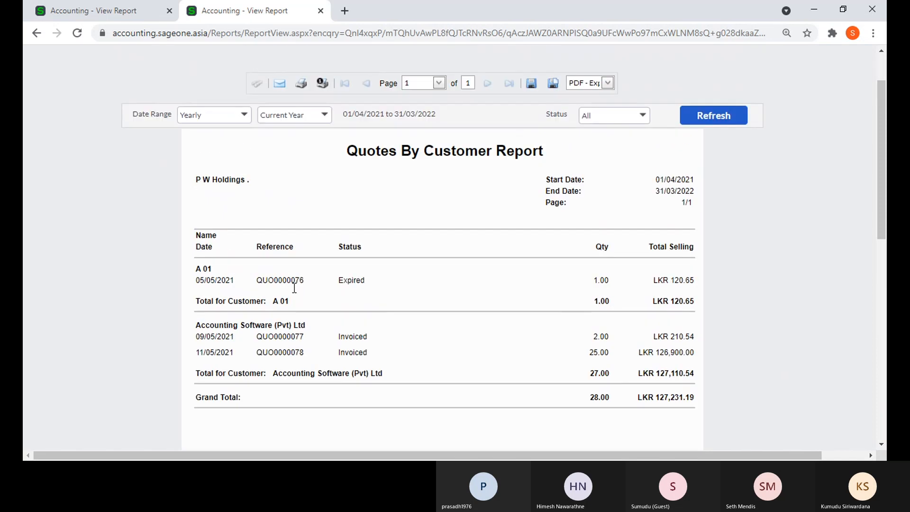
scroll(294, 289, up, 1)
Open the Customer Sales Orders report from the customer reports and set its date range to Yearly for the current year
mouse_move(170, 90)
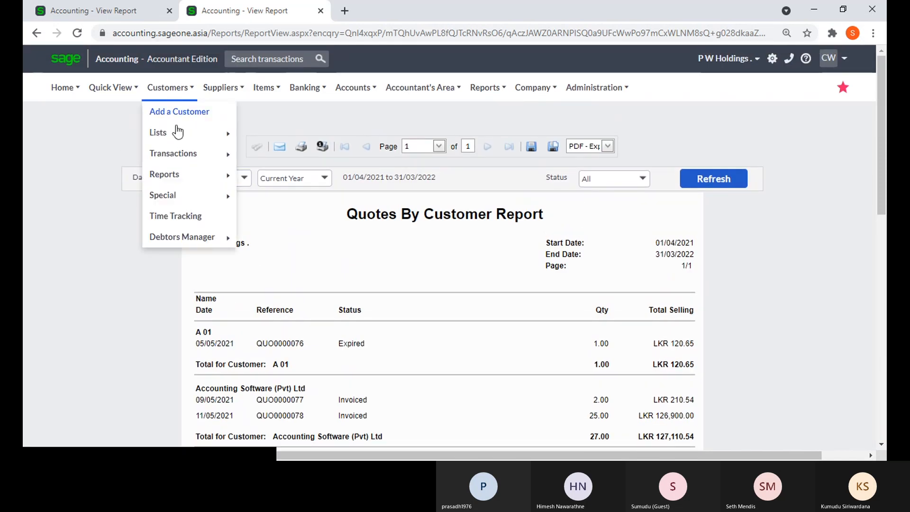
mouse_move(183, 171)
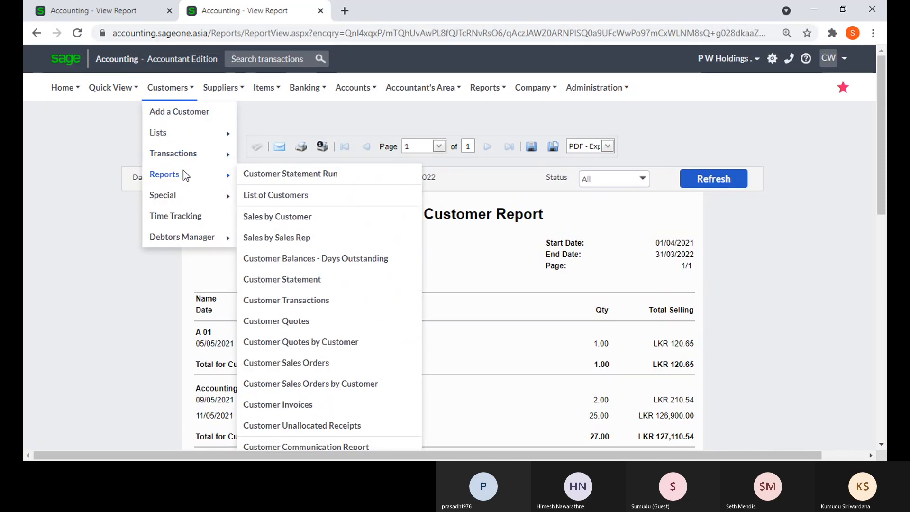
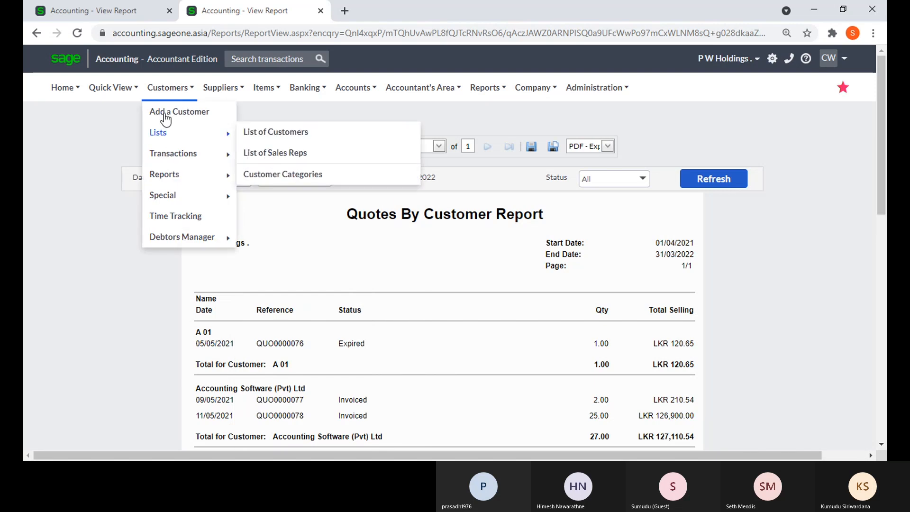
mouse_move(167, 176)
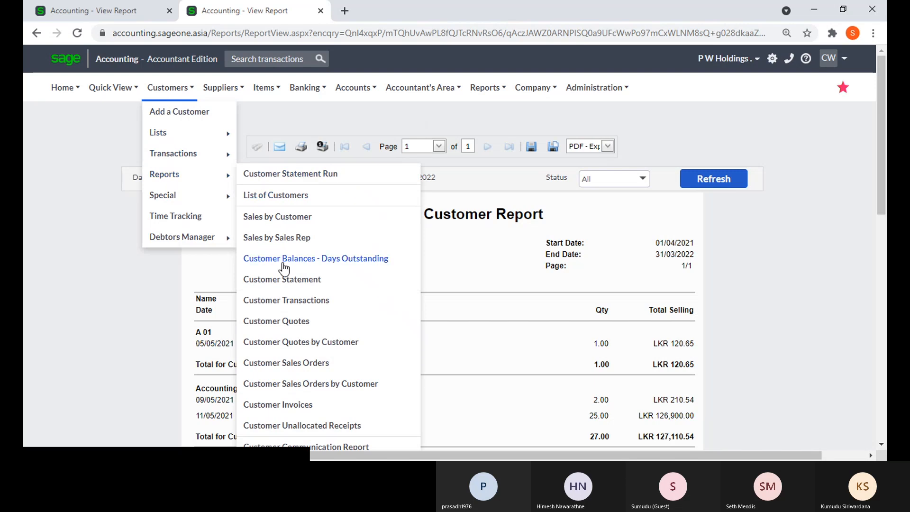
click(295, 363)
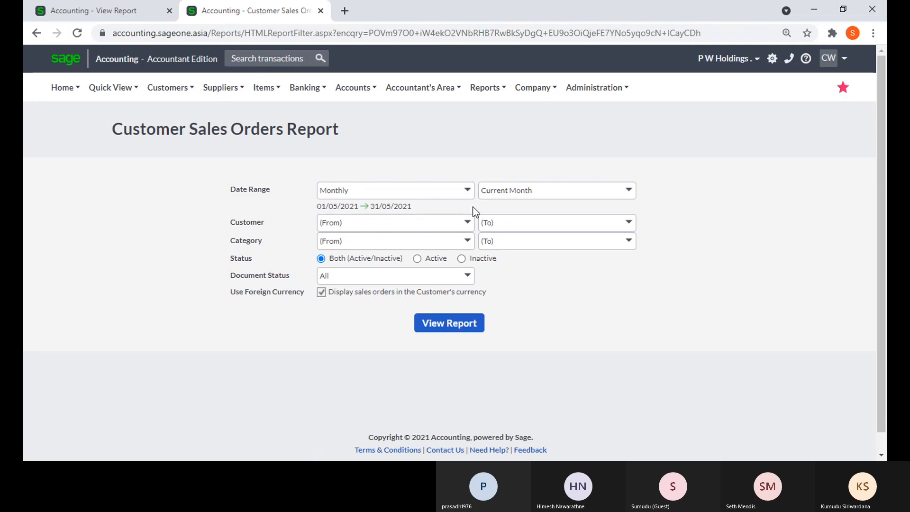
click(467, 195)
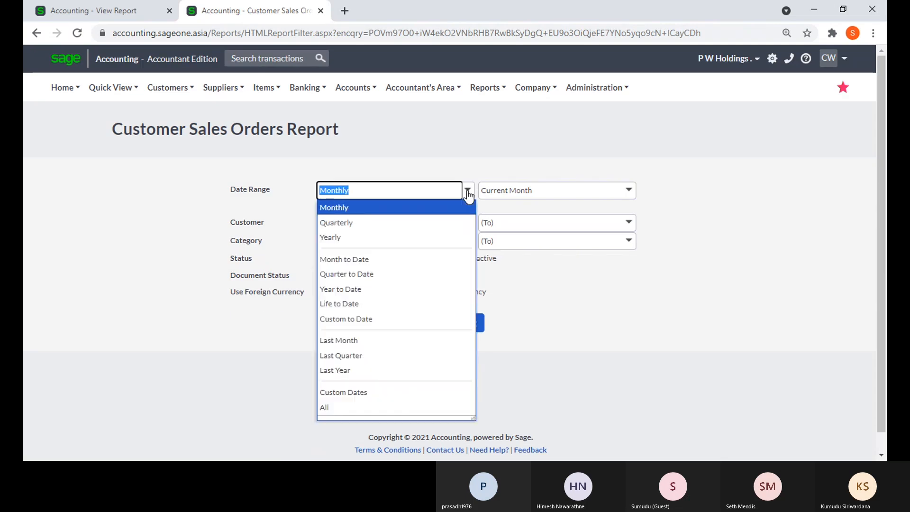
click(449, 238)
click(440, 148)
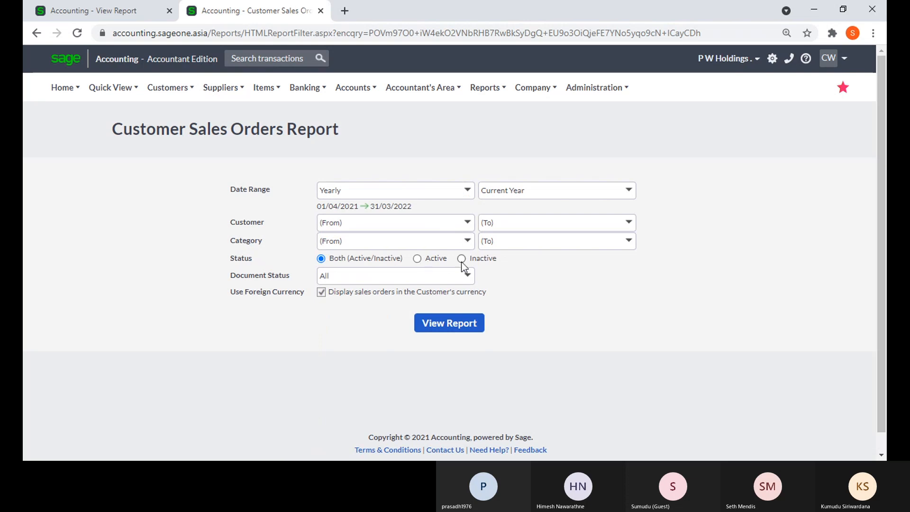
Check the available document statuses, keeping All, and run the Customer Sales Orders report
click(471, 278)
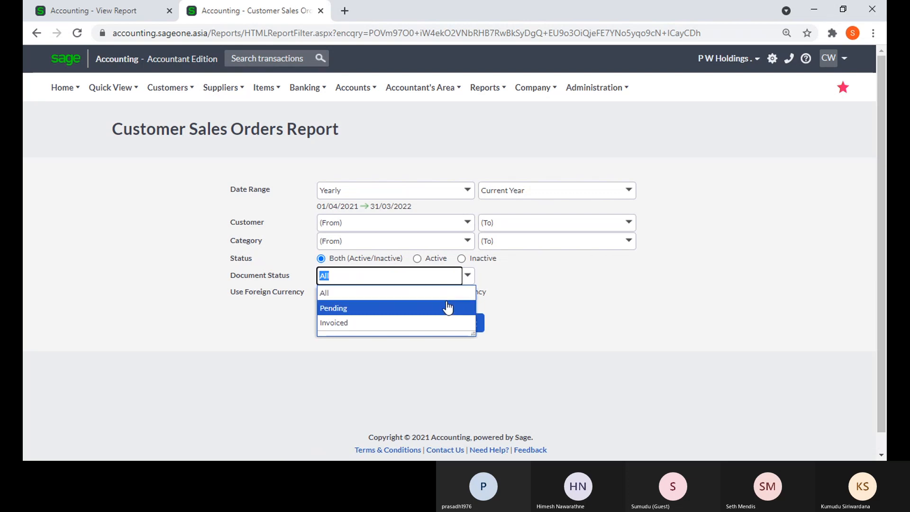
click(497, 313)
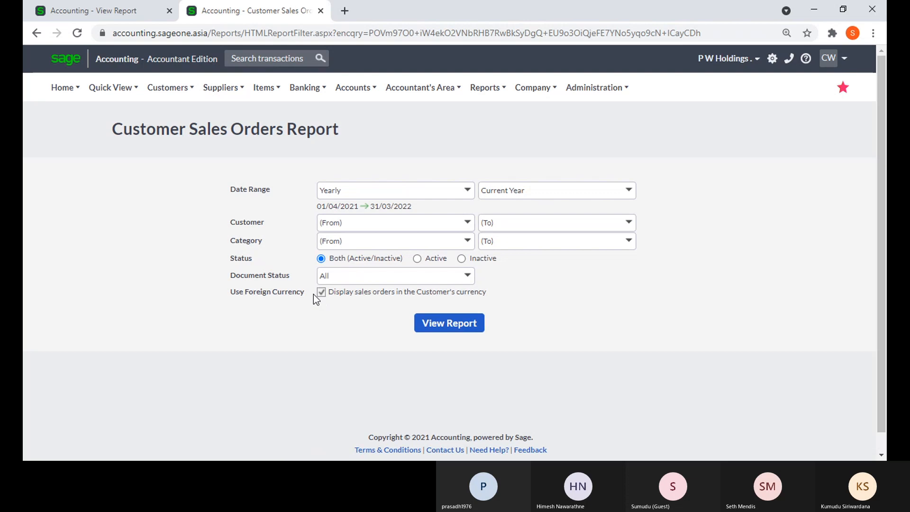
click(422, 325)
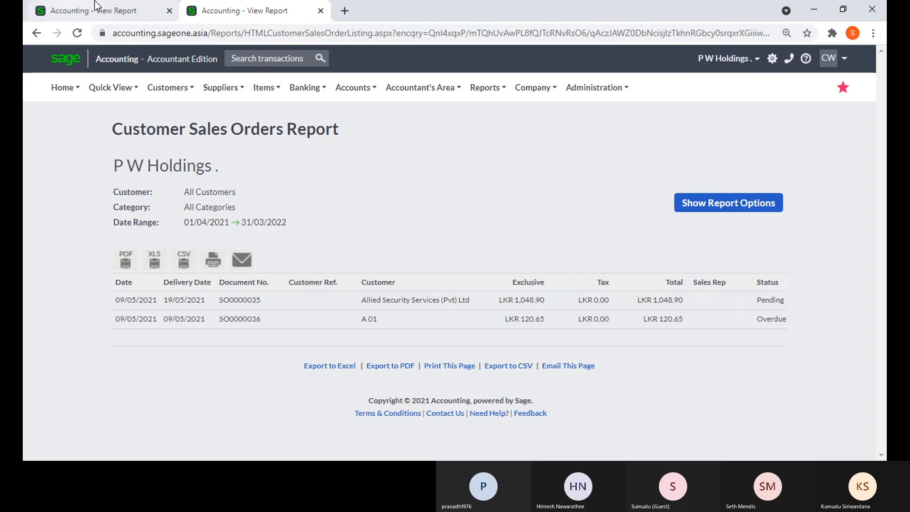
In the first browser tab, open the Customer Sales Orders by Customer report and set its date range to Yearly for the current year
click(113, 13)
mouse_move(164, 133)
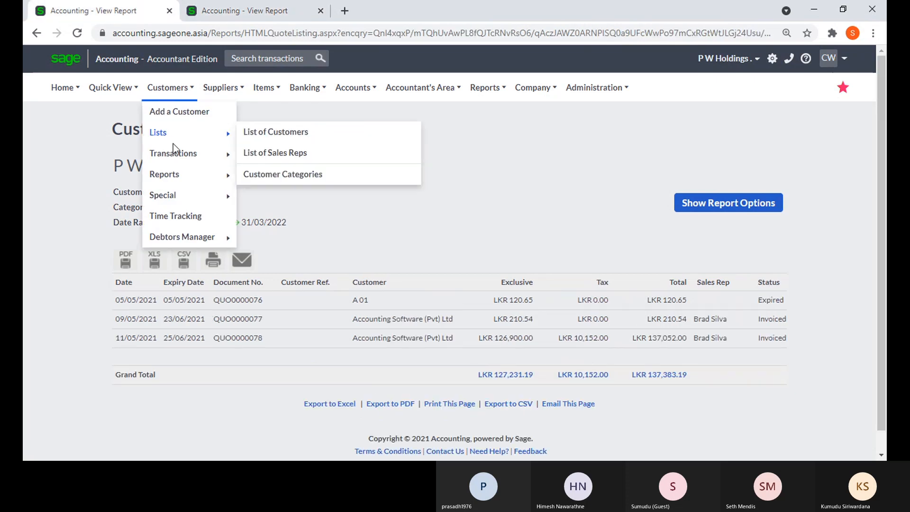
mouse_move(176, 183)
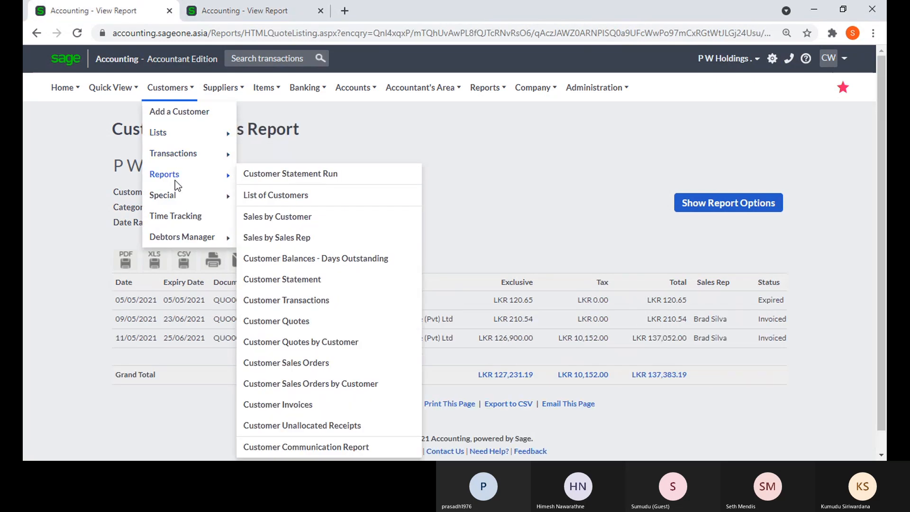
click(319, 386)
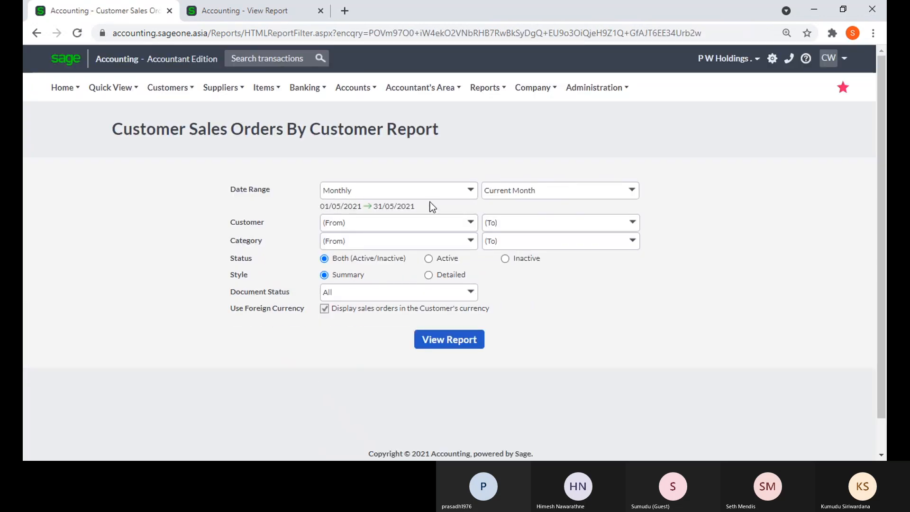
click(471, 190)
click(377, 238)
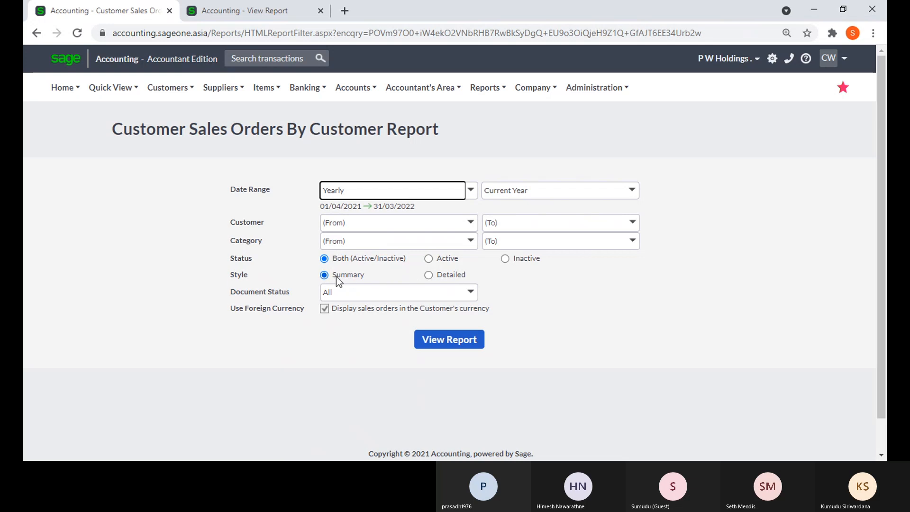
Keep document status All, turn off displaying sales orders in the customer's currency, and run the Customer Sales Orders by Customer report
click(476, 295)
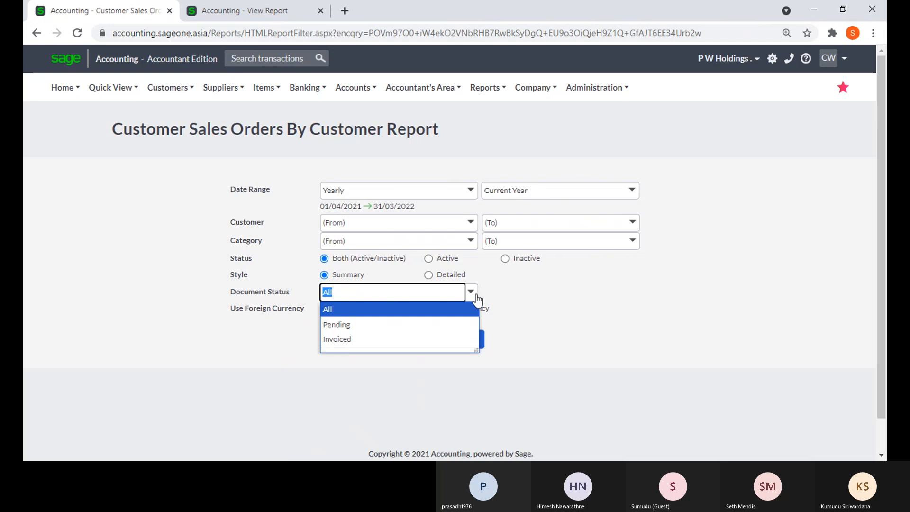
click(501, 292)
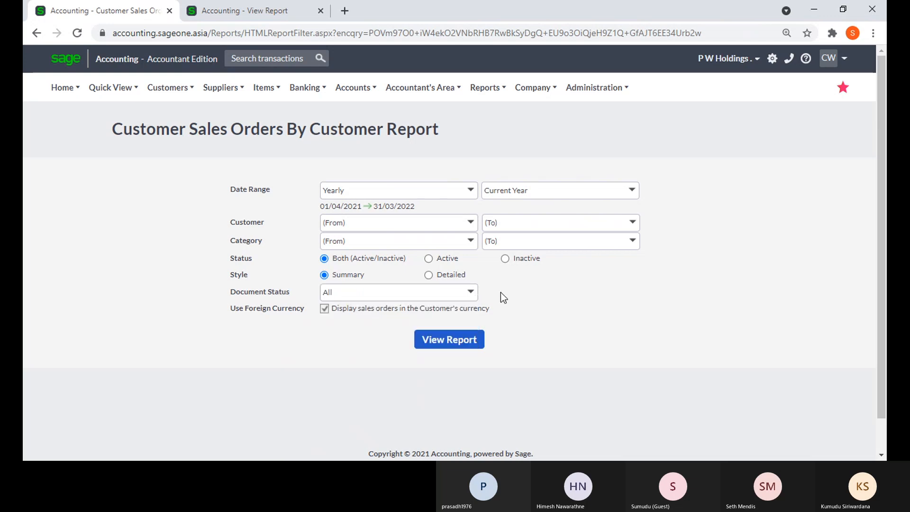
click(324, 309)
click(450, 343)
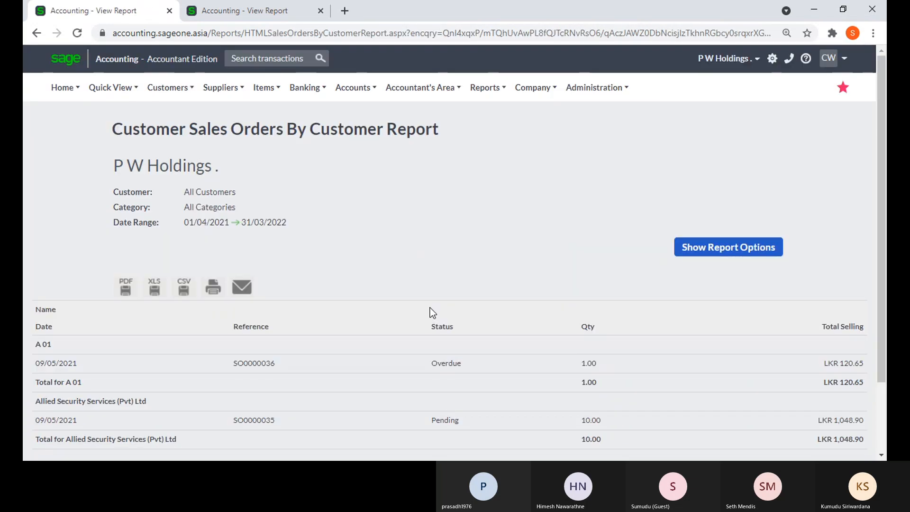
scroll(430, 309, down, 2)
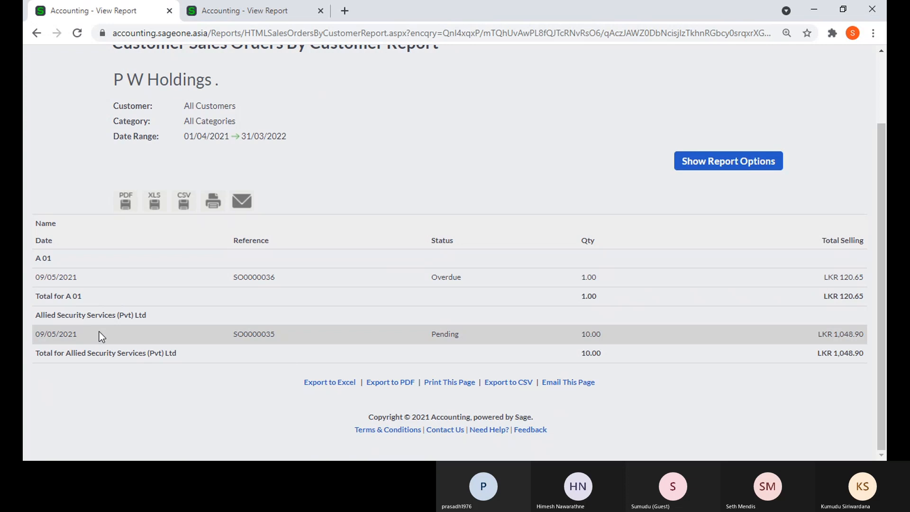
Compare the two sales orders reports and rerun the Customer Sales Orders by Customer report with its date range set to Last Year
click(237, 14)
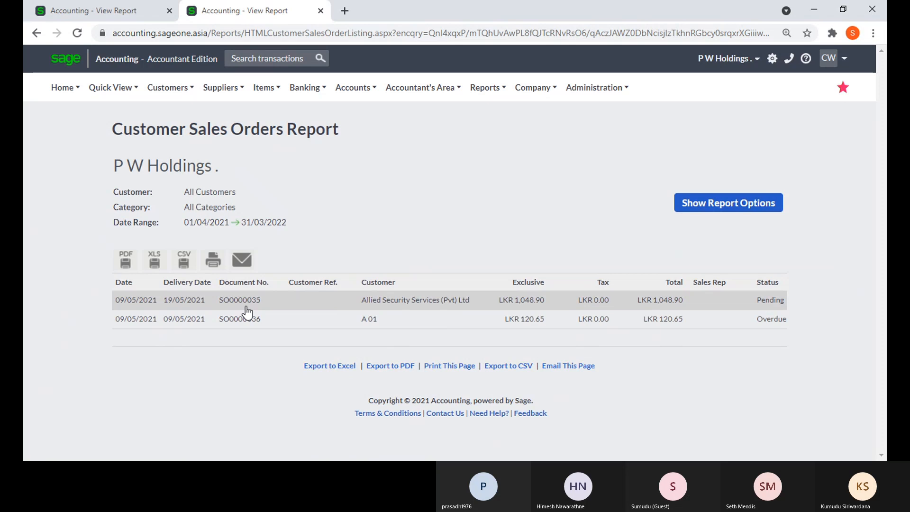
click(60, 14)
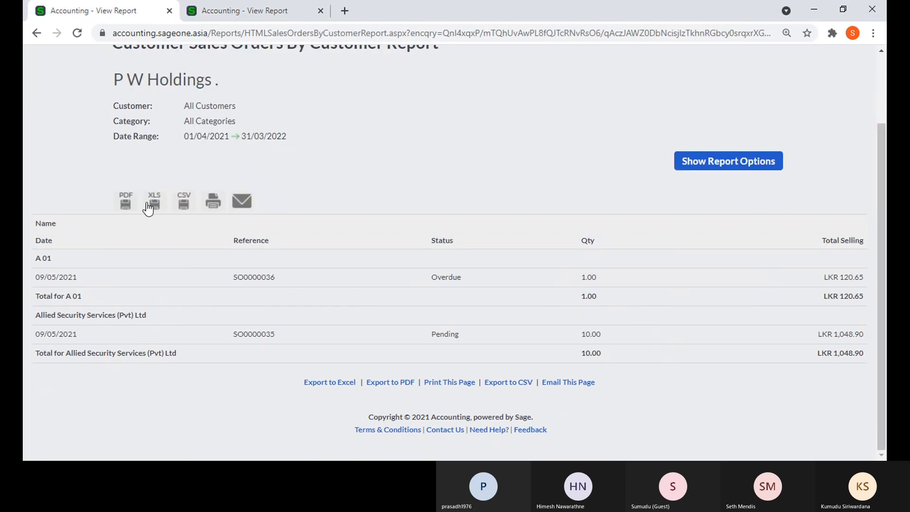
scroll(147, 199, up, 2)
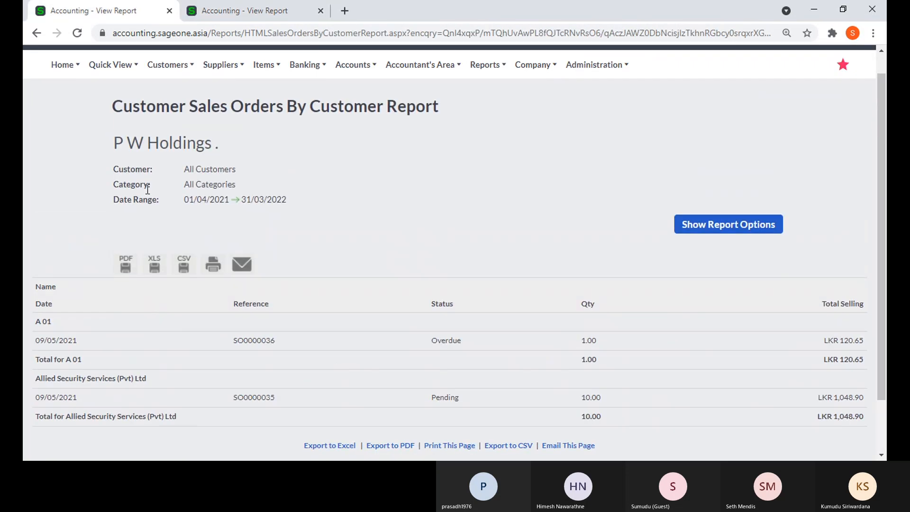
scroll(297, 212, down, 2)
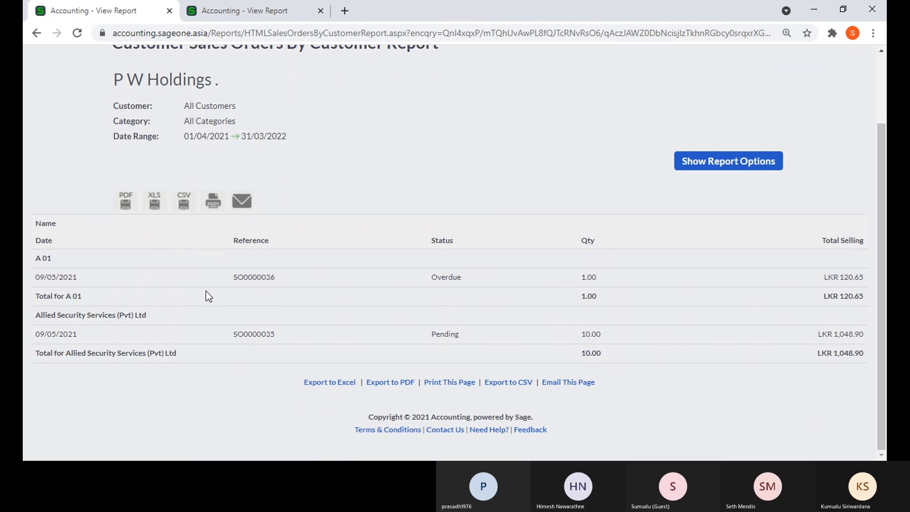
click(685, 166)
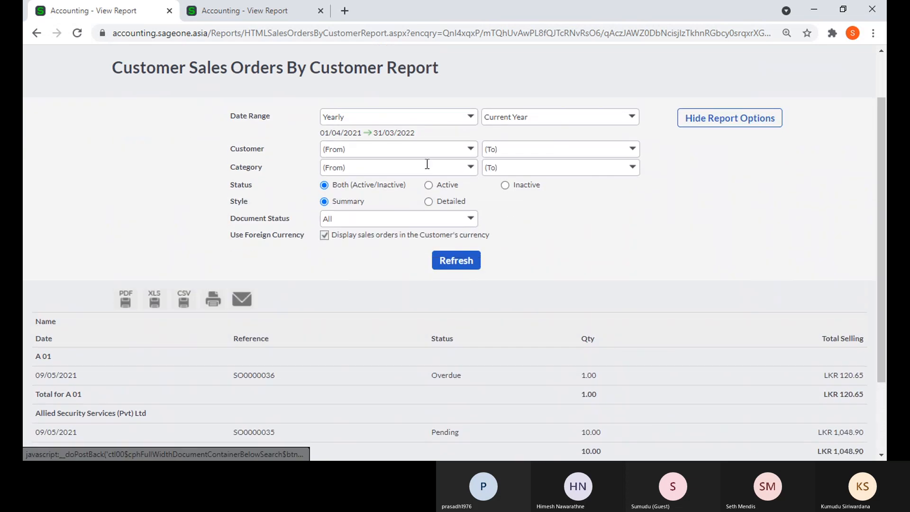
click(626, 119)
click(528, 148)
click(458, 261)
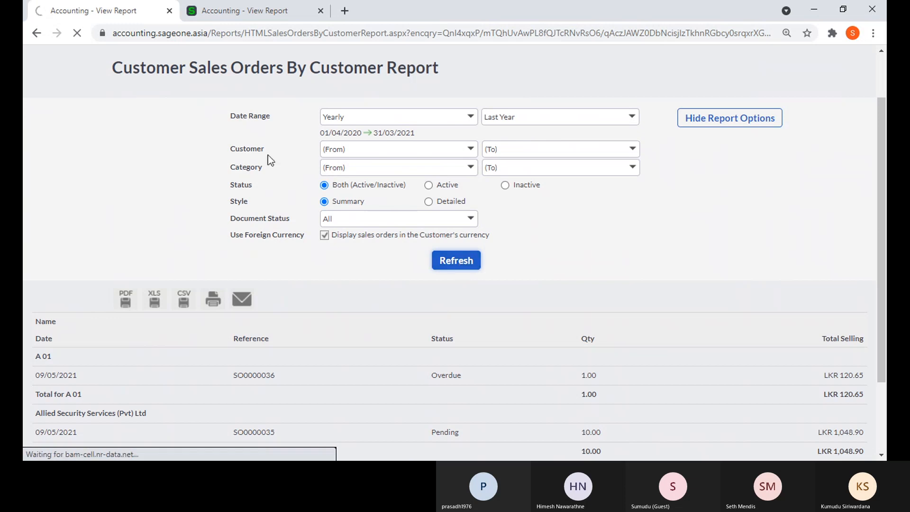
In the second browser tab, set the Customer Sales Orders report's date range to Last Year and refresh it
click(221, 14)
click(699, 207)
click(629, 203)
click(540, 235)
click(459, 337)
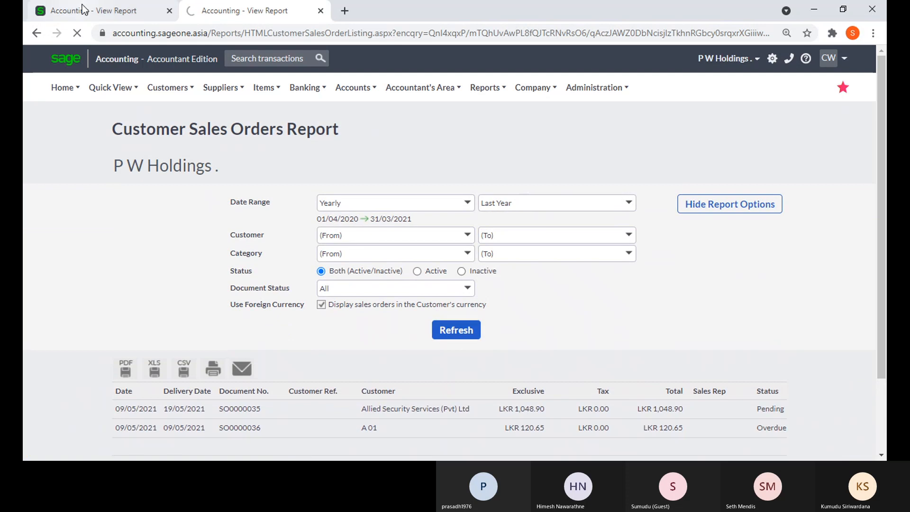
Compare last year's orders listed in the Customer Sales Orders report with the same orders grouped in the by Customer report
scroll(299, 249, down, 4)
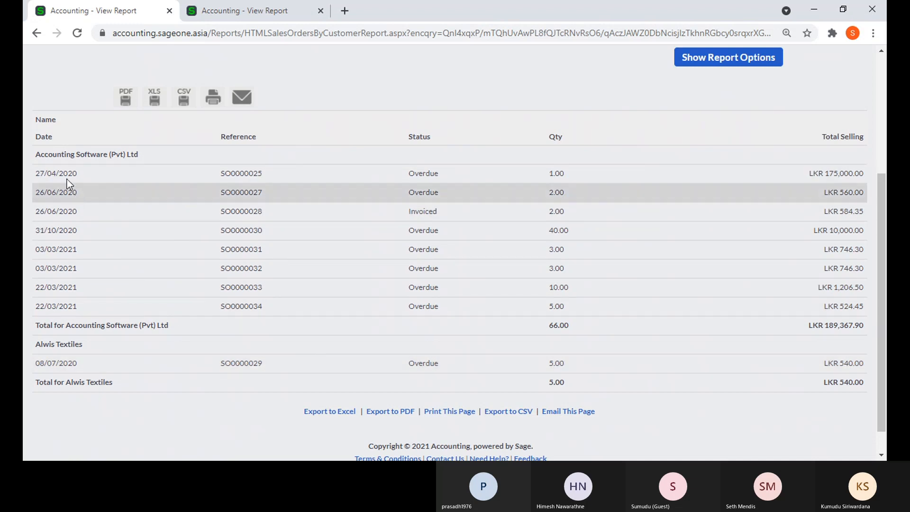
click(216, 15)
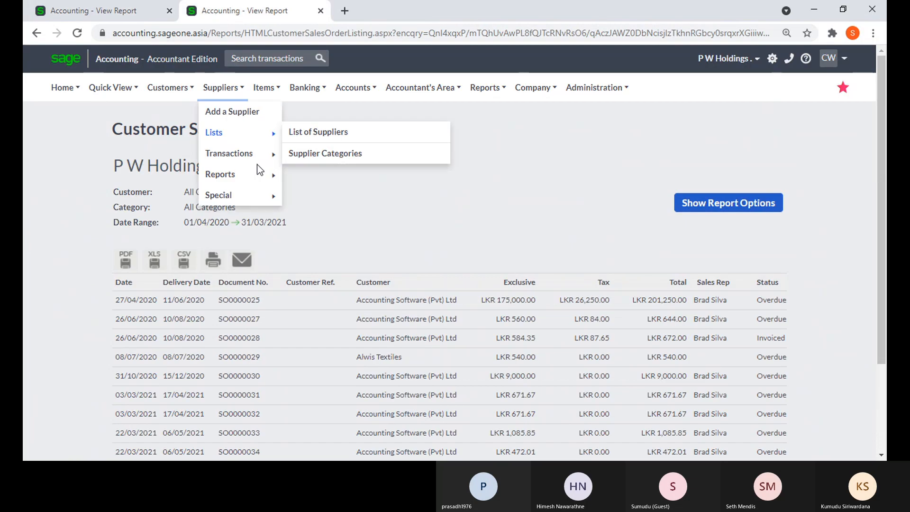
scroll(268, 266, down, 2)
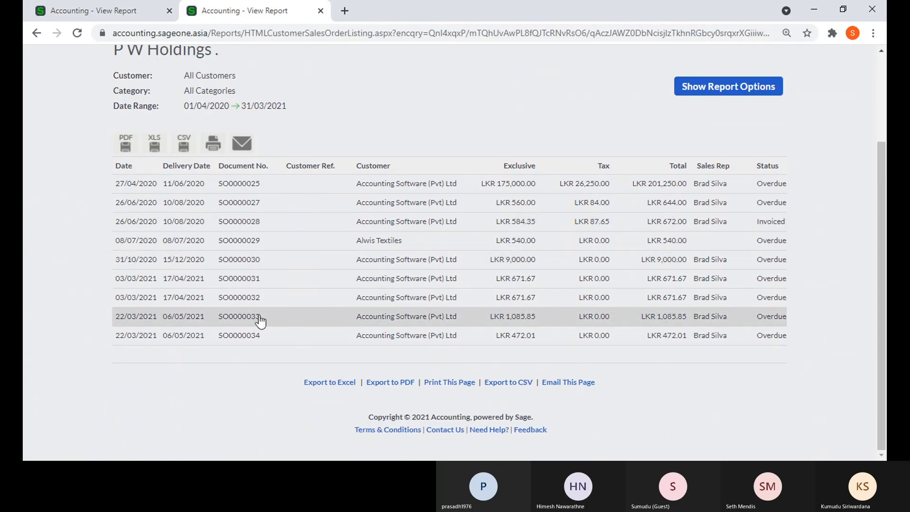
scroll(256, 317, up, 3)
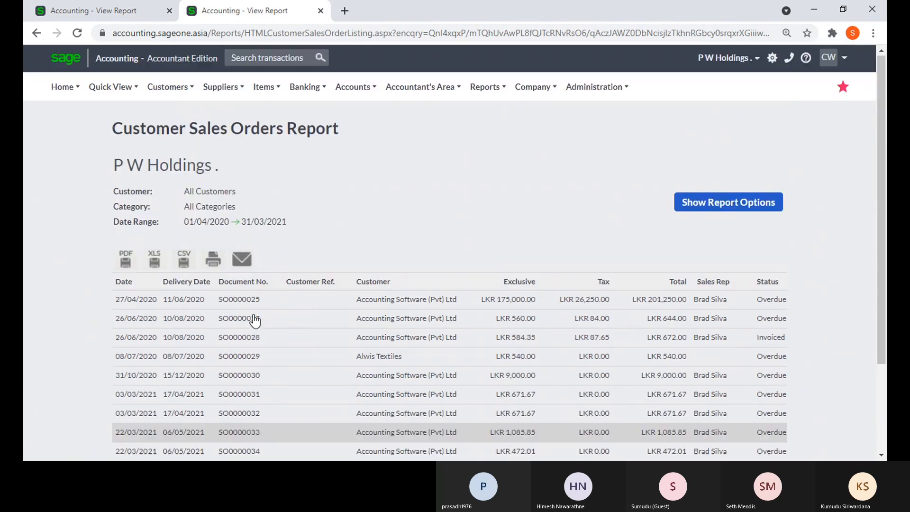
scroll(251, 313, down, 2)
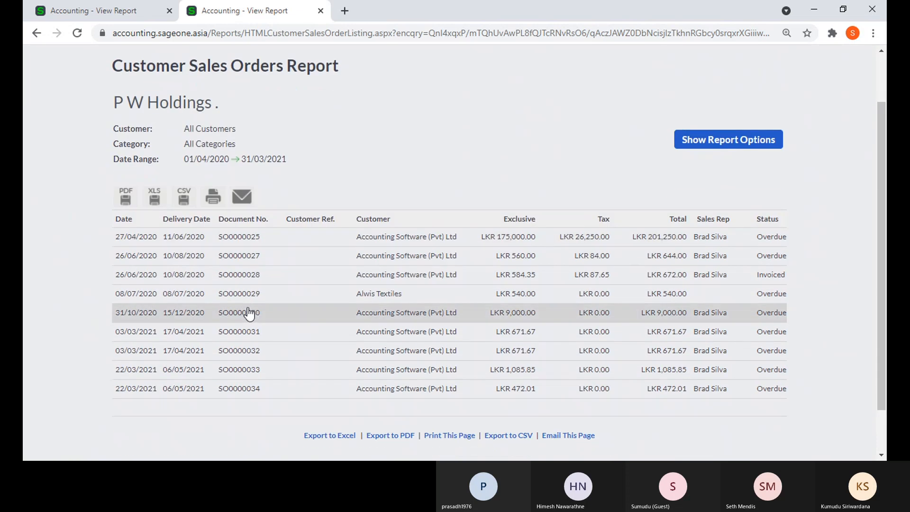
click(78, 13)
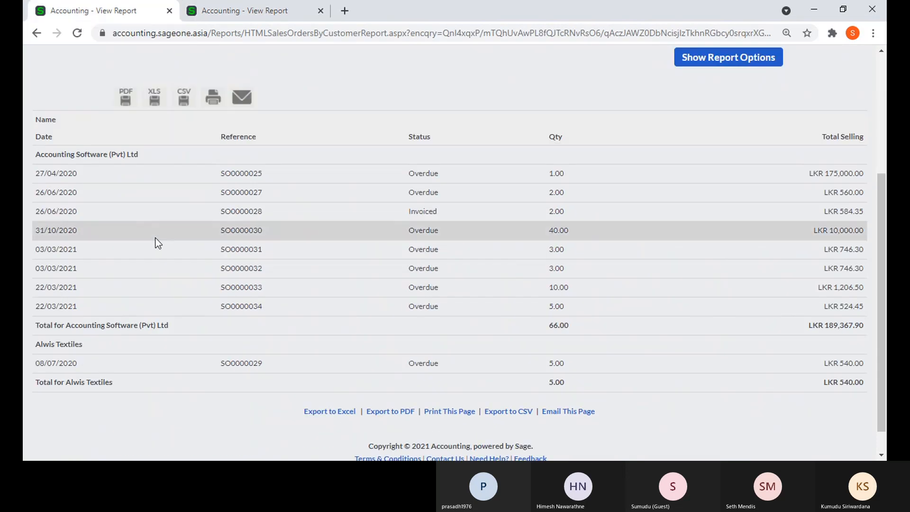
scroll(146, 229, up, 1)
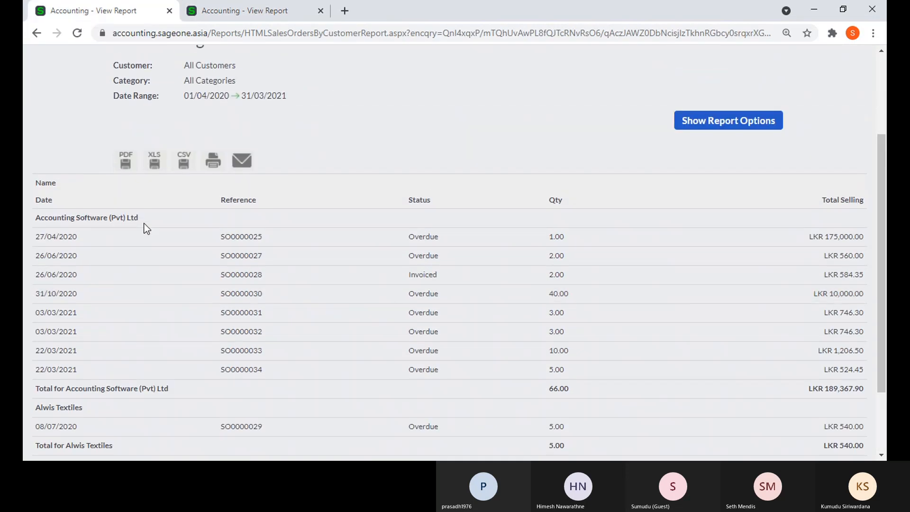
scroll(146, 229, up, 1)
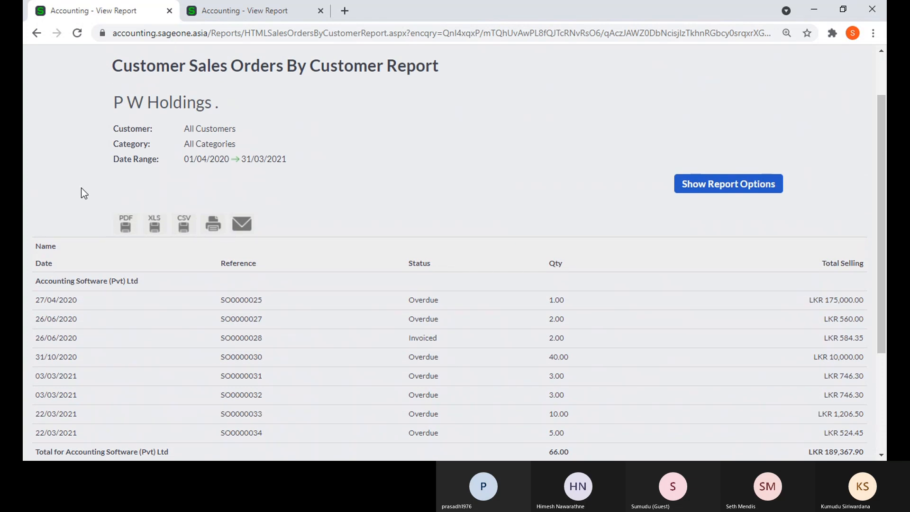
scroll(81, 193, up, 1)
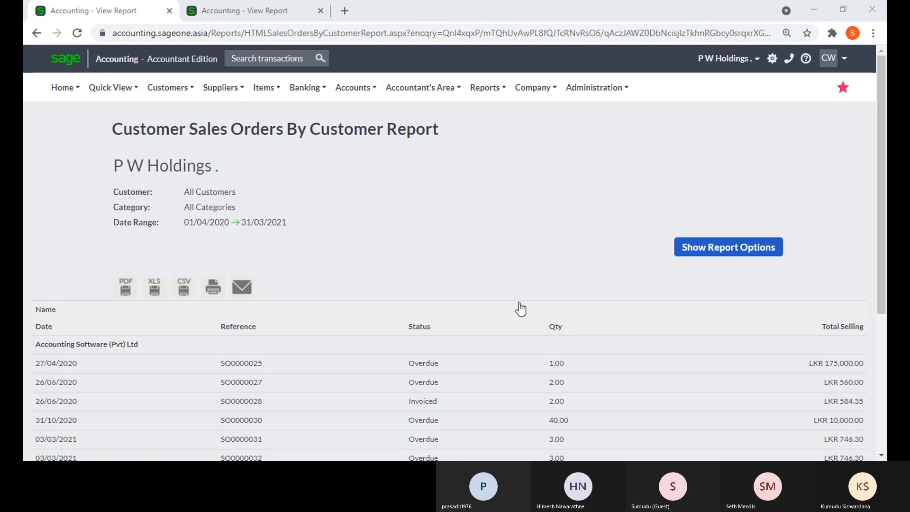
click(58, 206)
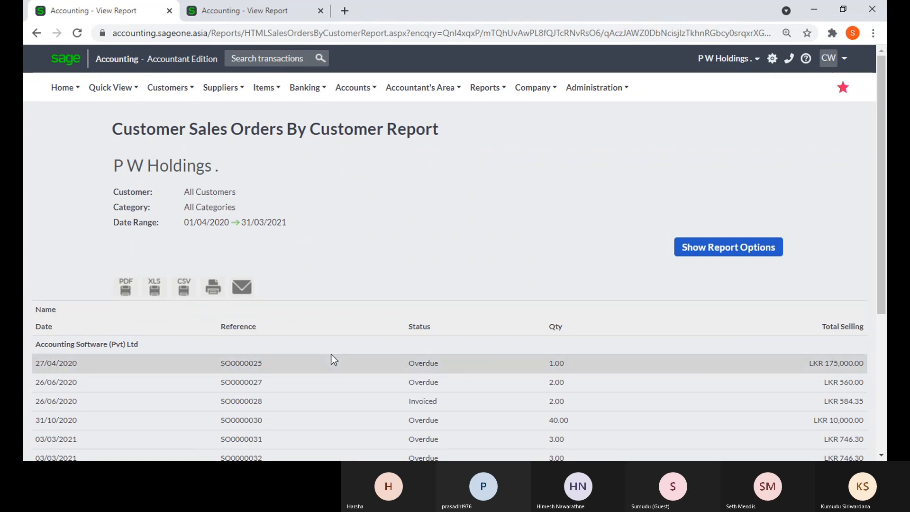
Switch the Customer Sales Orders by Customer report to the Detailed style and refresh it
click(696, 246)
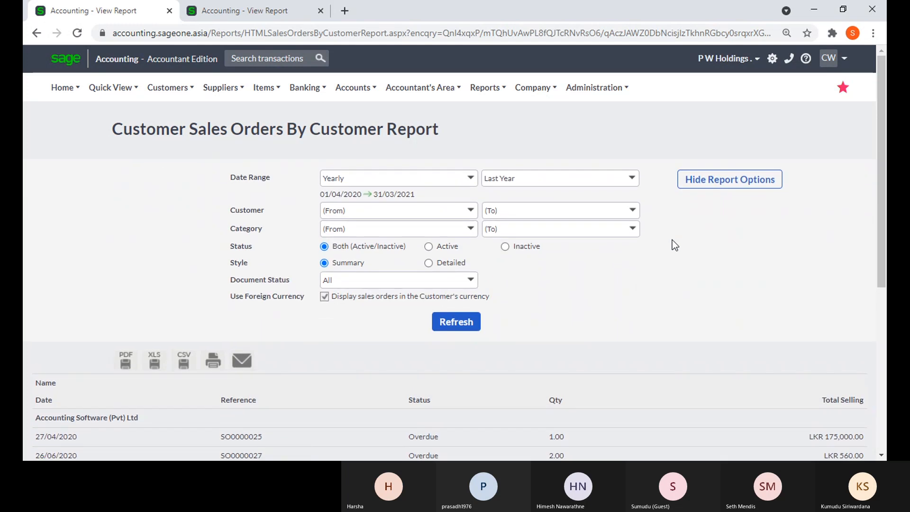
click(428, 265)
click(443, 331)
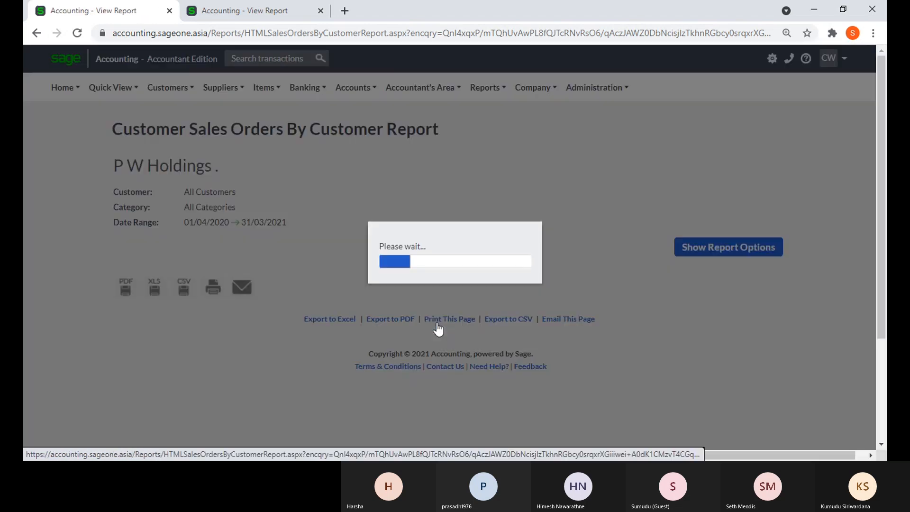
scroll(439, 329, down, 3)
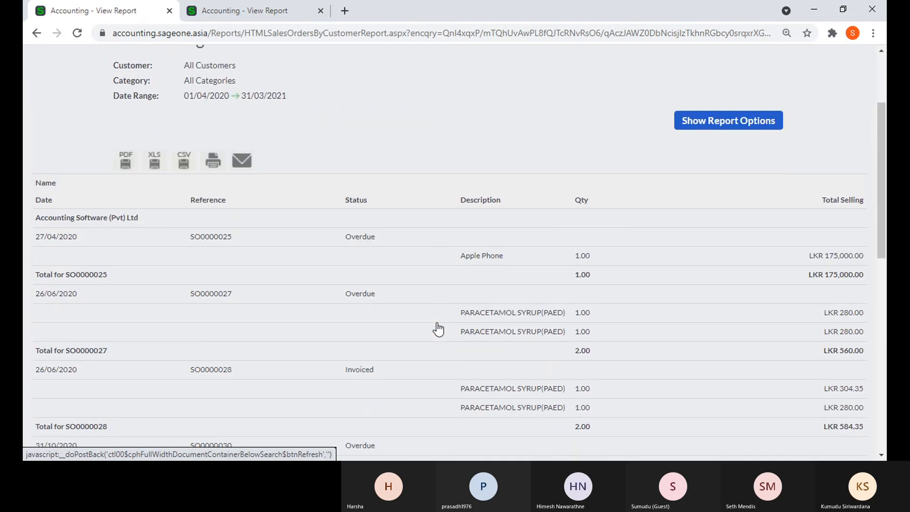
scroll(437, 327, up, 2)
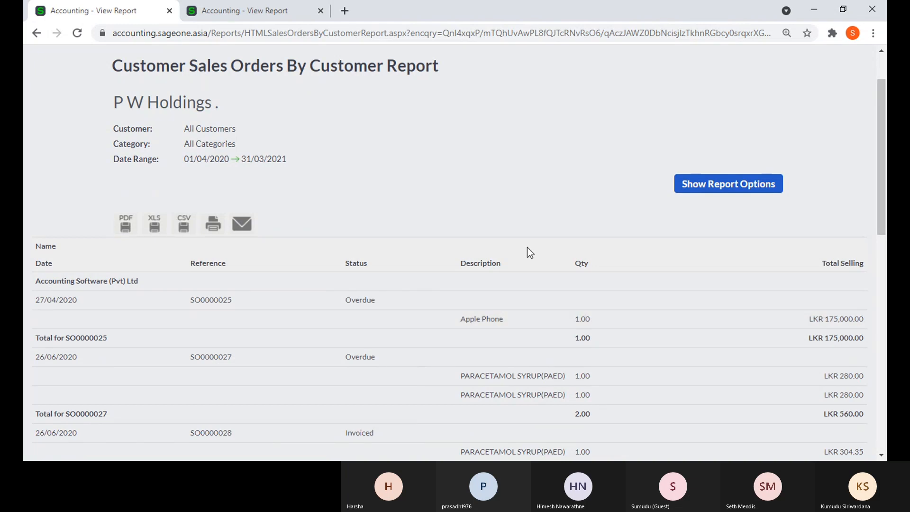
Reopen the report options, select the Detailed style again and review the item descriptions and quantities under each sales order
click(693, 189)
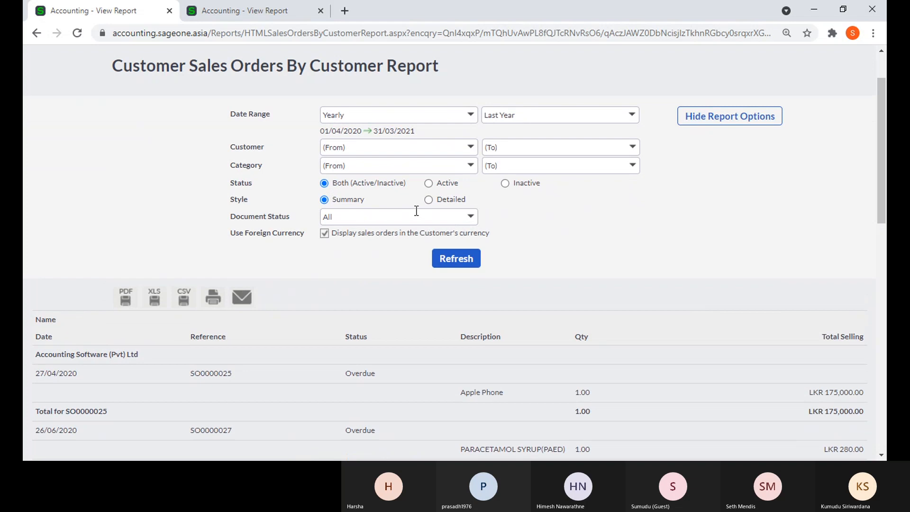
click(429, 202)
scroll(517, 246, down, 2)
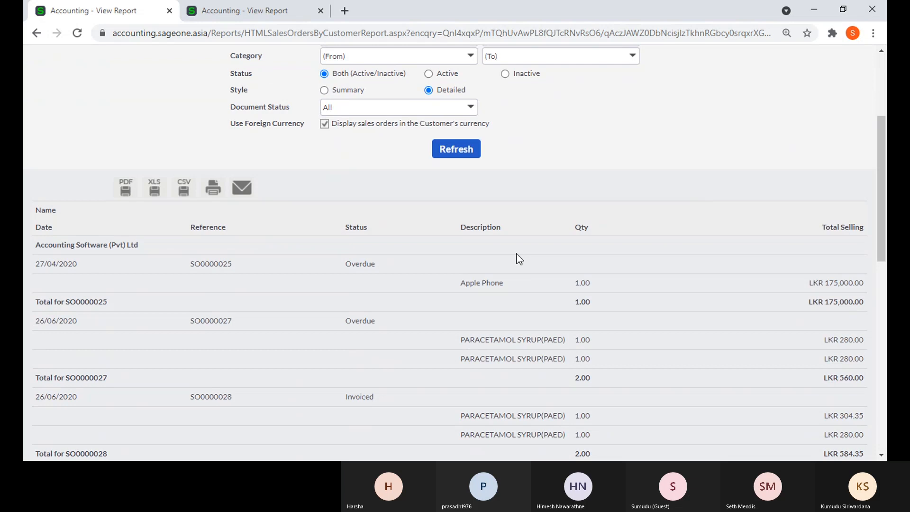
scroll(519, 258, down, 2)
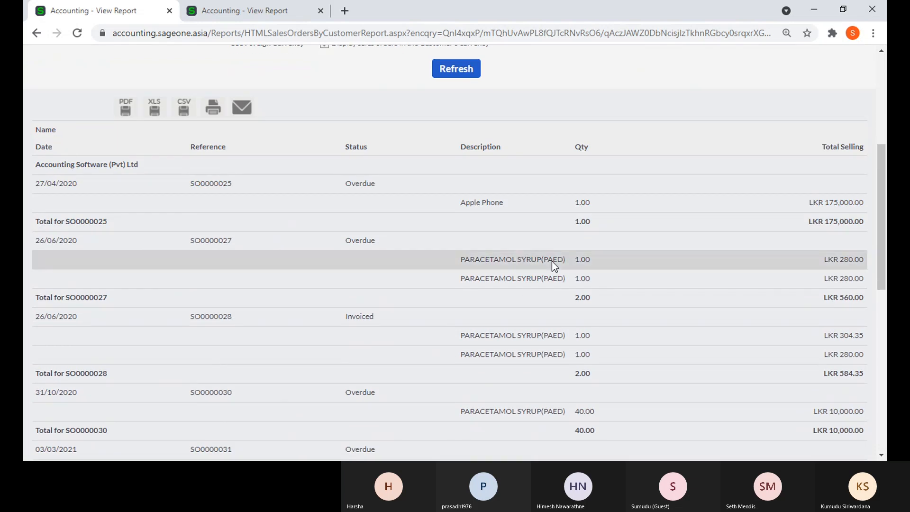
Open the Customer Invoices report from the customer reports and close the second browser tab
scroll(552, 264, up, 5)
click(210, 91)
click(169, 87)
mouse_move(164, 174)
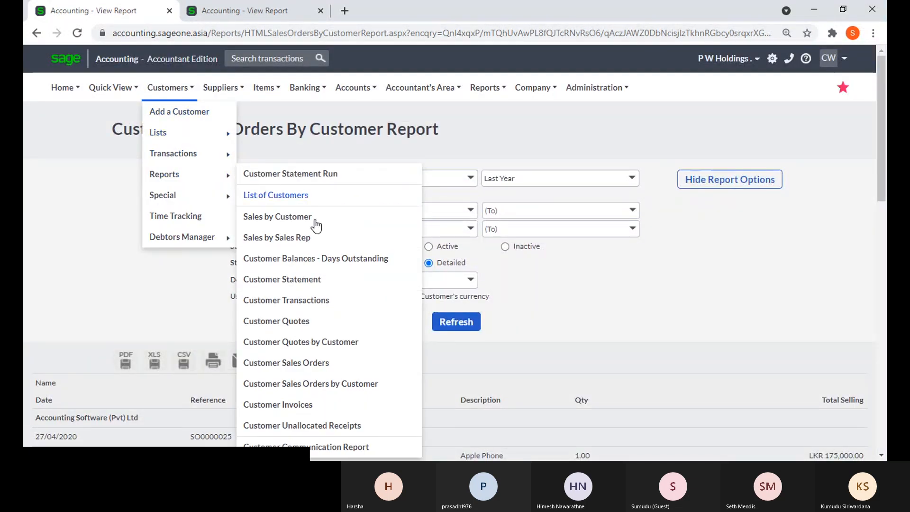
click(312, 405)
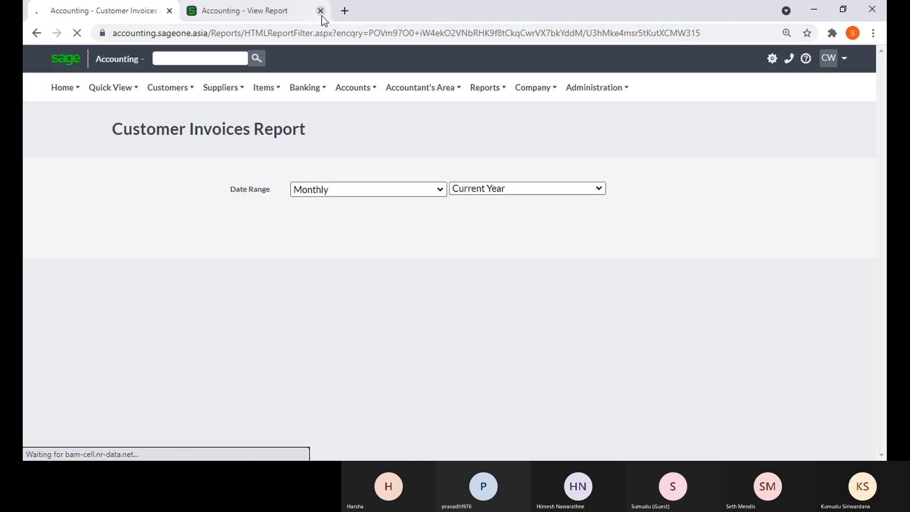
click(321, 11)
Run the Customer Invoices report for the current month with credit notes included, and review its columns through Total Outstanding
click(353, 87)
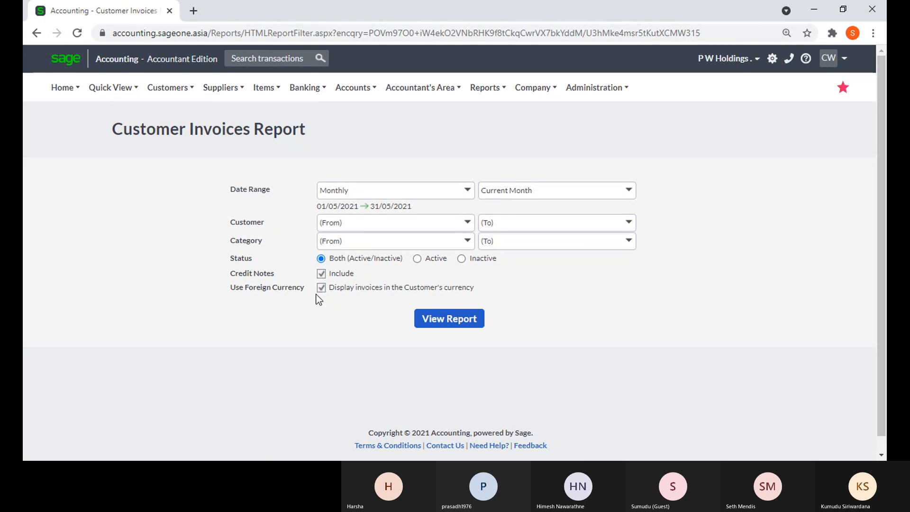
click(418, 322)
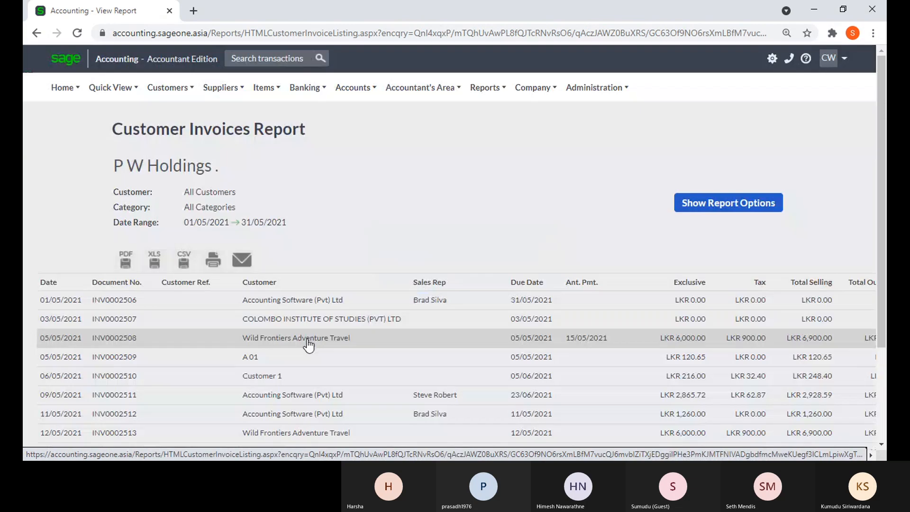
scroll(309, 342, down, 1)
scroll(305, 331, up, 1)
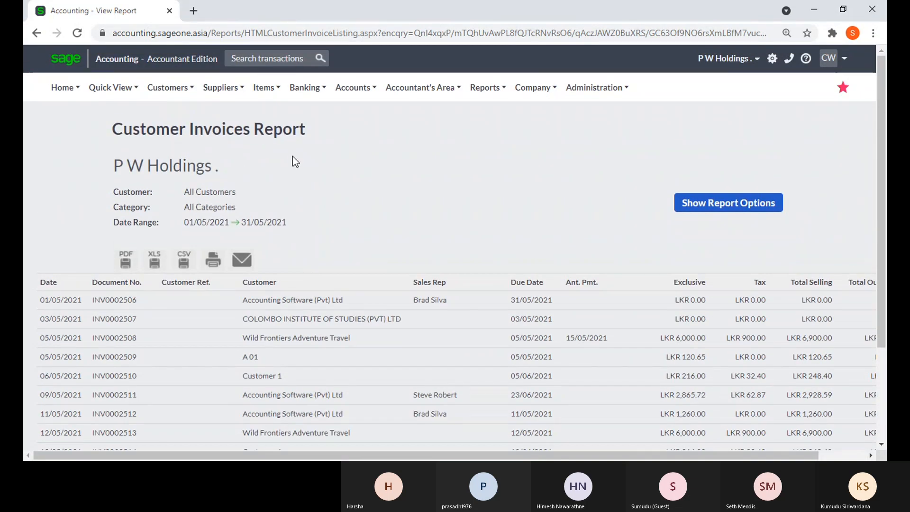
scroll(69, 188, down, 2)
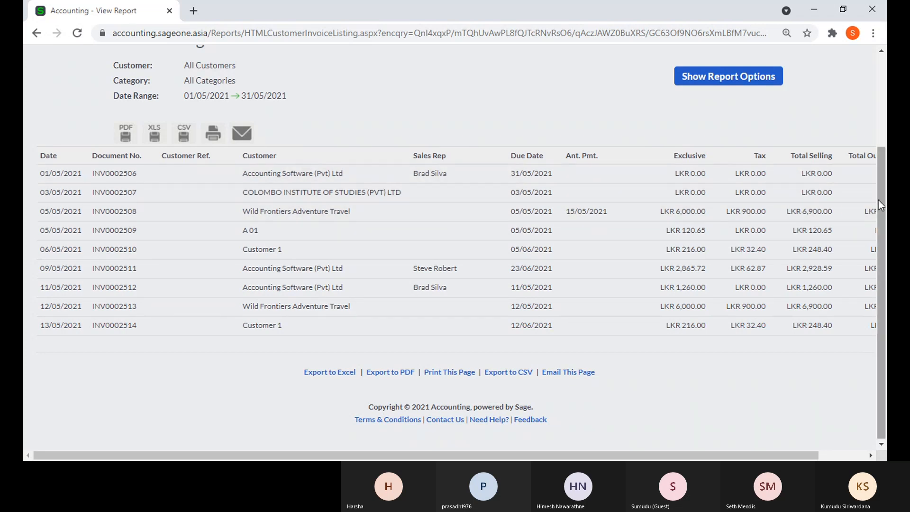
drag(527, 449, 618, 450)
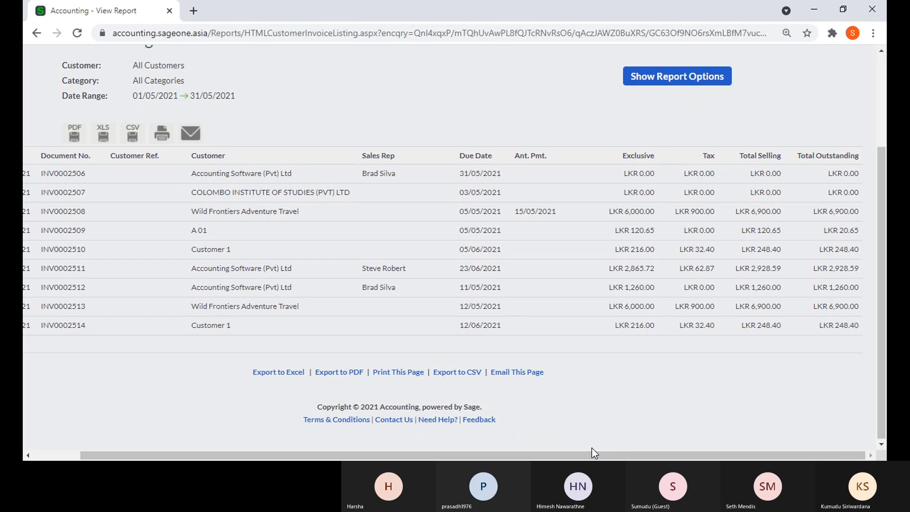
drag(531, 456, 471, 450)
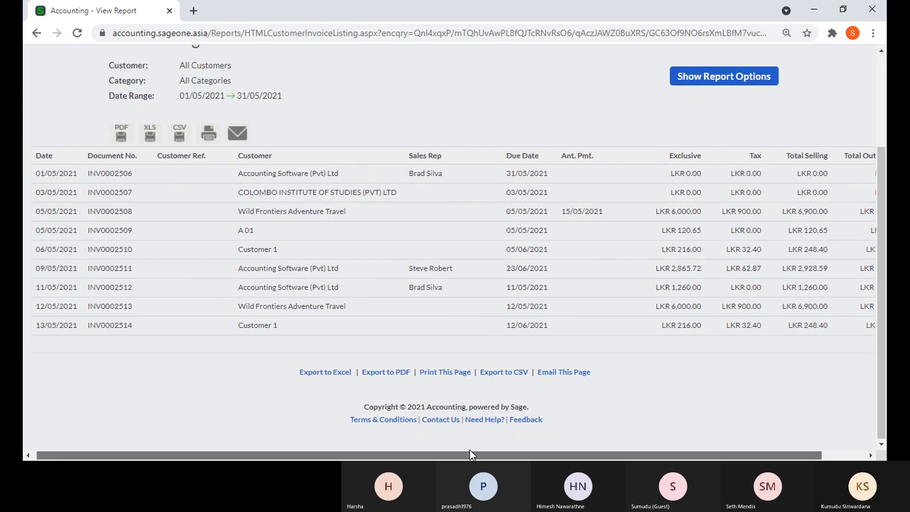
Rerun the Customer Invoices report with the date range set to Yearly, Last Year
click(685, 82)
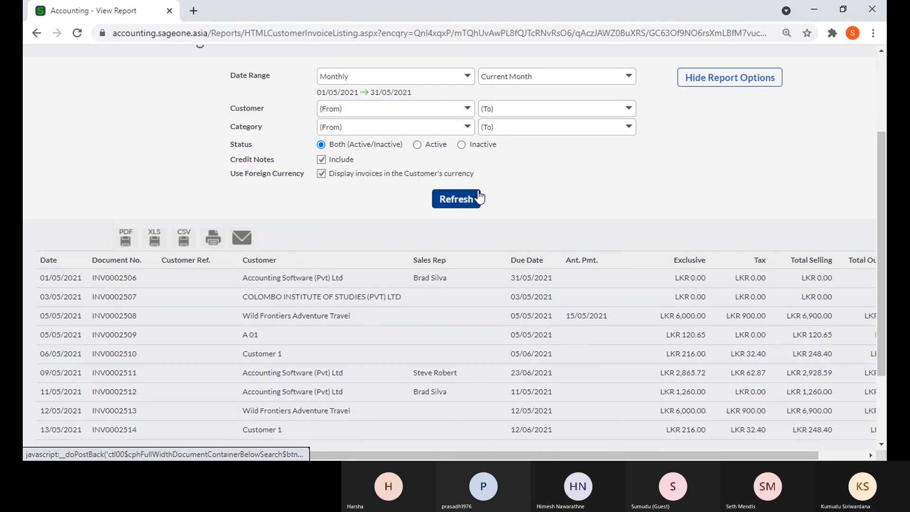
click(629, 77)
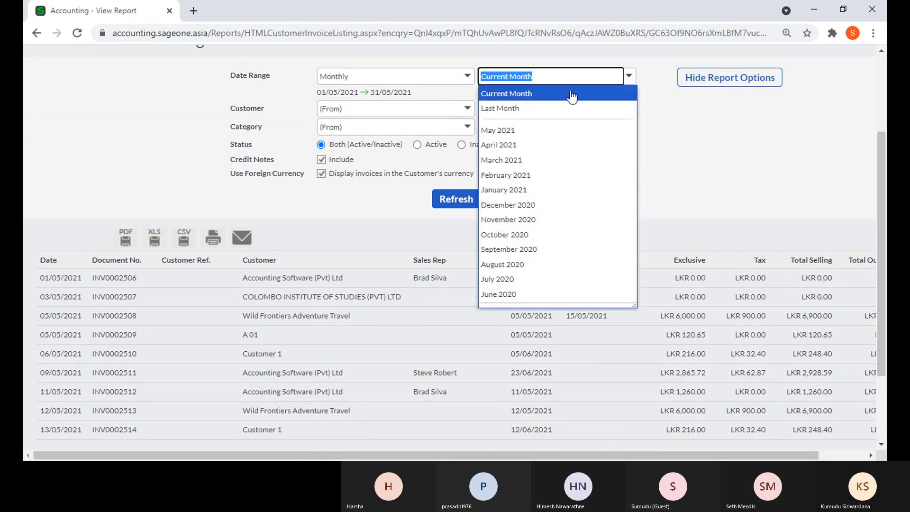
click(554, 112)
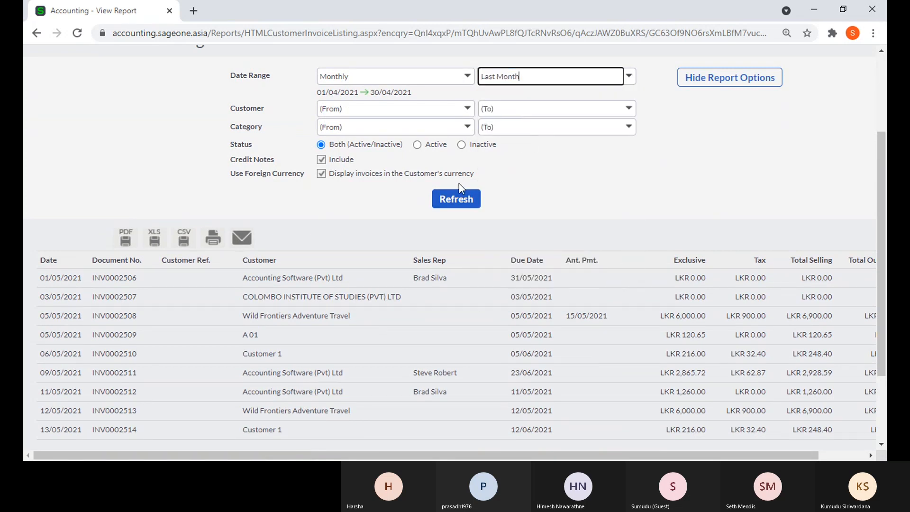
click(467, 76)
click(417, 116)
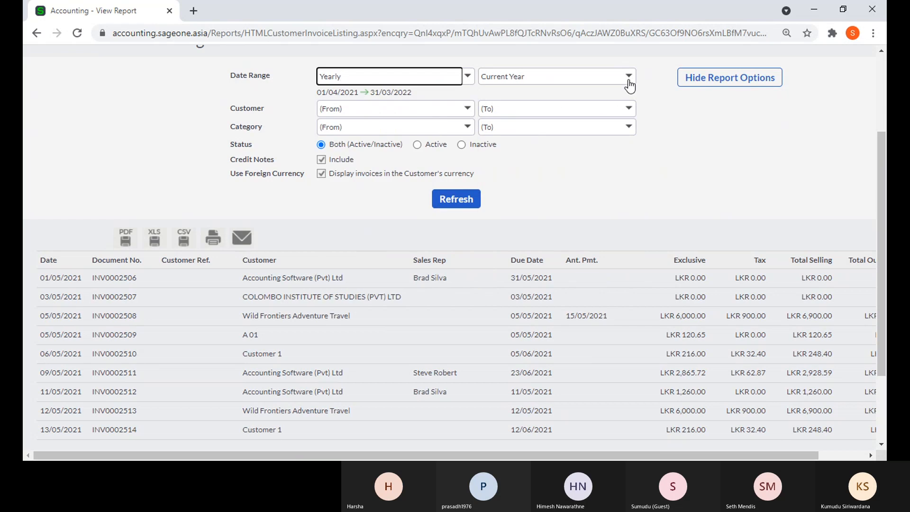
click(629, 76)
click(588, 109)
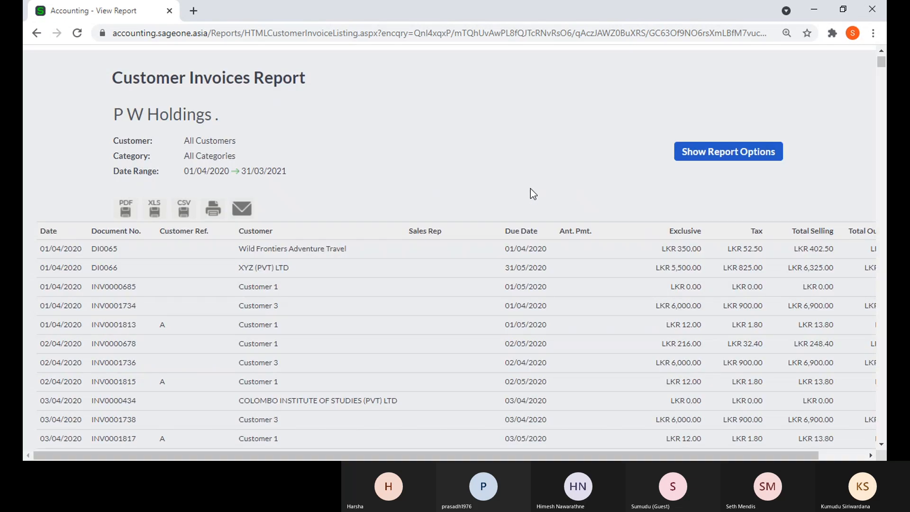
Look through the last-year invoices, search the page for "crn" to find credit notes, and return to the report header
scroll(531, 188, down, 3)
scroll(531, 189, down, 6)
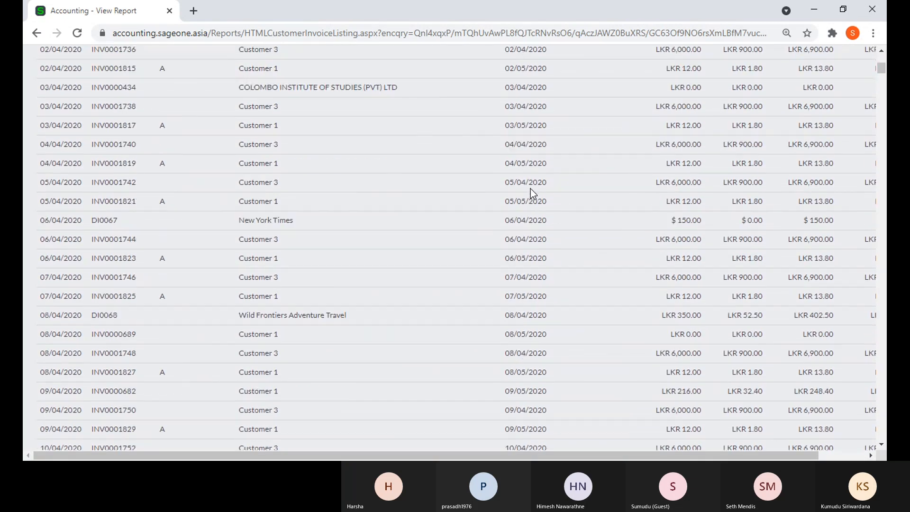
scroll(530, 189, down, 11)
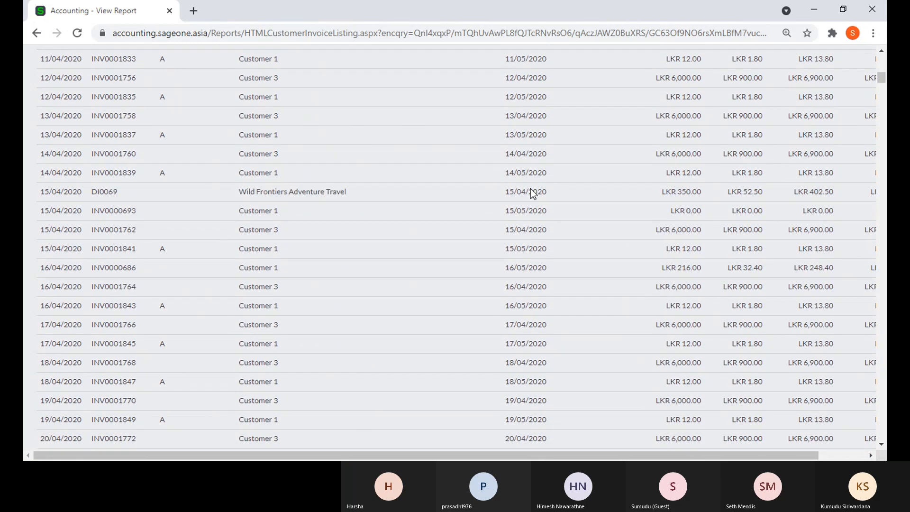
scroll(530, 189, down, 1)
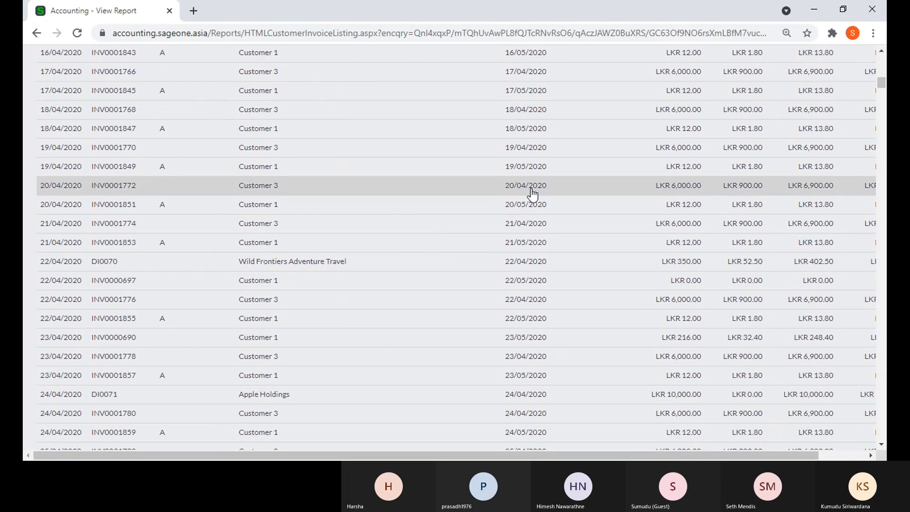
key(ctrl+f)
text(crn)
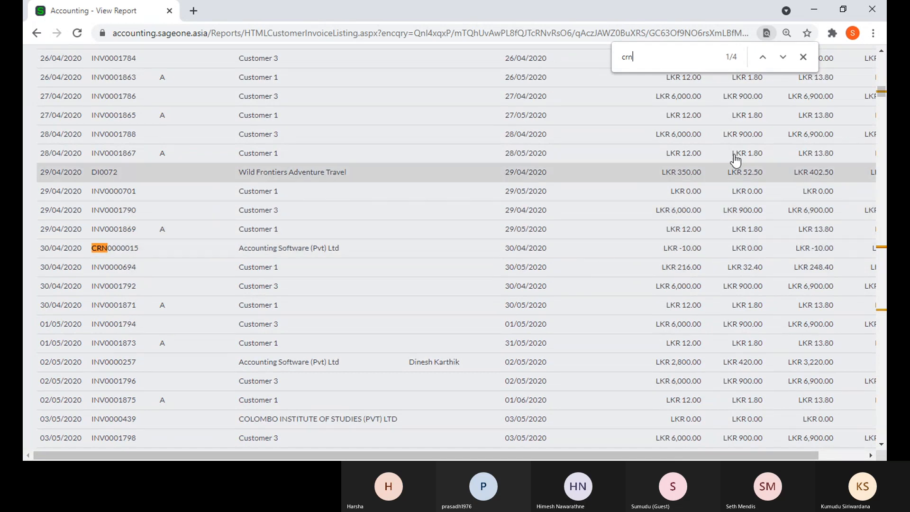
click(803, 58)
drag(881, 91, 881, 53)
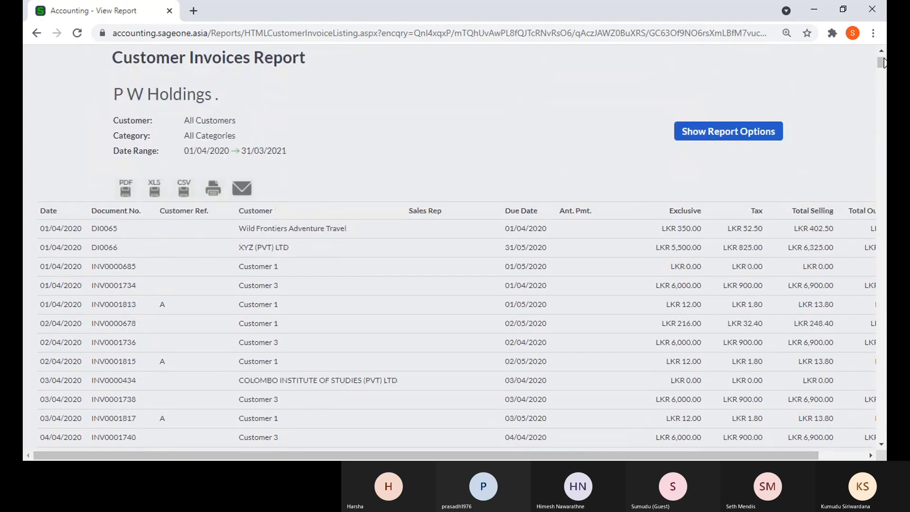
Turn off displaying invoices in the customer's currency, refresh the Customer Invoices report and review it down to the Grand Total
click(760, 202)
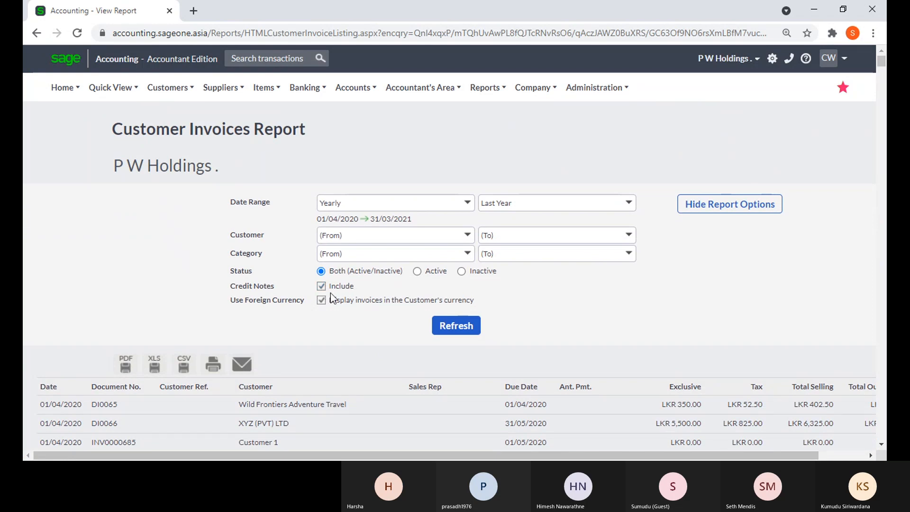
click(322, 300)
click(456, 326)
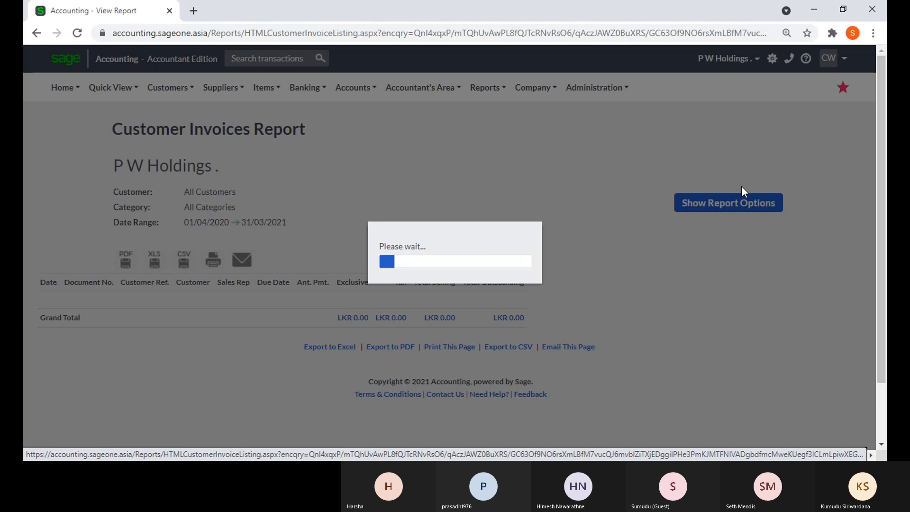
scroll(743, 199, down, 4)
scroll(863, 115, down, 20)
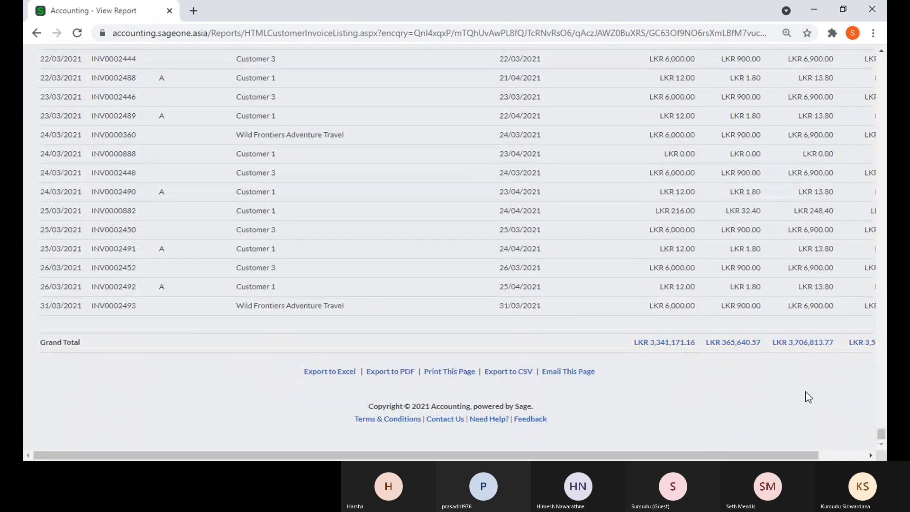
scroll(407, 367, up, 8)
scroll(410, 368, up, 20)
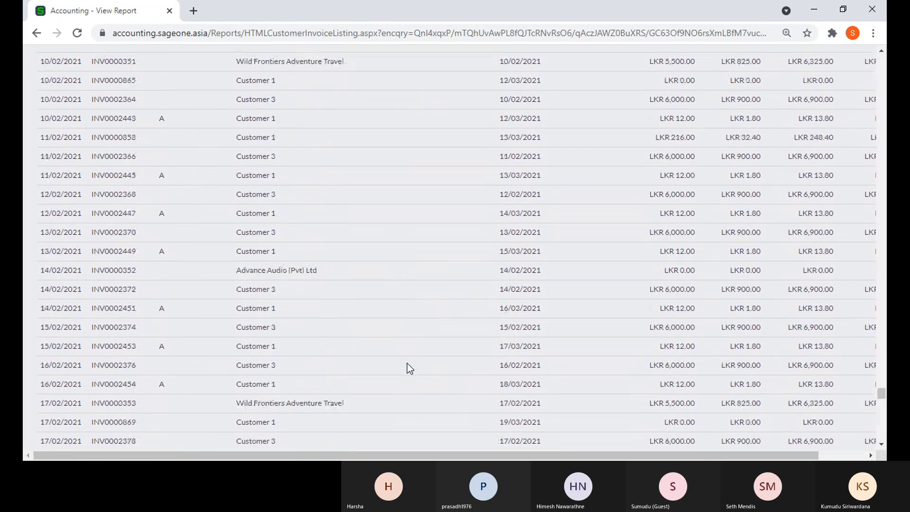
scroll(410, 368, up, 8)
drag(883, 385, 878, 52)
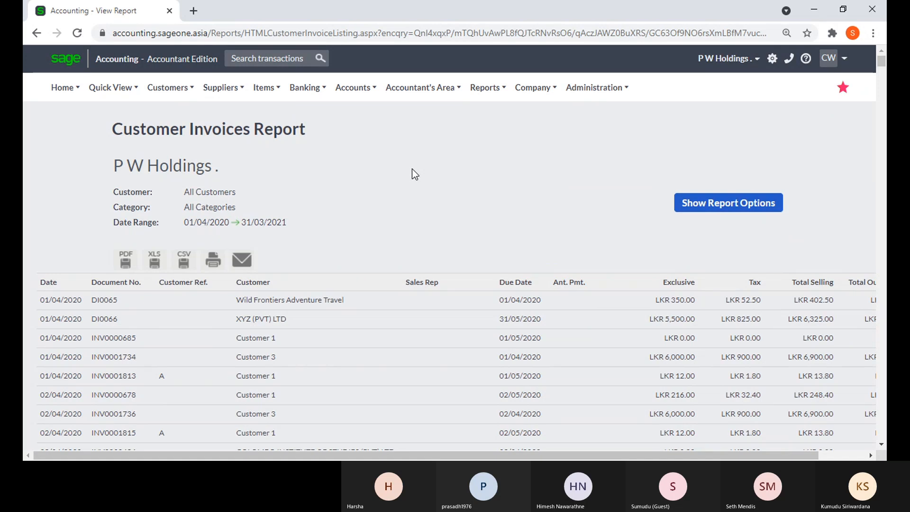
Open the Customer Quotes transaction list and examine its available grid columns without changing them
mouse_move(166, 99)
mouse_move(172, 181)
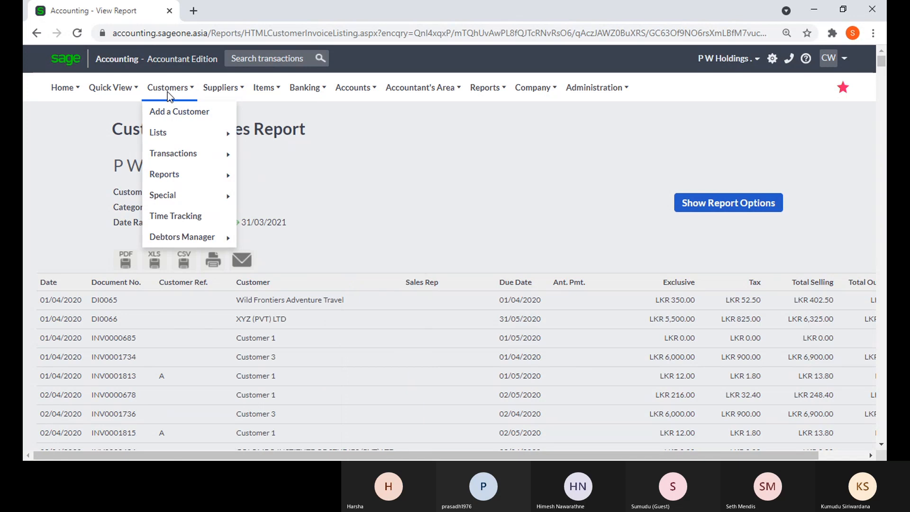
mouse_move(183, 137)
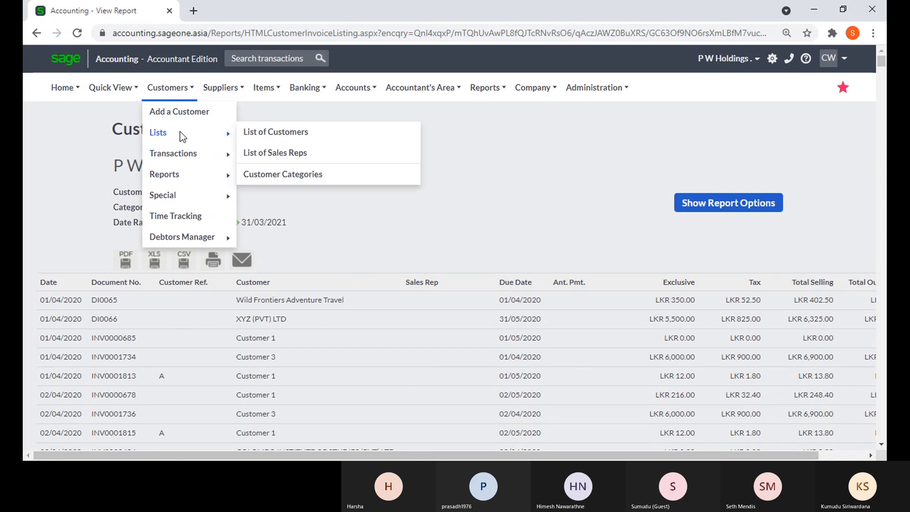
mouse_move(186, 157)
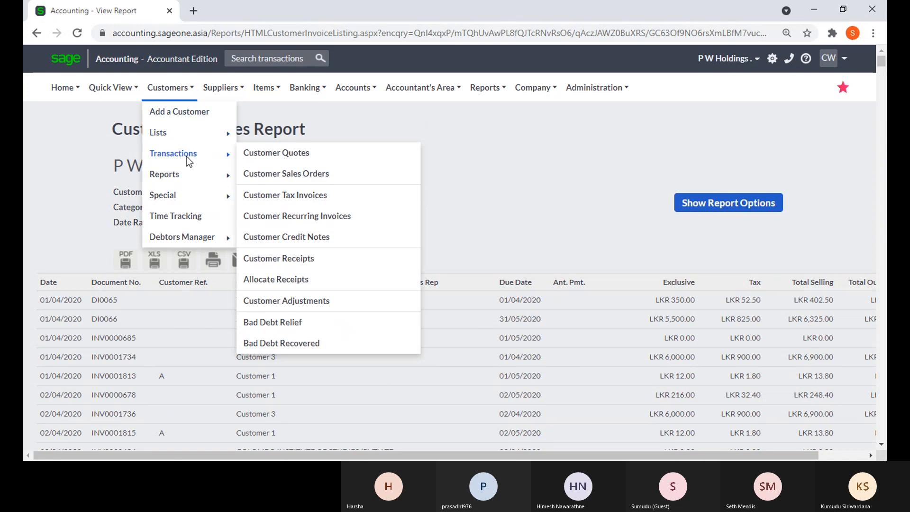
click(277, 161)
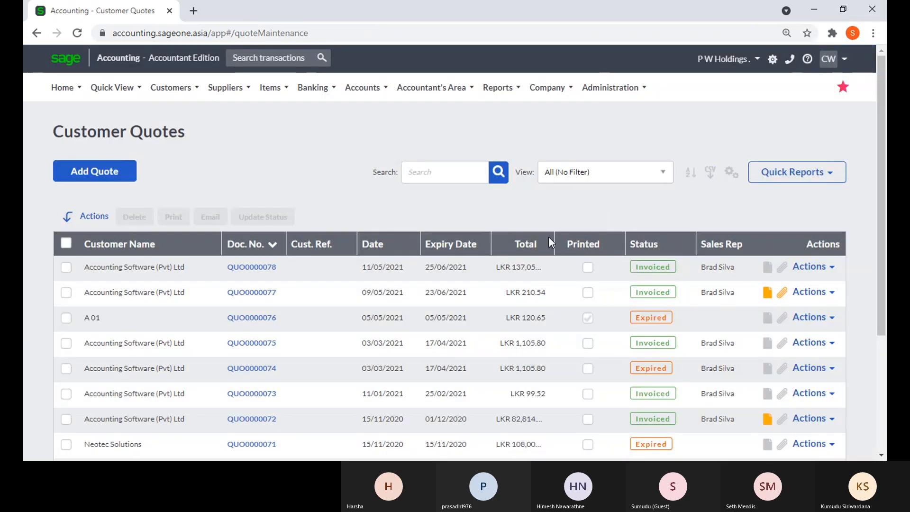
click(727, 181)
click(714, 190)
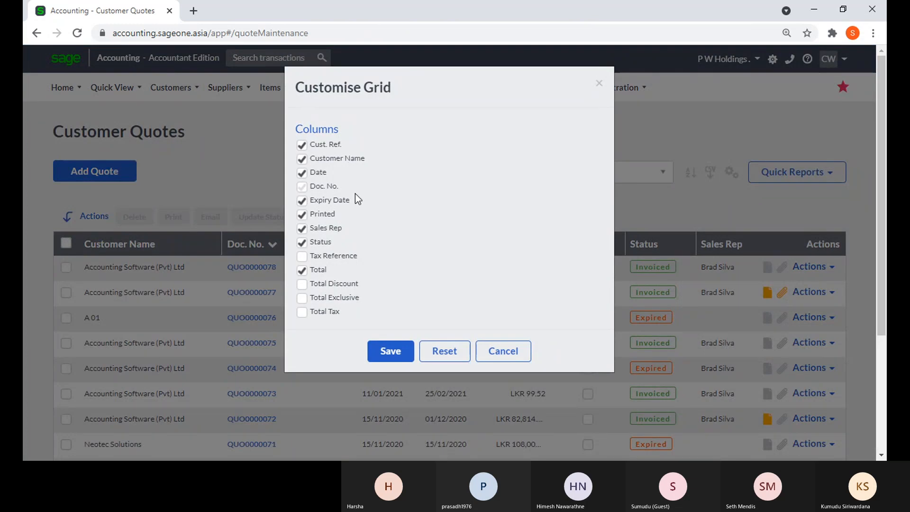
click(498, 355)
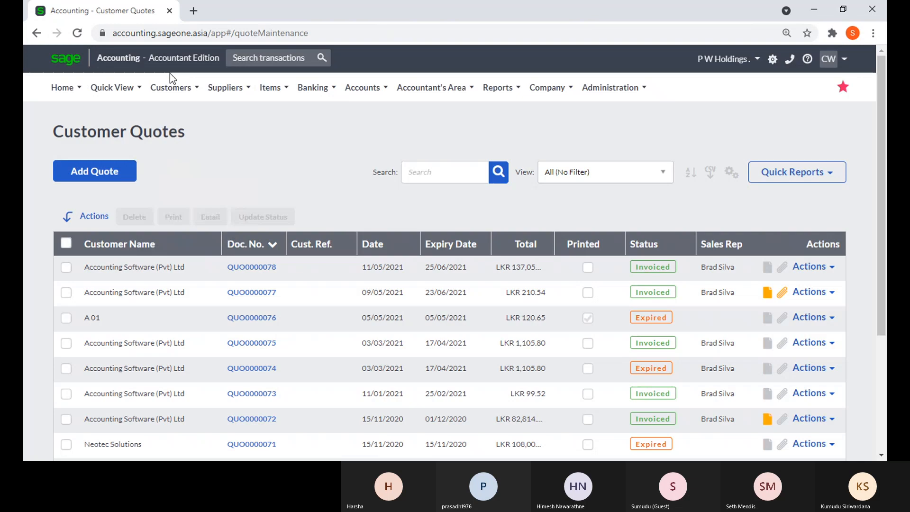
View the Customer Sales Orders transaction list, followed by the Customer Tax Invoices list
click(173, 86)
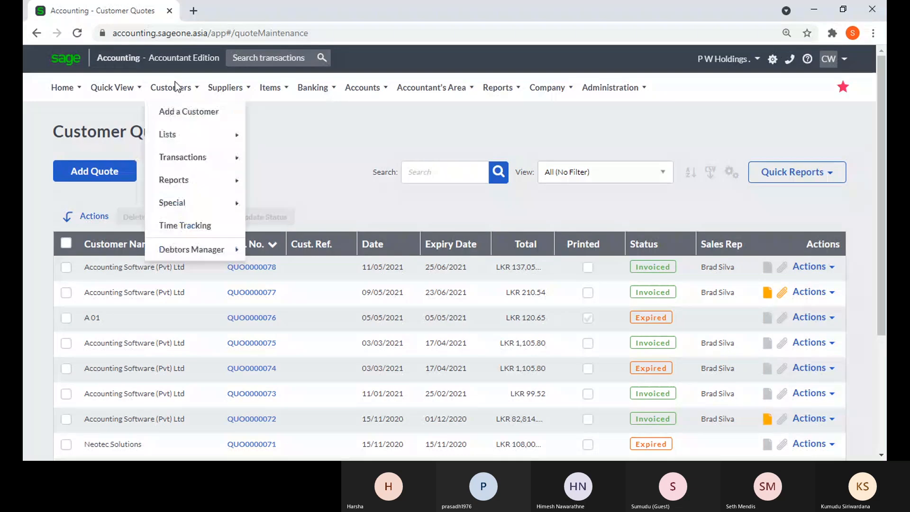
mouse_move(227, 157)
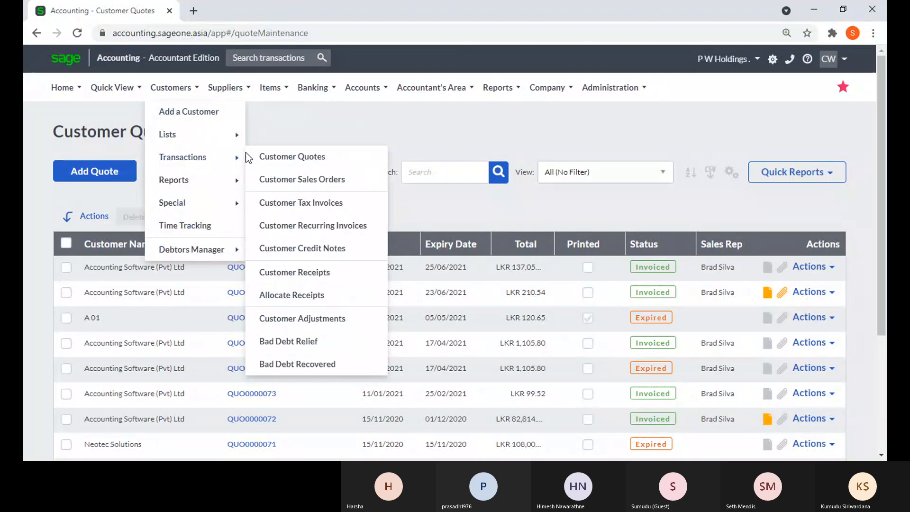
click(288, 182)
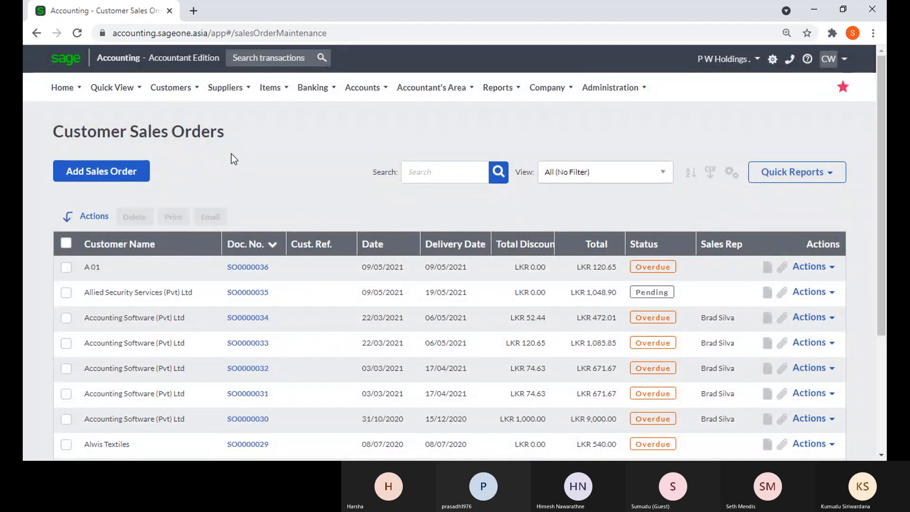
click(171, 87)
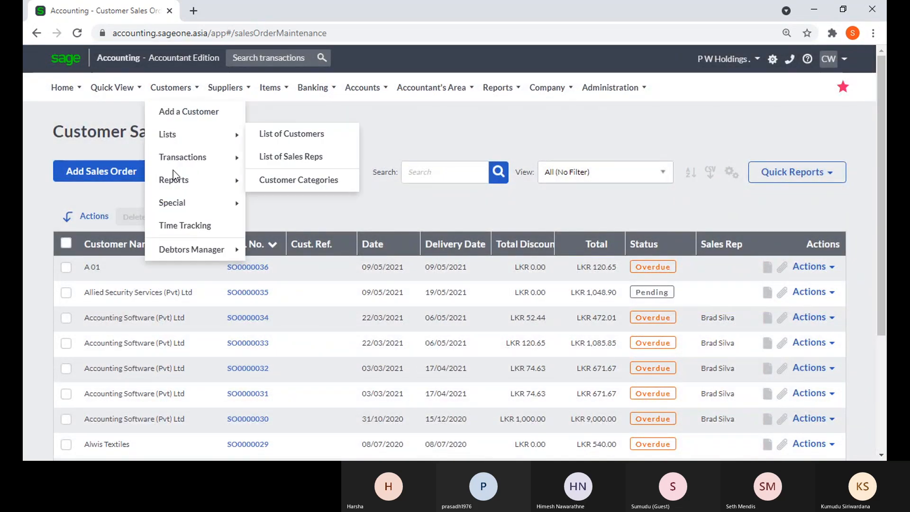
mouse_move(180, 158)
click(306, 203)
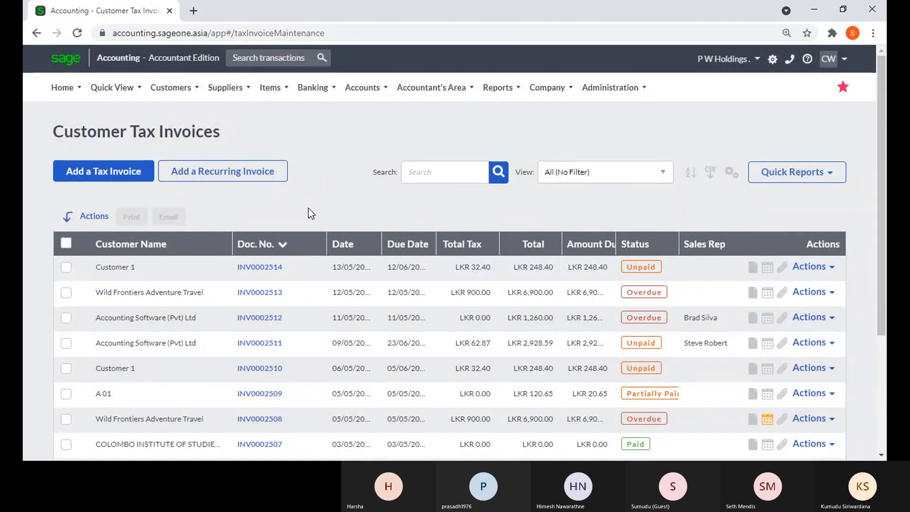
Reduce the browser zoom to 100% to fit the full list of customer reports on the page
mouse_move(164, 99)
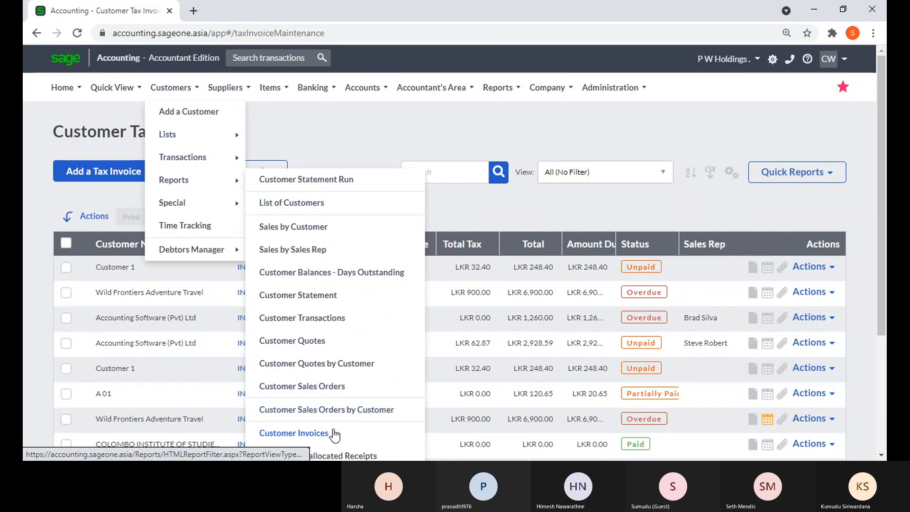
scroll(355, 426, down, 3)
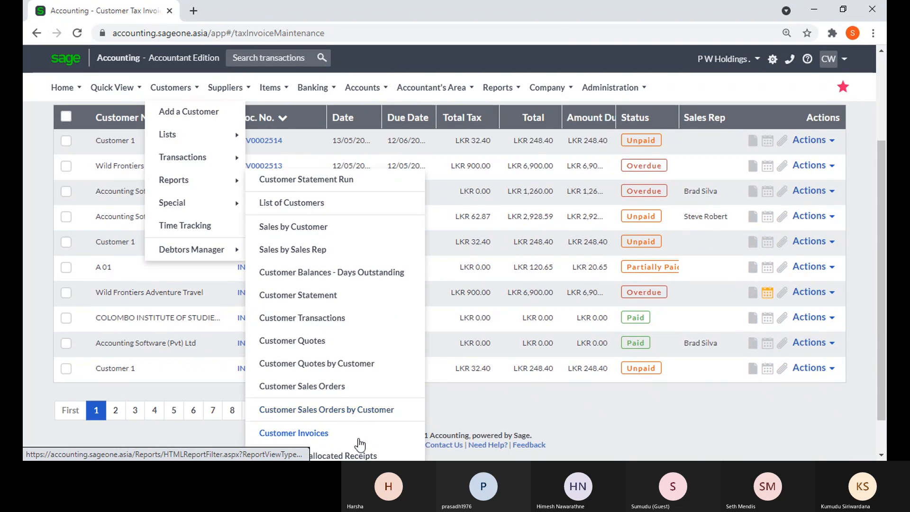
click(873, 34)
click(789, 151)
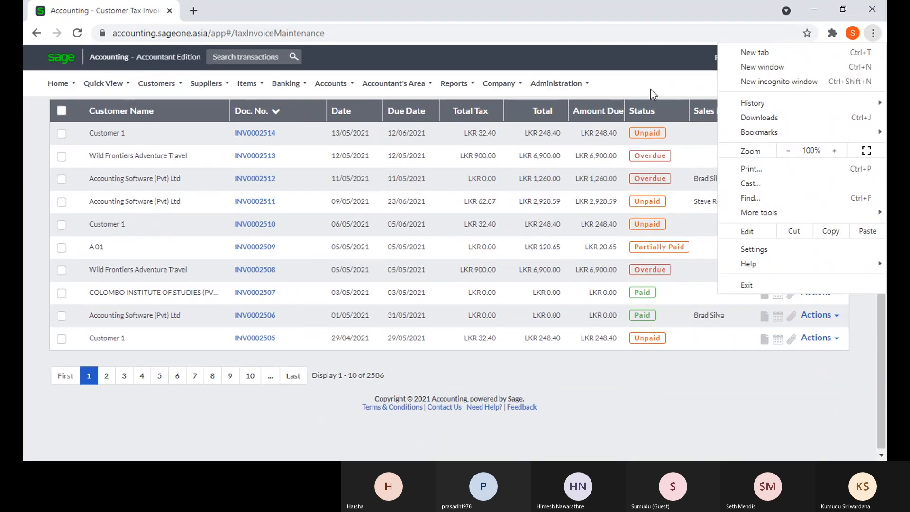
click(572, 13)
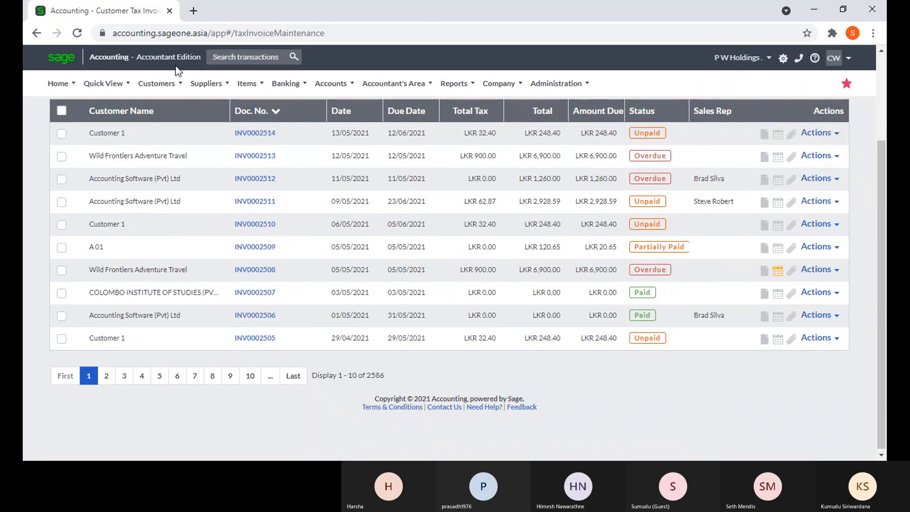
Run the Customer Unallocated Receipts report for all dates and review the receipts and credit notes listed under each customer
click(164, 82)
mouse_move(209, 168)
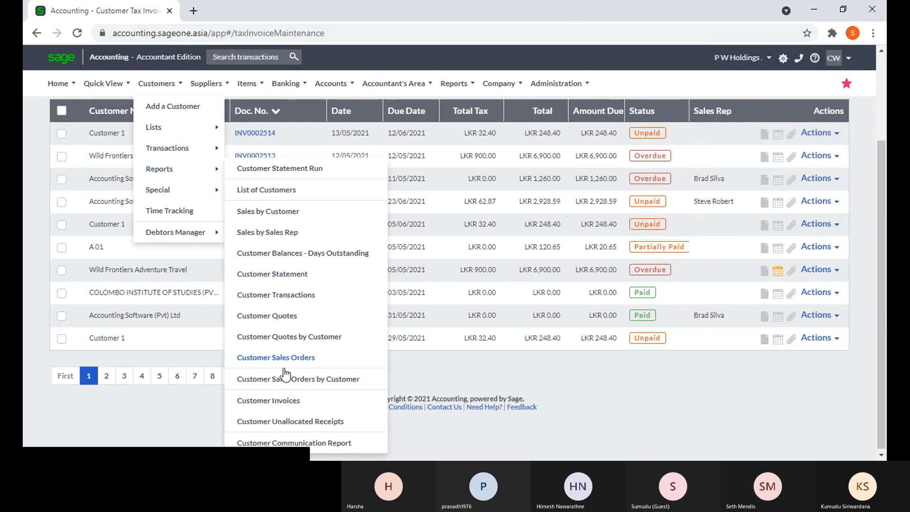
click(294, 425)
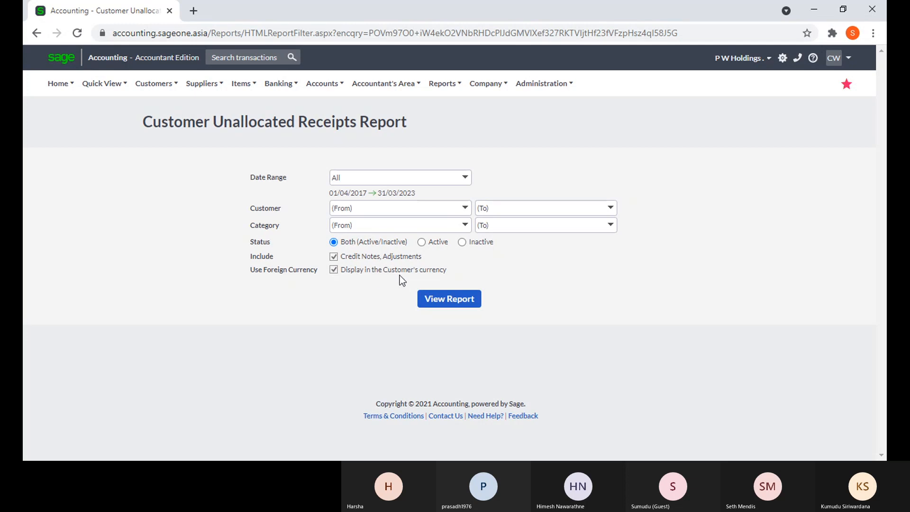
click(441, 302)
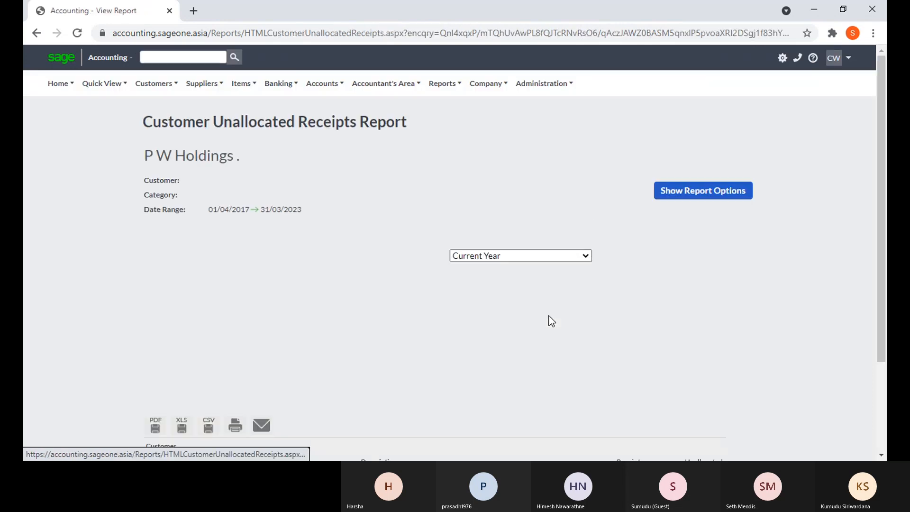
scroll(536, 311, down, 4)
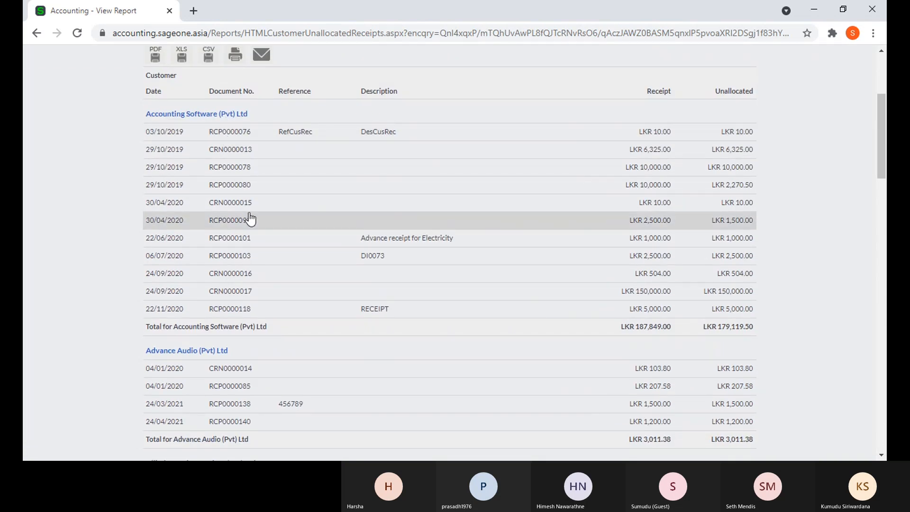
scroll(265, 268, up, 1)
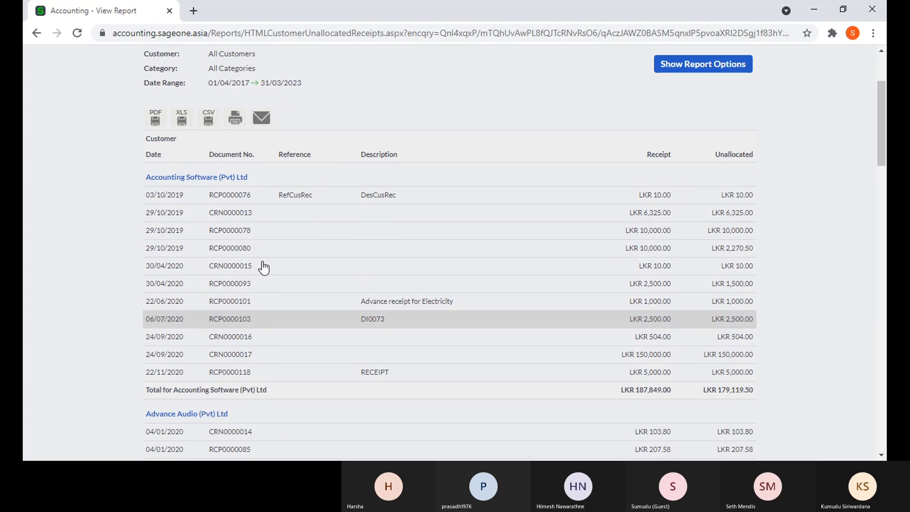
Duplicate the Customer Unallocated Receipts report's browser tab and open the customer Allocations page in the copy
scroll(284, 270, up, 2)
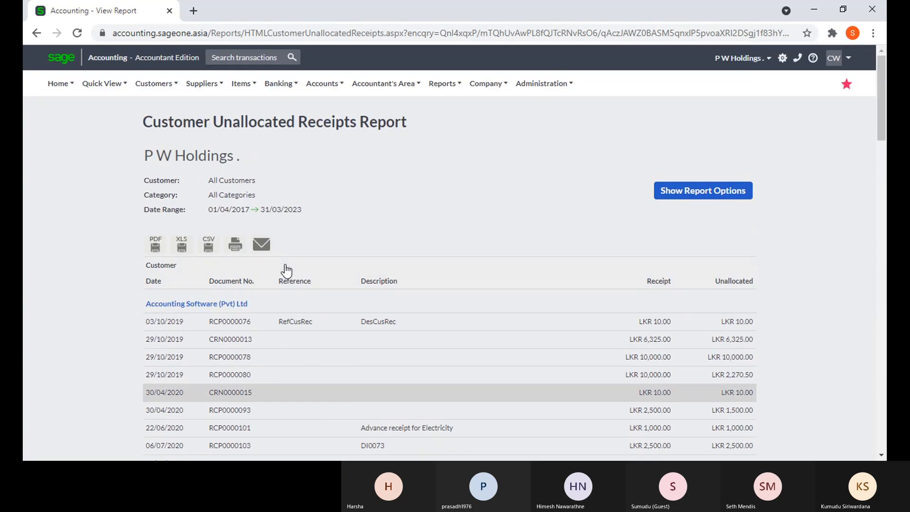
right_click(114, 9)
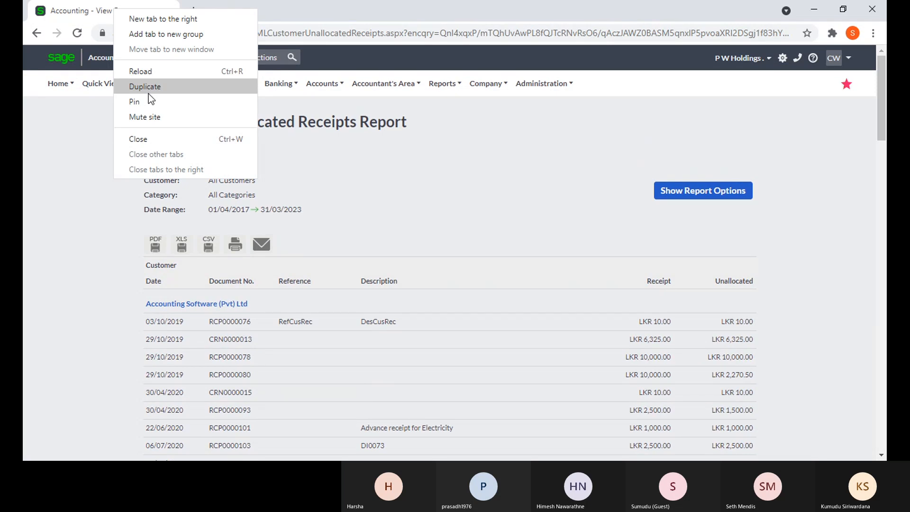
key(Escape)
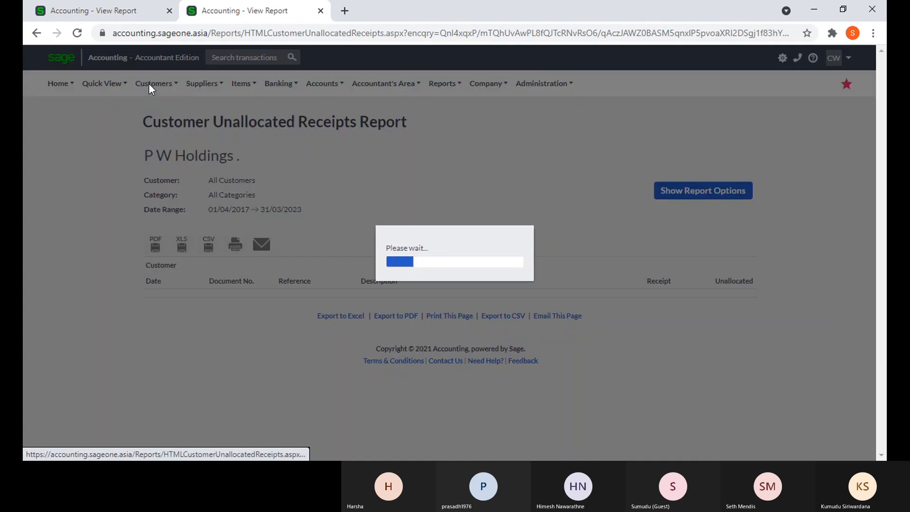
mouse_move(148, 84)
mouse_move(158, 144)
click(260, 258)
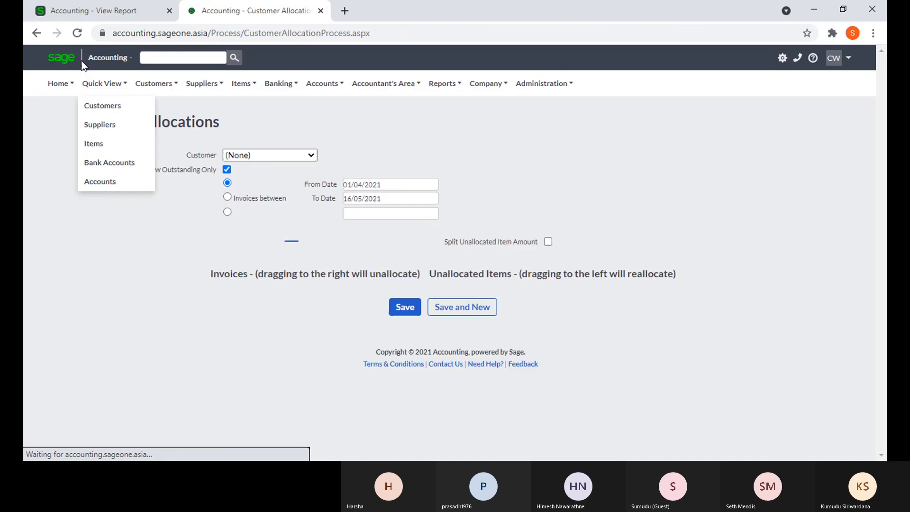
Compare the receipts listed in the Customer Unallocated Receipts report with the customer Allocations page in the other tab
click(100, 14)
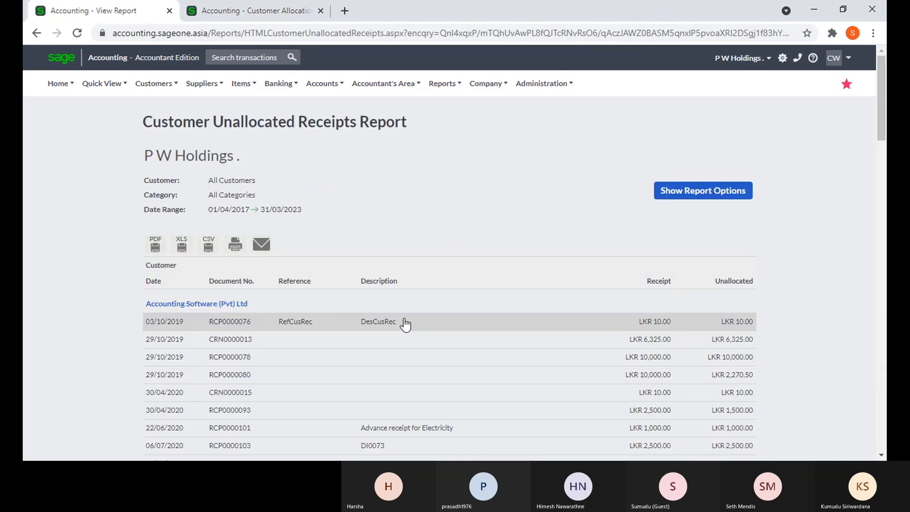
scroll(406, 324, down, 3)
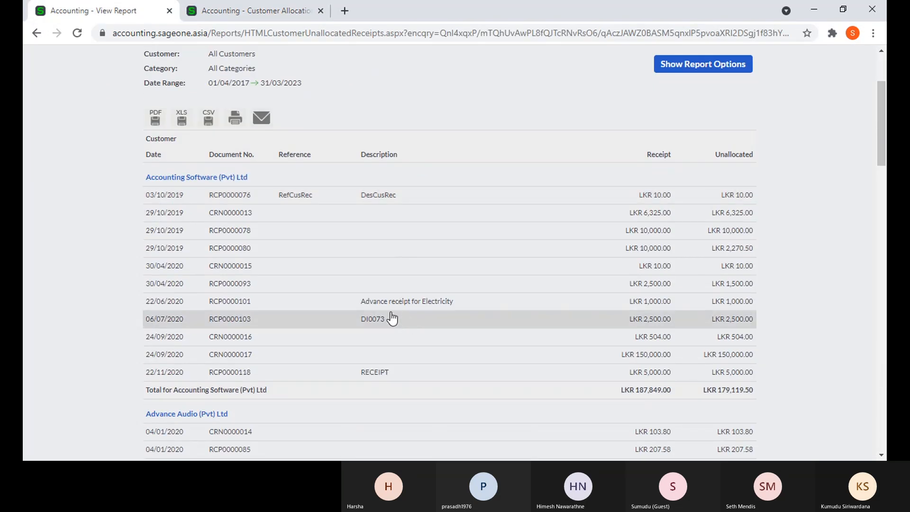
click(260, 11)
click(156, 85)
mouse_move(171, 165)
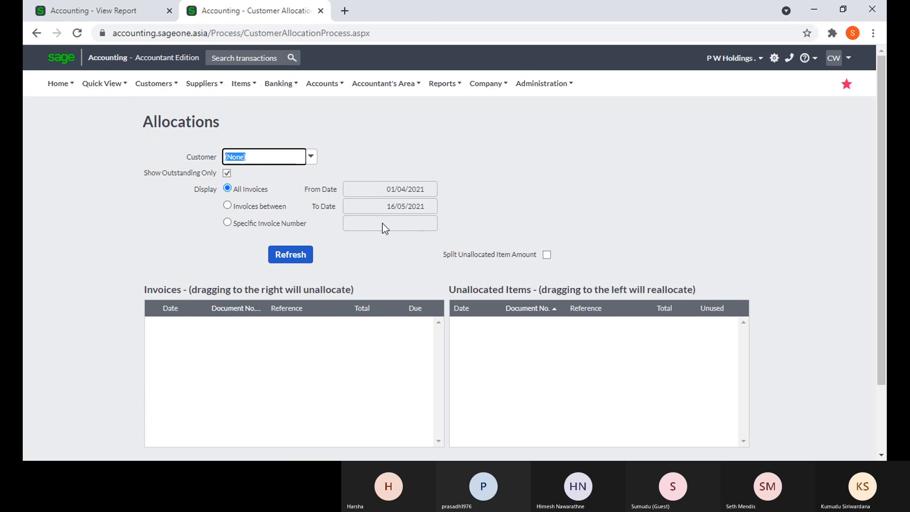
Return to the Customer Unallocated Receipts report and review the unallocated amounts listed under each customer
click(106, 18)
scroll(384, 222, down, 3)
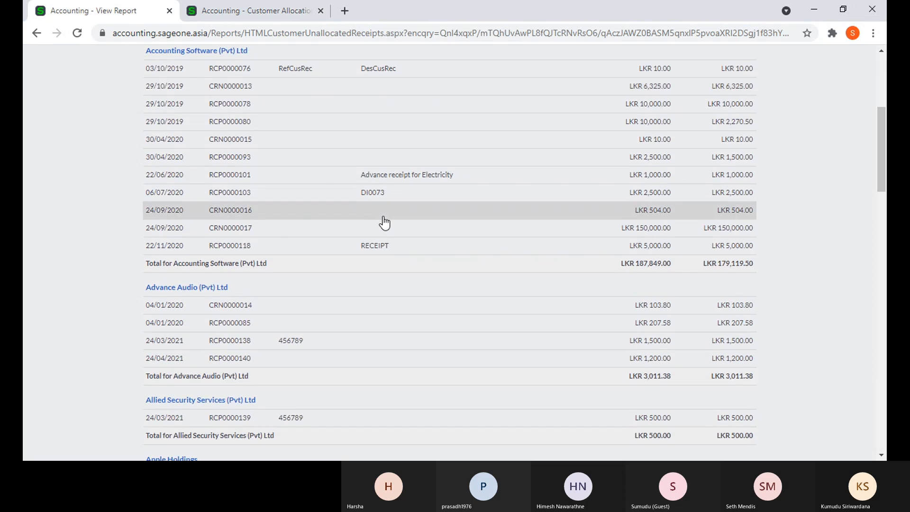
scroll(383, 221, down, 3)
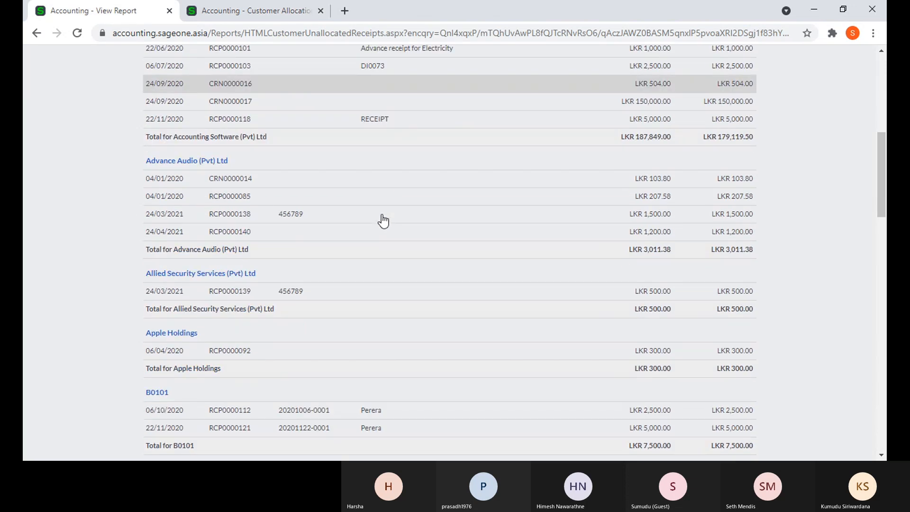
scroll(383, 221, up, 8)
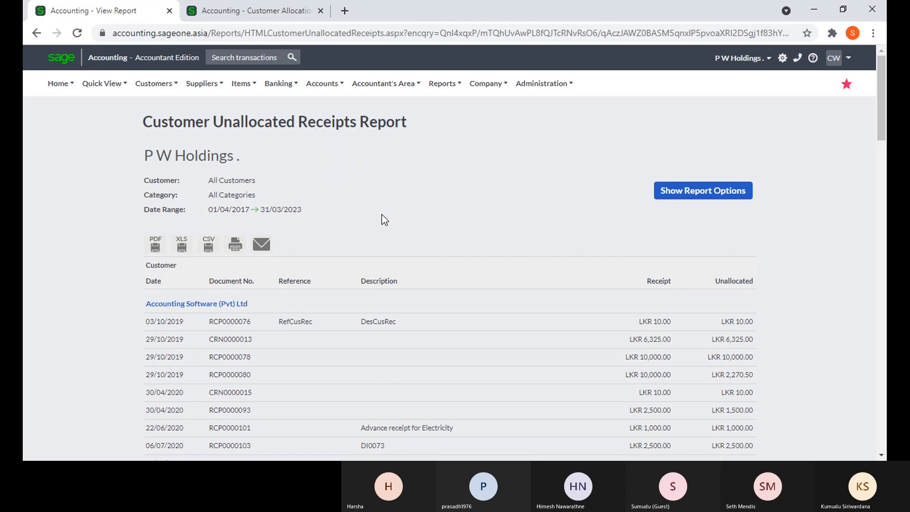
scroll(401, 243, down, 4)
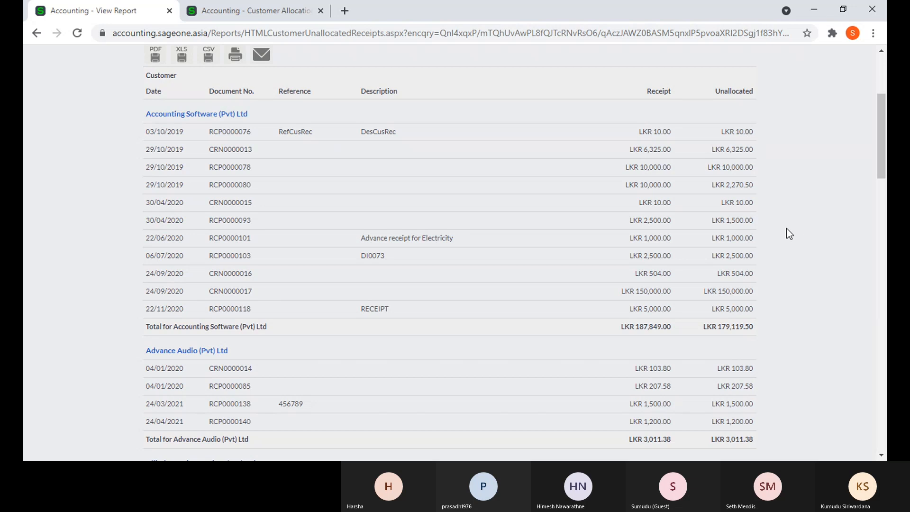
scroll(703, 240, up, 4)
Open the options for the Customer Communication Report and close the browser tab holding the Allocations page
click(154, 83)
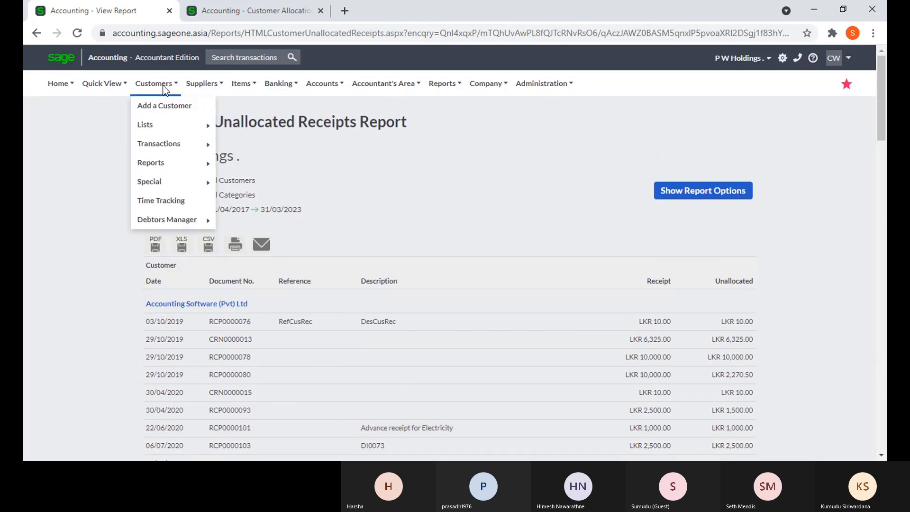
mouse_move(162, 223)
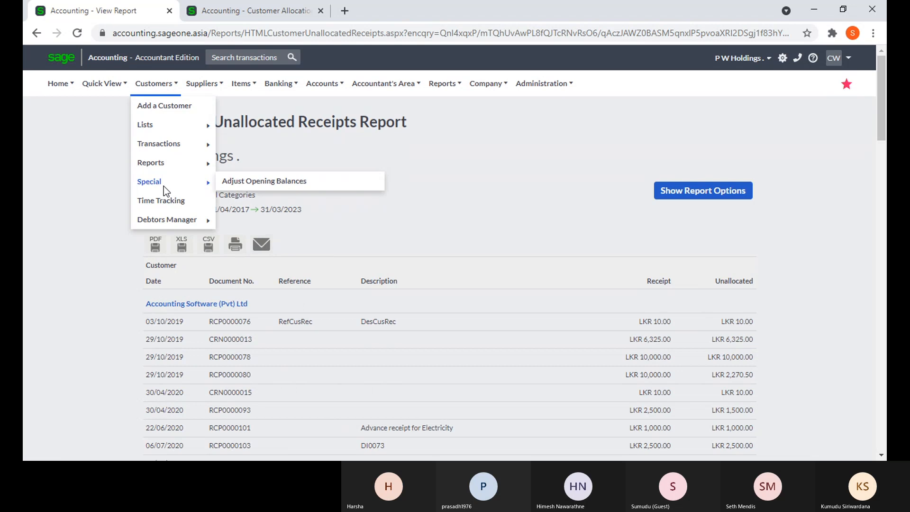
mouse_move(162, 166)
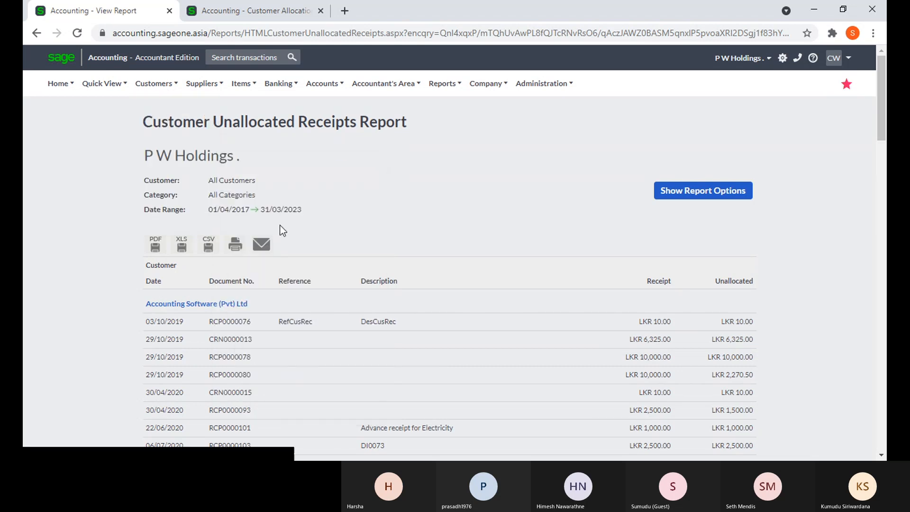
mouse_move(166, 83)
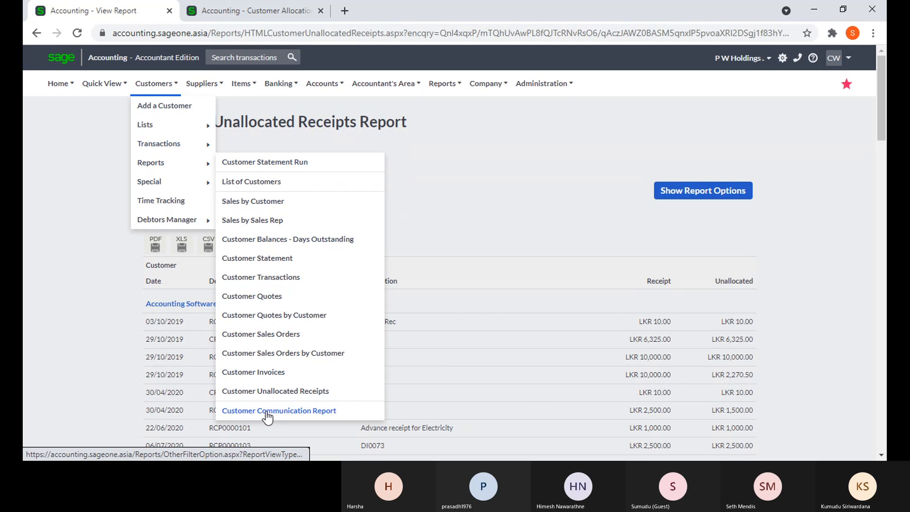
click(267, 413)
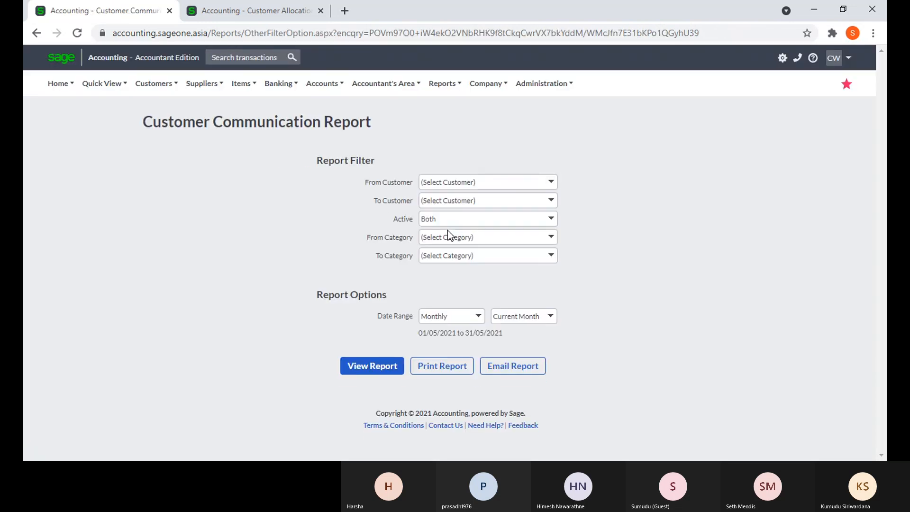
click(321, 10)
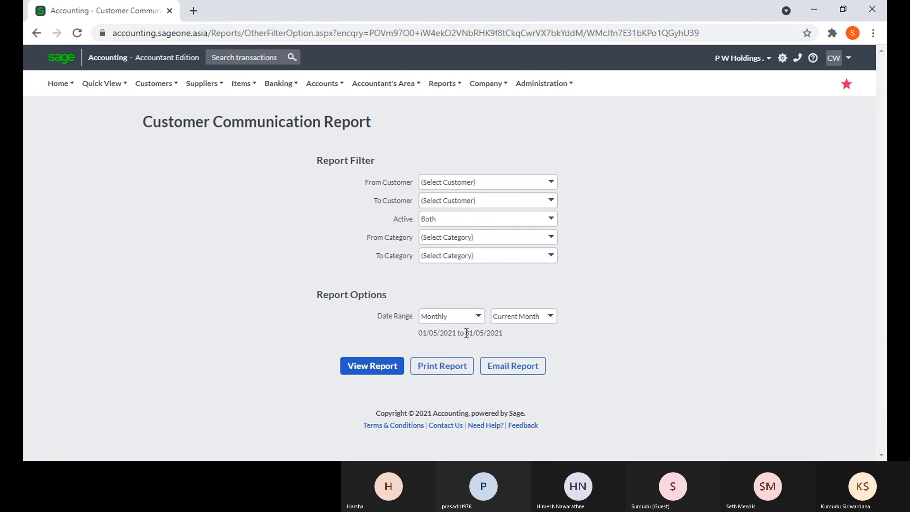
Run the Customer Communication Report with a Yearly date range for the current year and review the documents sent to customers
click(479, 324)
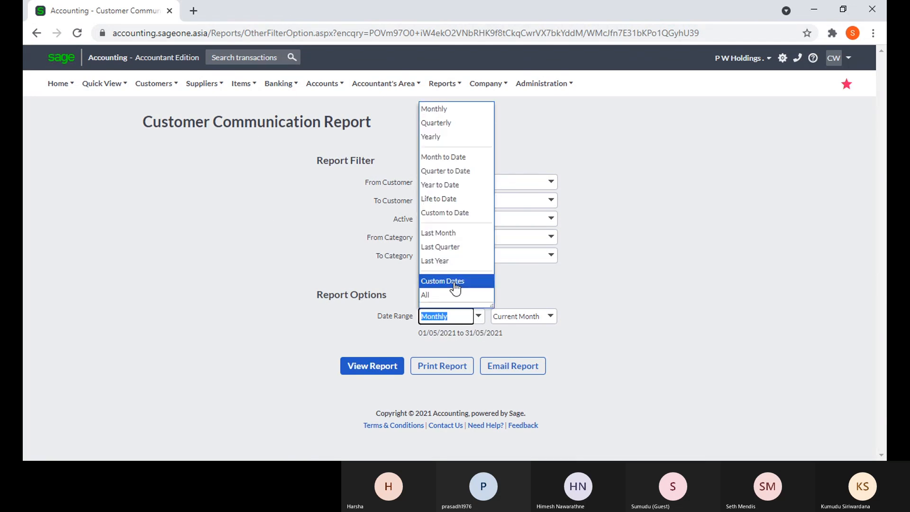
click(462, 137)
click(393, 377)
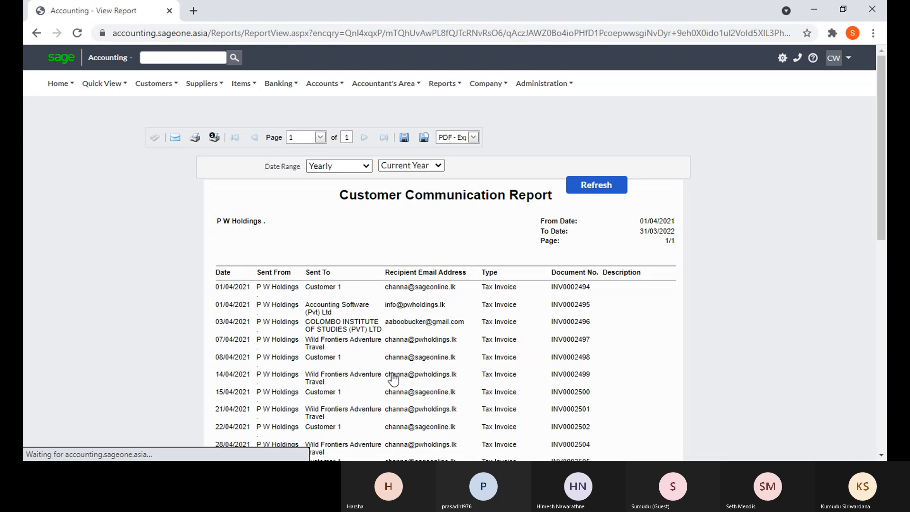
scroll(393, 379, down, 4)
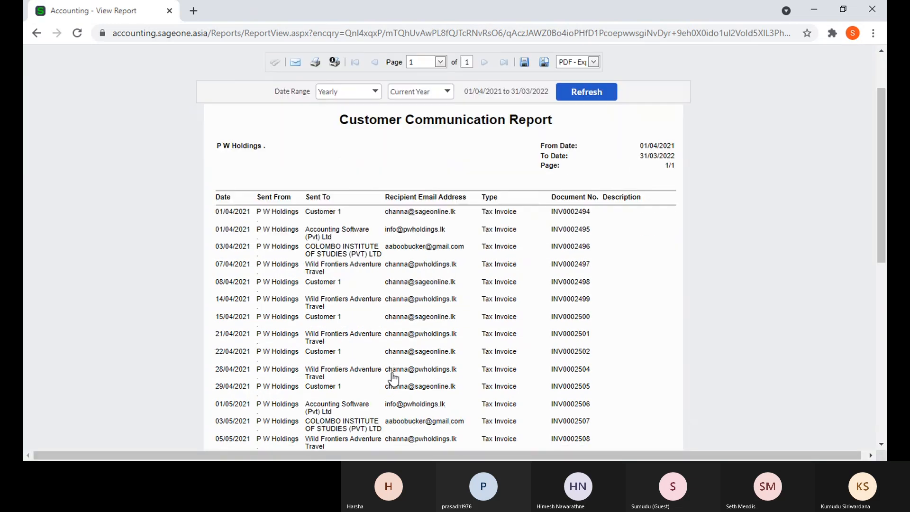
scroll(393, 379, up, 4)
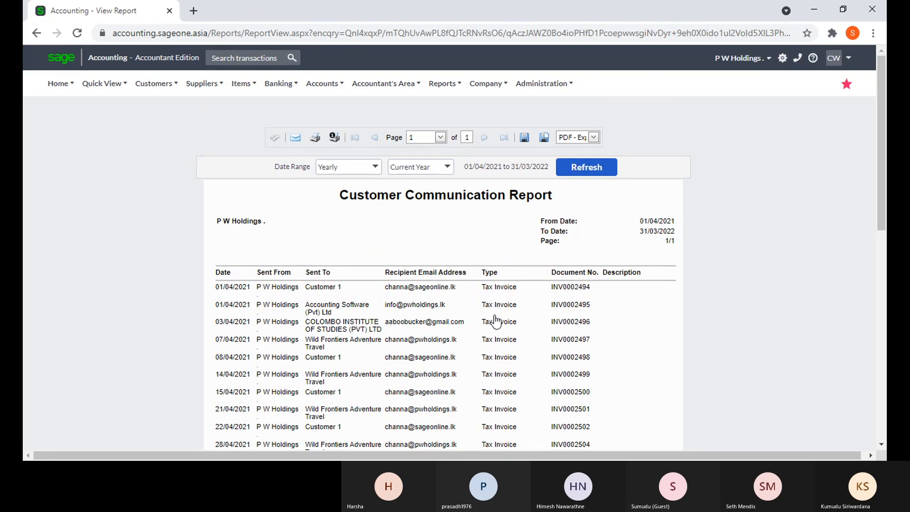
scroll(479, 317, down, 1)
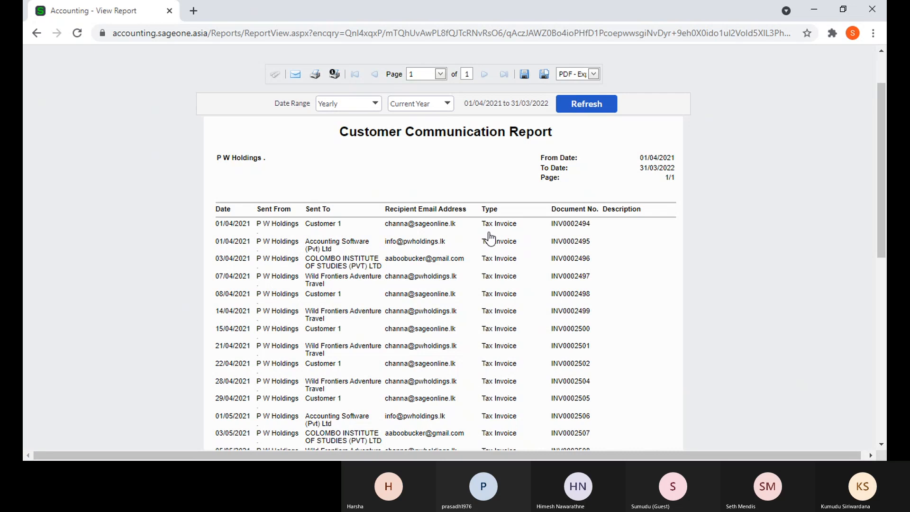
scroll(574, 229, down, 3)
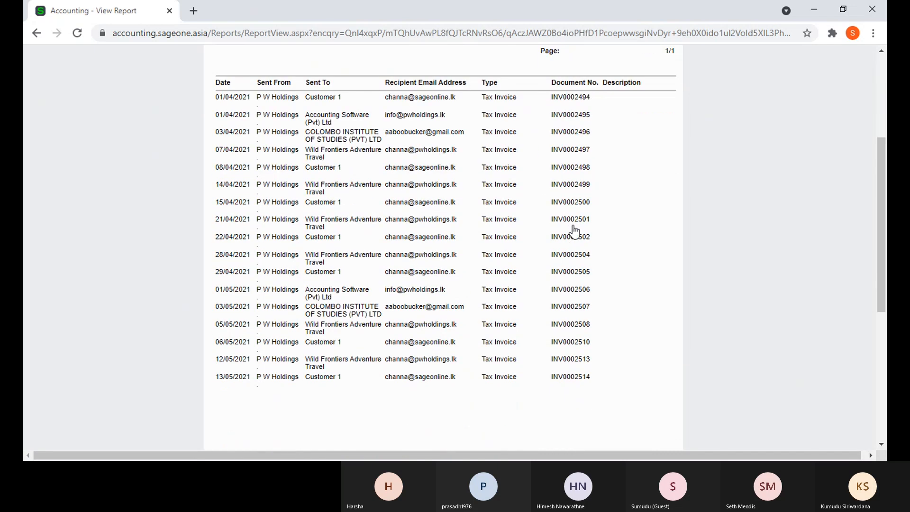
scroll(571, 229, up, 5)
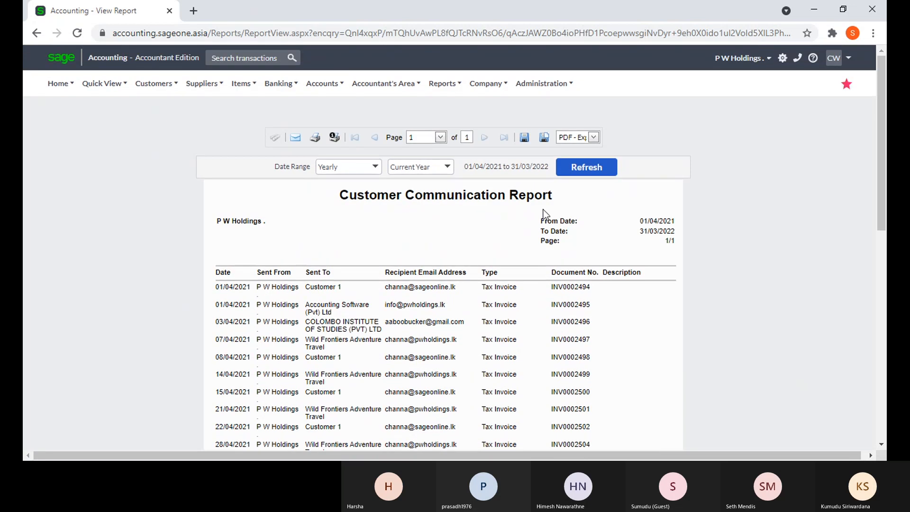
Refresh the Customer Communication Report with the yearly period set to Last Year
click(444, 174)
click(433, 197)
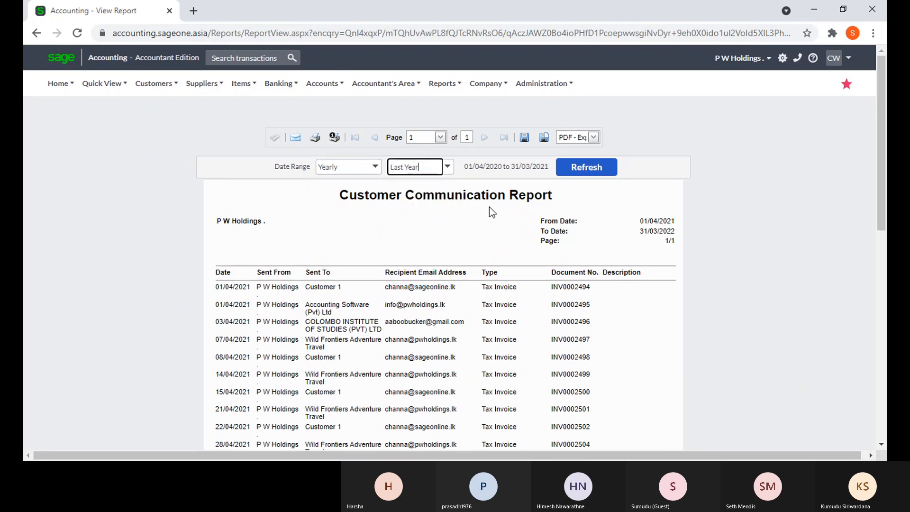
click(584, 171)
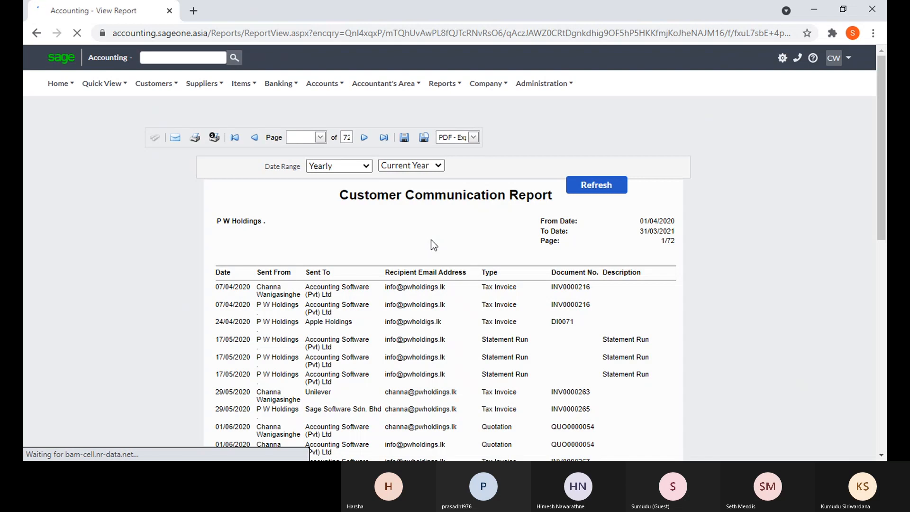
Examine the recipients, document types and document numbers on the first page of last year's Customer Communication Report
scroll(431, 240, down, 3)
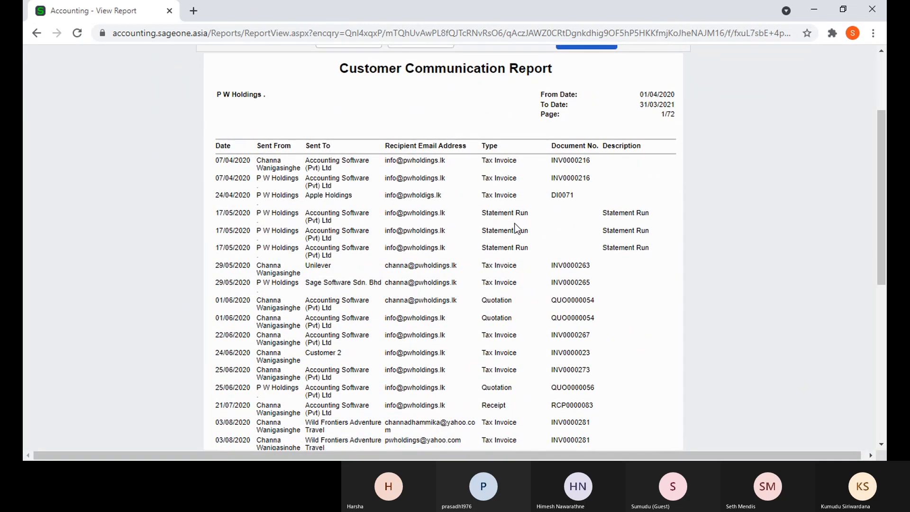
scroll(516, 228, down, 3)
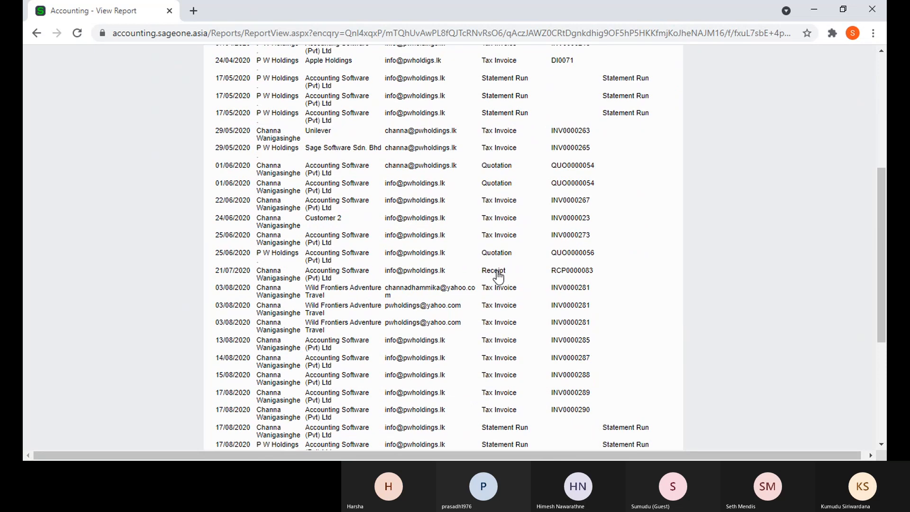
scroll(498, 276, down, 6)
scroll(498, 279, up, 4)
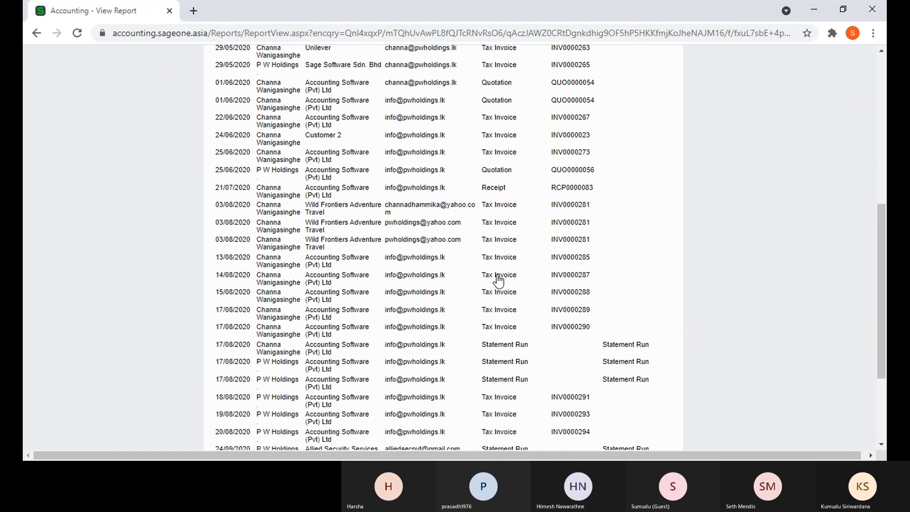
scroll(498, 281, up, 7)
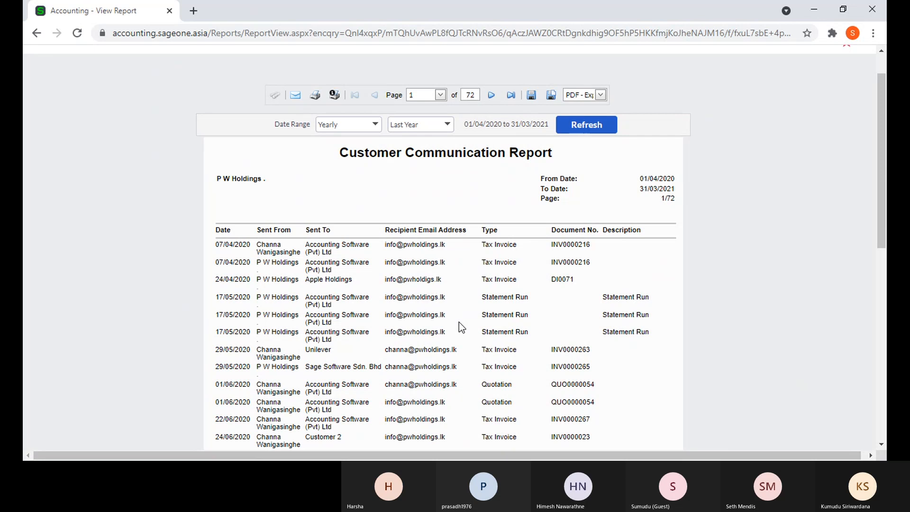
scroll(458, 322, down, 5)
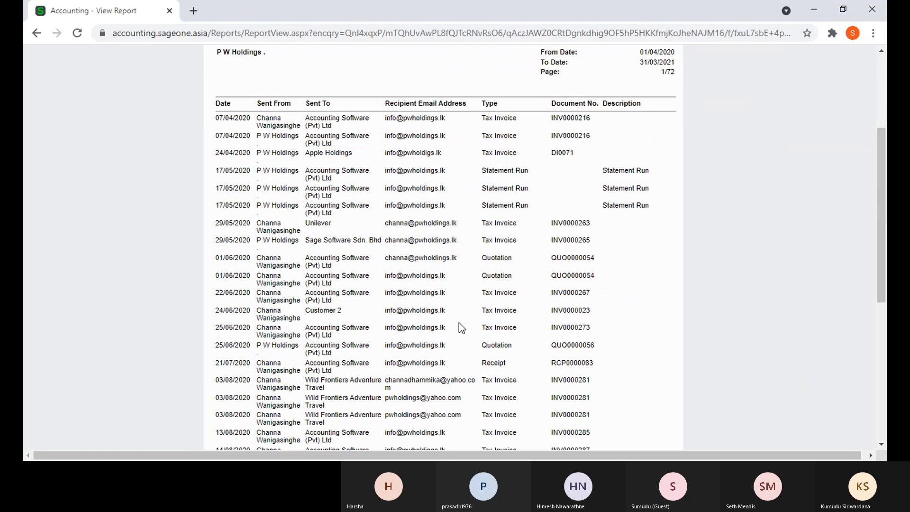
scroll(305, 313, down, 5)
scroll(305, 313, up, 10)
scroll(326, 318, up, 3)
Bring up the list of available customer reports
click(154, 84)
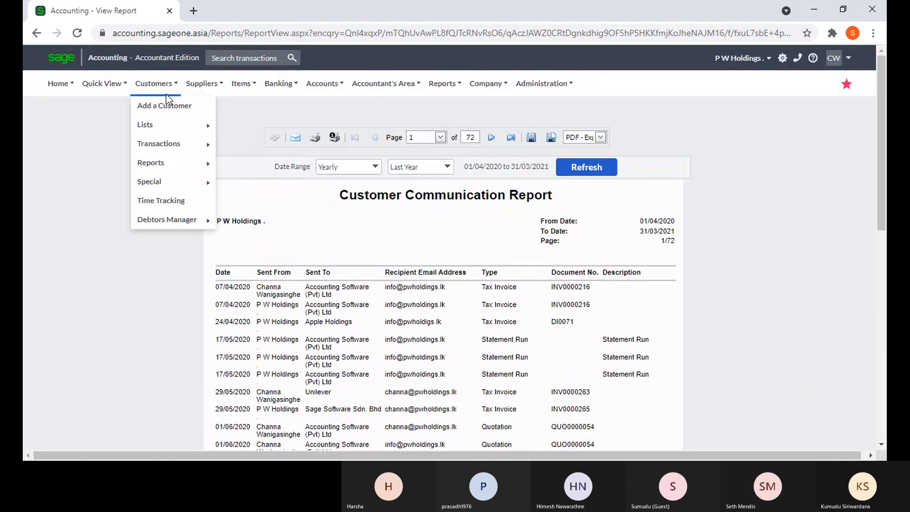
mouse_move(175, 164)
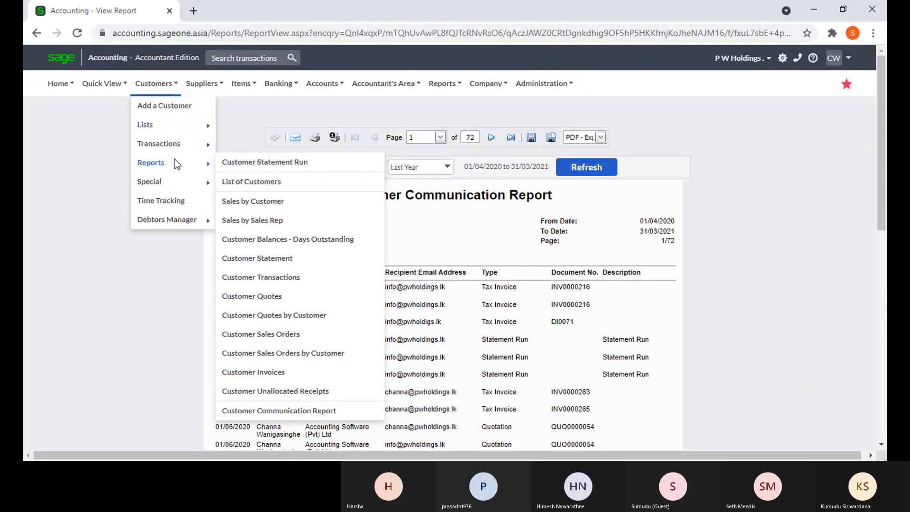